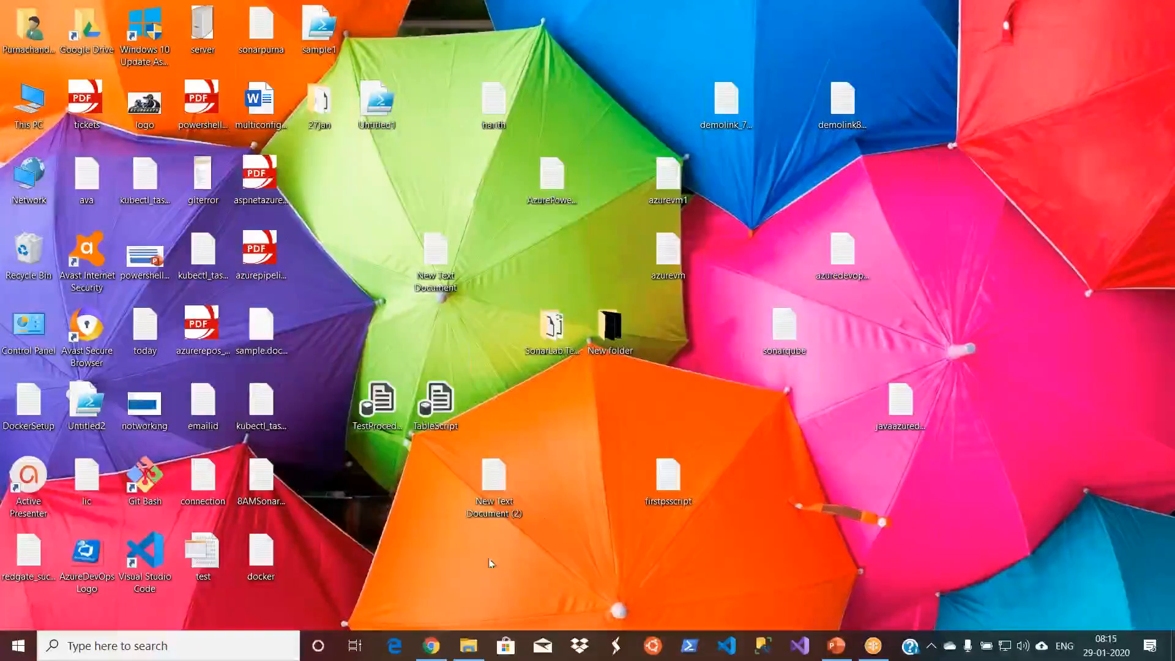
- Switch to Chrome's DotnetDevOpsDemo project summary and close the My Information and Microsoft Azure pages
left_click(432, 646)
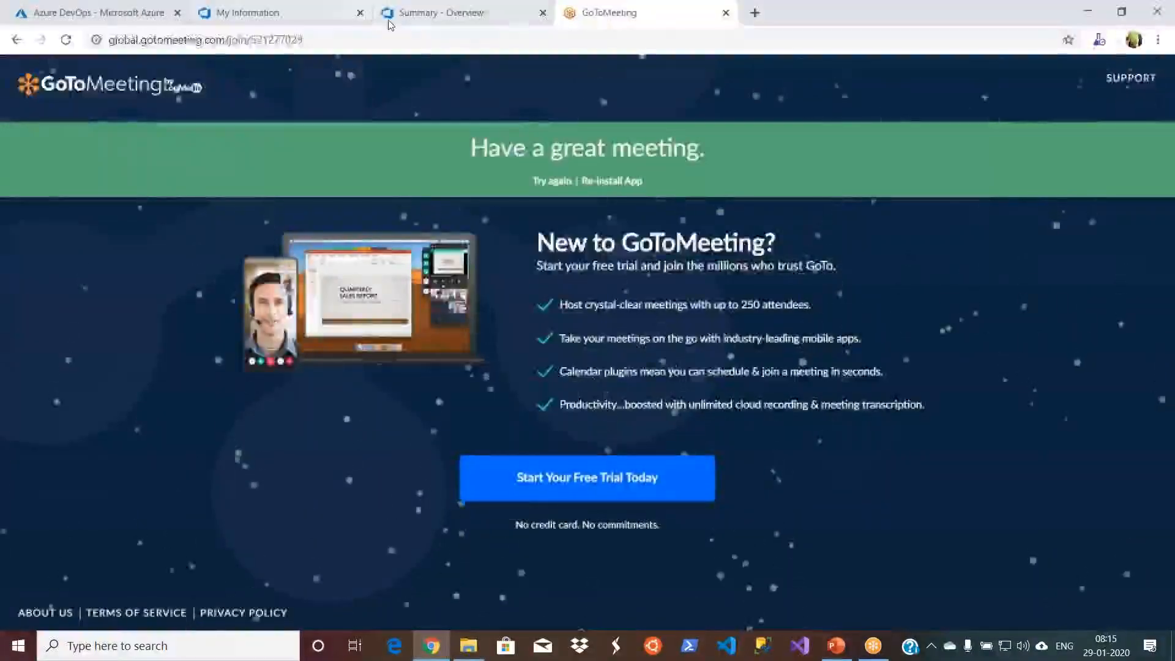
left_click(390, 22)
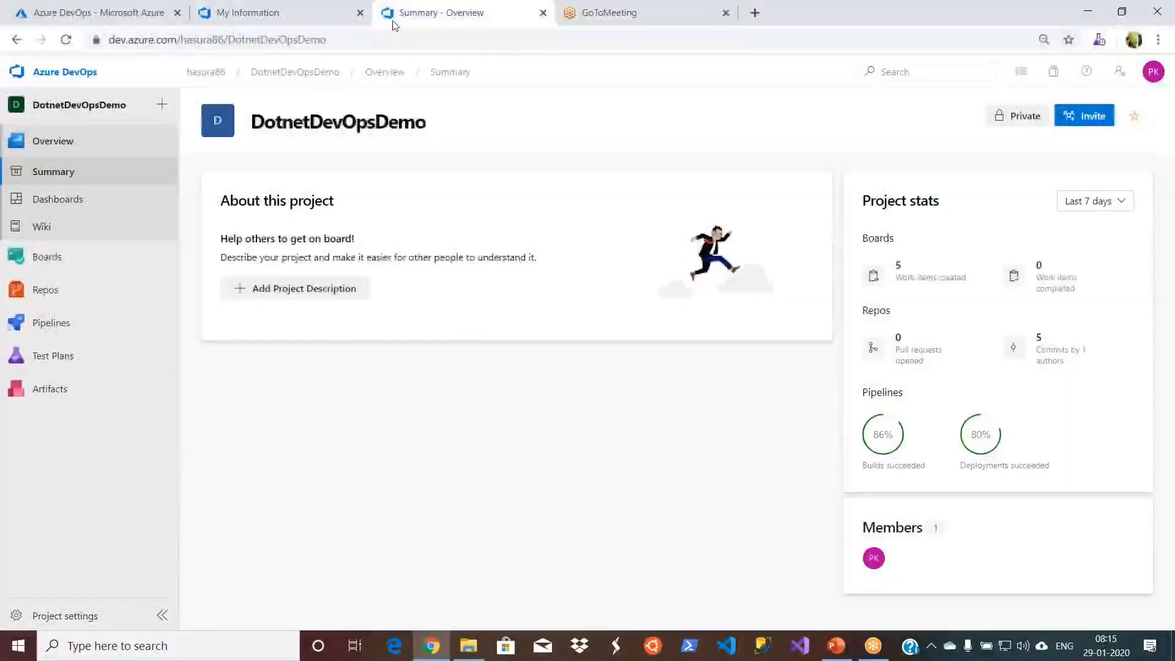
left_click(360, 13)
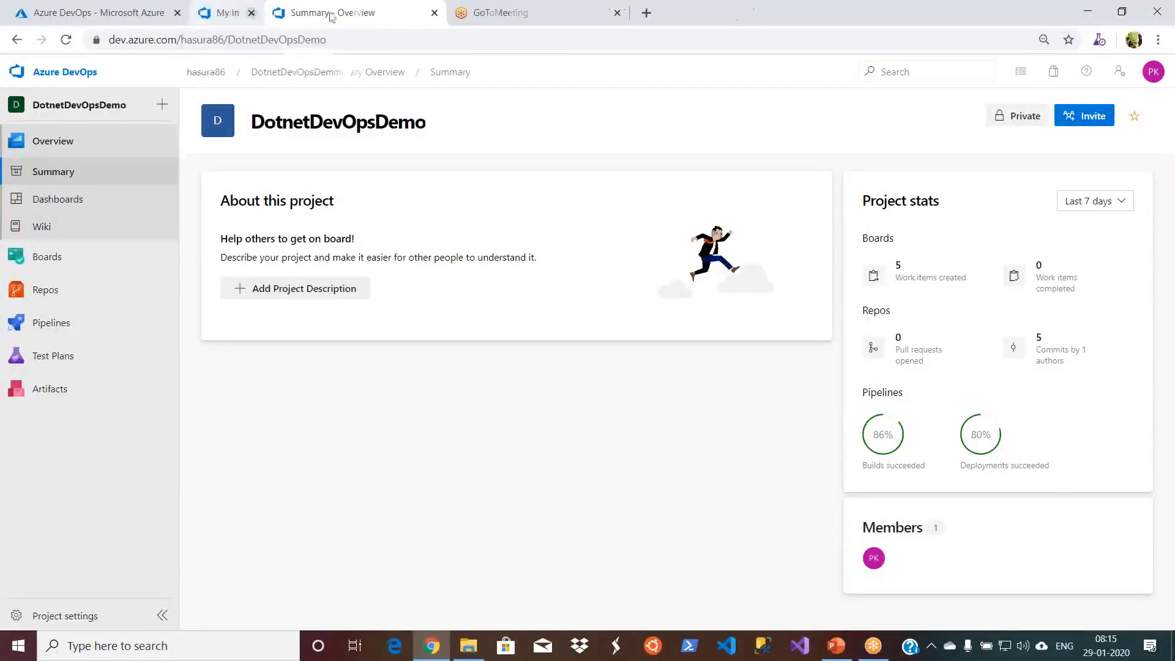
left_click(177, 13)
- Open the DotnetDevOpsDemo project's New release pipeline for editing
mouse_move(48, 333)
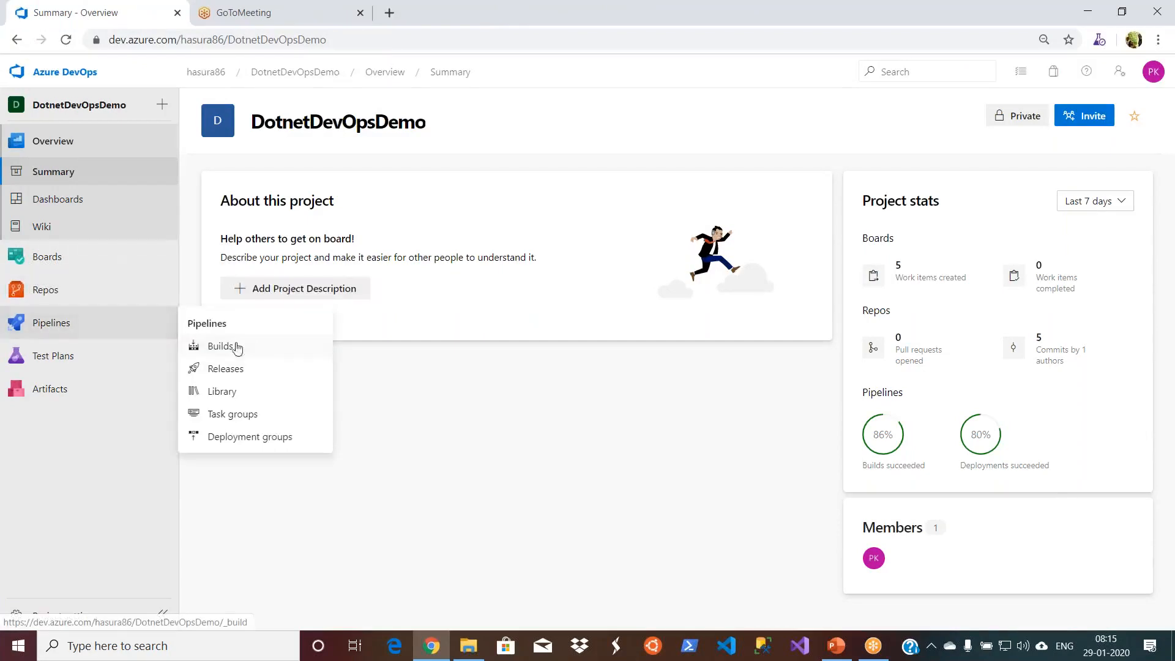
left_click(238, 374)
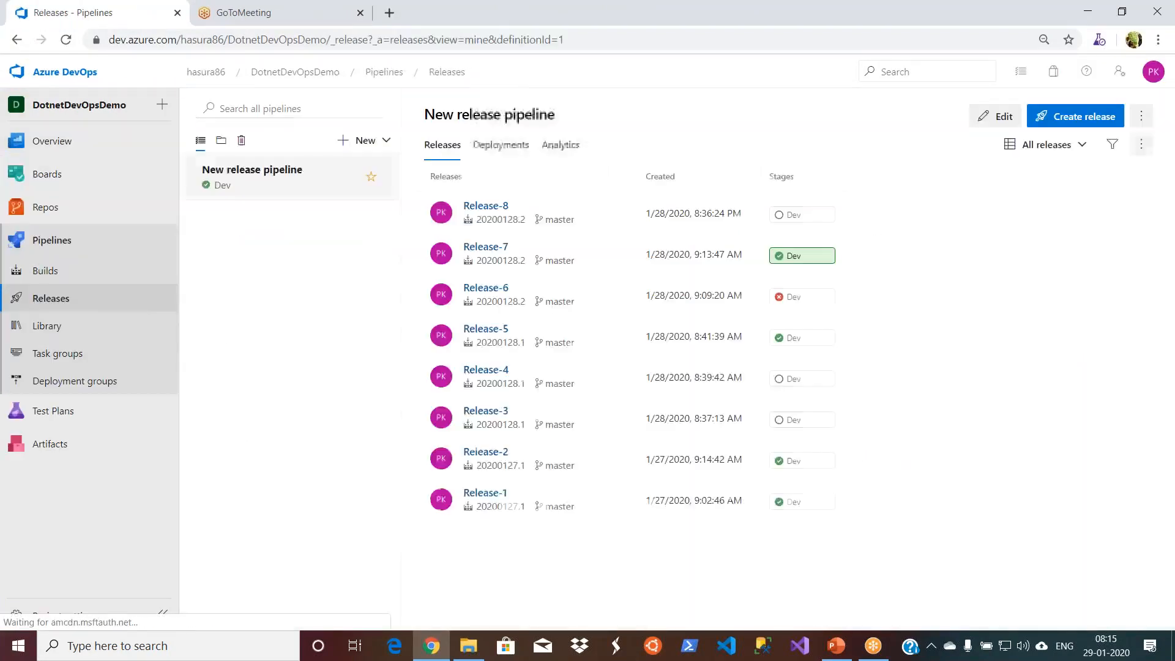
left_click(1003, 118)
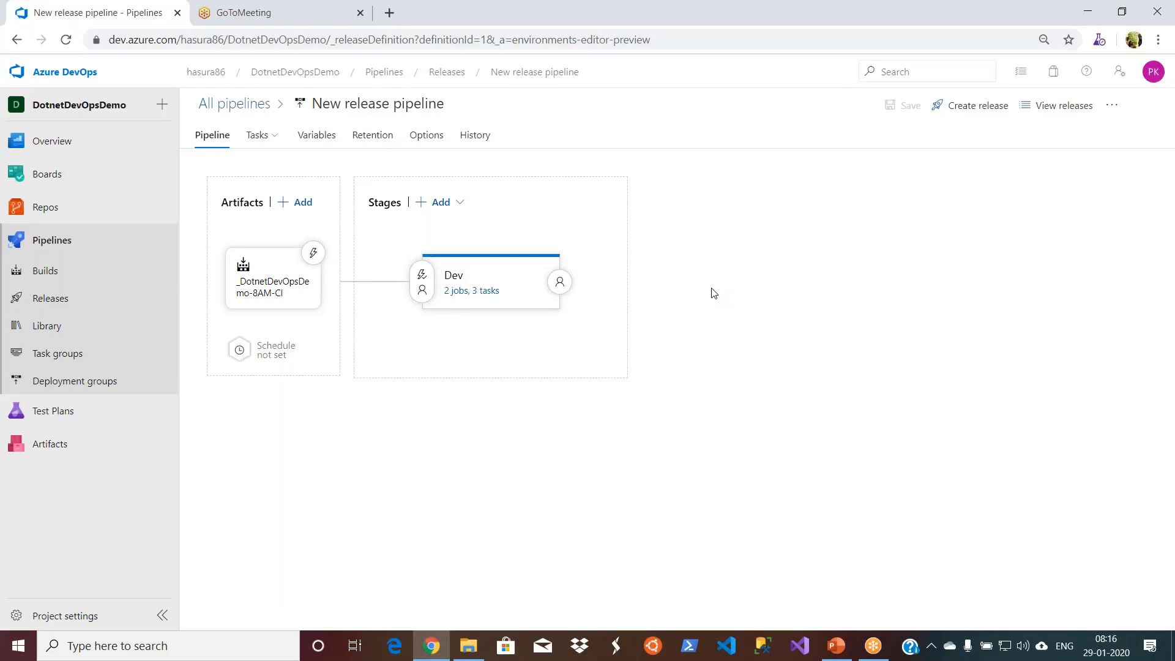
mouse_move(476, 275)
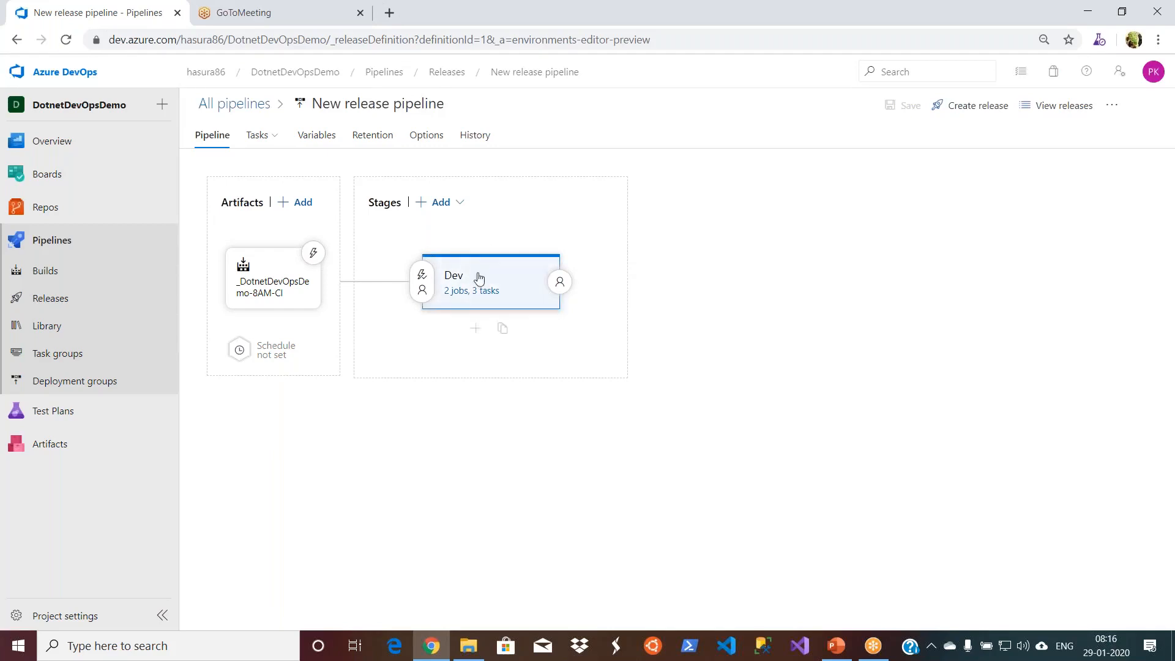
left_click(460, 204)
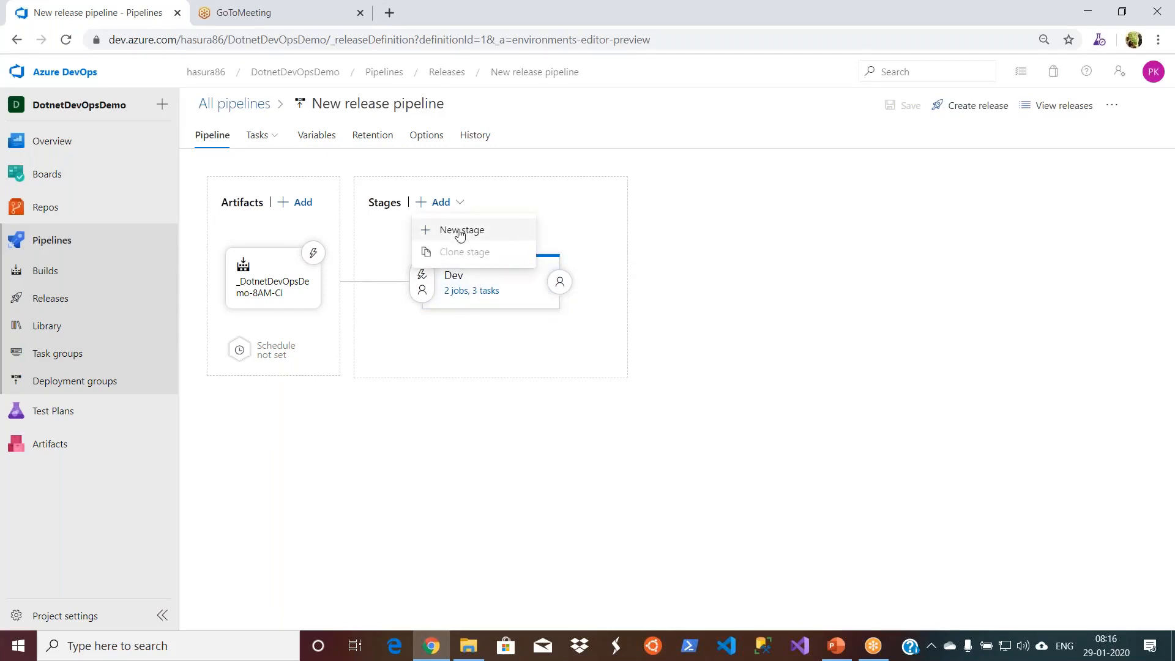
left_click(460, 229)
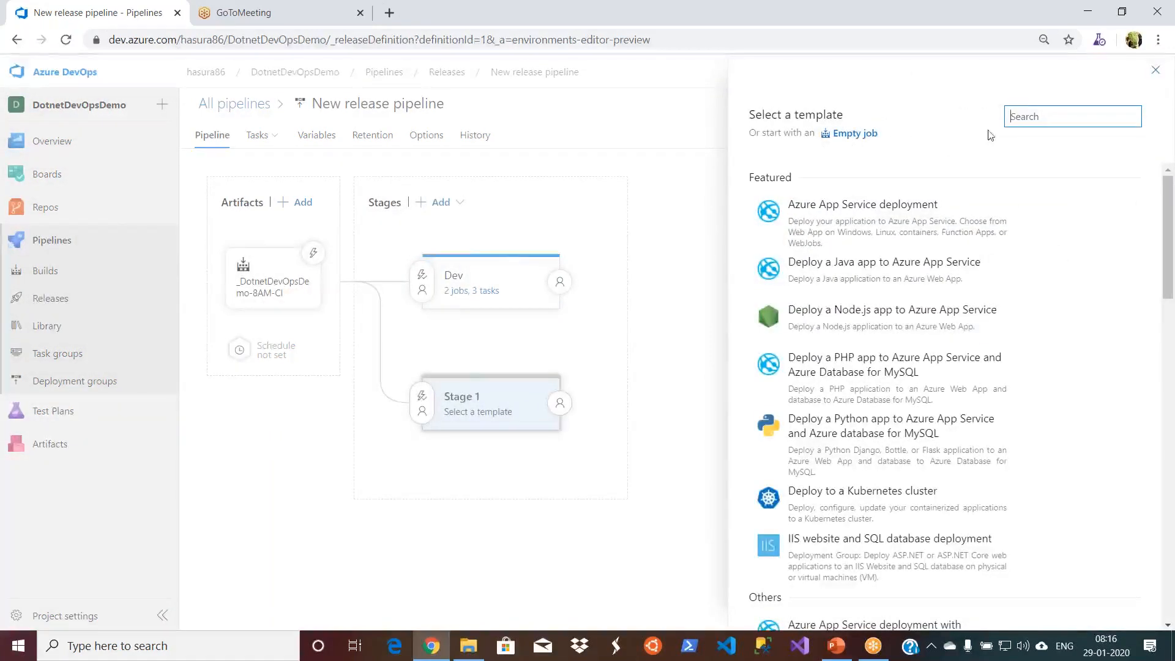
type("iis")
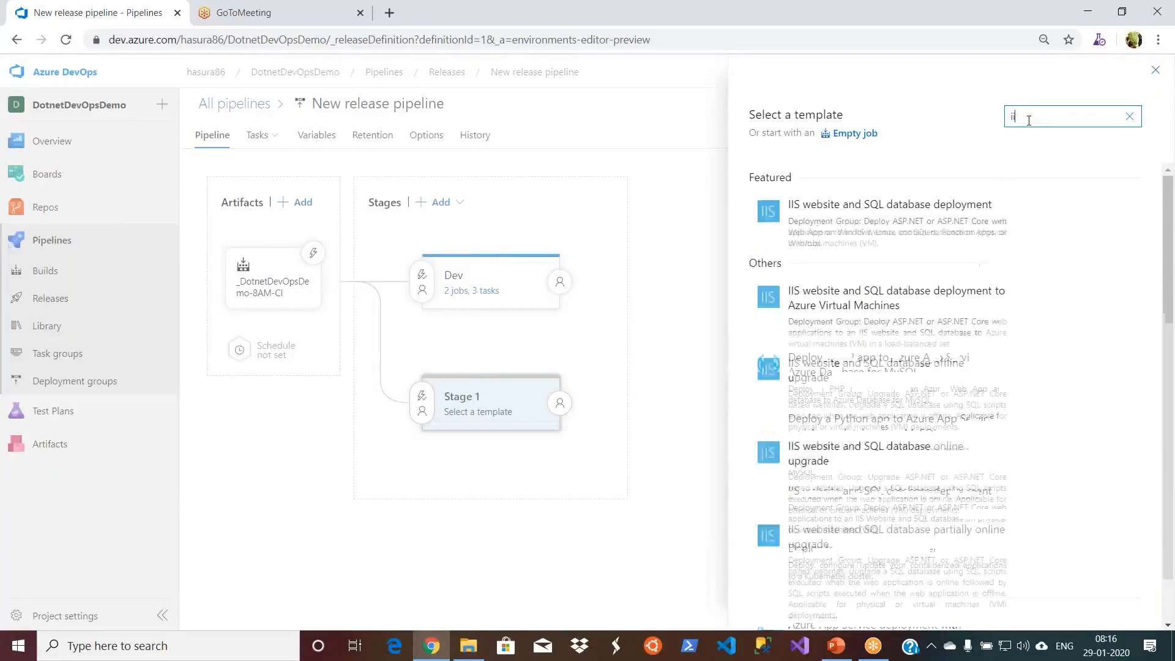
type(" d")
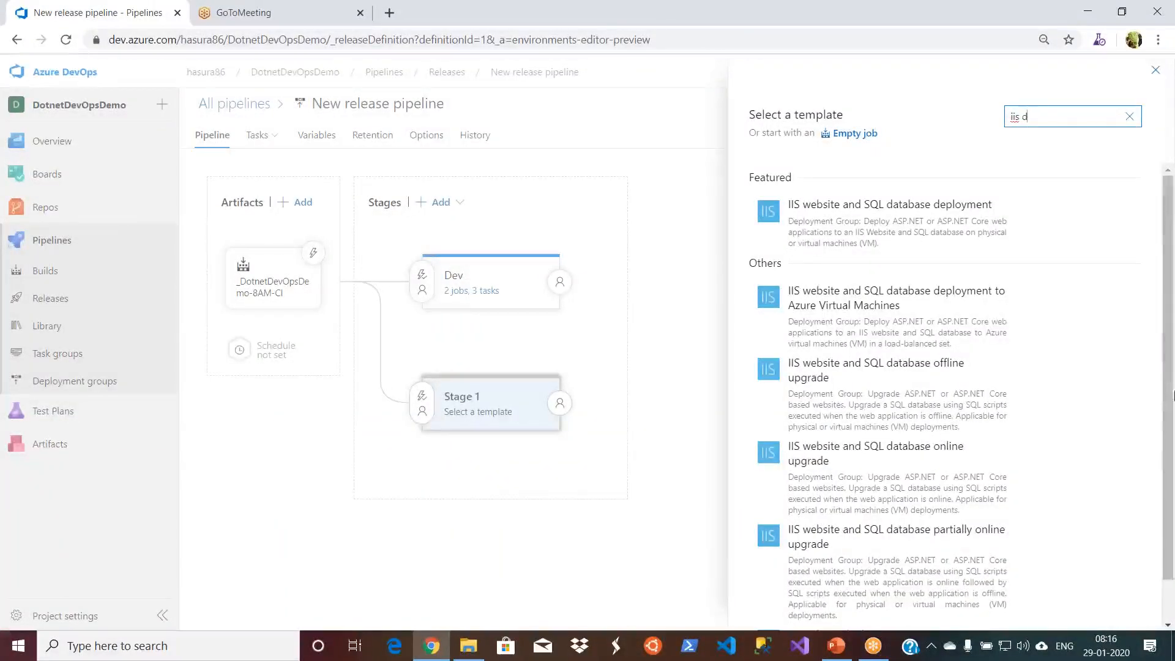
scroll(1169, 392, "down", 2)
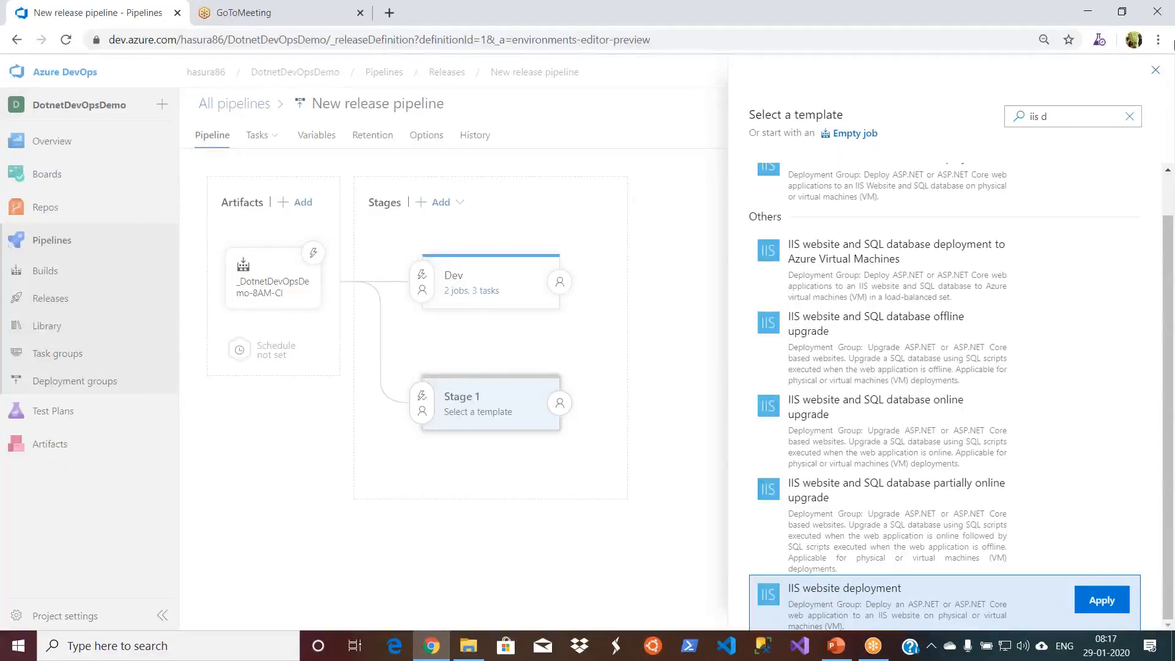
left_click(1157, 69)
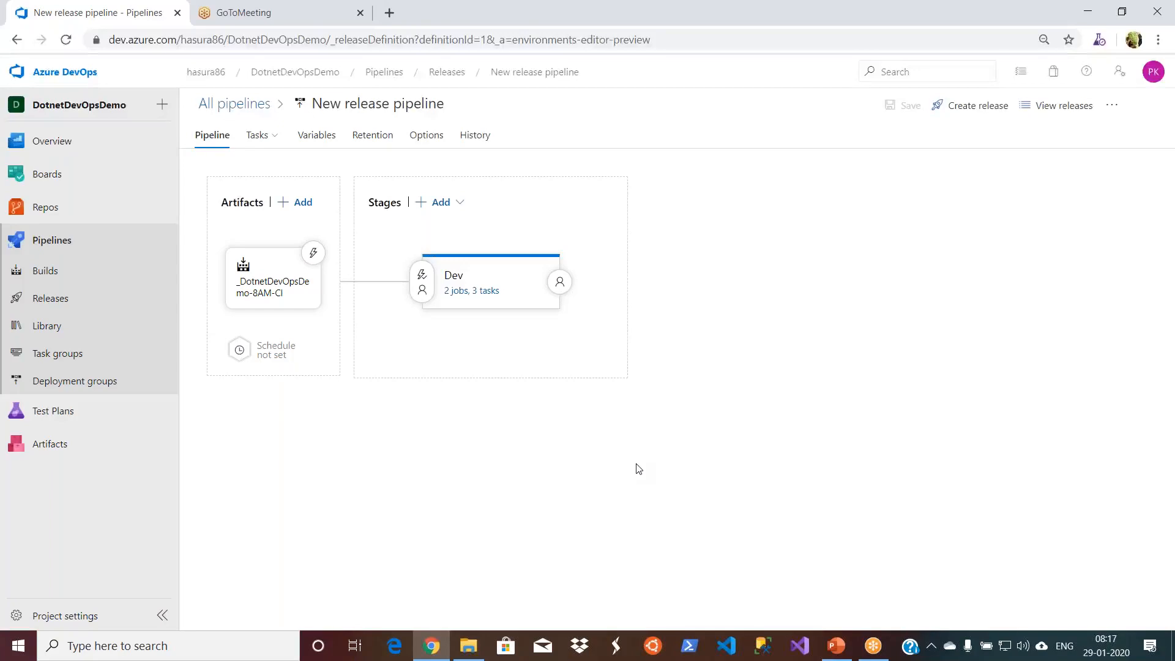
- Clone the Dev stage and name the copied stage QA
mouse_move(512, 288)
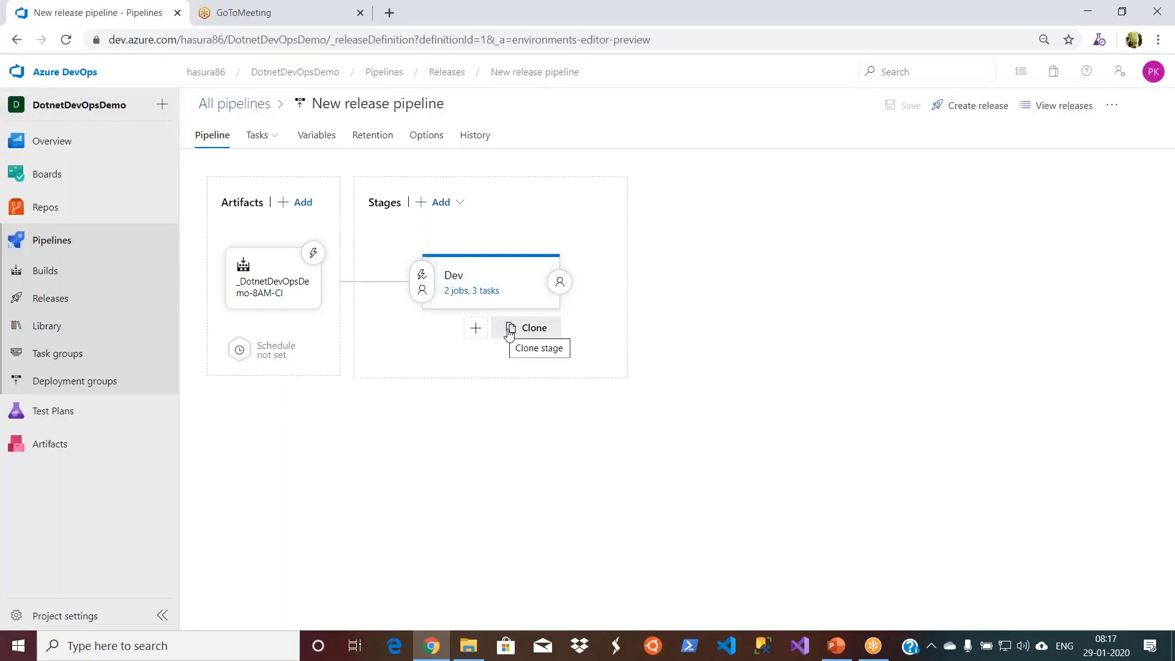
left_click(535, 330)
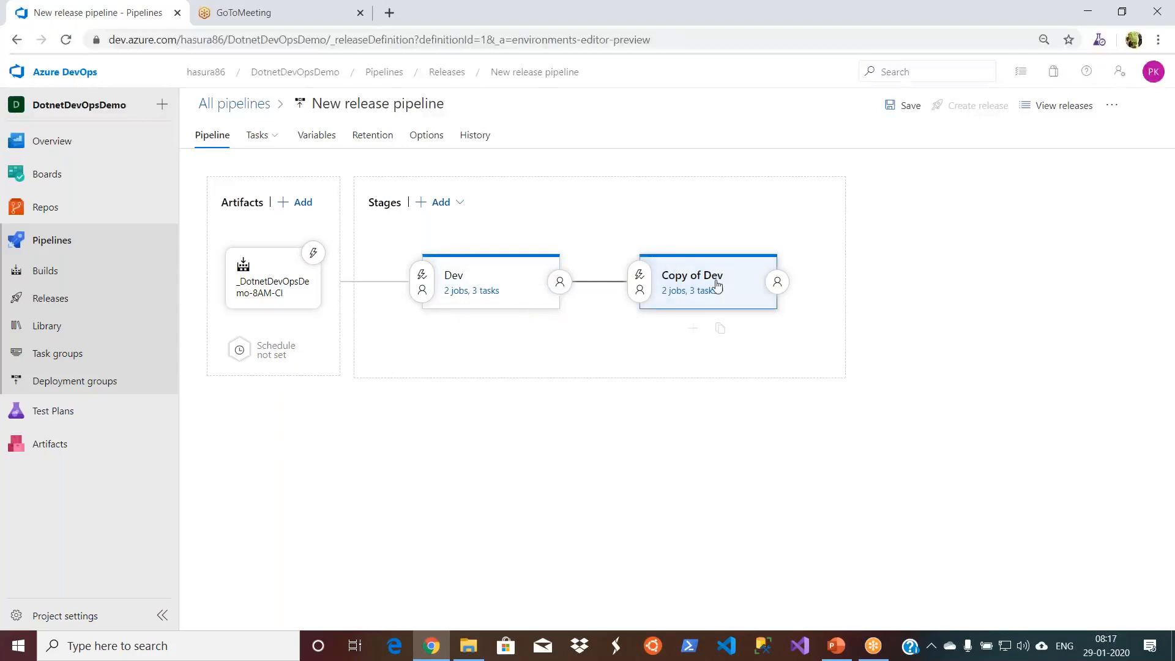
left_click(753, 282)
left_click(882, 288)
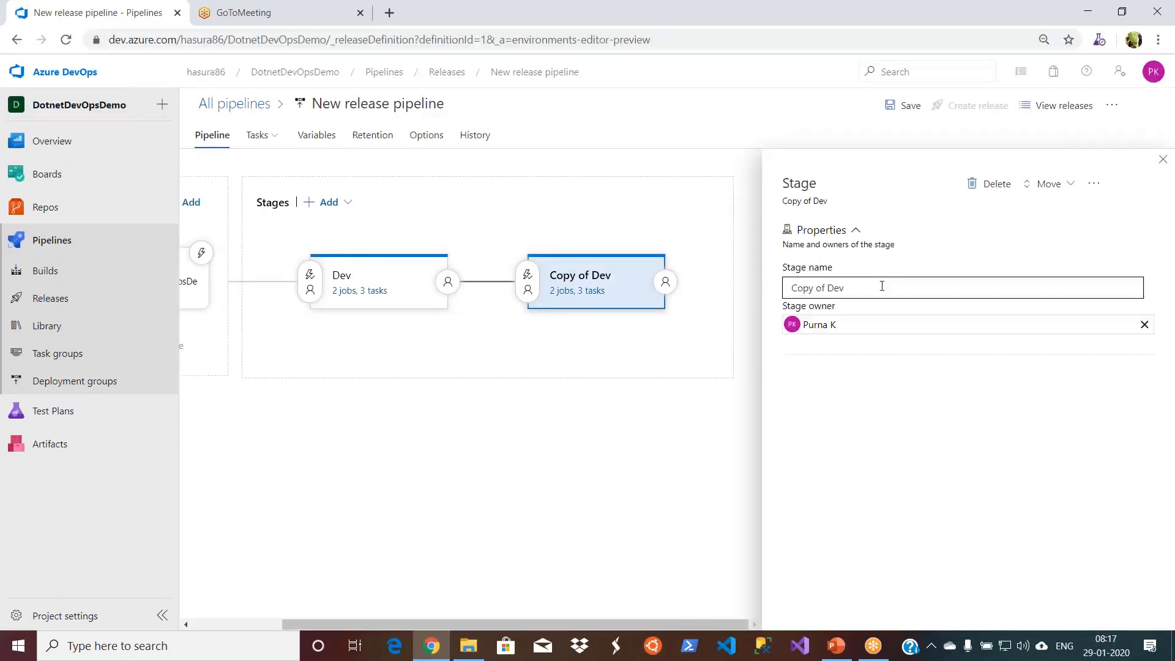
key("BackSpace")
key("BackSpace")
key("BackSpace")
key("BackSpace")
key("BackSpace")
key("BackSpace")
key("BackSpace")
key("BackSpace")
key("BackSpace")
key("BackSpace")
key("BackSpace")
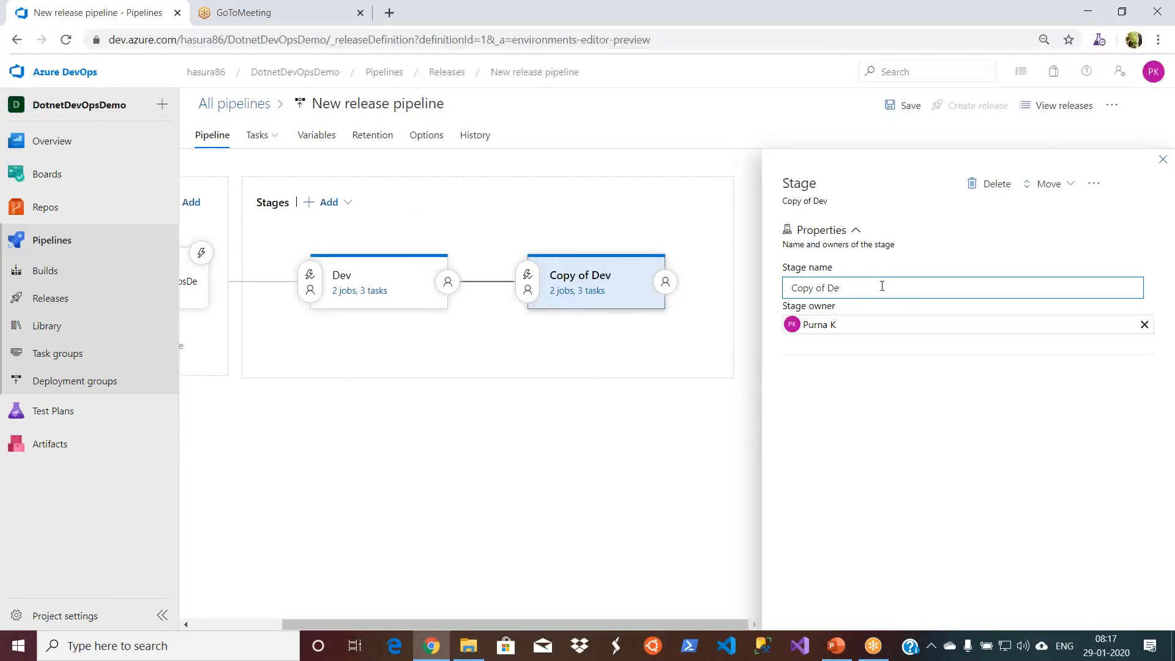
type("QA")
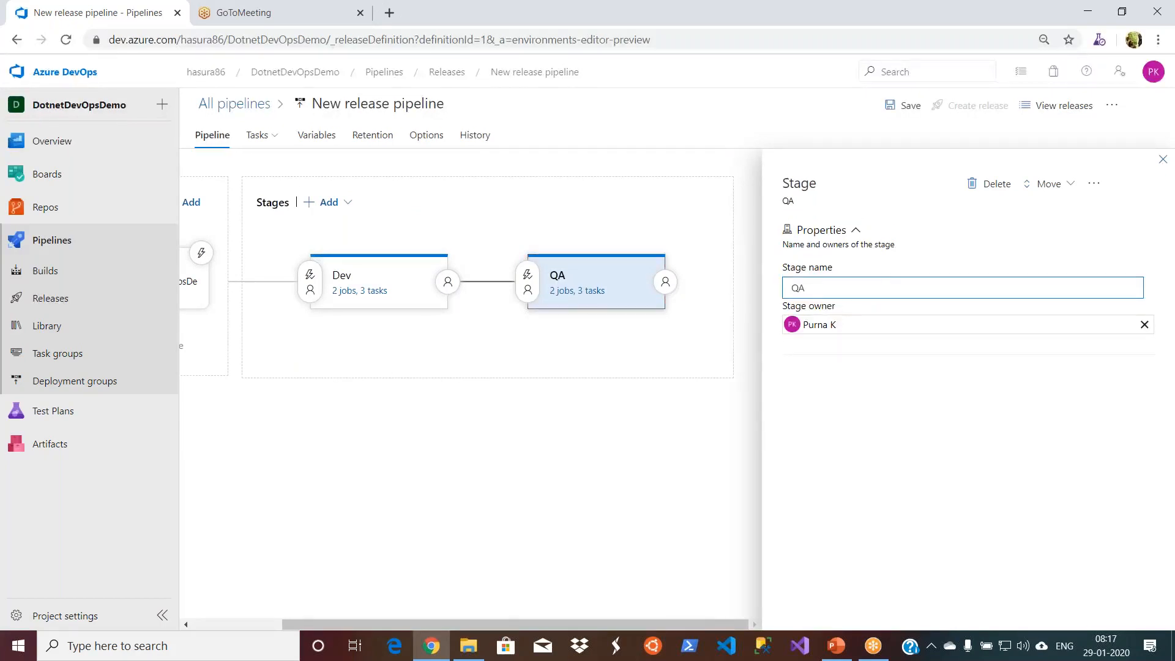
left_click(653, 408)
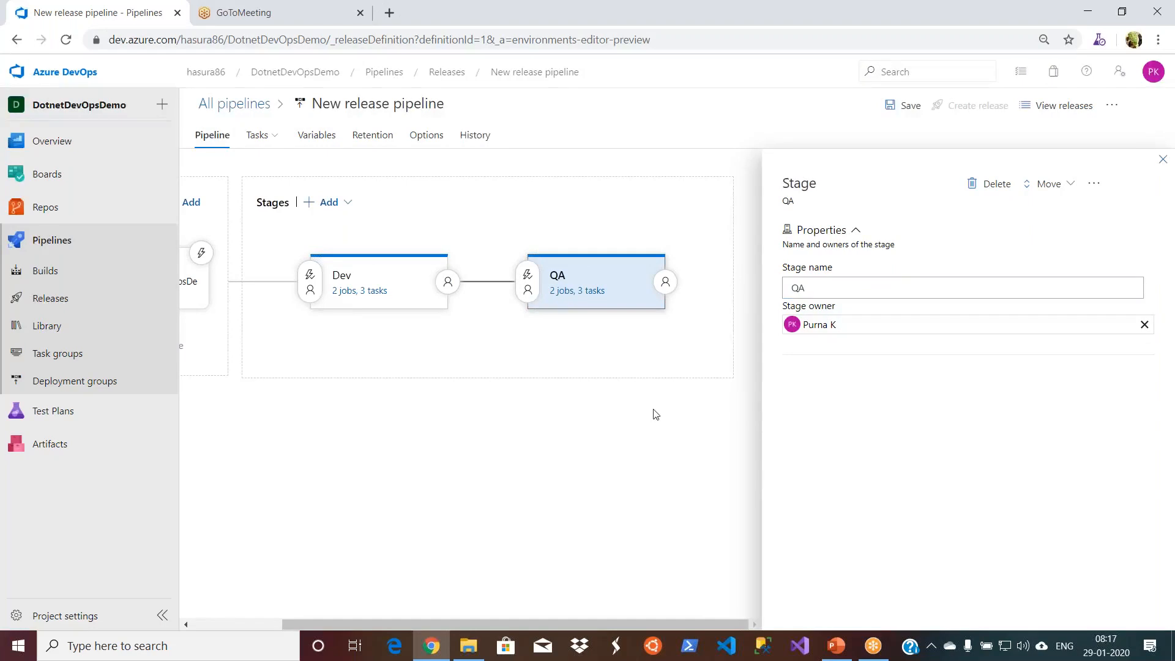
left_click(1163, 160)
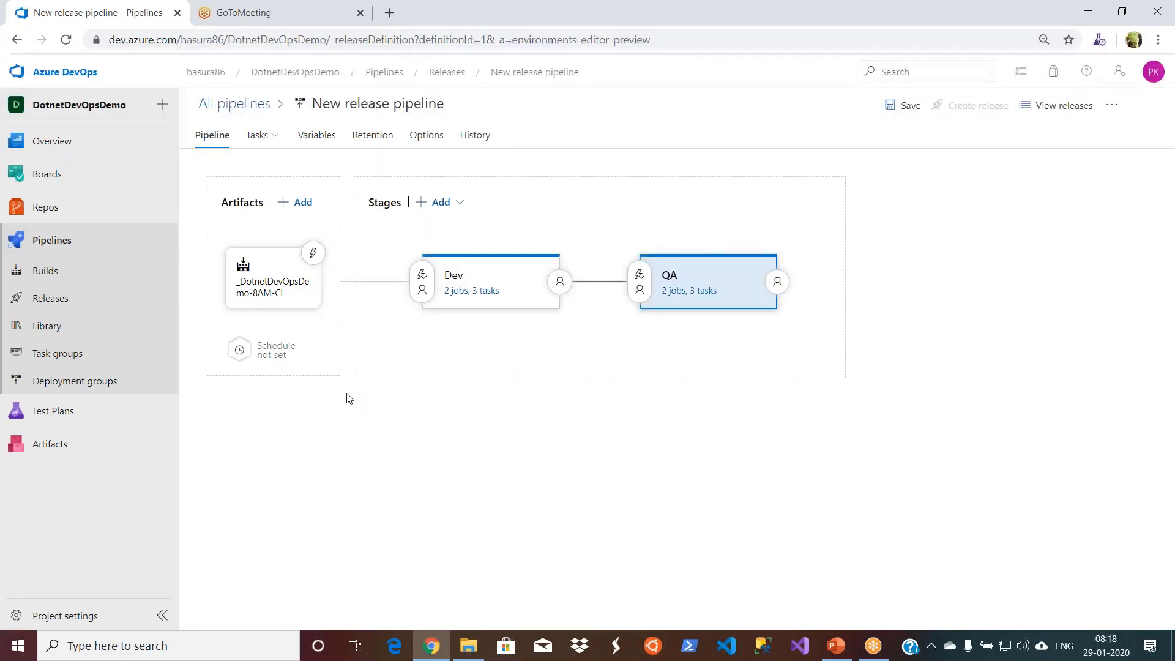
- Review the QA stage's Perform DeployFromPackage, IIS Web App Manage and IIS Web App Deploy tasks and its IIS Deployment job
mouse_move(673, 317)
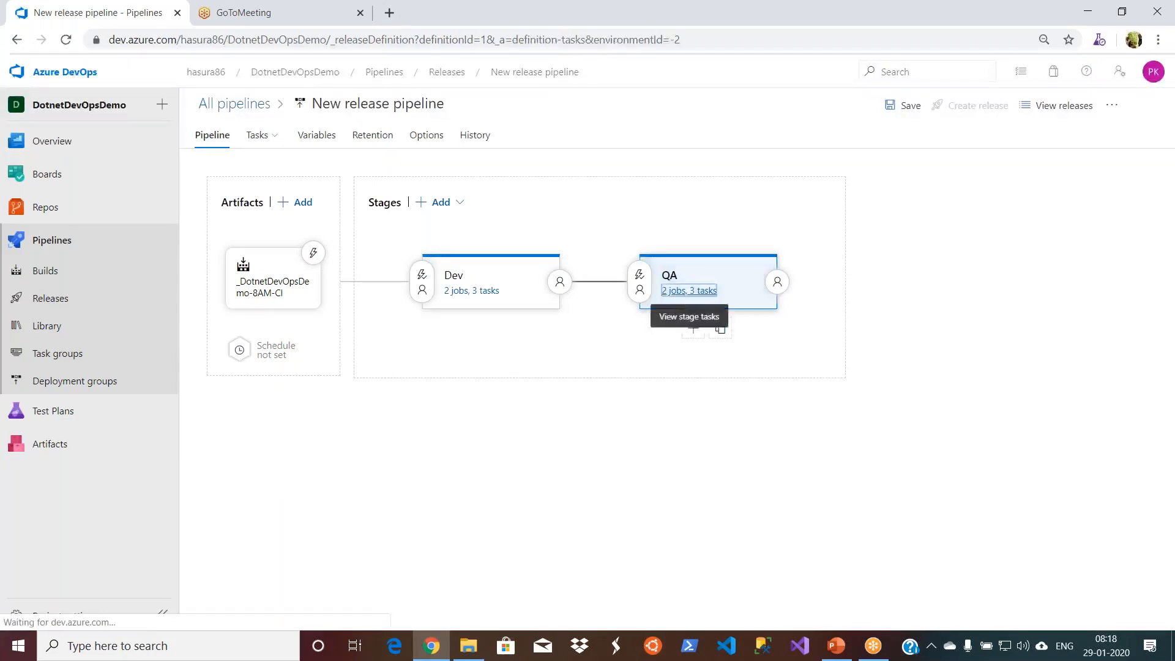
left_click(685, 292)
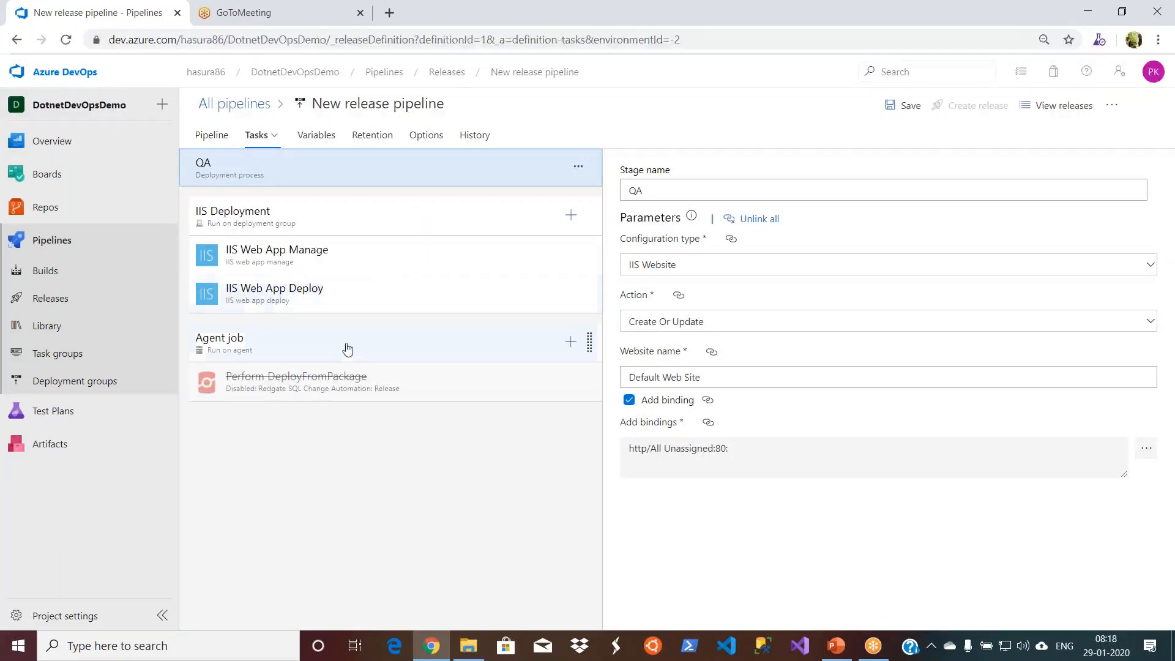
left_click(343, 384)
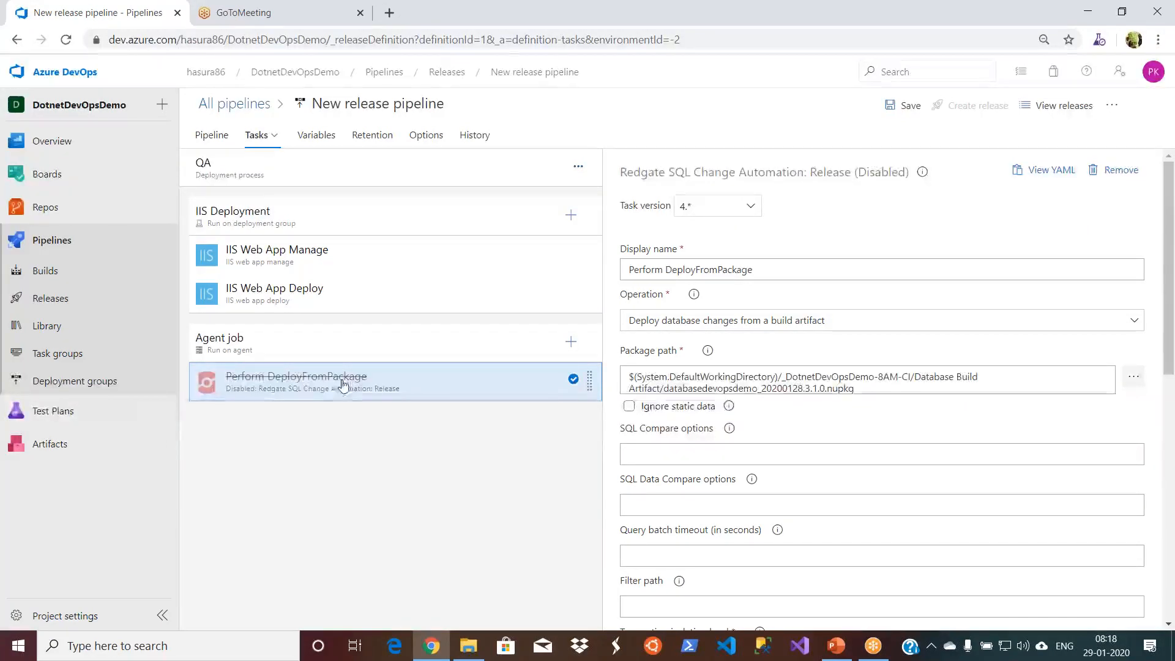
left_click(380, 256)
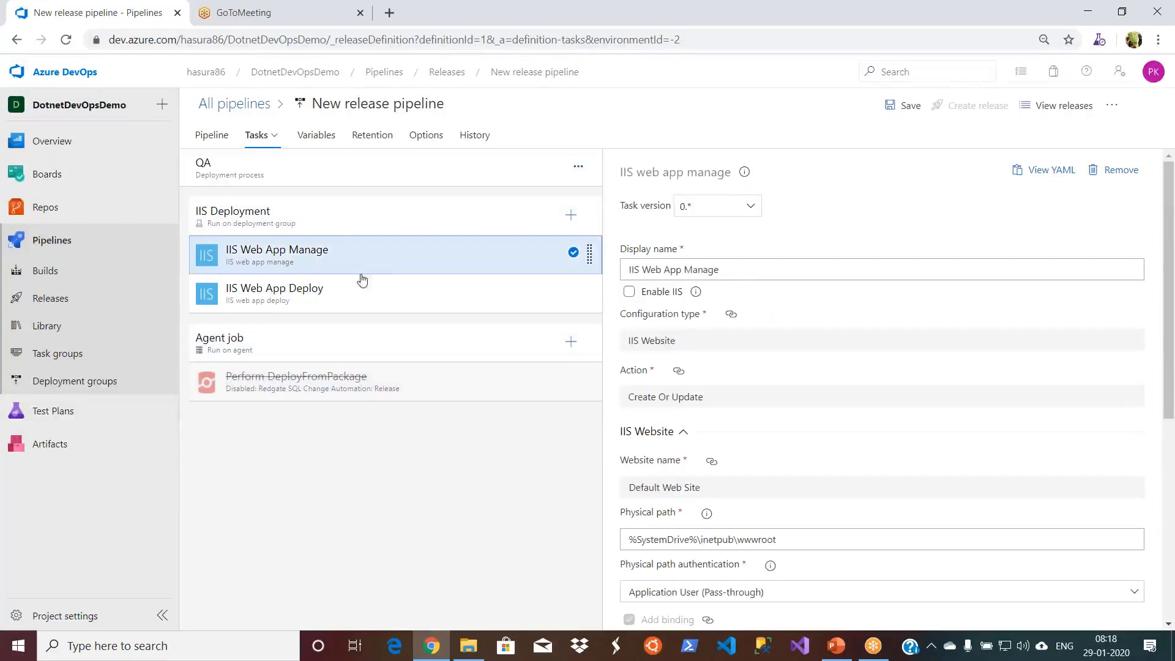
left_click(359, 292)
left_click(364, 259)
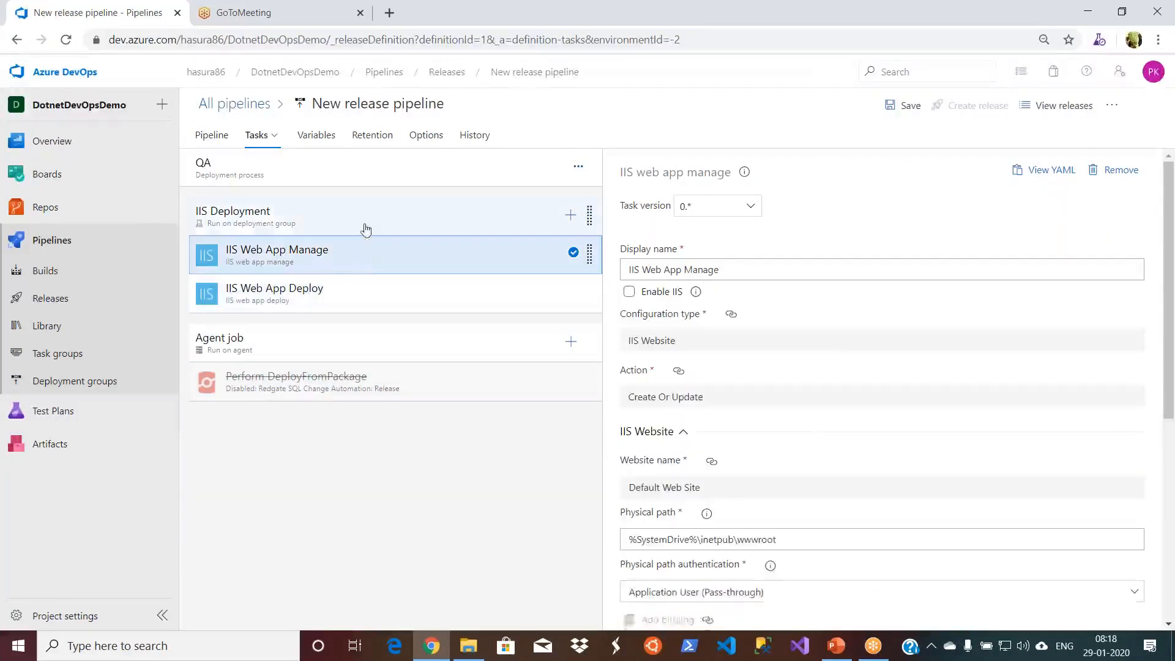
left_click(365, 228)
- Open the Dev stage's tasks and view the deployment target settings of its IIS Deployment job
left_click(207, 136)
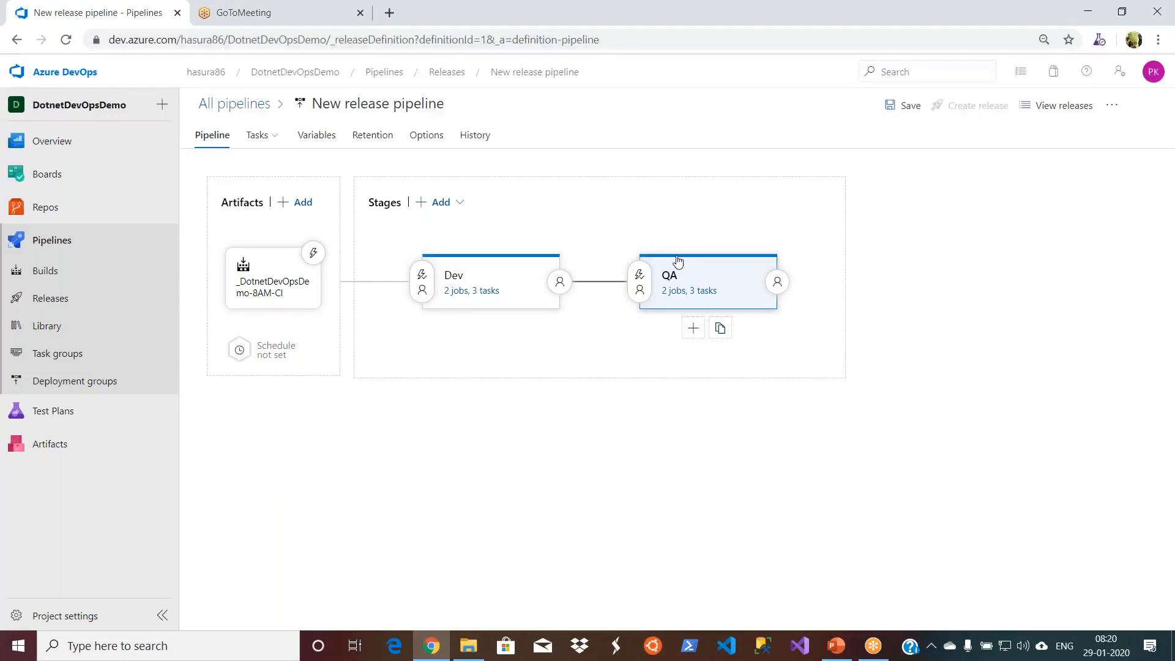
left_click(475, 275)
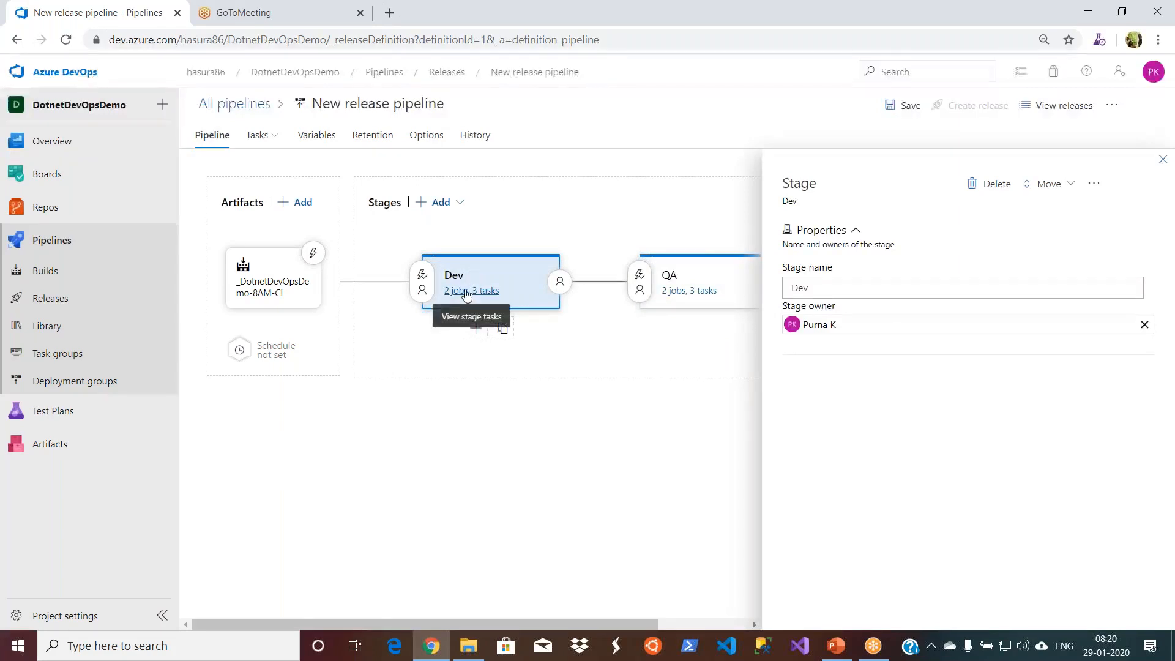
left_click(463, 292)
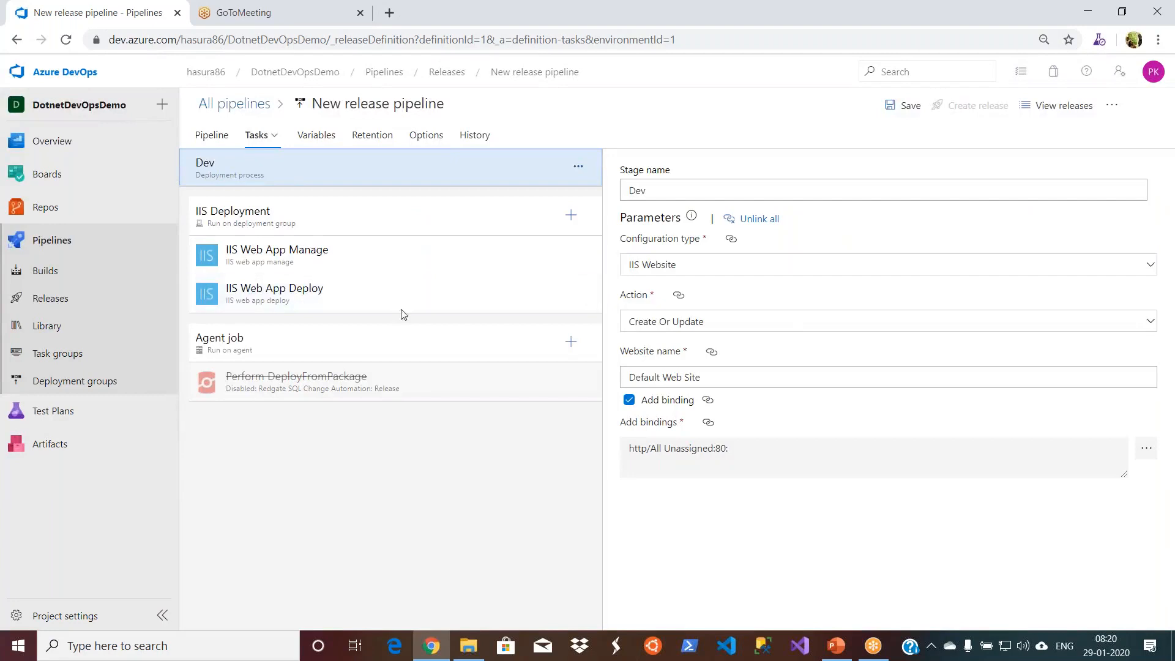
left_click(275, 210)
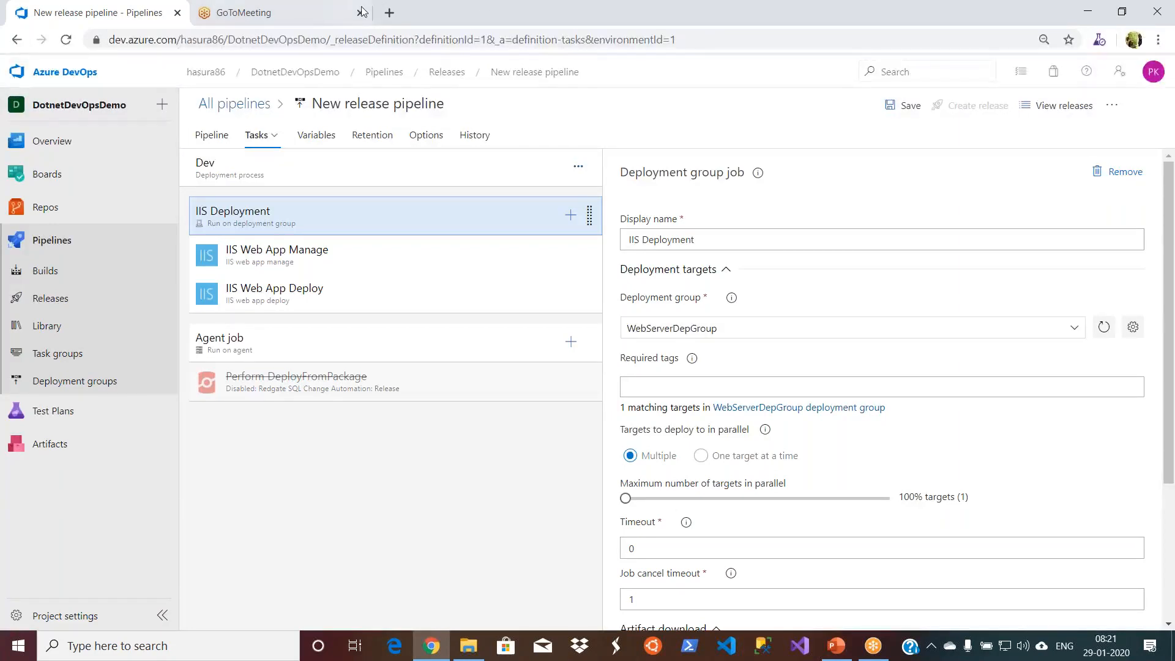
left_click(306, 10)
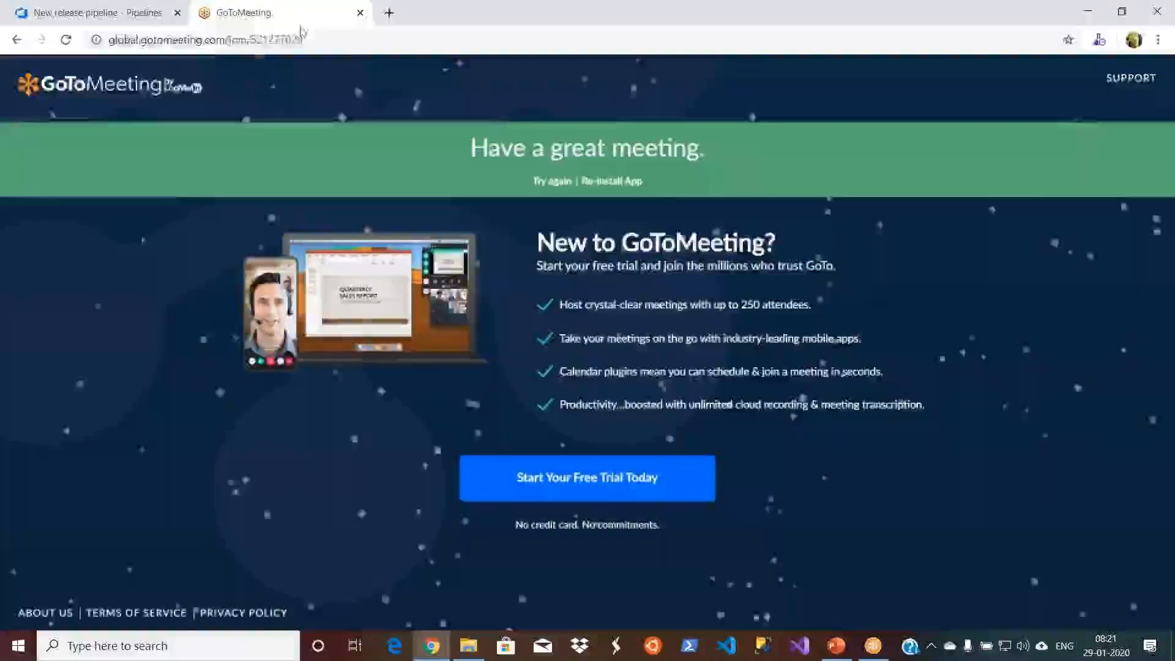
left_click(318, 40)
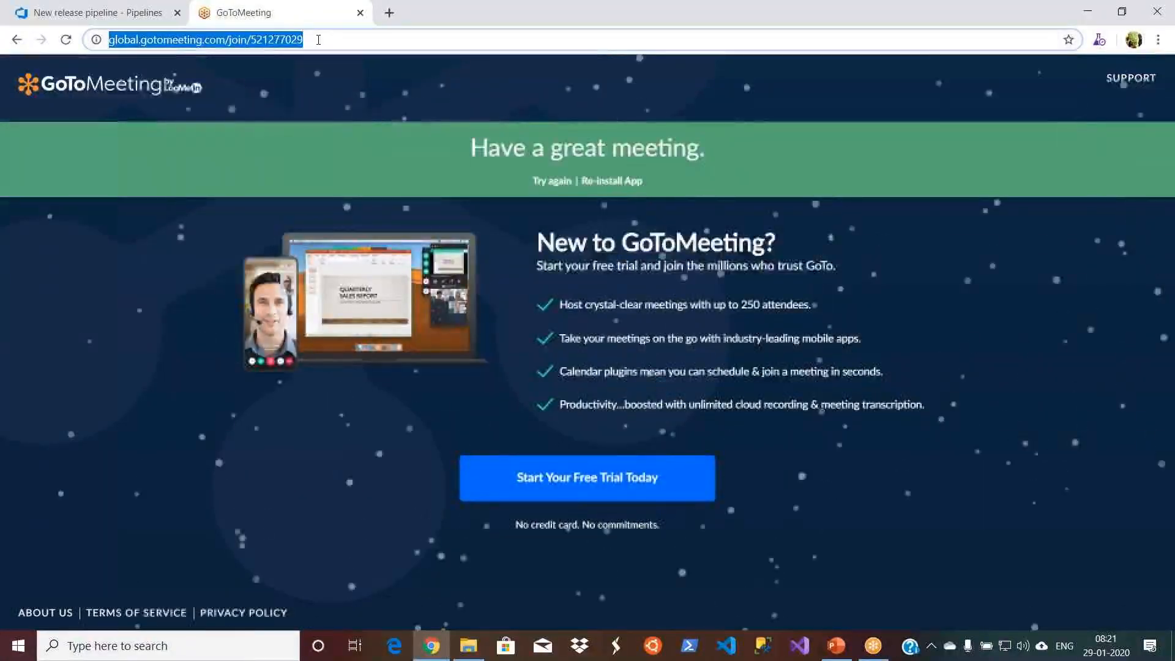
type("az")
key("Return")
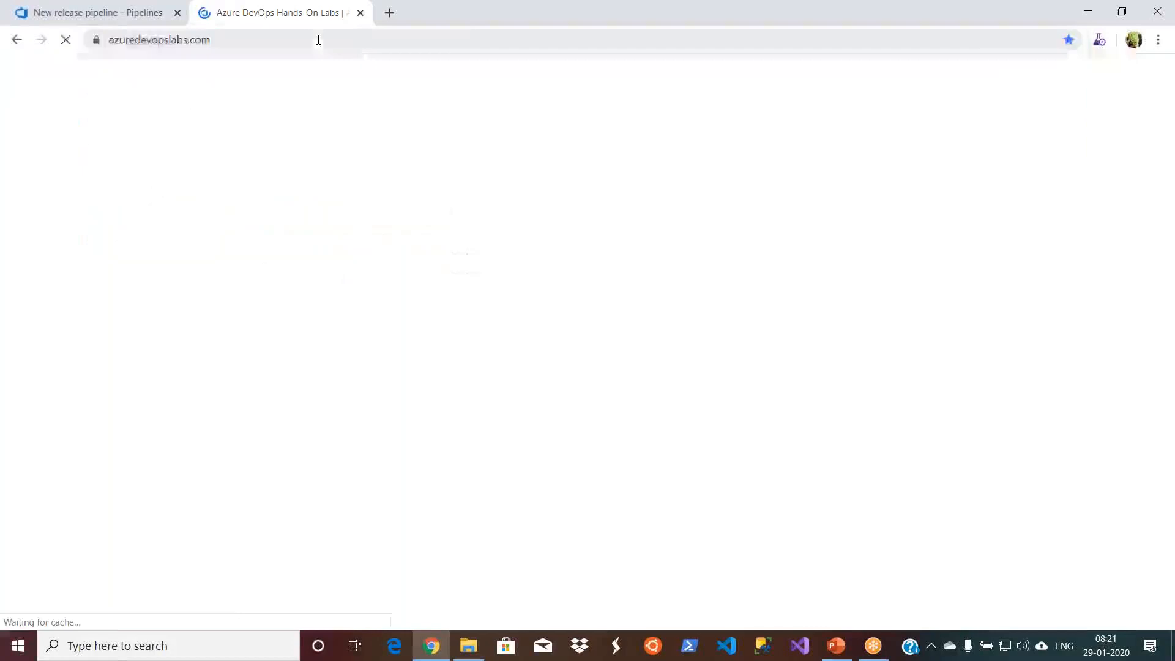
- Open the Azure portal at portal.azure.com in place of the Azure DevOps Labs page
left_click(318, 40)
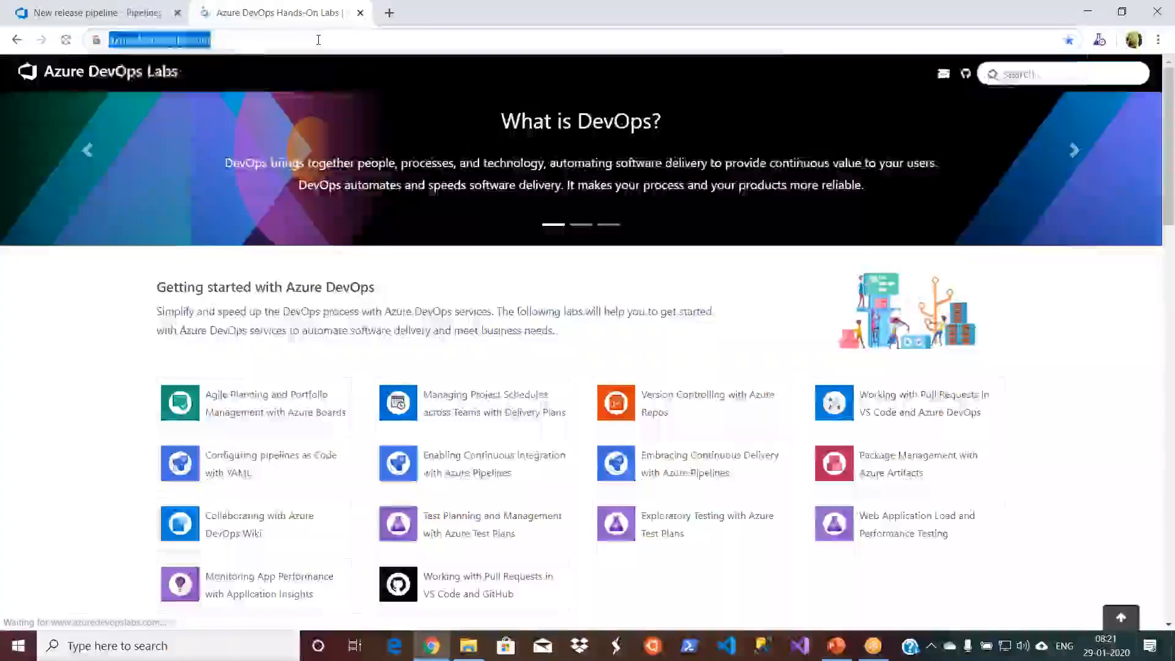
type("port")
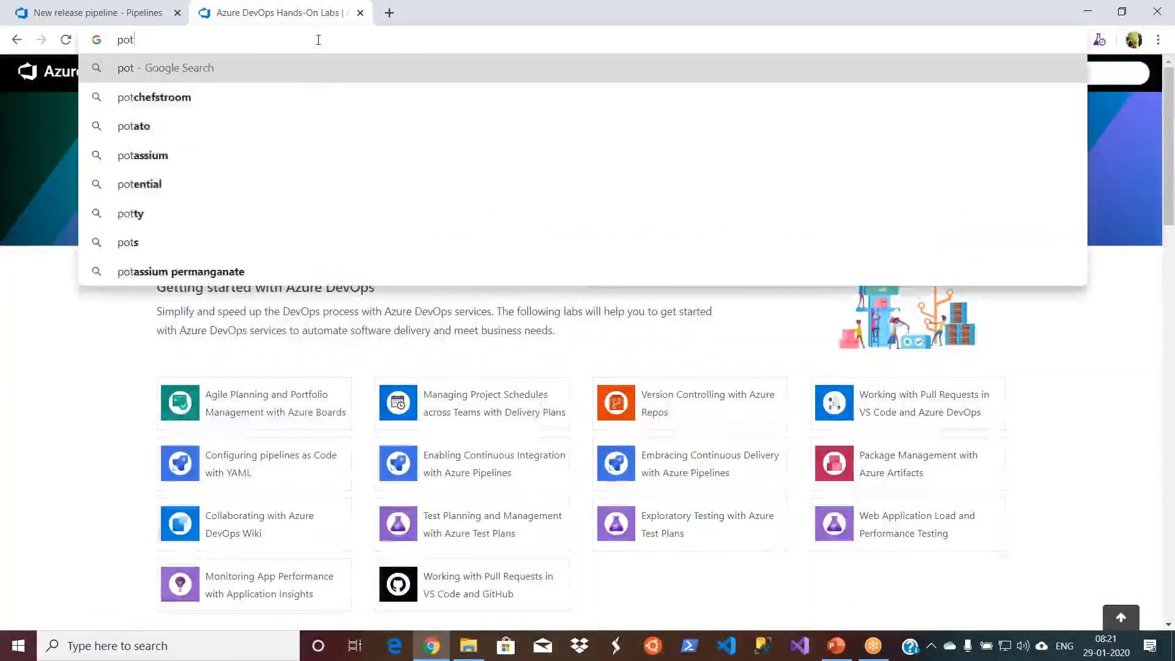
key("BackSpace")
type("rtal.azure.com")
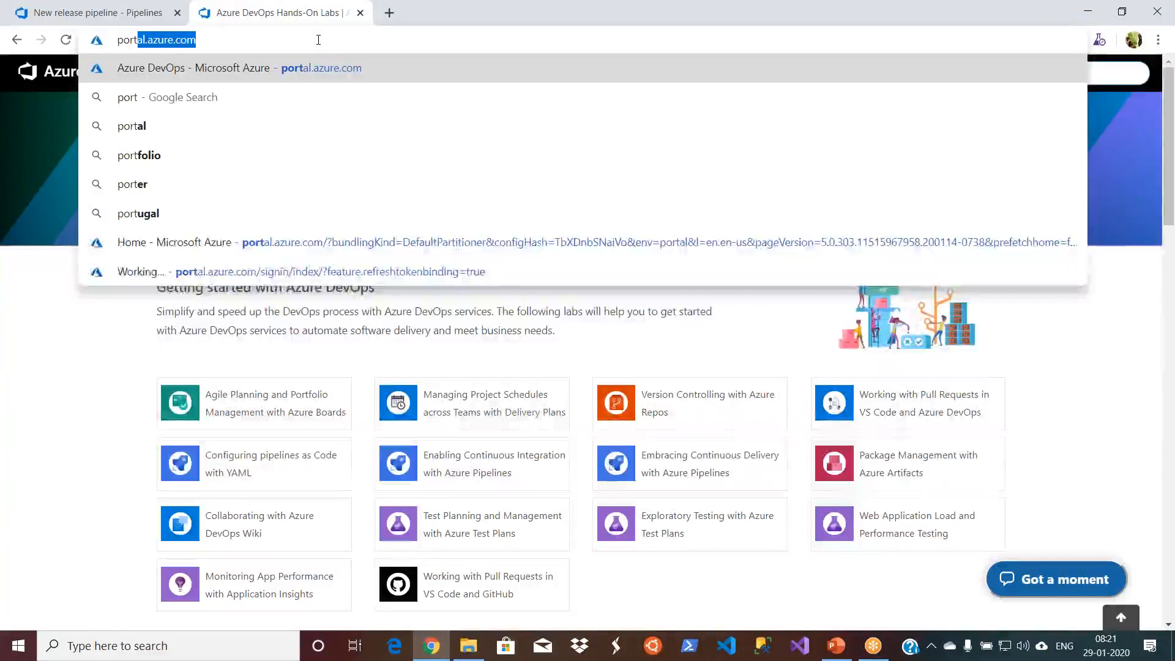
key("Return")
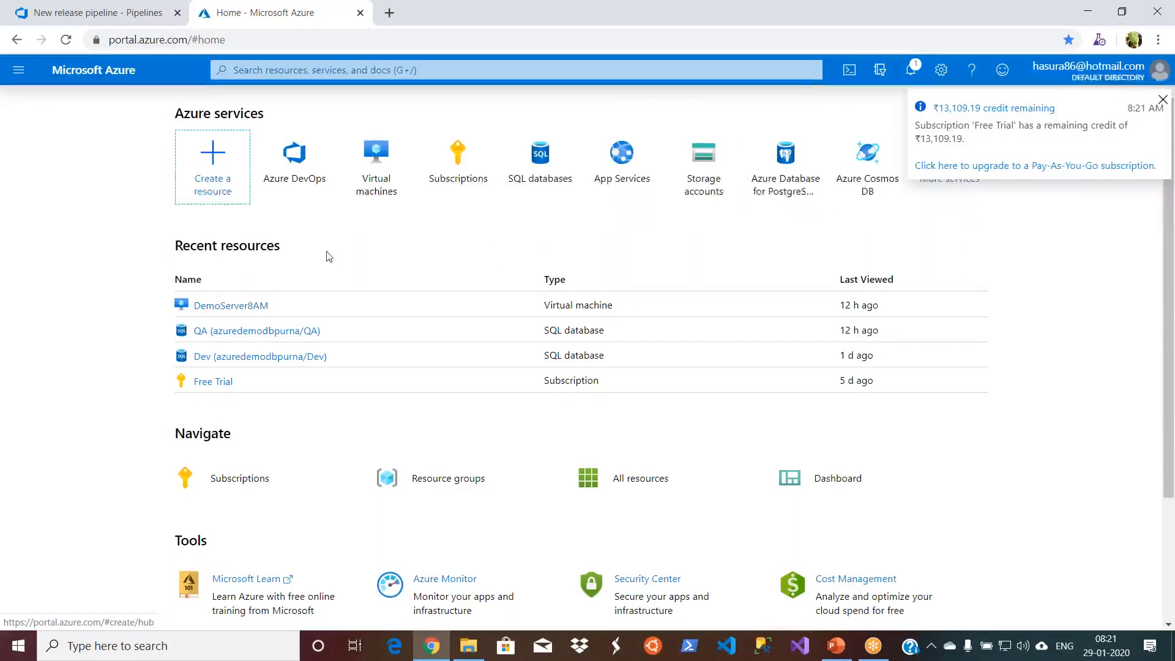
- Start the DemoServer8AM virtual machine from its overview and return to the portal home page
left_click(231, 305)
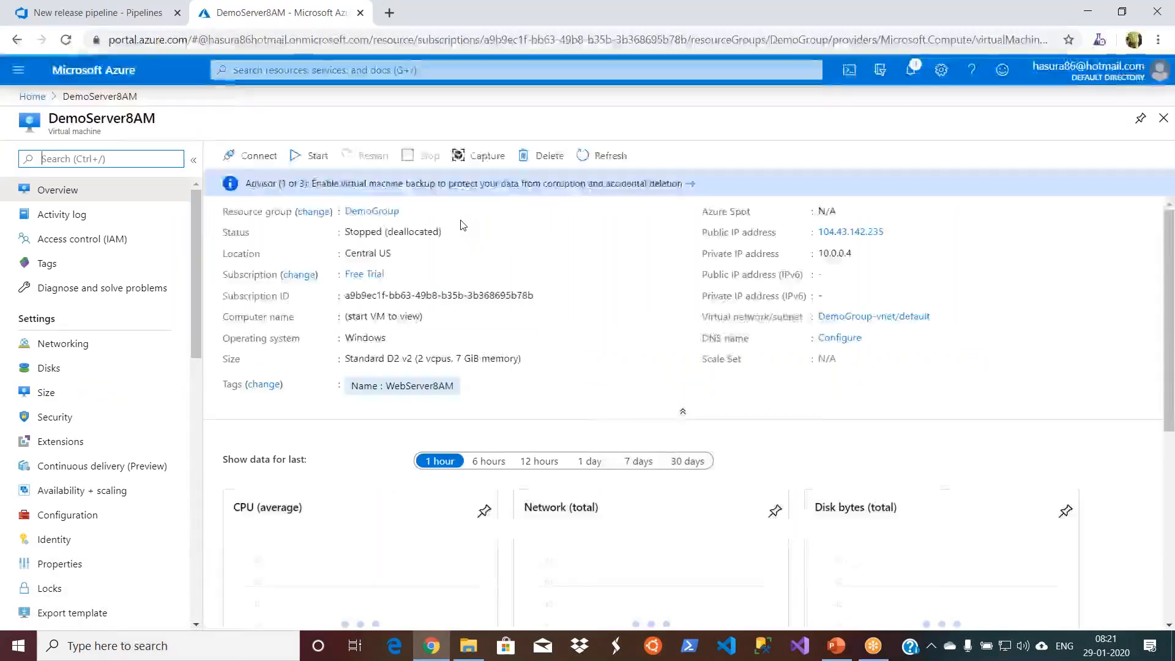
left_click(310, 162)
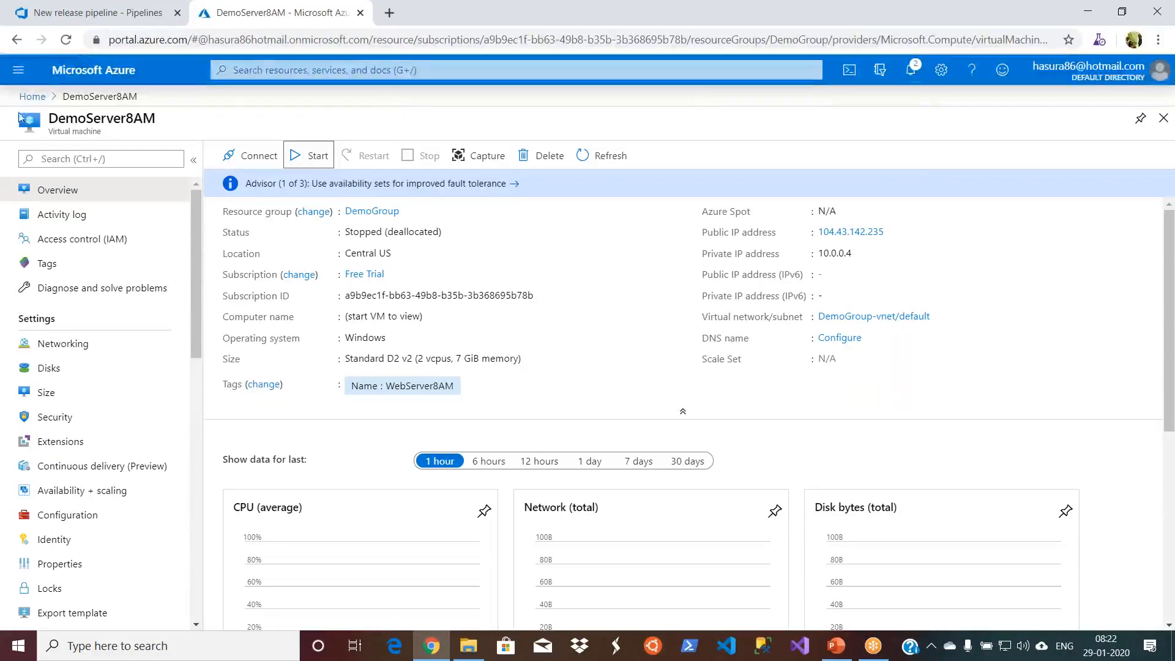
left_click(31, 97)
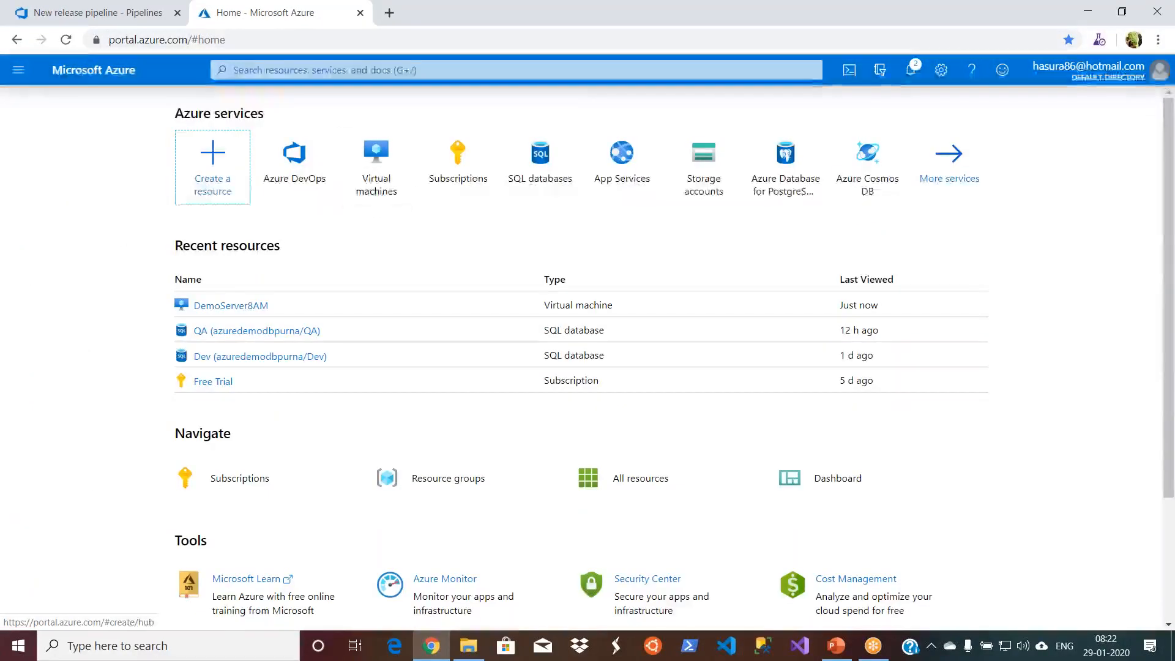
- Begin creating a new virtual machine and assign it to the existing DemoGroup resource group
left_click(385, 165)
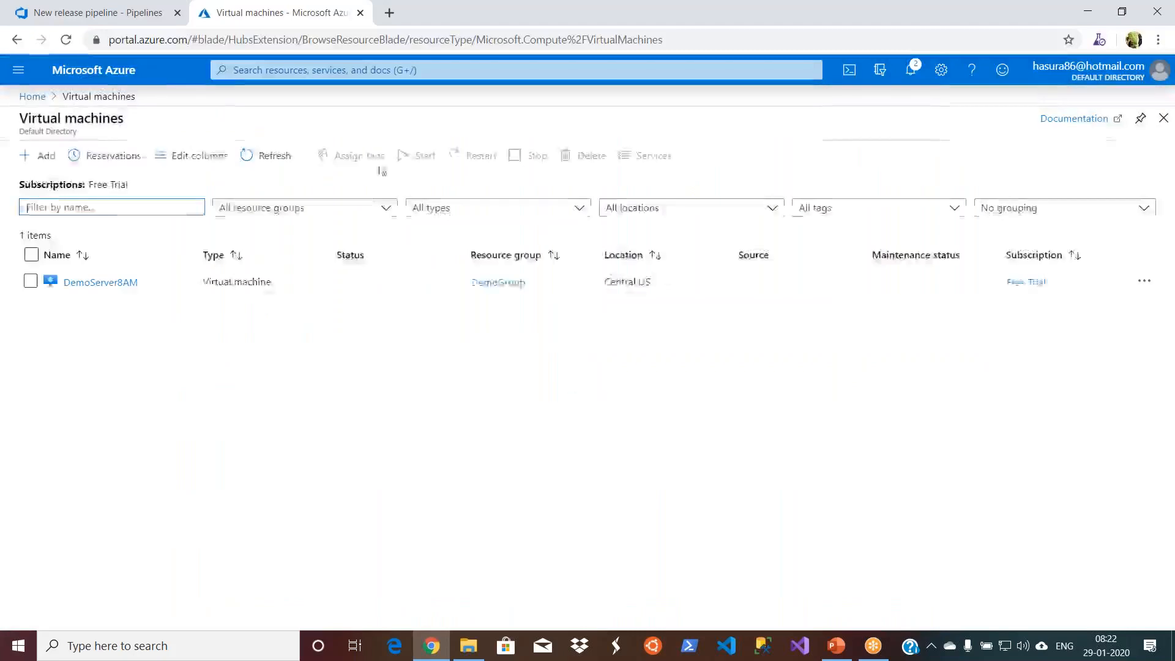
left_click(34, 157)
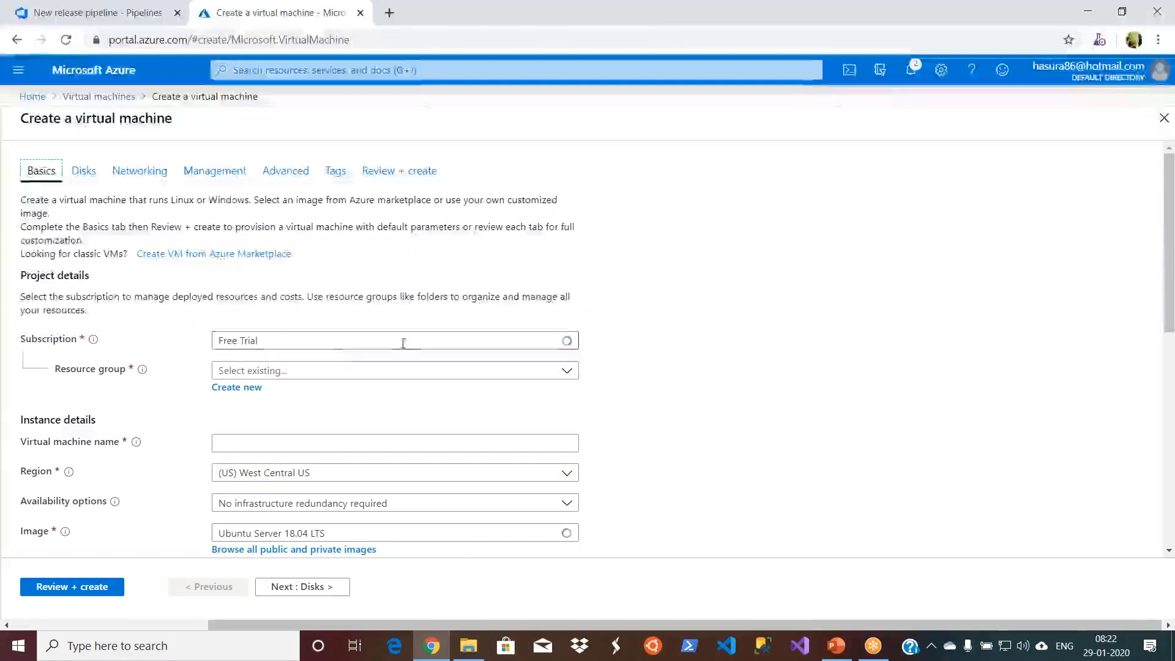
left_click(568, 371)
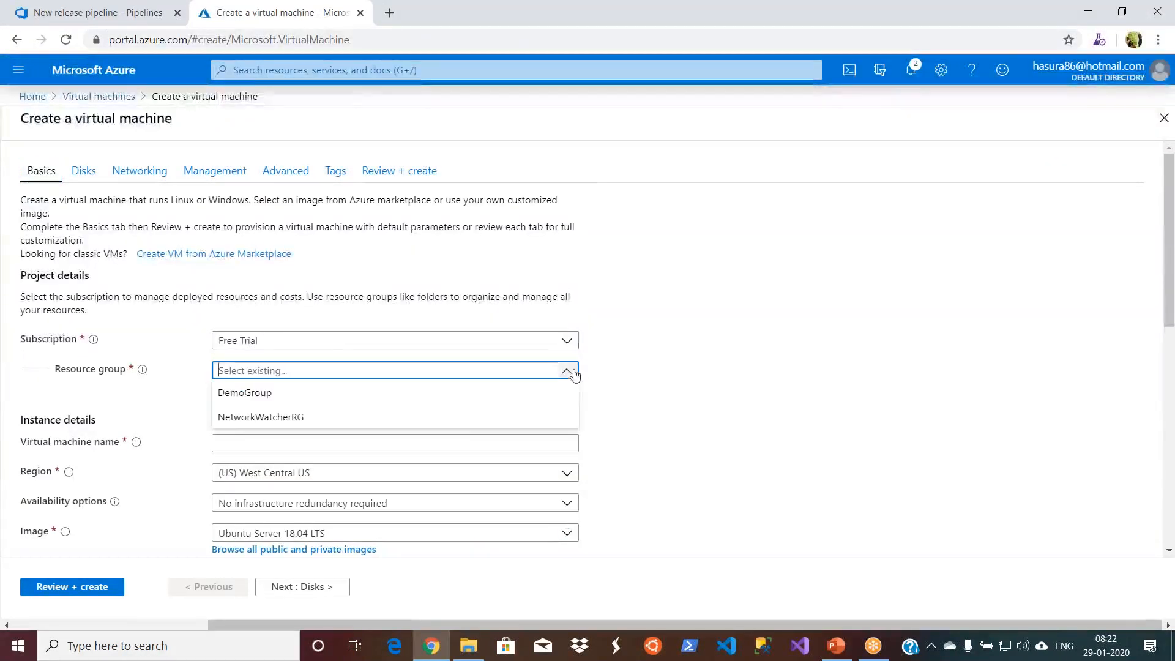
left_click(452, 394)
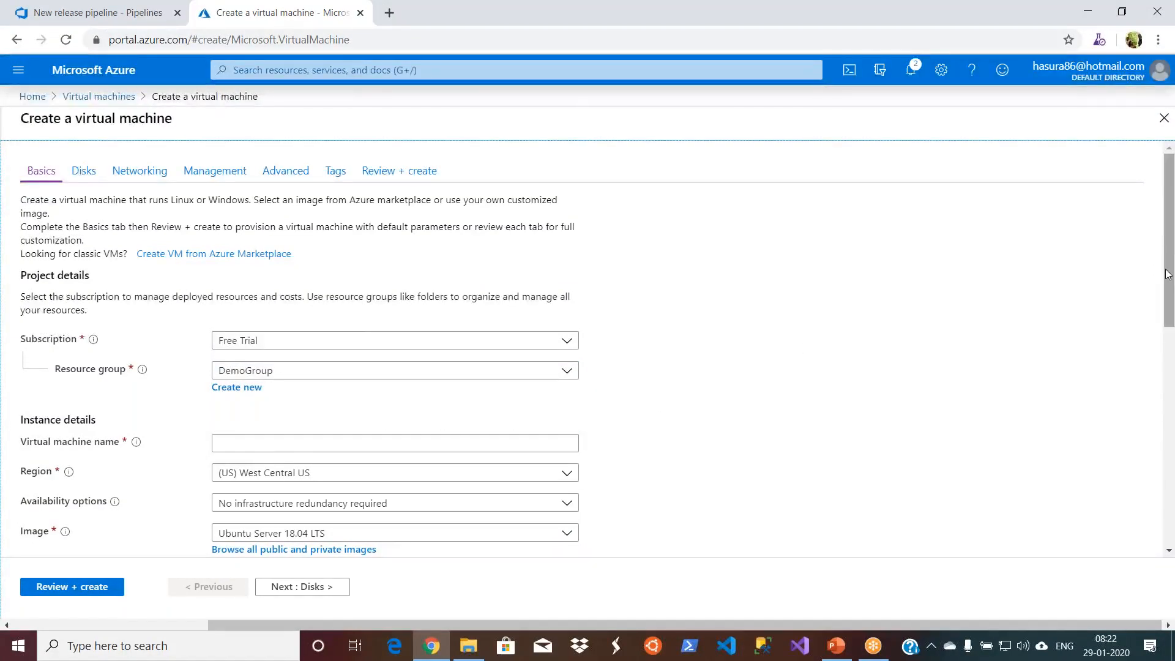
- Name the new virtual machine DemoWebQA
scroll(580, 293, "down", 3)
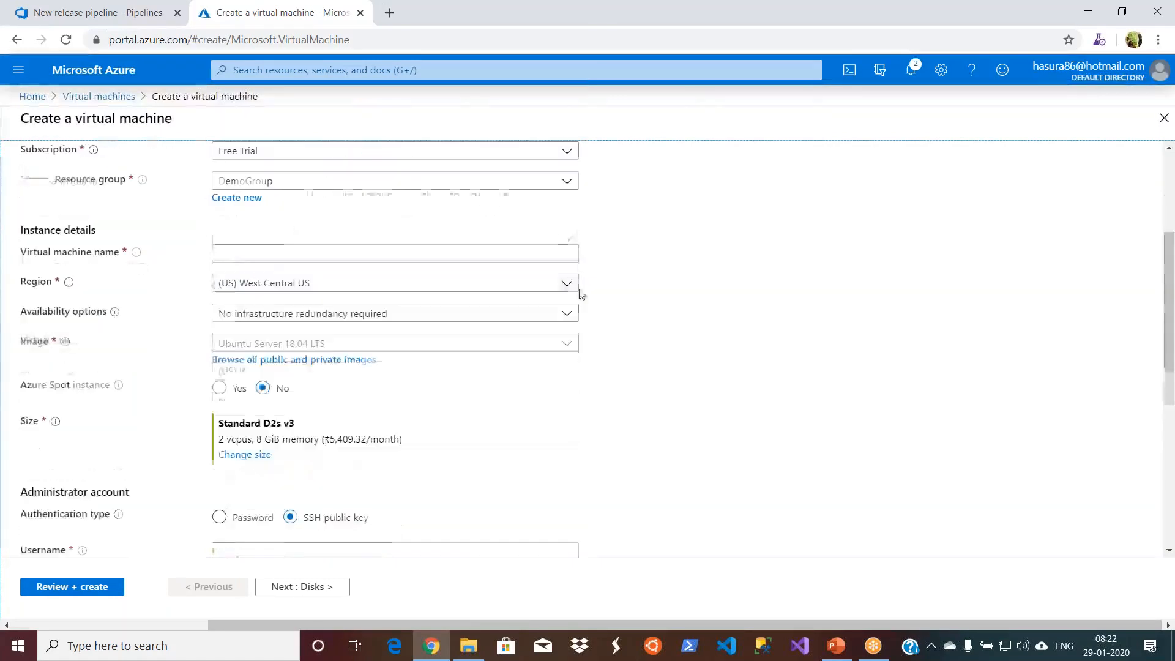
left_click(496, 254)
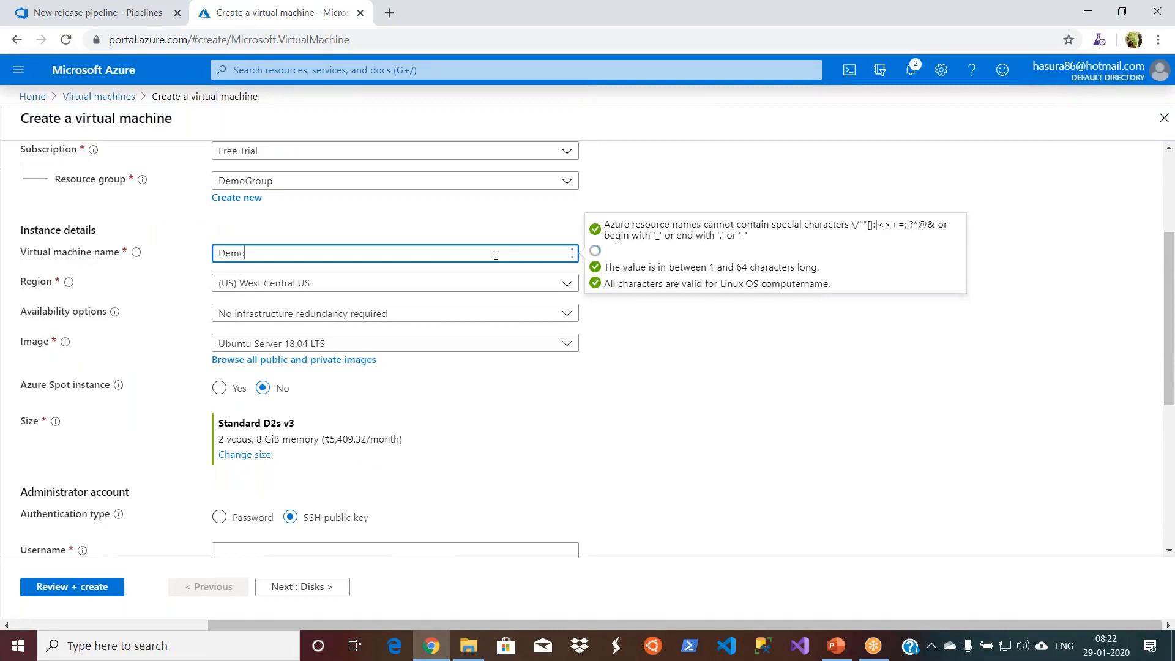
type("WebS")
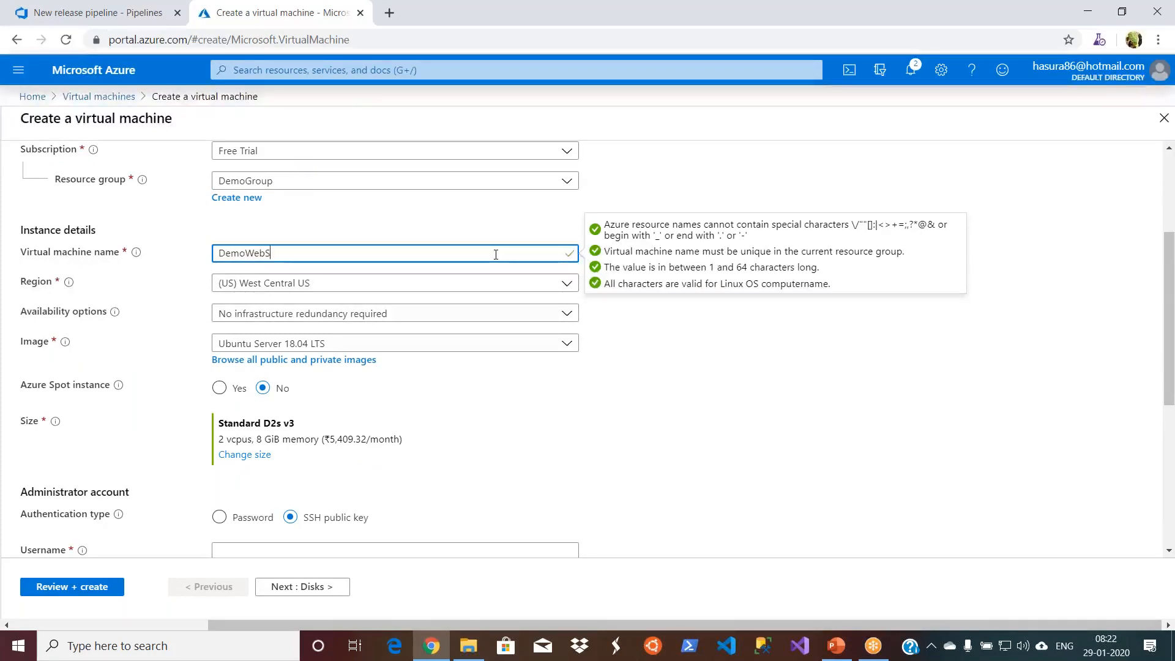
type("e")
key("BackSpace")
key("BackSpace")
left_click(717, 415)
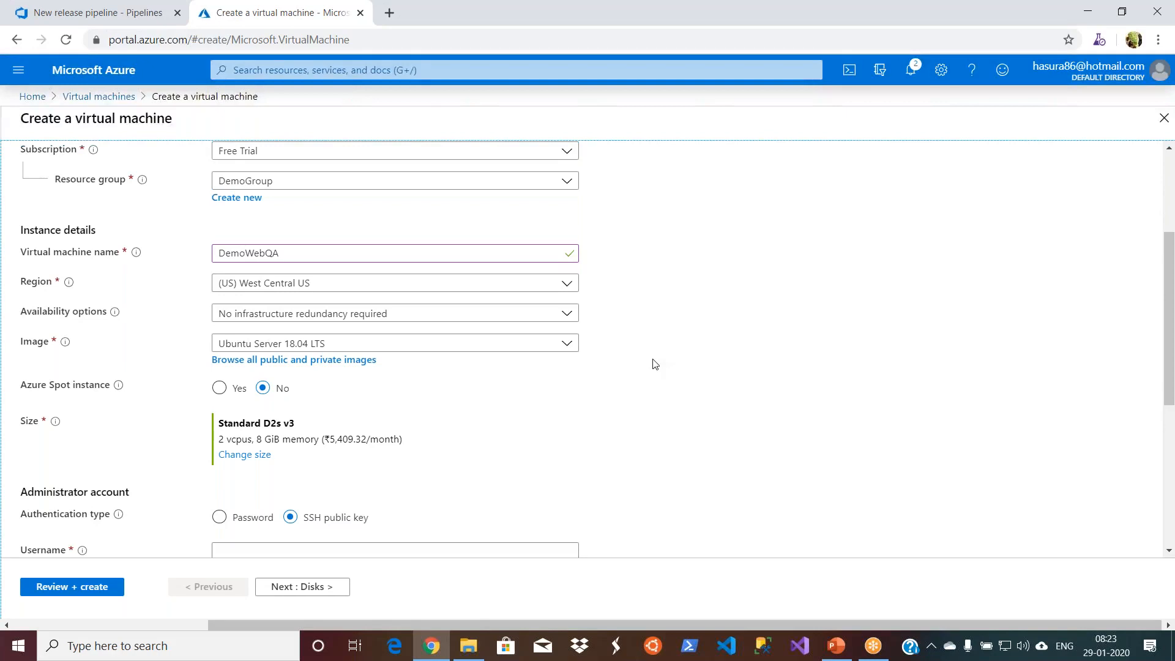
- Set the virtual machine's region to (US) Central US
left_click(567, 285)
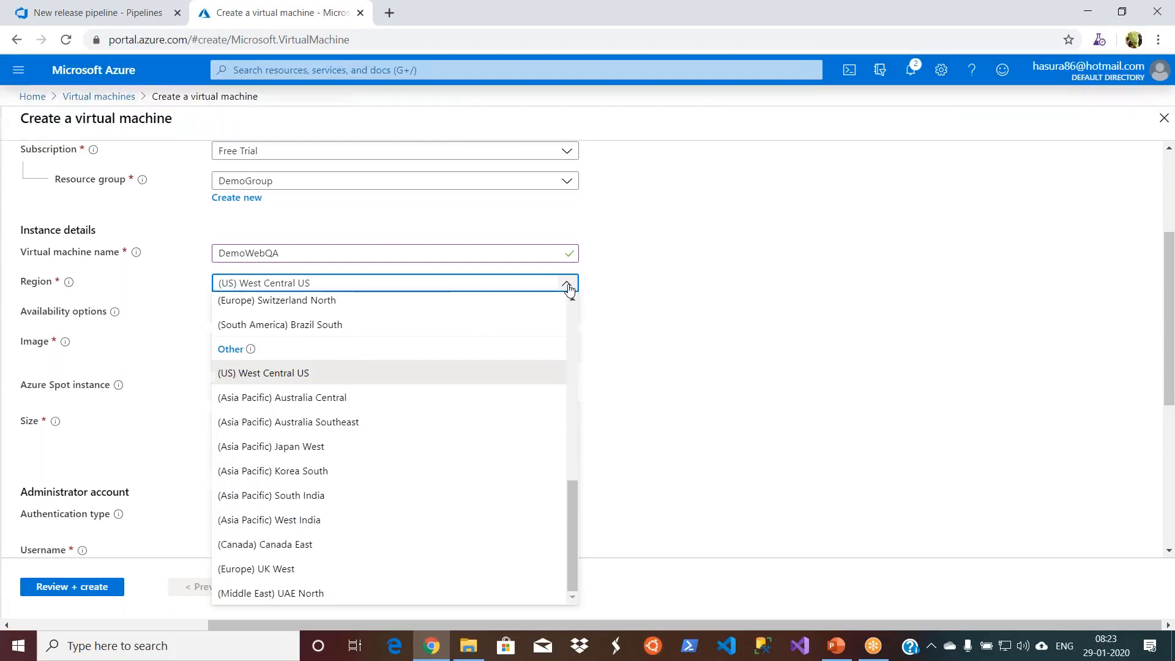
type("us")
key("BackSpace")
key("BackSpace")
key("BackSpace")
key("BackSpace")
key("BackSpace")
key("BackSpace")
key("BackSpace")
key("BackSpace")
key("BackSpace")
key("BackSpace")
key("BackSpace")
key("BackSpace")
key("BackSpace")
key("BackSpace")
key("BackSpace")
key("BackSpace")
key("BackSpace")
key("BackSpace")
key("BackSpace")
key("BackSpace")
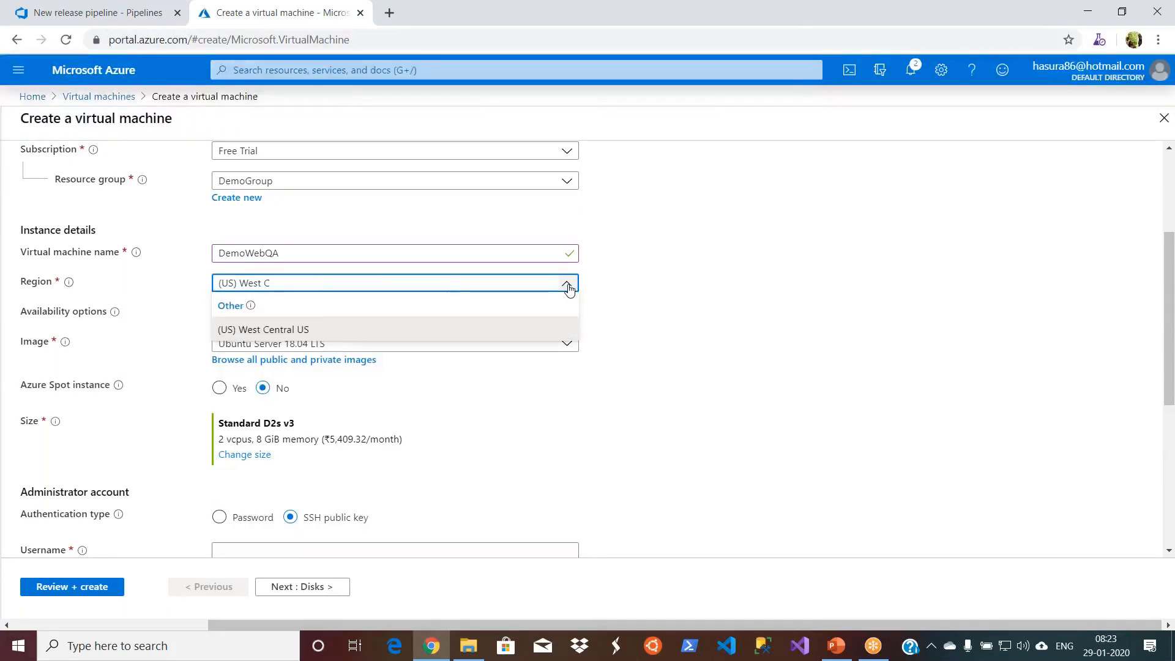
type("centr")
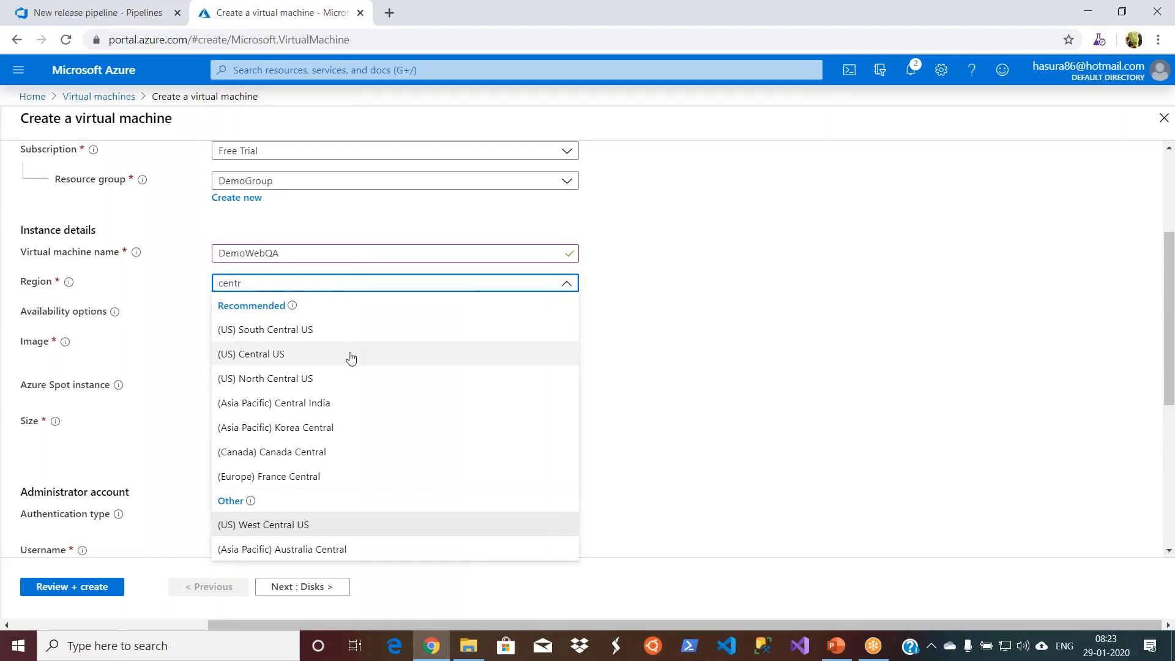
left_click(351, 358)
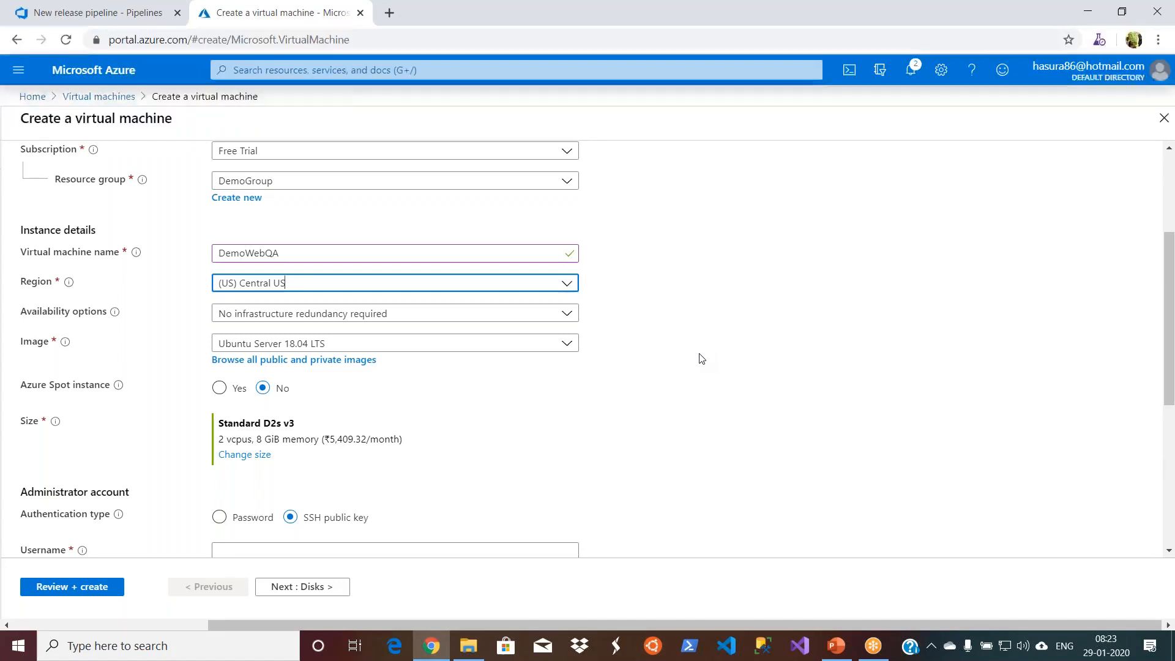
left_click(546, 383)
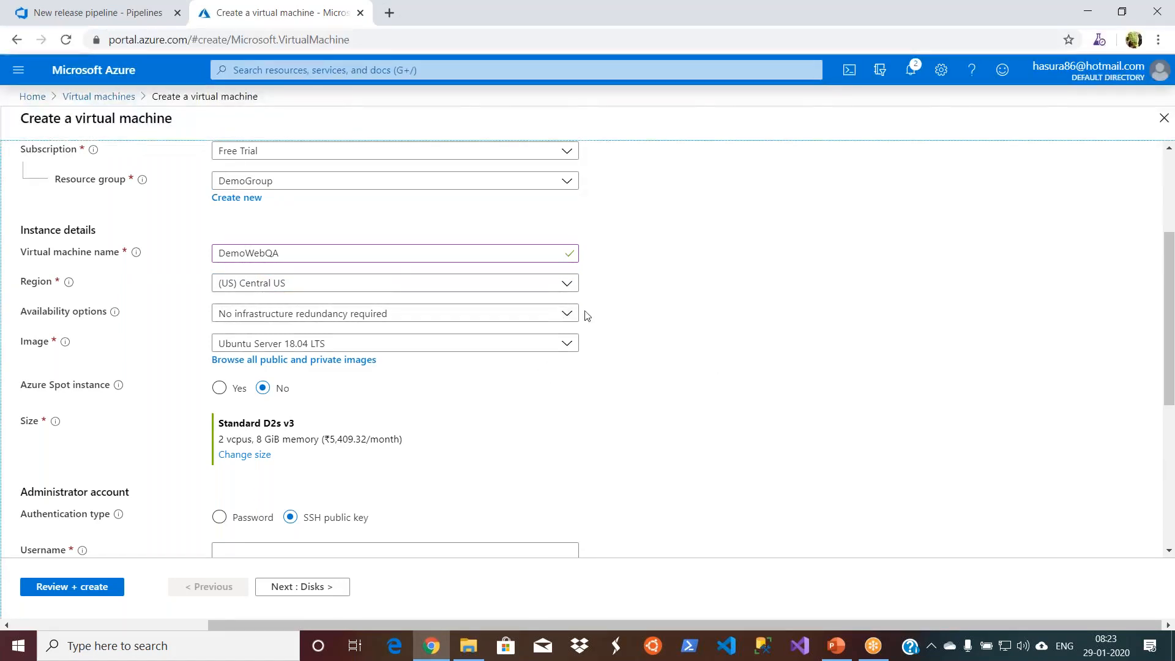
- Choose Windows 10 Pro, Version 1809 as the virtual machine's image
left_click(569, 345)
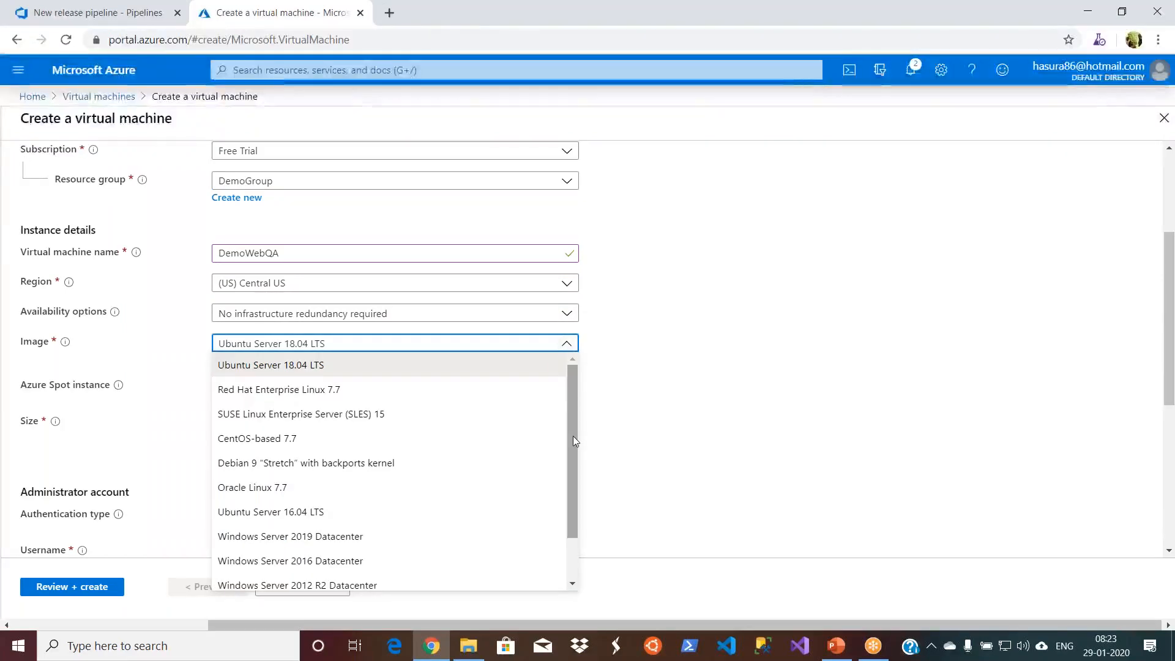
left_click_drag(572, 445, 572, 495)
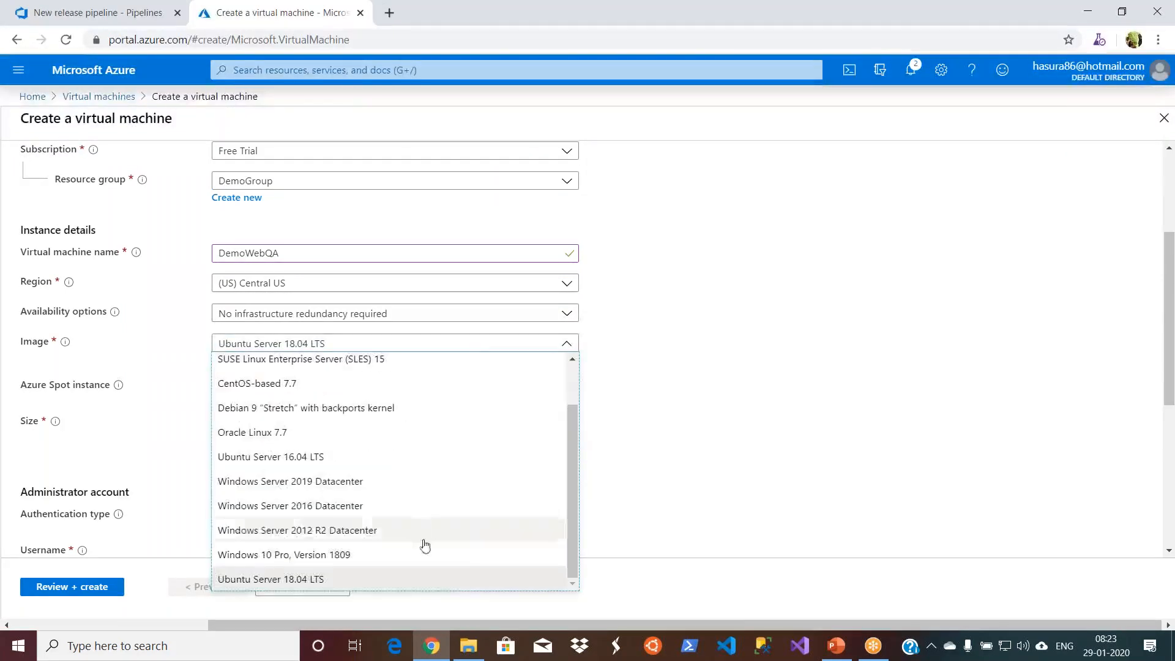
left_click(366, 575)
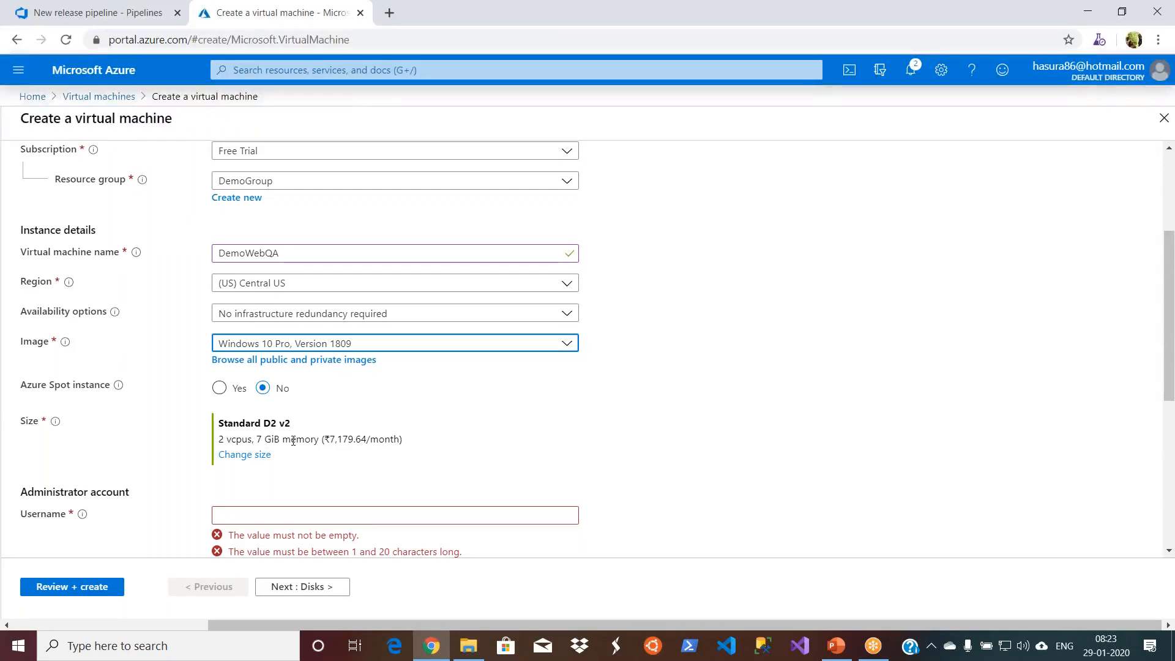
- Review the selected size's memory and the available VM sizes with their monthly costs, then close the size list without changing it
left_click_drag(254, 438, 292, 439)
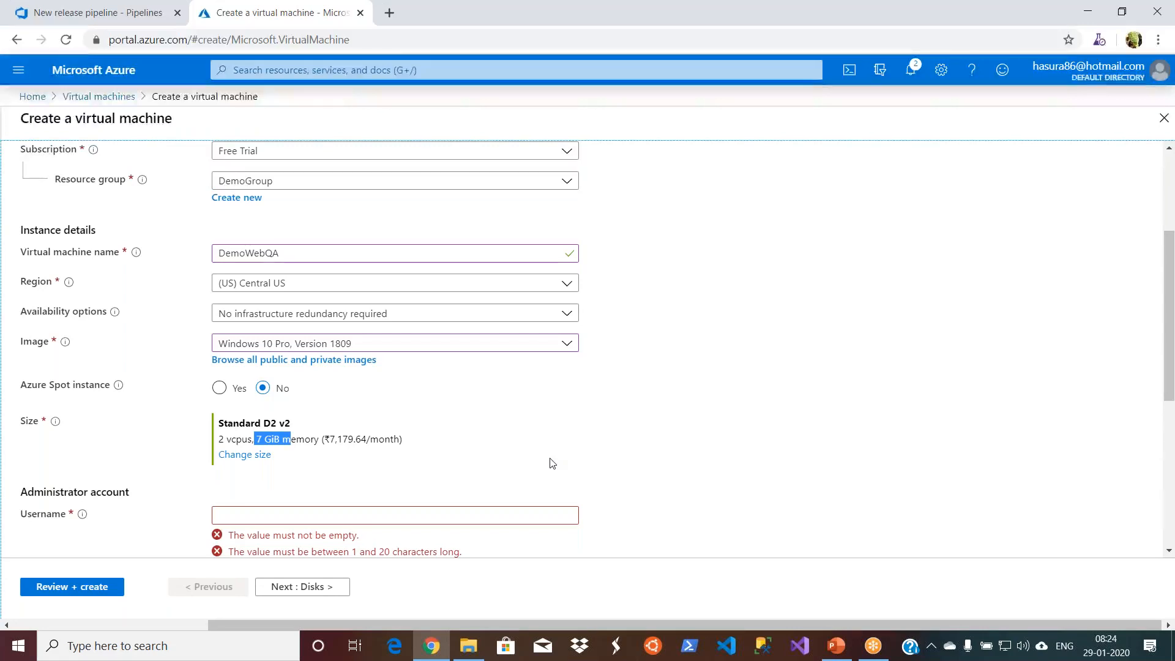
left_click(415, 441)
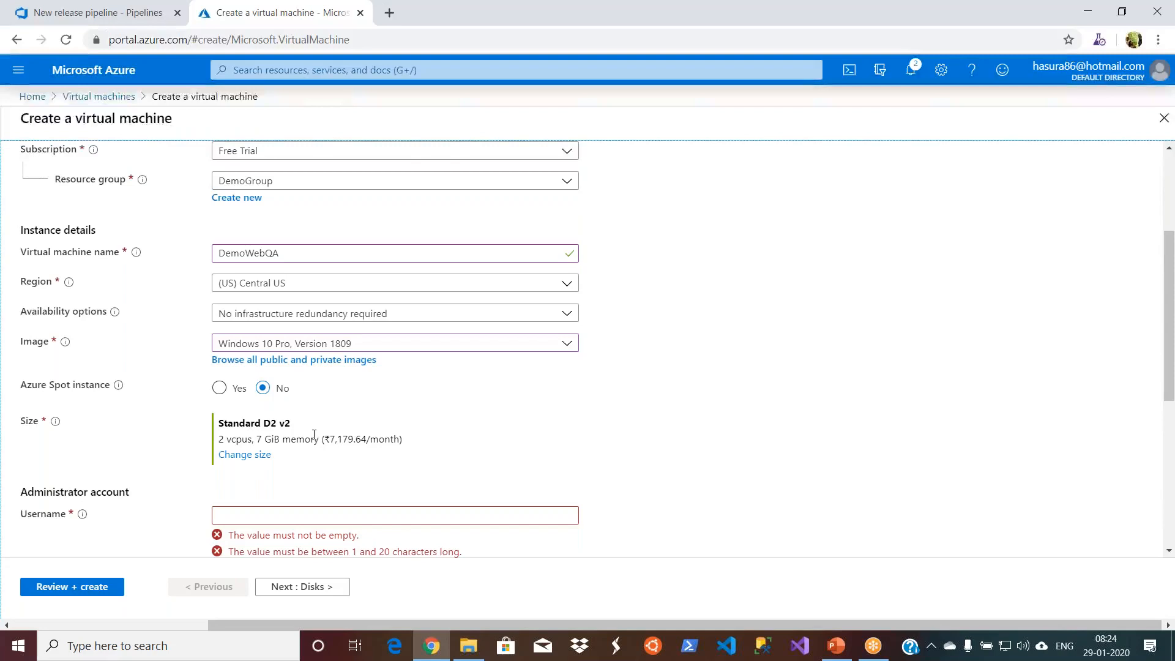
left_click(254, 457)
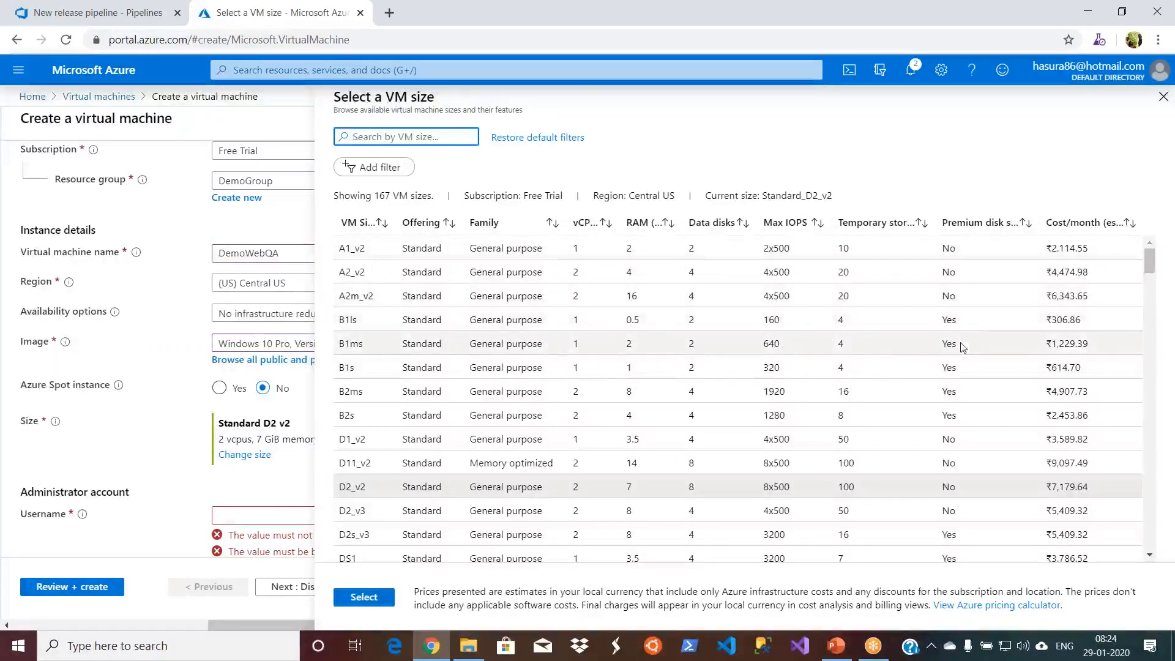
left_click(1163, 98)
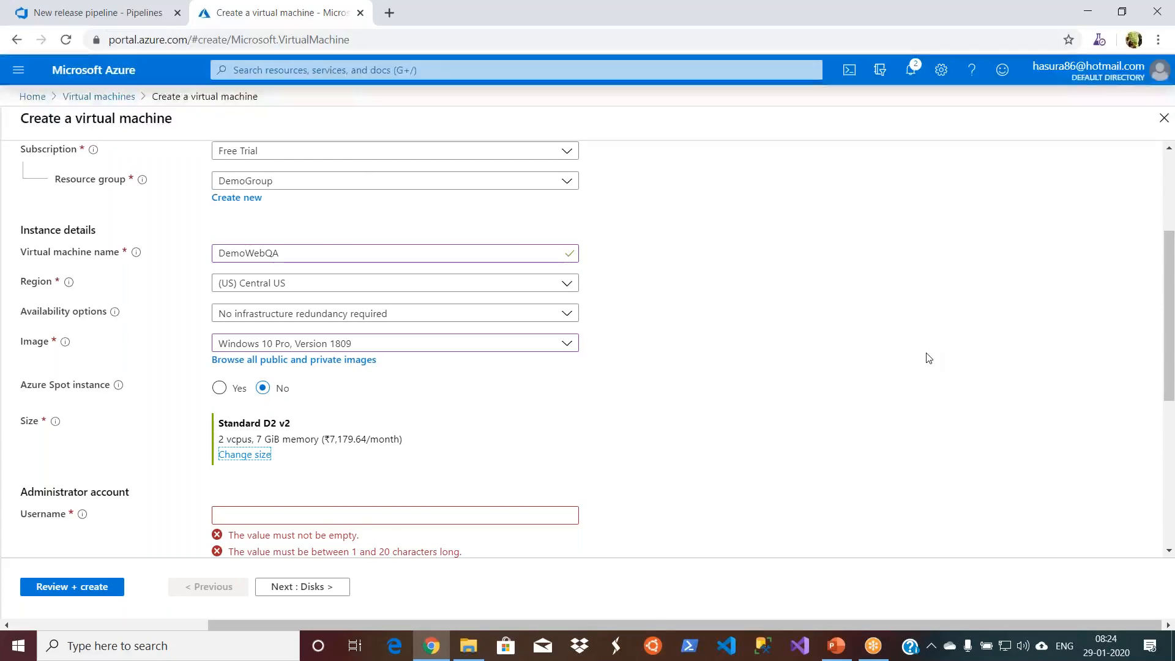
left_click(720, 448)
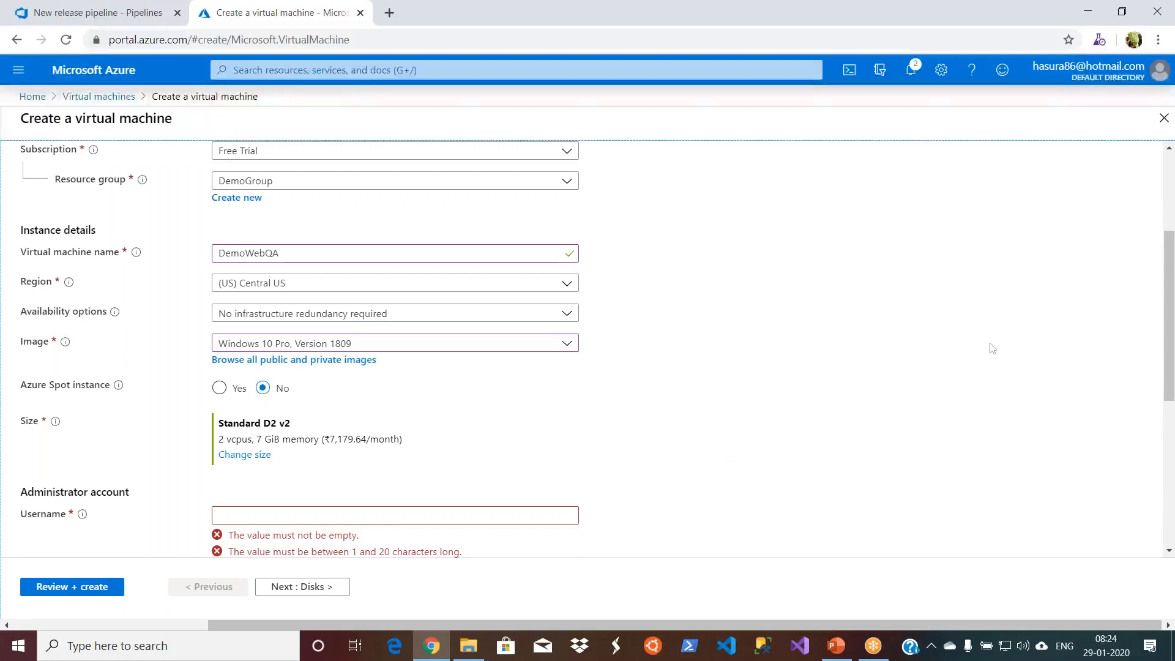
- Enter the administrator account's username for the virtual machine
left_click_drag(1167, 299, 1169, 420)
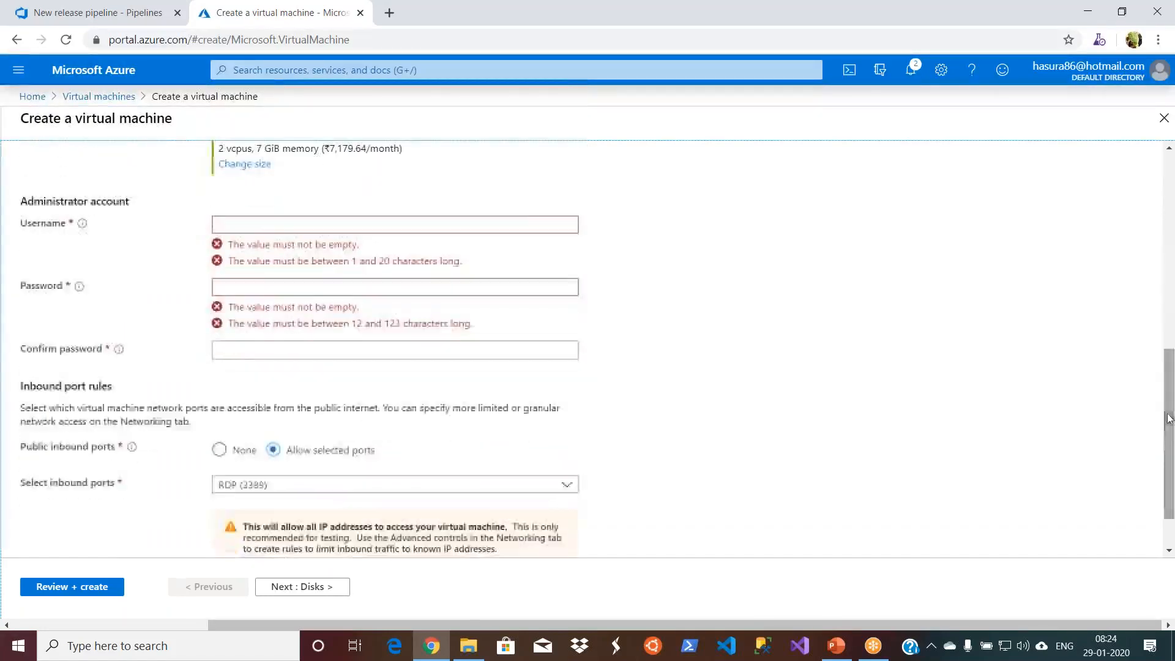
left_click(530, 224)
type("hasura86")
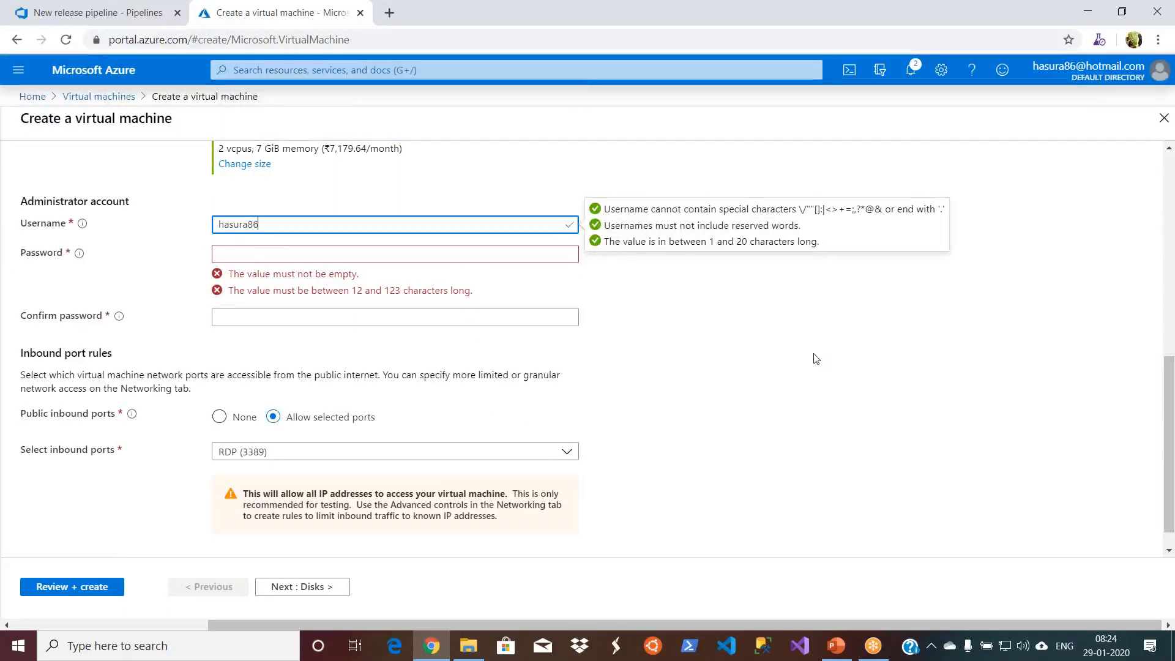
- Enter the administrator account's password and repeat it in the password confirmation
key("Tab")
type("••••••")
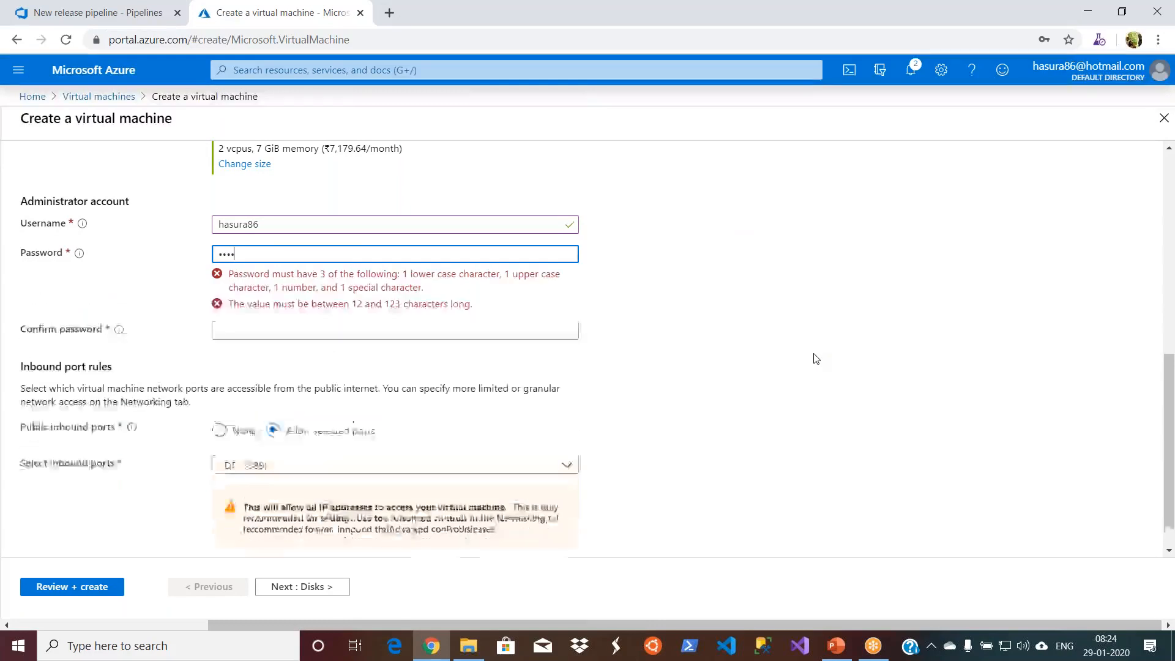
type("•")
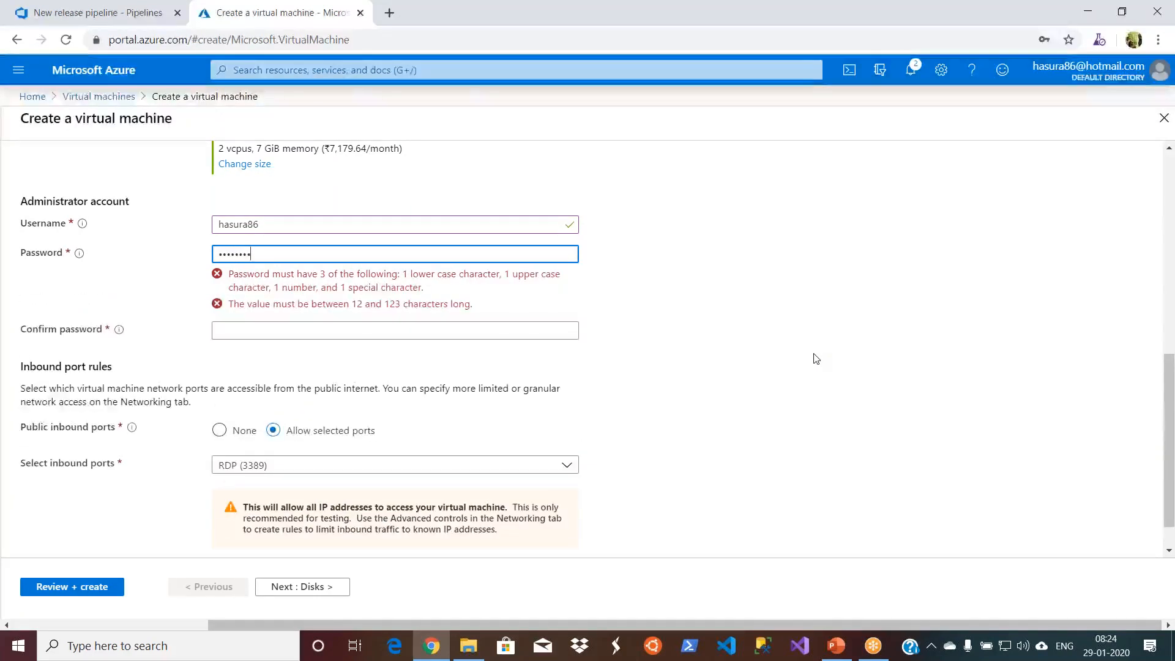
type("•")
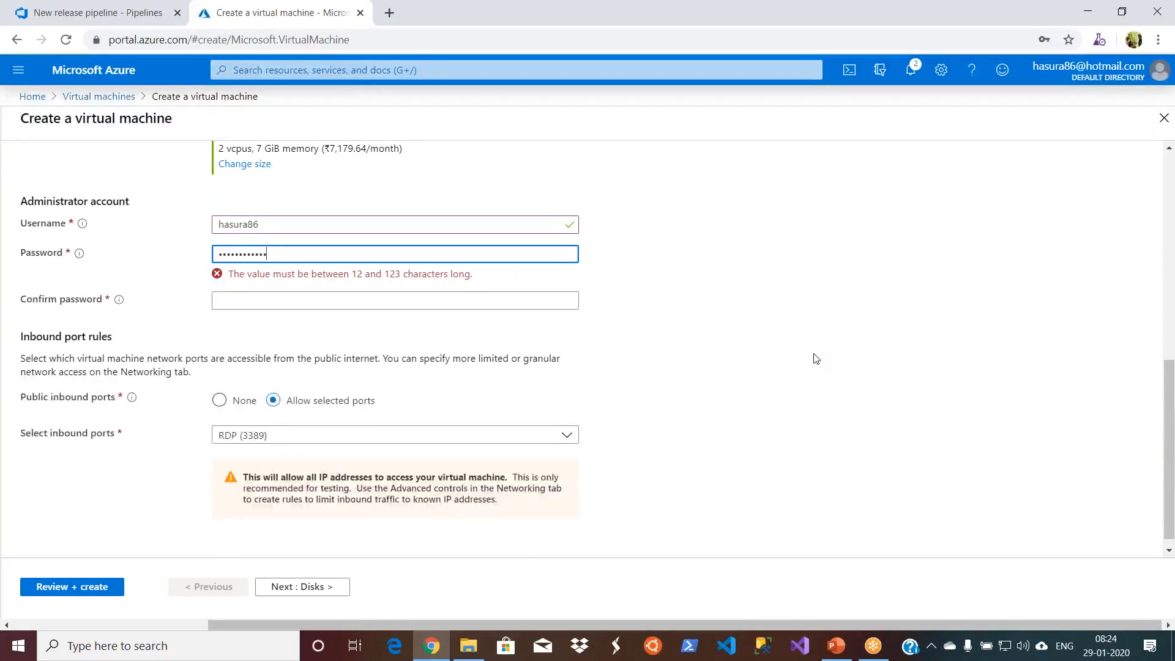
left_click(481, 289)
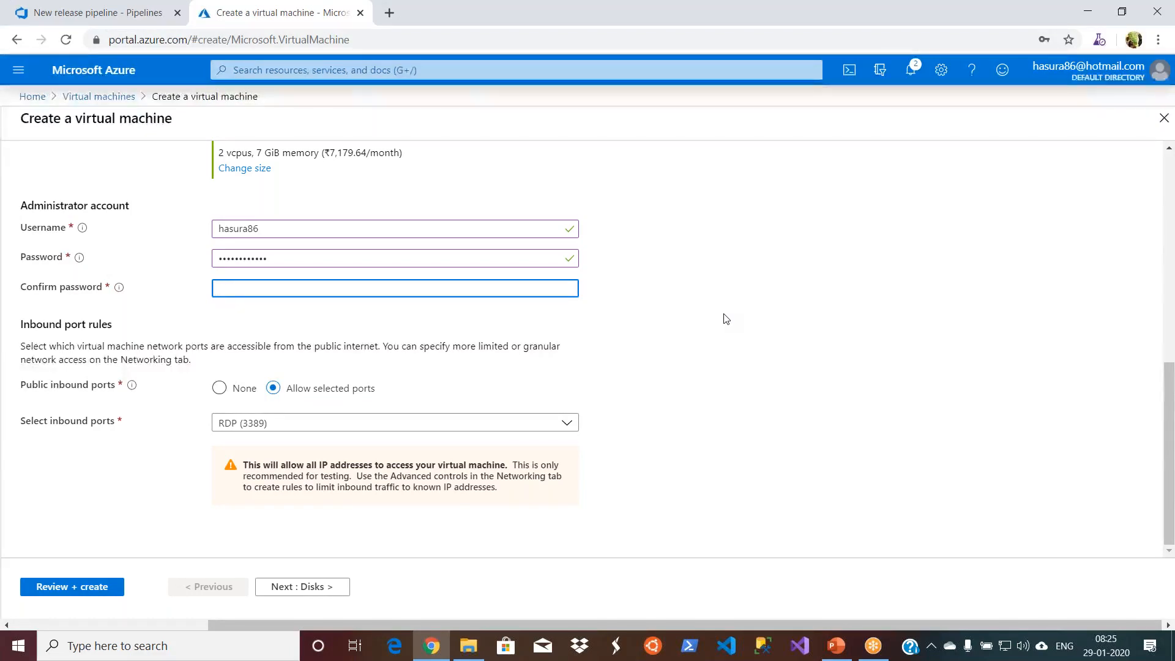
type("P")
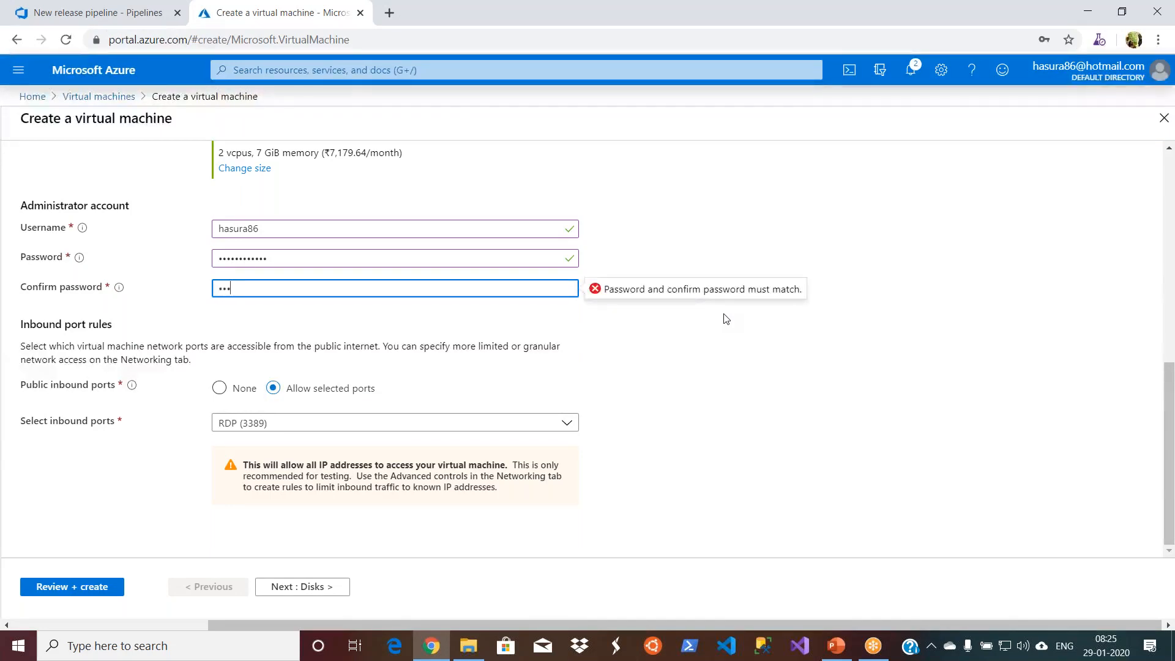
type("•••••••••••")
left_click(691, 424)
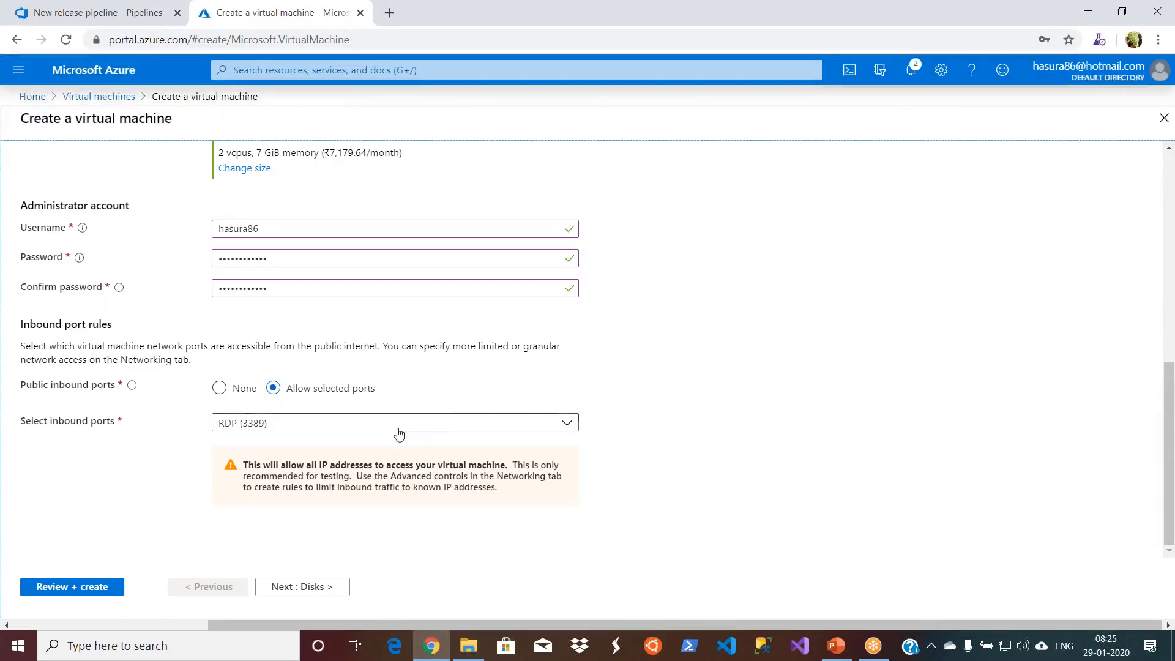
- Allow HTTP (80) and HTTPS (443) as inbound ports in addition to RDP (3389)
left_click(568, 427)
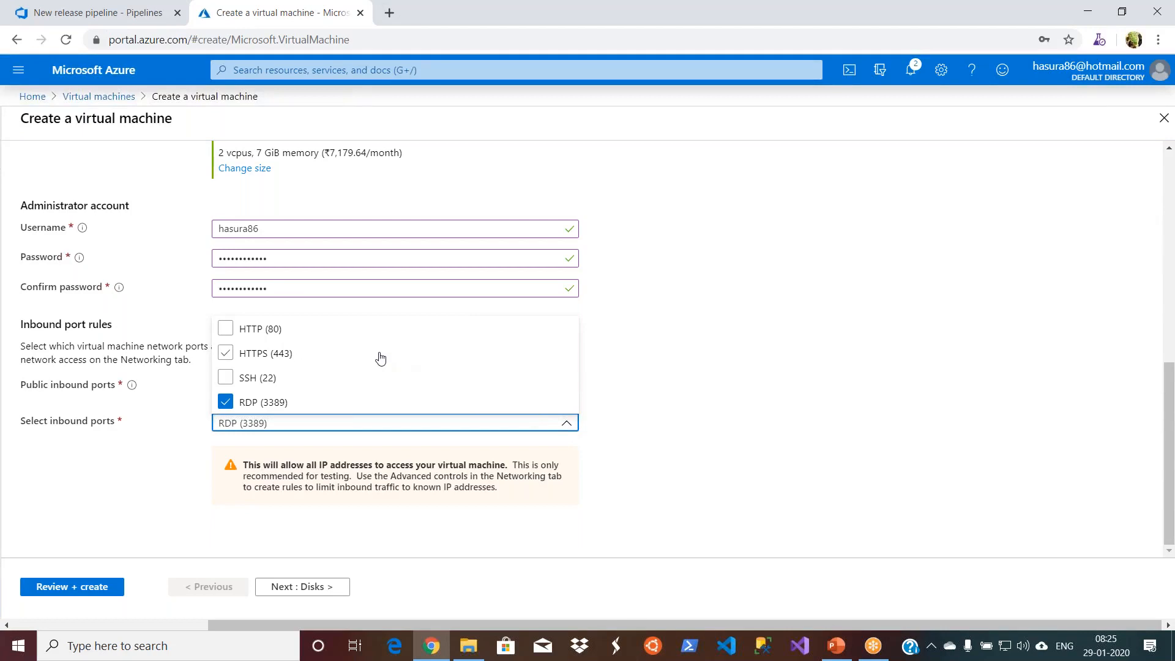
left_click(225, 331)
left_click(225, 353)
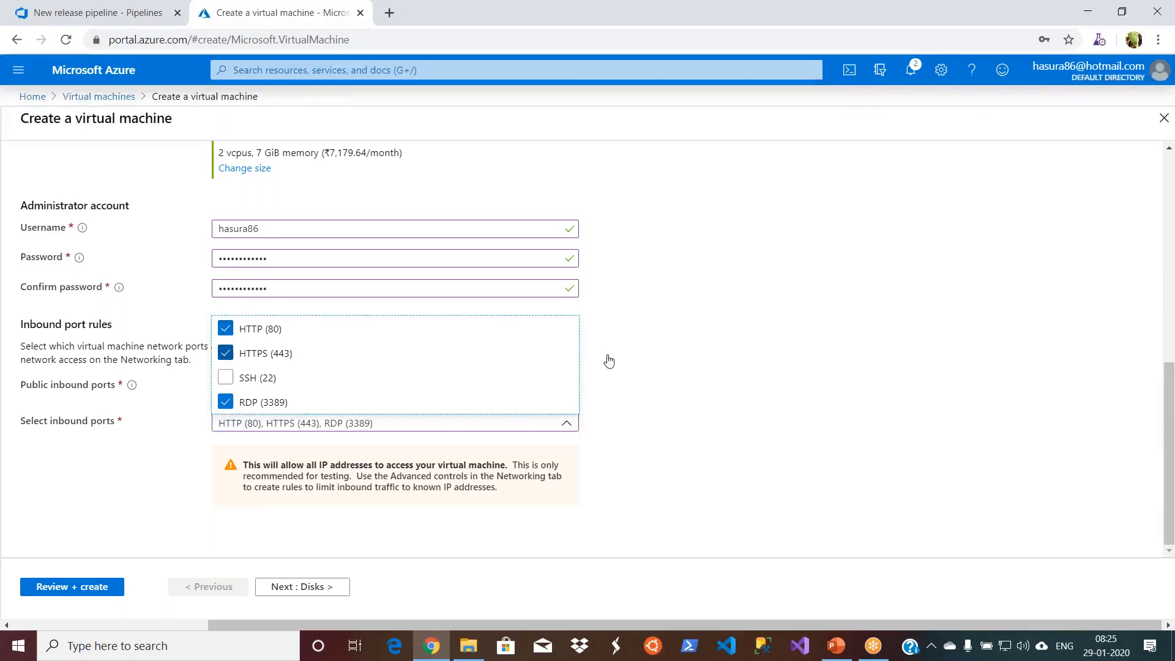
left_click(672, 412)
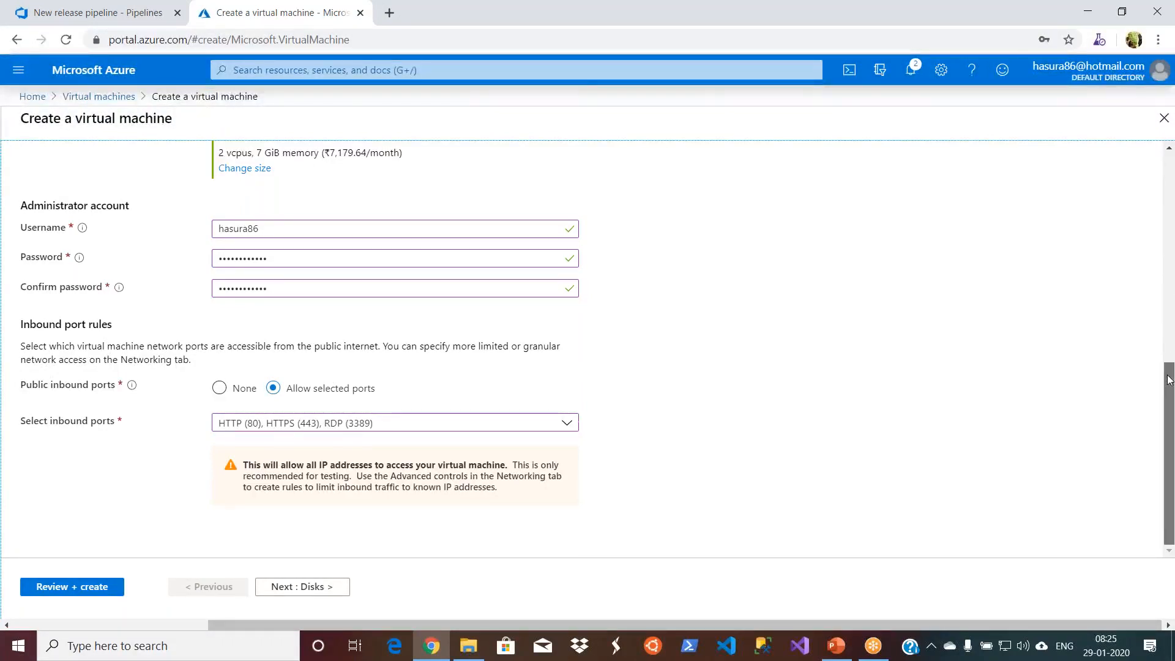
scroll(1169, 365, "up", 3)
scroll(1169, 317, "up", 3)
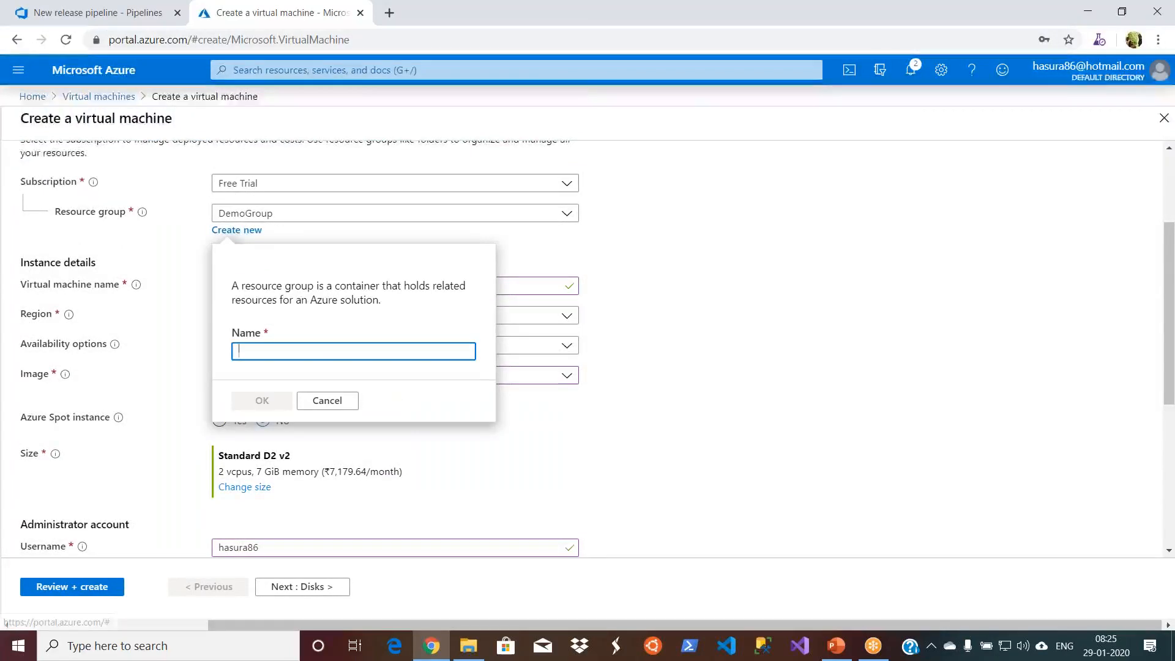
left_click(341, 401)
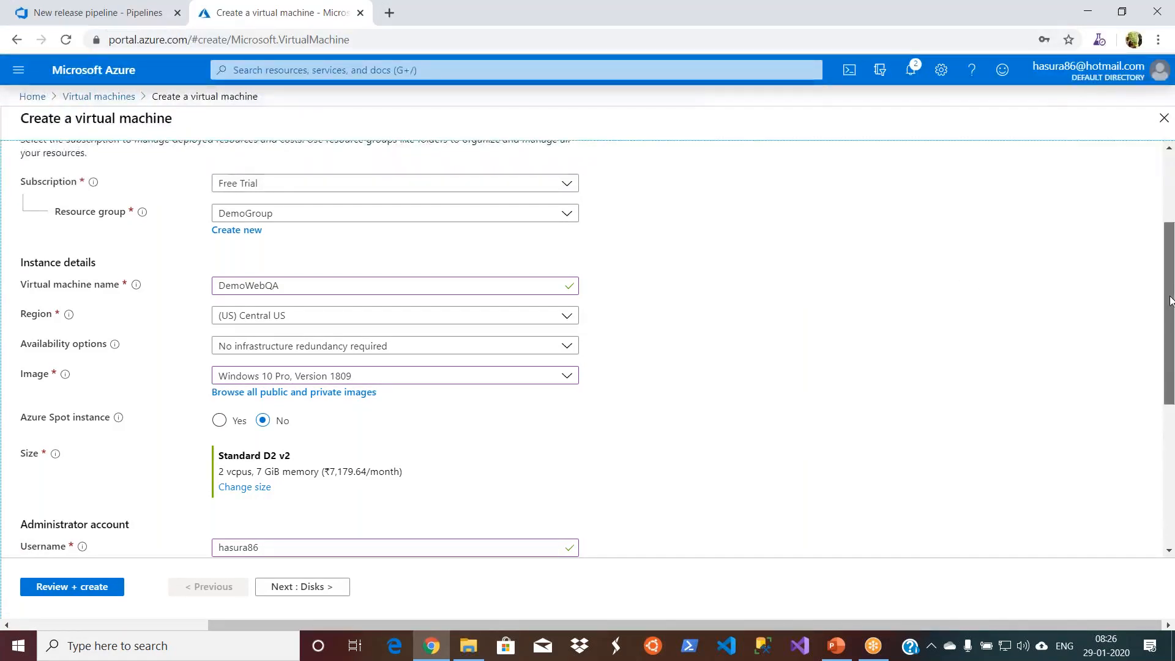
- Accept the default disk and networking settings and continue to the virtual machine's management settings
scroll(612, 367, "down", 5)
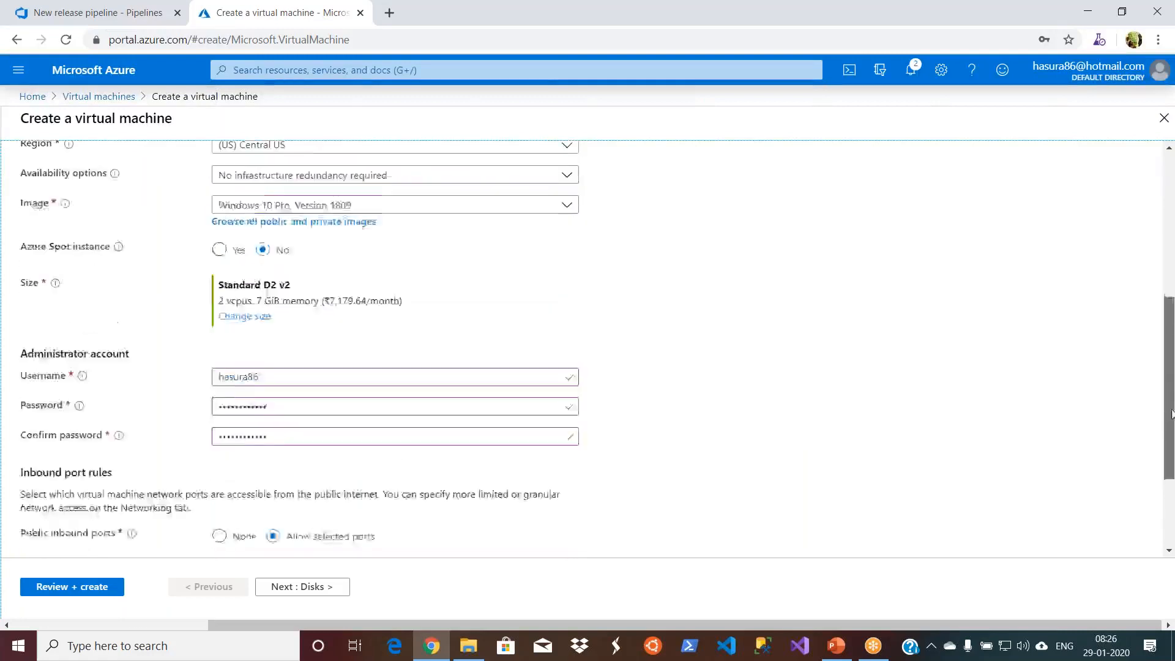
left_click(301, 588)
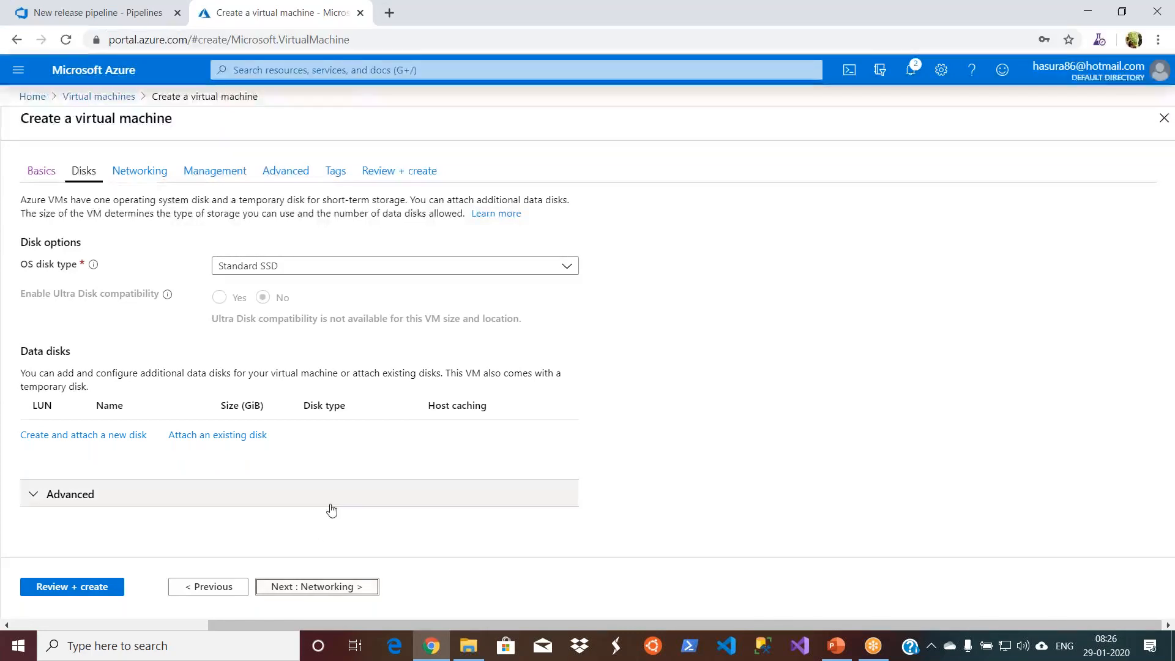
left_click(298, 589)
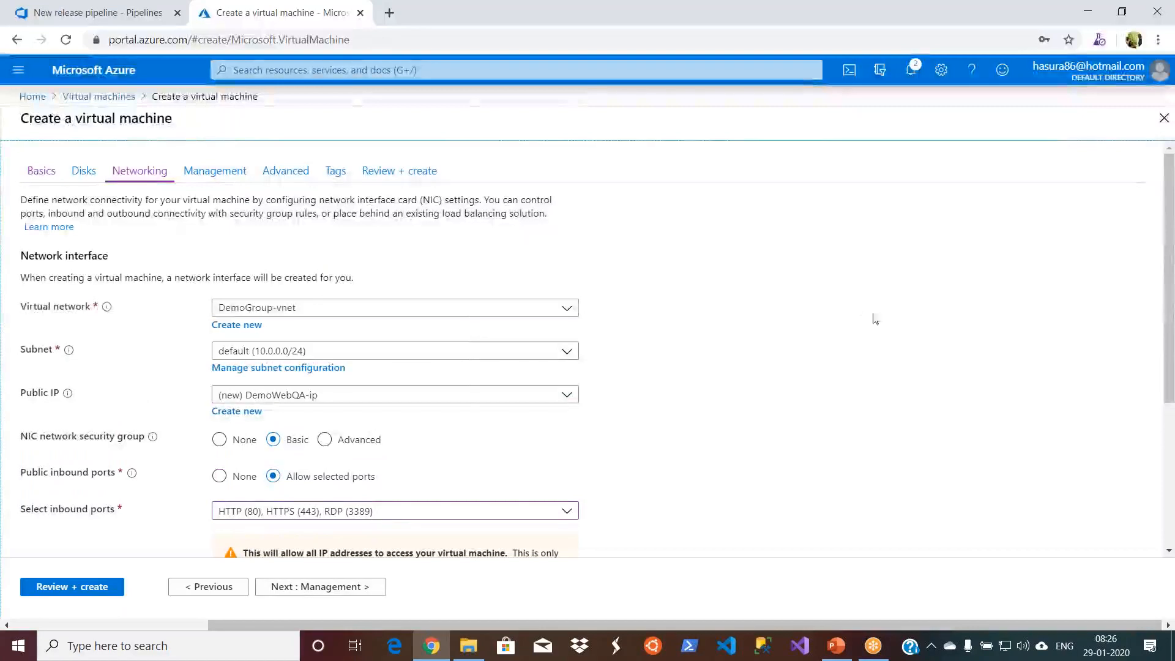
scroll(1165, 337, "down", 1)
left_click_drag(1165, 337, 1165, 448)
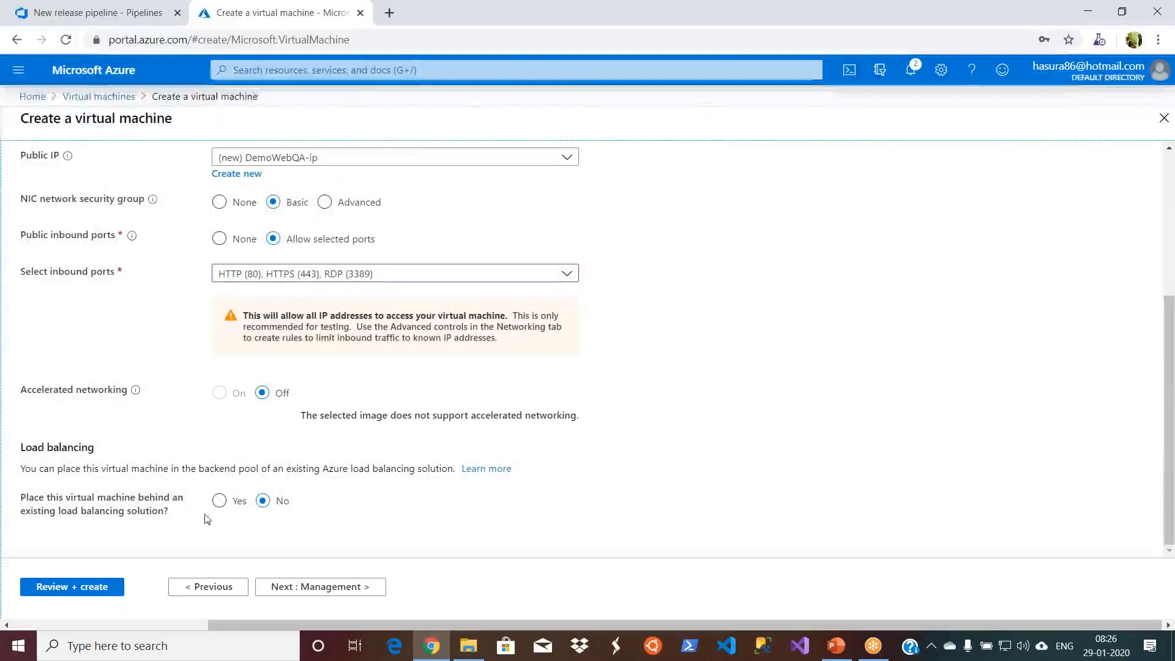
left_click(338, 588)
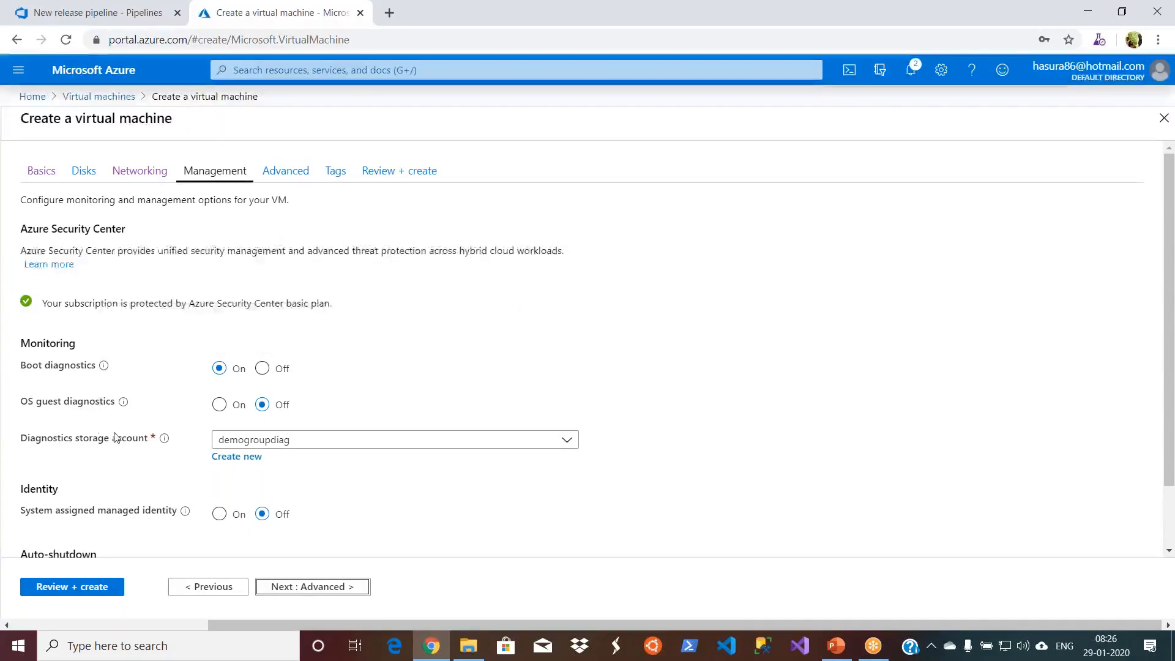
- Accept the default management and advanced settings and continue to the virtual machine's tags
left_click(336, 588)
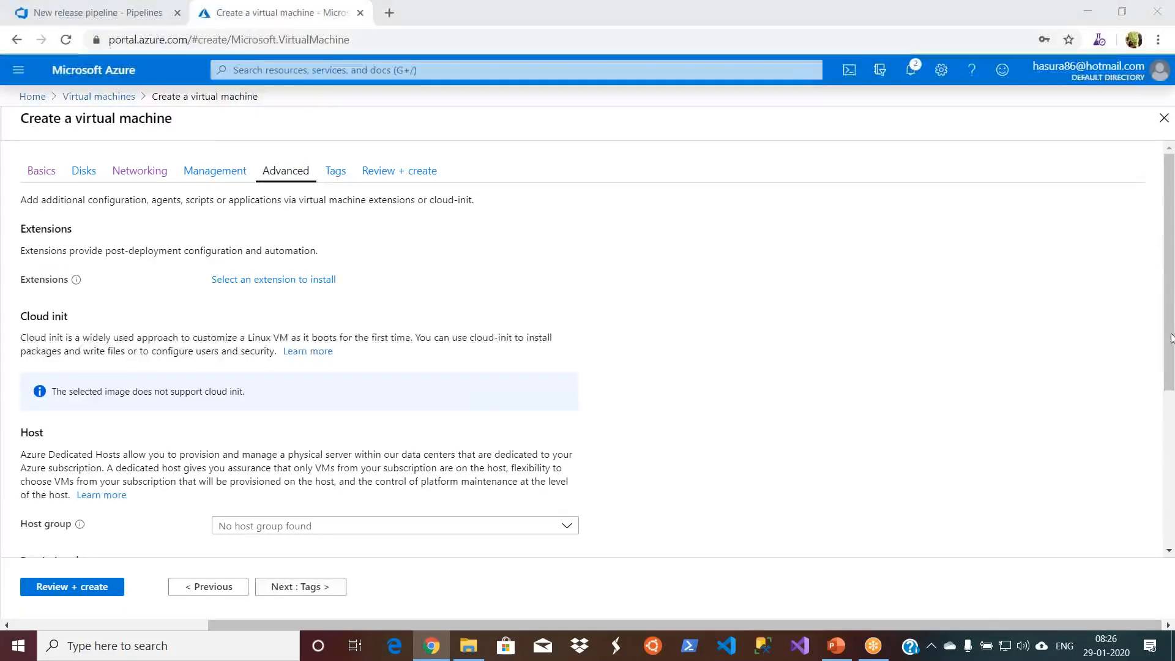
scroll(564, 484, "down", 3)
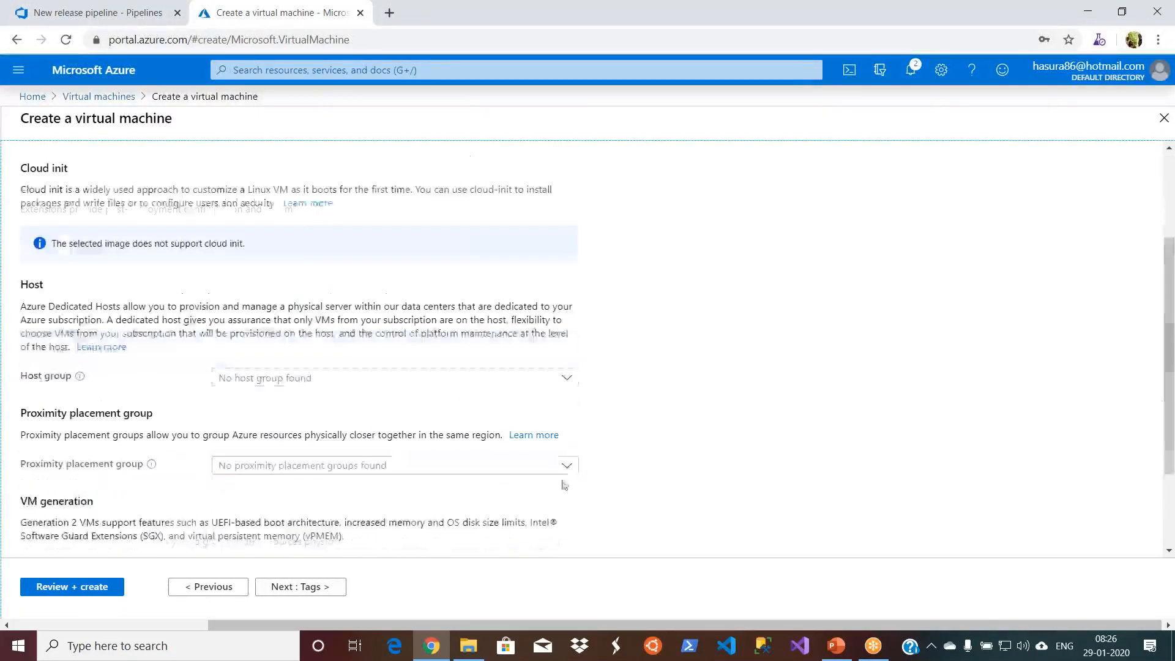
left_click(284, 587)
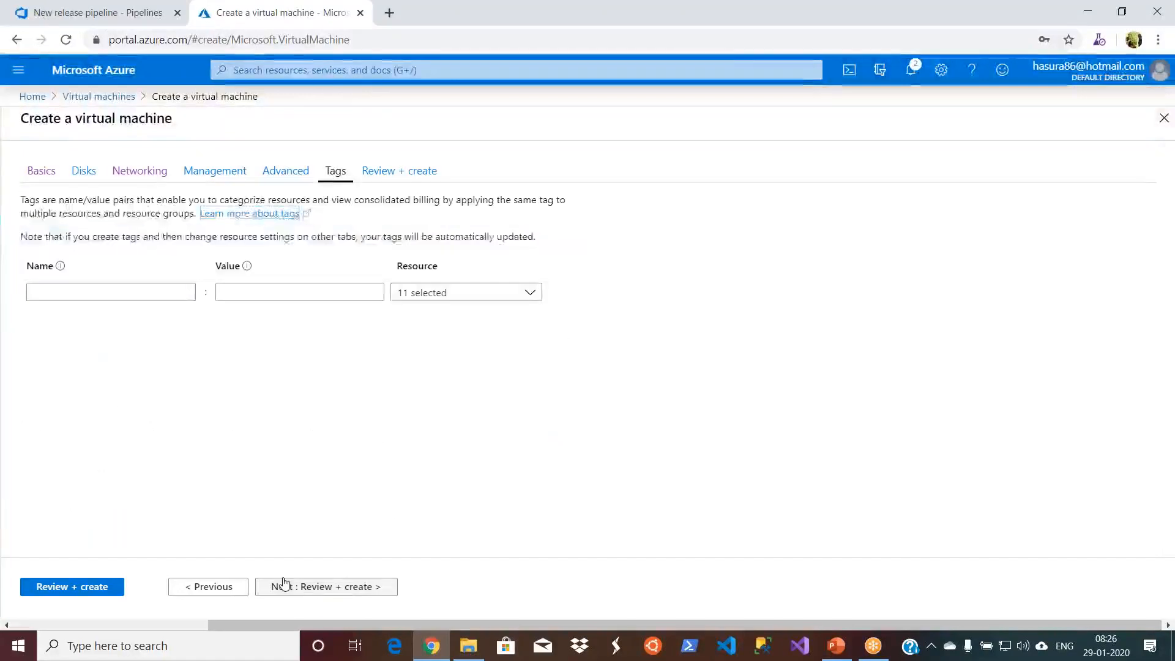
- Add a tag called Name with the value QA Web Server to the virtual machine's resources
left_click(160, 290)
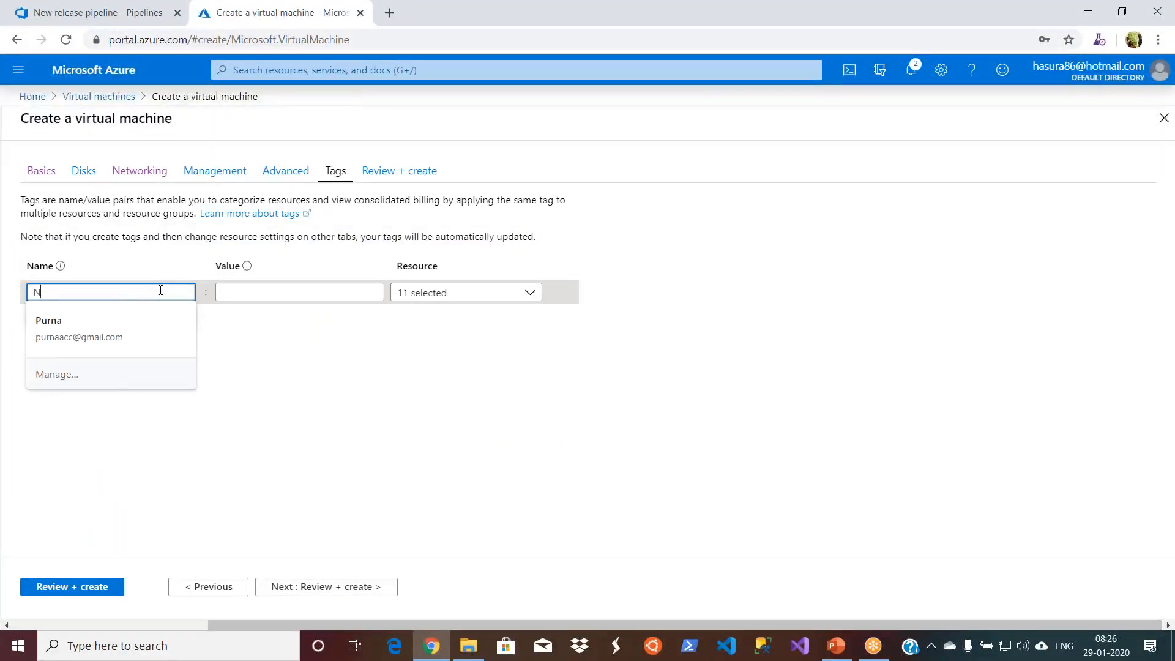
type("Name")
key("Tab")
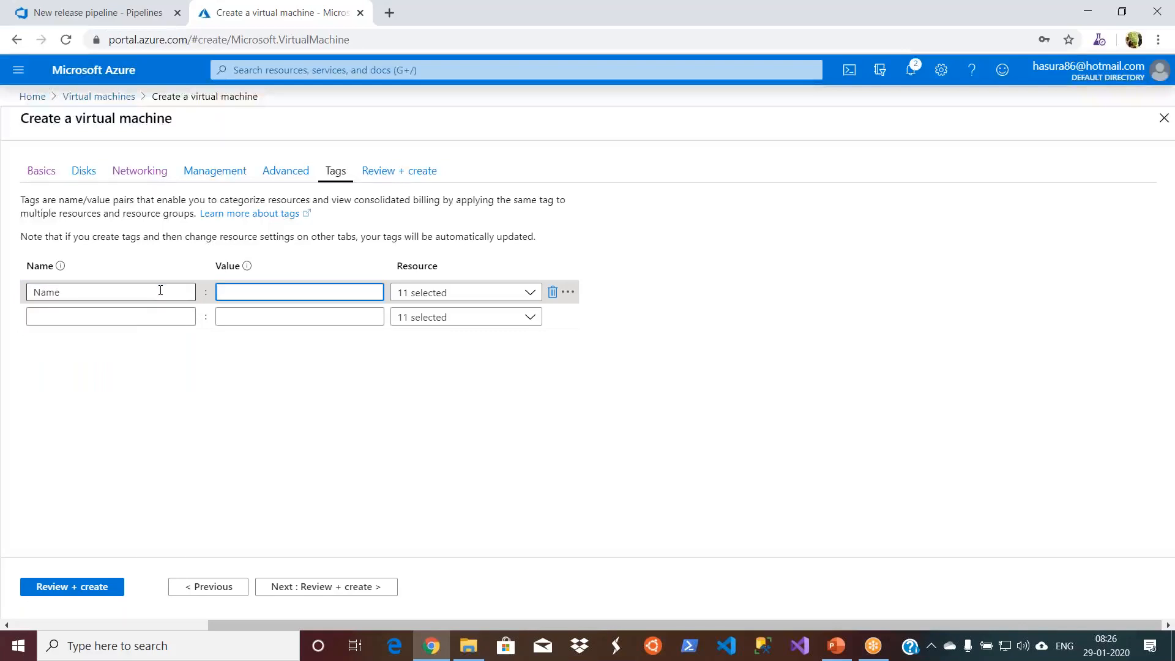
type("QA ")
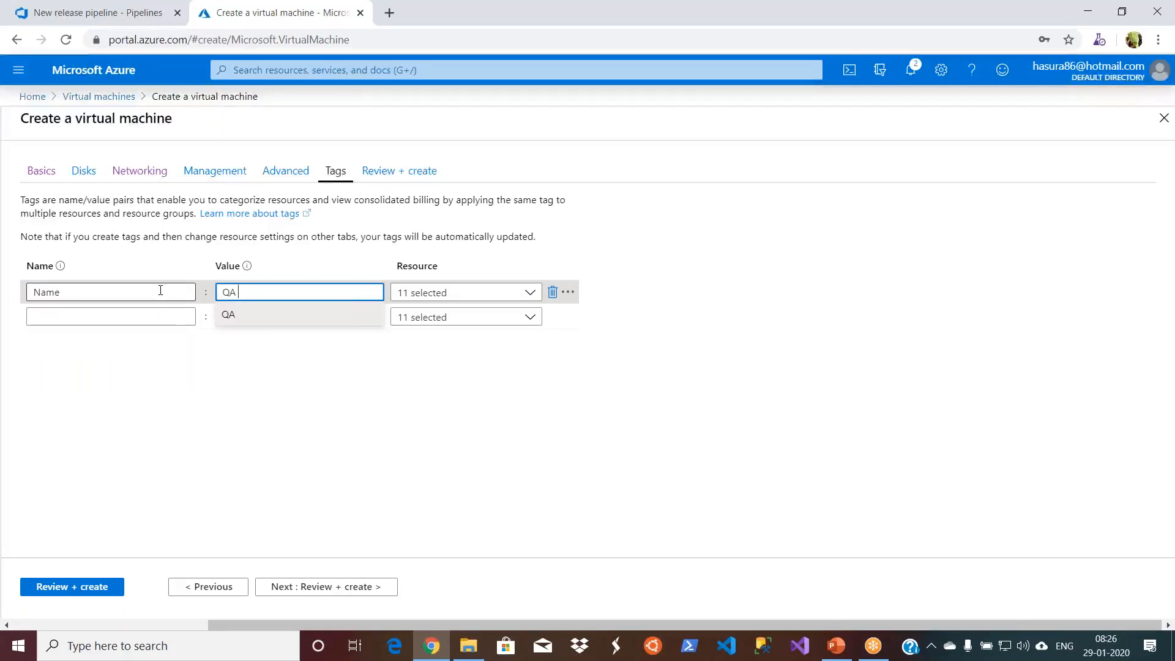
type("Web Server")
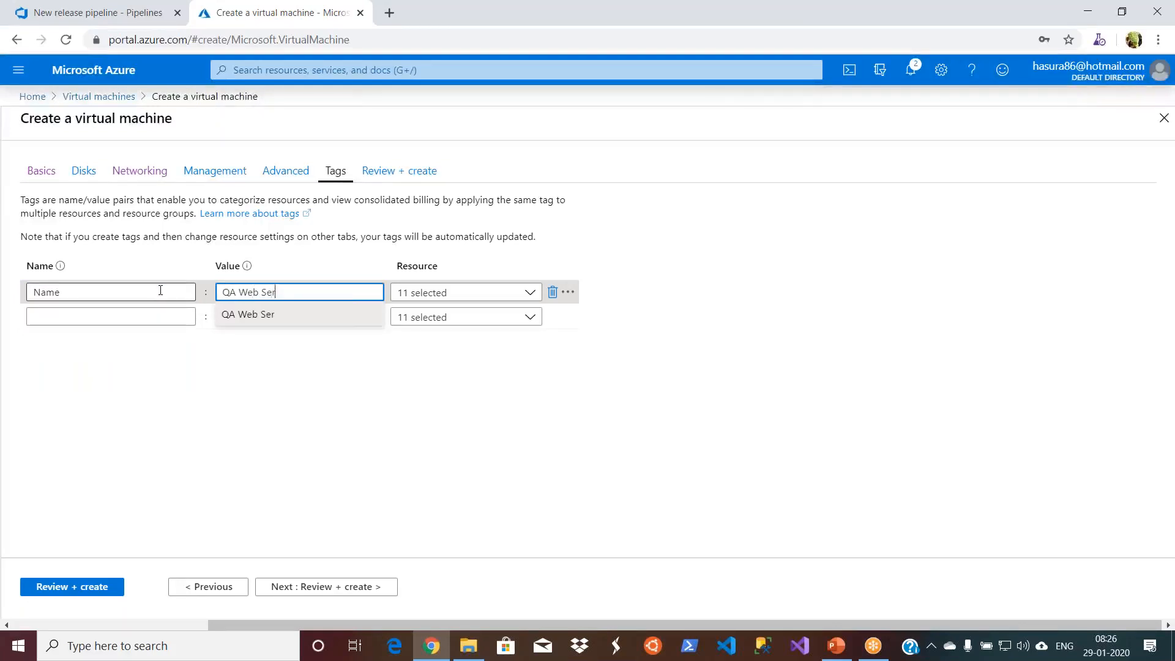
left_click(239, 422)
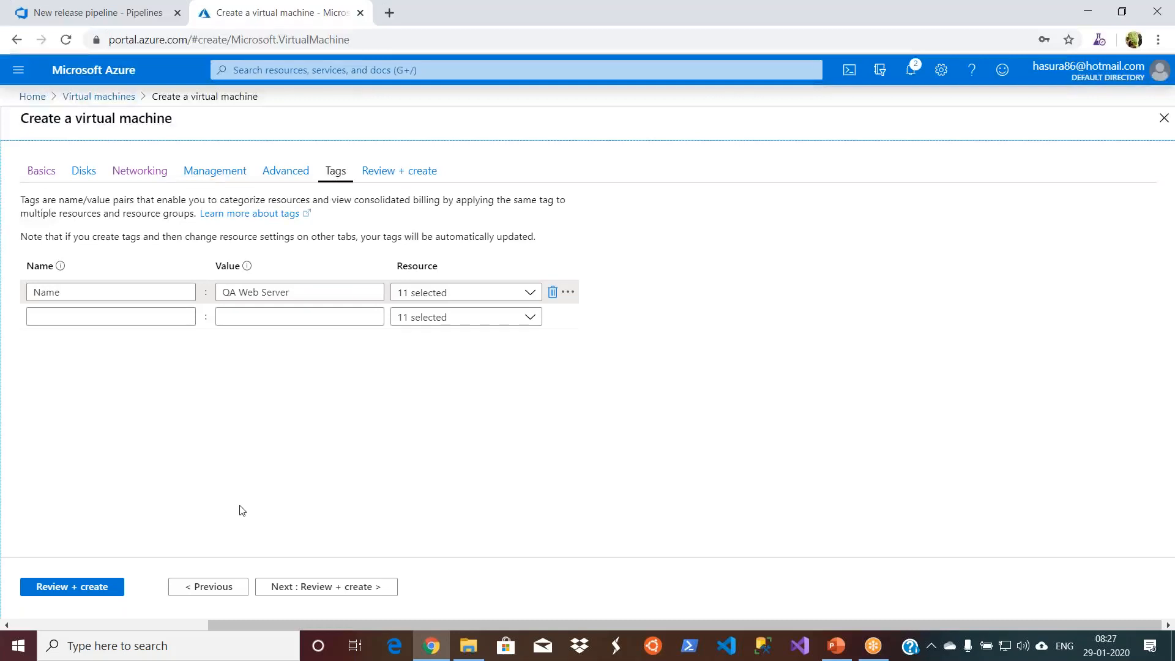
- Review the virtual machine's configuration summary and start its creation
left_click(349, 586)
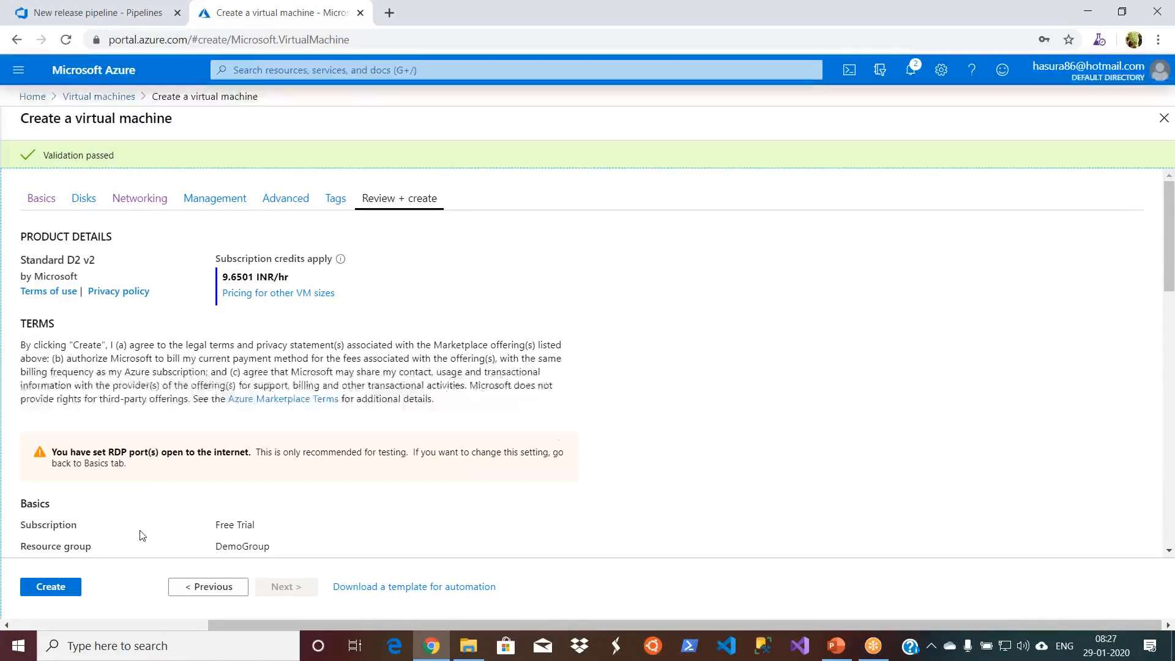
left_click_drag(1167, 262, 1169, 528)
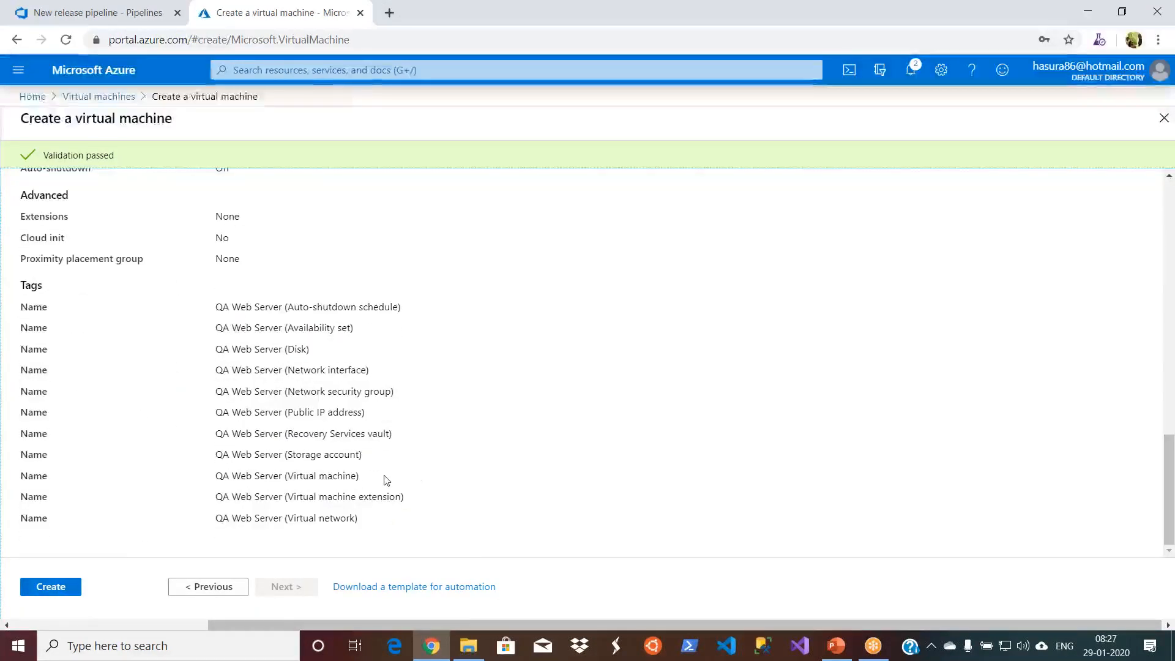
left_click(69, 589)
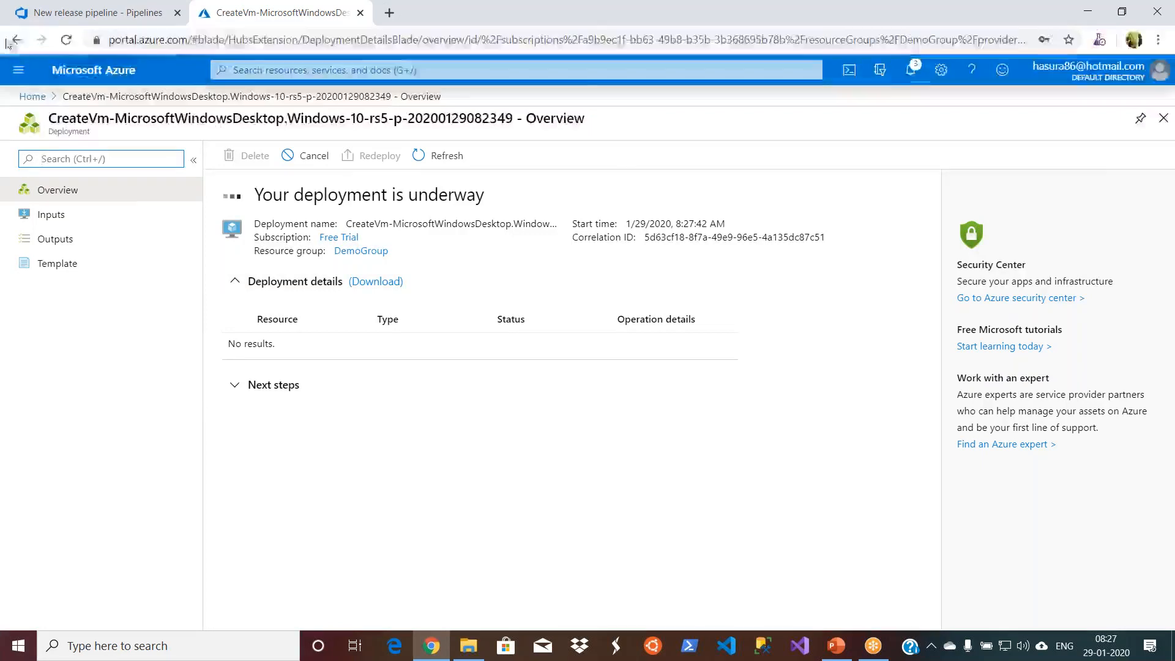
- Switch to the Azure DevOps release pipeline and review the Dev stage's IIS Web App Manage and IIS Web App Deploy tasks
left_click(60, 23)
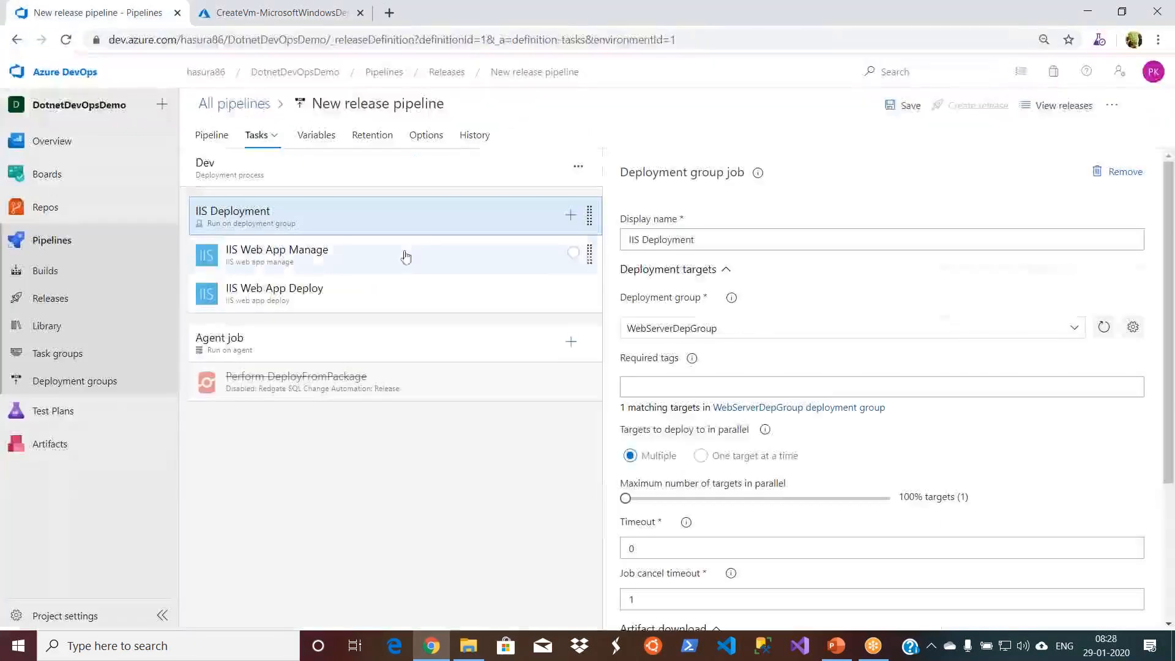
left_click(255, 269)
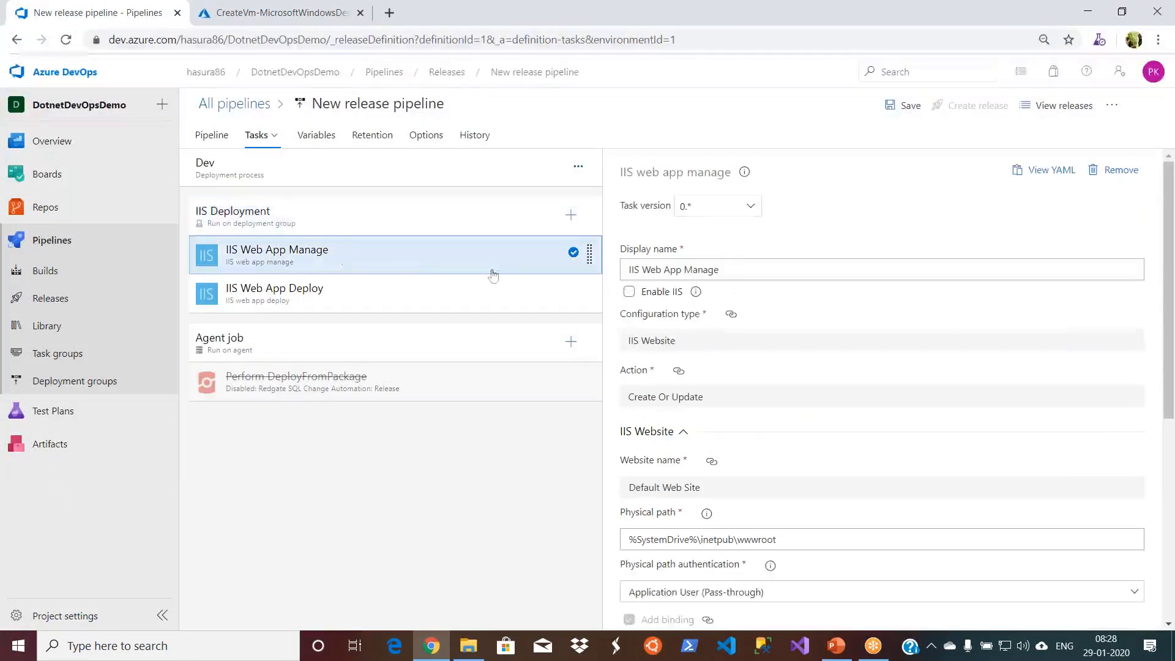
left_click(381, 292)
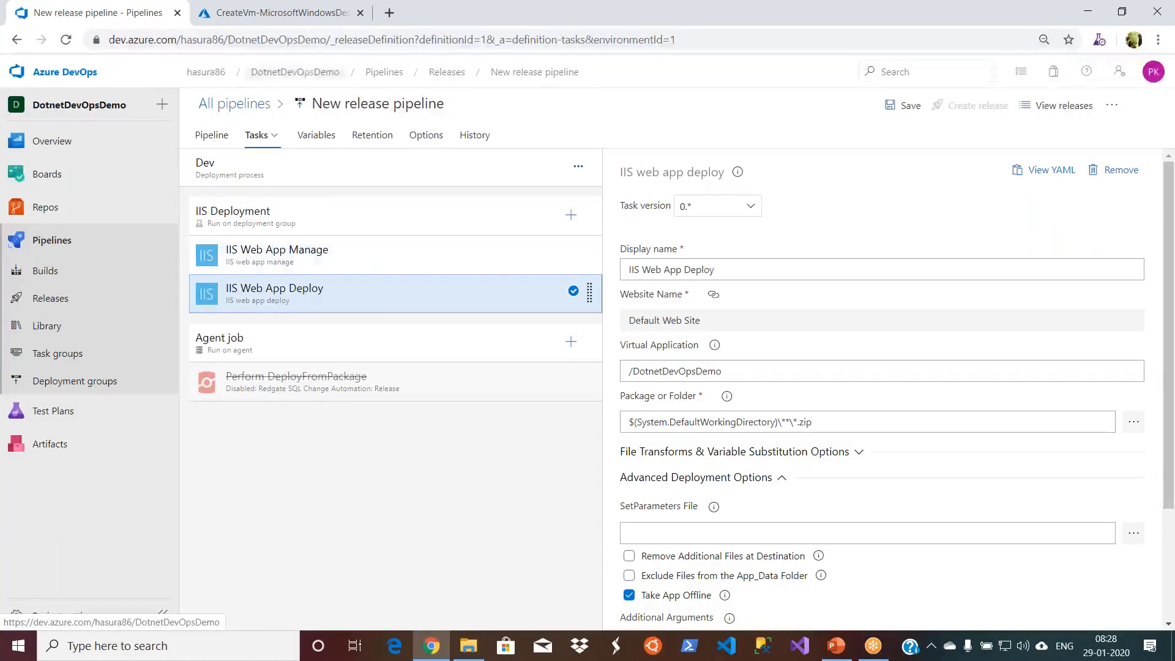
left_click(305, 18)
left_click(92, 13)
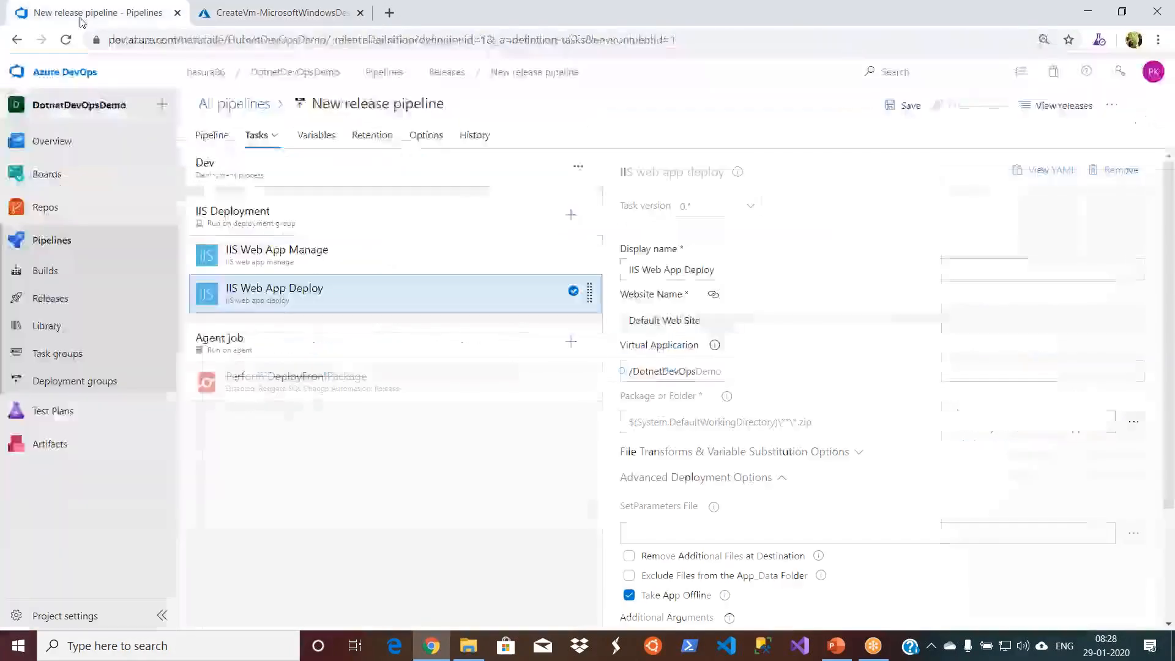
- Open the project's deployment groups in a separate browser tab, keeping the release pipeline page with its unsaved changes open
left_click(84, 385)
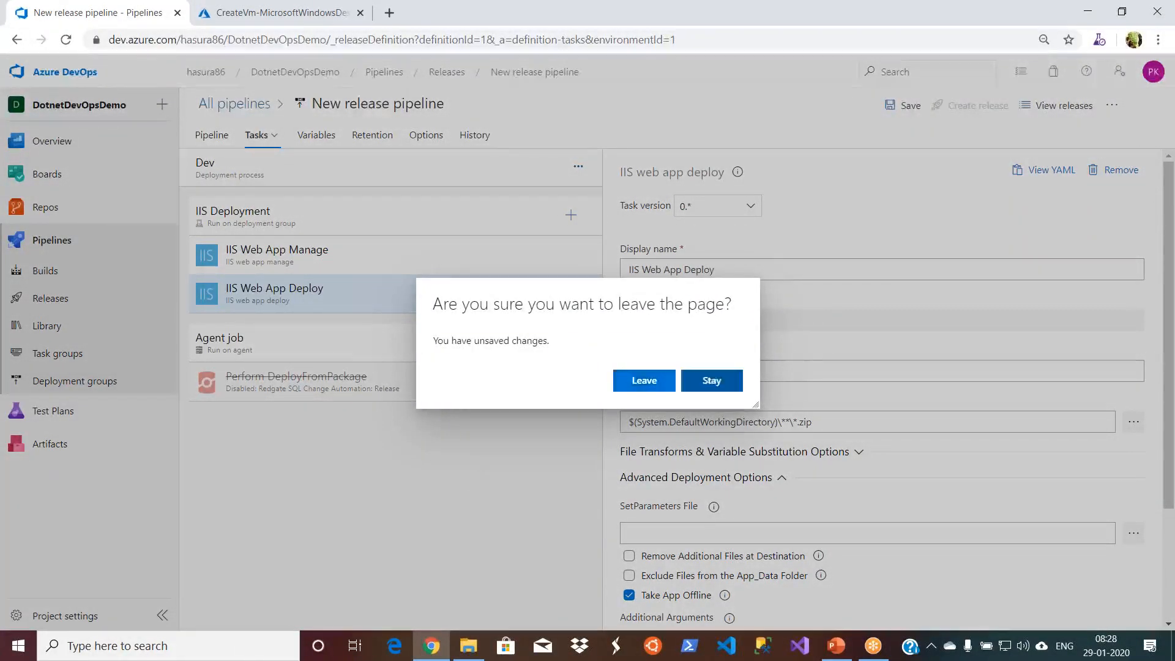
left_click(710, 378)
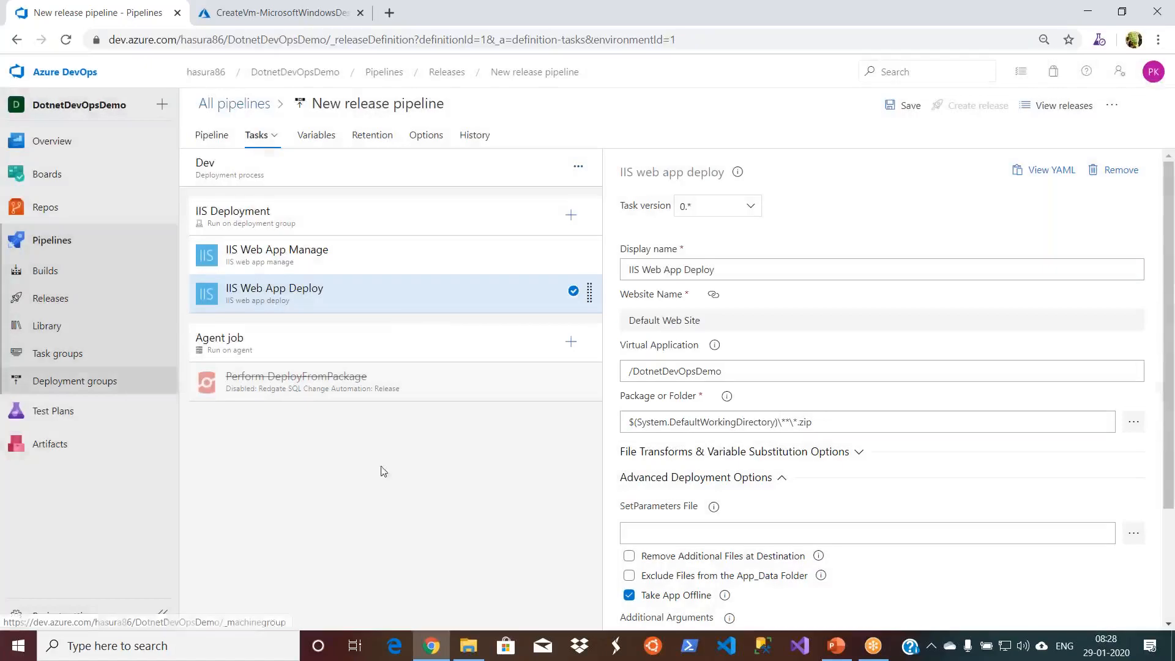
right_click(80, 381)
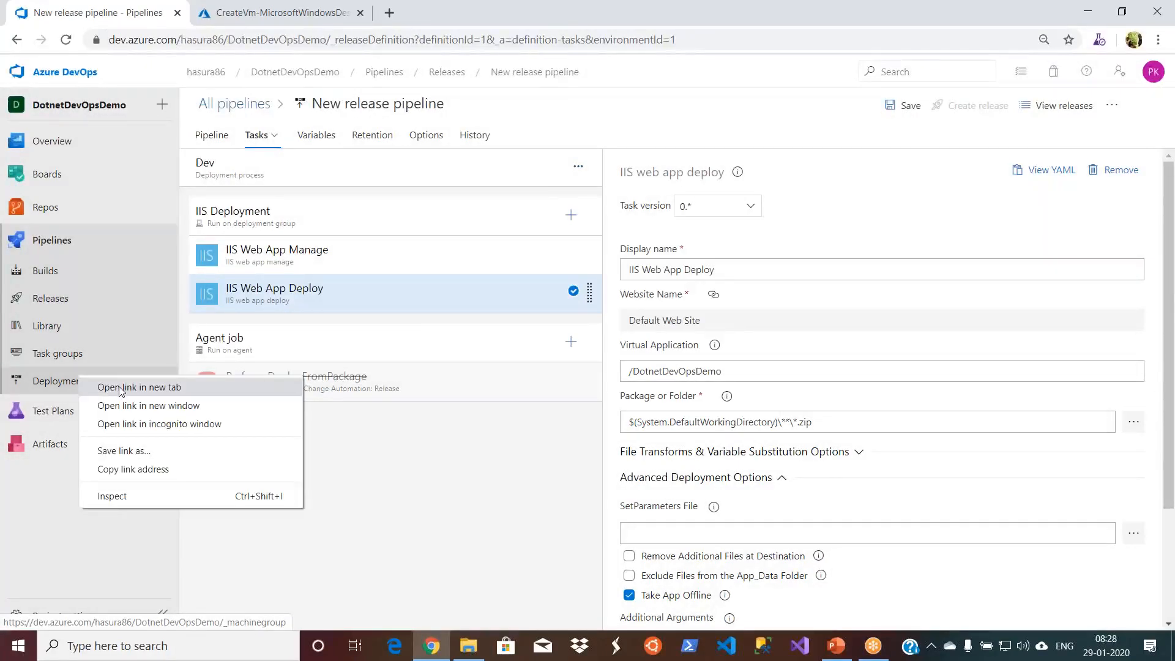
left_click(120, 388)
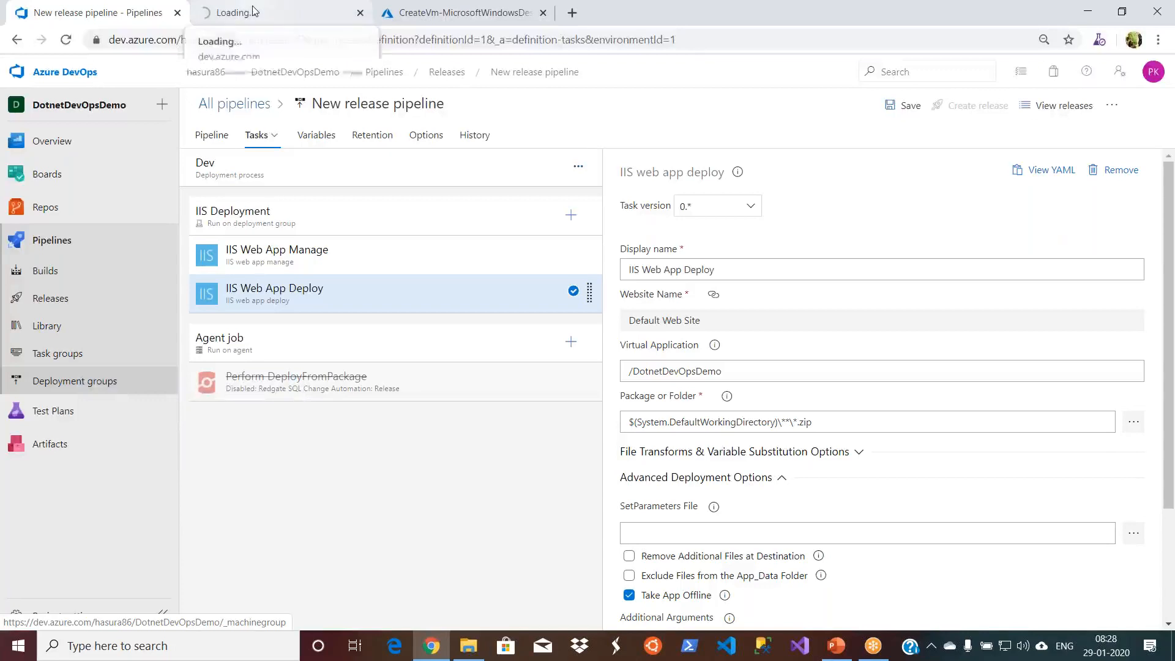
- Create a new deployment group named DemoDeploymentQA in the DotnetDevOpsDemo project, leaving its description empty
left_click(253, 11)
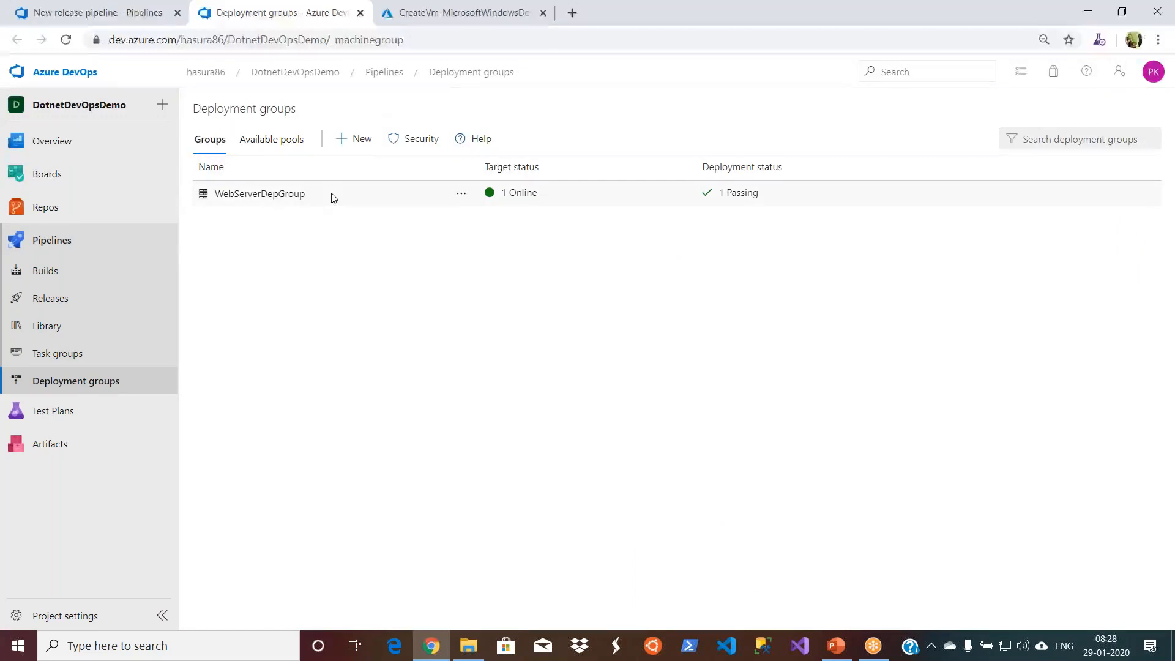
left_click(354, 141)
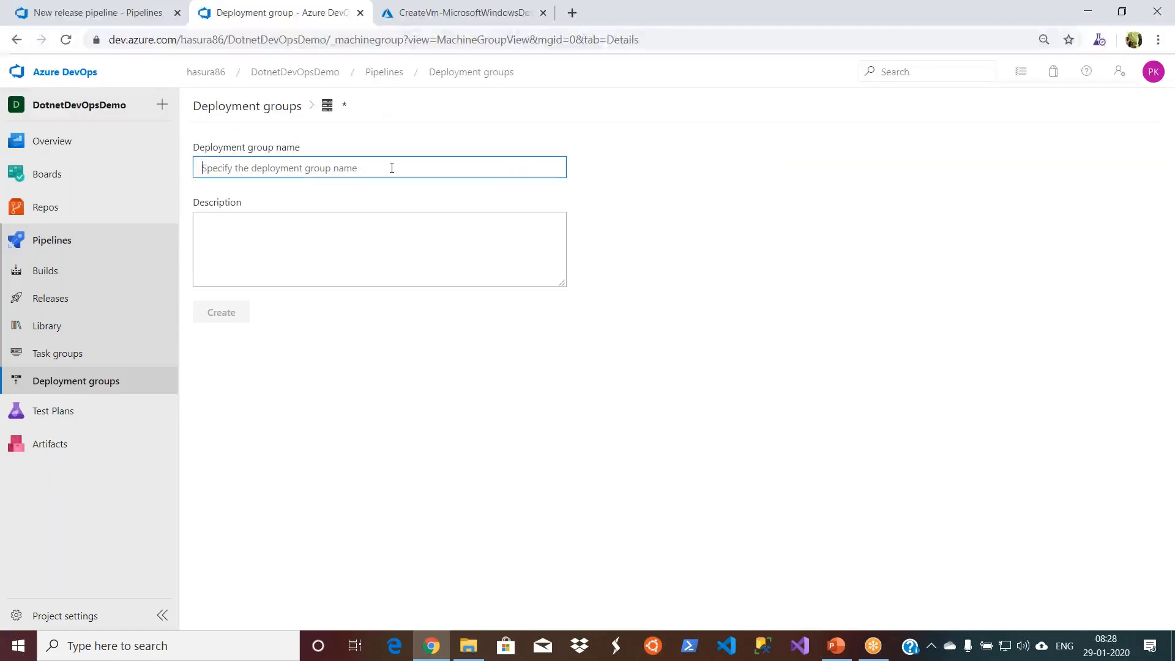
type("D")
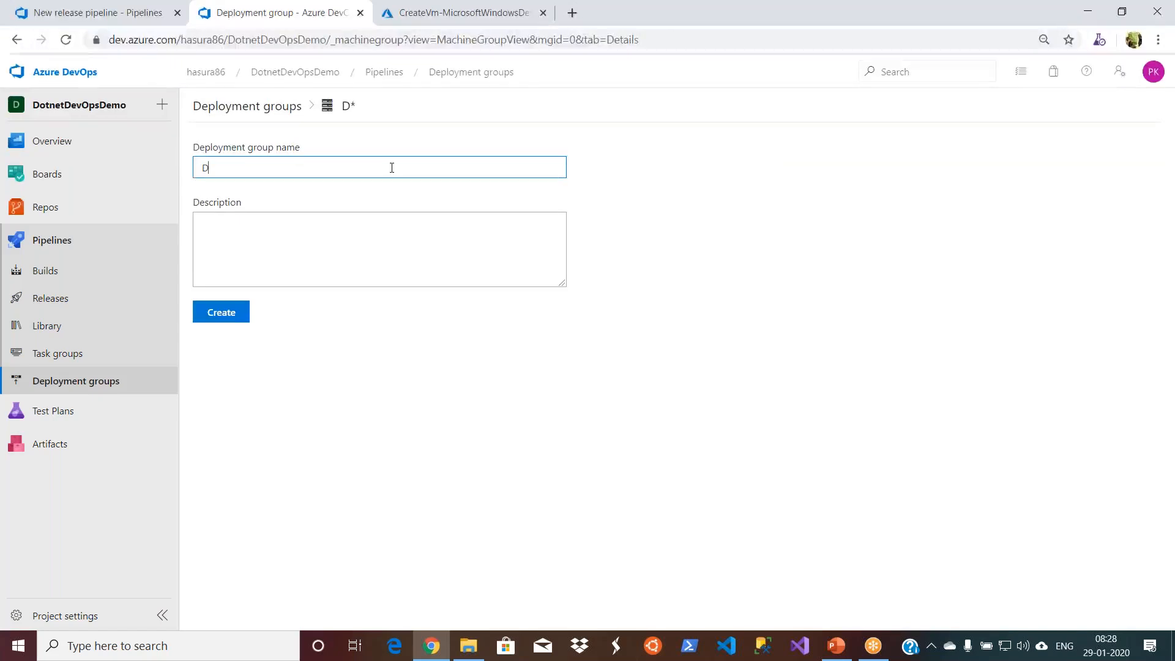
type("emoDeploy")
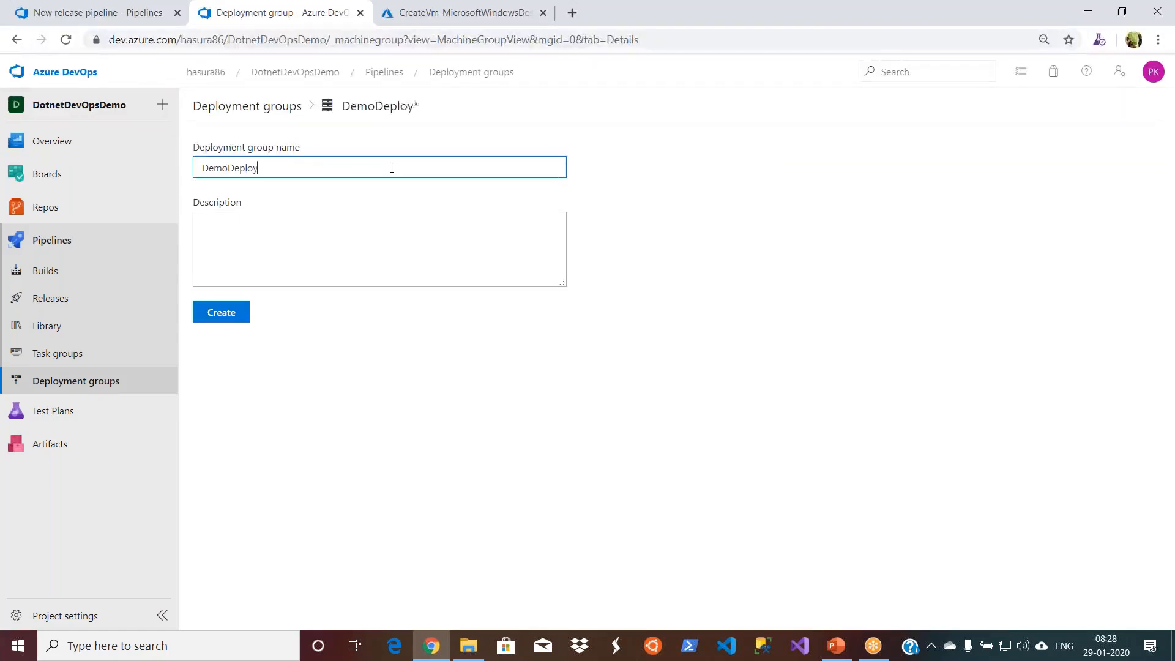
type("mentQA")
left_click(328, 249)
left_click(224, 314)
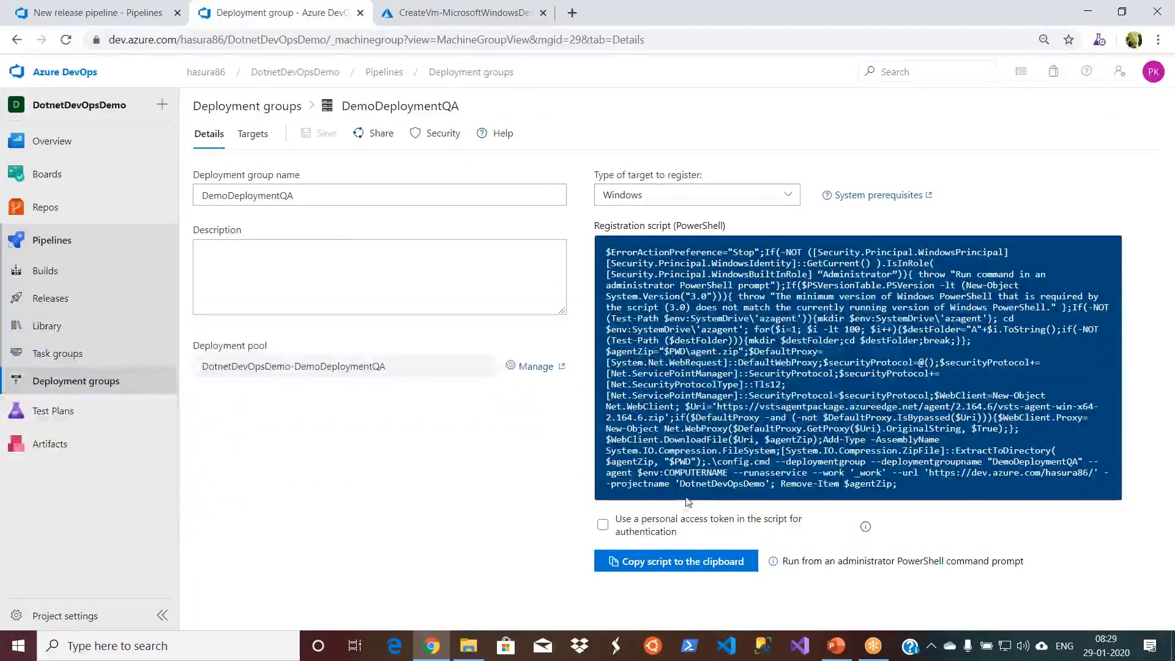
- Copy the DemoDeploymentQA group's Windows registration script and check the virtual machine's deployment progress in the Azure portal
left_click(678, 566)
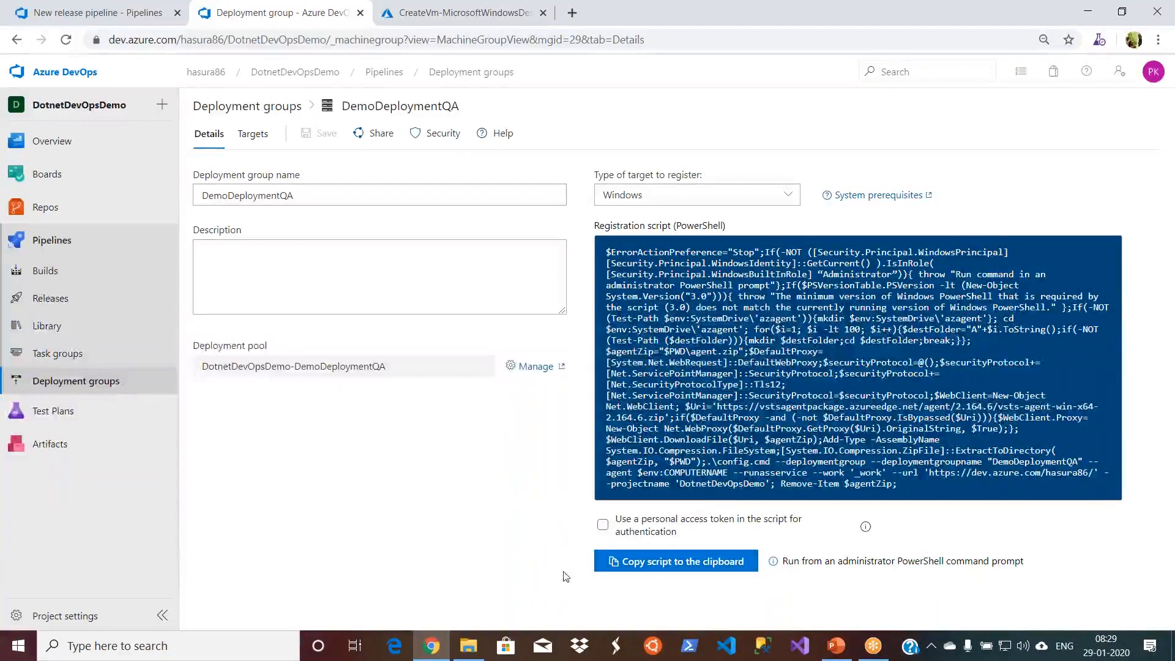
left_click(401, 9)
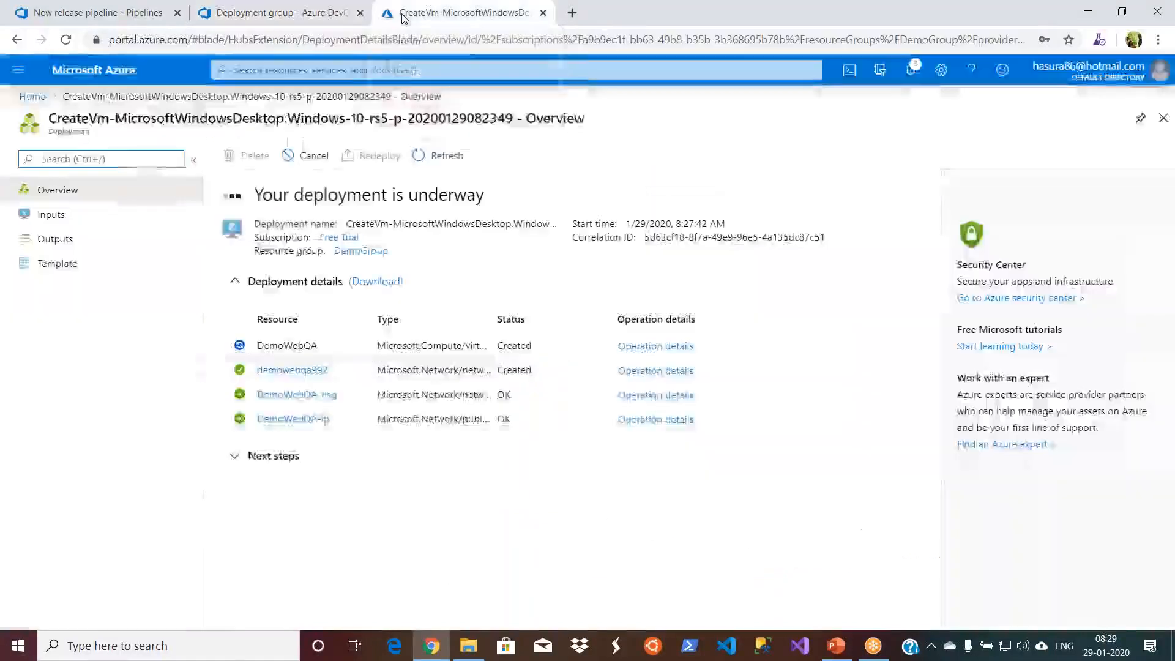
left_click(277, 8)
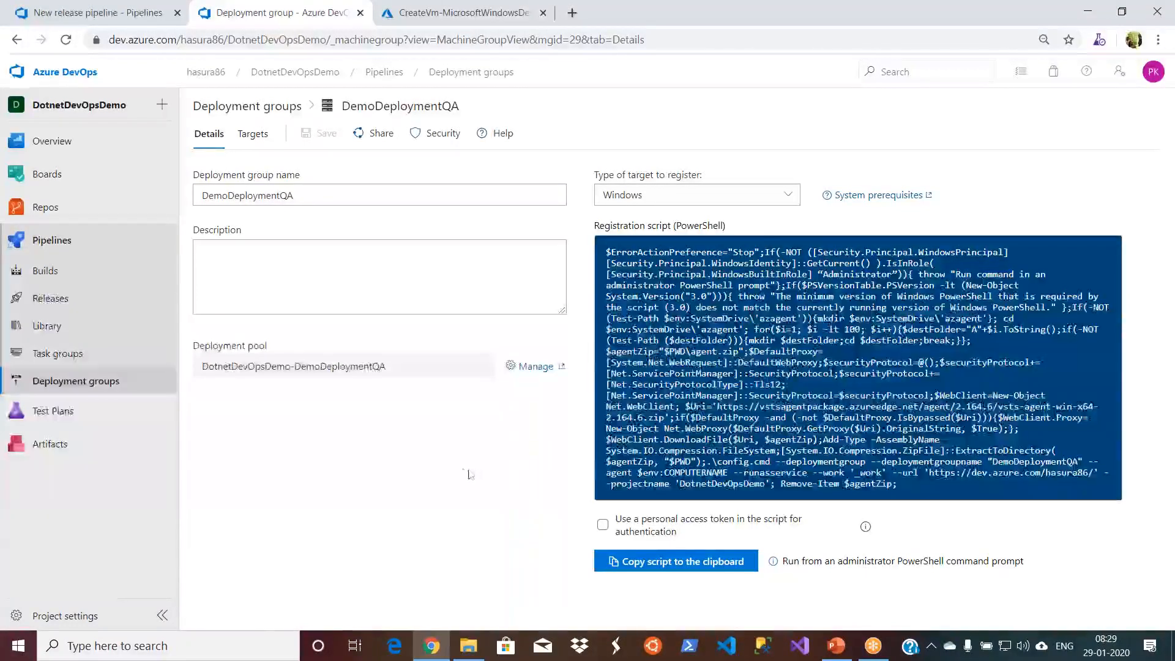
- Open the account's personal access tokens in a separate browser tab, keeping the DemoDeploymentQA details page open
right_click(102, 387)
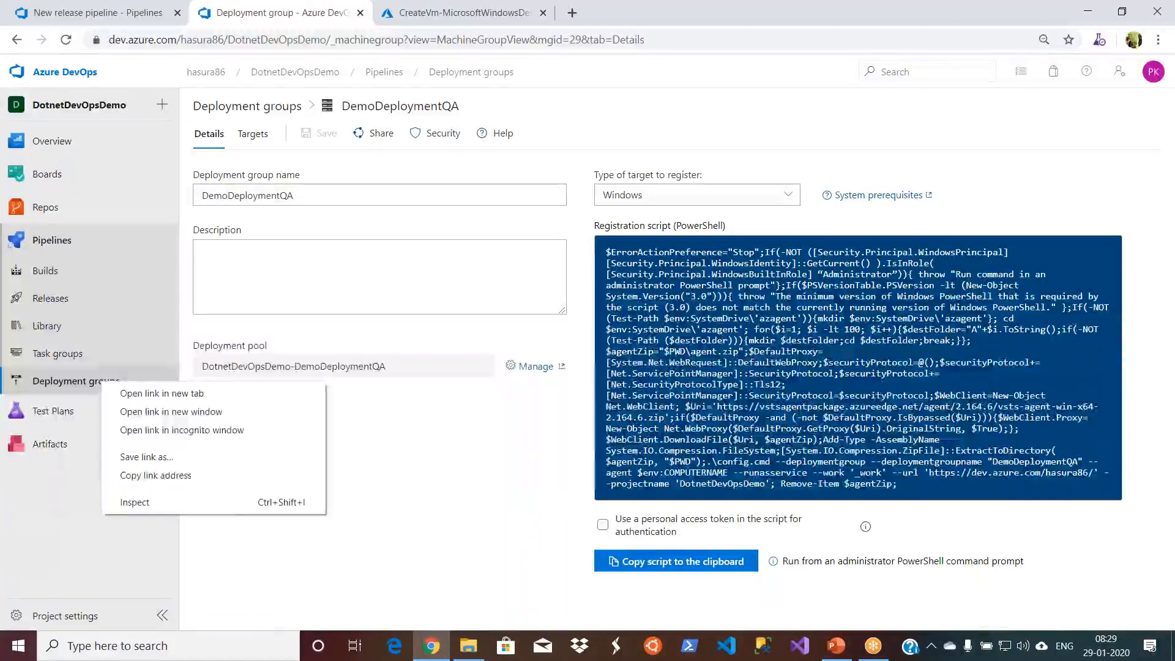
left_click(126, 393)
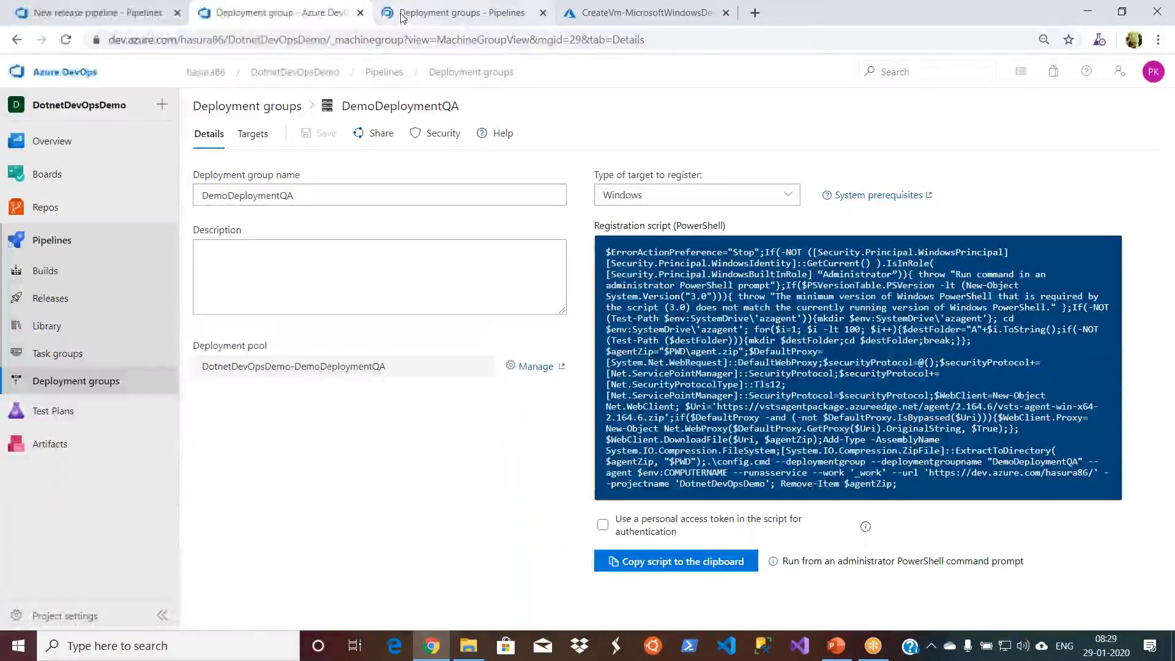
left_click(403, 15)
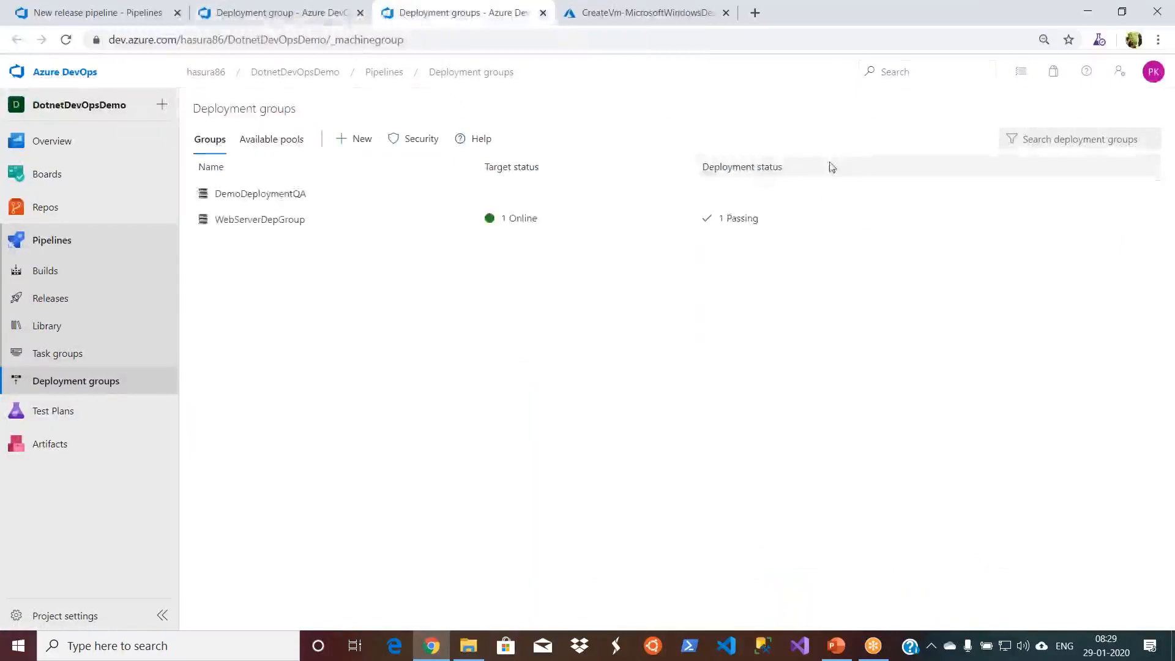
left_click(1119, 73)
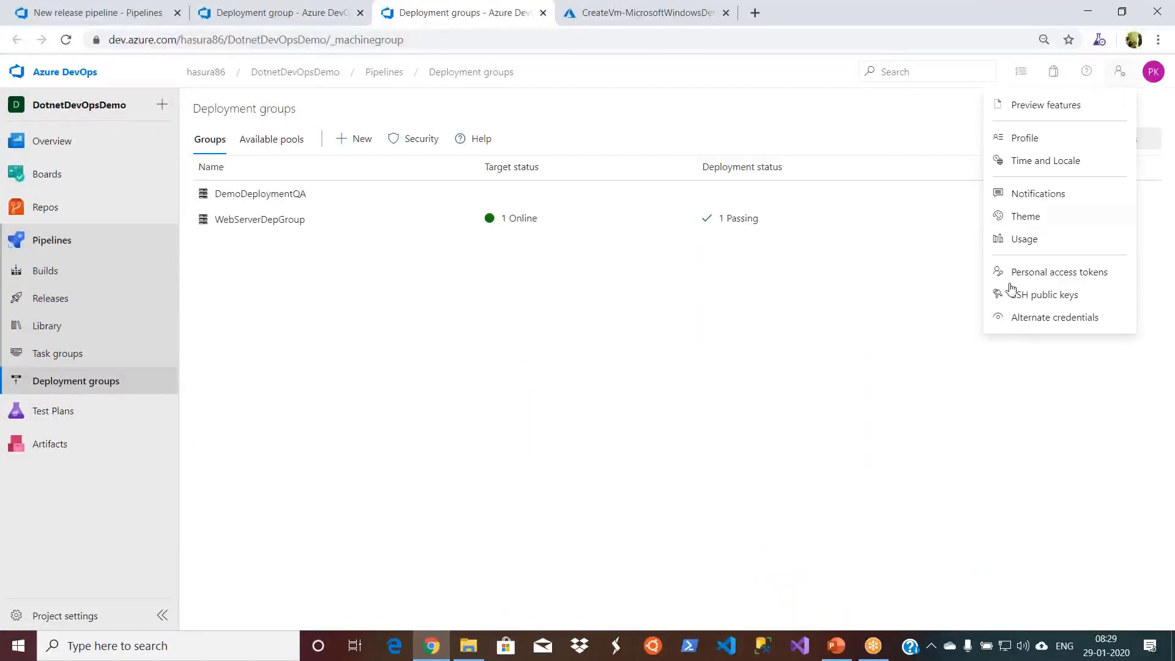
left_click(1033, 274)
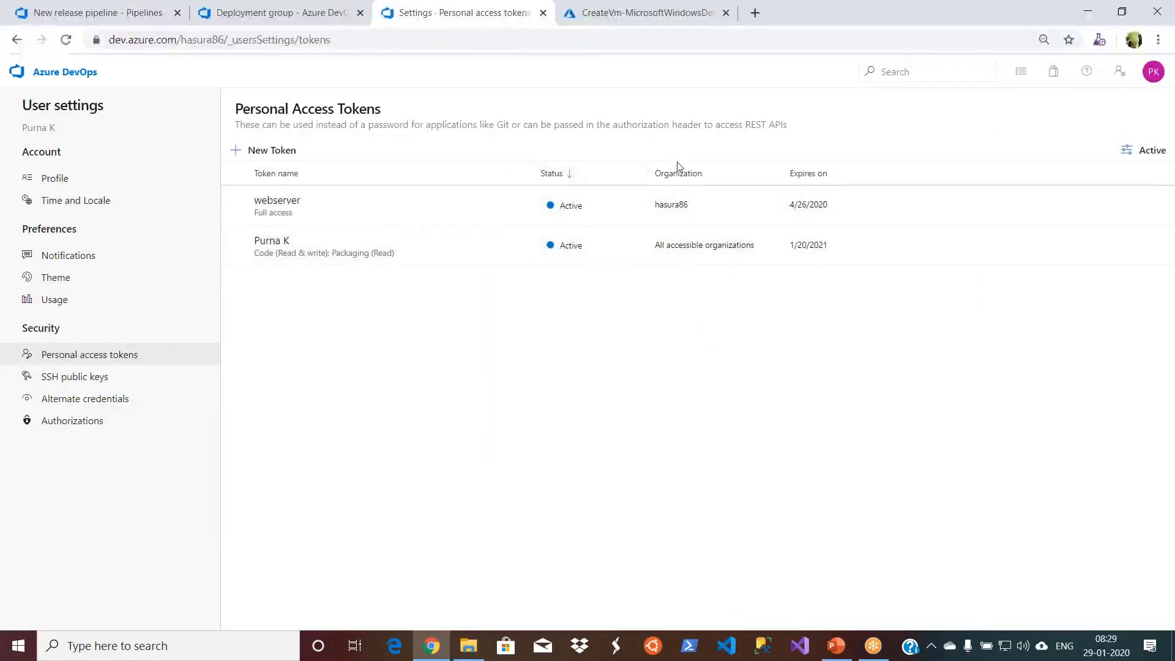
- Start a new personal access token and name it QAWebserver
left_click(280, 151)
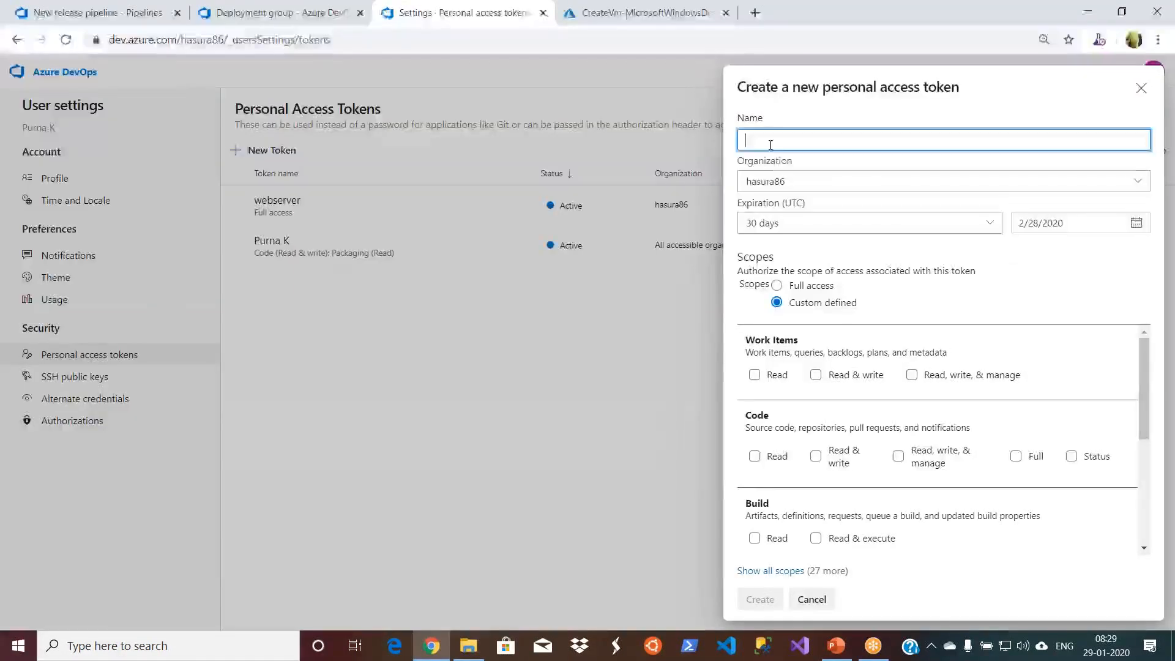
type("QAWebservrer")
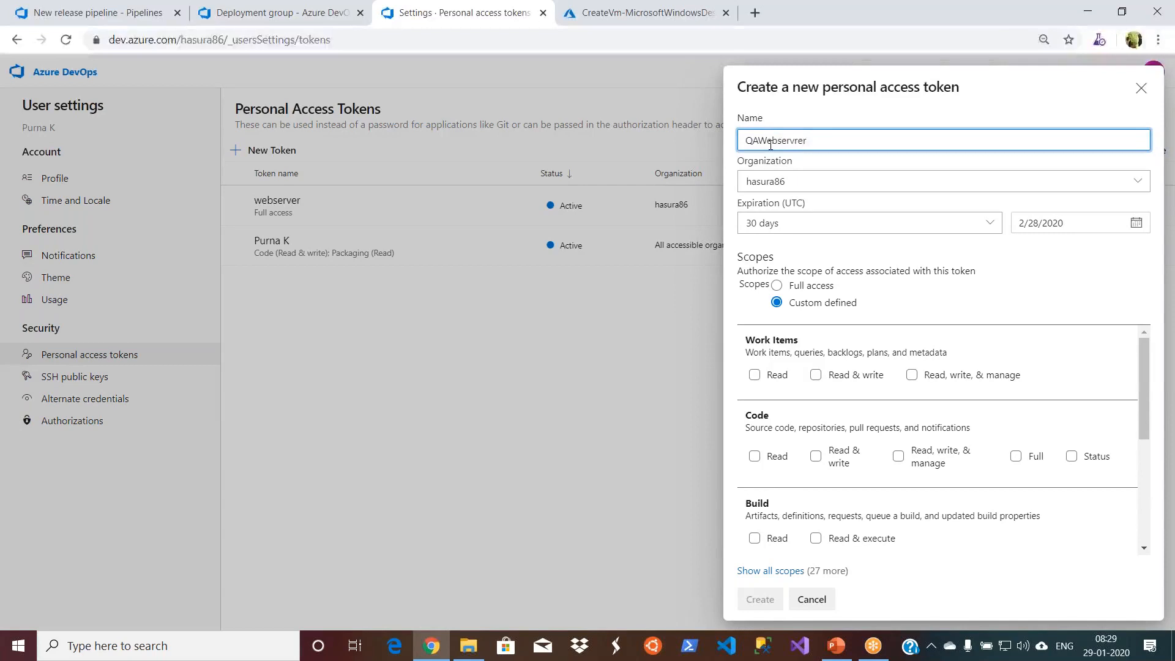
key("BackSpace")
key("BackSpace")
key("BackSpace")
type("er")
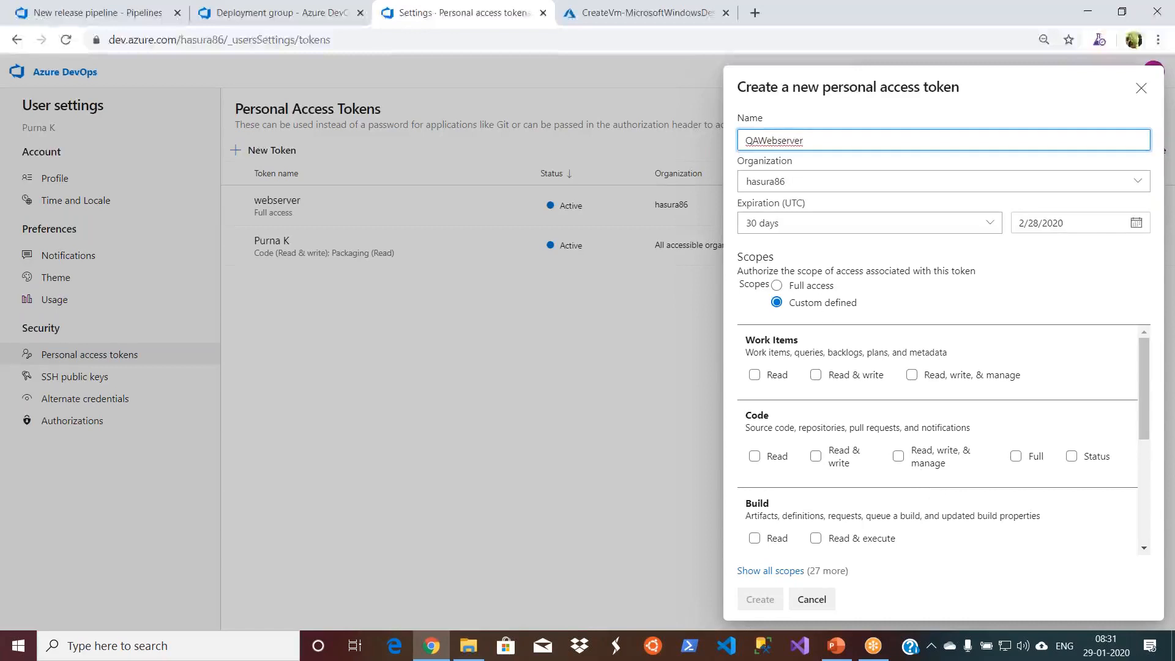
- Give the QAWebserver token full access with a 90-day expiration and create it
left_click(777, 286)
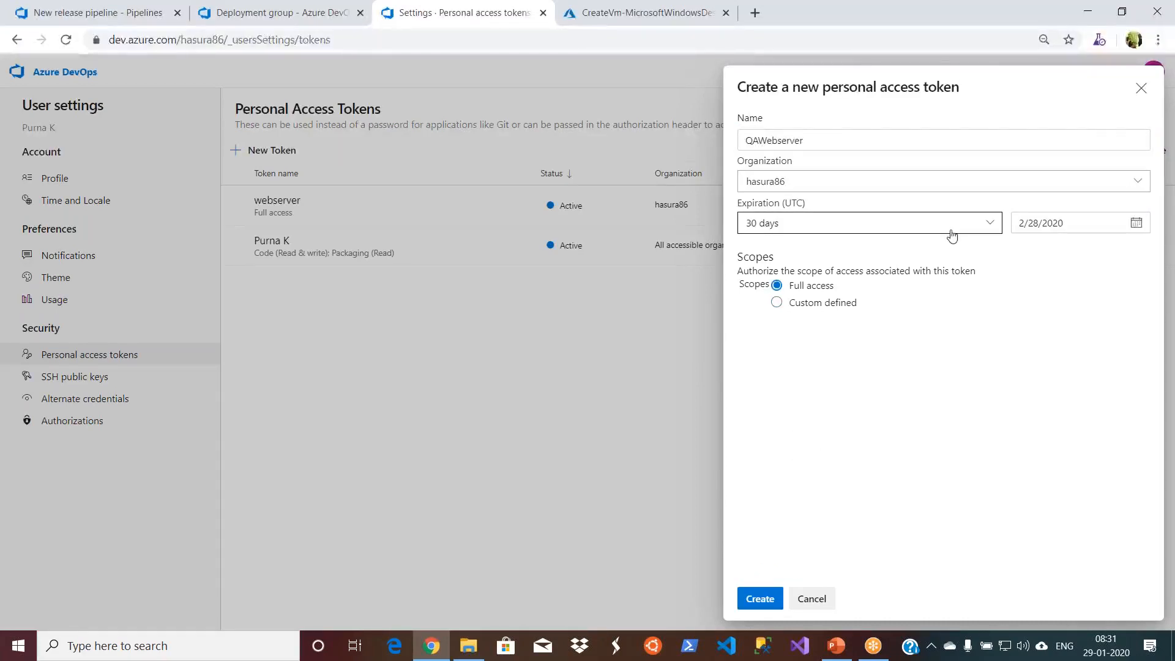
left_click(984, 229)
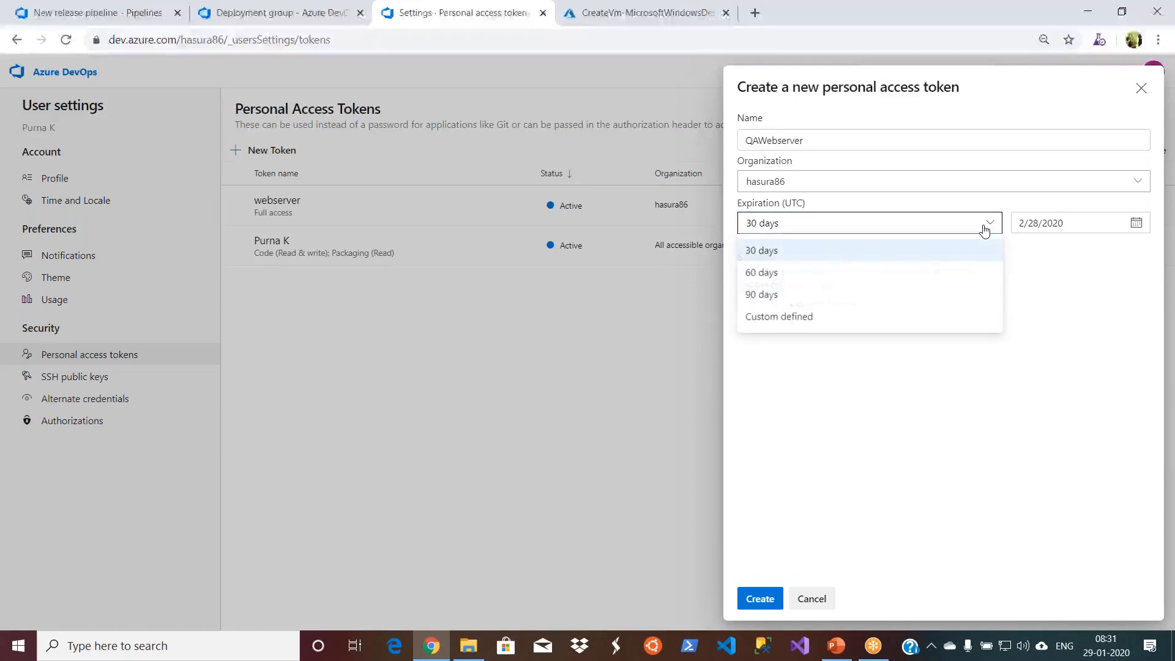
left_click(805, 317)
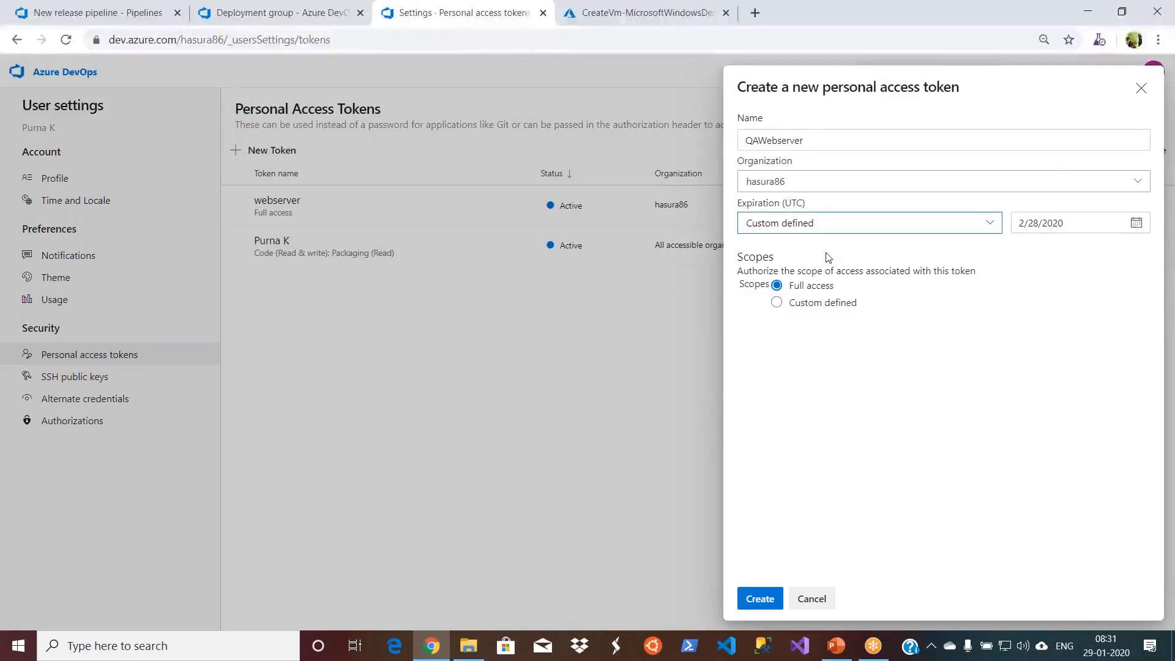
left_click(963, 231)
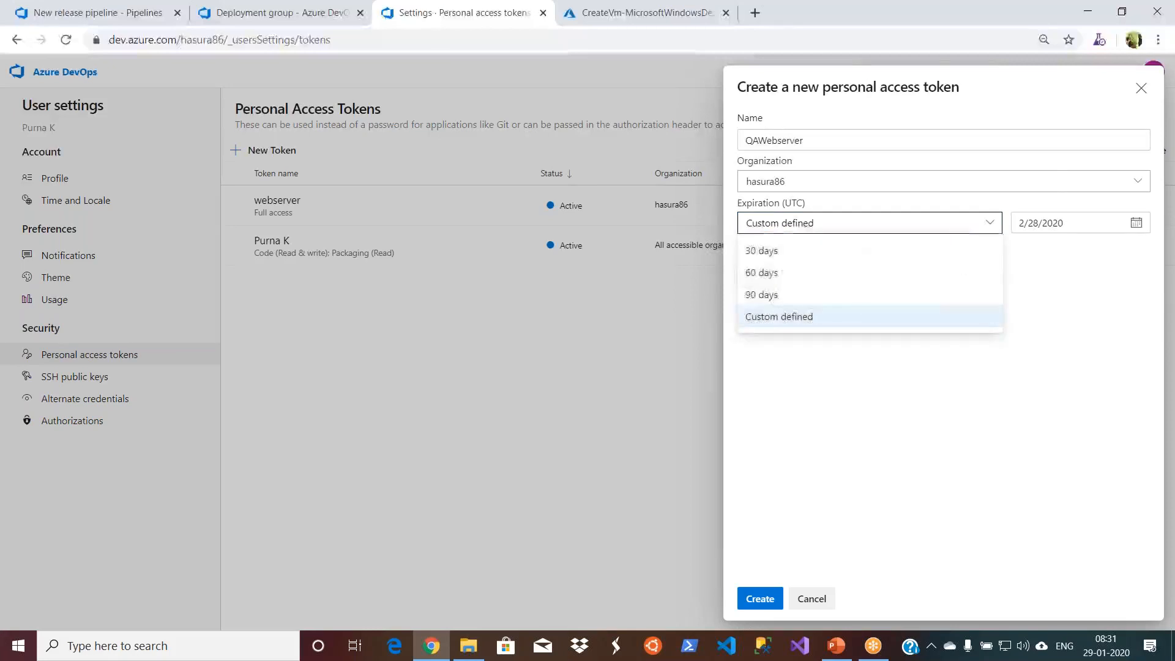
left_click(766, 294)
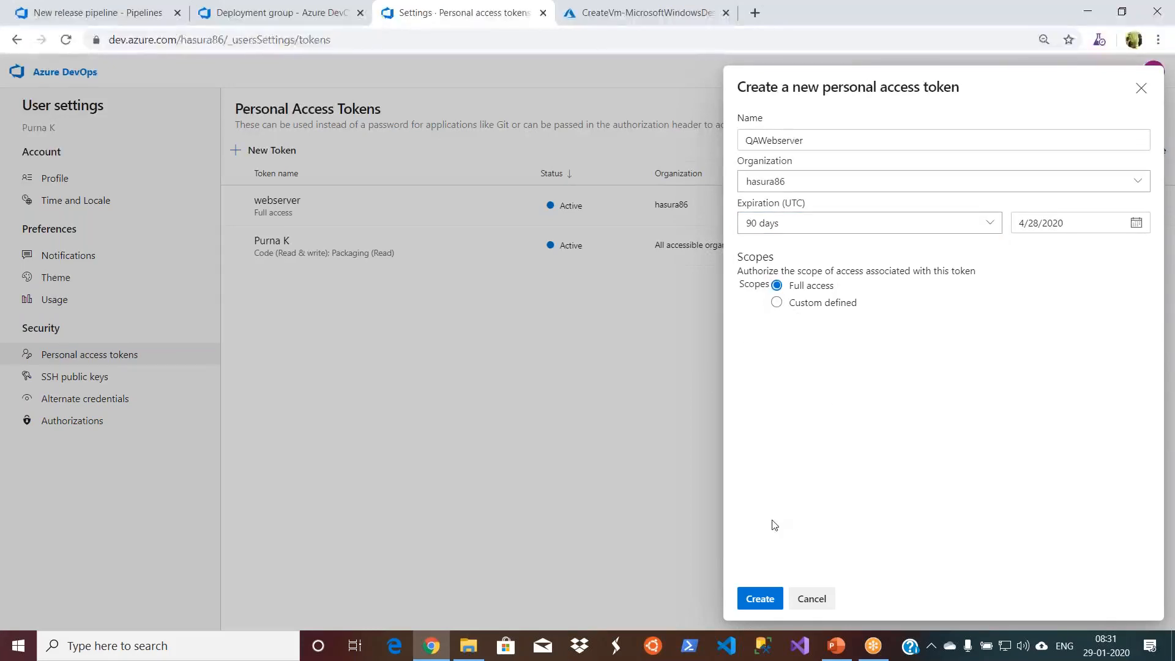
left_click(765, 602)
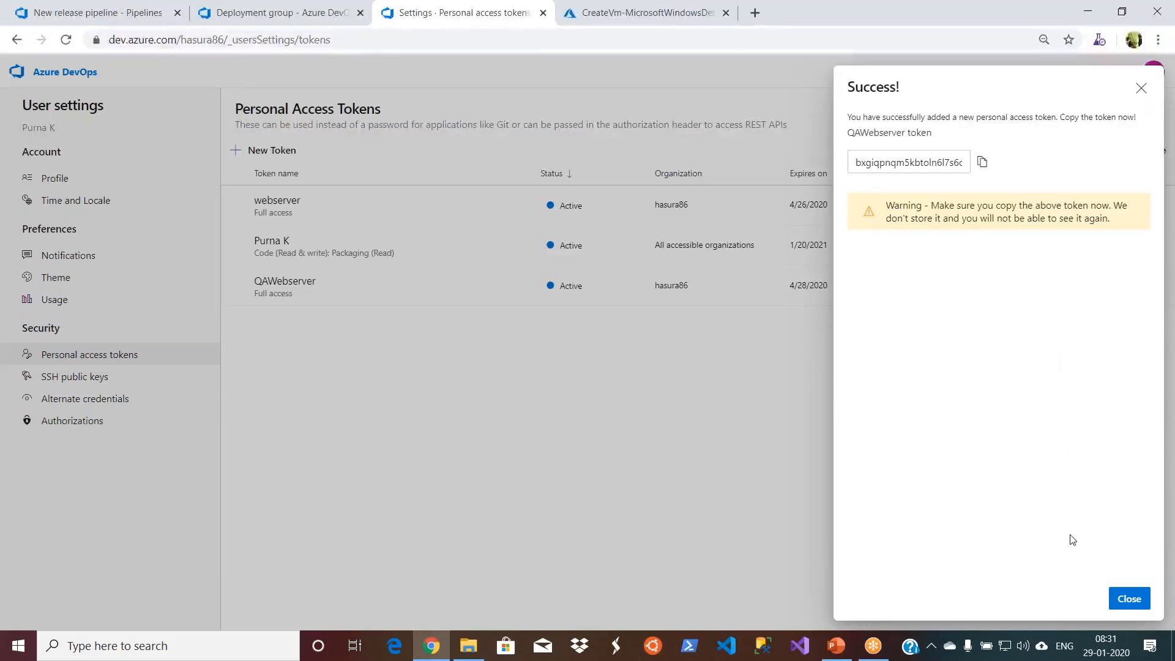
- Copy the generated personal access token, paste it into a new Notepad document and minimize that document
left_click(983, 163)
left_click(1141, 88)
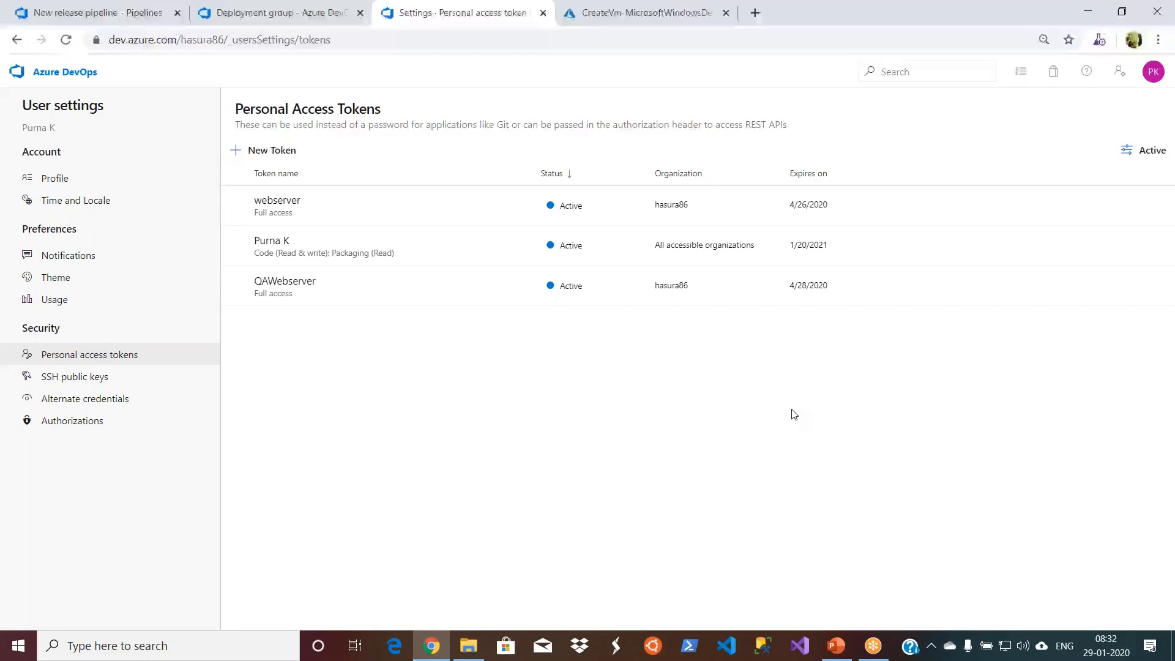
key("super+r")
type("notepad")
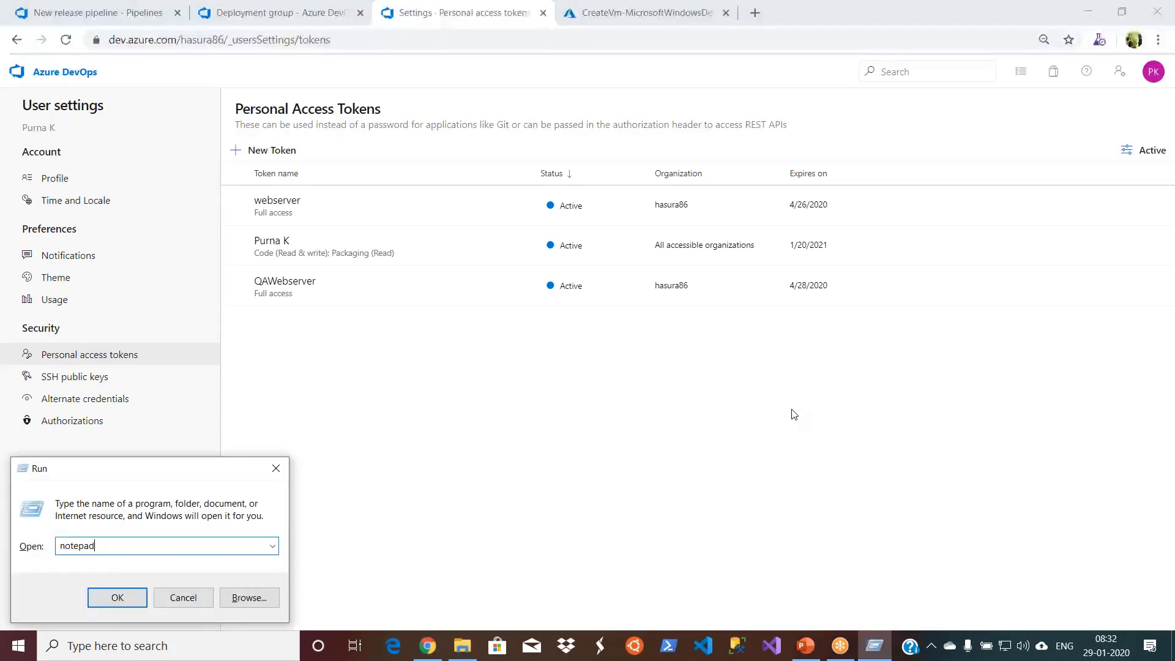
key("Return")
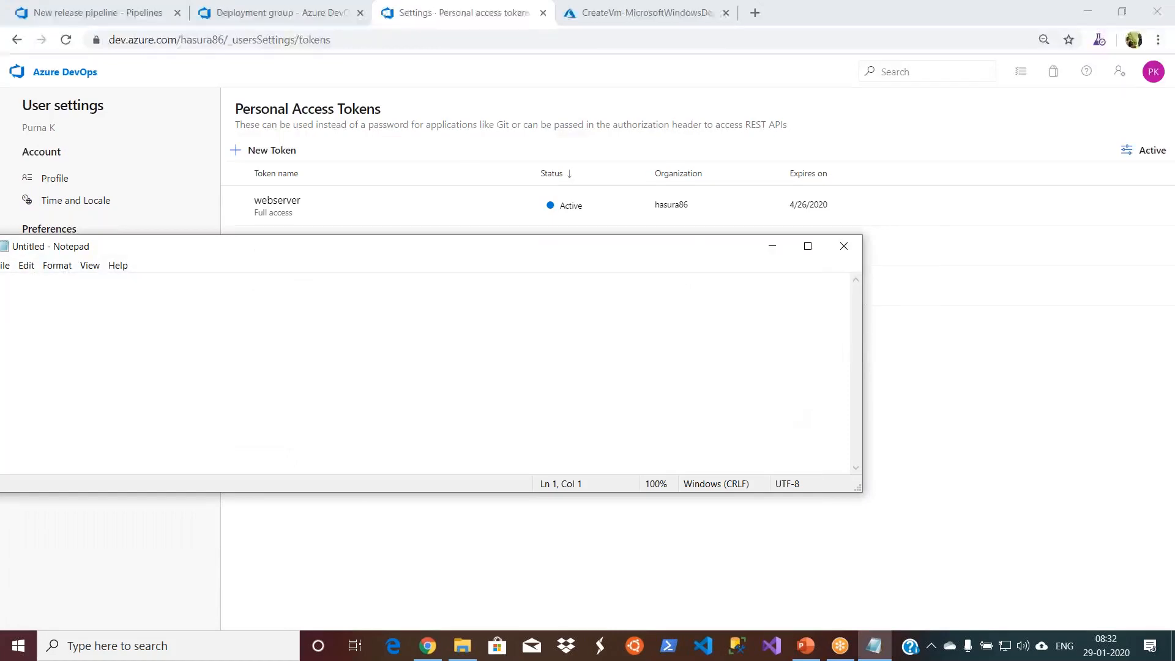
key("ctrl+v")
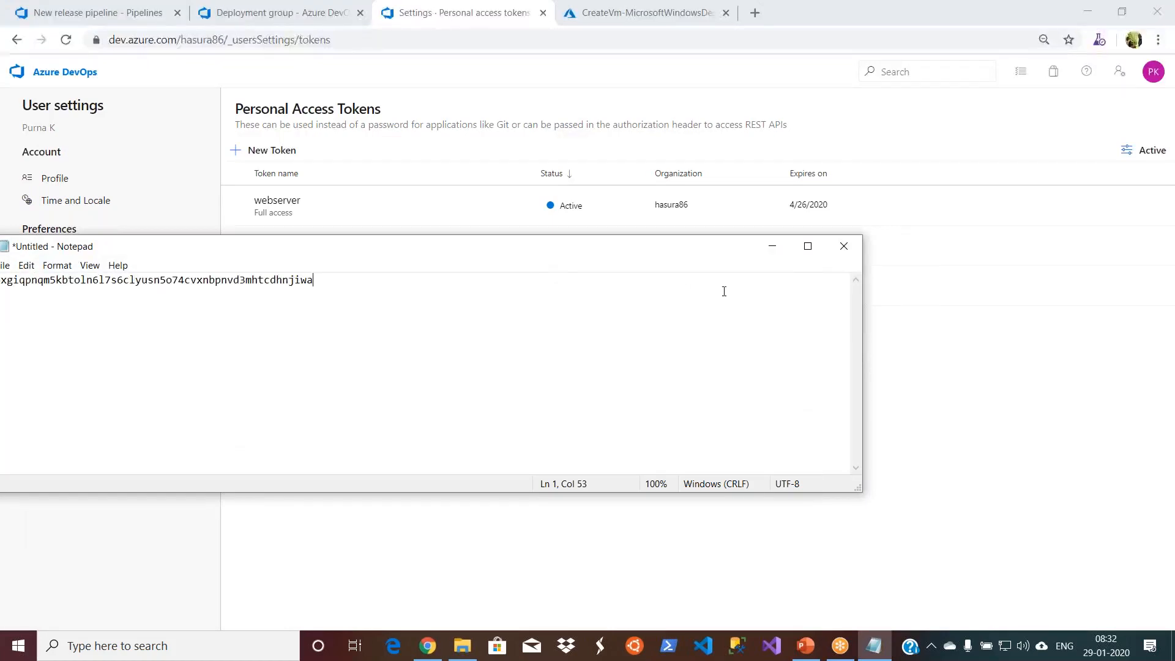
left_click_drag(726, 254, 853, 249)
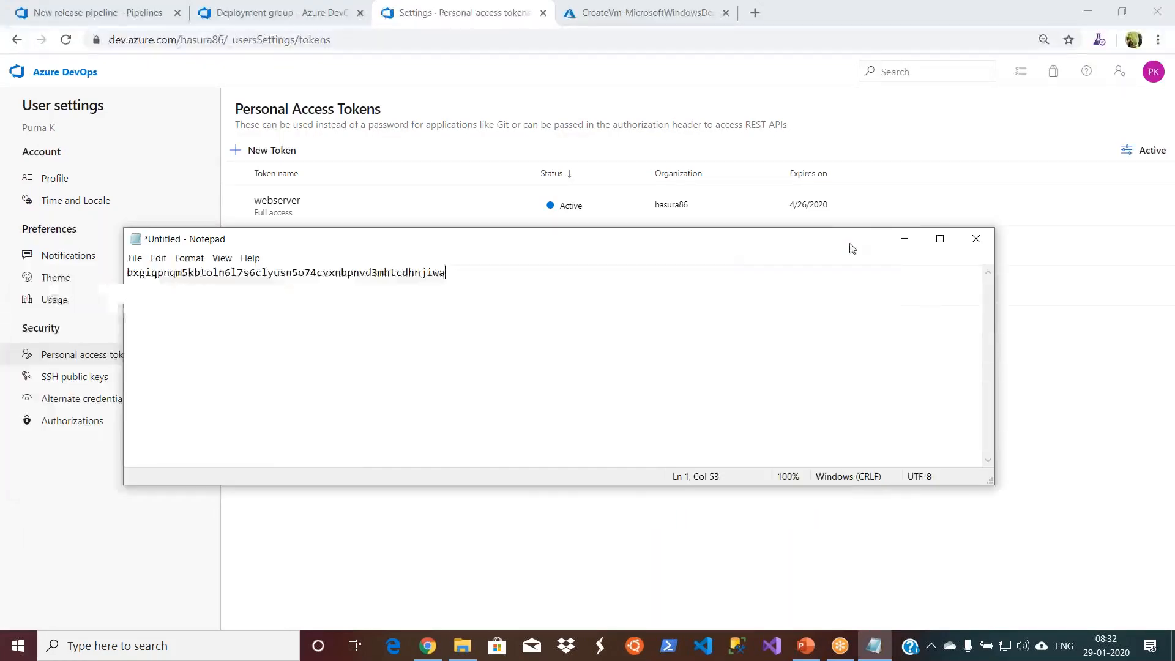
left_click(904, 239)
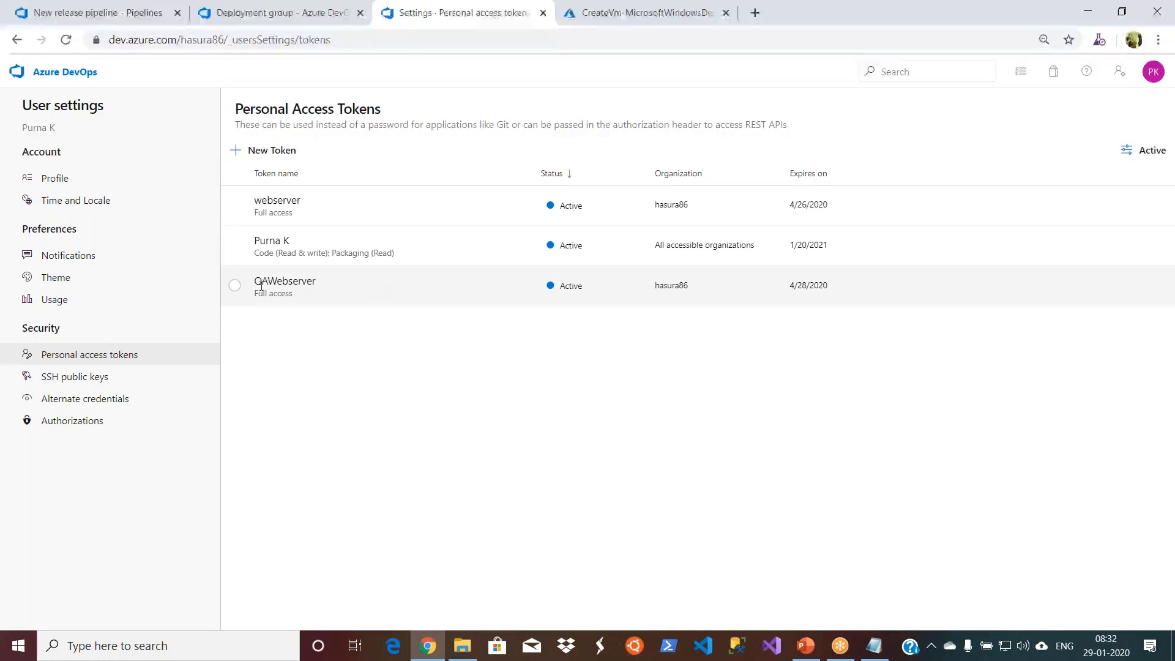
- Switch to the virtual machine's deployment in the Azure portal and open the deployed DemoWebQA resource
left_click(285, 282)
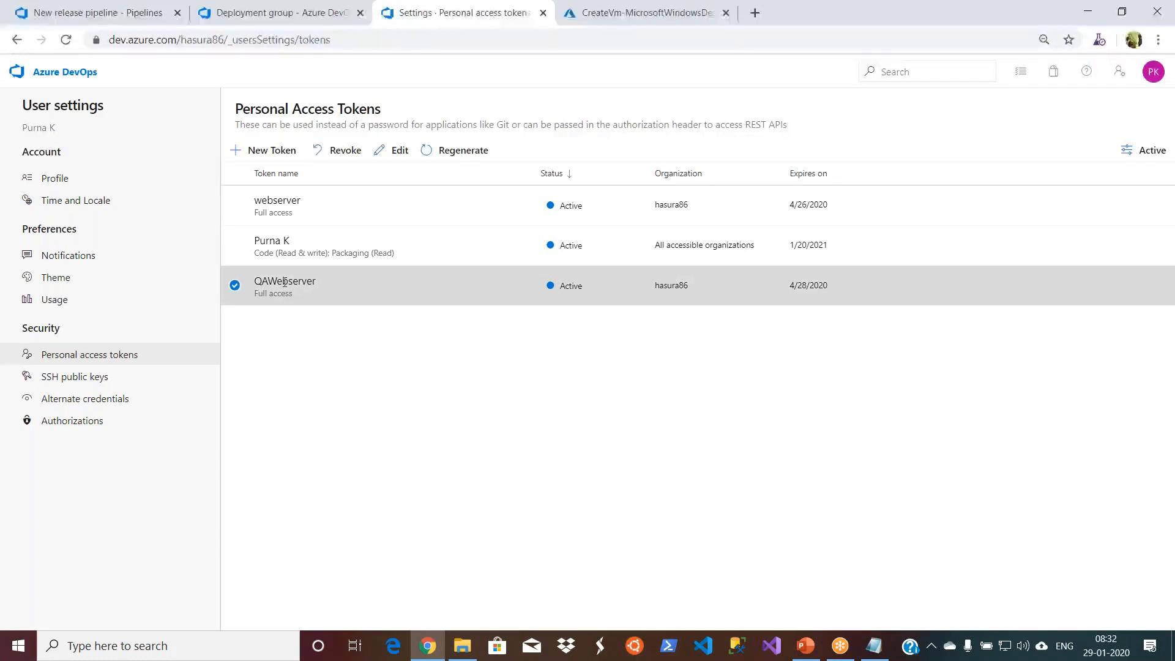
left_click(288, 13)
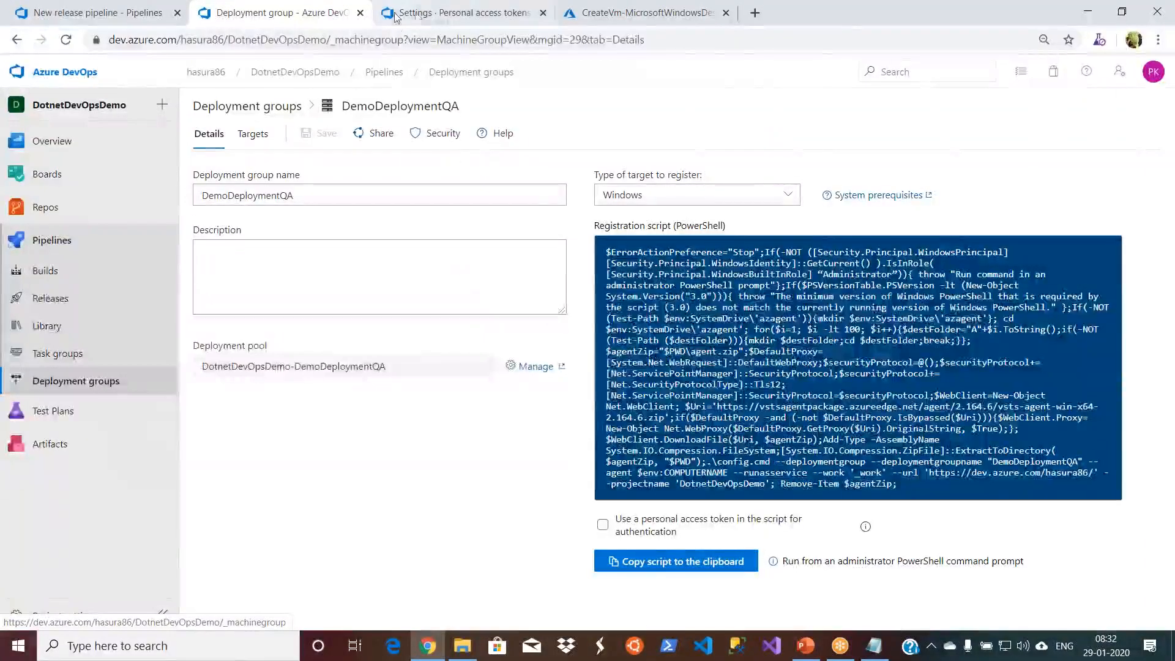
double_click(850, 10)
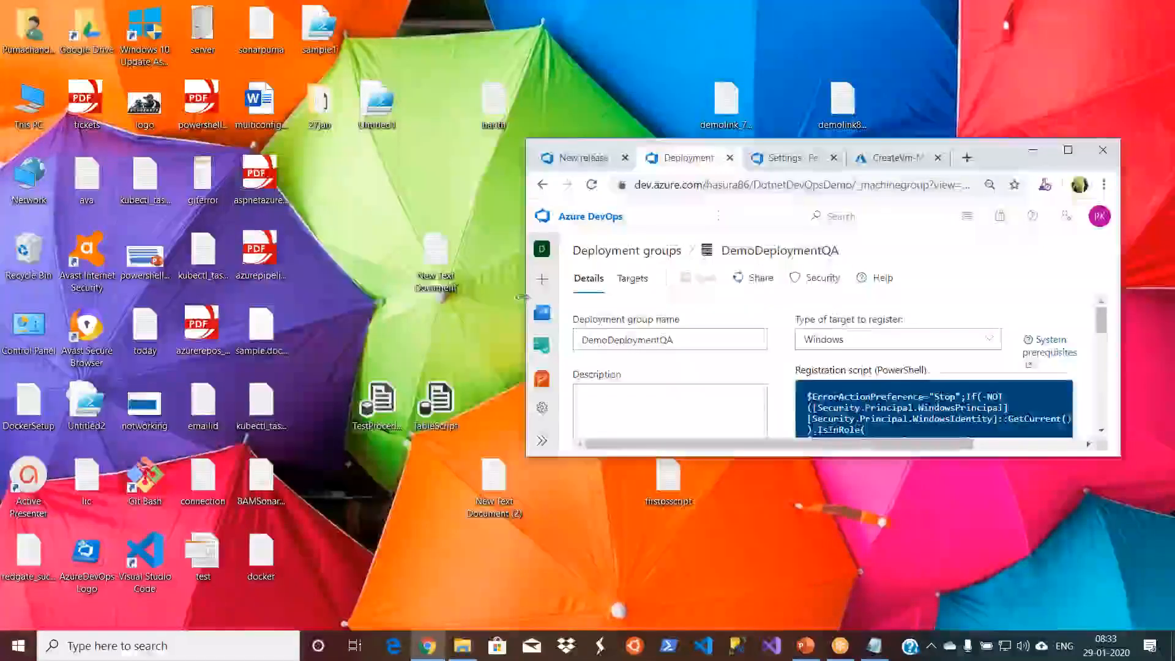
left_click_drag(522, 344, 57, 344)
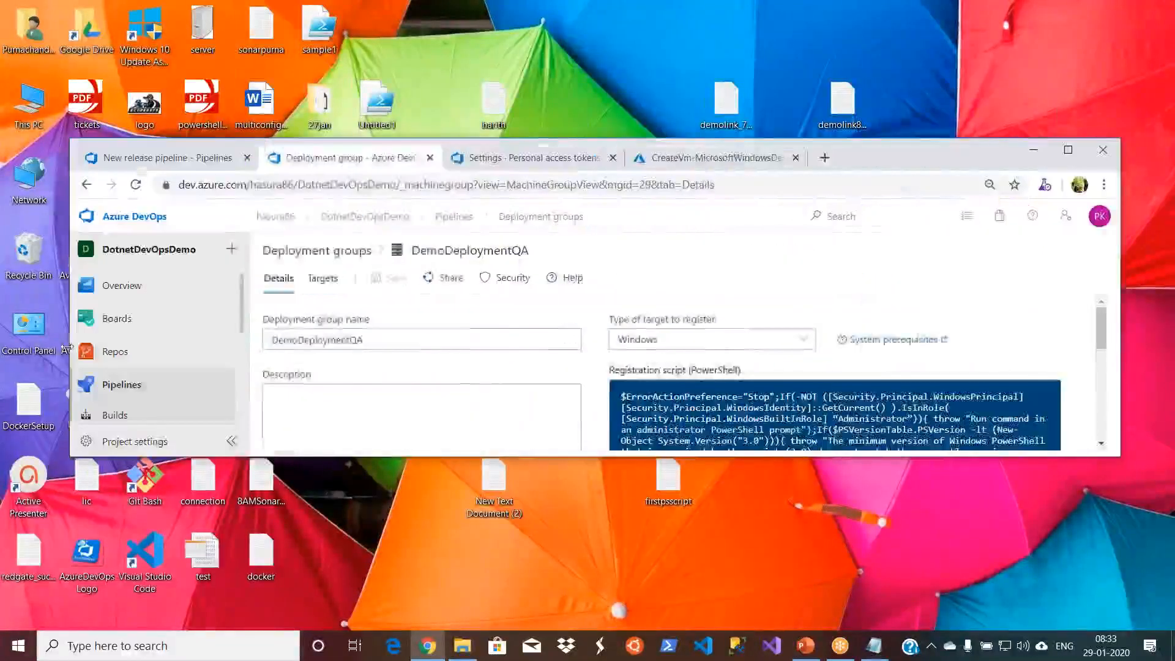
left_click(684, 159)
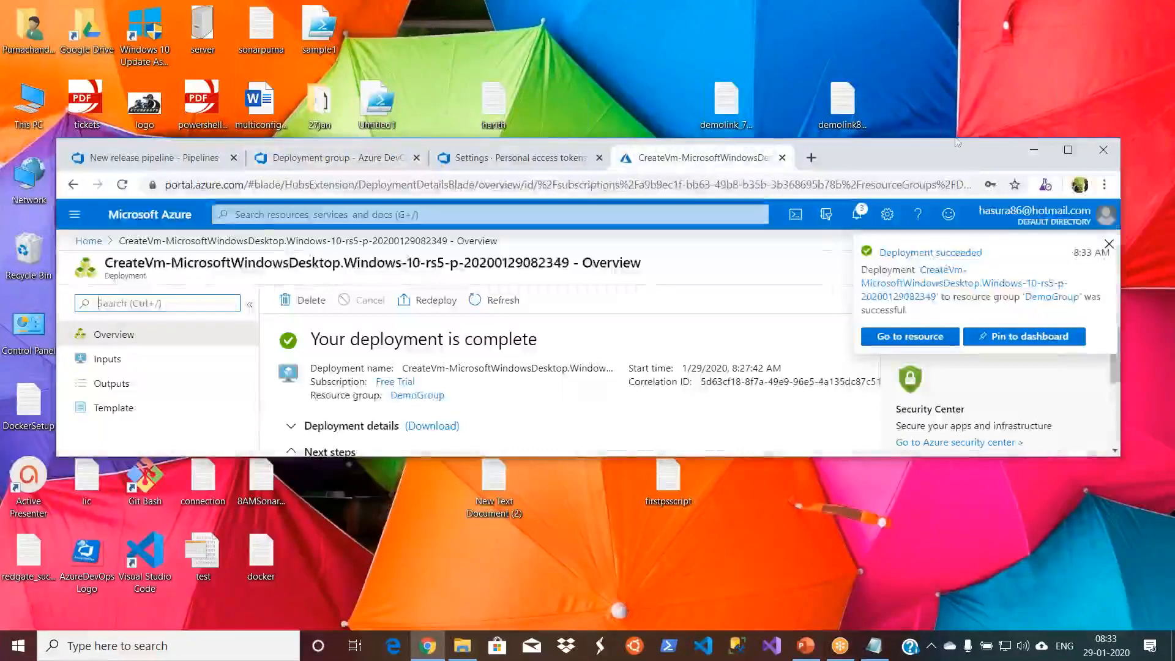
left_click(1069, 150)
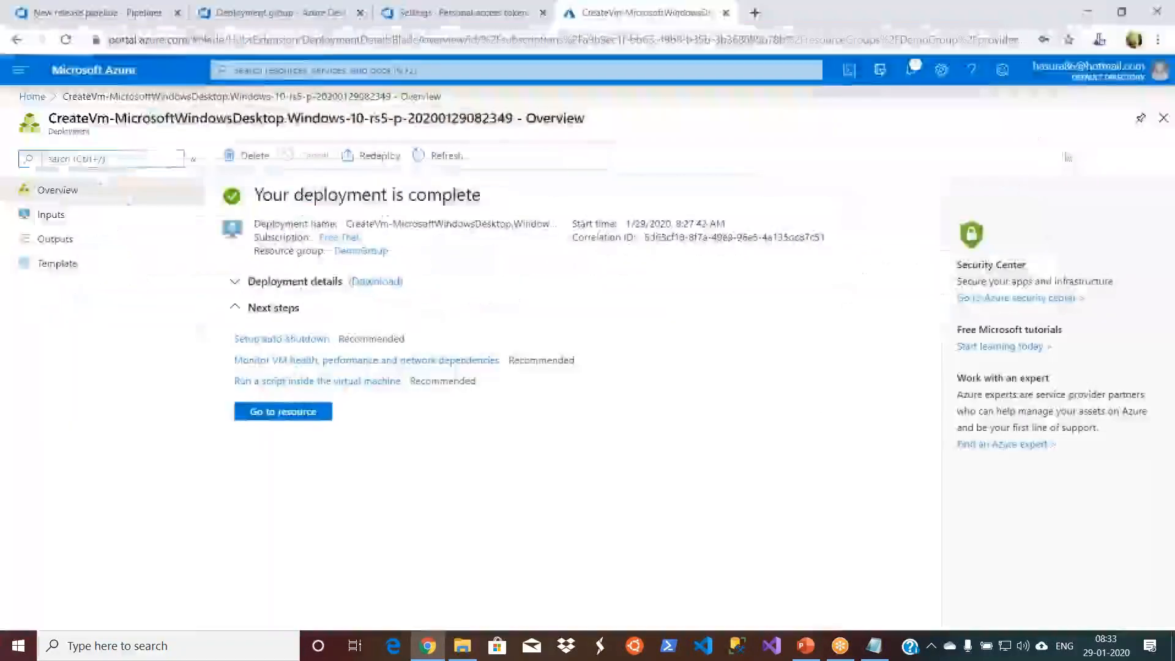
left_click(279, 411)
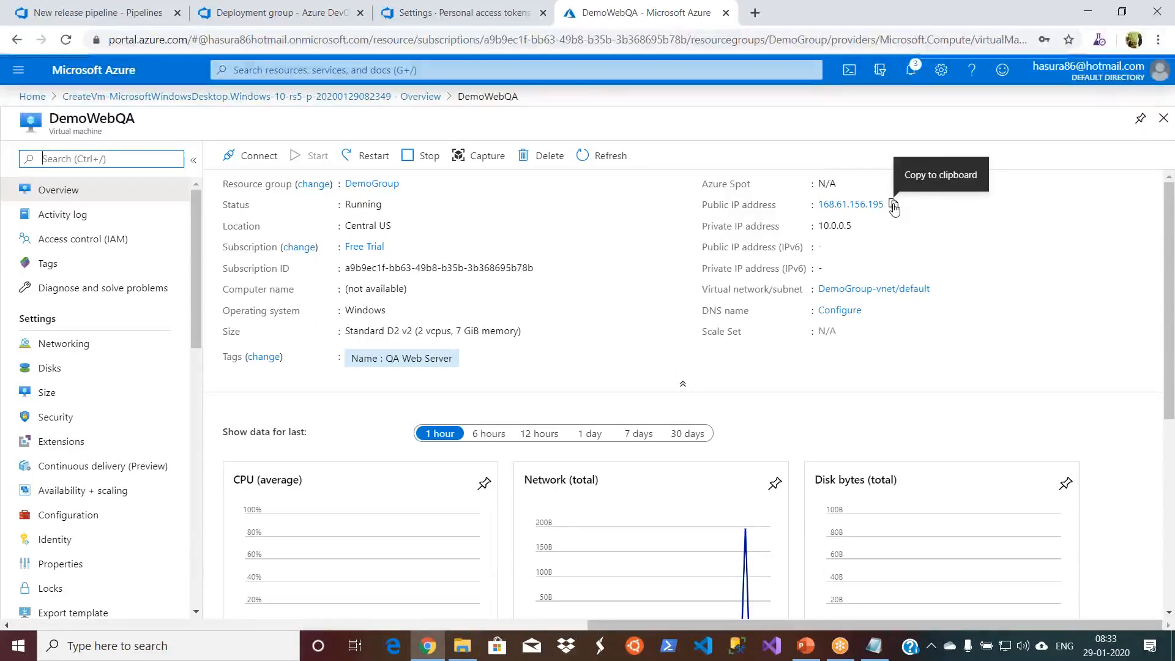
- Copy DemoWebQA's public IP address, open a Remote Desktop connection to 168.61.156.195 and trust the remote computer
left_click(893, 205)
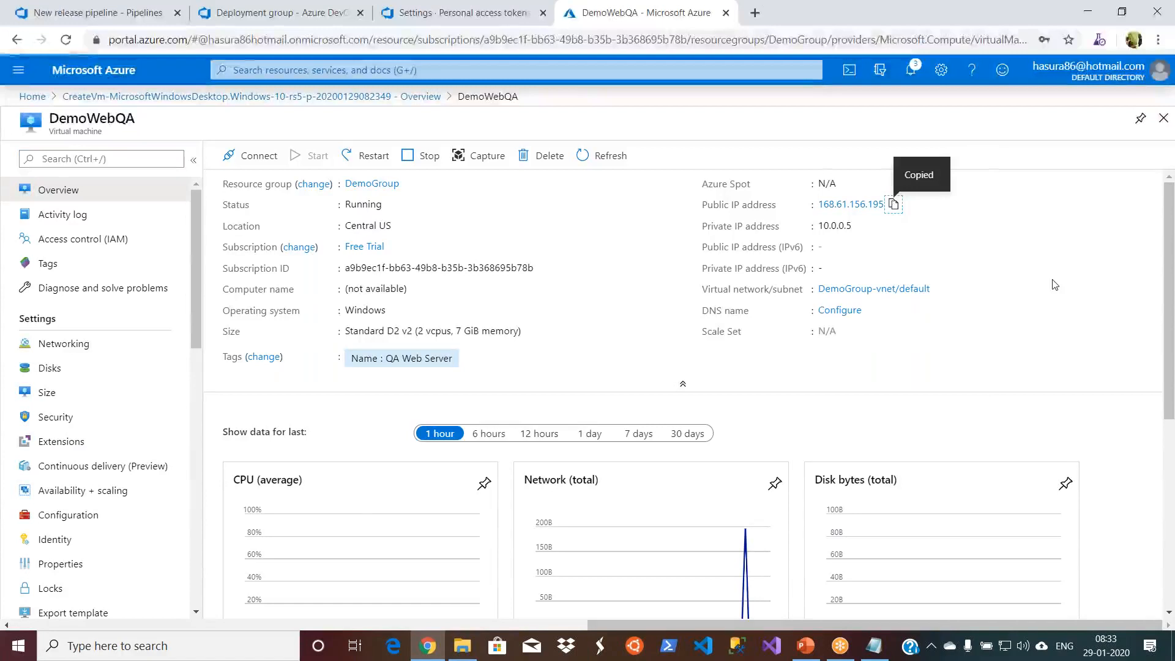
key("super+r")
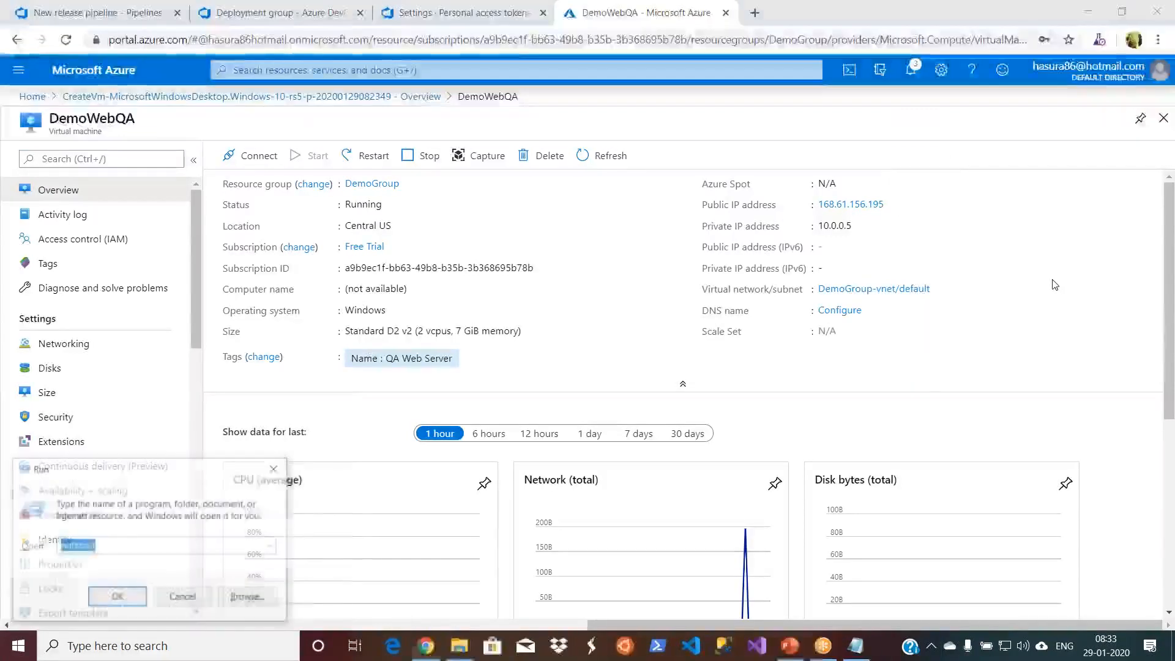
type("mstsc")
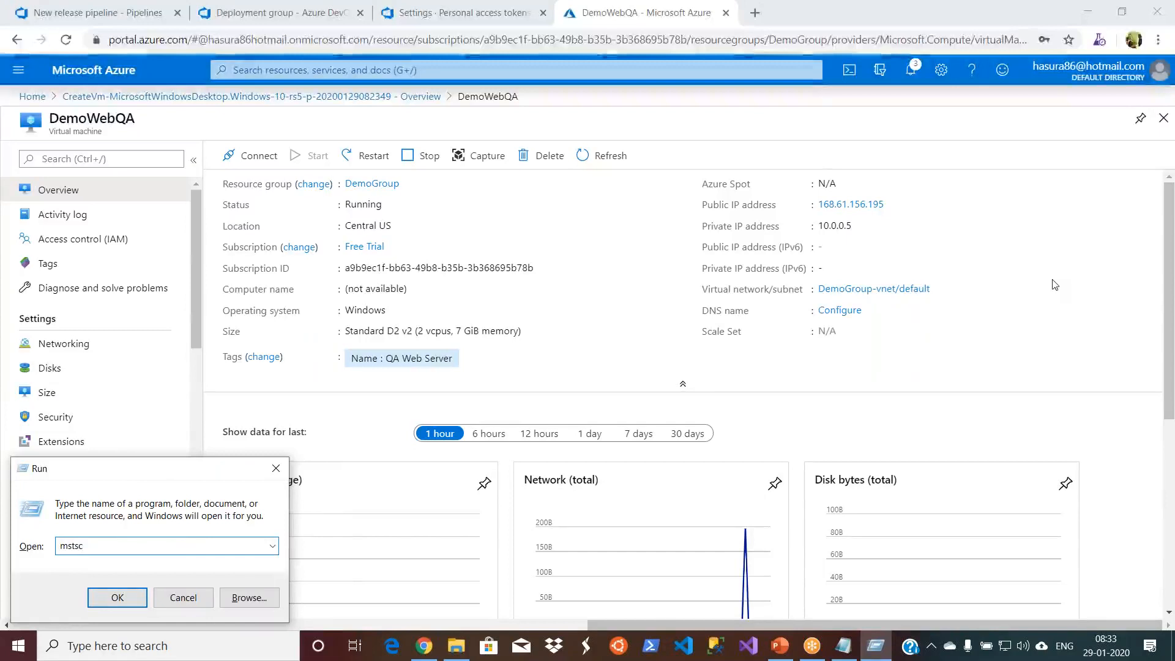
key("Return")
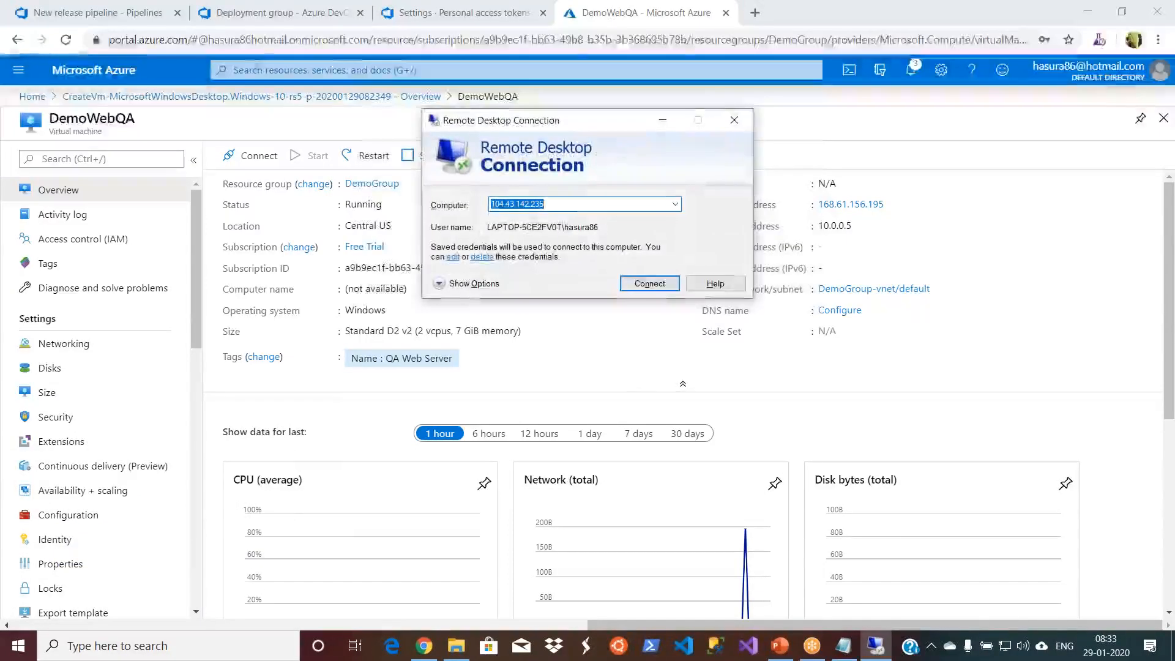
key("ctrl+v")
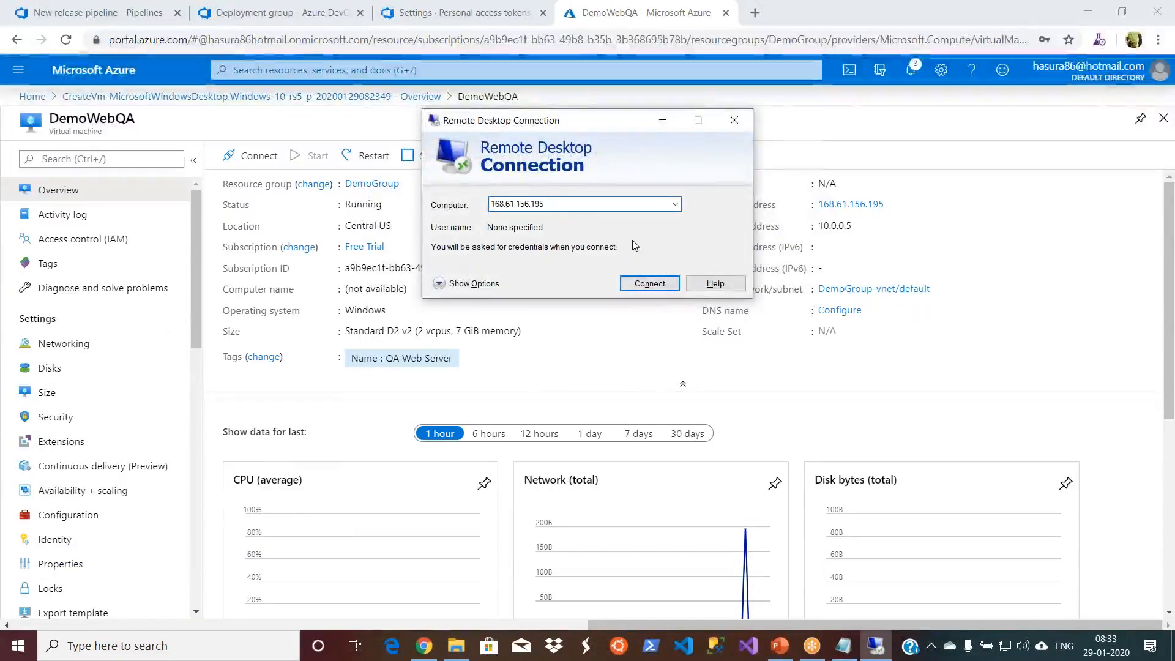
left_click(644, 282)
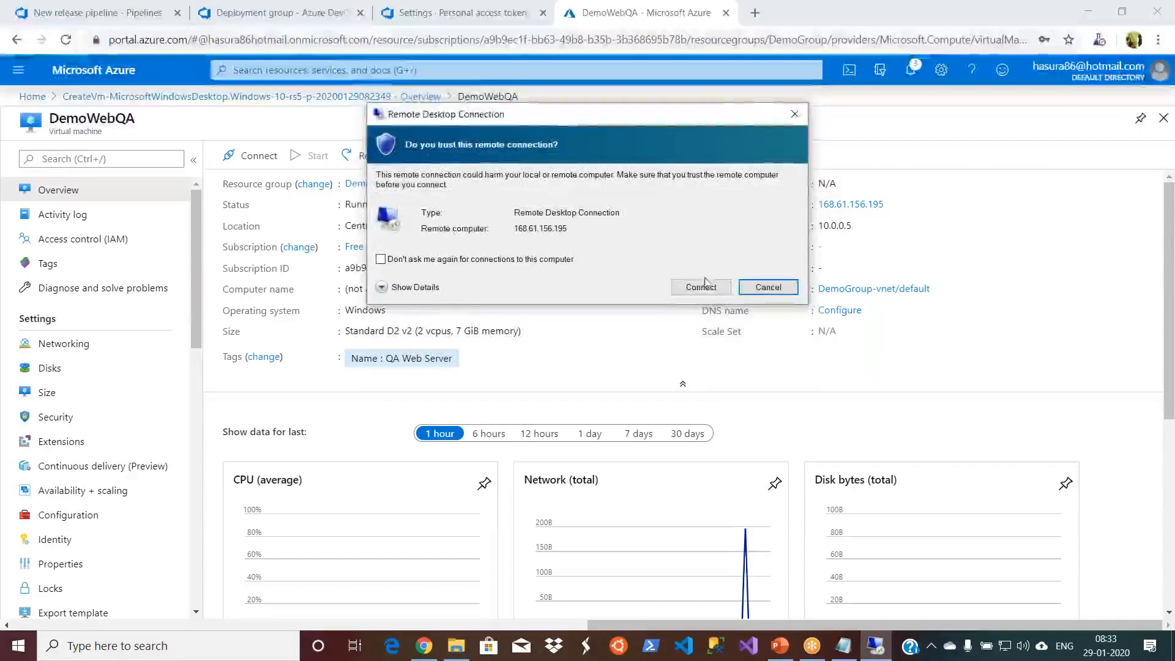
left_click(702, 288)
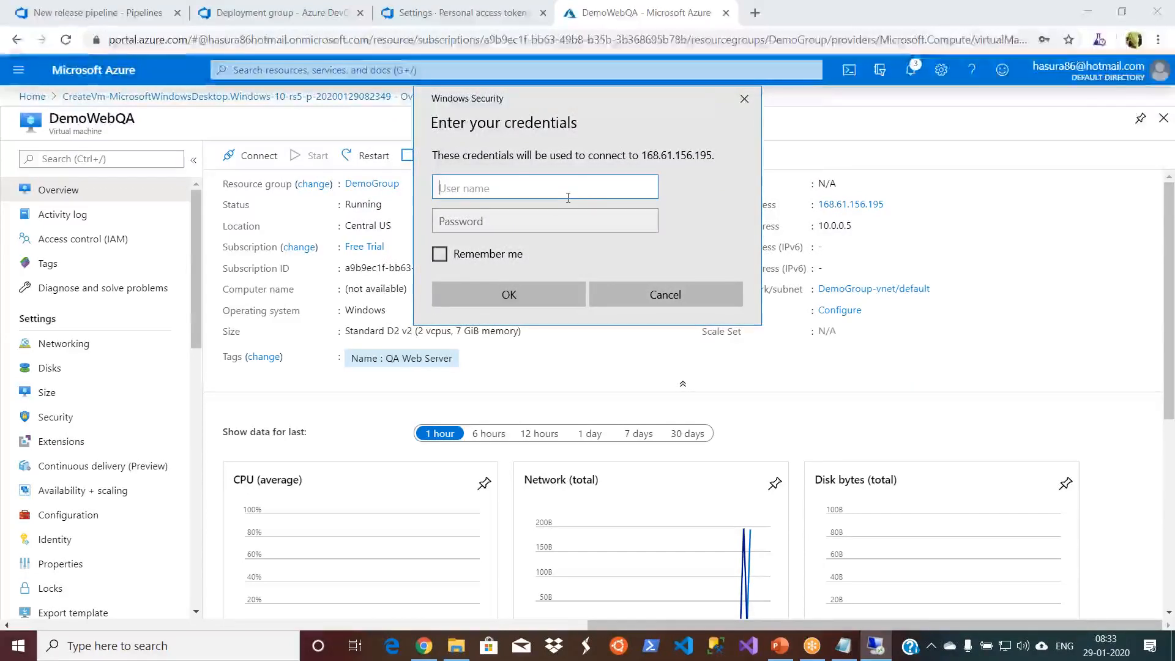
- Enter the virtual machine's local administrator user name with the .\ prefix and its account password
type(".")
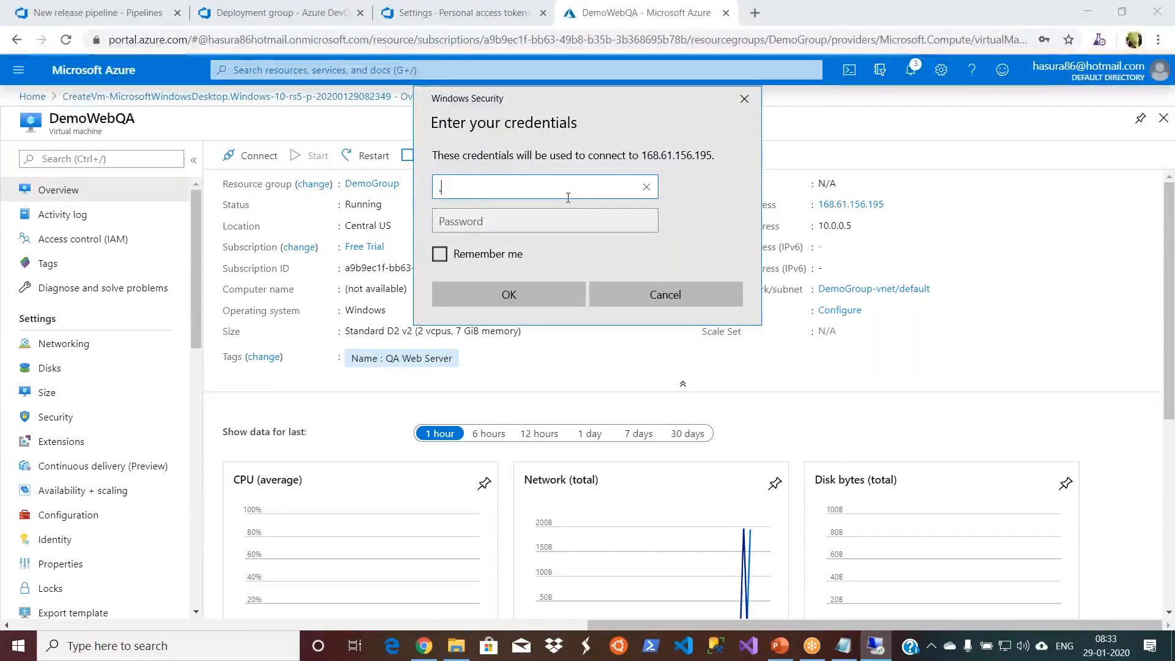
type("\\")
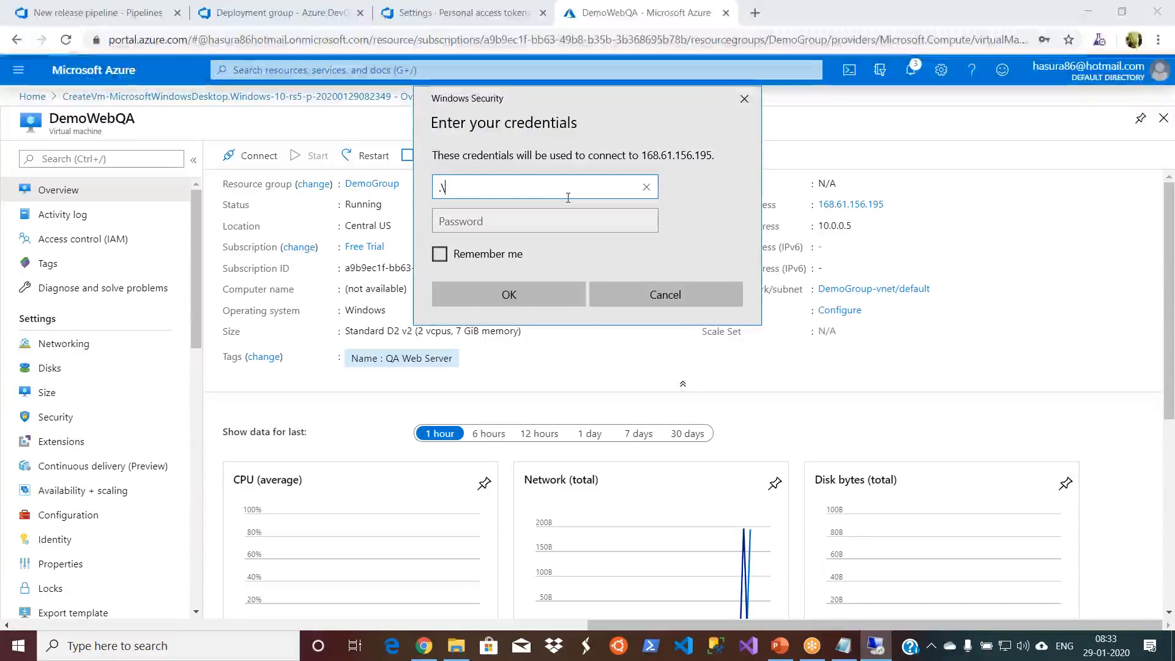
type("hasura86")
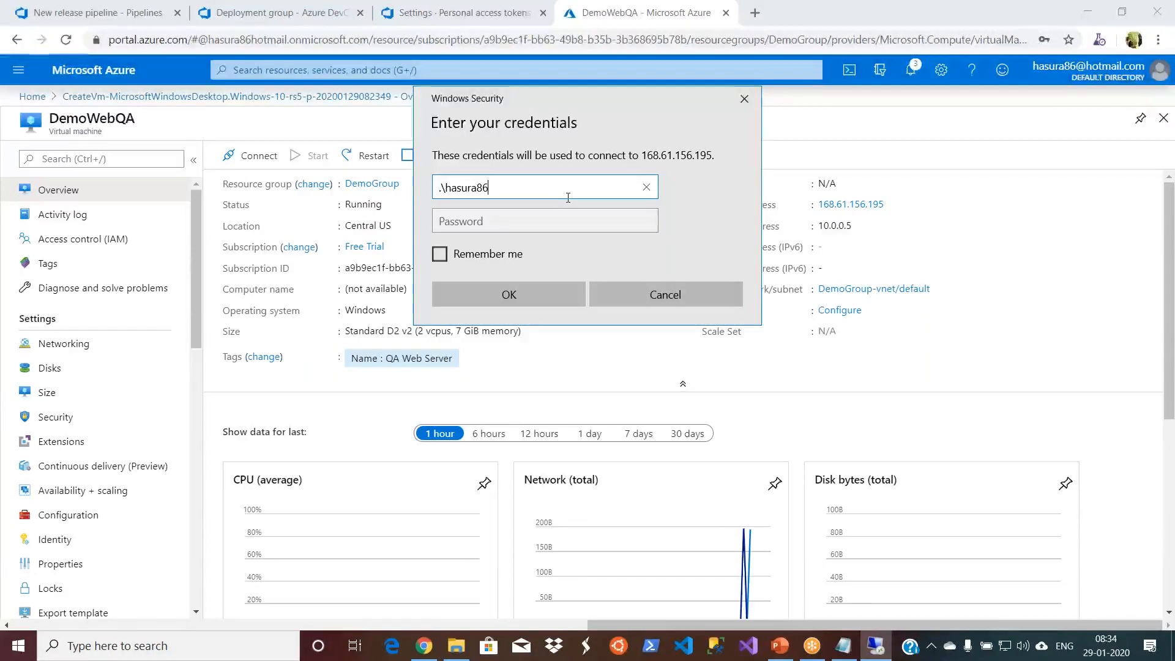
left_click(540, 226)
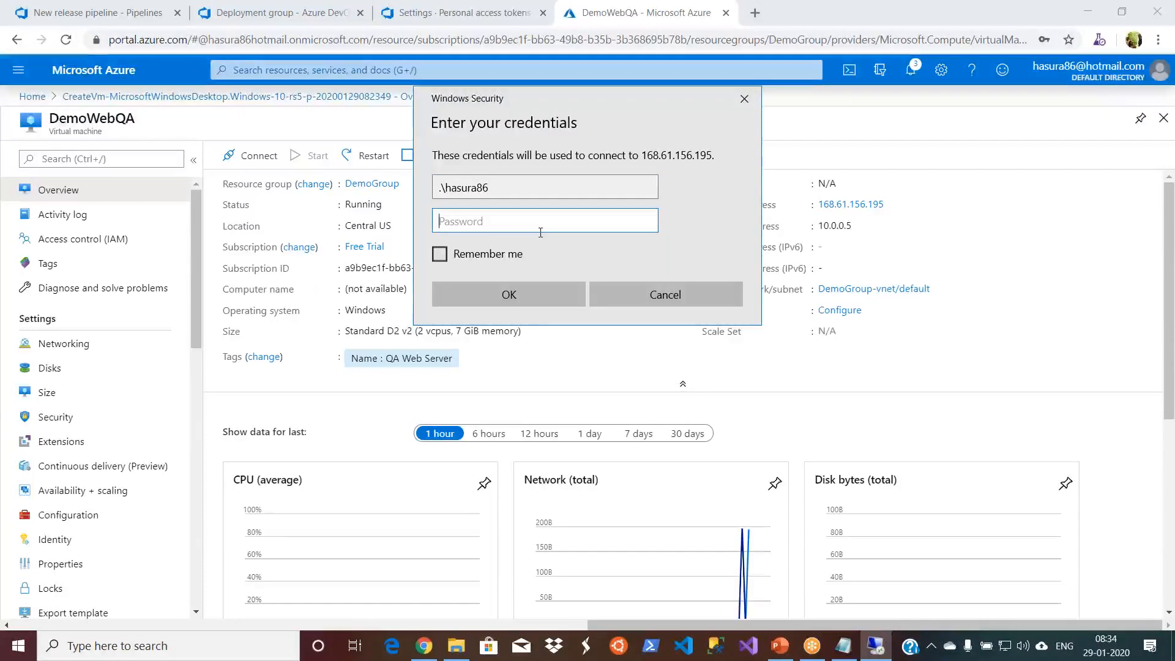
type("*")
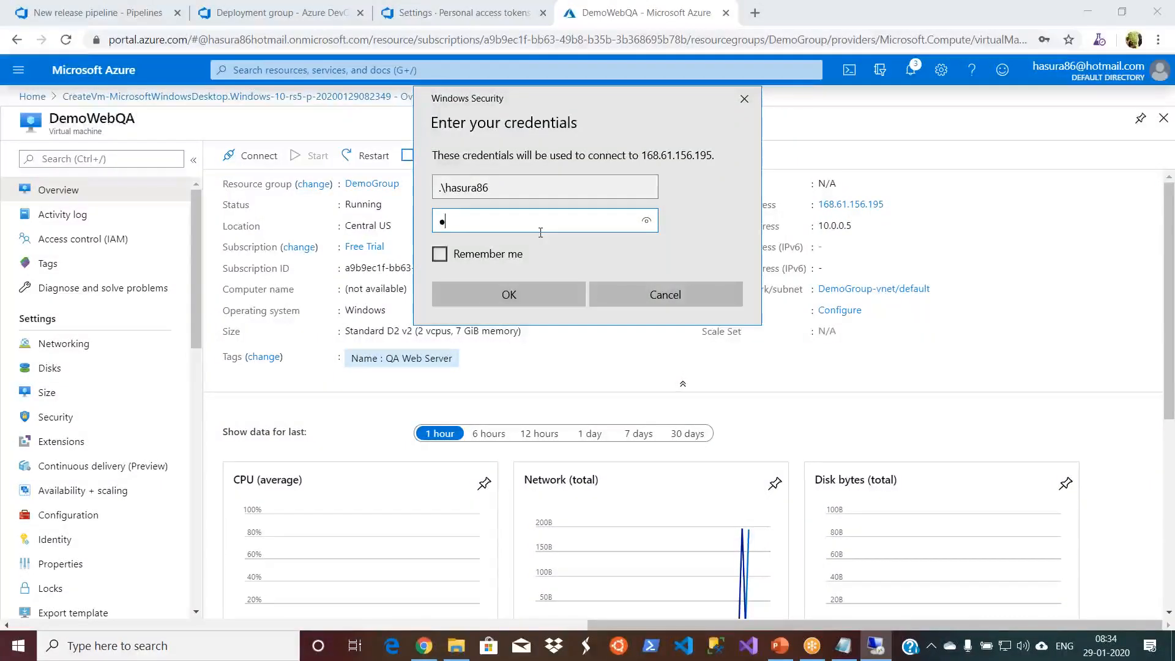
type("•••••••••••")
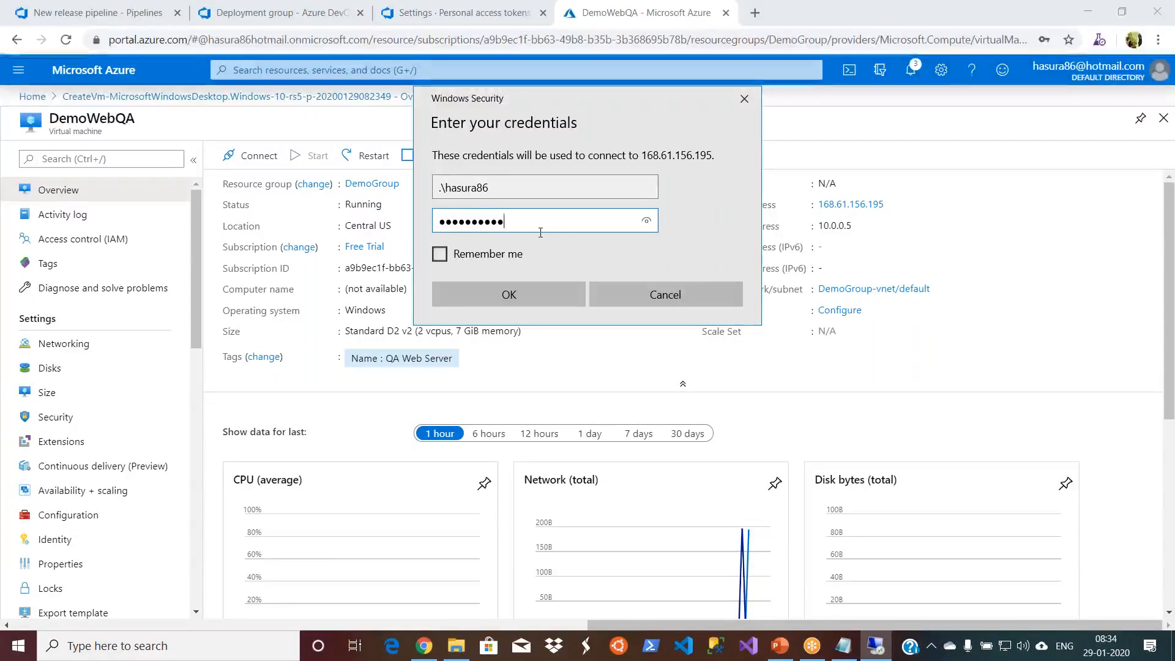
- Have the credentials remembered, submit them and connect despite the remote computer's certificate errors
left_click(433, 262)
left_click(439, 257)
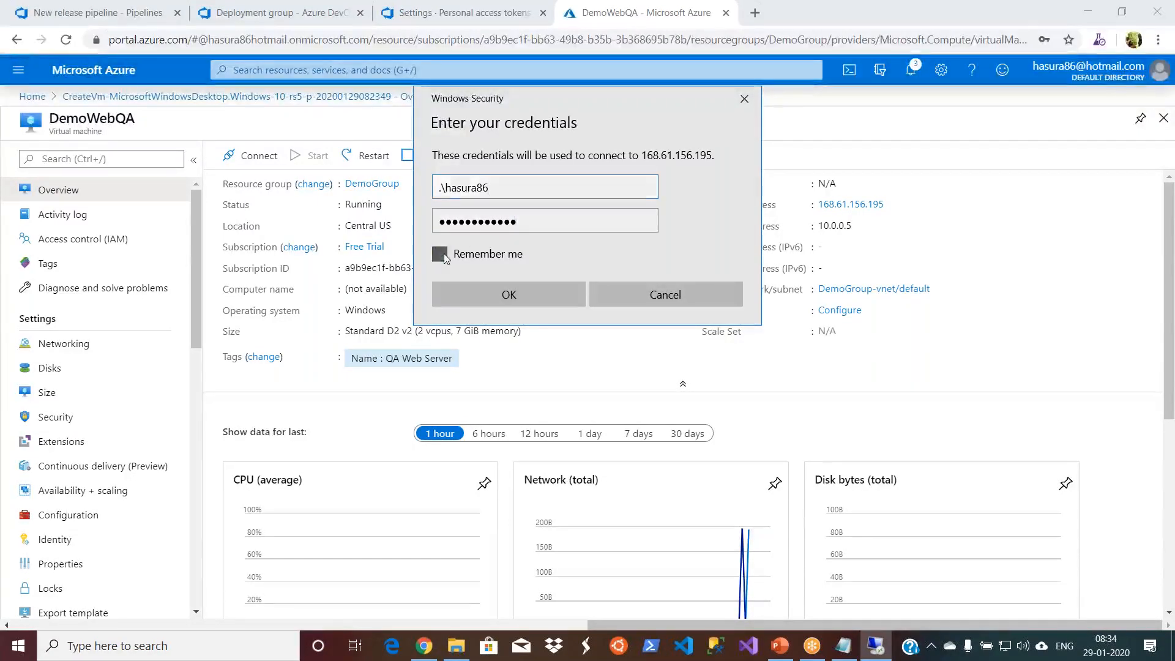
left_click(497, 296)
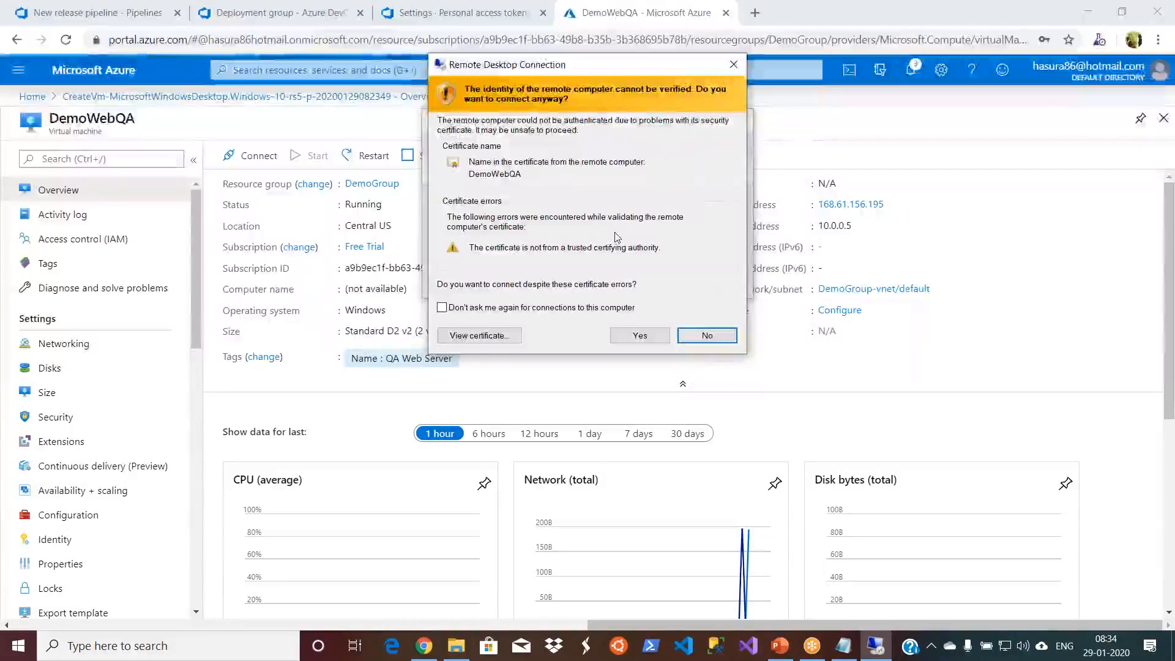
left_click(620, 333)
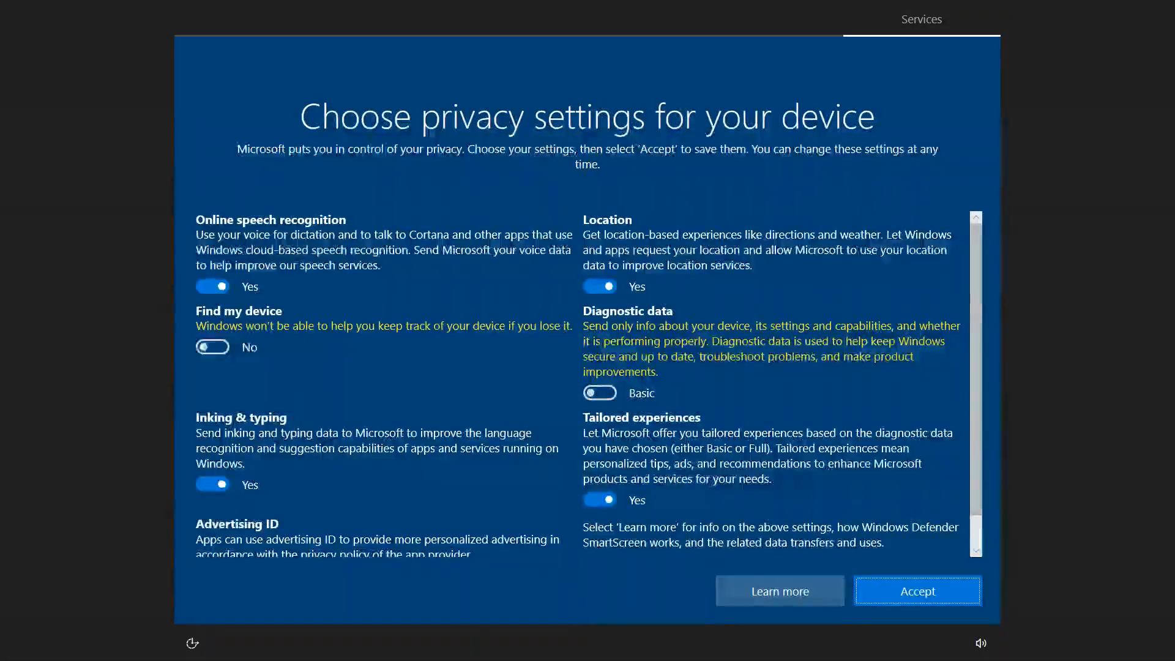
- Accept the default privacy settings and network discovery on the virtual machine, and close the Welcome to Windows browser window
left_click(884, 591)
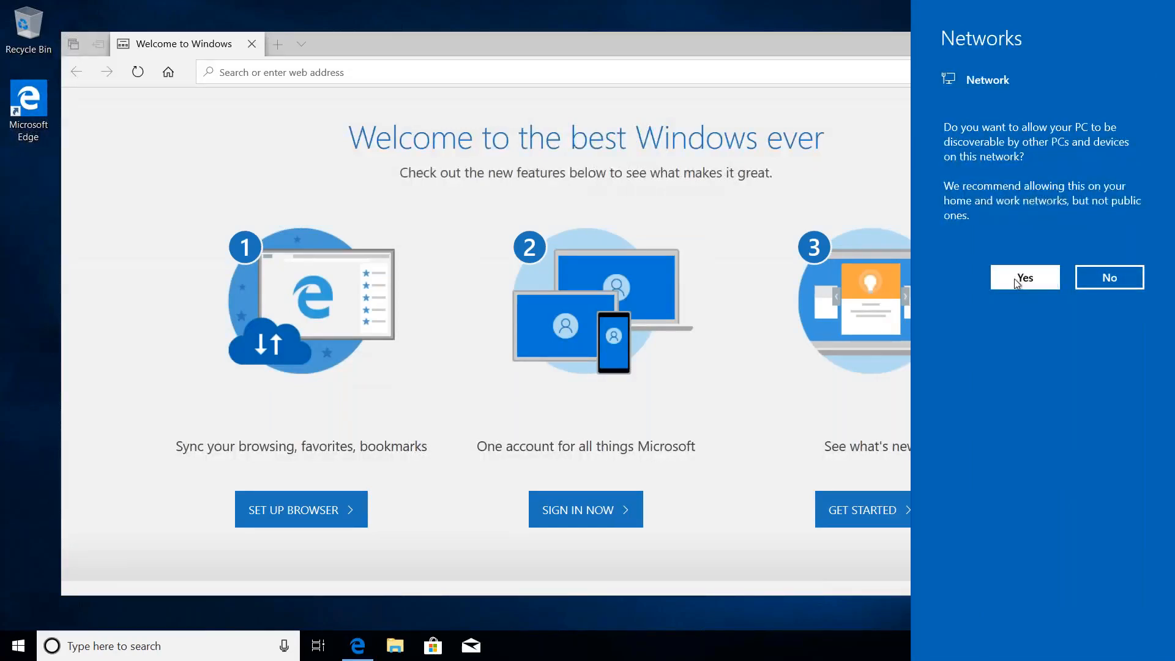
left_click(1036, 268)
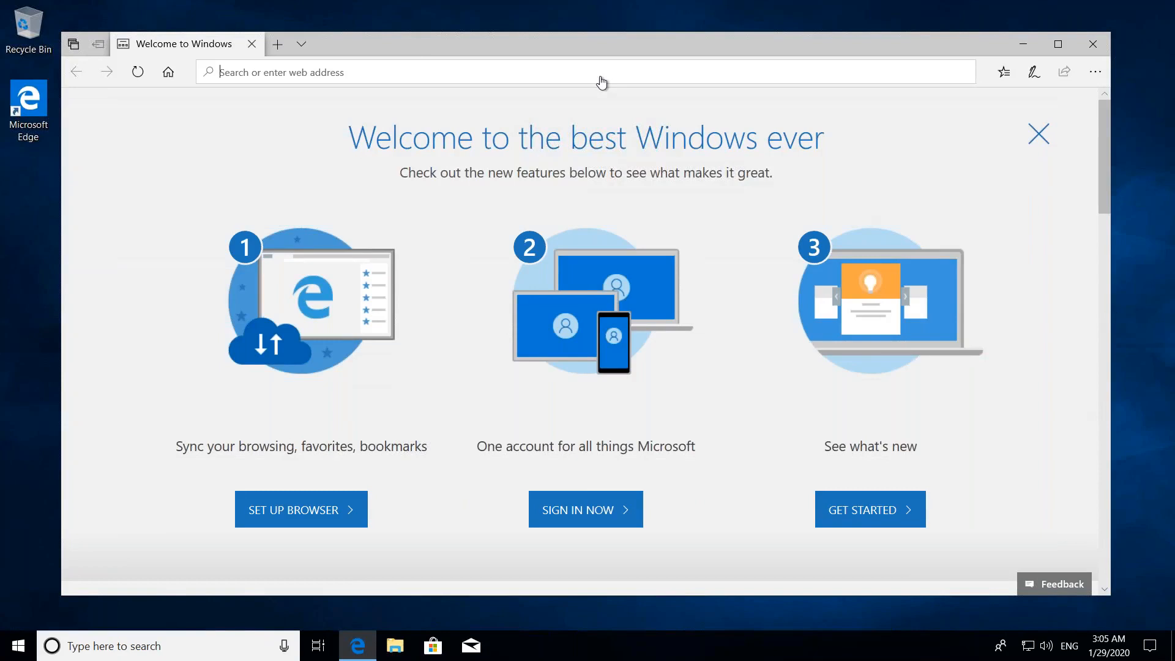
left_click_drag(402, 46, 398, 111)
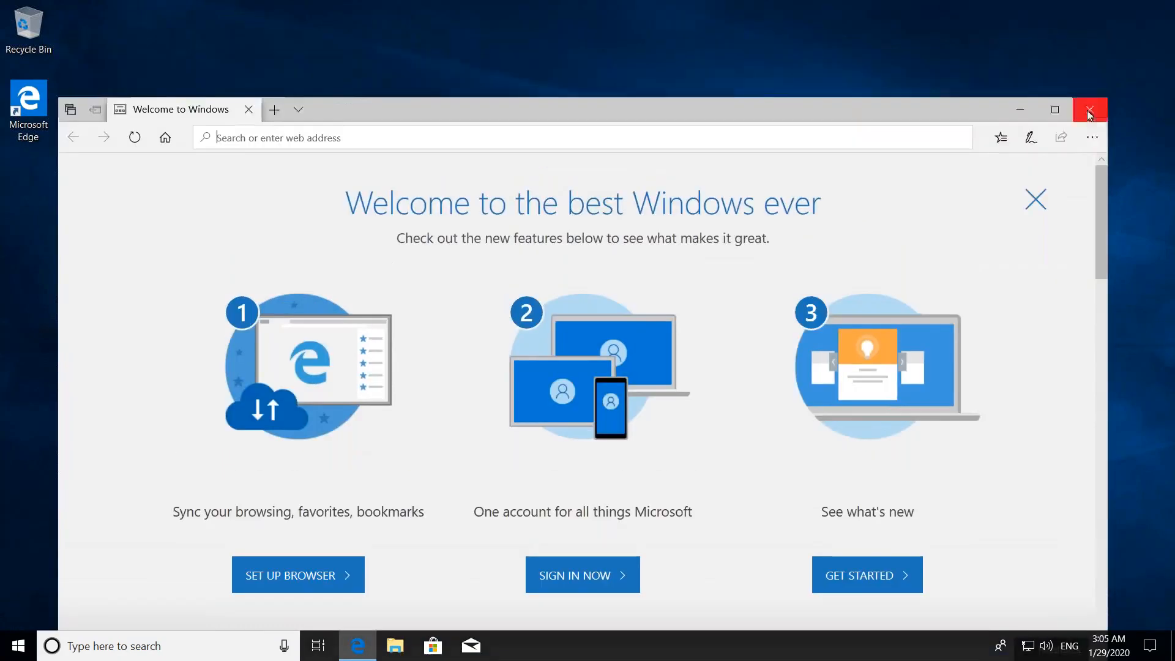
left_click(1090, 112)
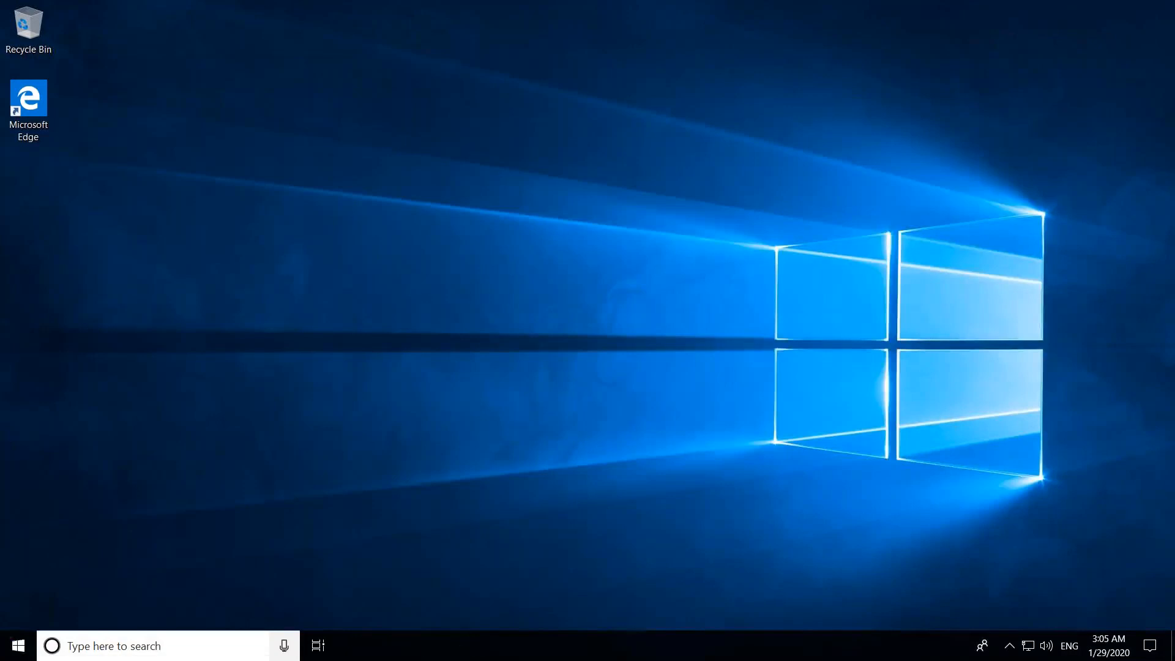
- Find Windows PowerShell on the virtual machine, run it as administrator and maximize its window
left_click(19, 645)
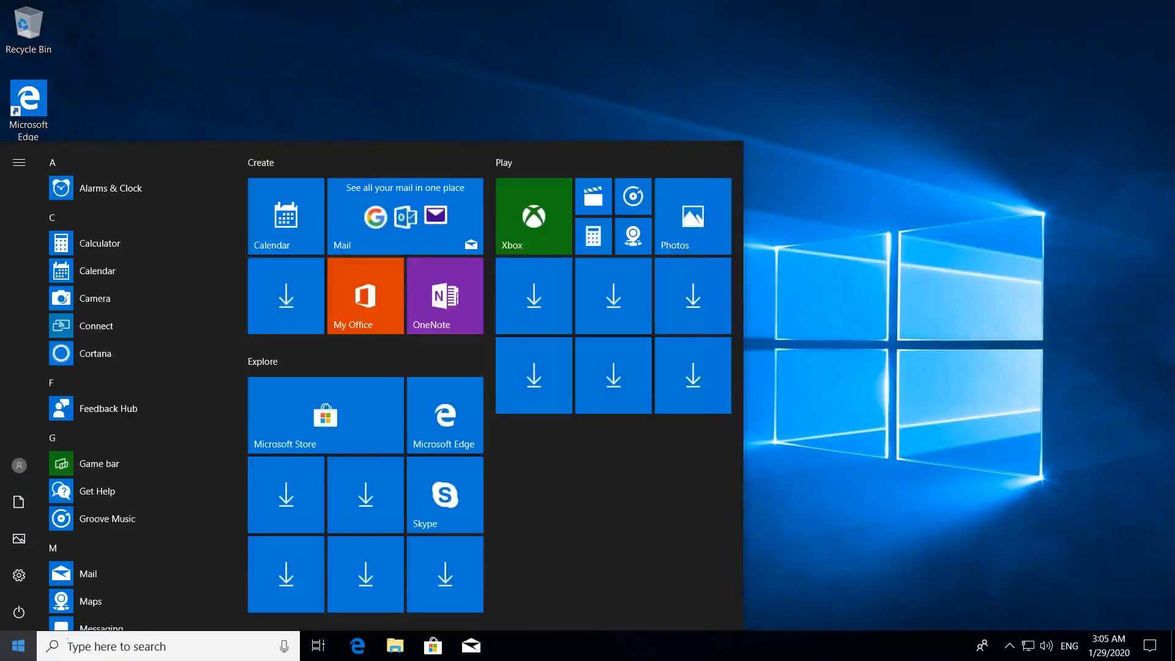
left_click(143, 642)
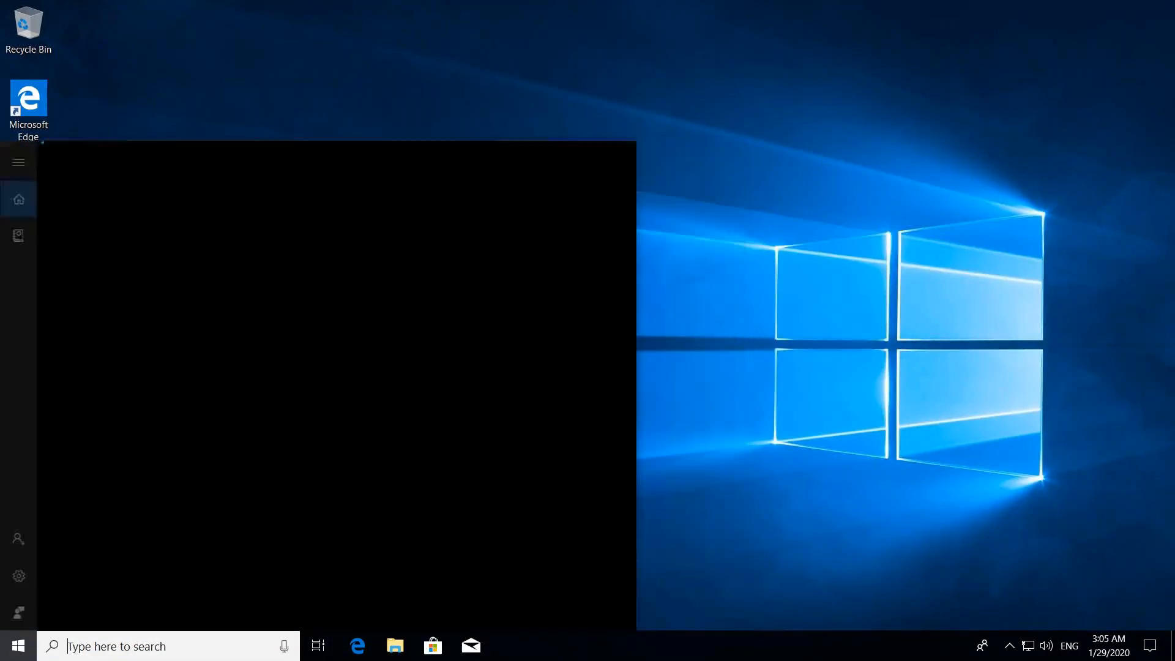
type("power")
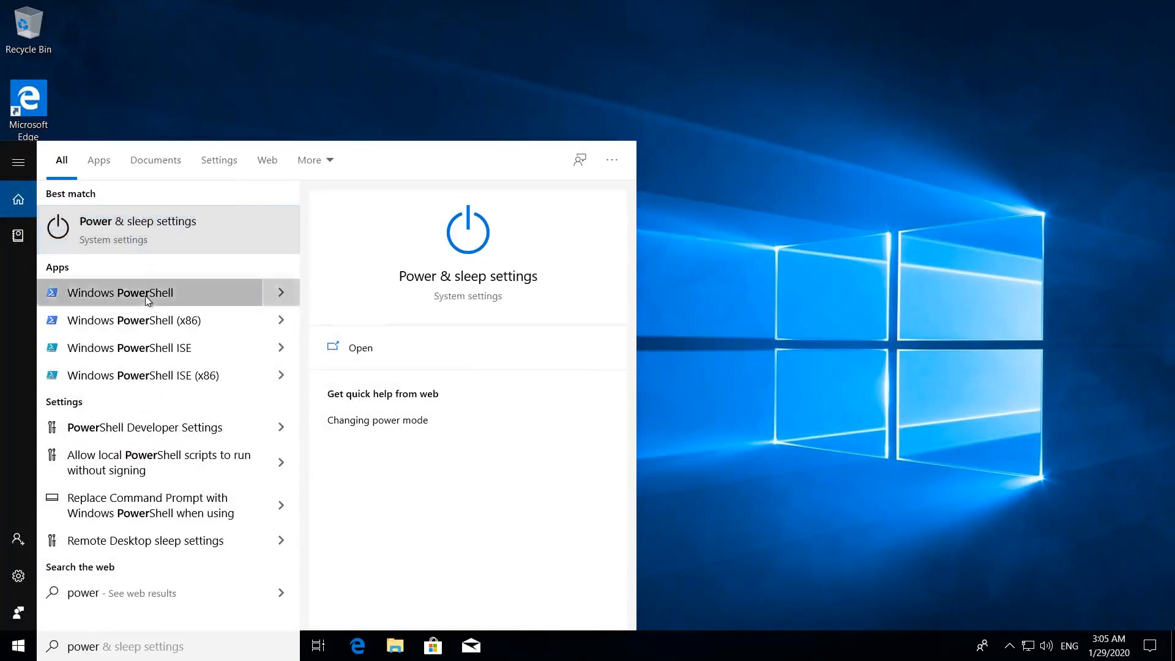
right_click(145, 297)
left_click(192, 314)
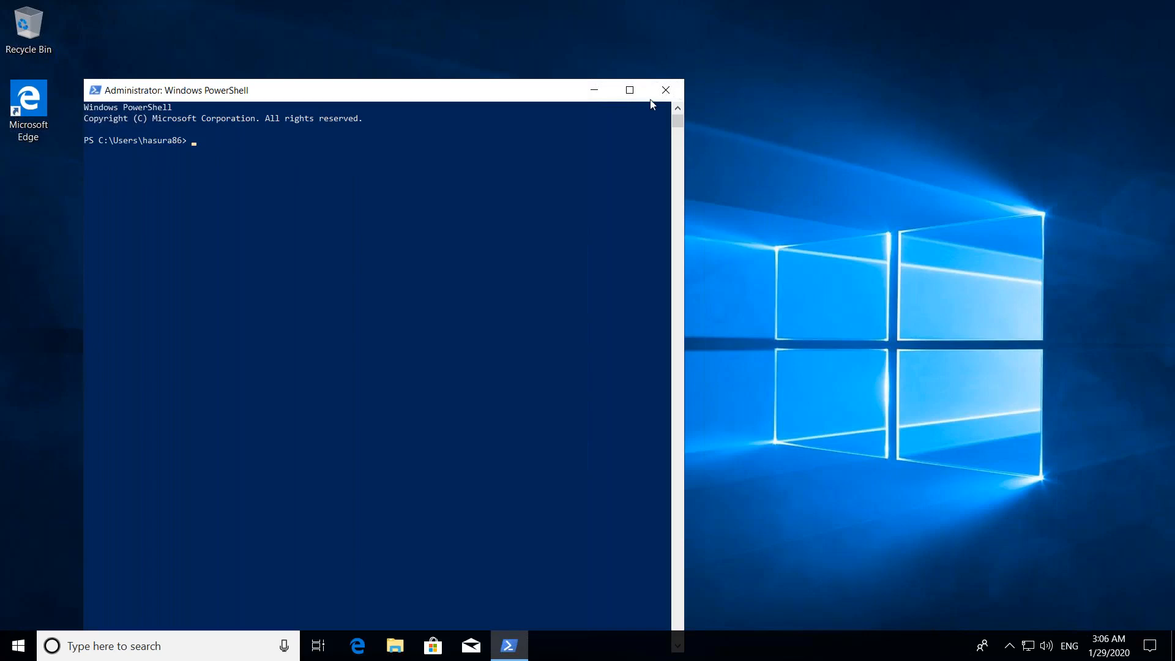
left_click(630, 90)
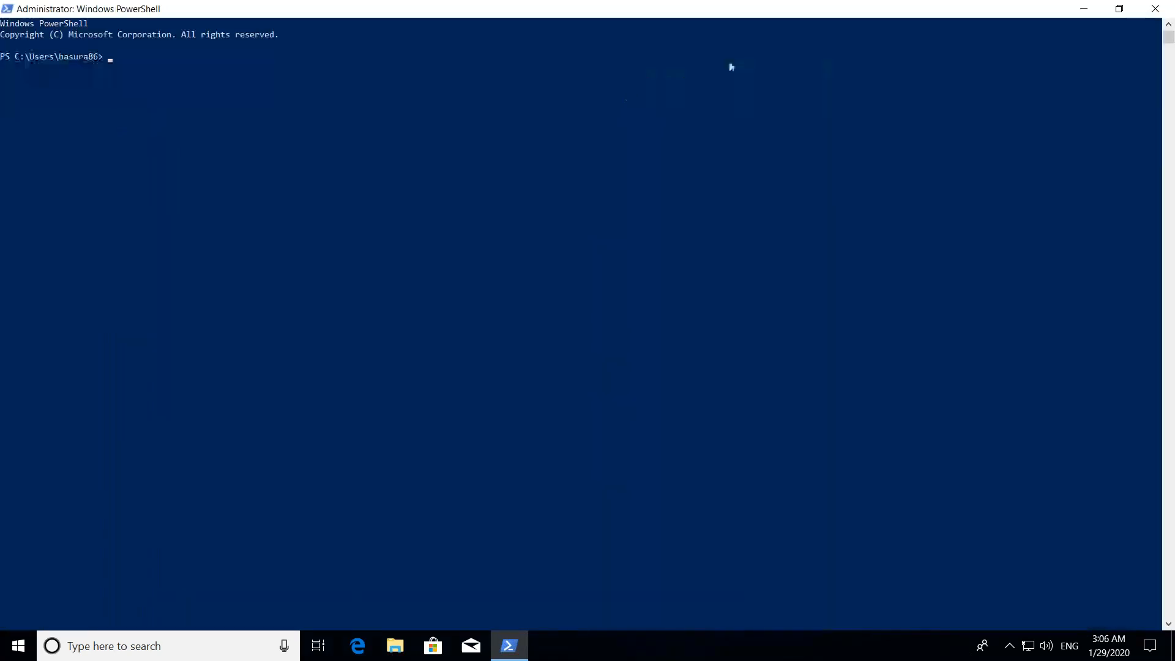
- Take the remote session out of full screen and copy the DemoDeploymentQA registration script from Azure DevOps in the browser
mouse_move(795, 3)
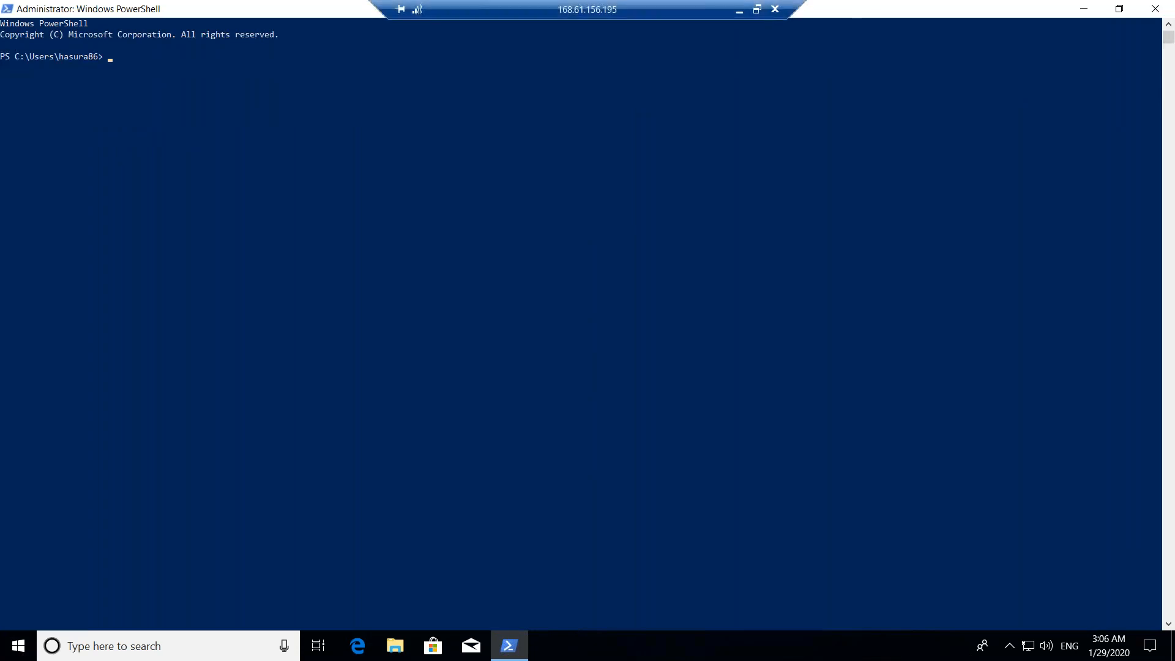
left_click(758, 10)
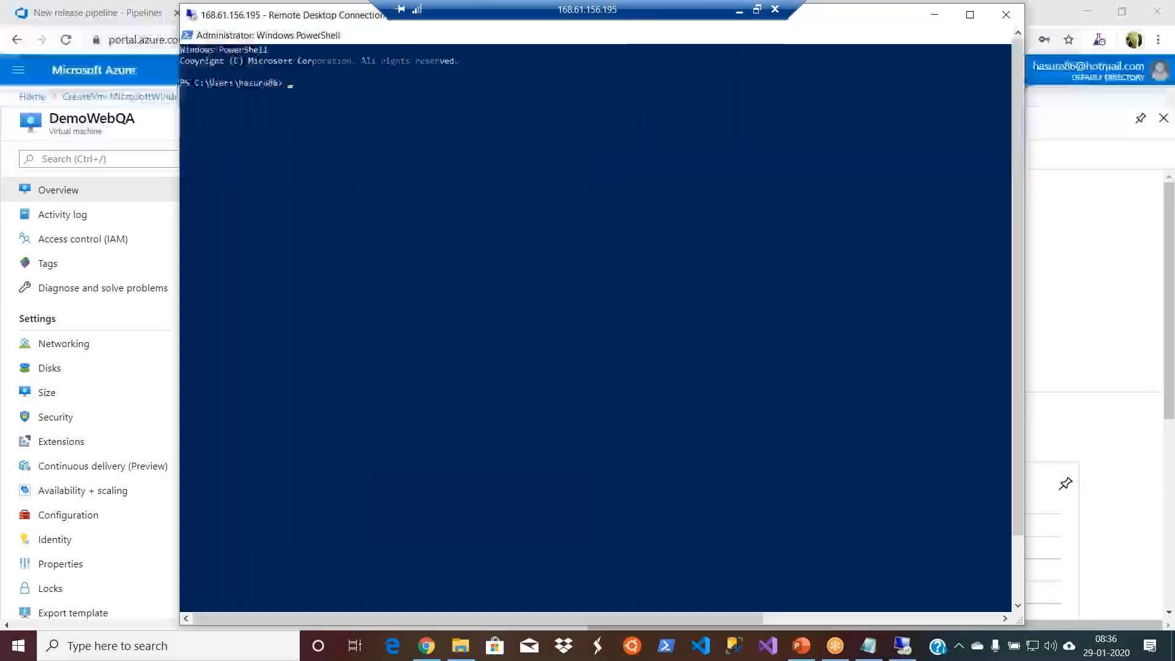
left_click(1095, 226)
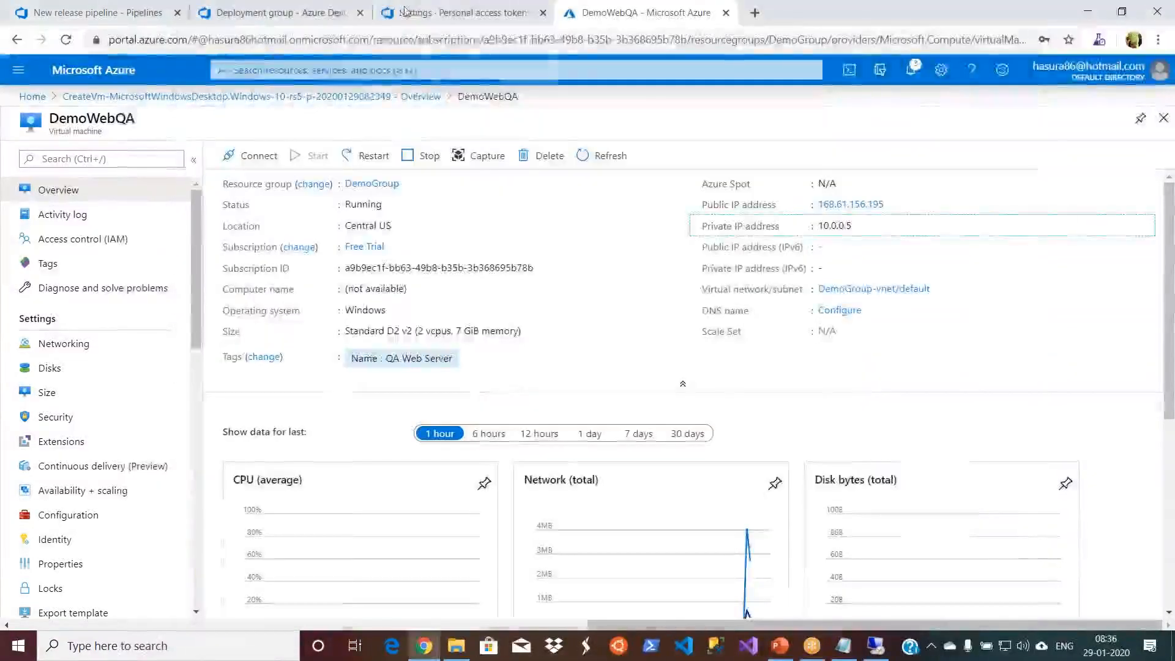
left_click(288, 12)
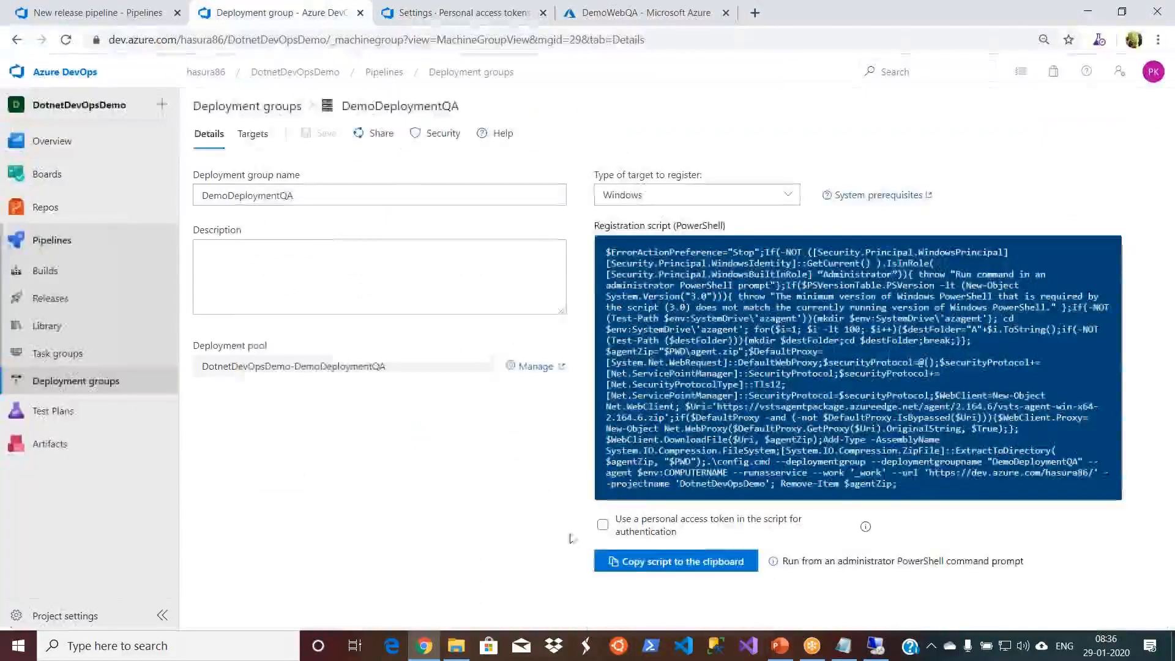
left_click(642, 564)
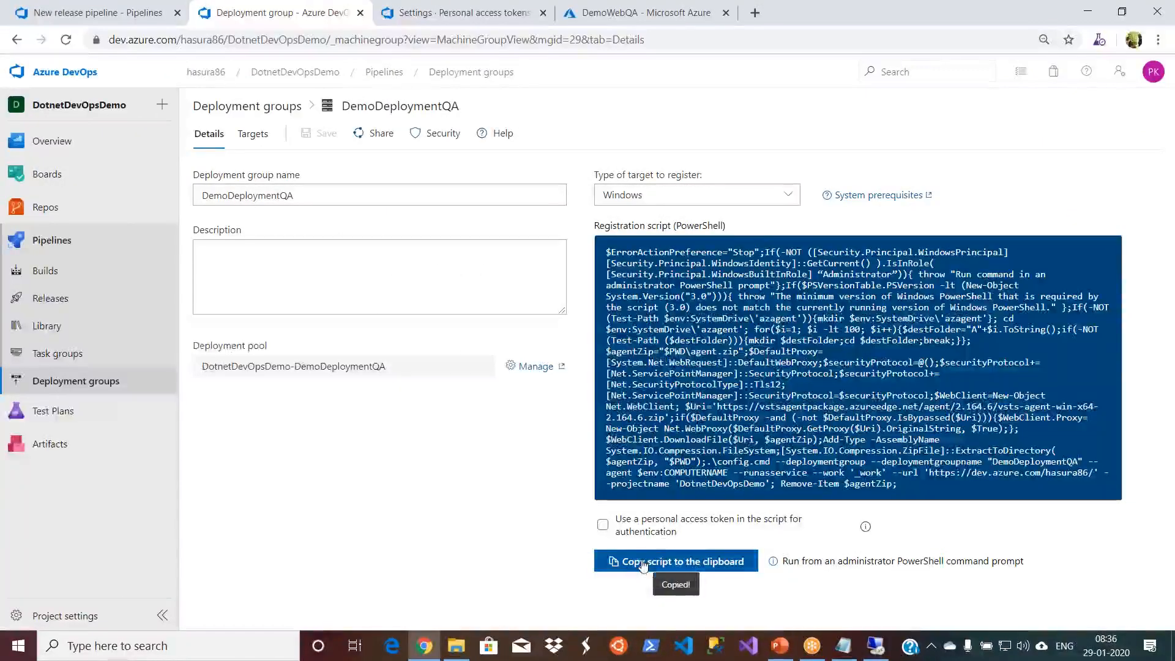
- Return to the remote session and run the copied registration script in the administrator PowerShell
left_click(877, 647)
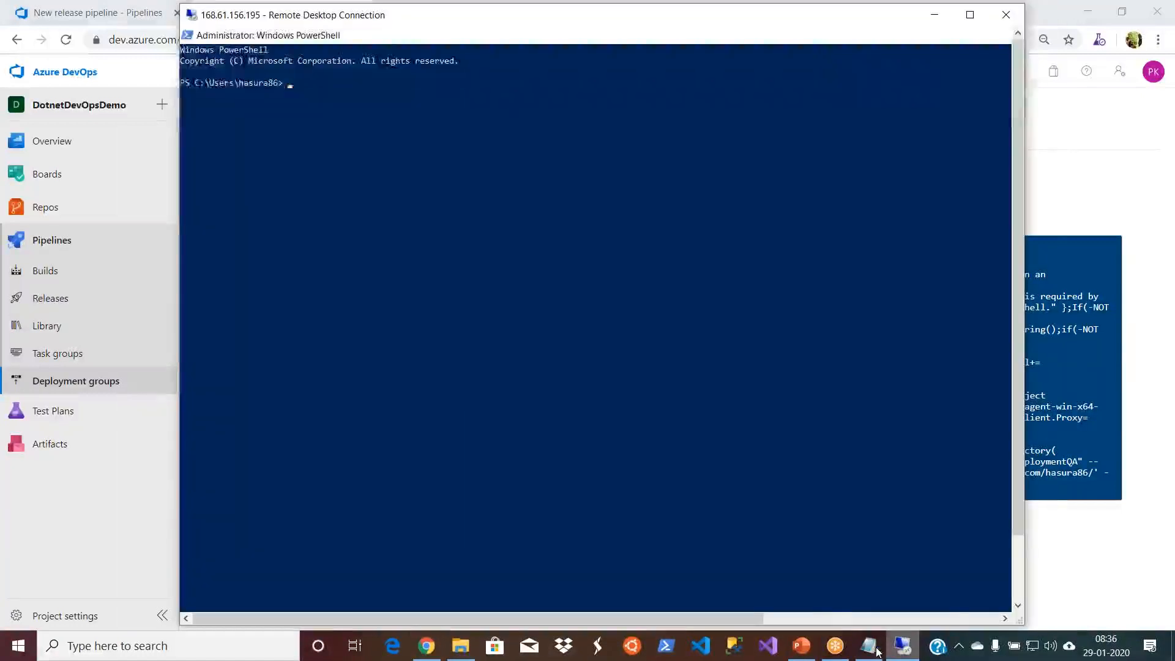
right_click(447, 197)
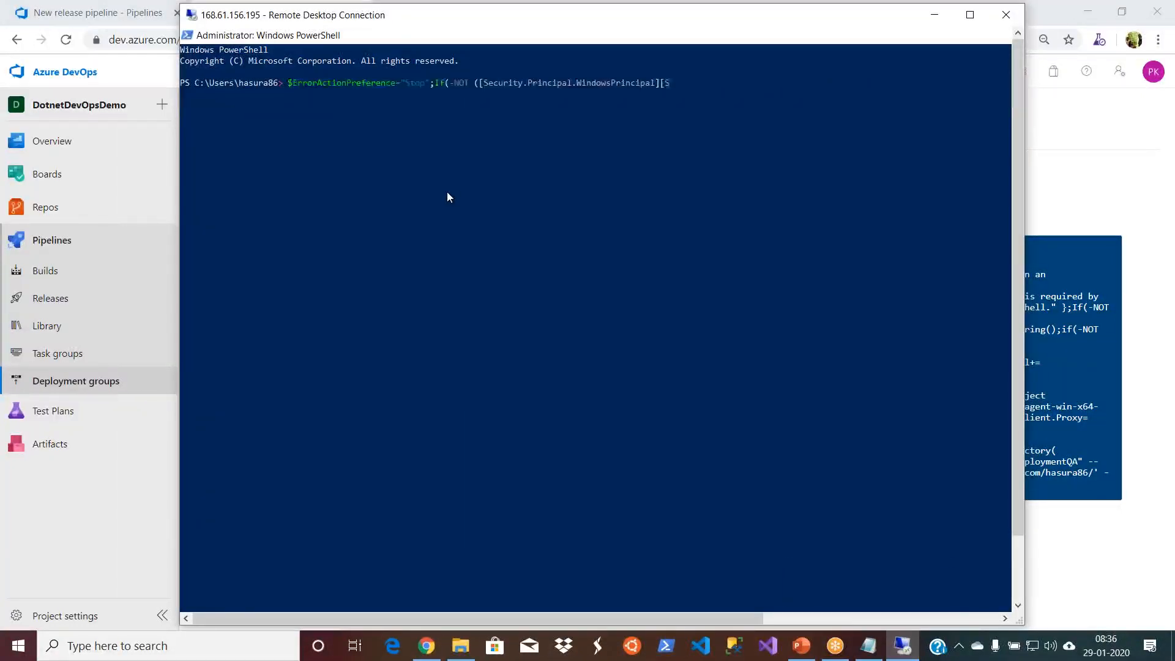
key("Return")
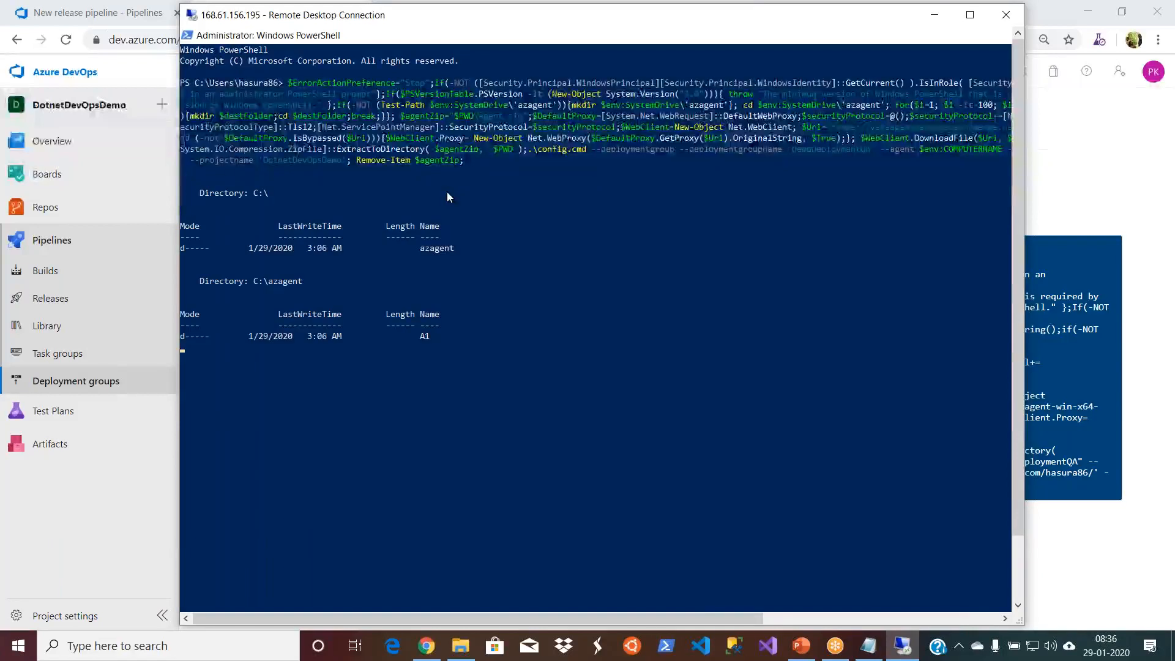
- Switch to the Notepad document and copy the stored personal access token
left_click(869, 647)
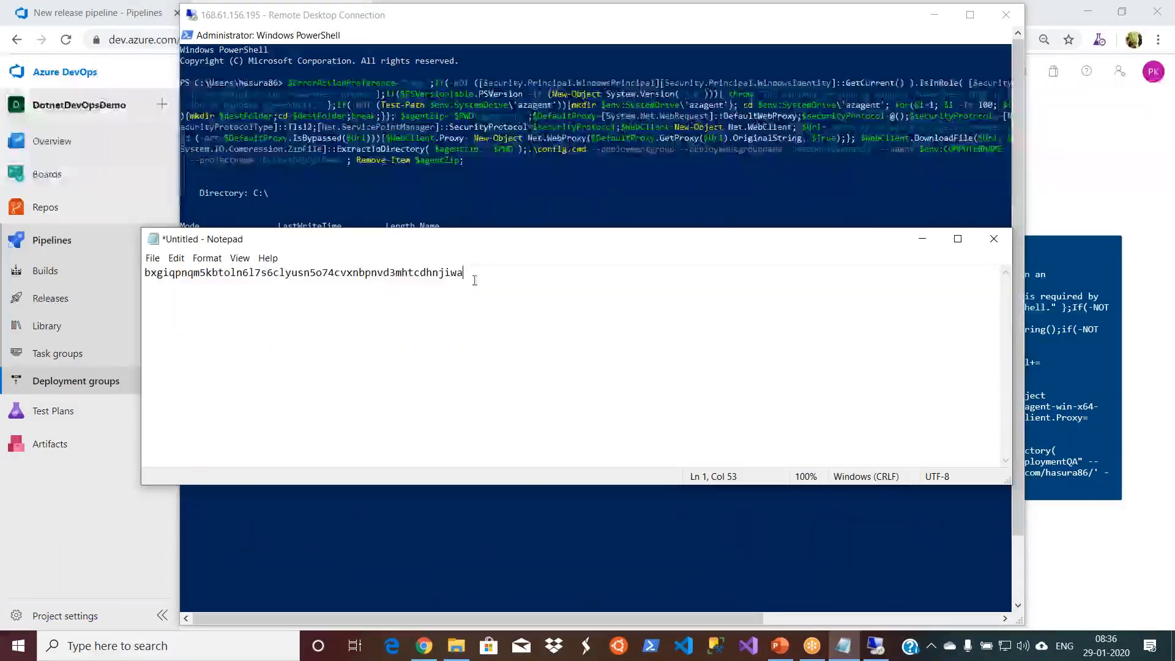
left_click_drag(472, 271, 144, 274)
right_click(166, 279)
left_click(215, 321)
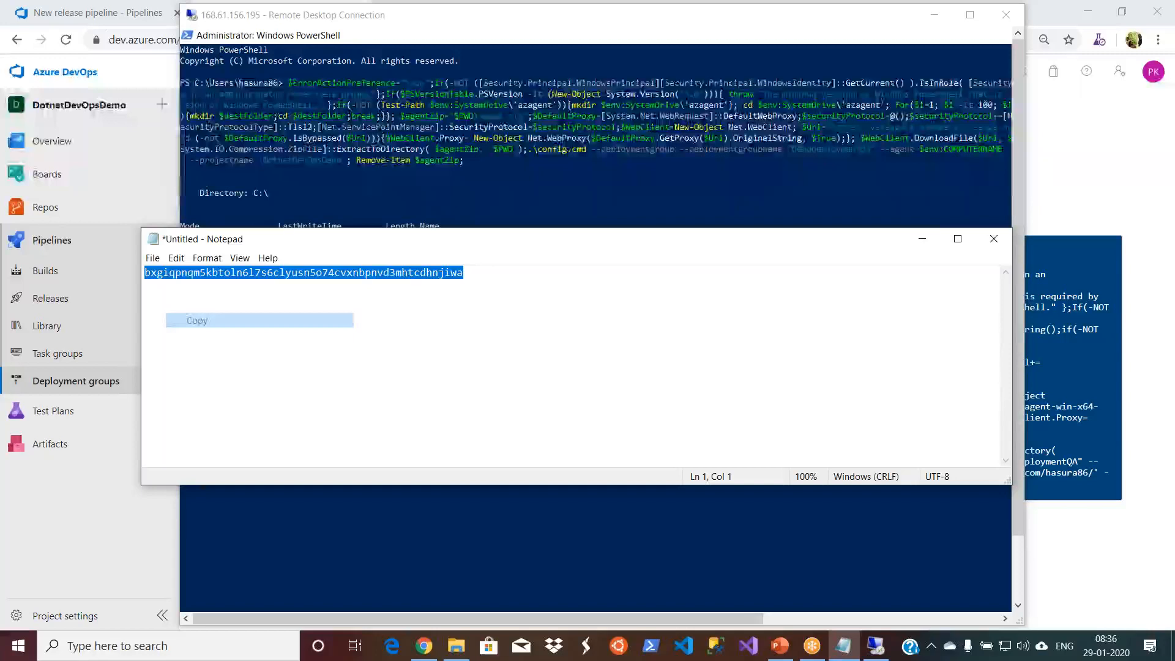
- Return to the full-screen remote session, open Notepad on the virtual machine and paste the personal access token into it
left_click(921, 239)
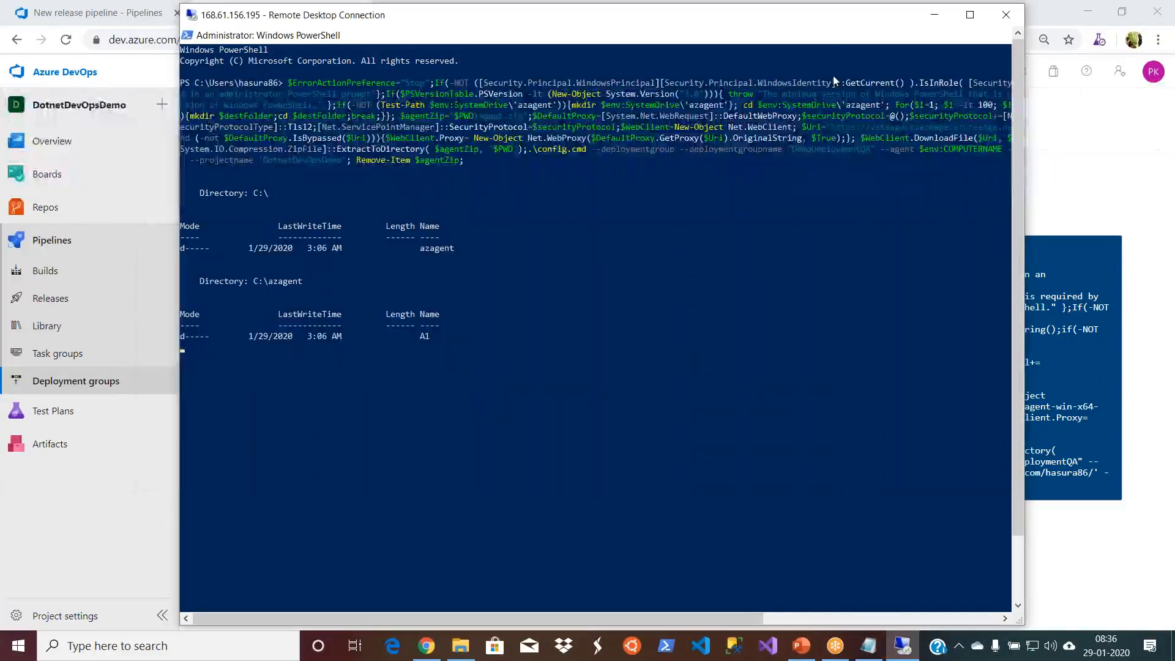
double_click(819, 21)
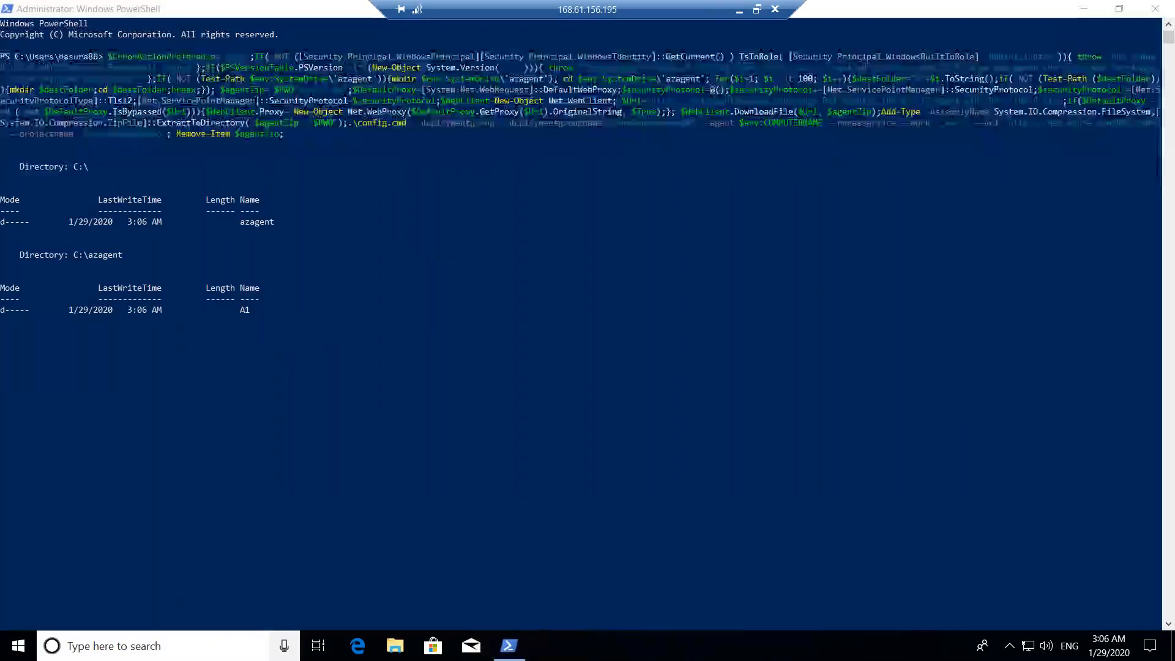
left_click(98, 647)
type("notepad")
key("Return")
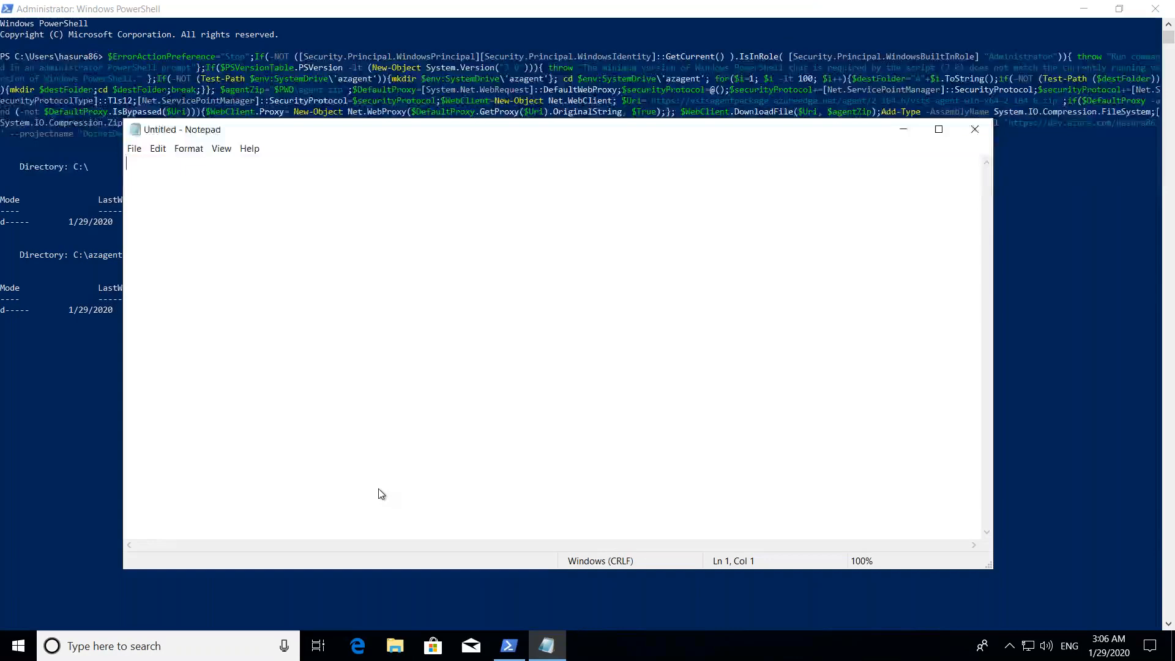
key("ctrl+v")
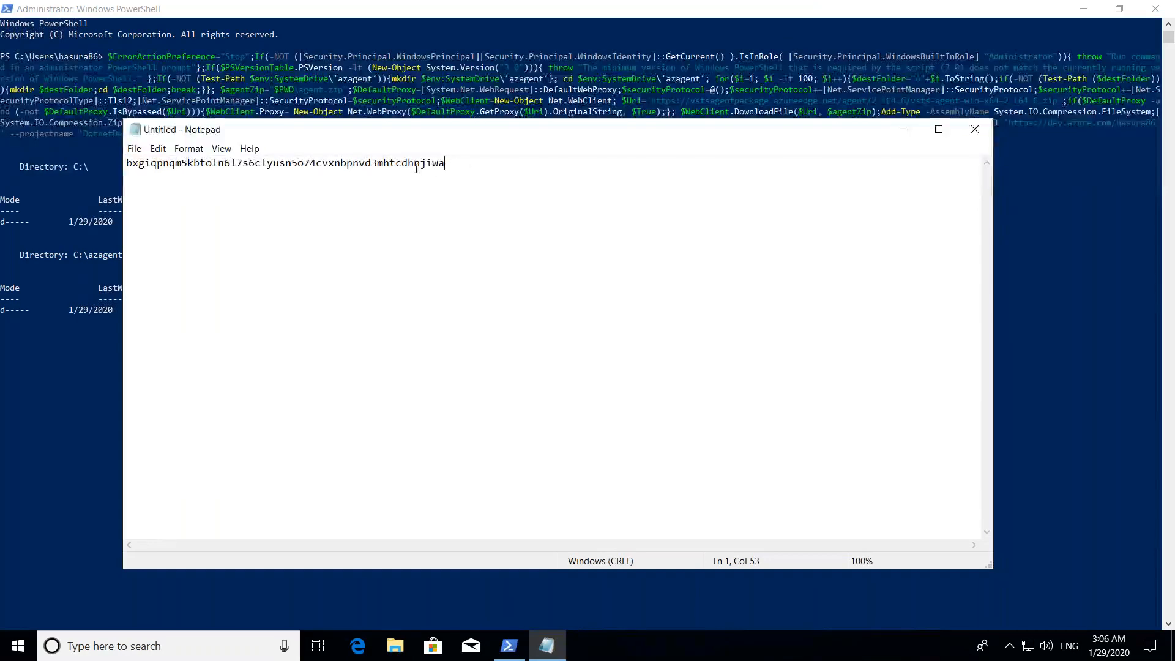
- Copy the personal access token from the virtual machine's Notepad and minimize that window to get back to PowerShell
left_click_drag(463, 167, 163, 169)
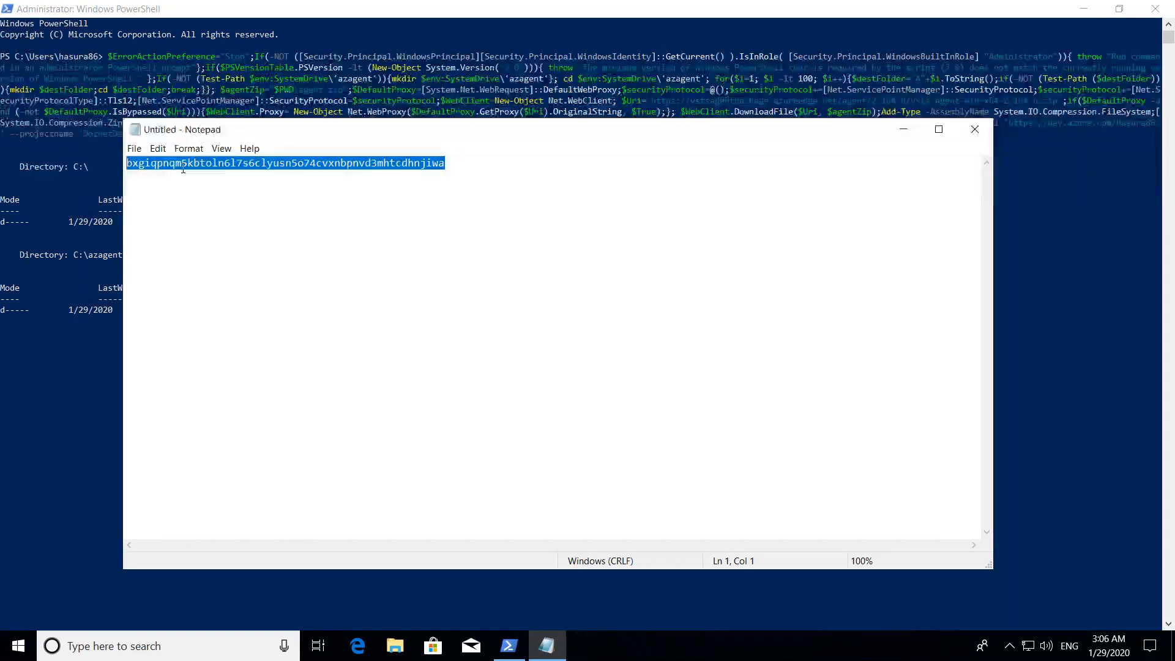
right_click(183, 169)
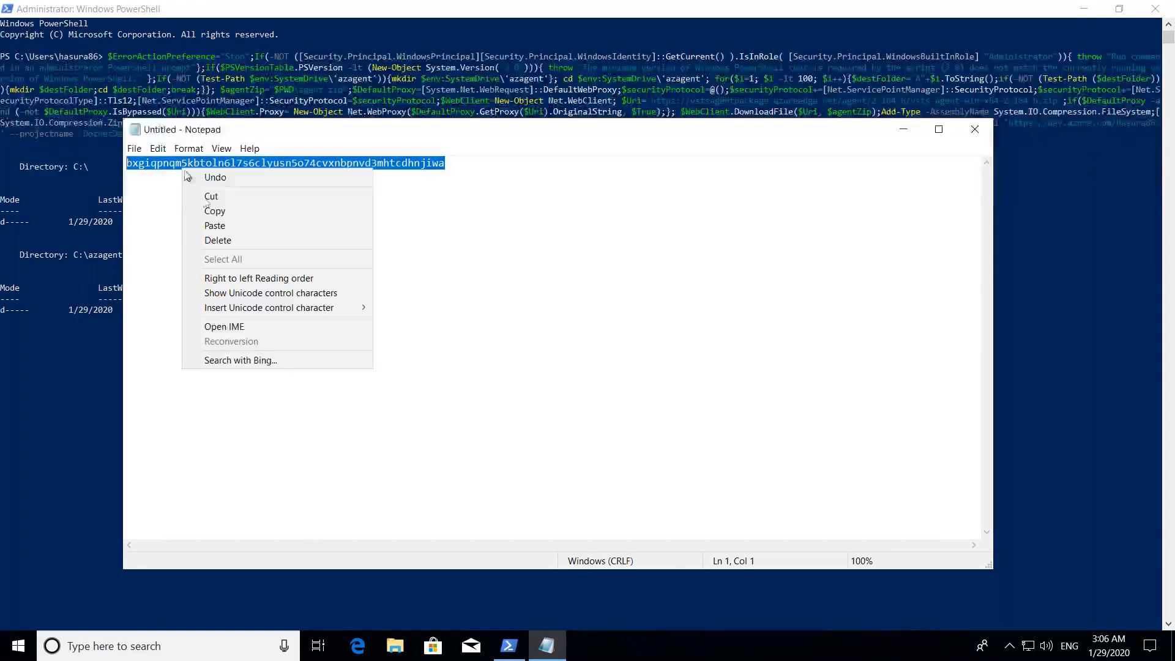
left_click(219, 212)
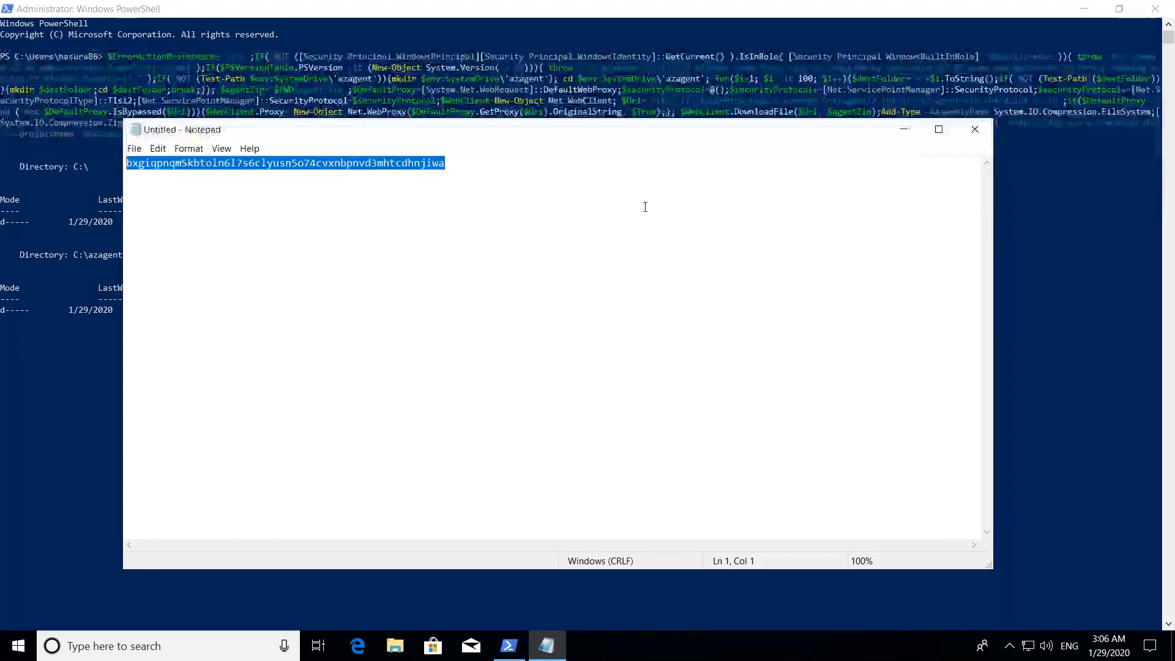
left_click(905, 131)
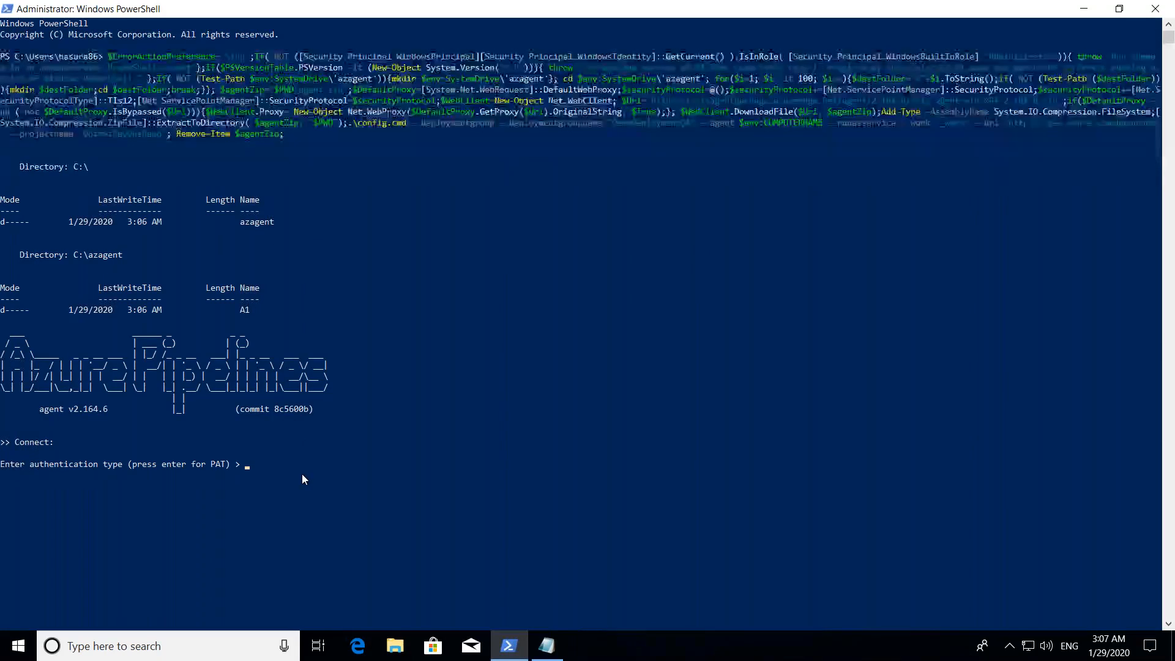
- Configure the agent with PAT authentication, the copied personal access token, no deployment group tags and the default NT AUTHORITY\SYSTEM service account
key("Return")
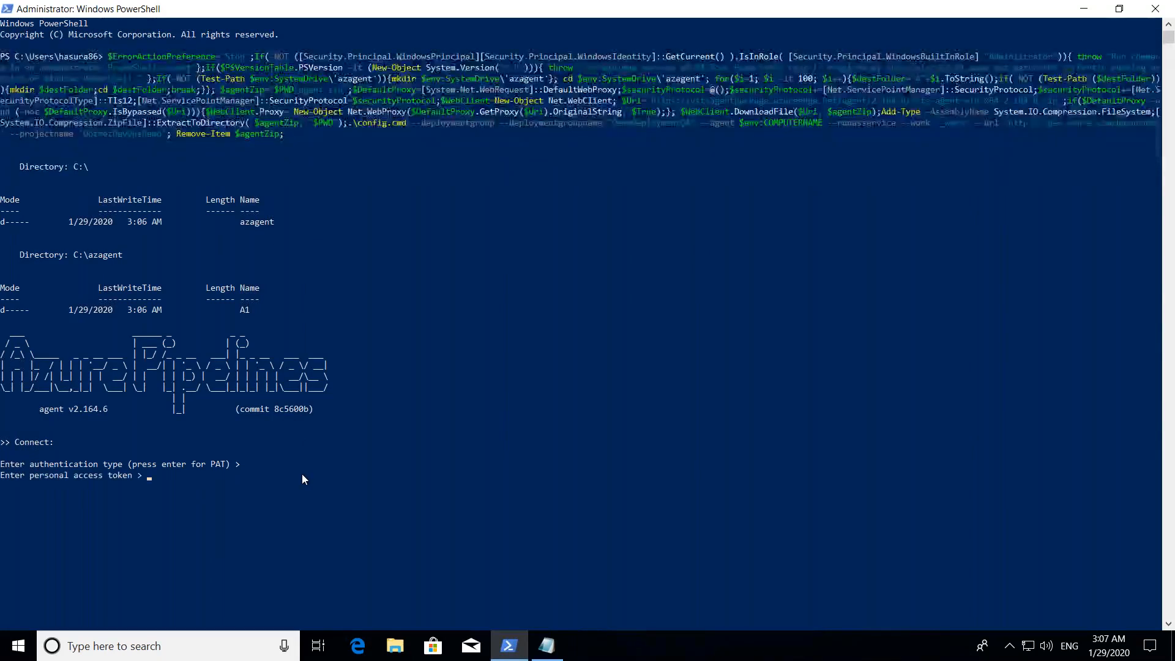
right_click(160, 477)
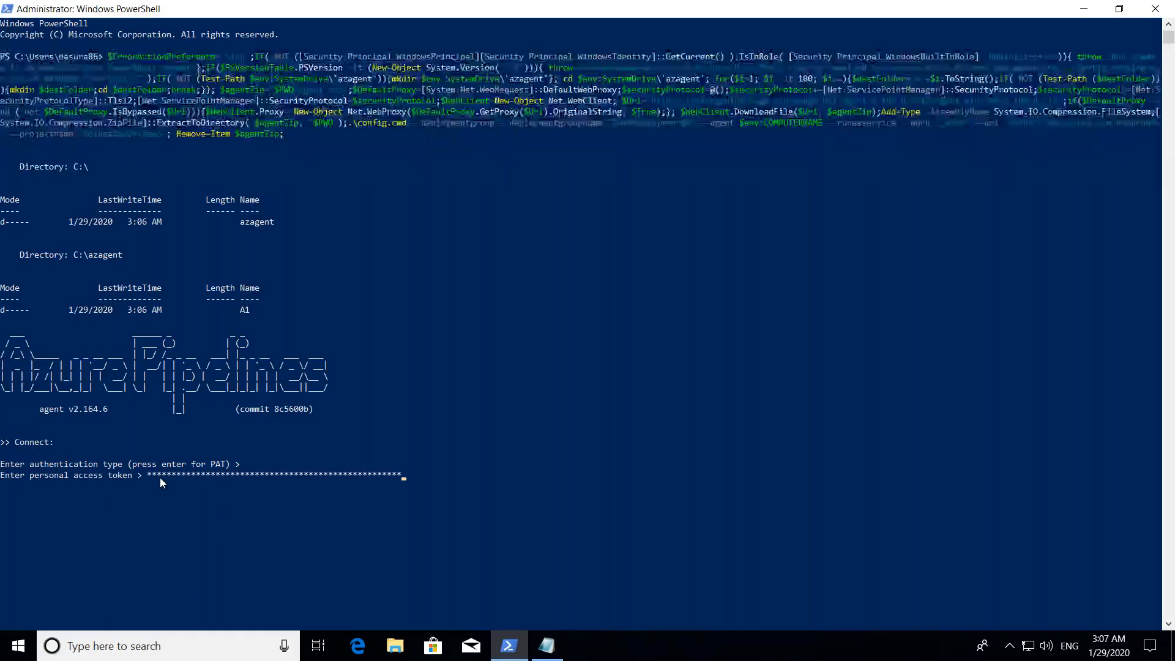
key("Return")
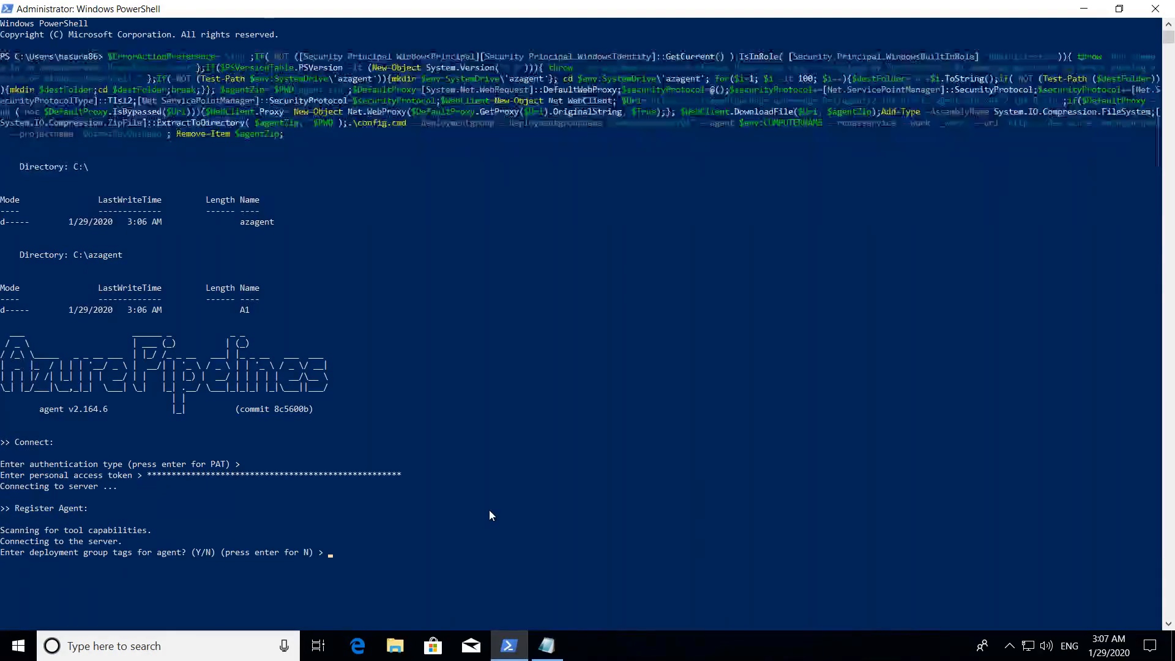
key("Return")
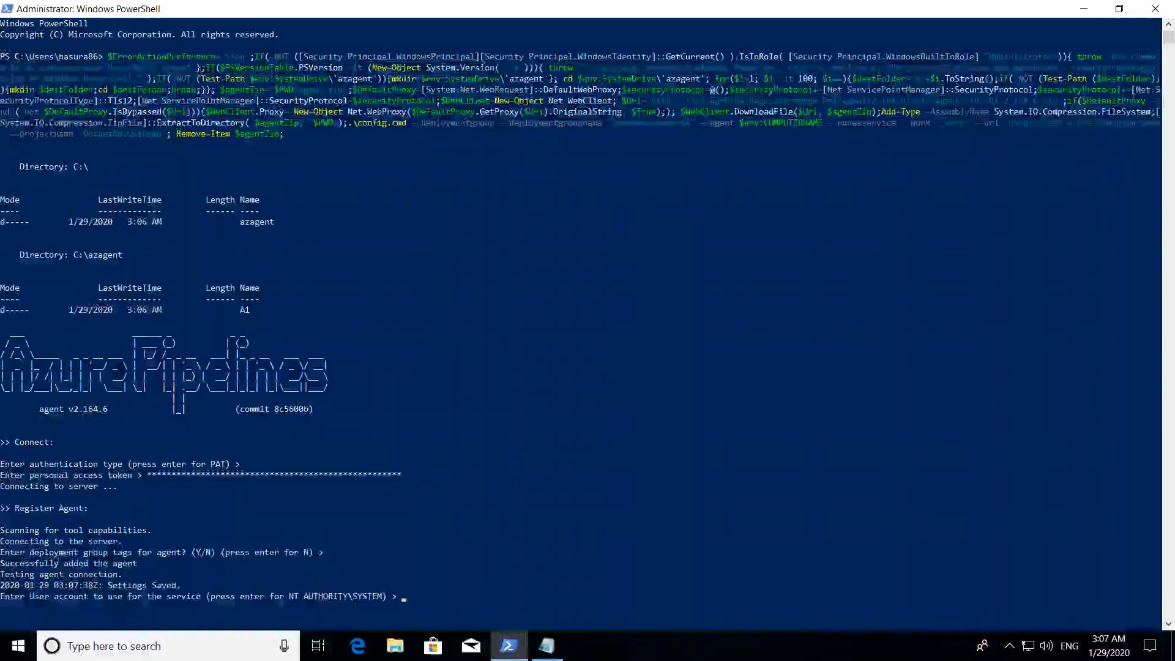
key("Return")
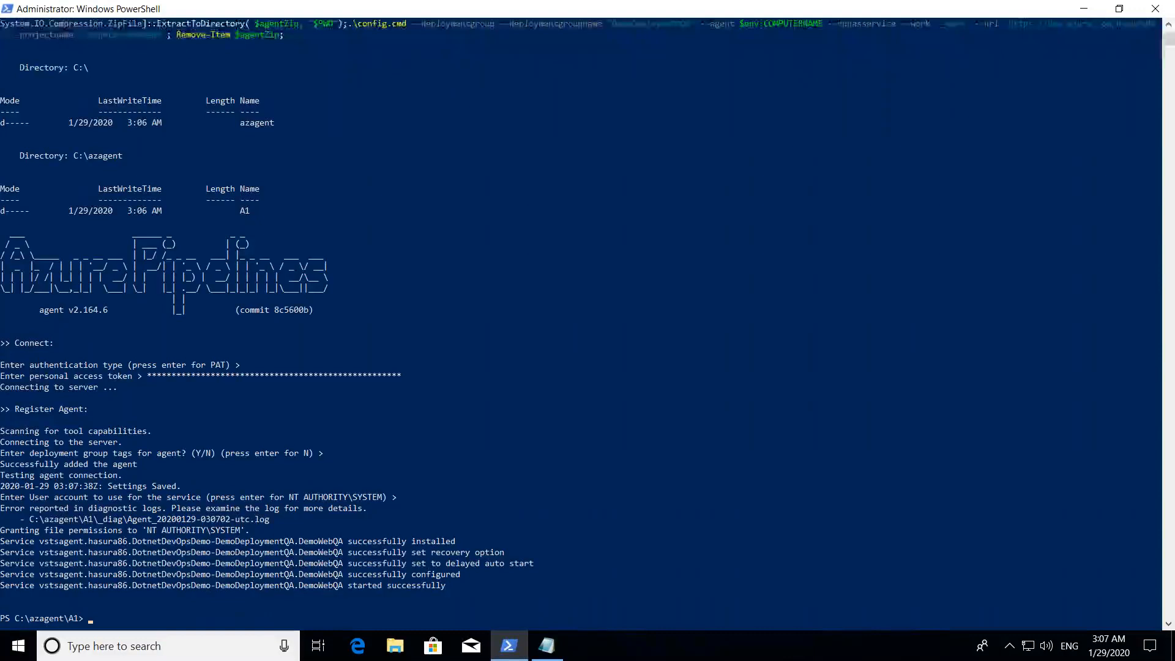
- Take the remote session out of full screen and check the targets of the DemoDeploymentQA deployment group in the browser
mouse_move(696, 1)
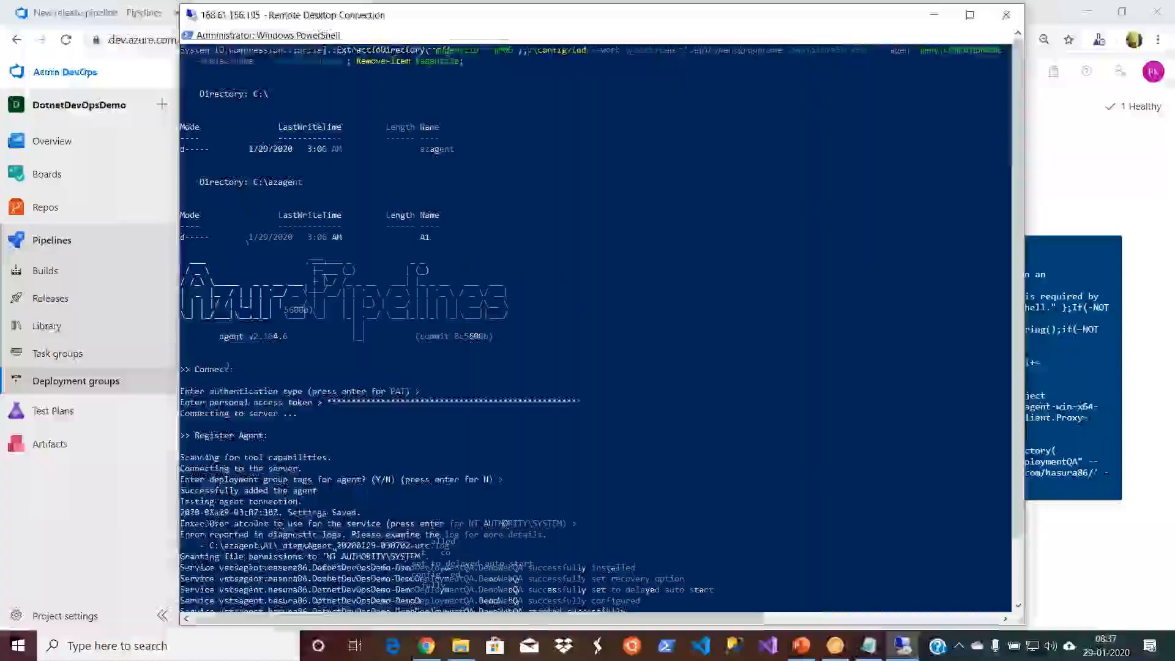
double_click(786, 11)
left_click_drag(789, 18, 762, 98)
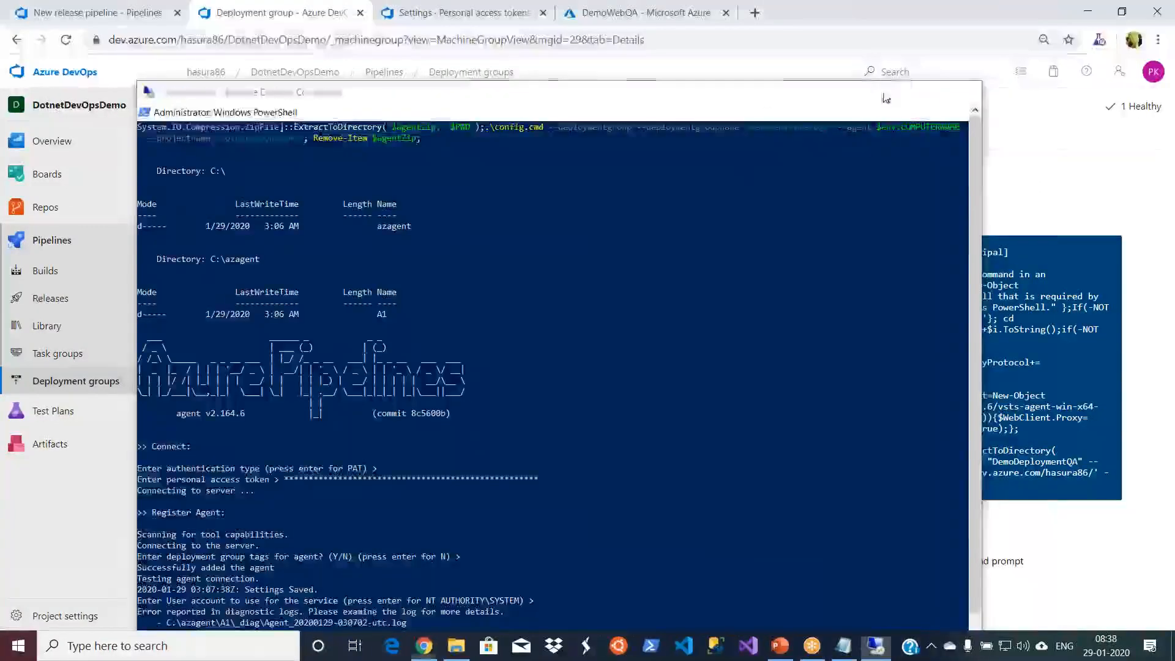
left_click(892, 92)
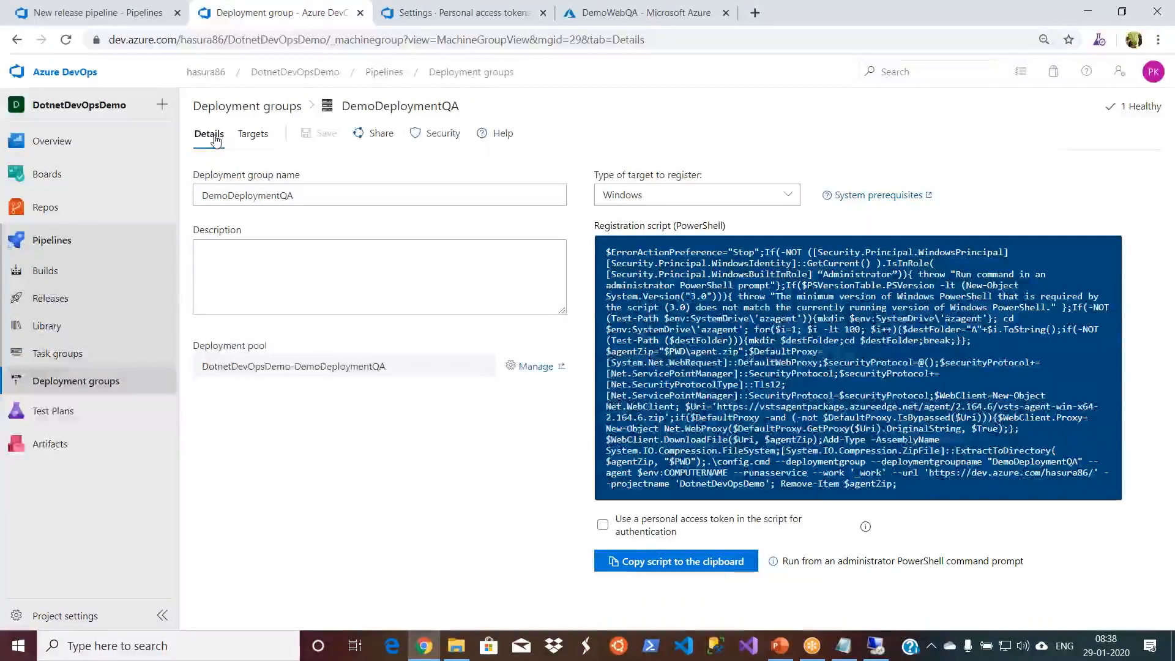
left_click(262, 139)
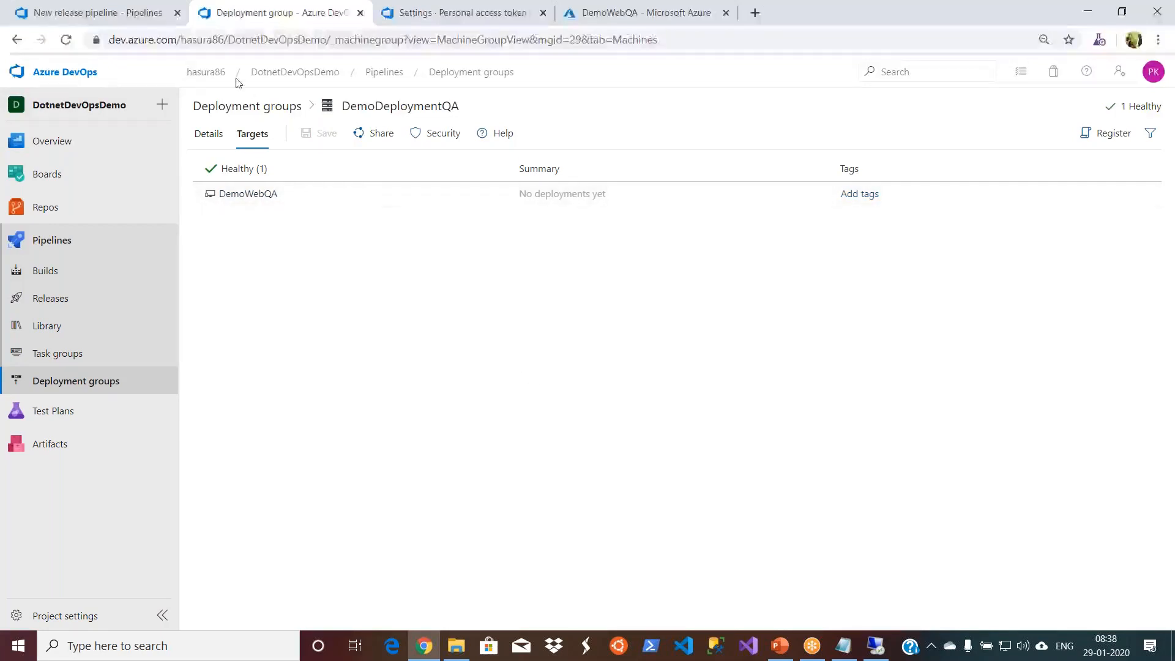
- In the release pipeline, refresh the deployment groups of the QA stage's IIS Deployment job and assign DemoDeploymentQA
left_click(206, 73)
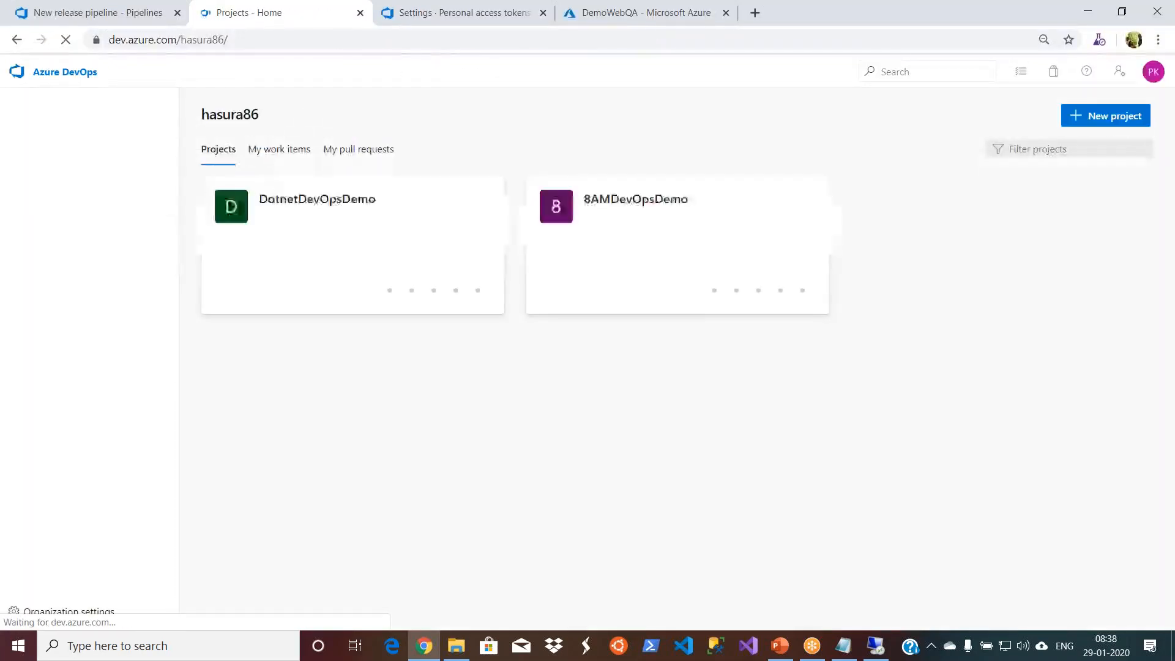
left_click(117, 13)
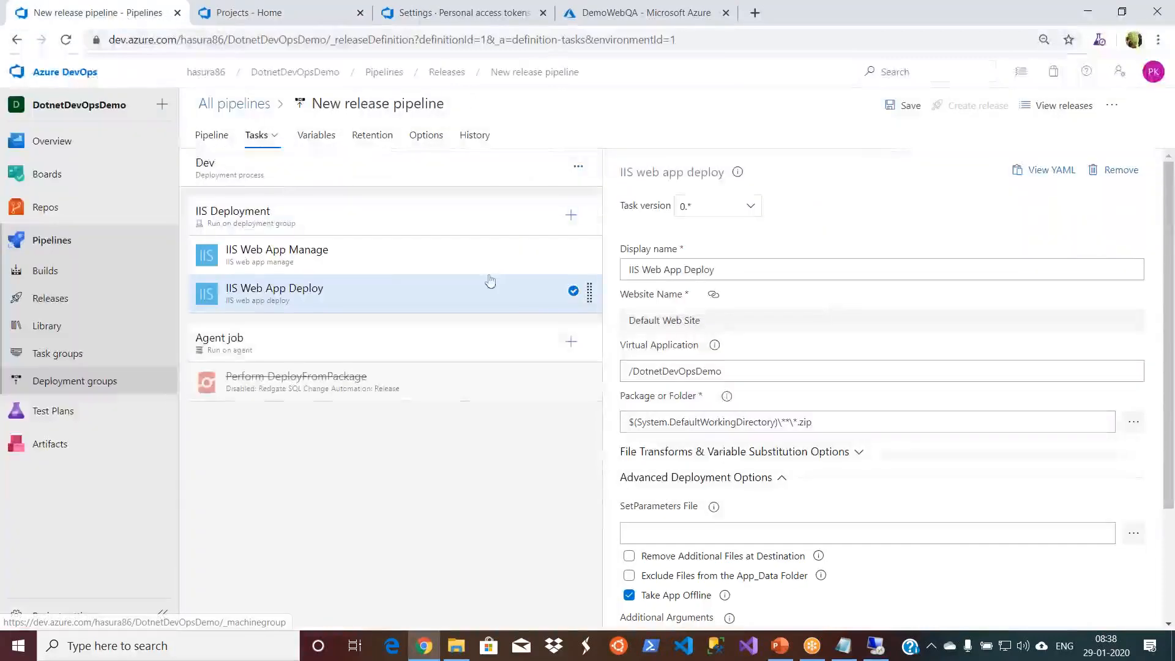
left_click(218, 137)
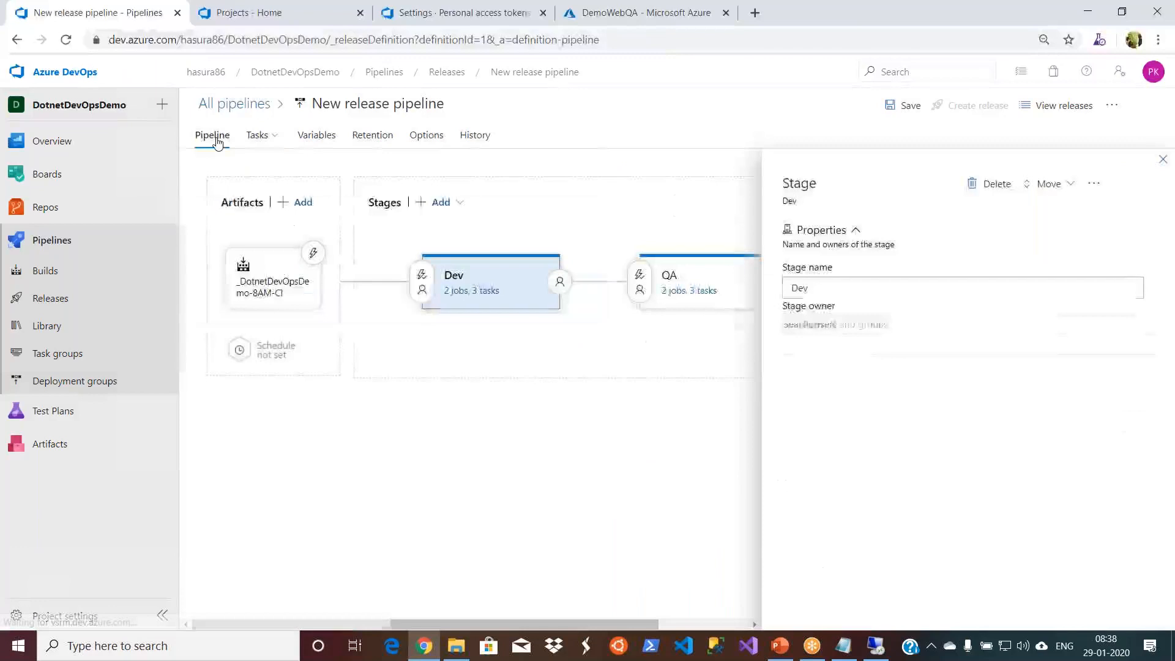
left_click(682, 293)
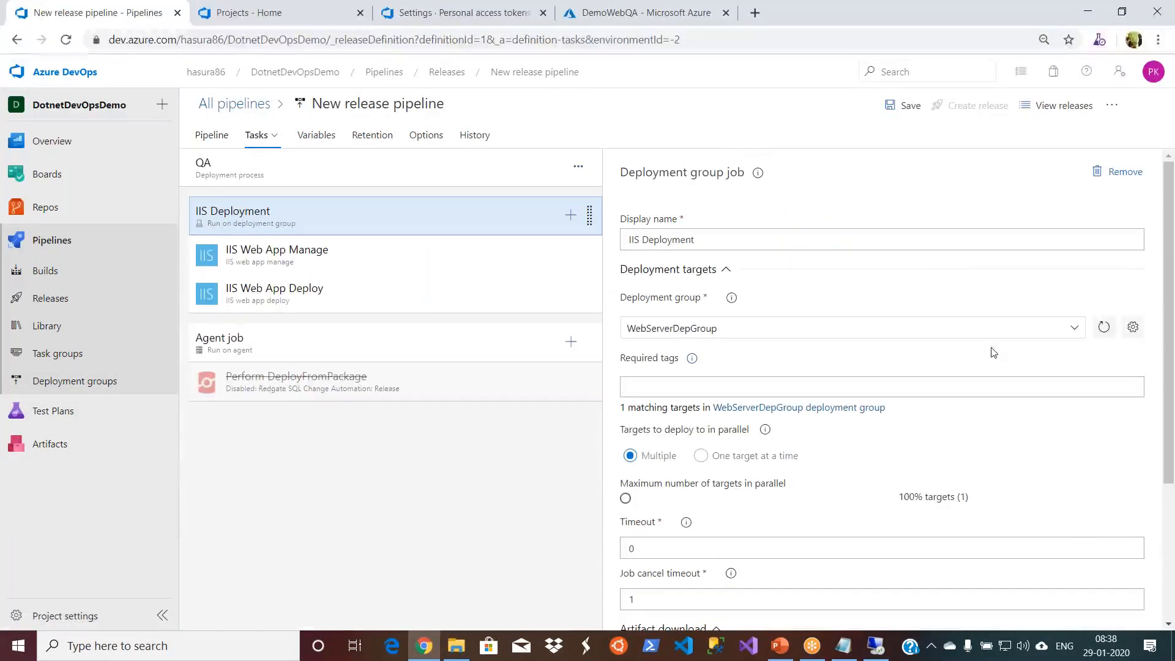
left_click(1069, 330)
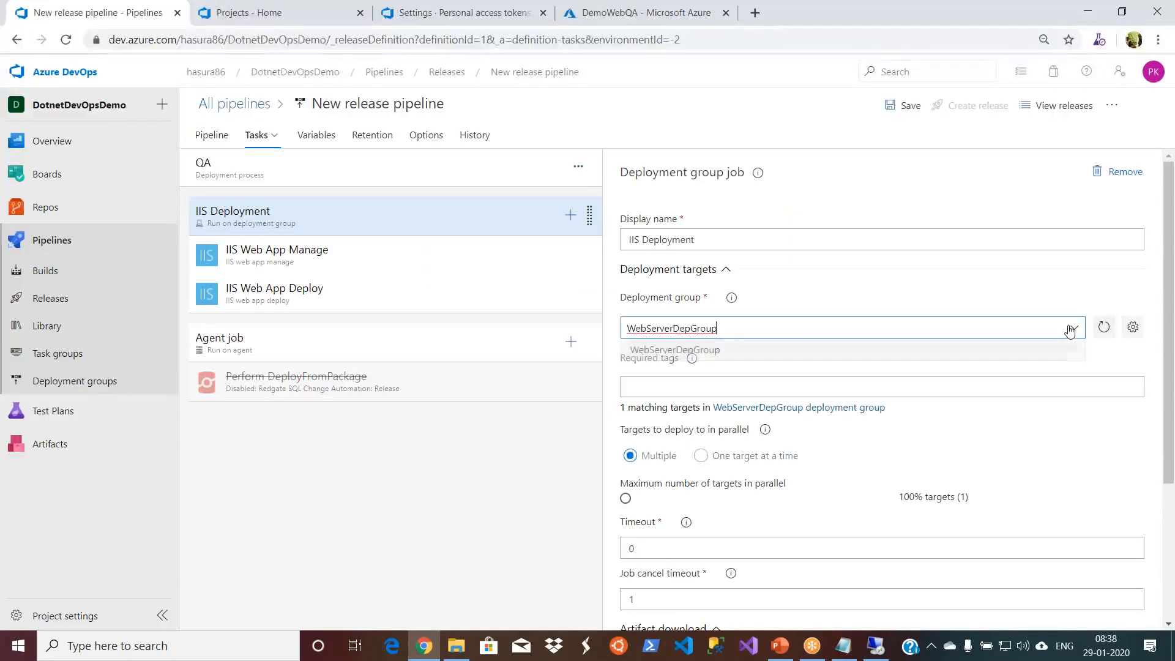
left_click(1105, 334)
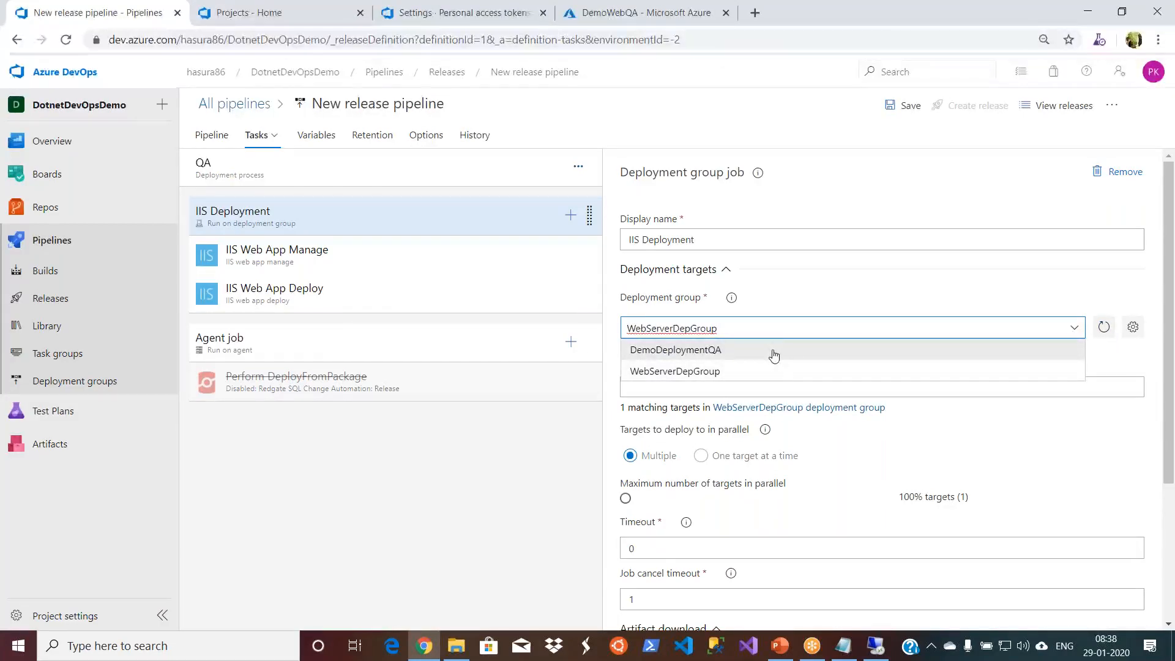
left_click(773, 354)
left_click(549, 472)
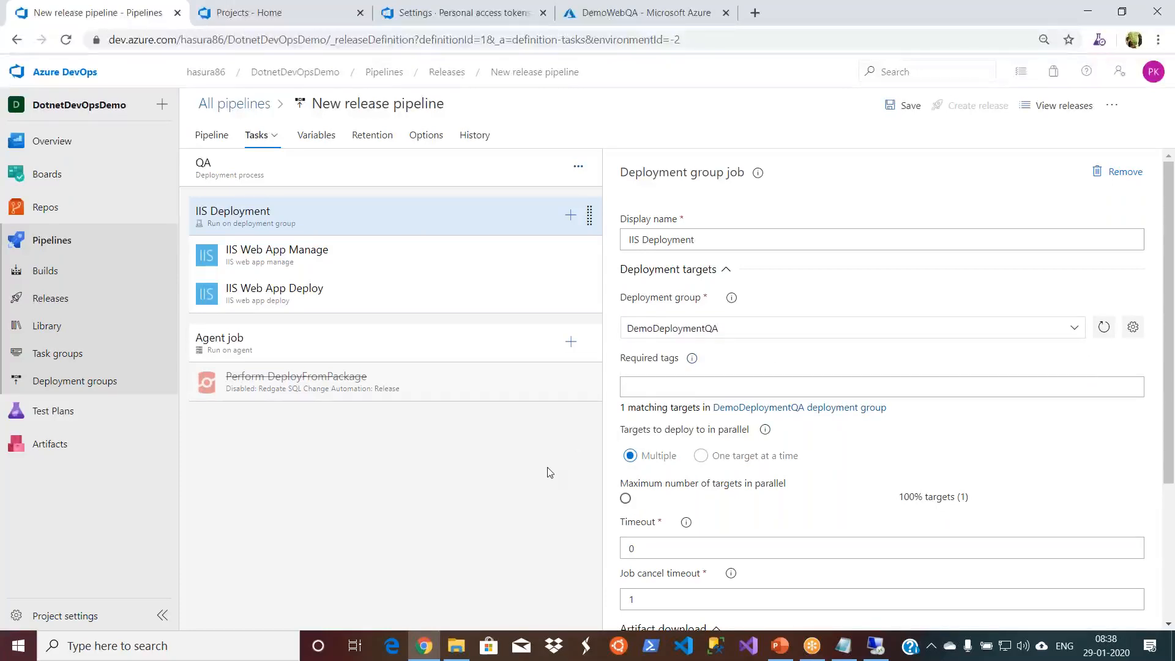
- Review the QA stage's IIS Web App Manage and IIS Web App Deploy tasks and save the release pipeline without a comment
left_click(398, 261)
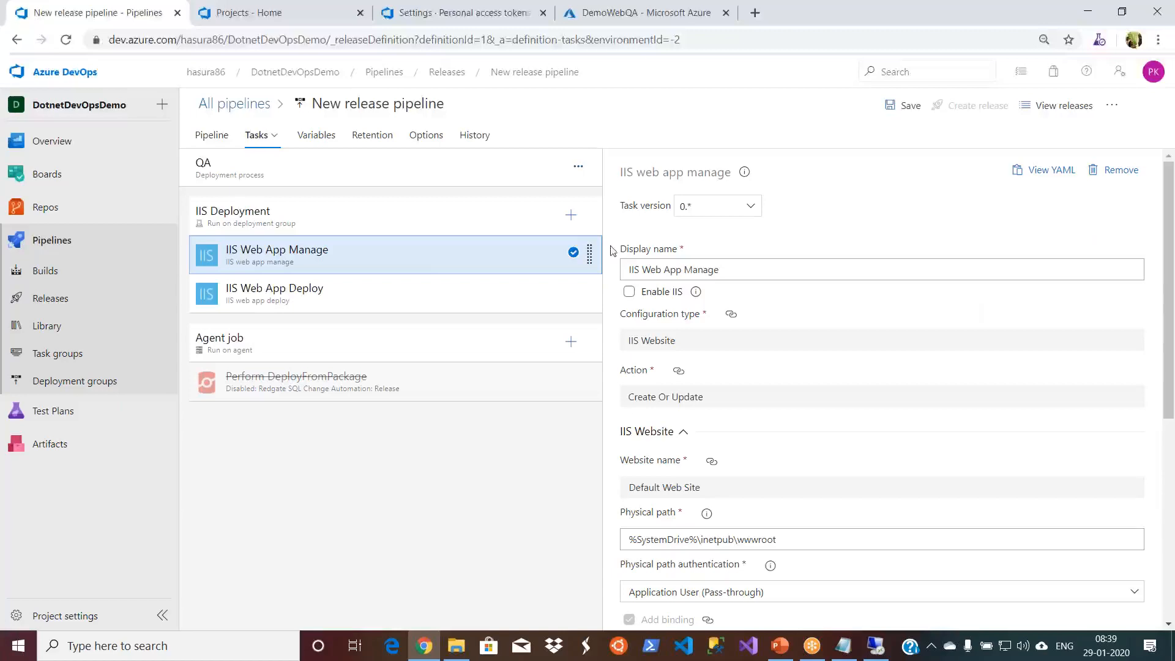
left_click(336, 298)
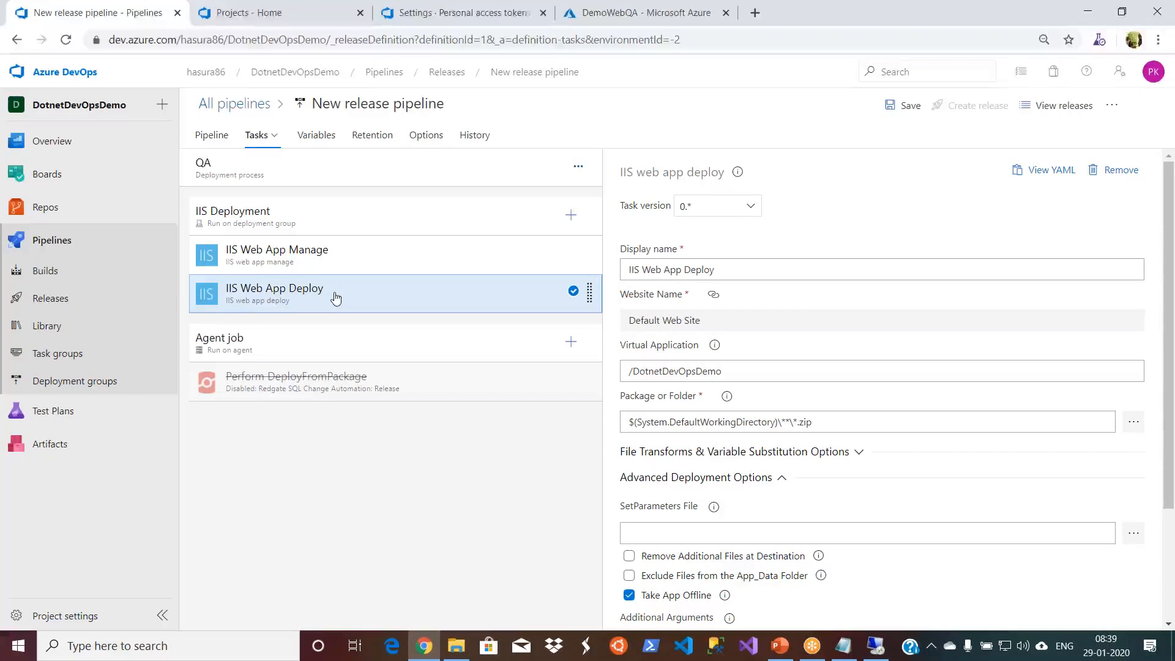
left_click(902, 105)
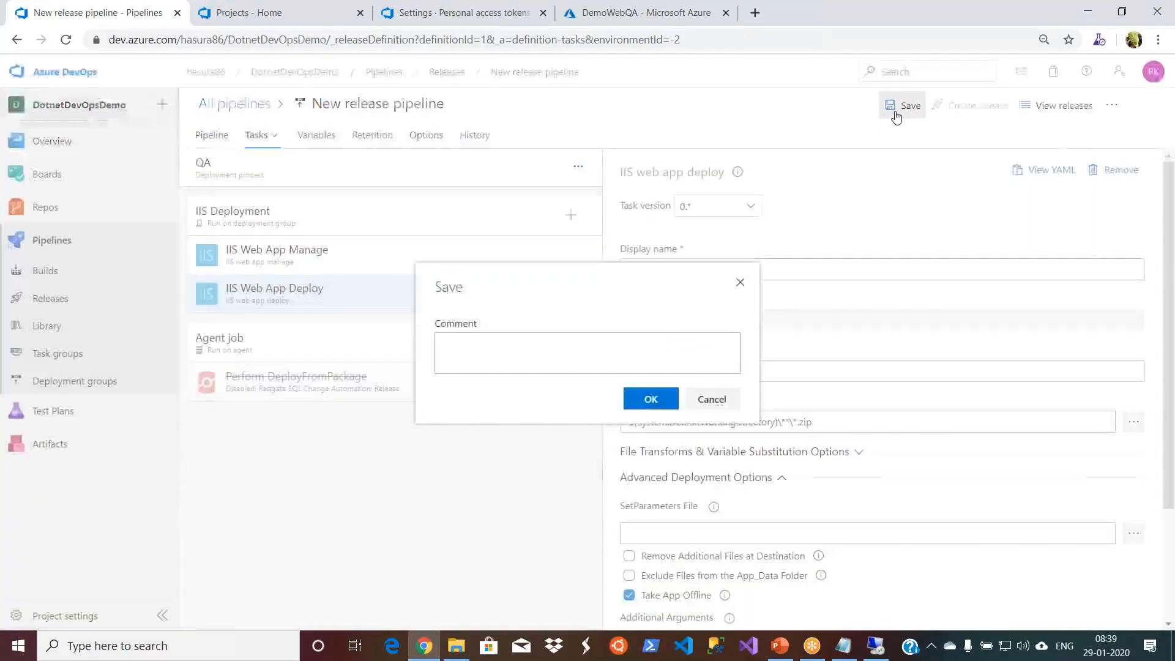
key("Return")
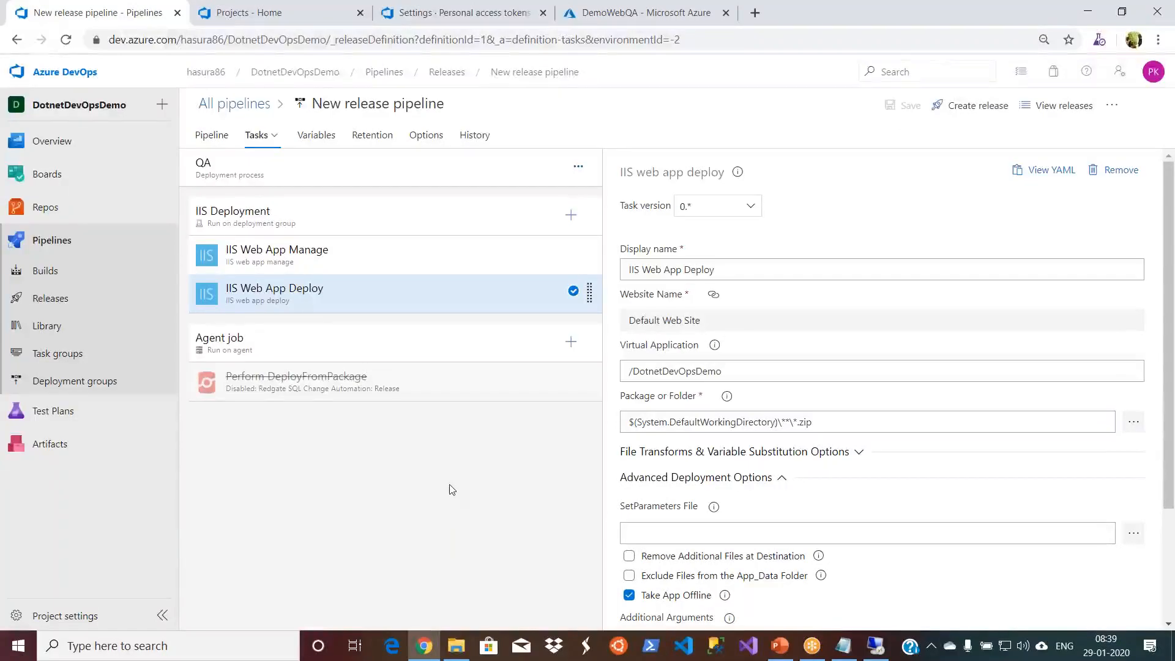
- Switch back to the remote session and close the administrator PowerShell window
left_click(875, 648)
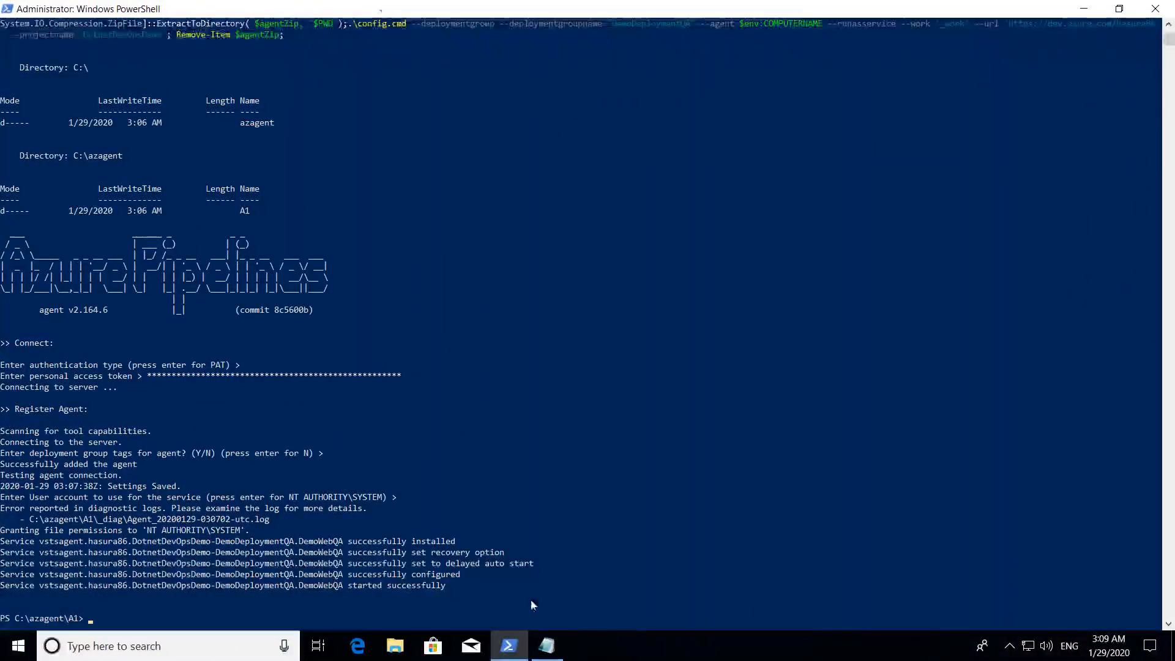
right_click(509, 654)
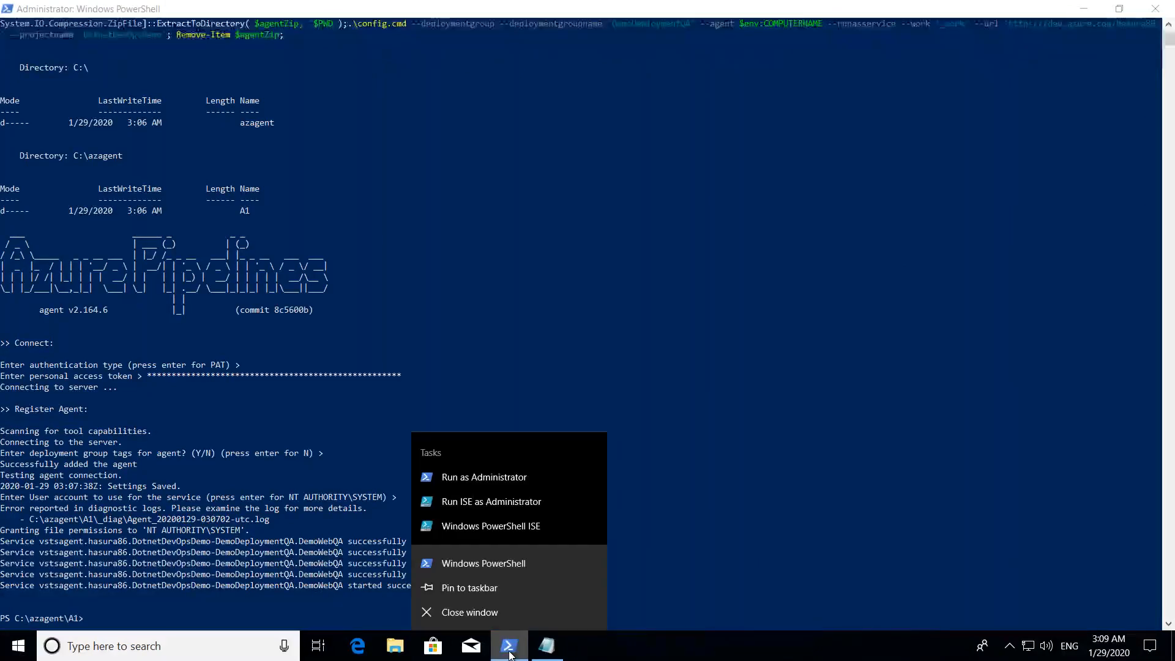
left_click(495, 615)
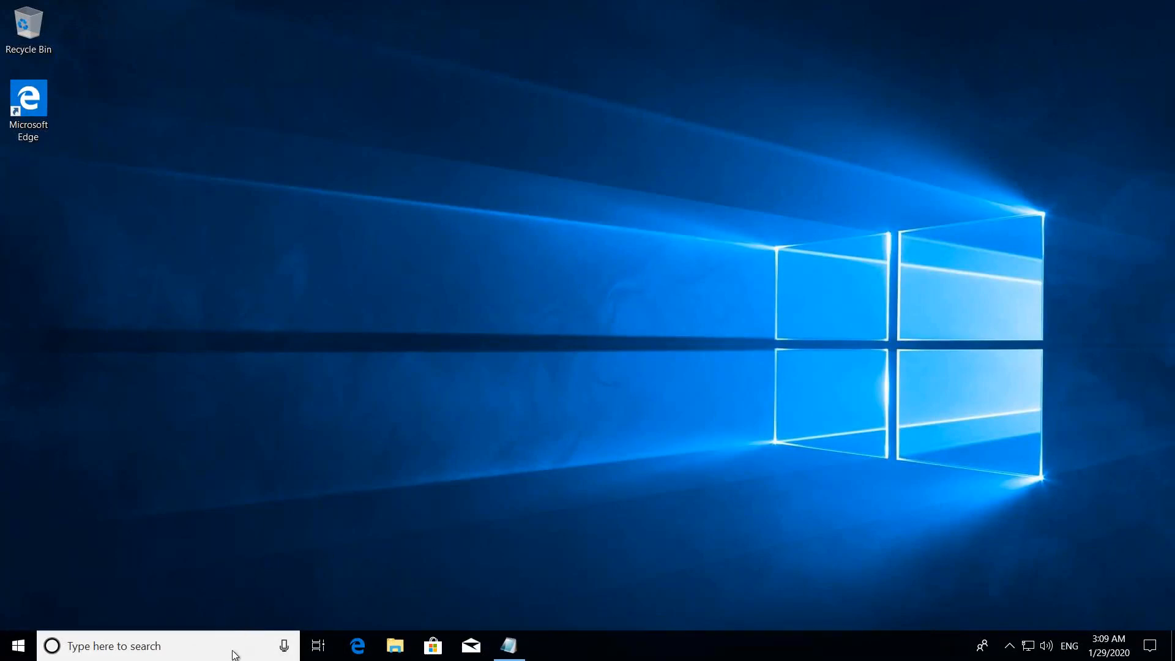
- Find and open Control Panel on the virtual machine and maximize its window
left_click(153, 646)
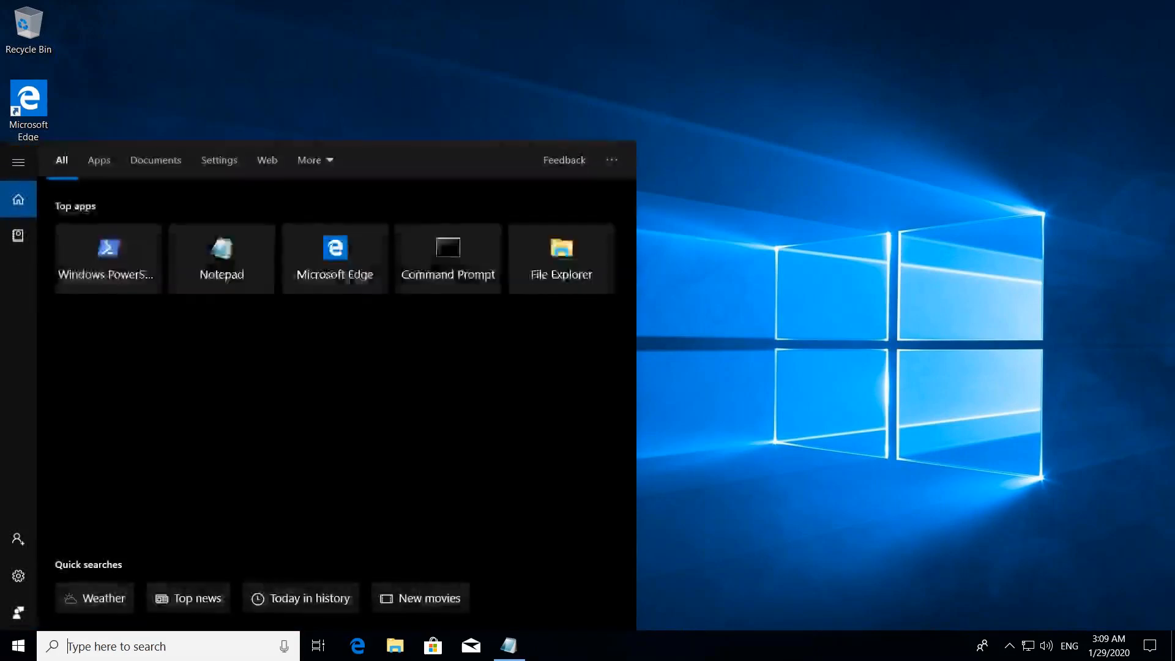
type("controo")
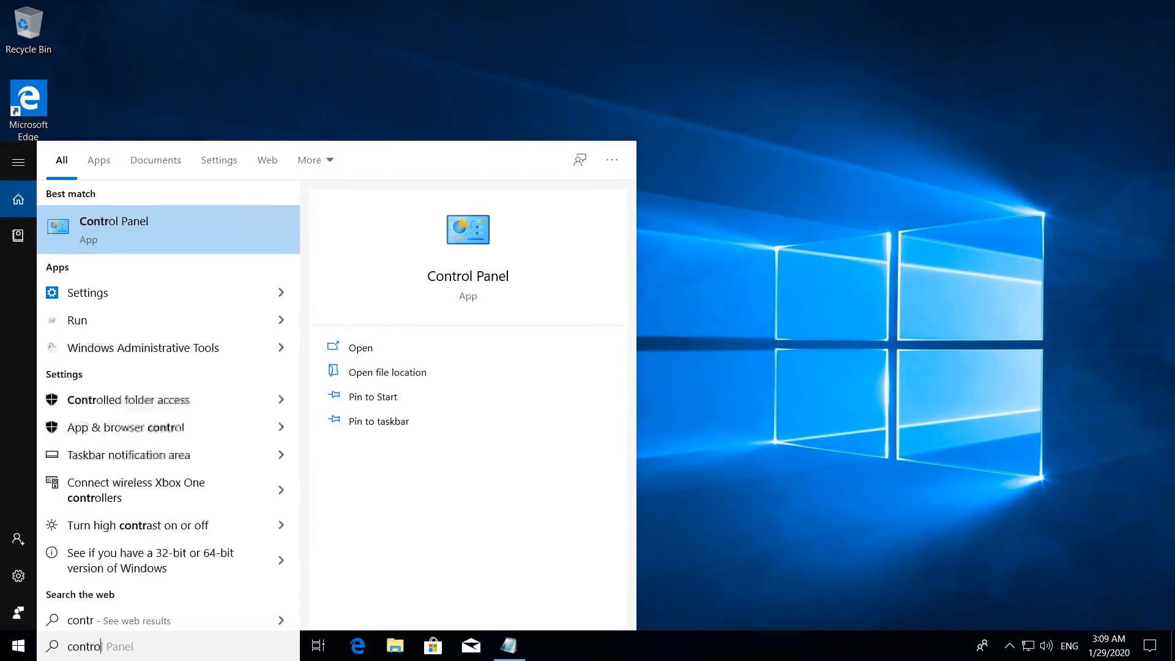
left_click(127, 241)
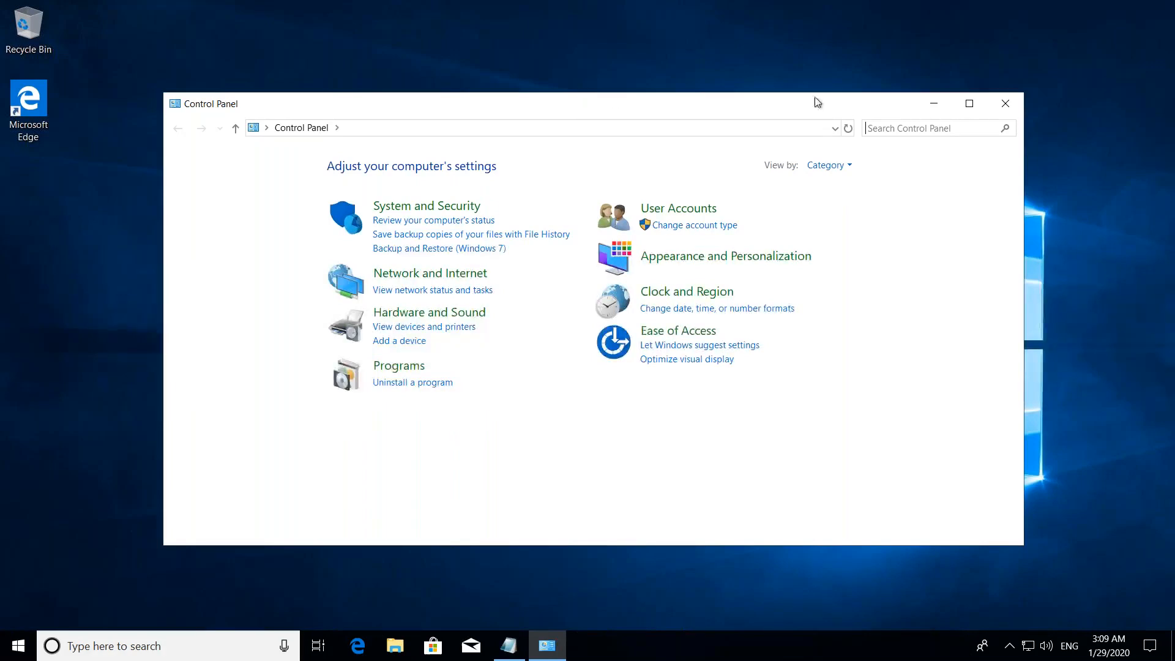
left_click(970, 104)
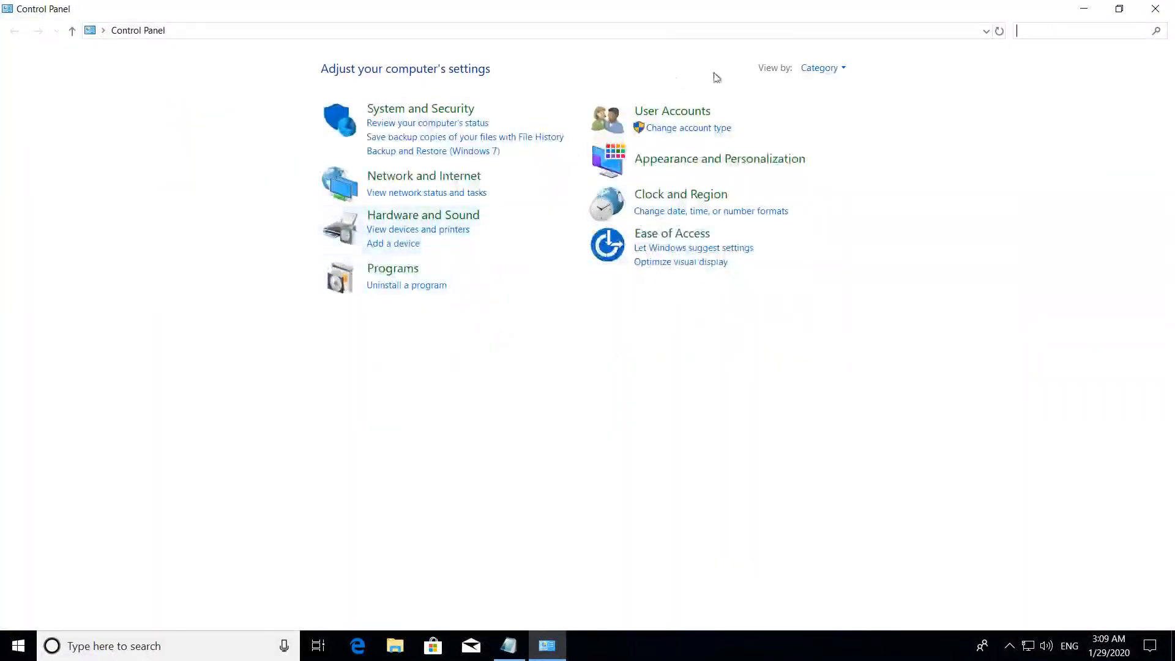
- Switch Control Panel to small icons and open a maximized Windows Features window through Programs and Features
left_click(836, 69)
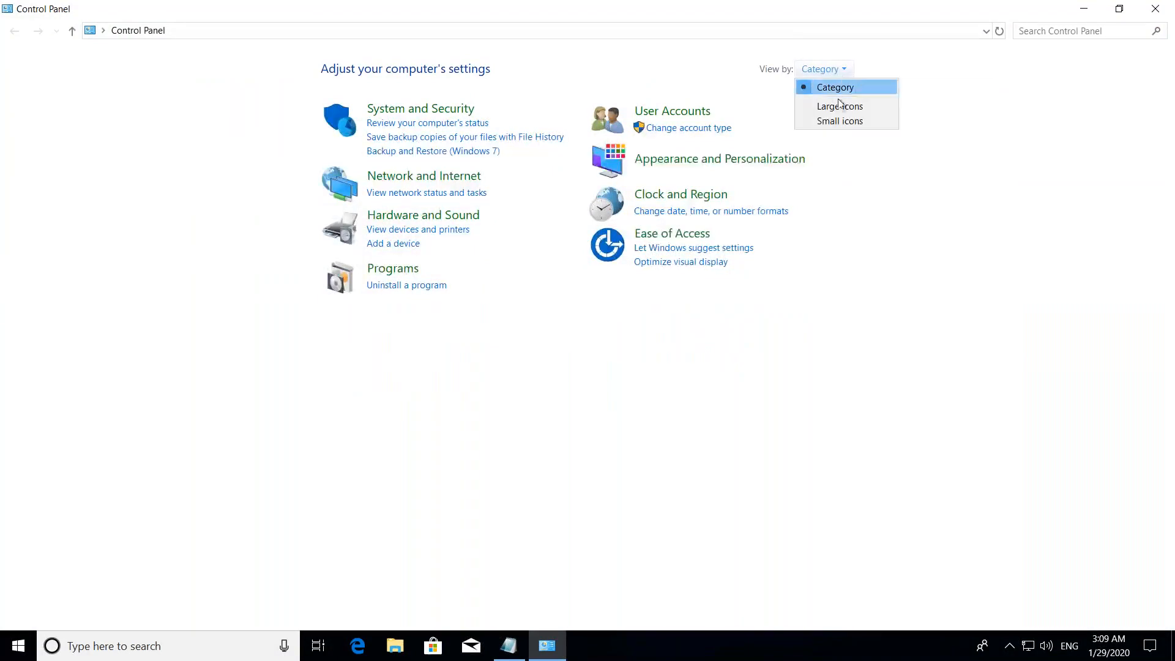
left_click(838, 120)
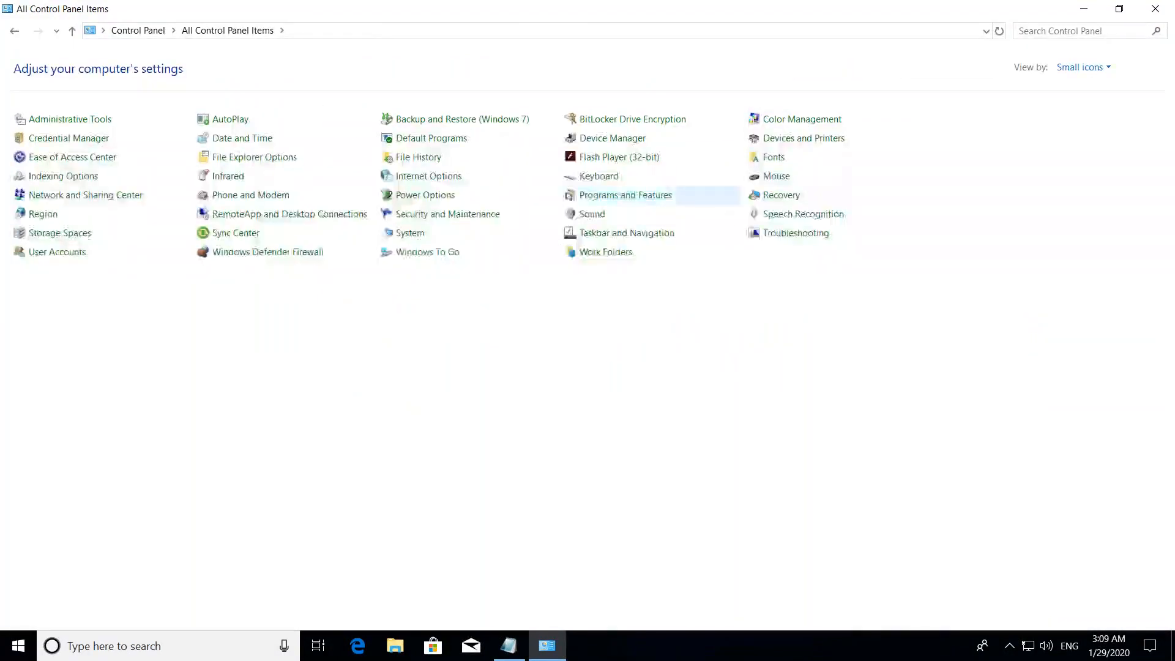
left_click(626, 195)
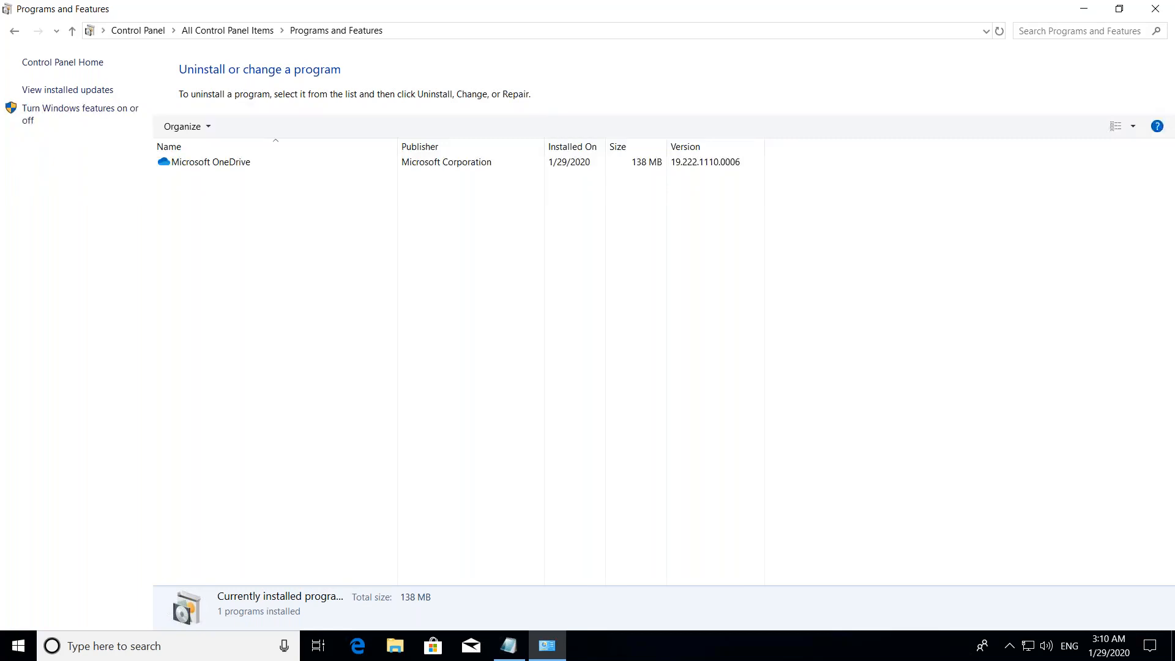
left_click(51, 115)
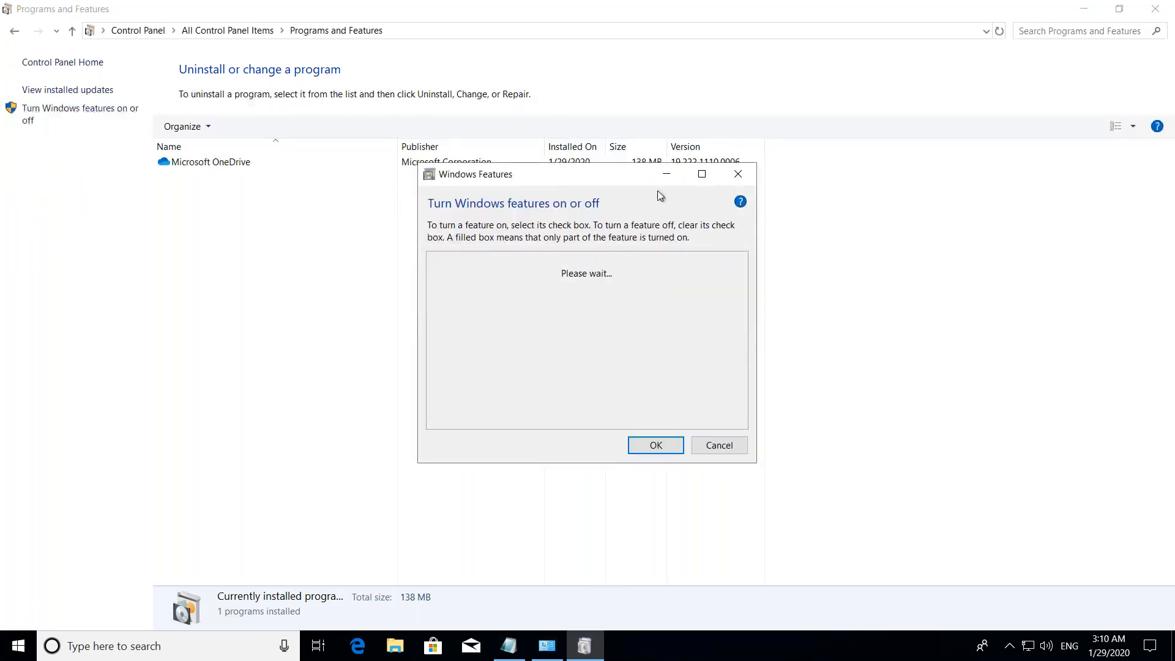
left_click(703, 176)
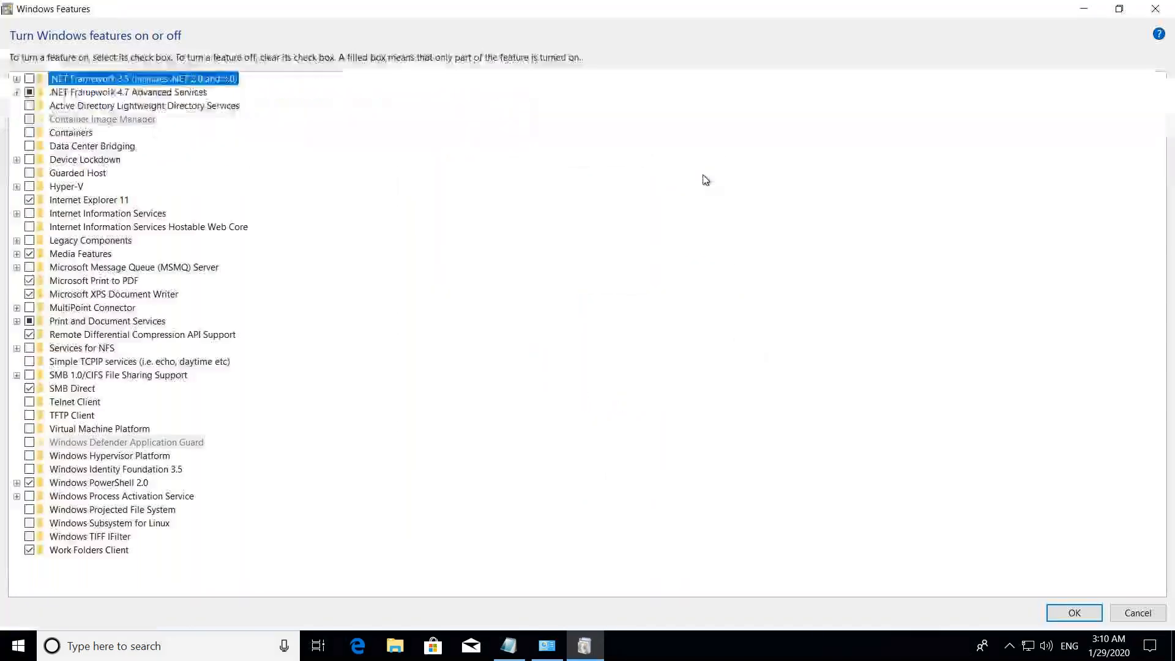
- Turn on ASP.NET 4.7 under .NET Framework 4.7 Advanced Services, apply the change and close the completion dialog
left_click(17, 93)
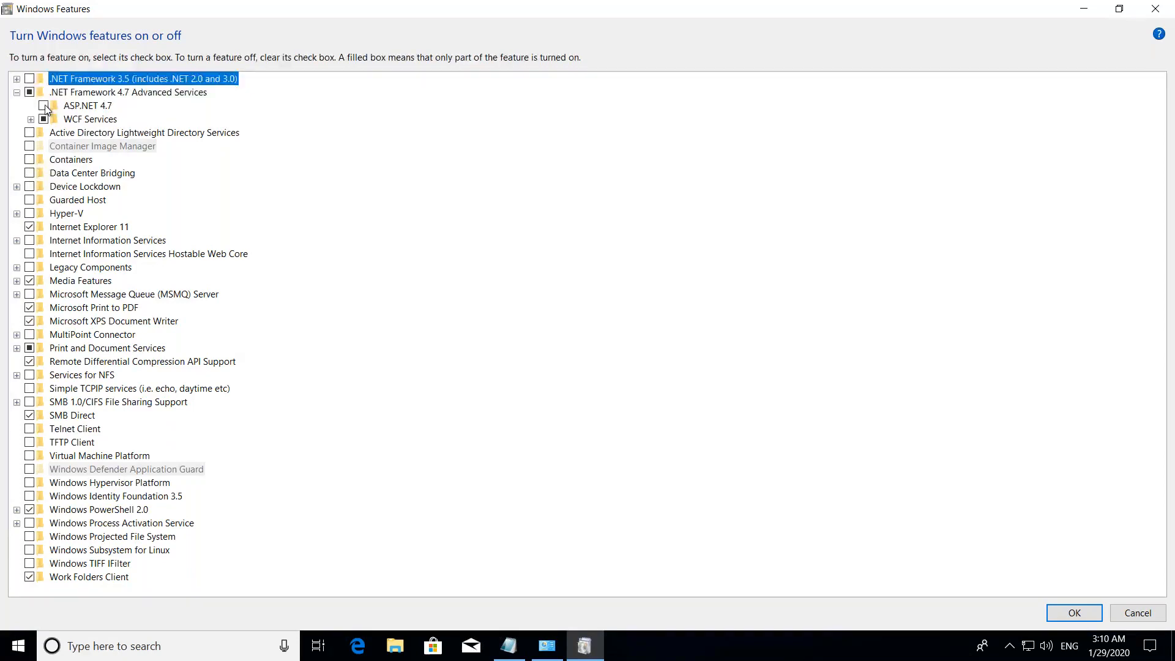
left_click(44, 106)
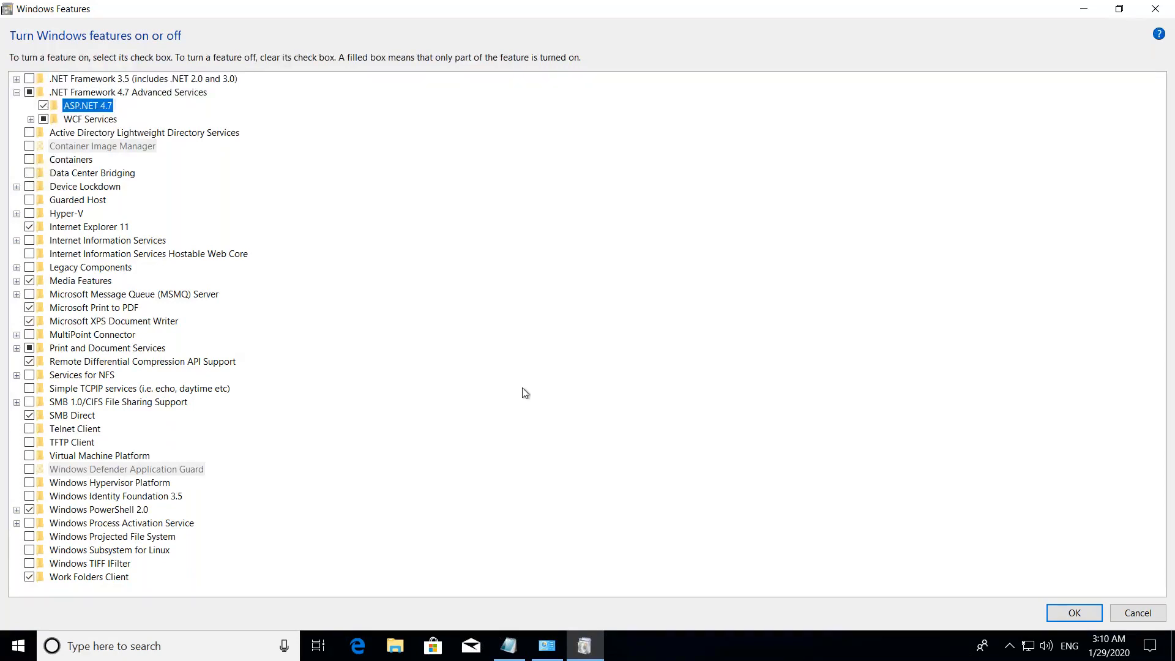
left_click(1054, 617)
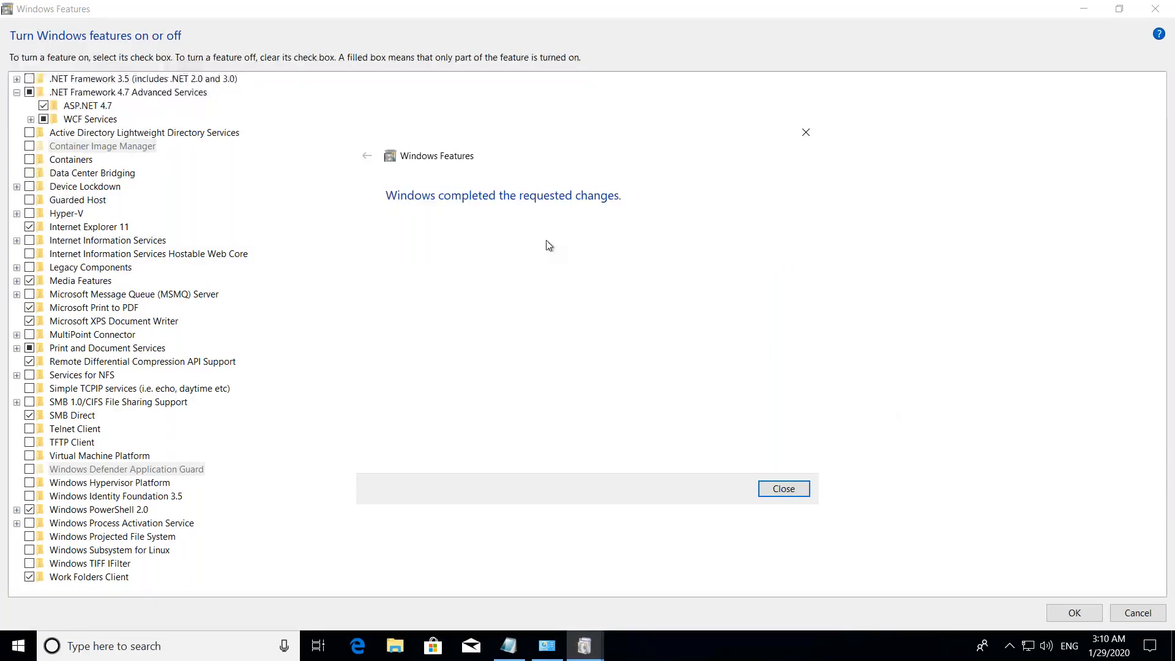
left_click(784, 489)
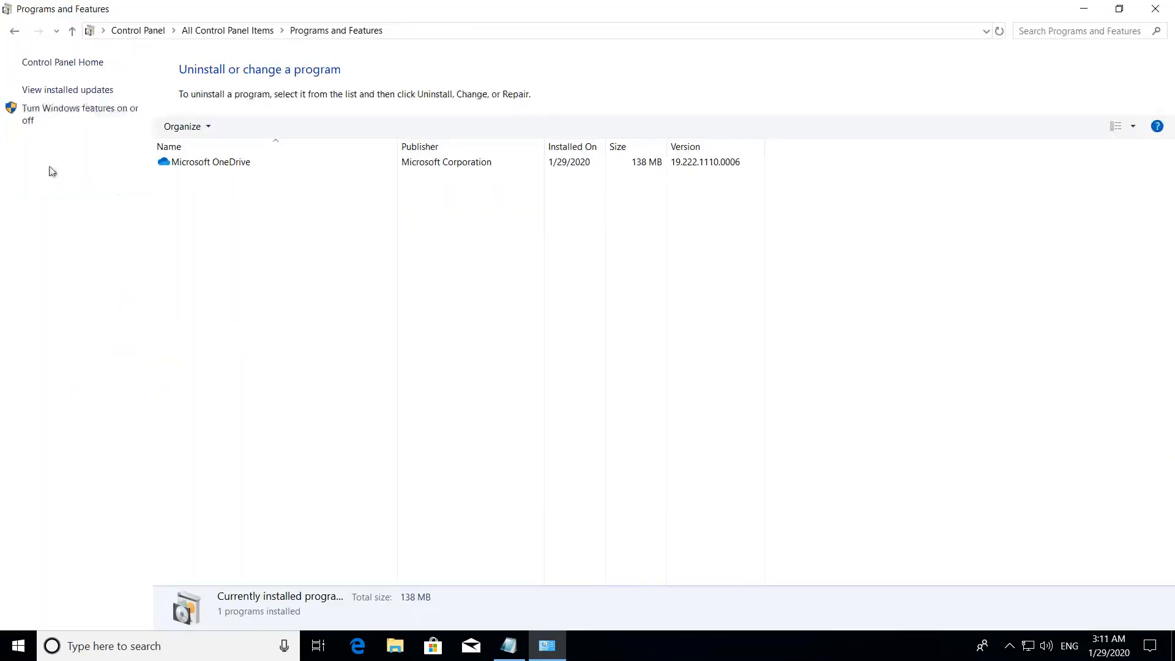
- Reopen Windows Features, enlarge its window, and turn on Web Management Tools and World Wide Web Services under Internet Information Services
left_click(72, 115)
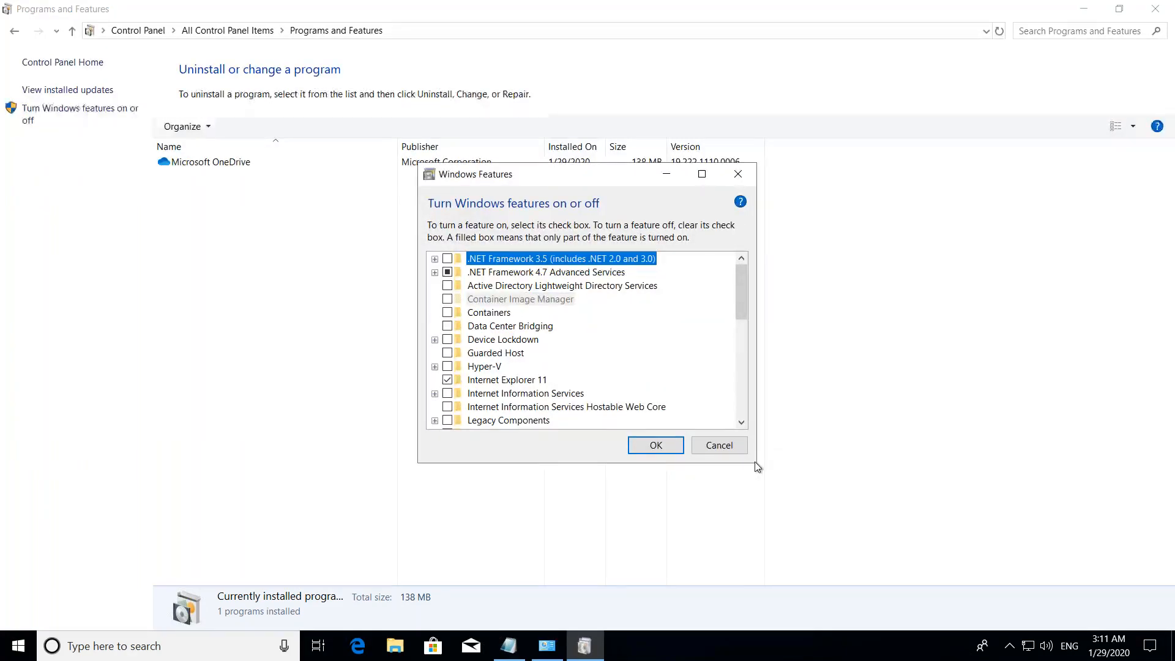
left_click_drag(757, 464, 855, 546)
scroll(839, 378, "down", 1)
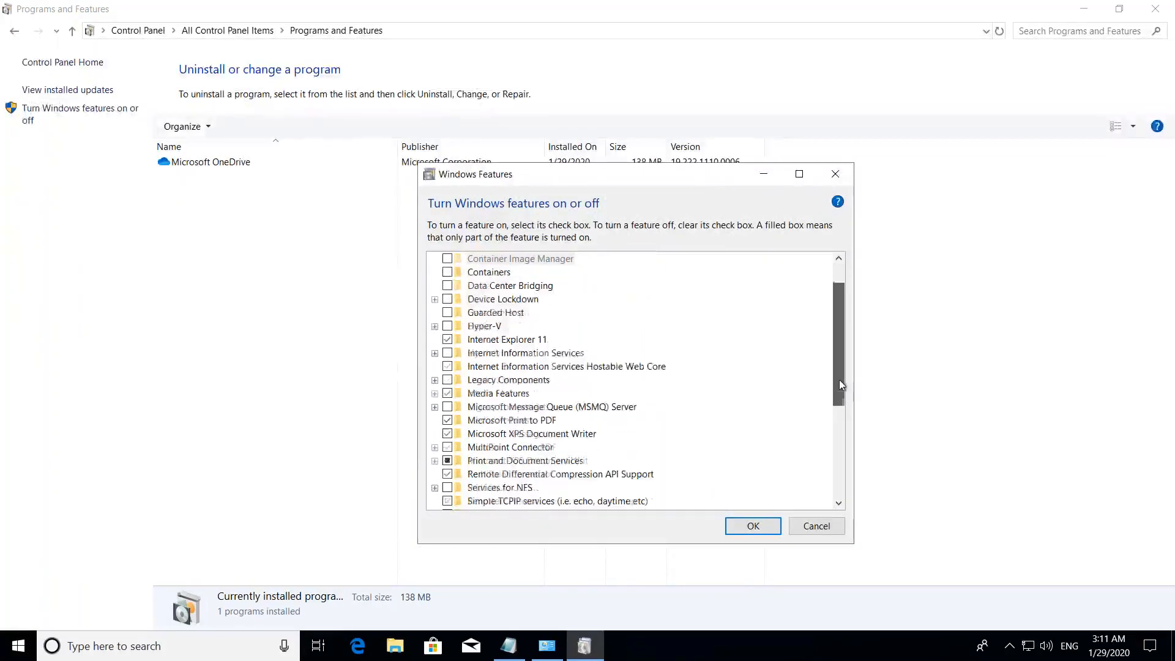
left_click(435, 354)
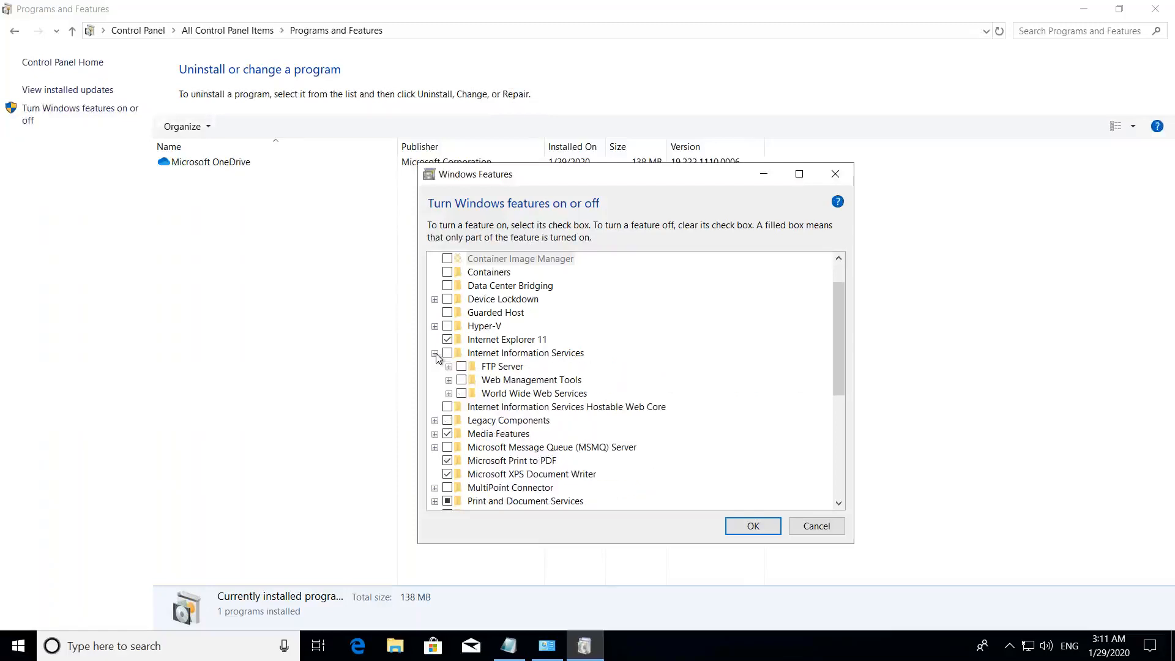
left_click(464, 380)
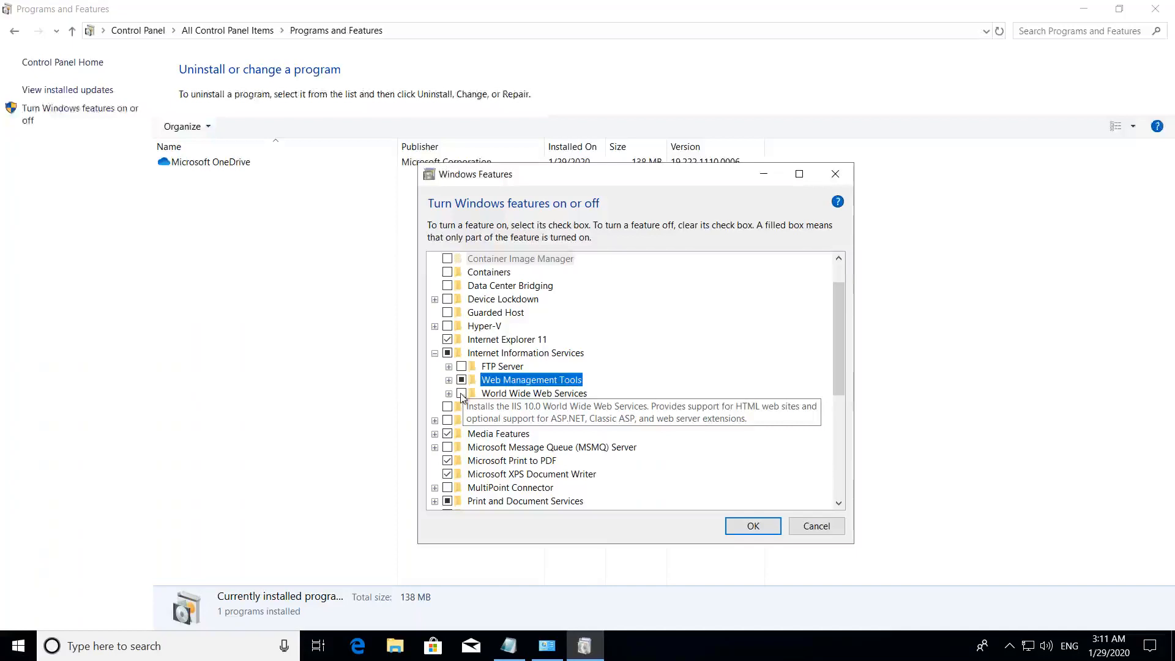
left_click(462, 394)
- Under Application Development Features of World Wide Web Services, turn on .NET Extensibility 4.7, ASP.NET 4.7, Server-Side Includes and WebSocket Protocol
left_click(449, 394)
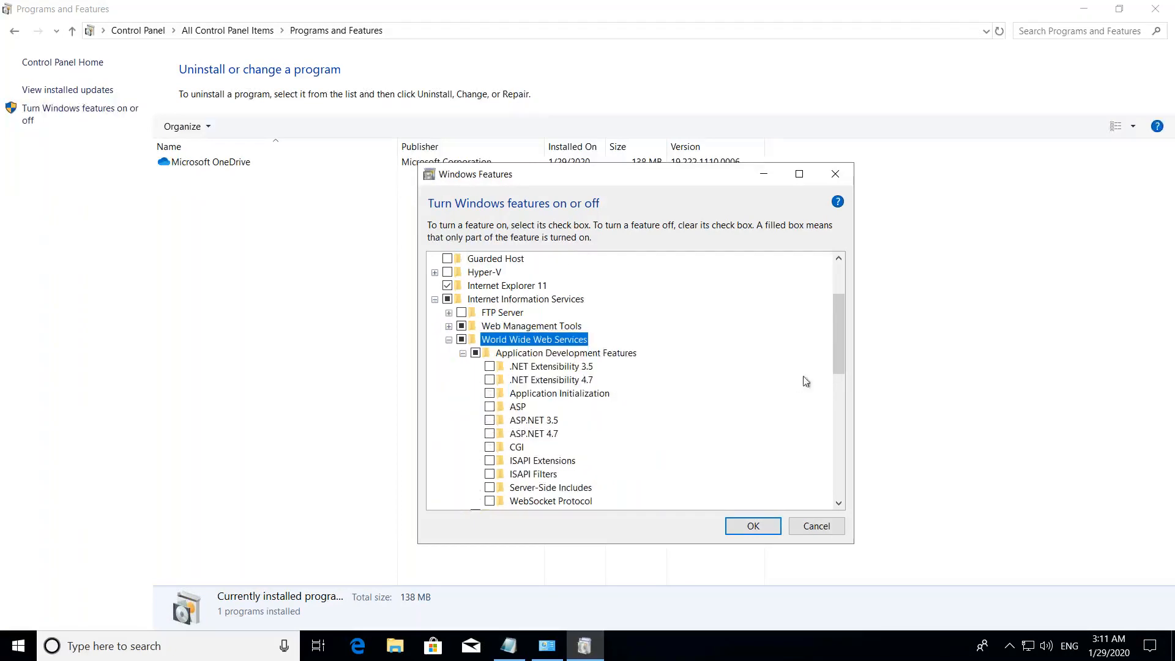
left_click_drag(839, 349, 840, 366)
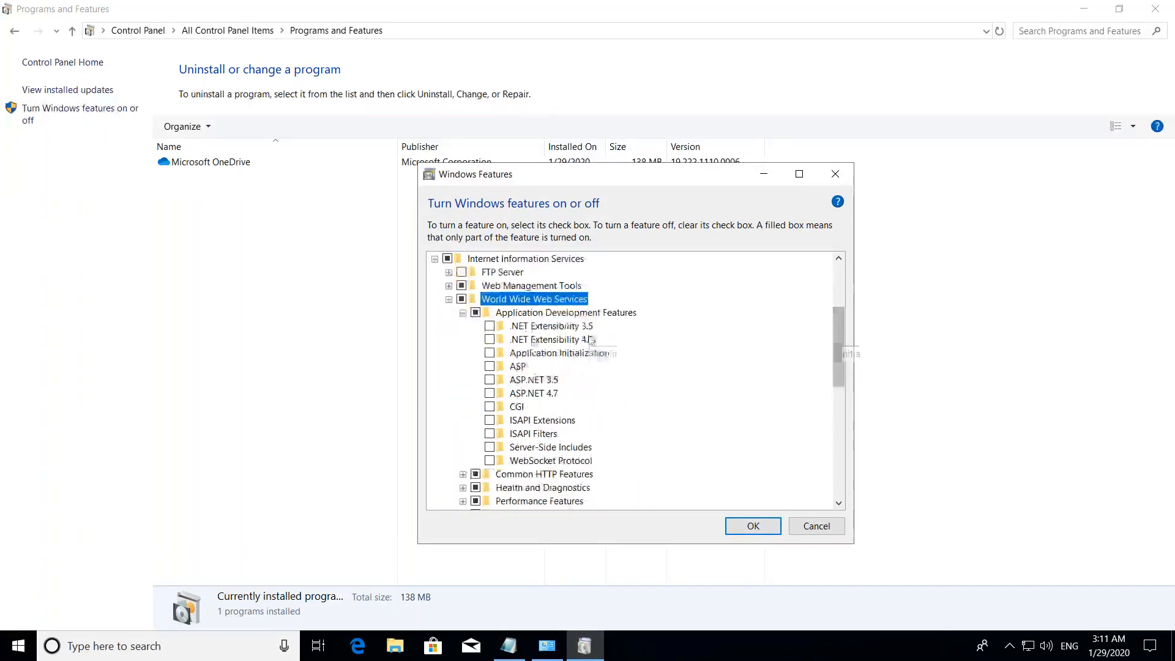
left_click(490, 340)
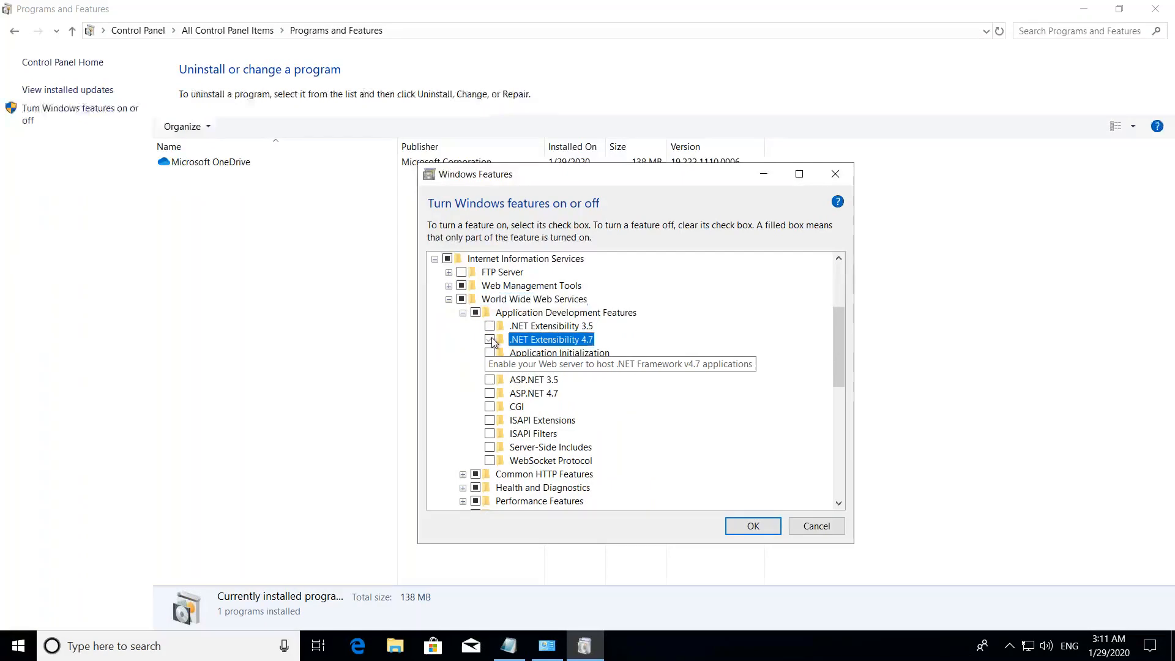
left_click(489, 394)
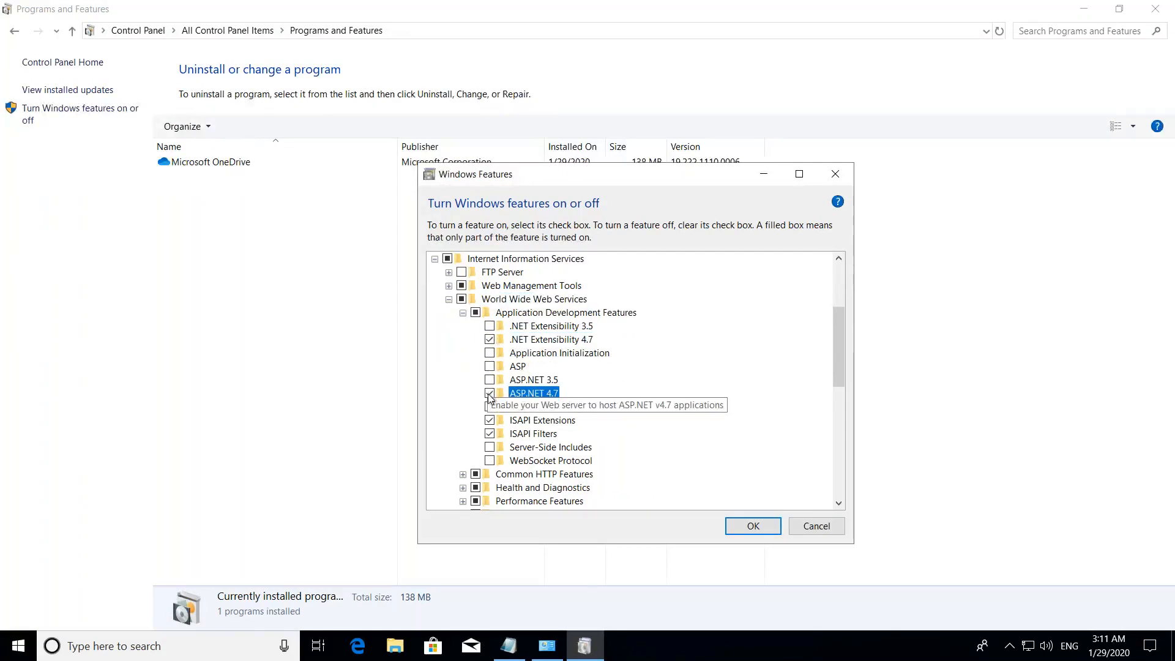
left_click(490, 447)
left_click(490, 460)
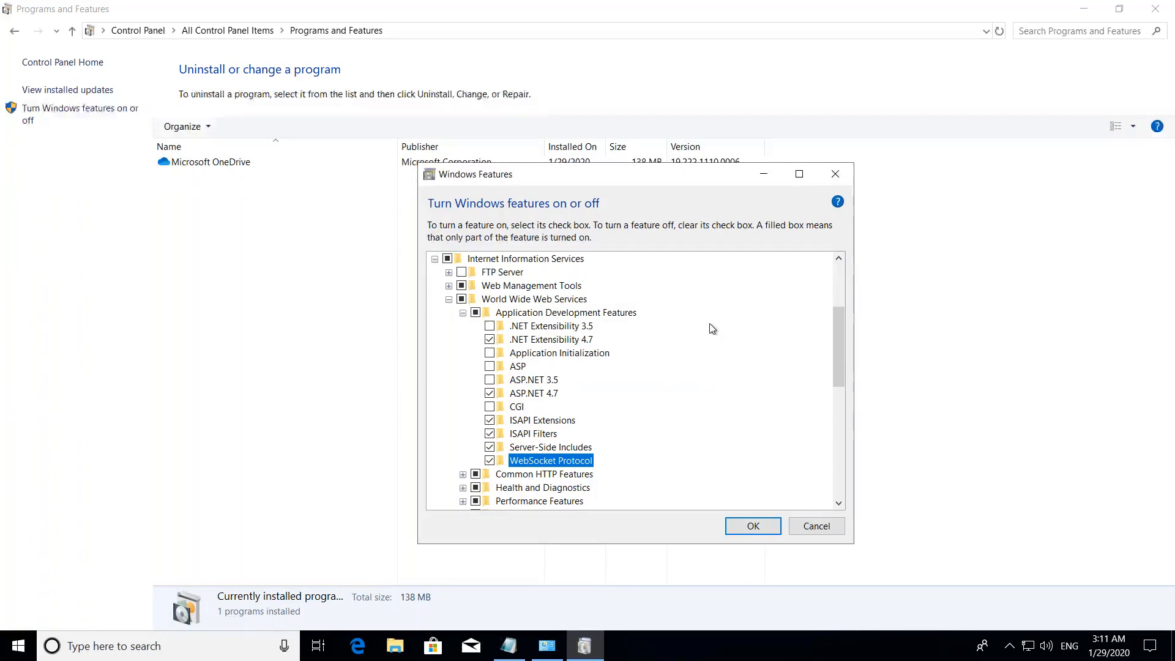
- Expand the remaining World Wide Web Services groups, turn on Basic, Digest and Windows Authentication under Security, and apply the feature changes
left_click_drag(835, 344, 835, 386)
left_click(463, 353)
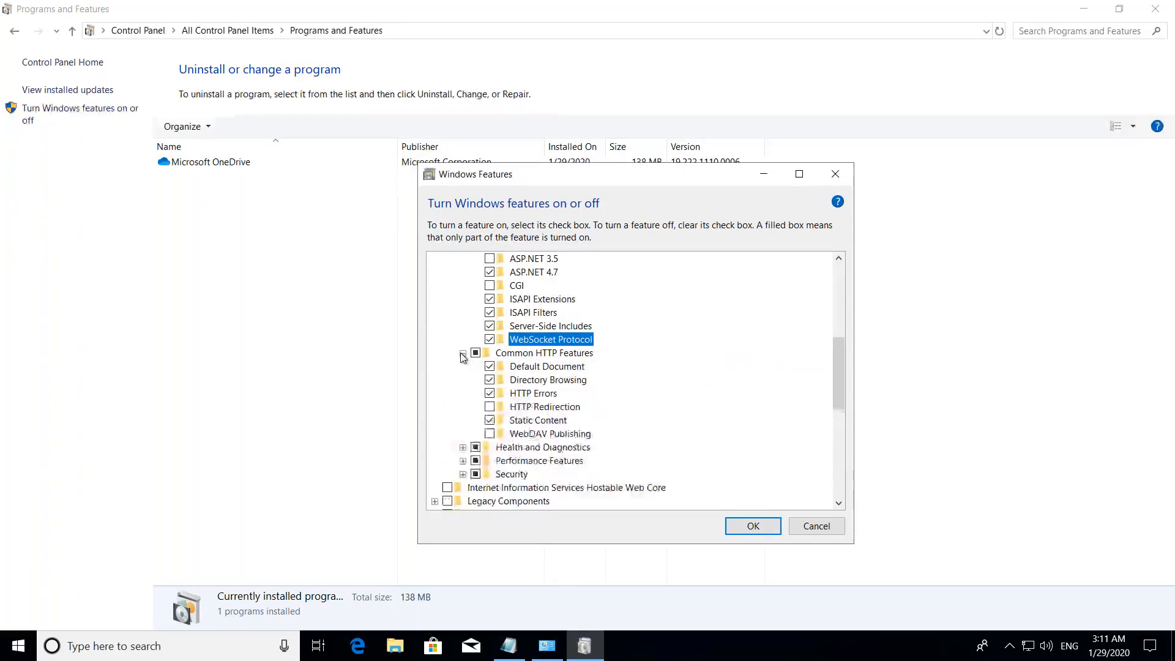
left_click(463, 447)
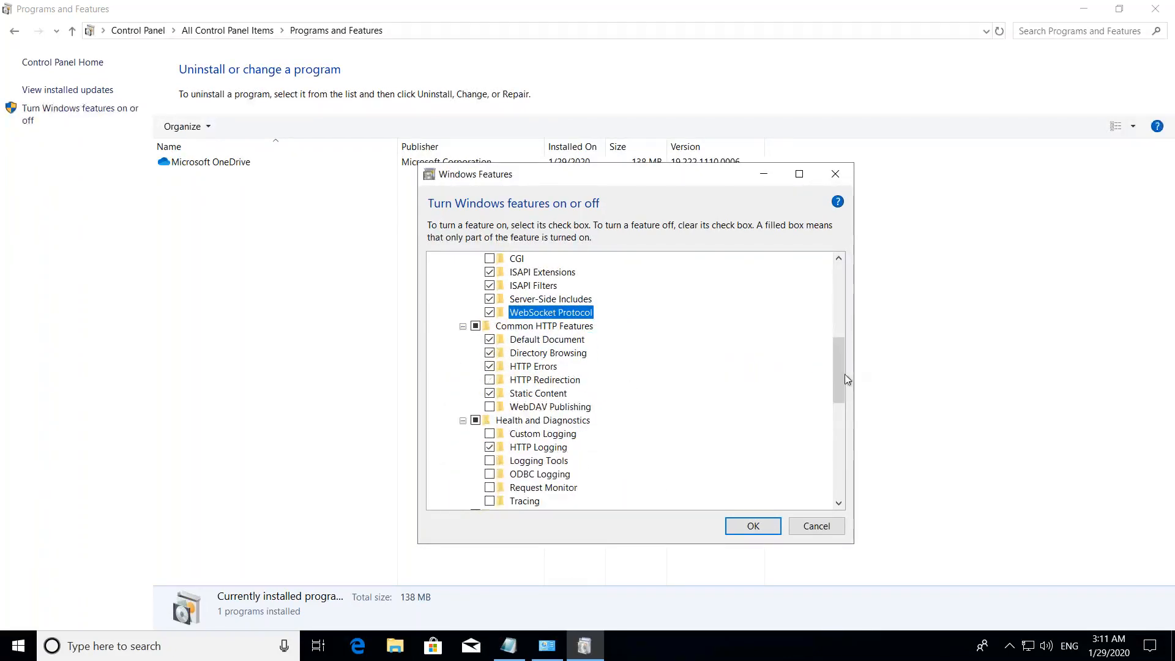
scroll(835, 396, "down", 5)
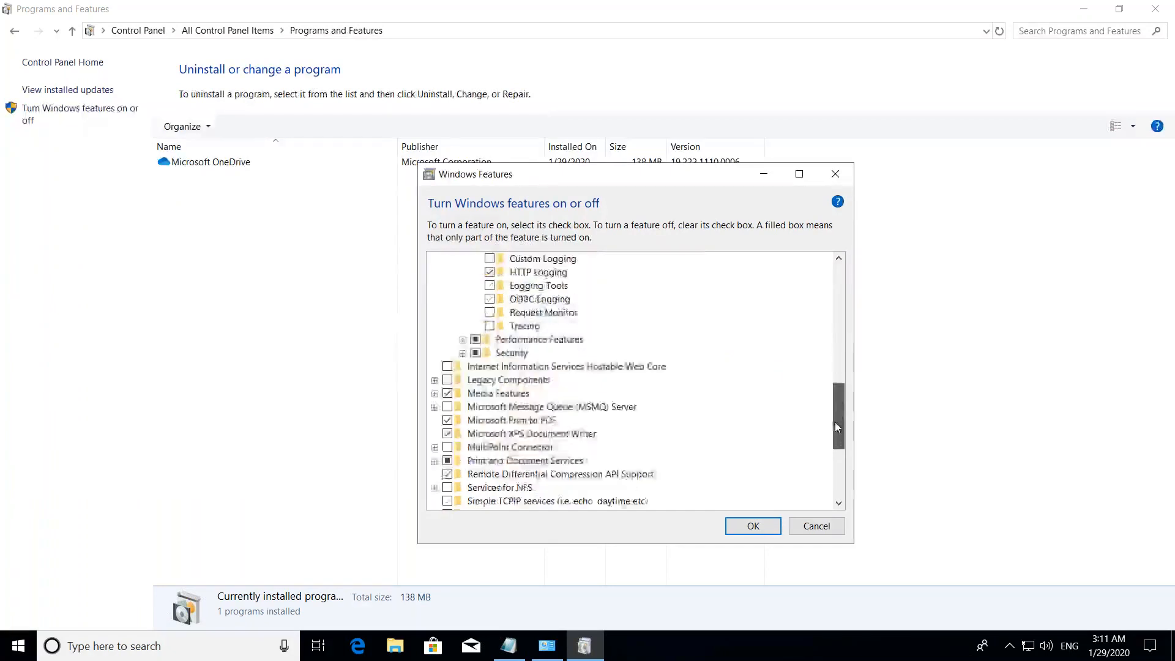
left_click(462, 327)
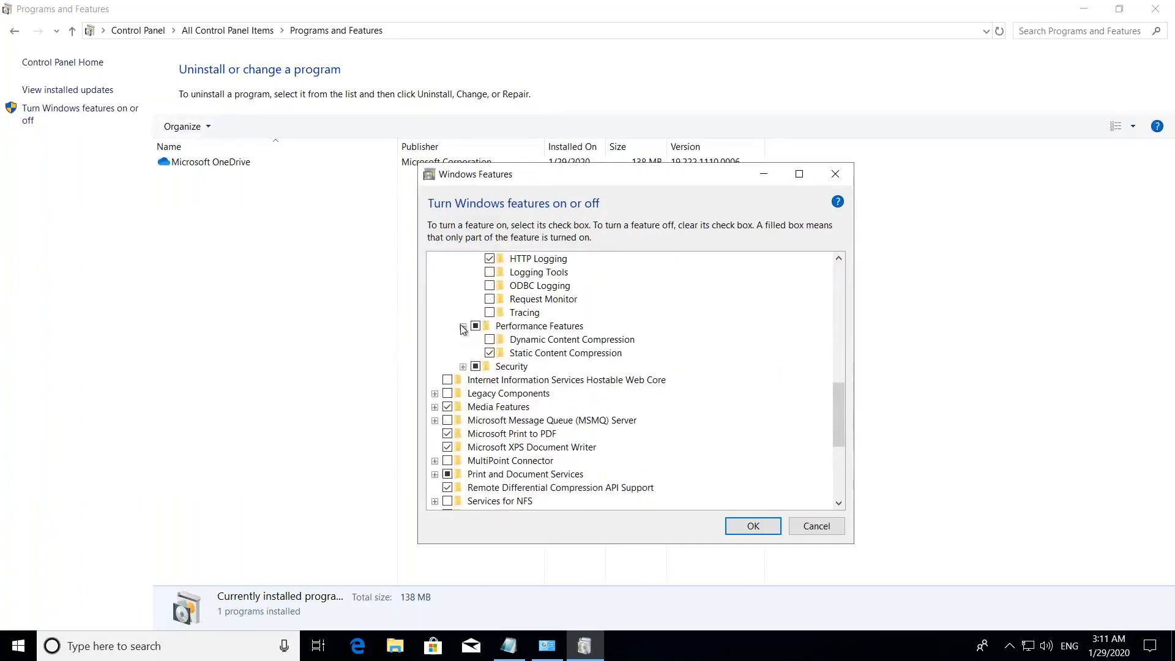
left_click(464, 366)
left_click(489, 381)
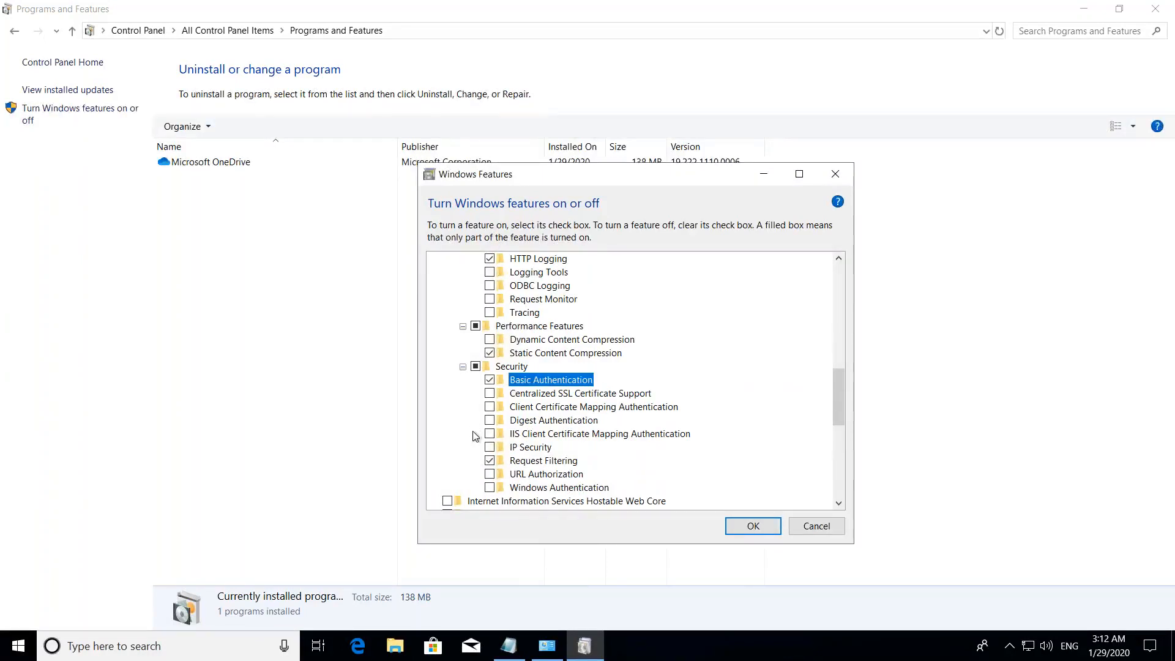
left_click(489, 420)
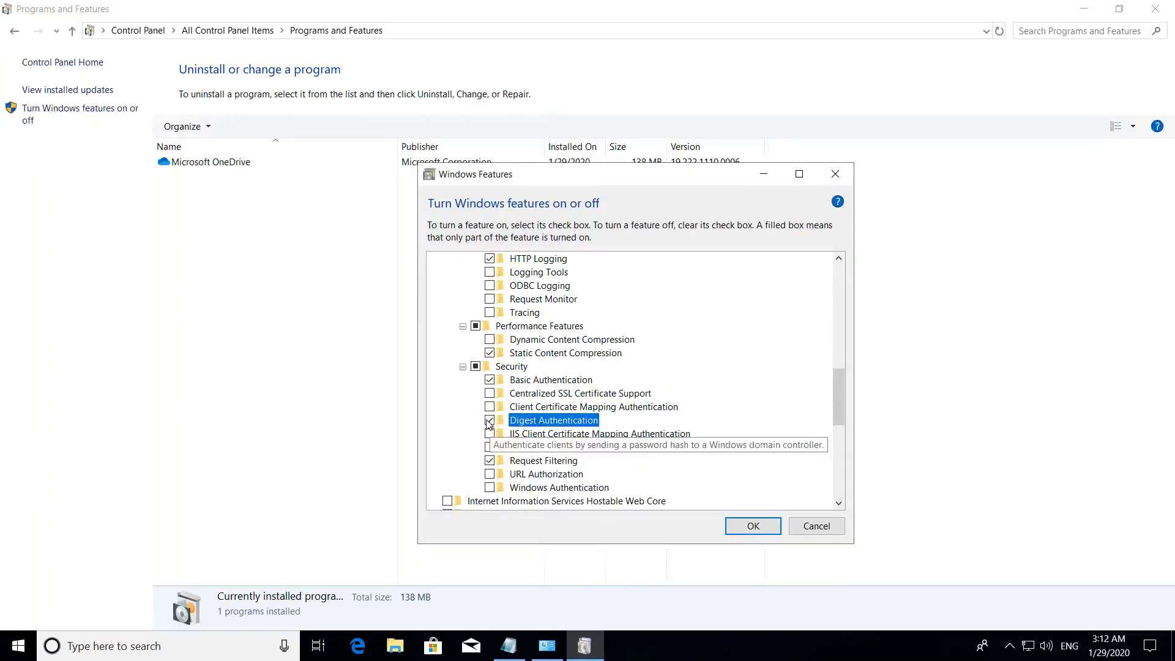
left_click(490, 488)
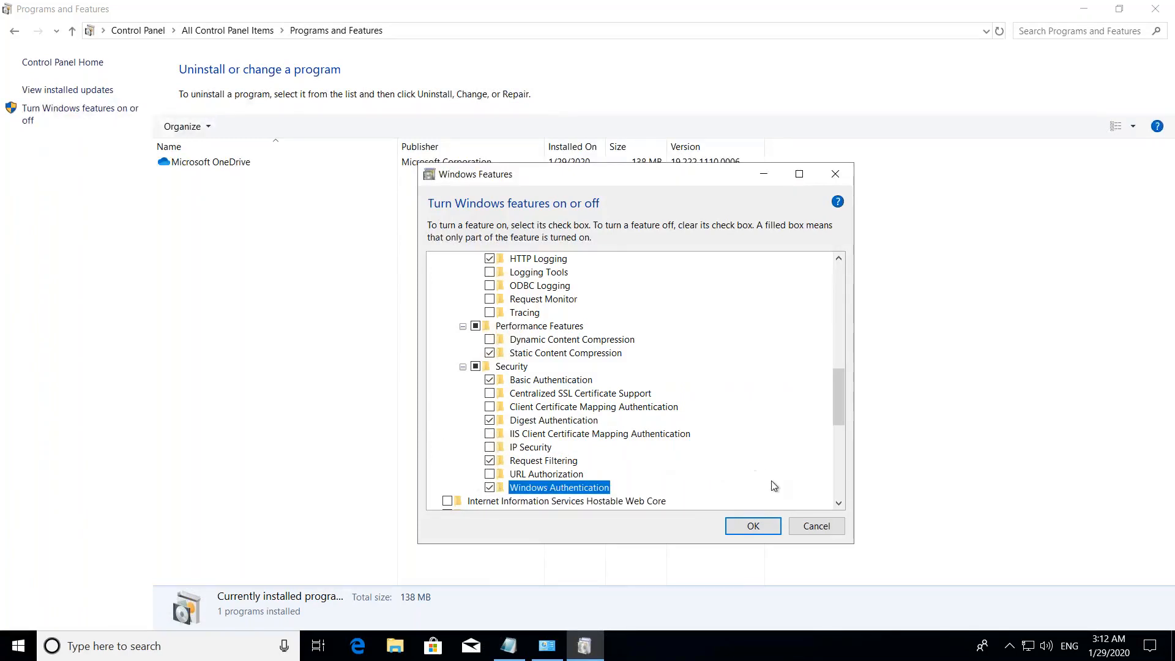
left_click(753, 528)
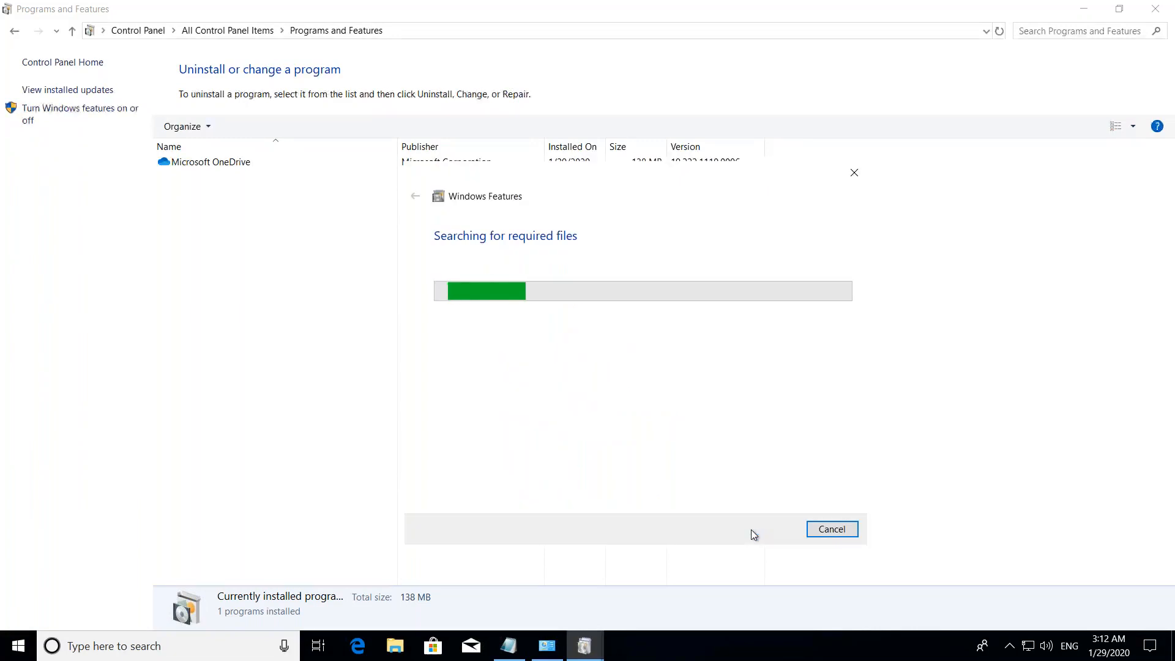
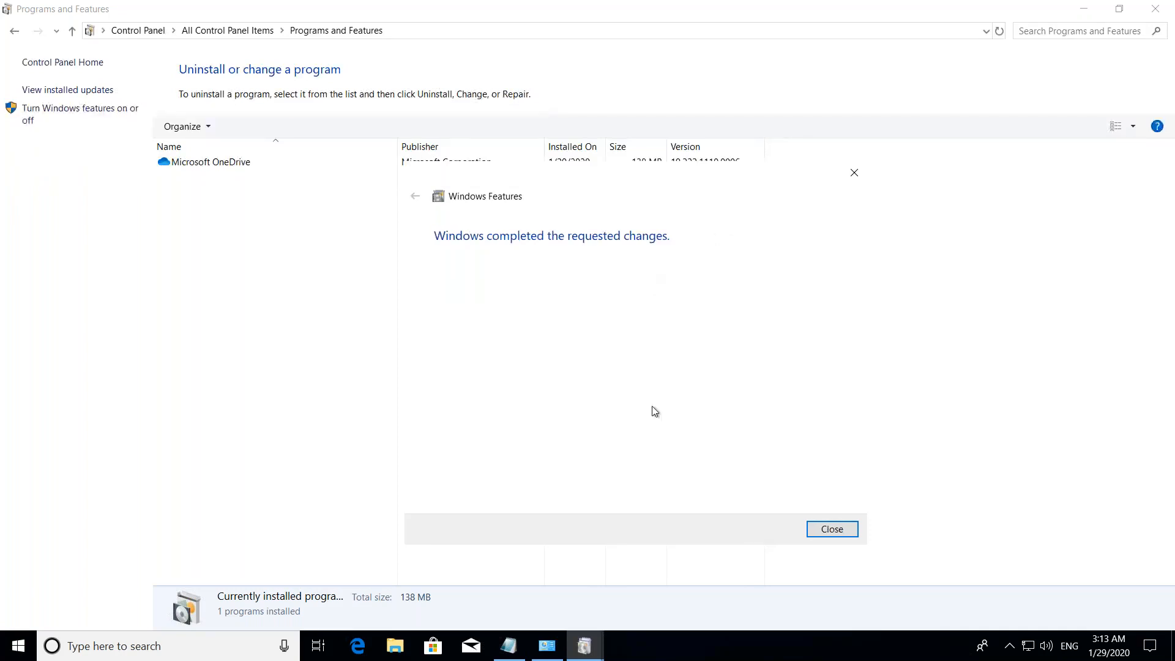
- Close the completed Windows Features dialog, search for and open Internet Information Services (IIS) Manager, and maximize its window
left_click(823, 530)
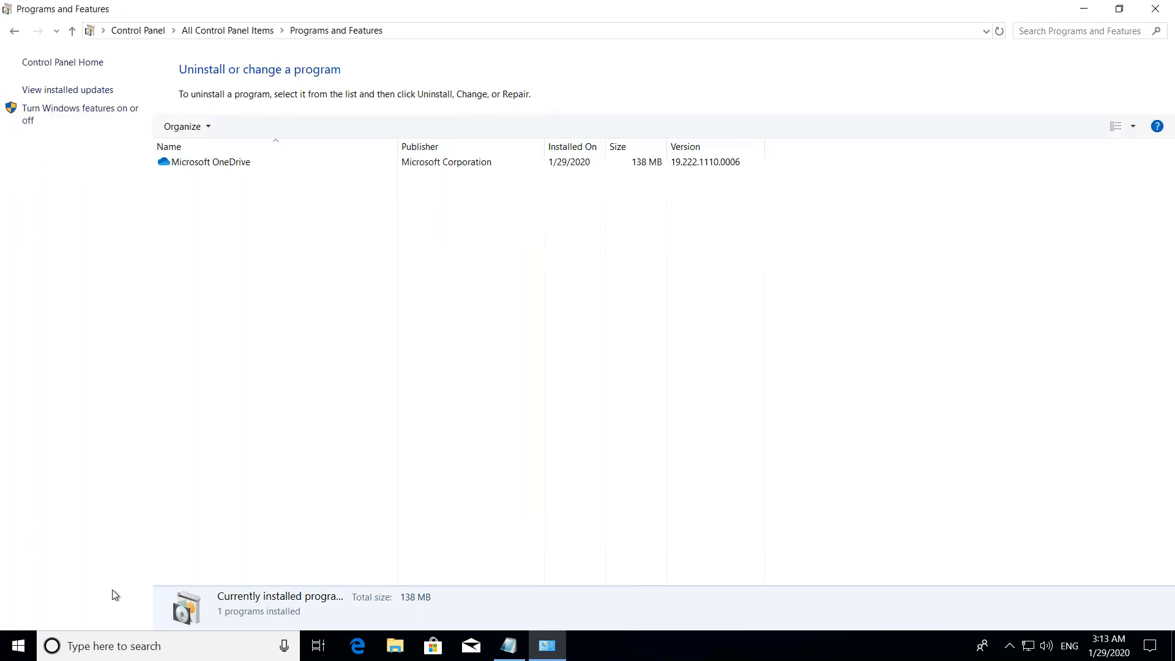
left_click(115, 651)
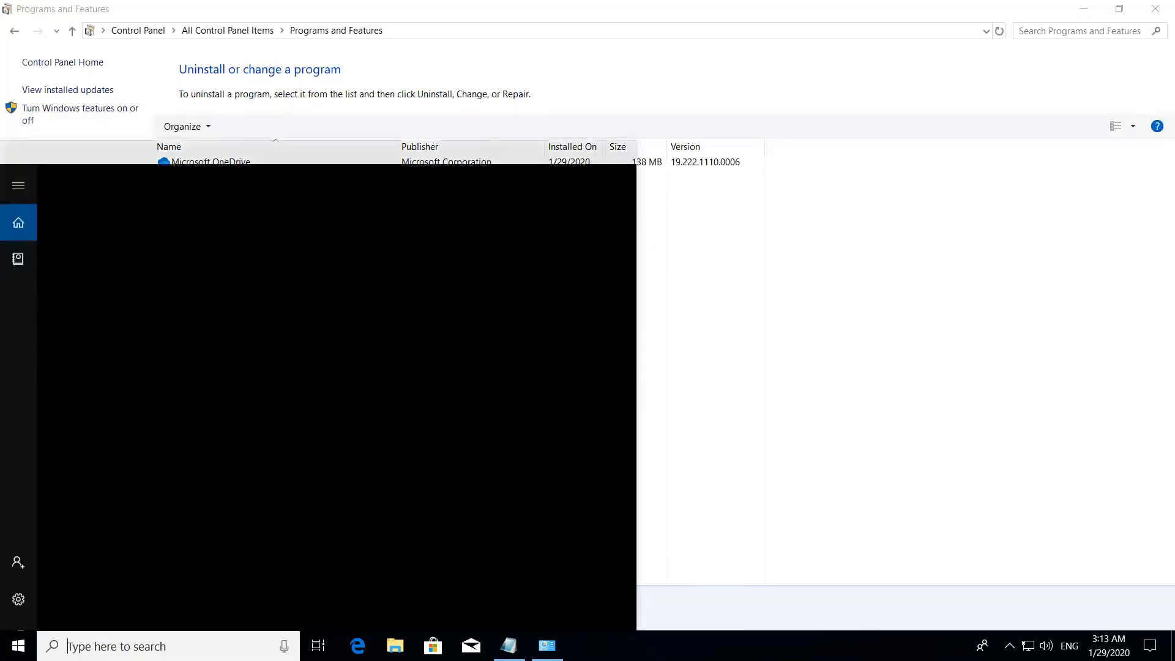
type("inet")
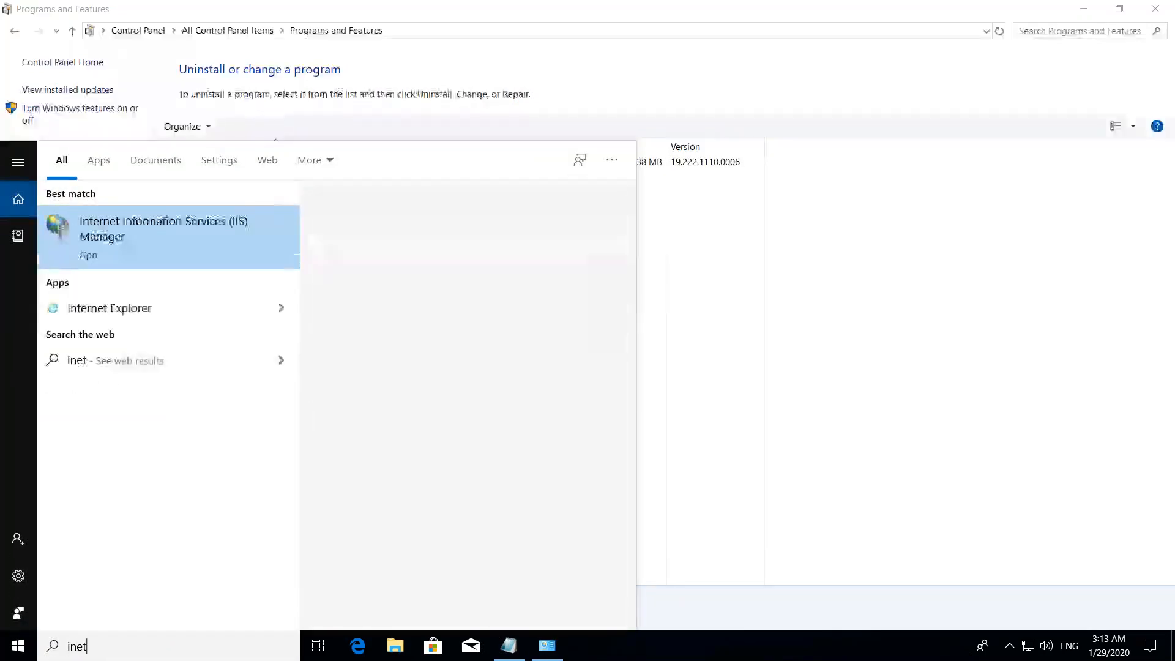
left_click(144, 242)
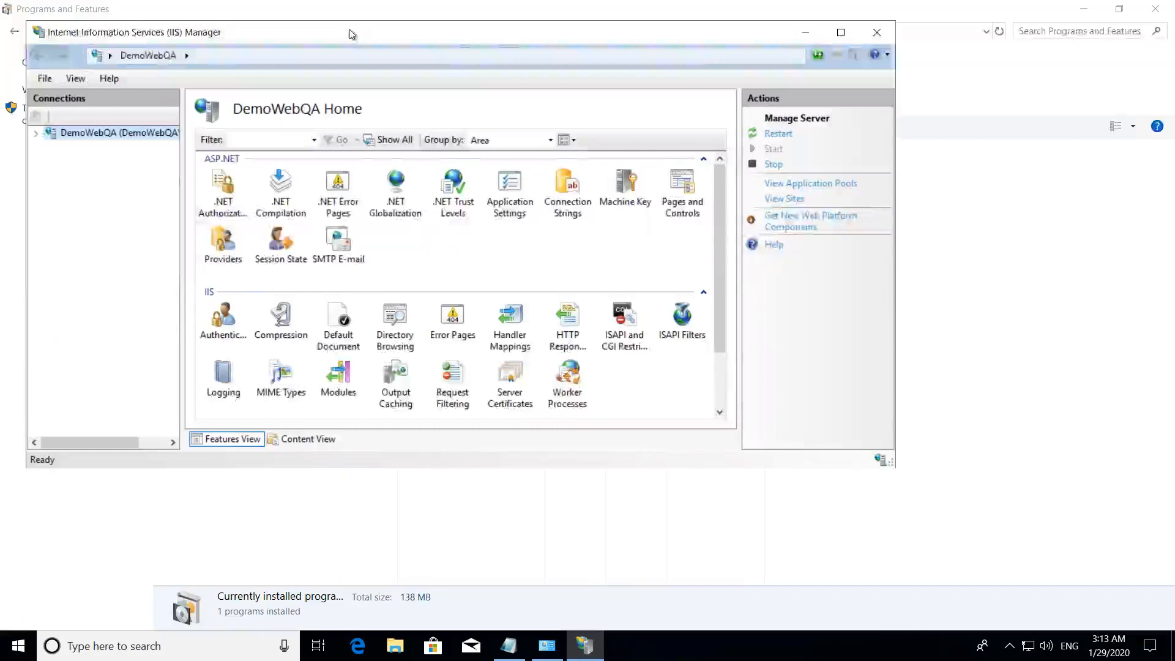
double_click(350, 32)
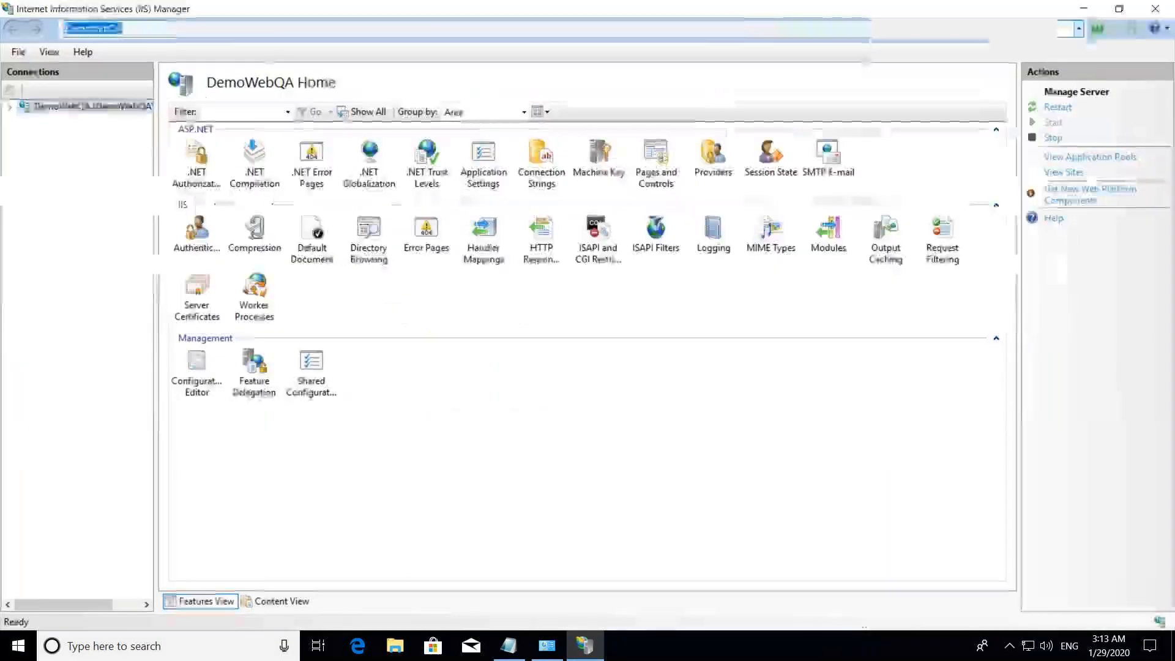
- Expand the DemoWebQA server's Sites node and Default Web Site, and show the Default Web Site home page
left_click(9, 107)
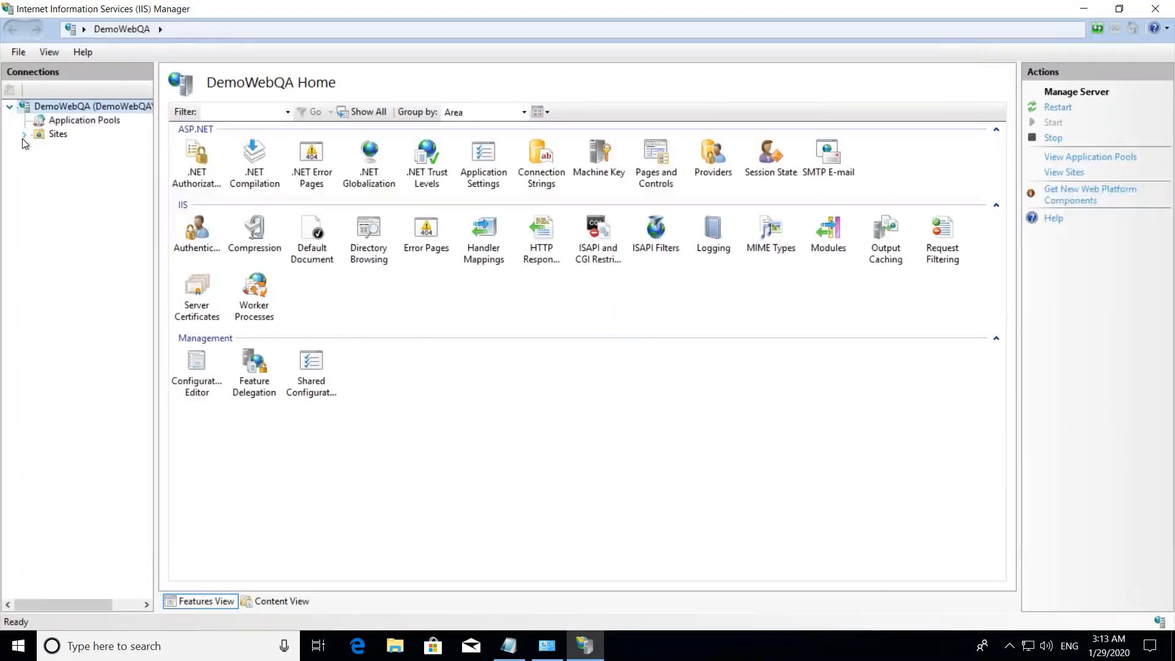
left_click(23, 134)
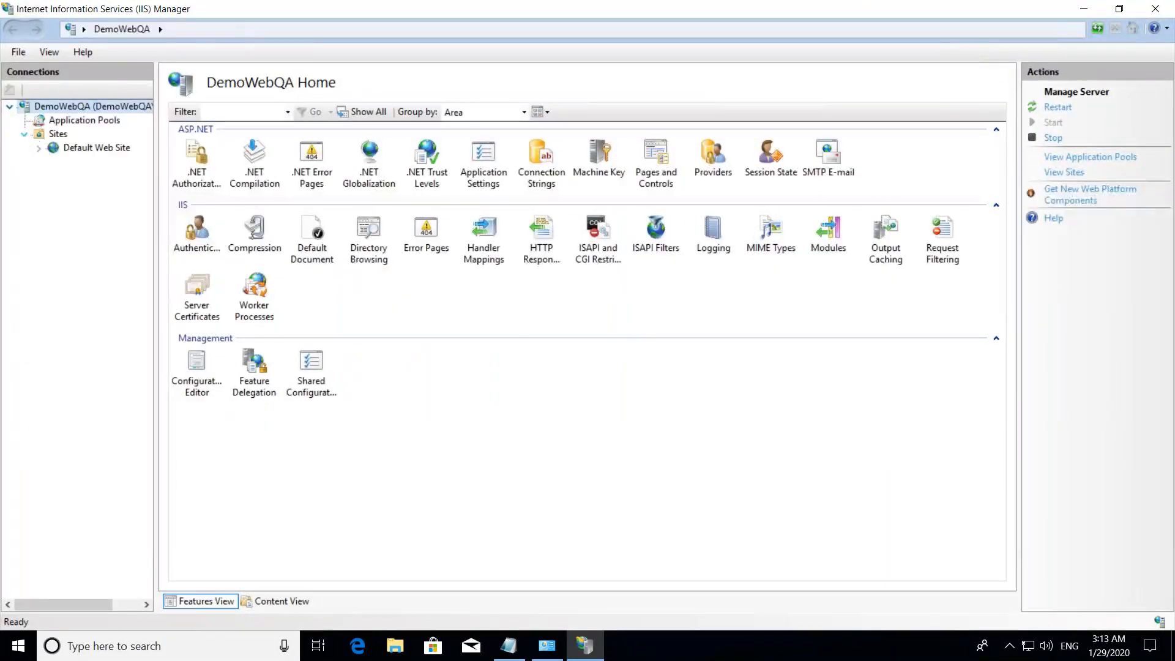
left_click(39, 148)
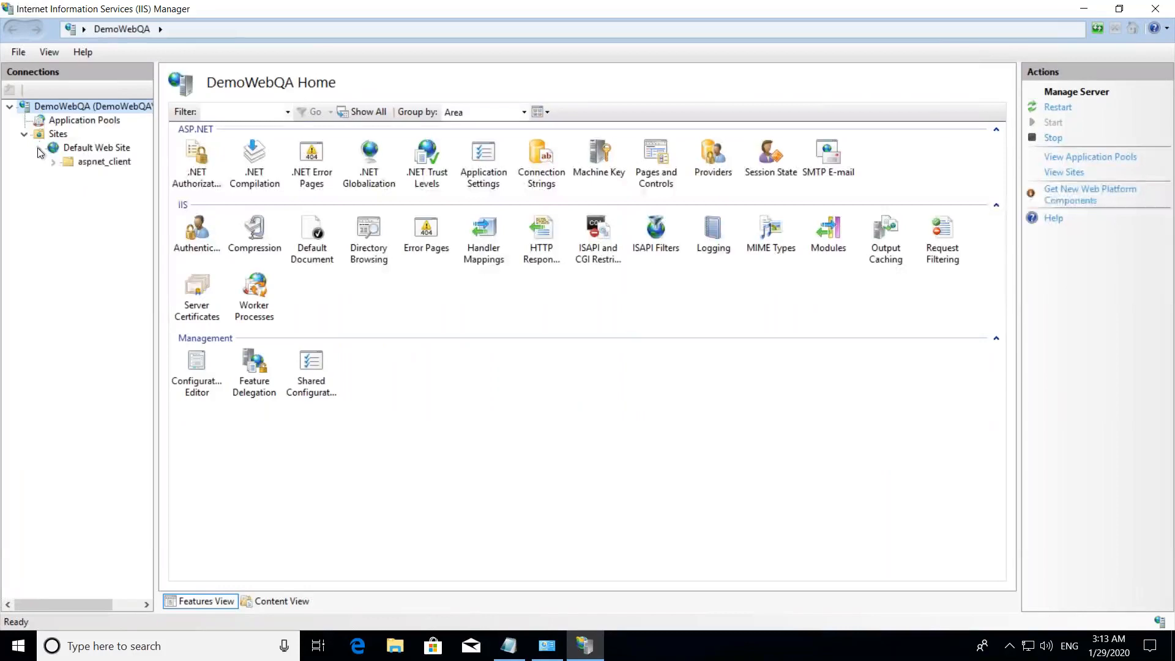
left_click(95, 148)
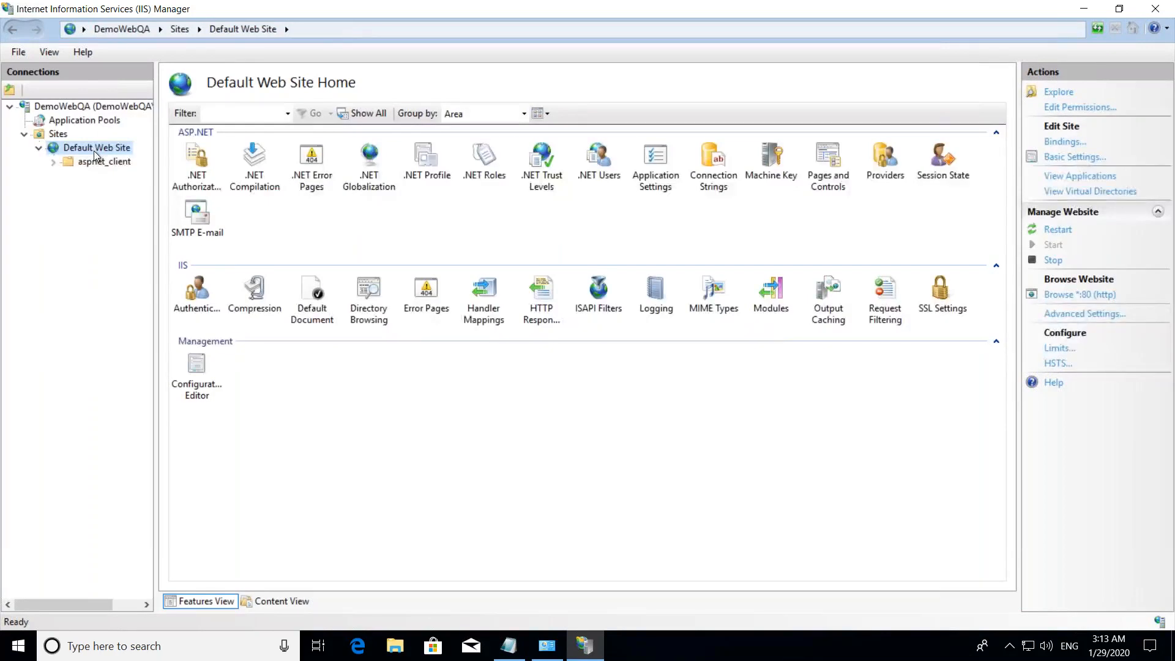
- Minimize the remote session, return to the Azure DevOps release pipeline, and review the QA stage's IIS Web App Manage task settings
mouse_move(539, 4)
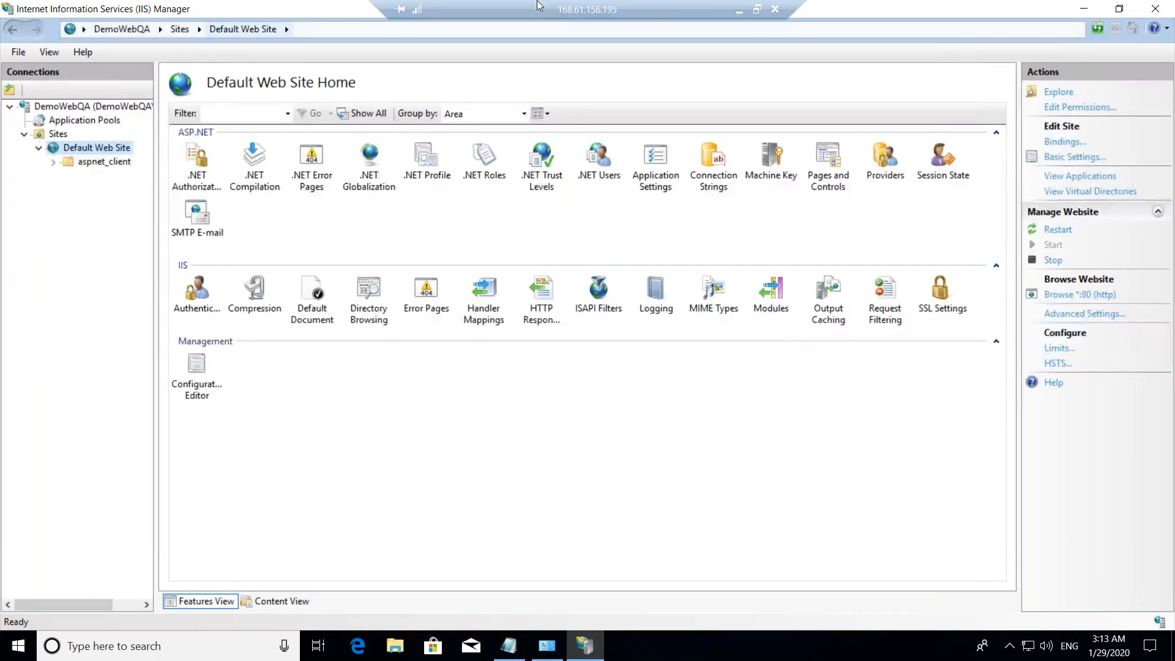
double_click(797, 7)
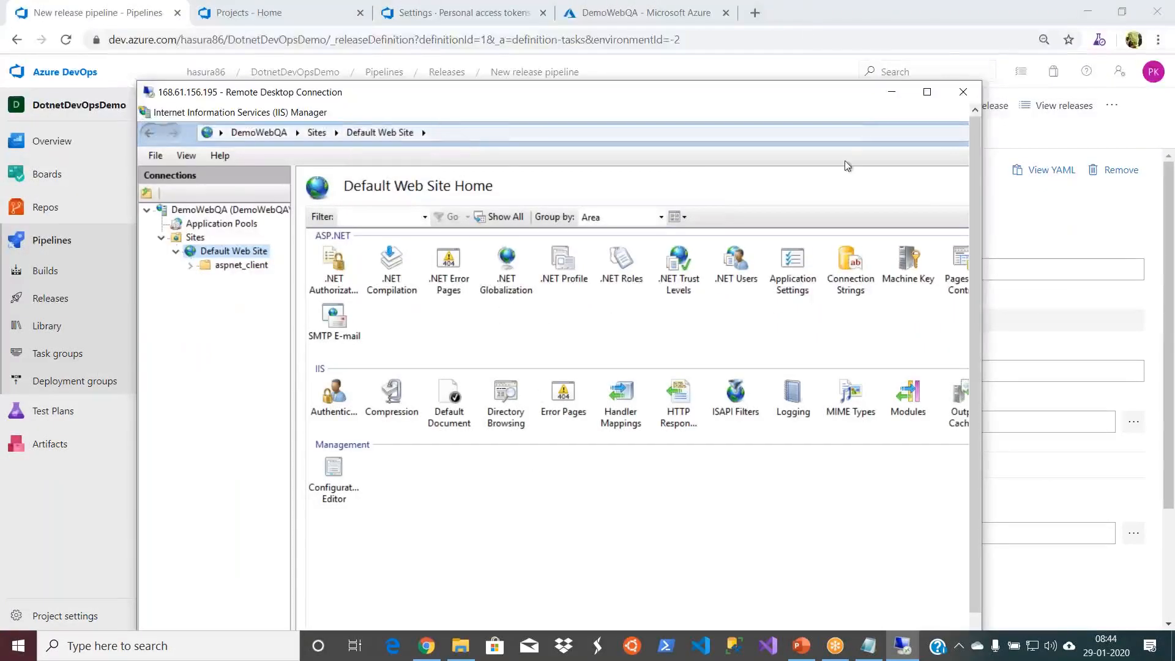
left_click(893, 91)
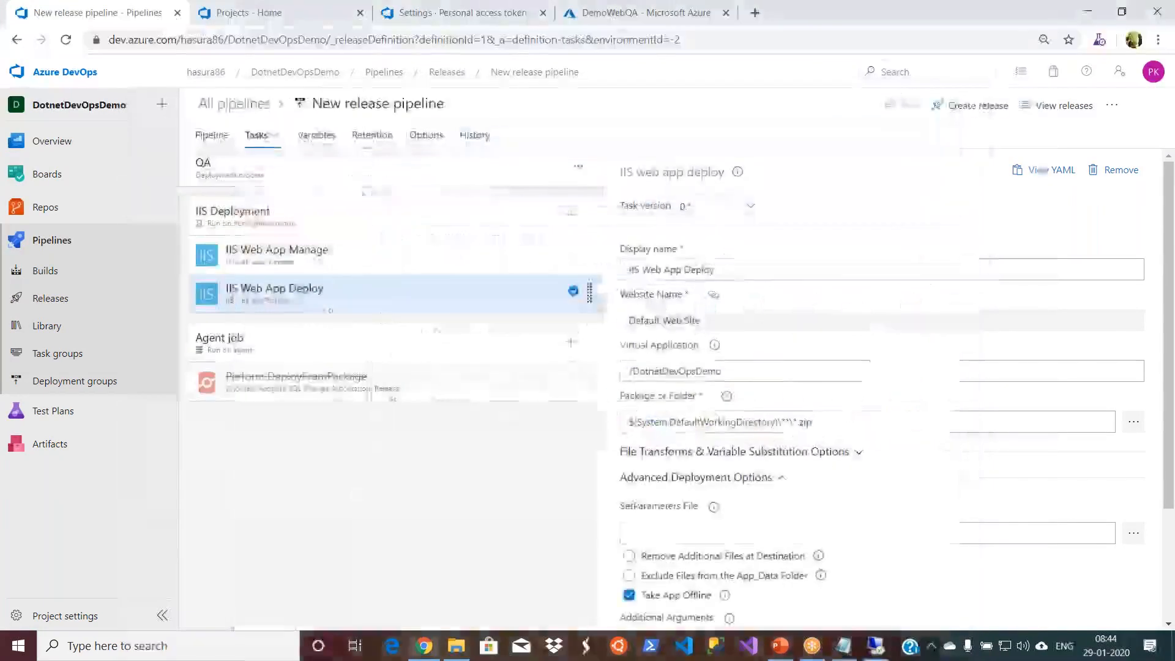
left_click(315, 255)
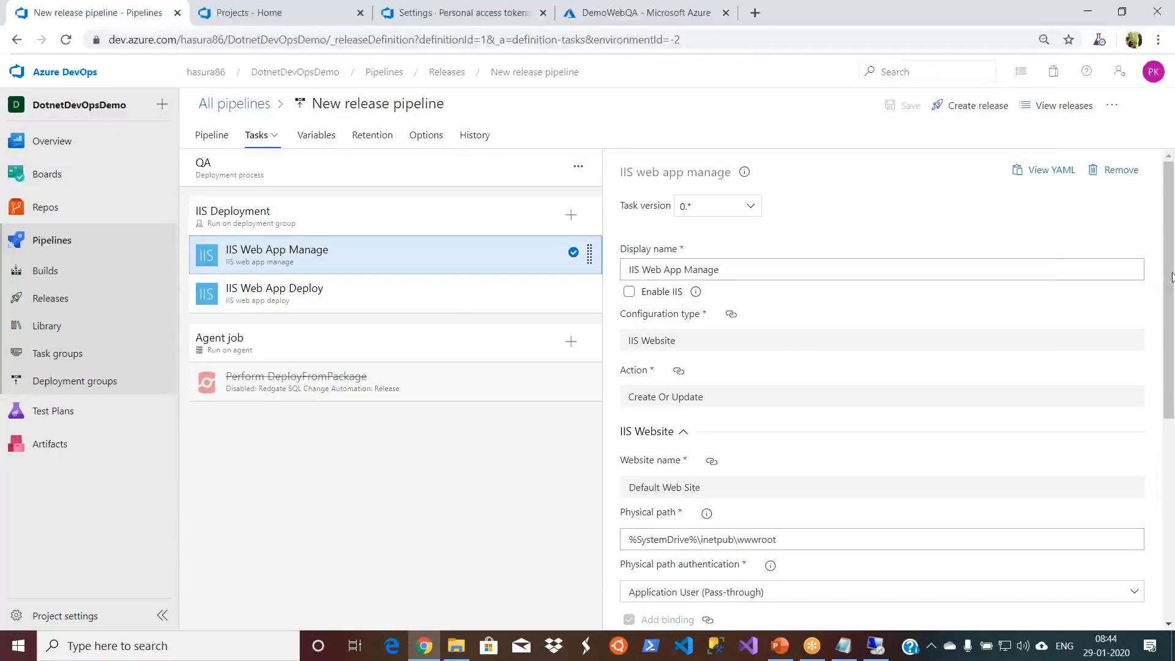
left_click_drag(1168, 410, 1167, 409)
scroll(776, 412, "down", 5)
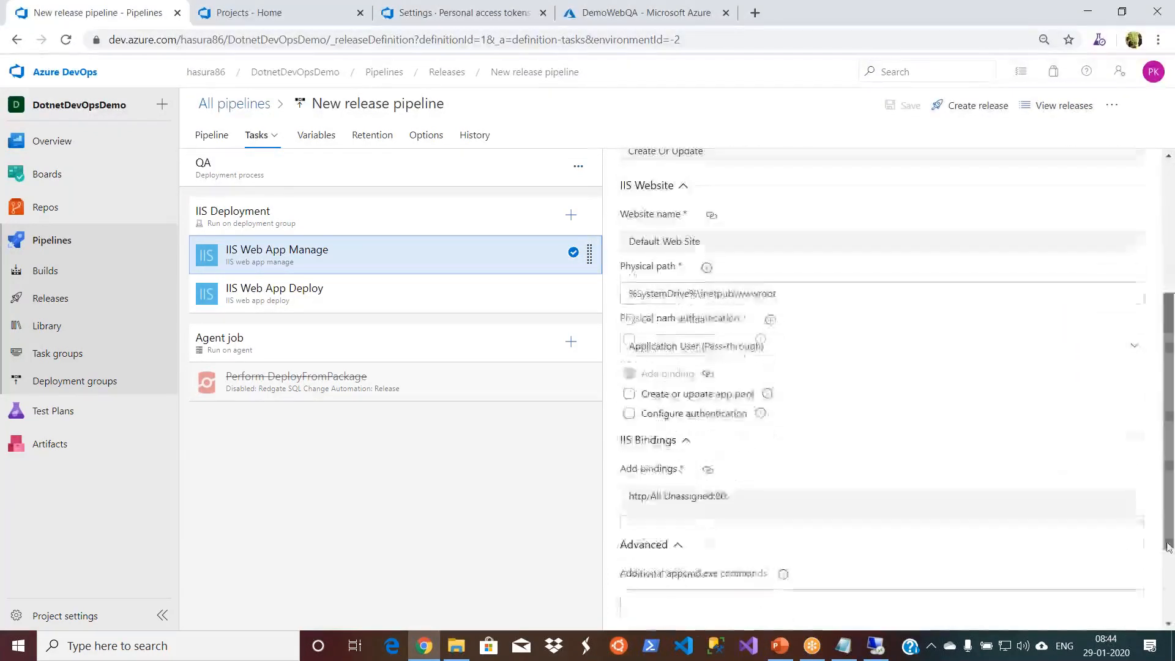
- Copy the virtual application name DotnetDevOpsDemo, without its slash, from the IIS Web App Deploy task
left_click(369, 292)
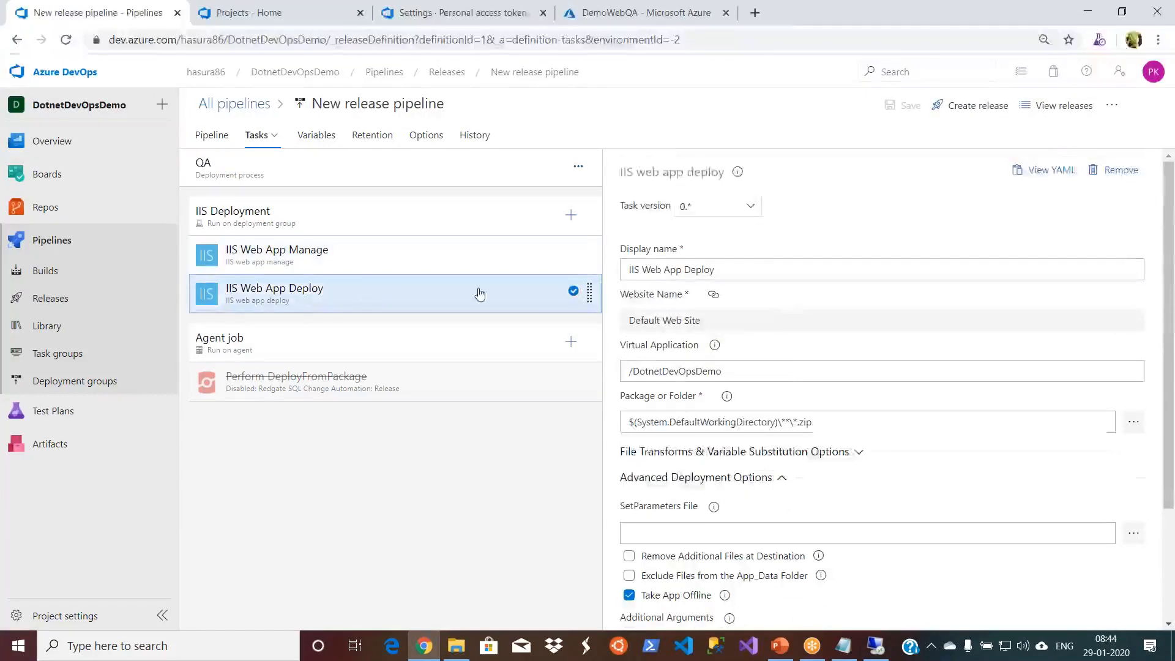
left_click(724, 371)
left_click_drag(724, 371, 633, 370)
key("ctrl+c")
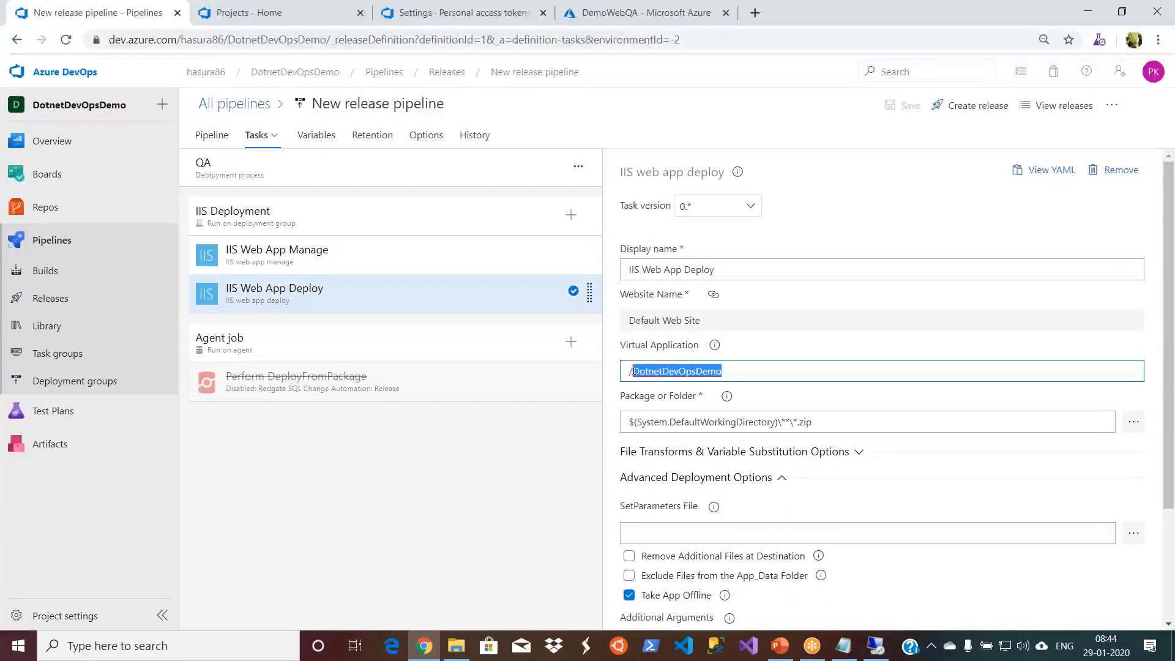
left_click(560, 504)
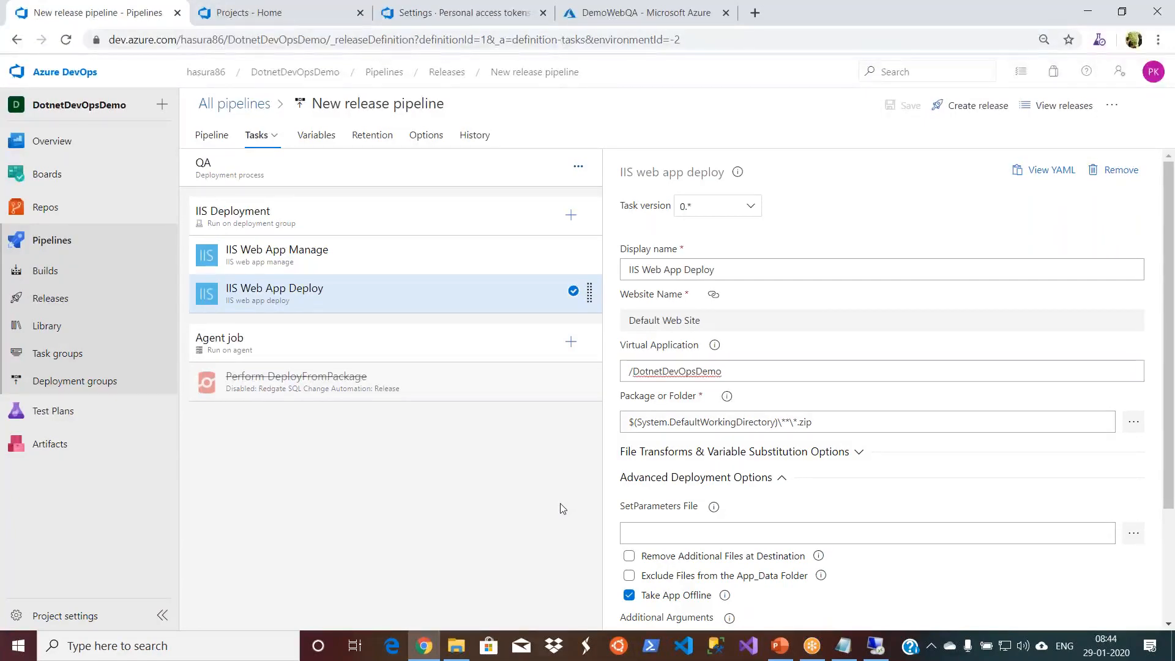
- Return to the DemoWebQA remote session and start adding an application with alias DotnetDevOpsDemo under Default Web Site
left_click(876, 650)
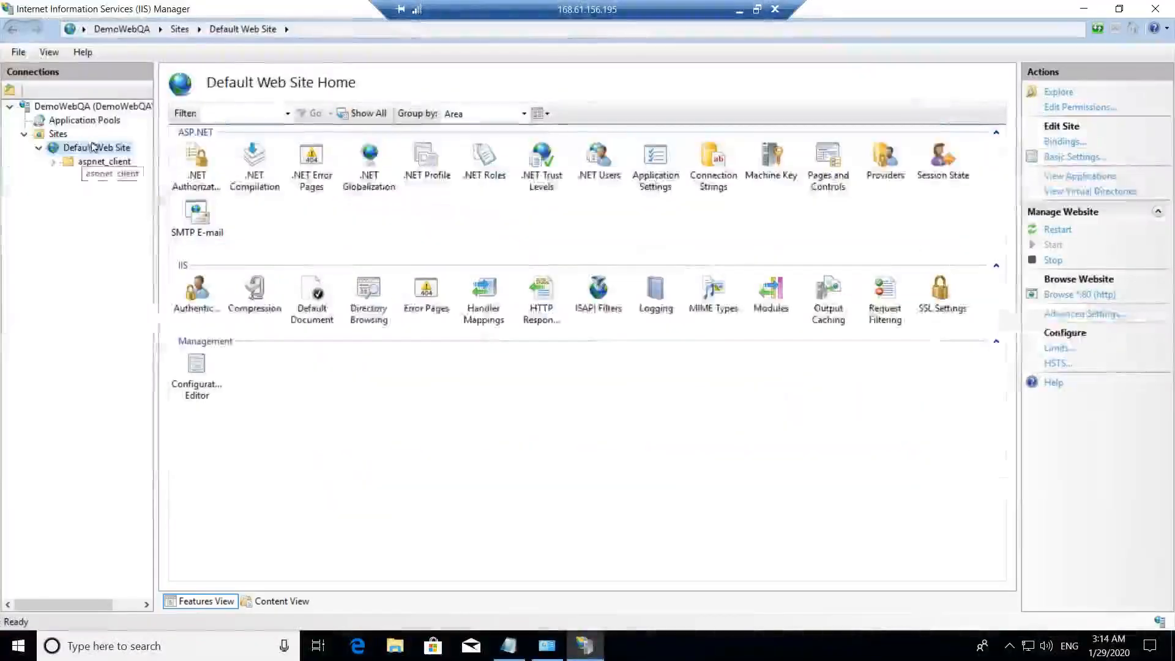
right_click(93, 150)
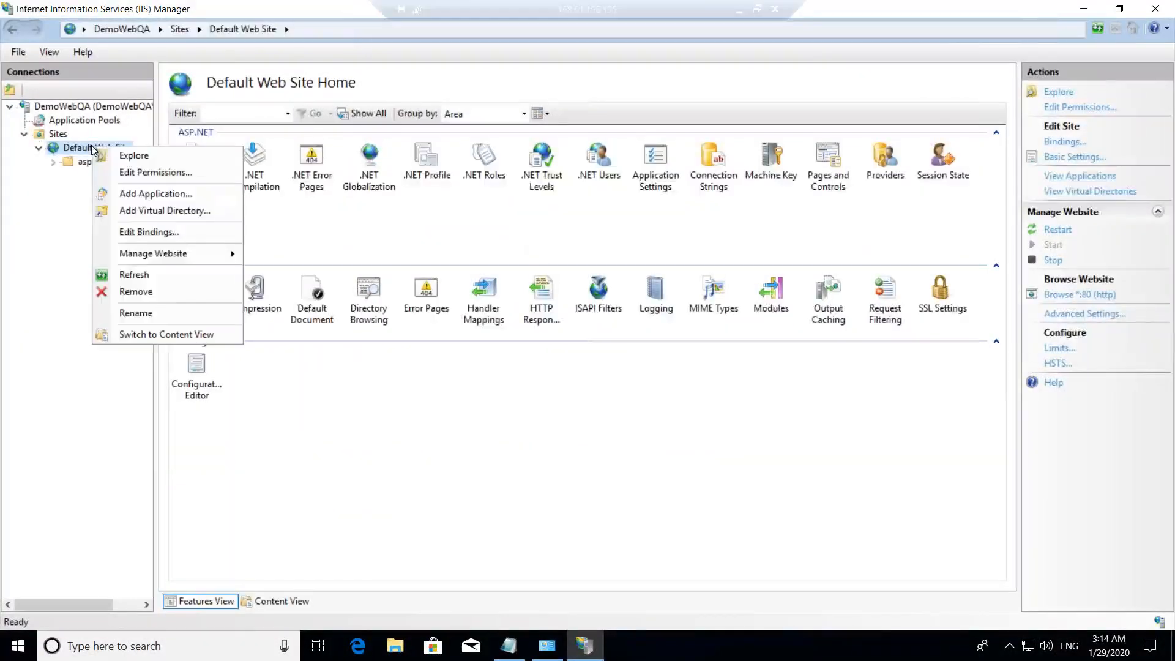
mouse_move(203, 256)
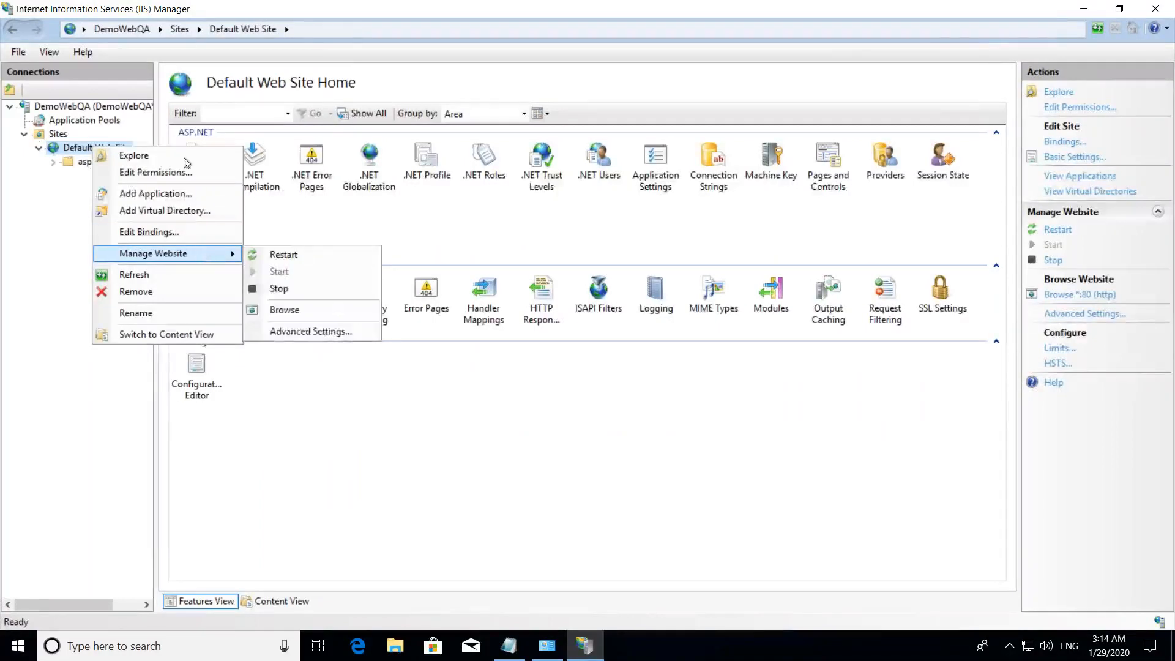
left_click(179, 195)
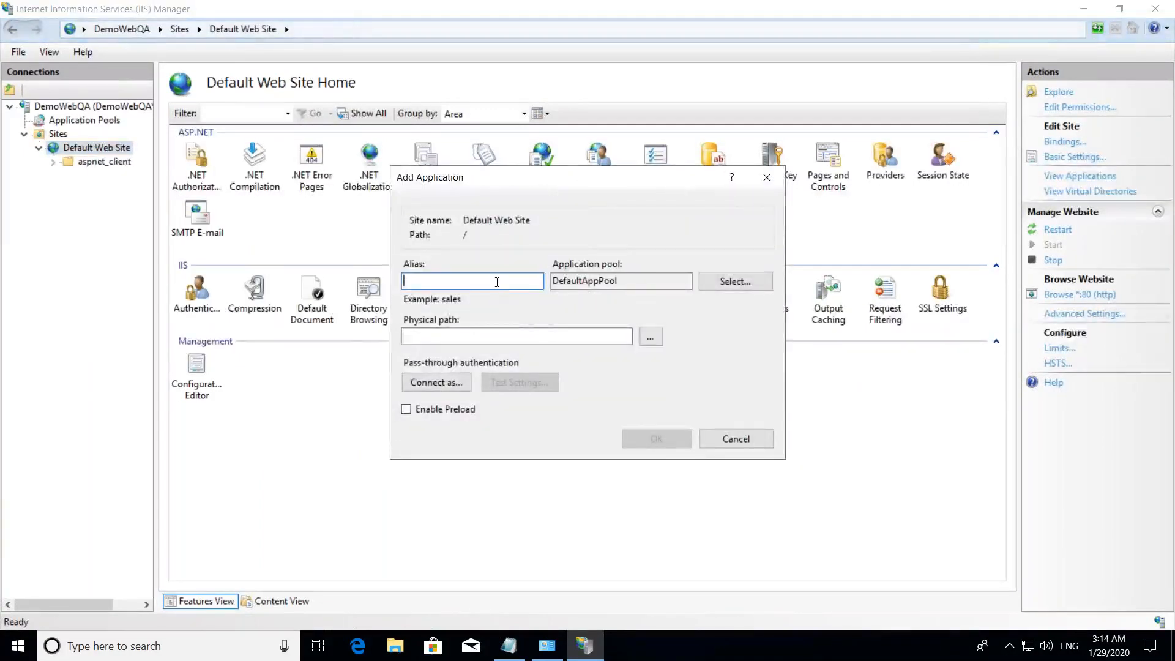
key("ctrl+v")
- Browse for the application's physical path and select the wwwroot folder under C:\inetpub
left_click(651, 336)
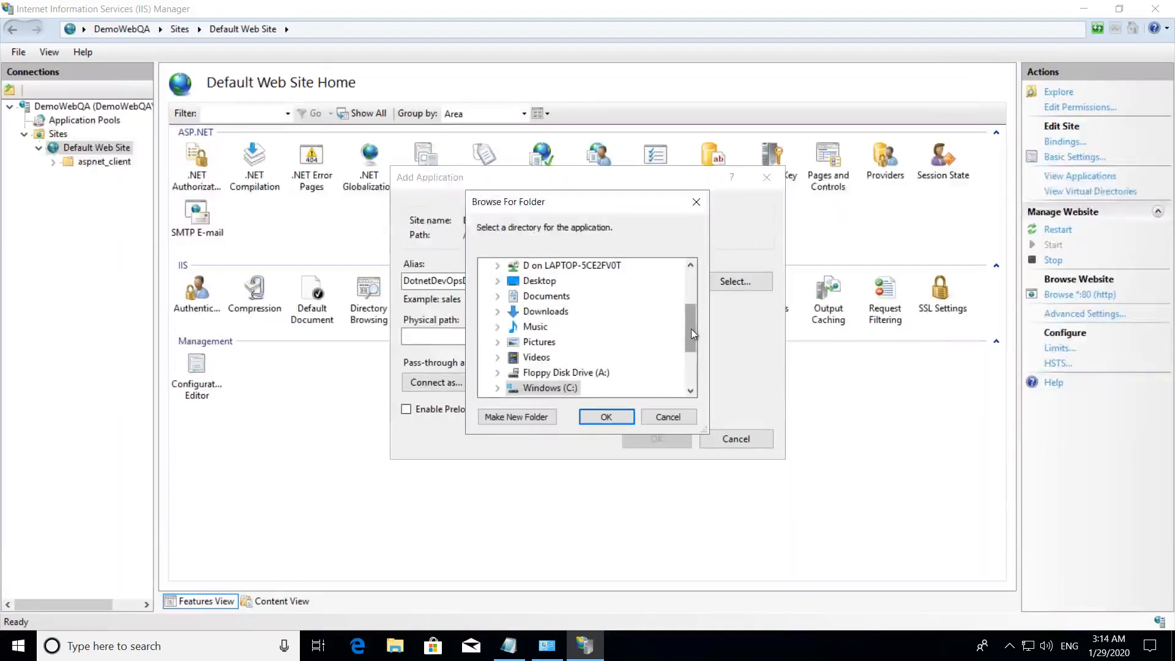
scroll(691, 343, "down", 2)
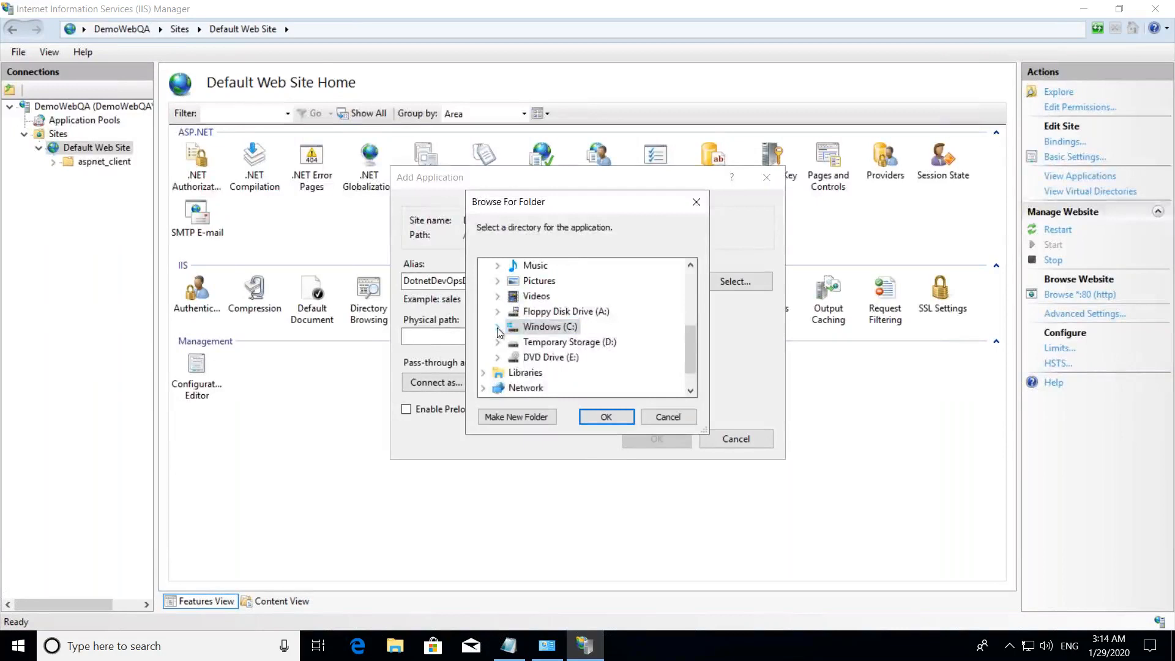
left_click(497, 327)
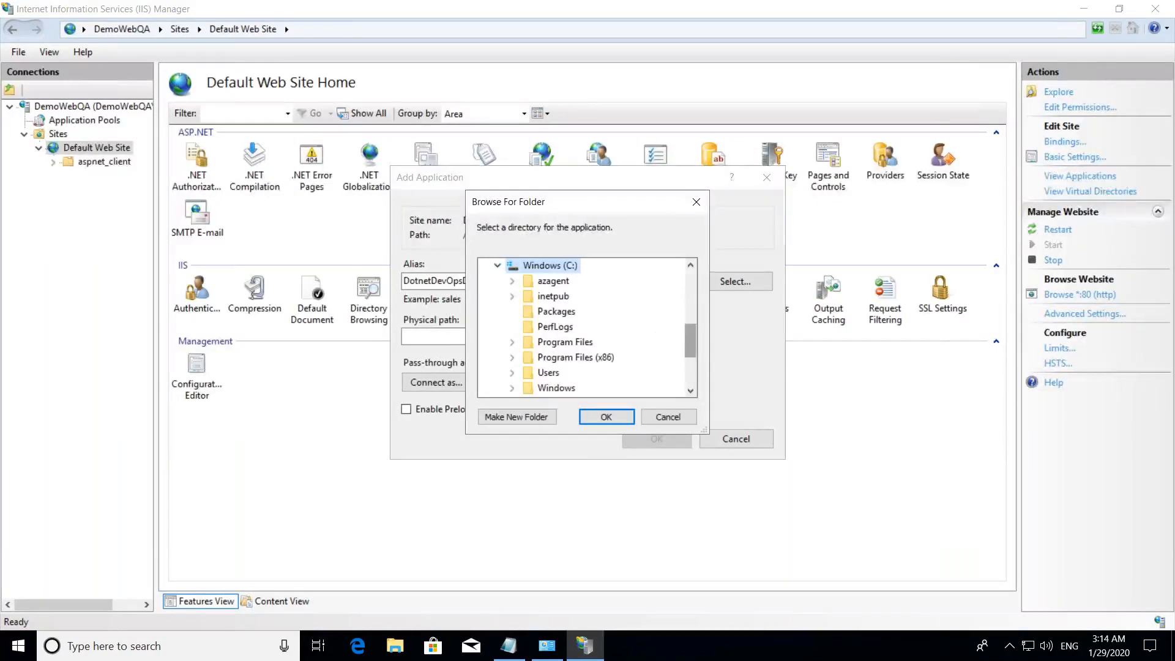
left_click_drag(692, 336, 692, 330)
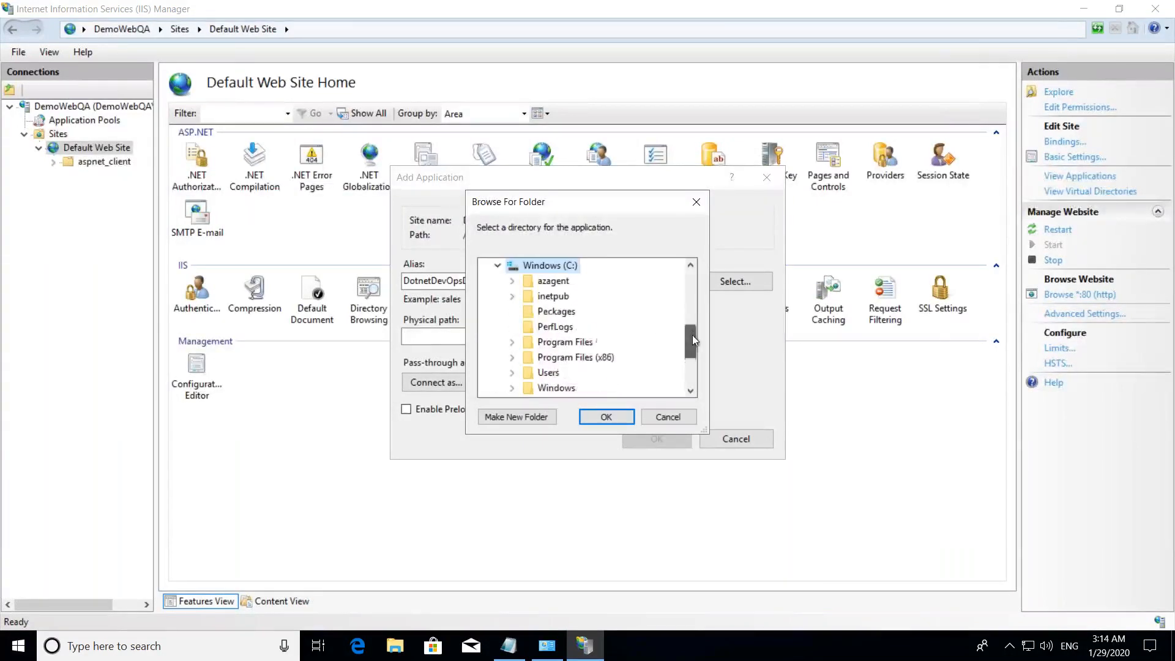
left_click(512, 297)
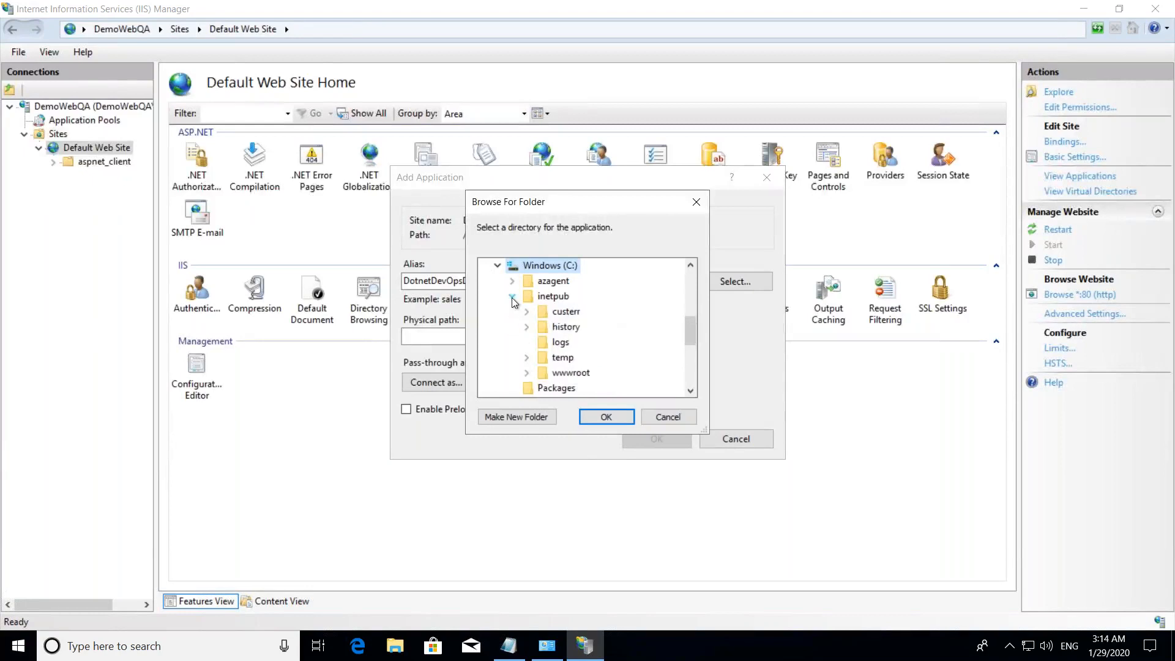
left_click(527, 374)
left_click(563, 342)
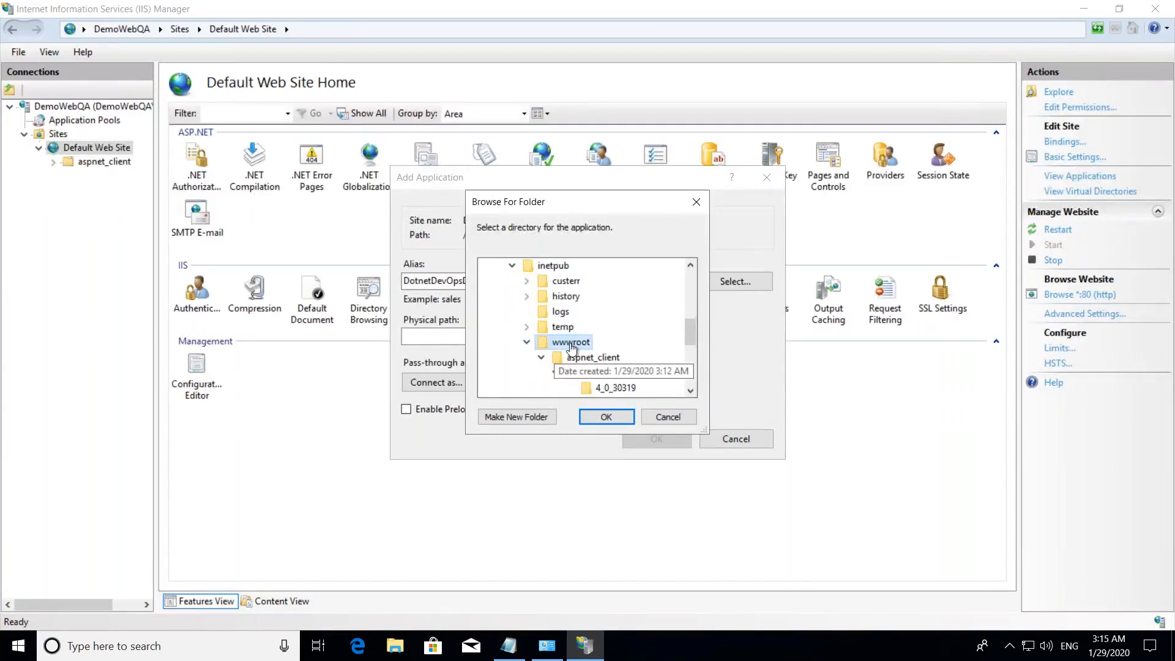
- Make a DotnetDevOpsDemo folder inside wwwroot, use it as the physical path, and confirm the new application
left_click(519, 417)
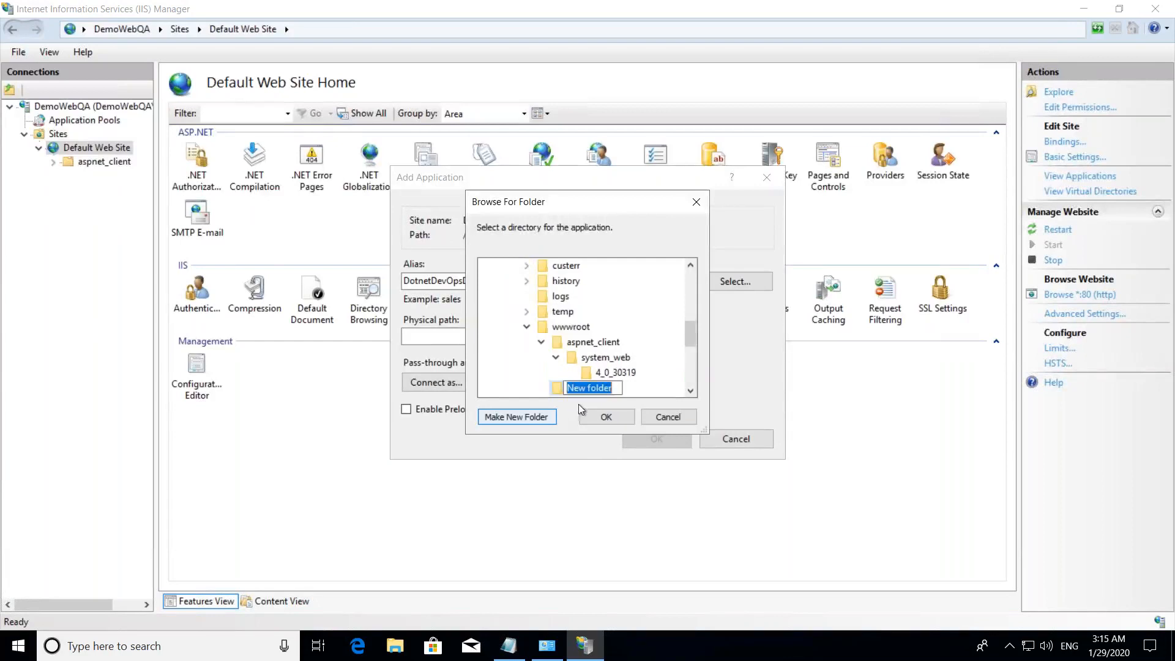
key("ctrl+v")
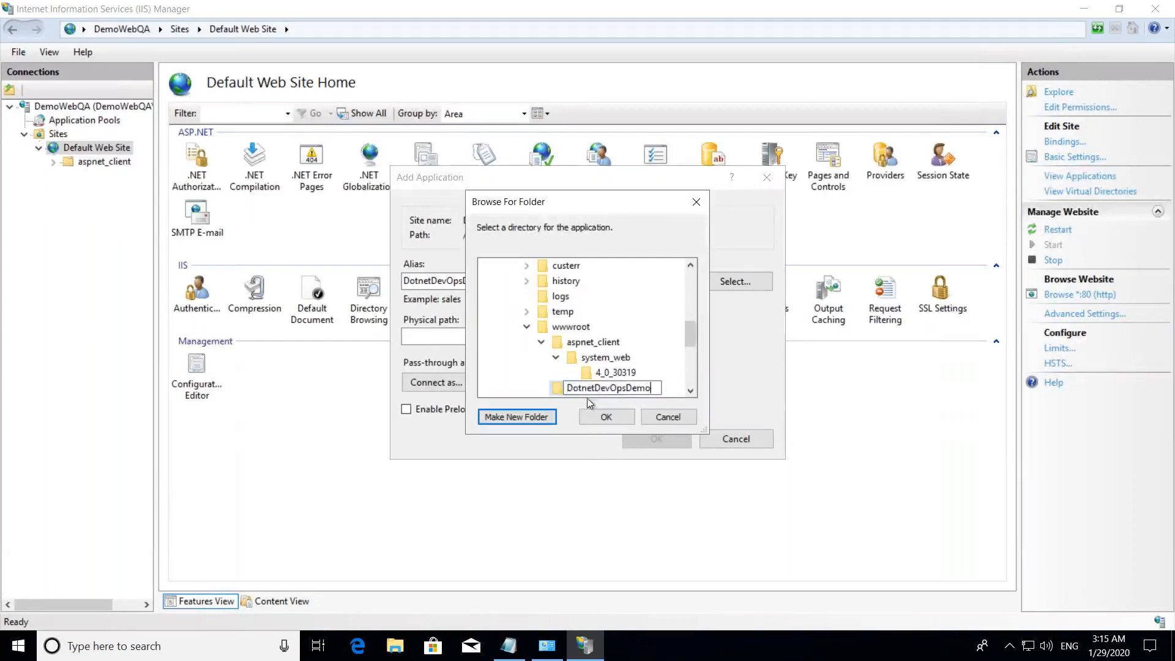
key("Return")
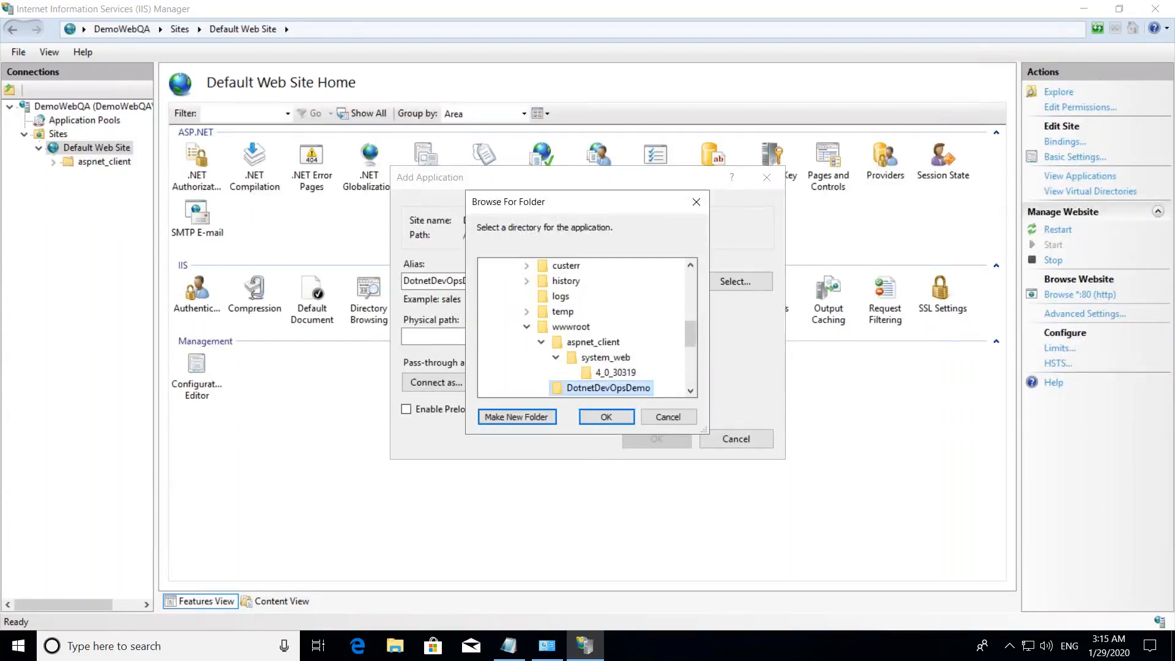
left_click(614, 418)
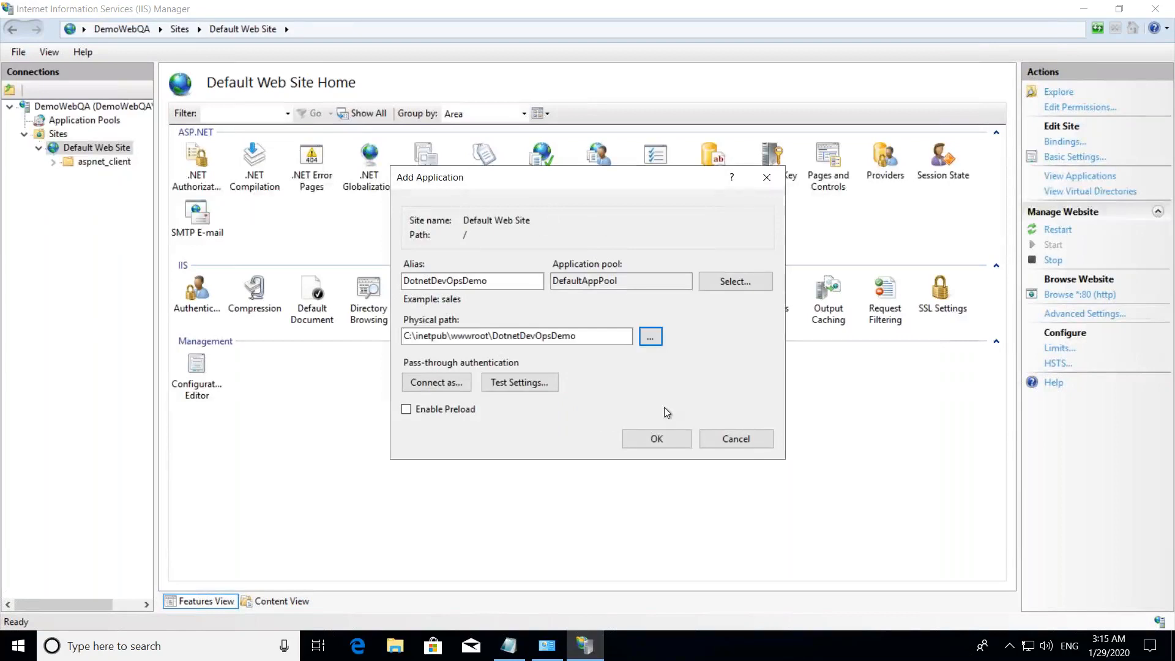
left_click(656, 440)
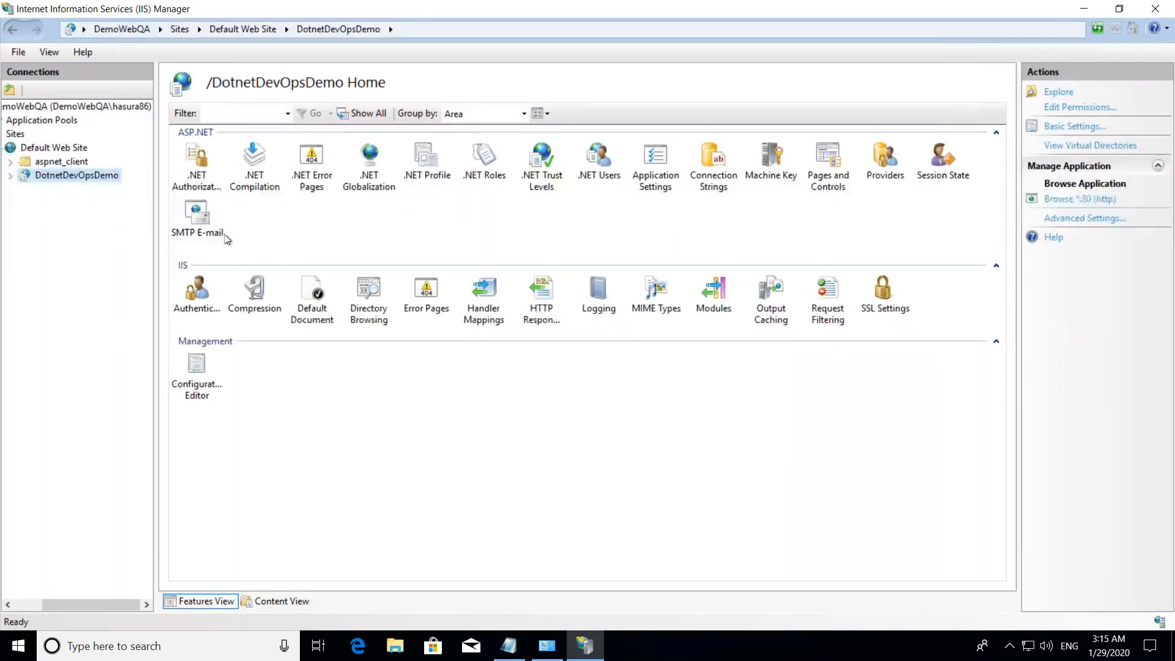
- Explore the DotnetDevOpsDemo application's folder in File Explorer to check its contents, and bring up the remote session's connection bar
right_click(106, 174)
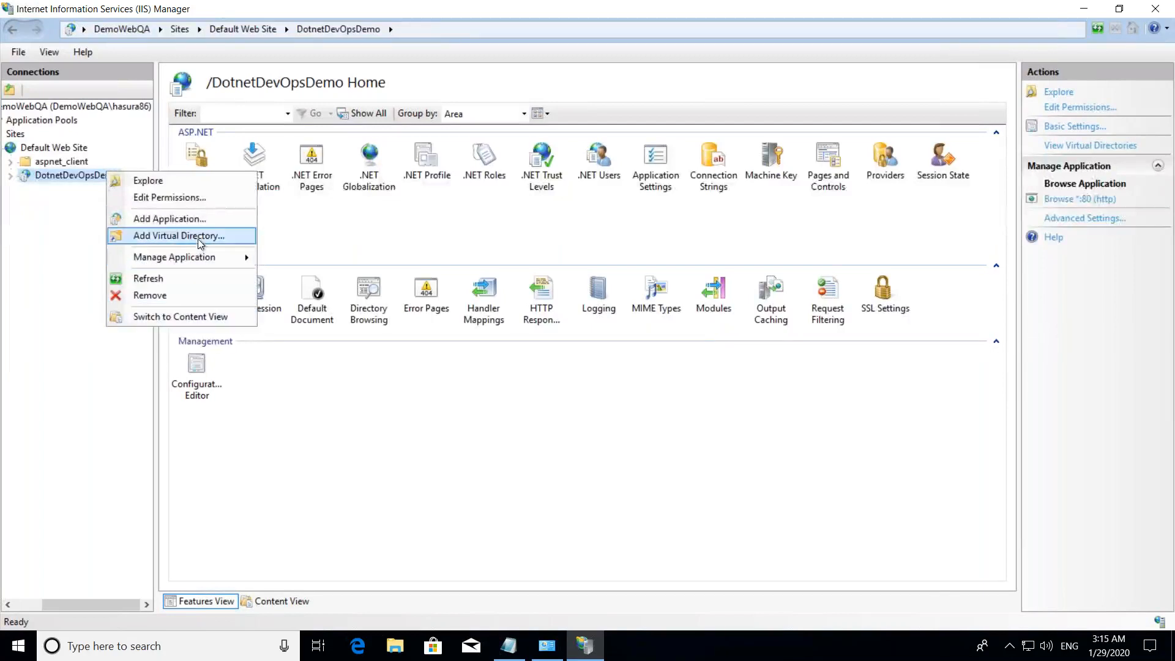
left_click(195, 182)
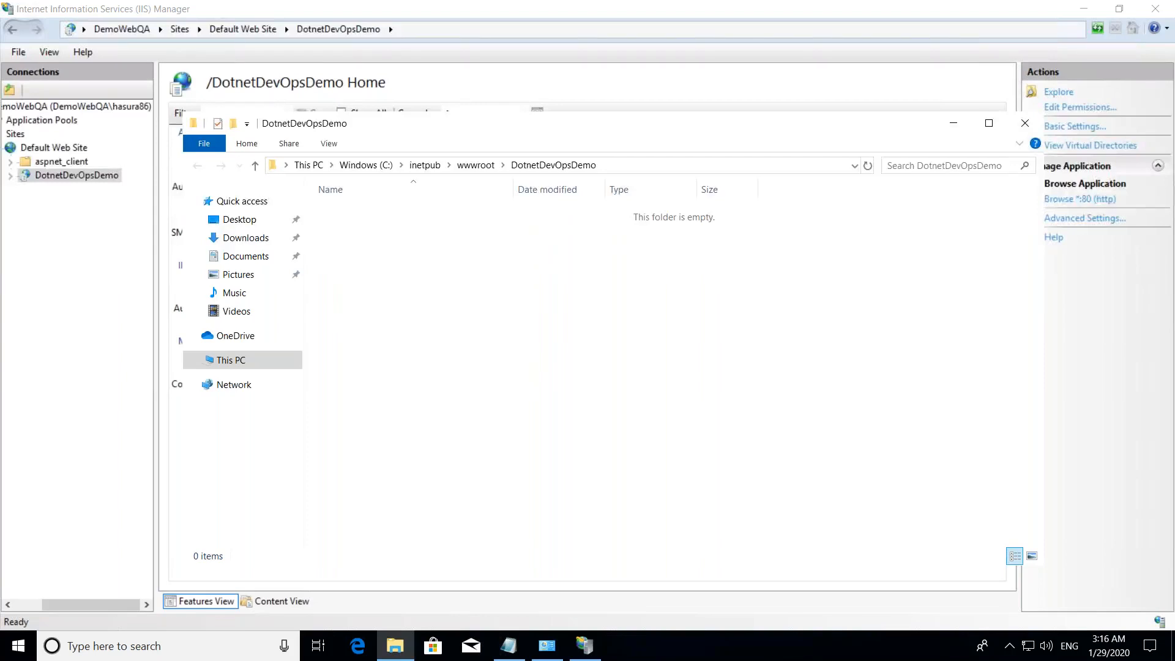
mouse_move(778, 6)
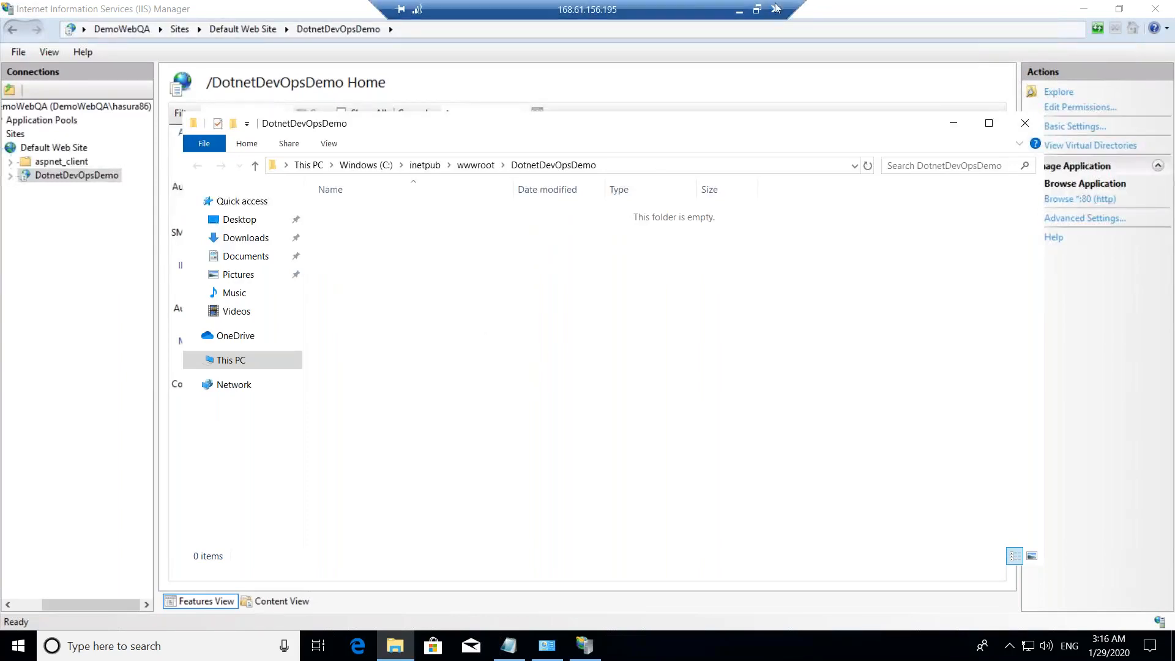
left_click_drag(797, 11, 840, 11)
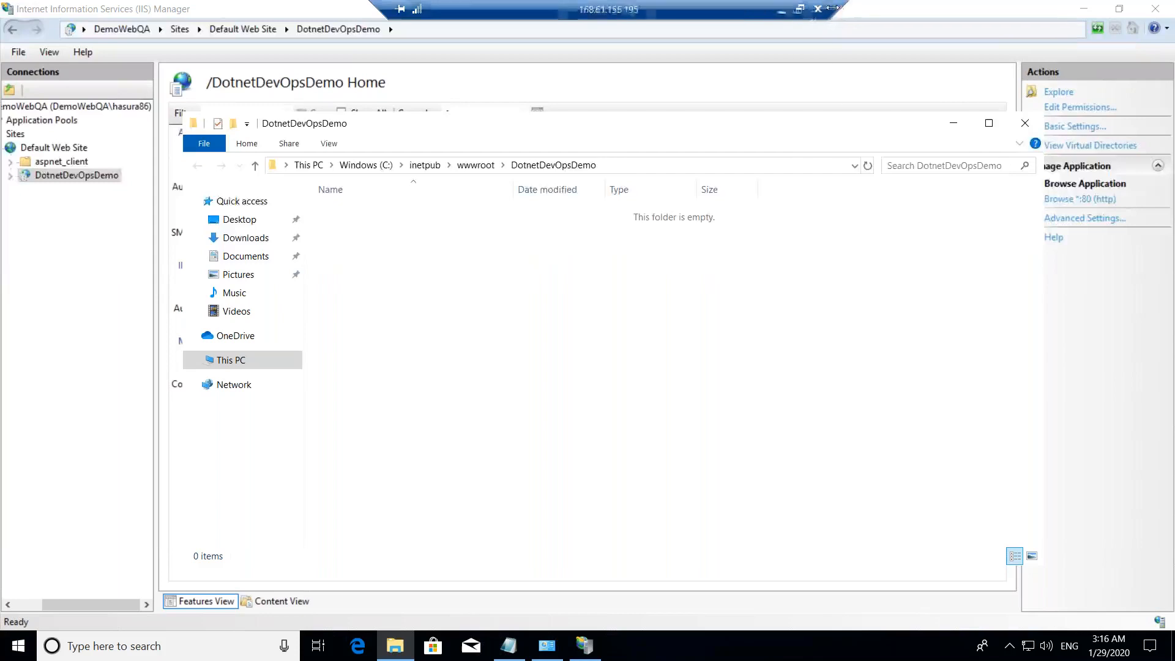
- Return to the release pipeline, review the QA stage's IIS Web App Manage and Deploy tasks, and go back to the stage overview
left_click(782, 11)
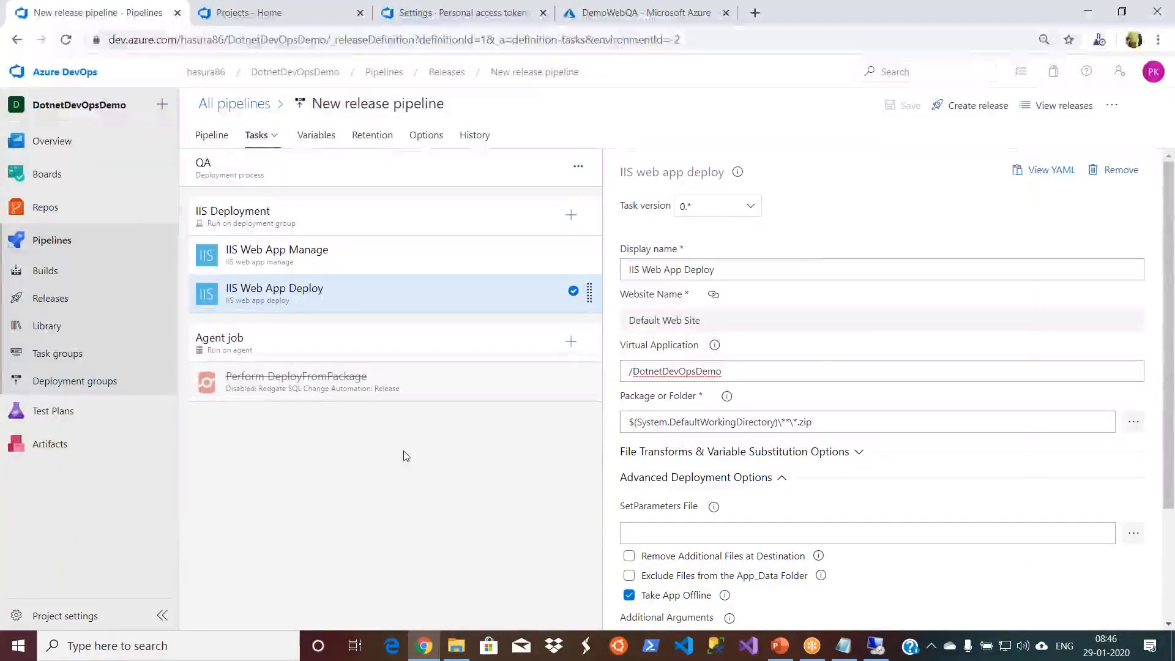
left_click(399, 251)
left_click(388, 300)
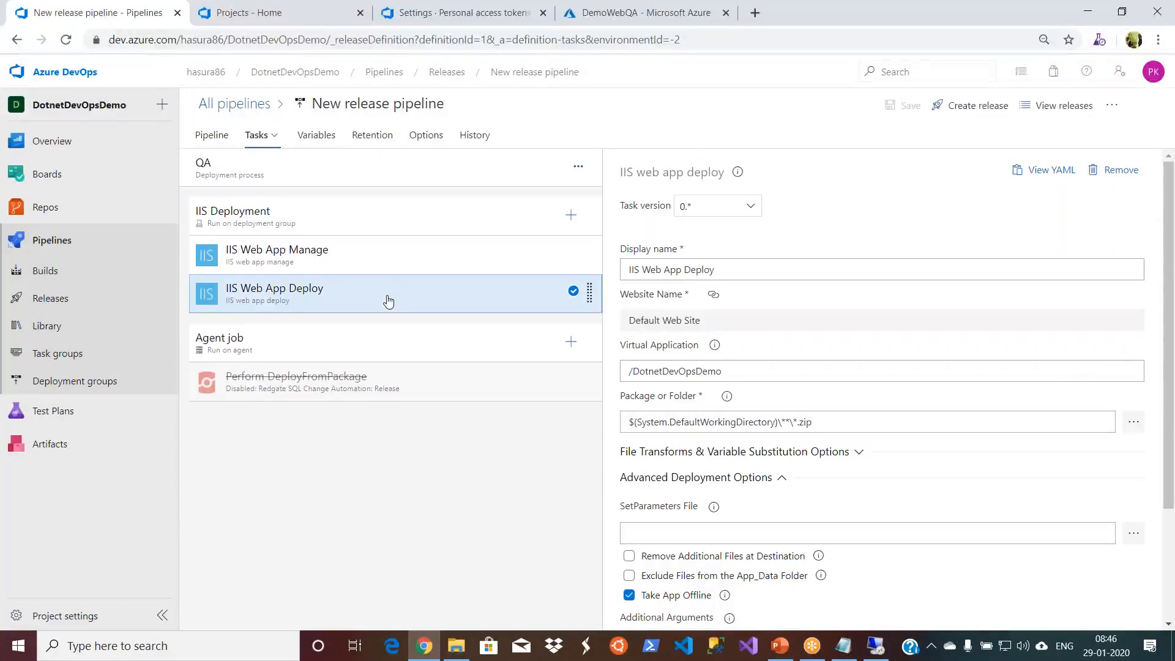
left_click(216, 138)
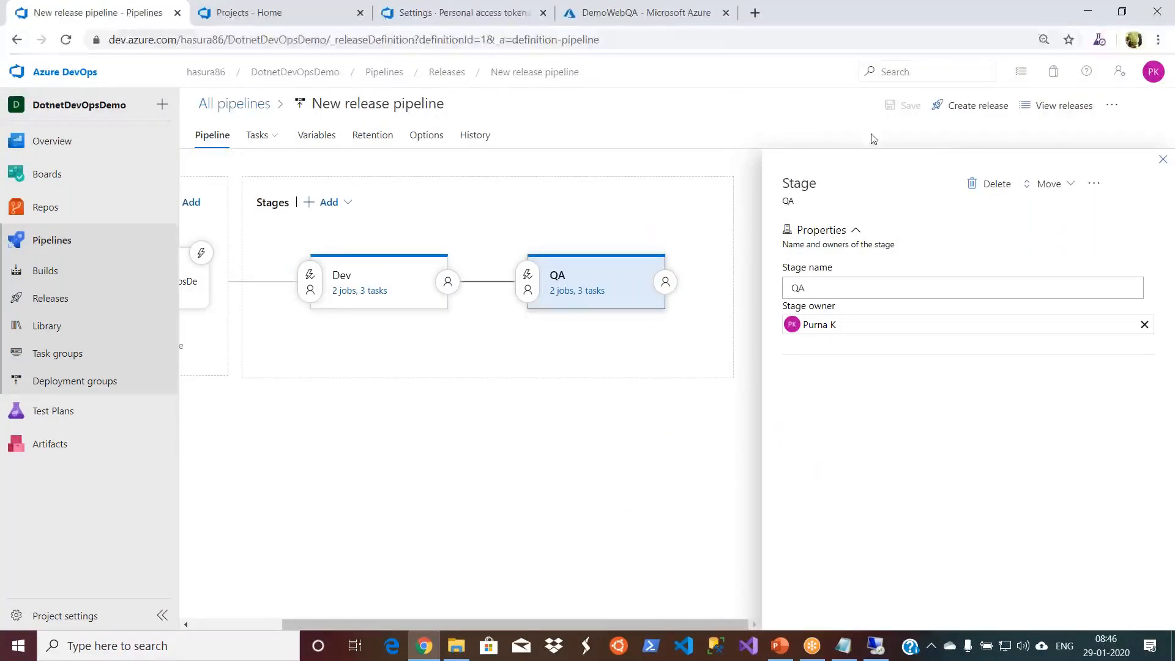
left_click(1163, 161)
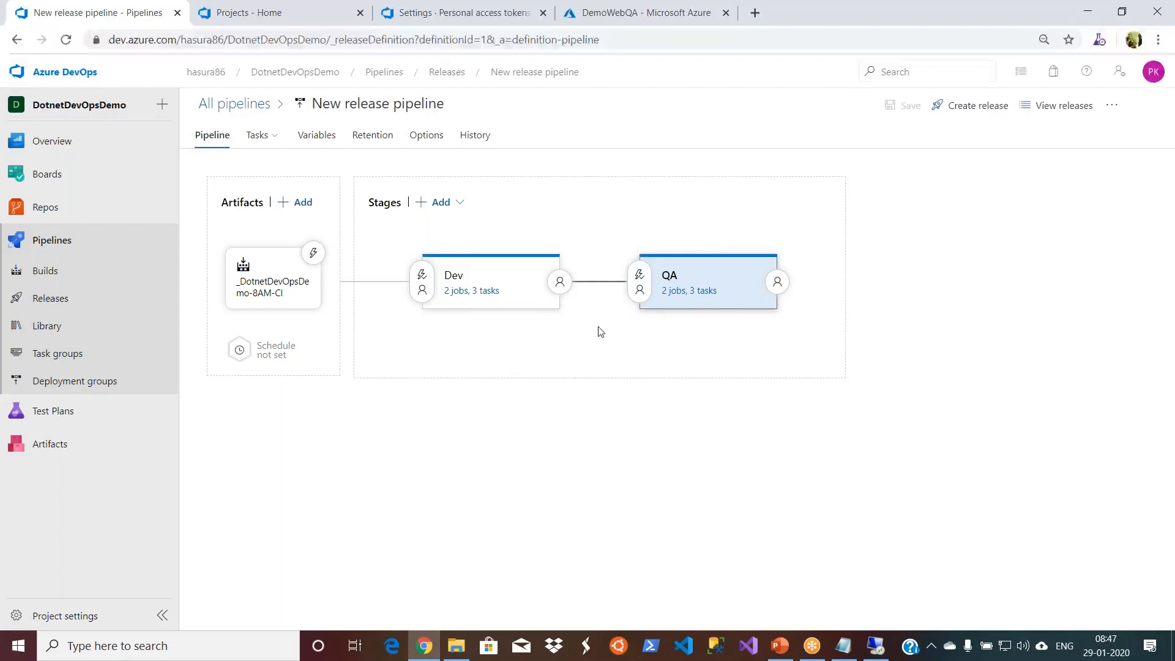
- Open the QA stage's pre-deployment conditions and enable pre-deployment approvals
left_click(641, 277)
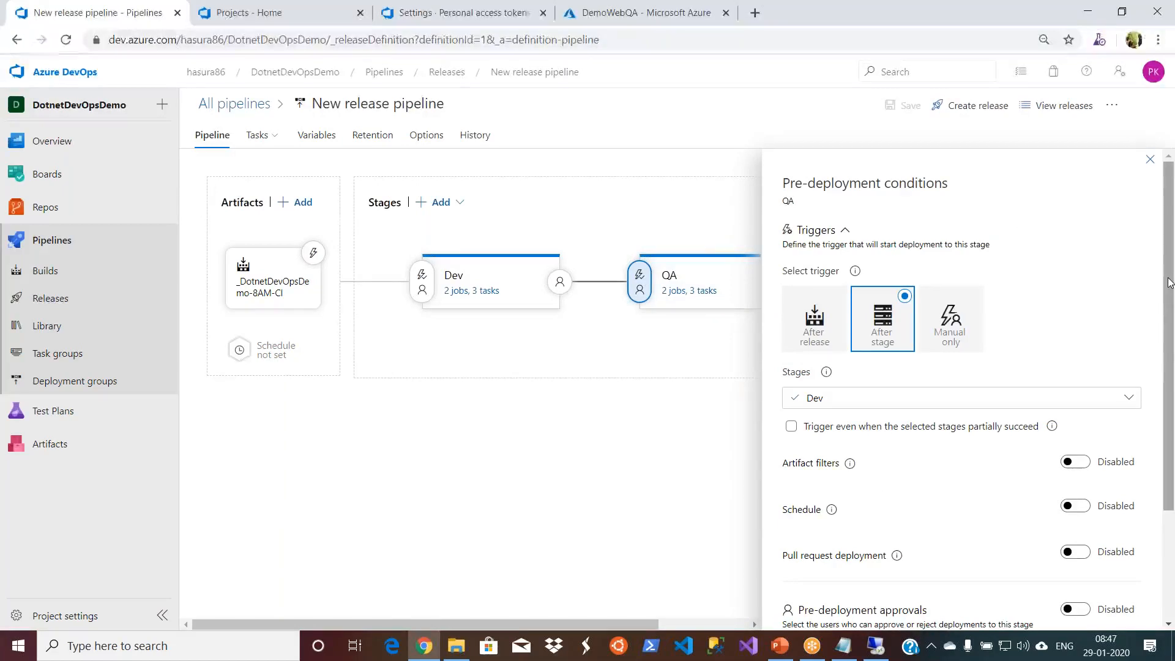
left_click_drag(1168, 282, 1168, 347)
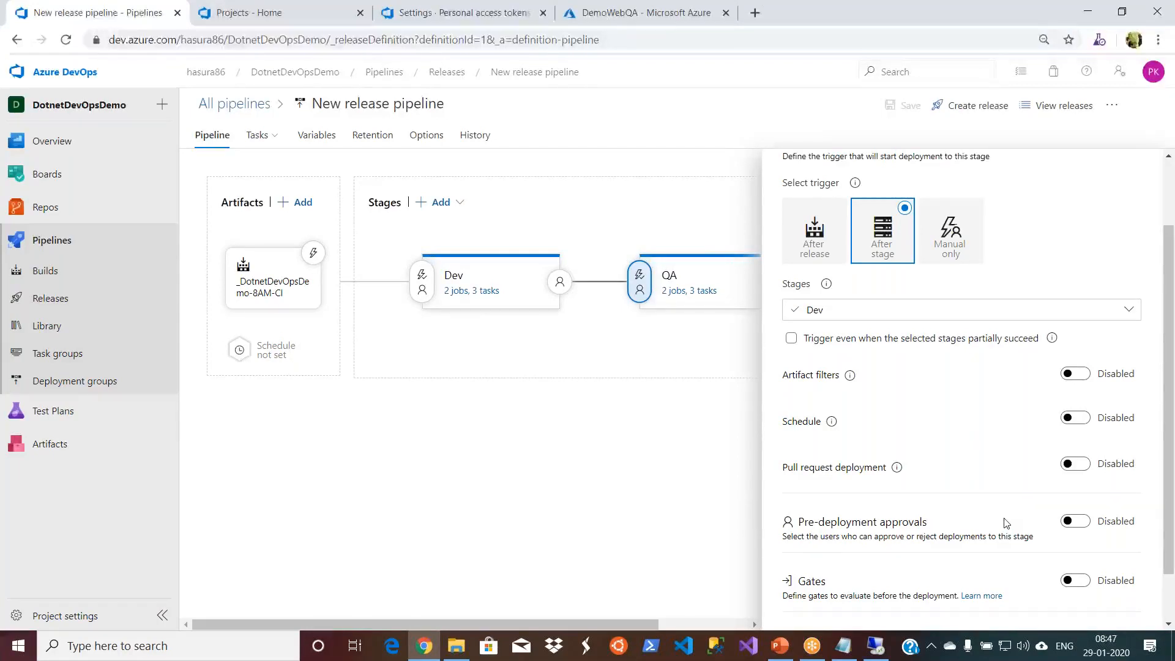
left_click(1077, 522)
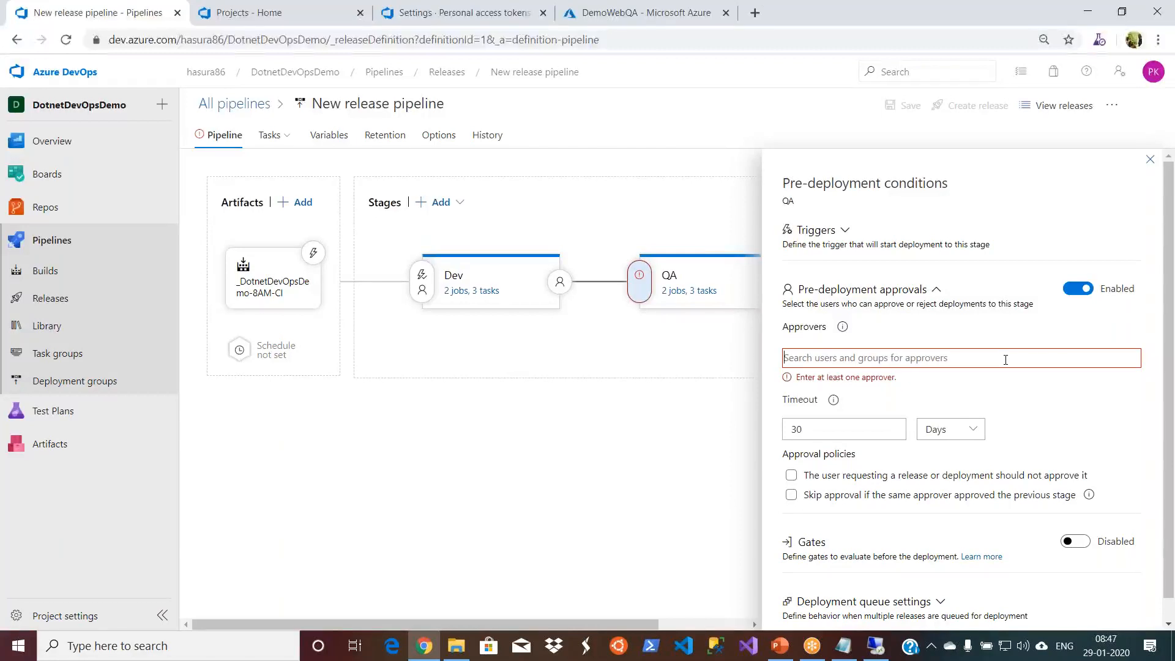
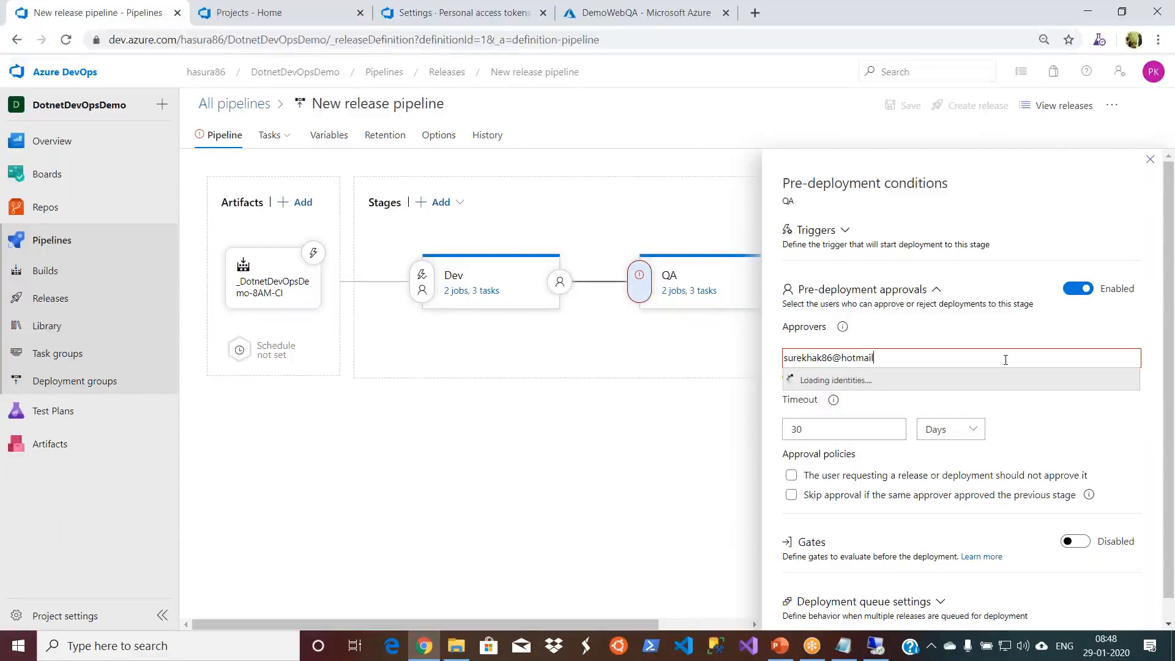
- Try to add an approver for the QA stage by entering the approver's e-mail address
left_click(1034, 335)
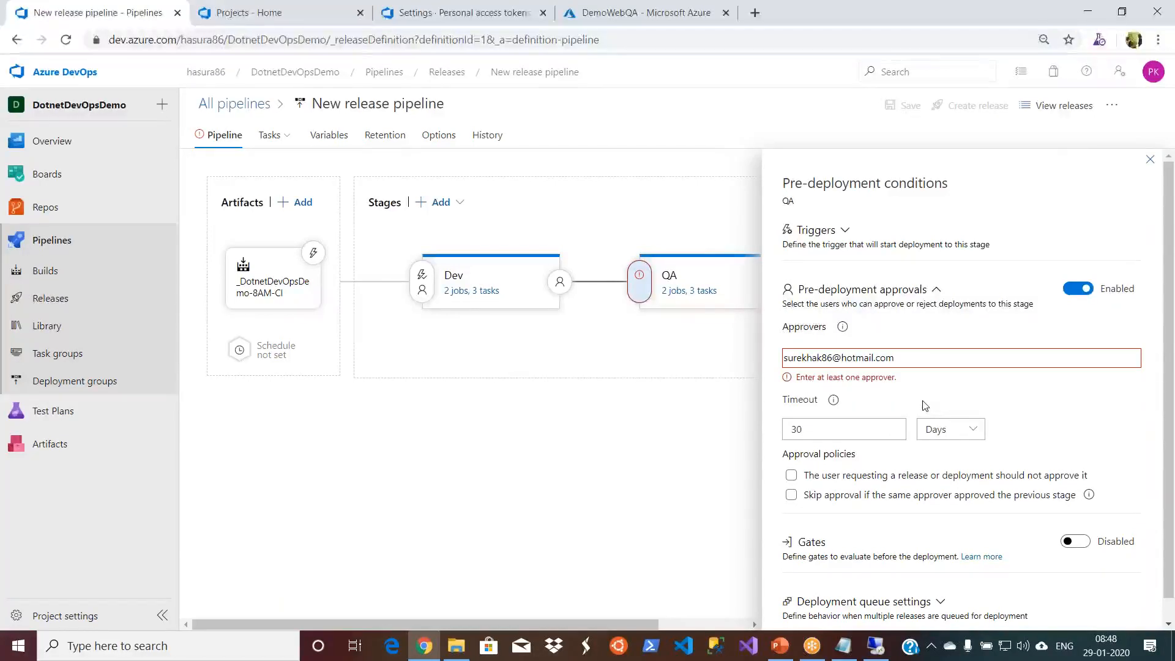
- Set the QA stage's pre-deployment approval timeout to 2 hours
left_click(974, 432)
left_click(951, 480)
double_click(849, 431)
type("2")
left_click(1021, 405)
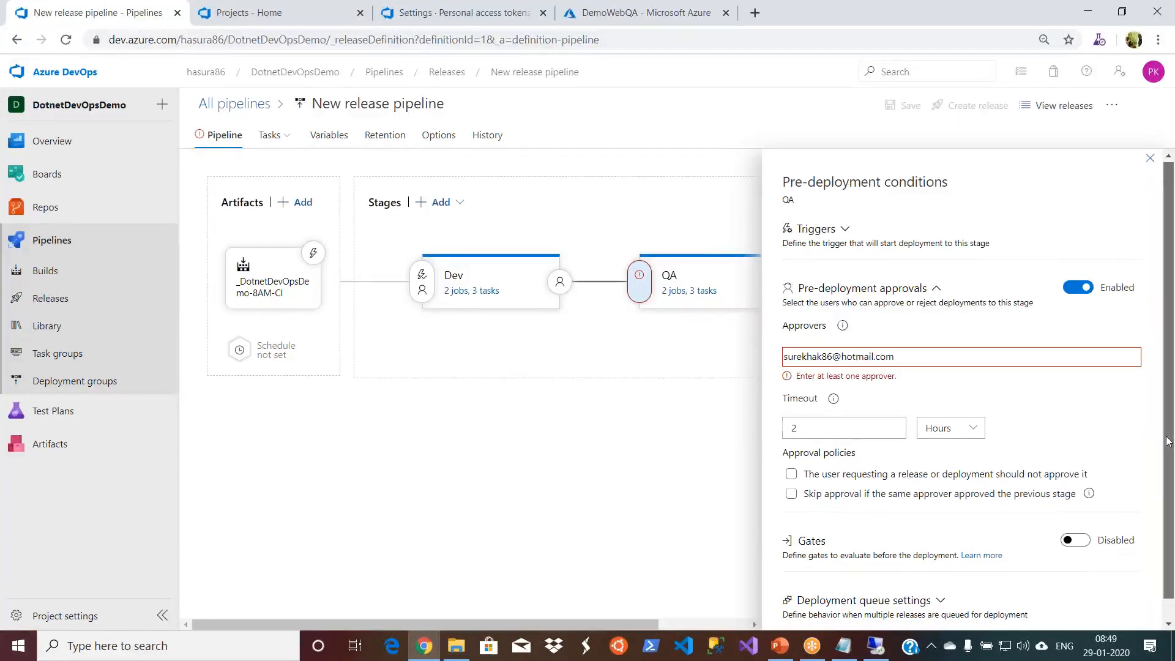
- Enable the approval policy that prevents the user requesting a release or deployment from approving it, and close the QA pre-deployment conditions
scroll(836, 460, "down", 1)
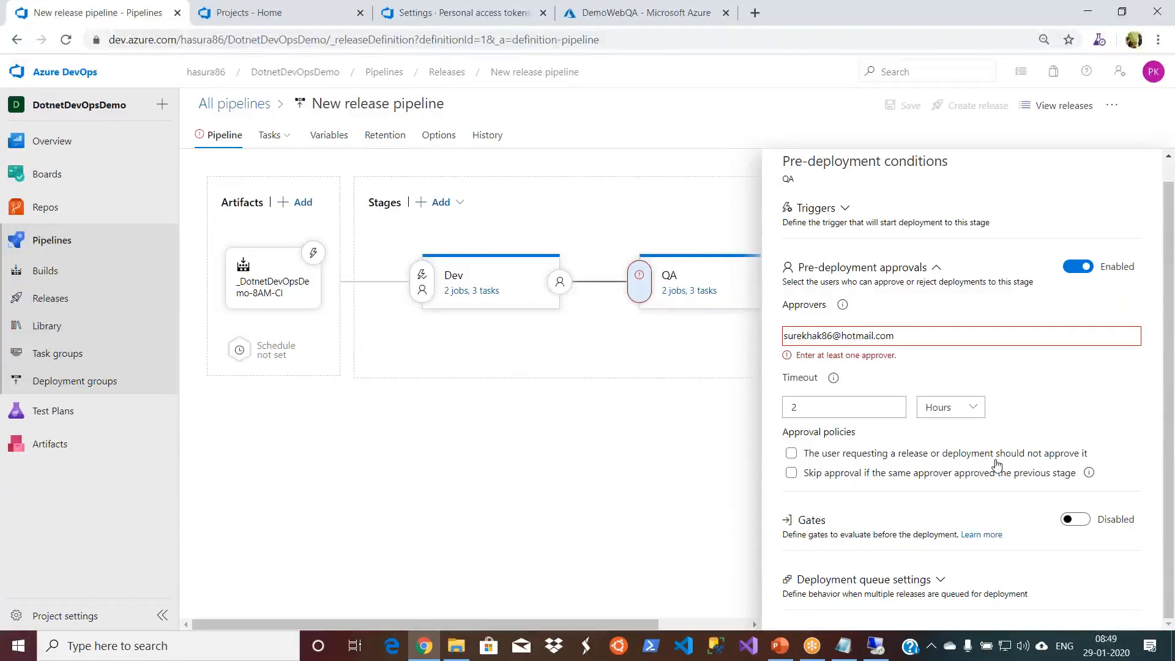
left_click(792, 454)
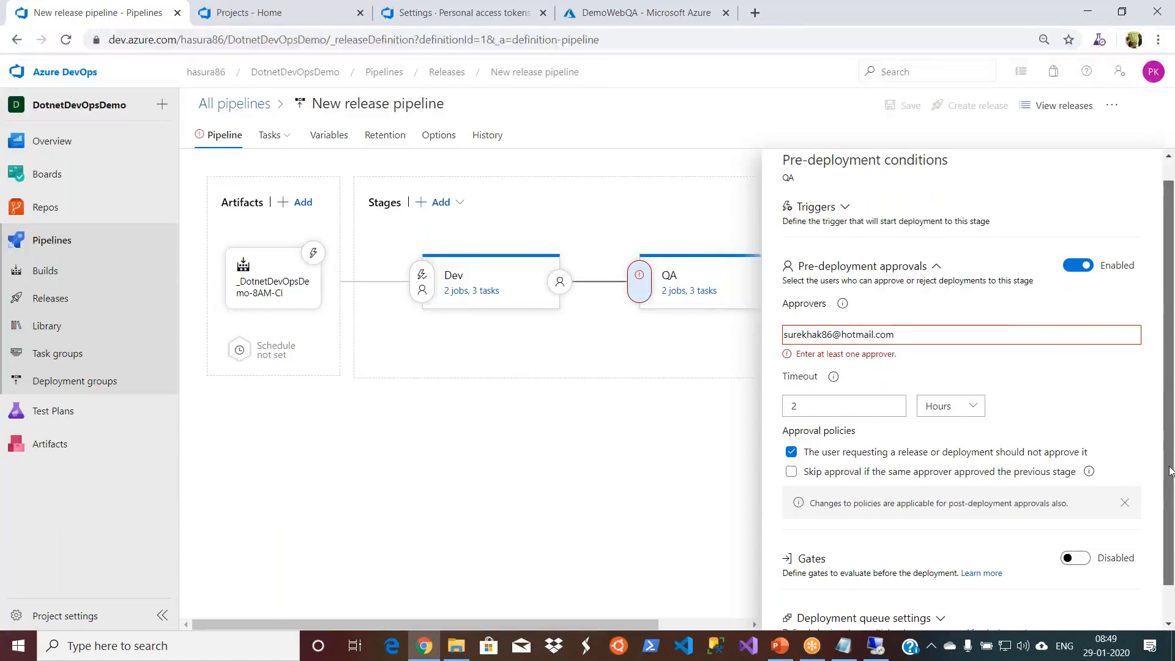
scroll(1171, 465, "down", 2)
scroll(1172, 296, "up", 2)
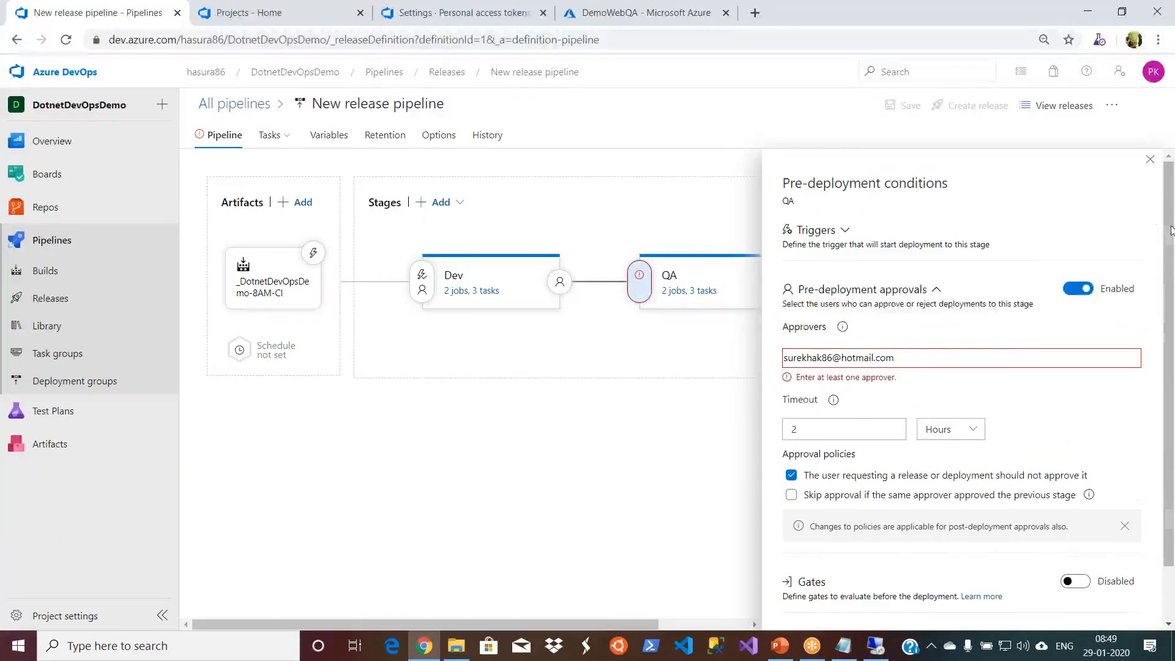
left_click(1149, 163)
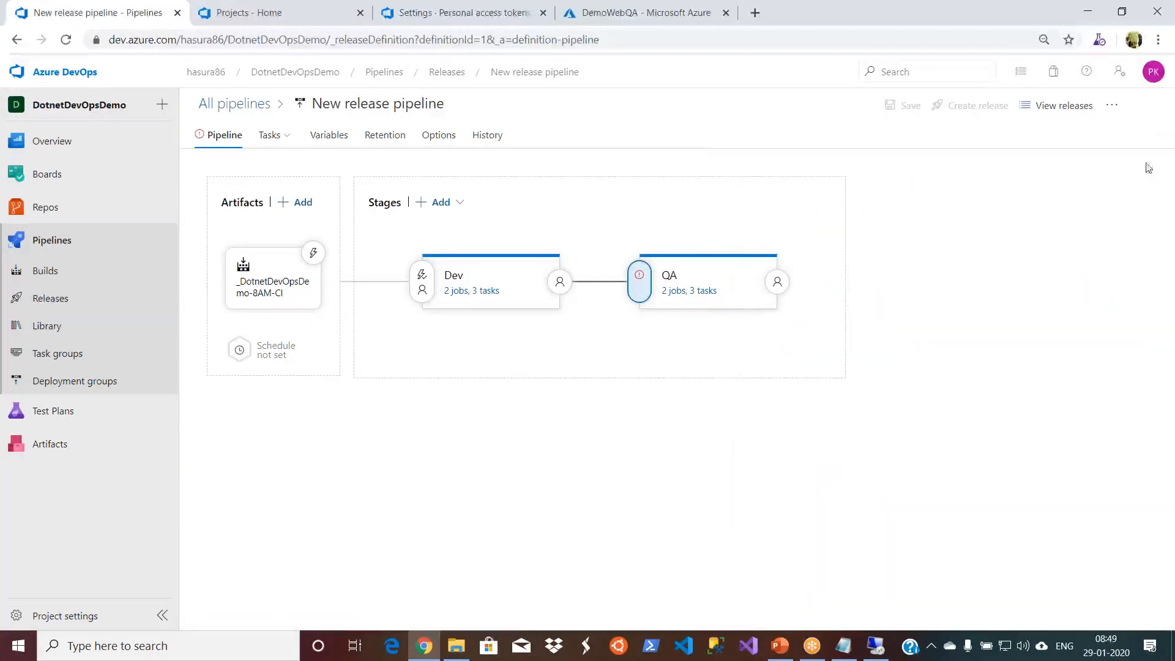
- Reopen the QA pre-deployment conditions, try again to add the approver by e-mail address, and close them
left_click(639, 278)
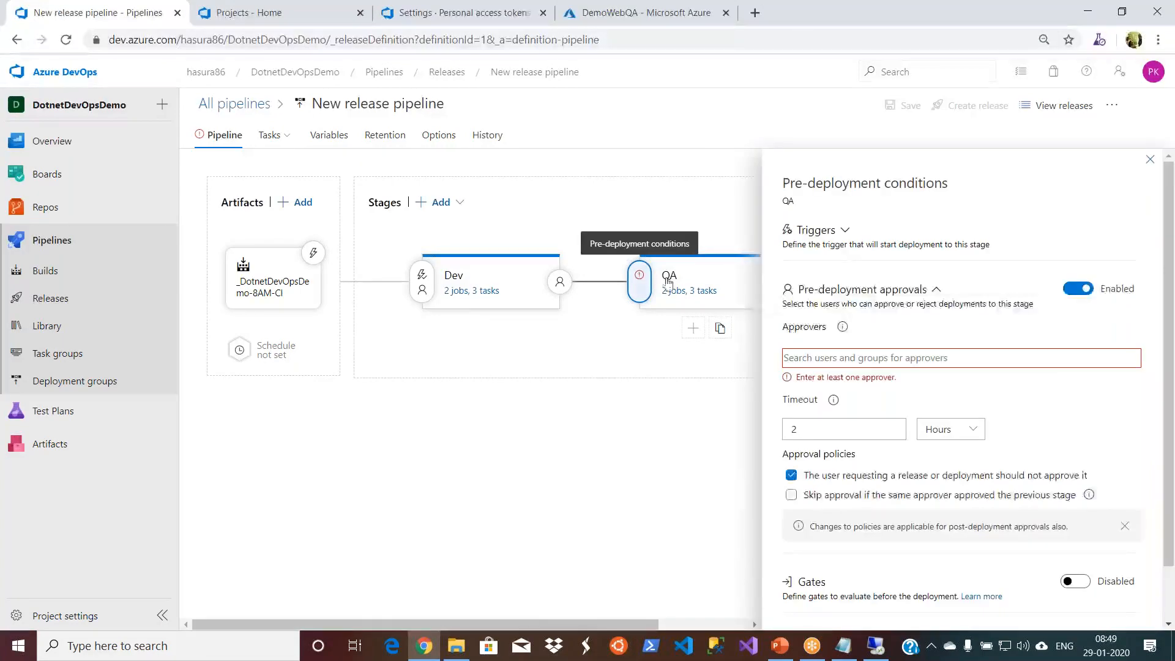
left_click(900, 364)
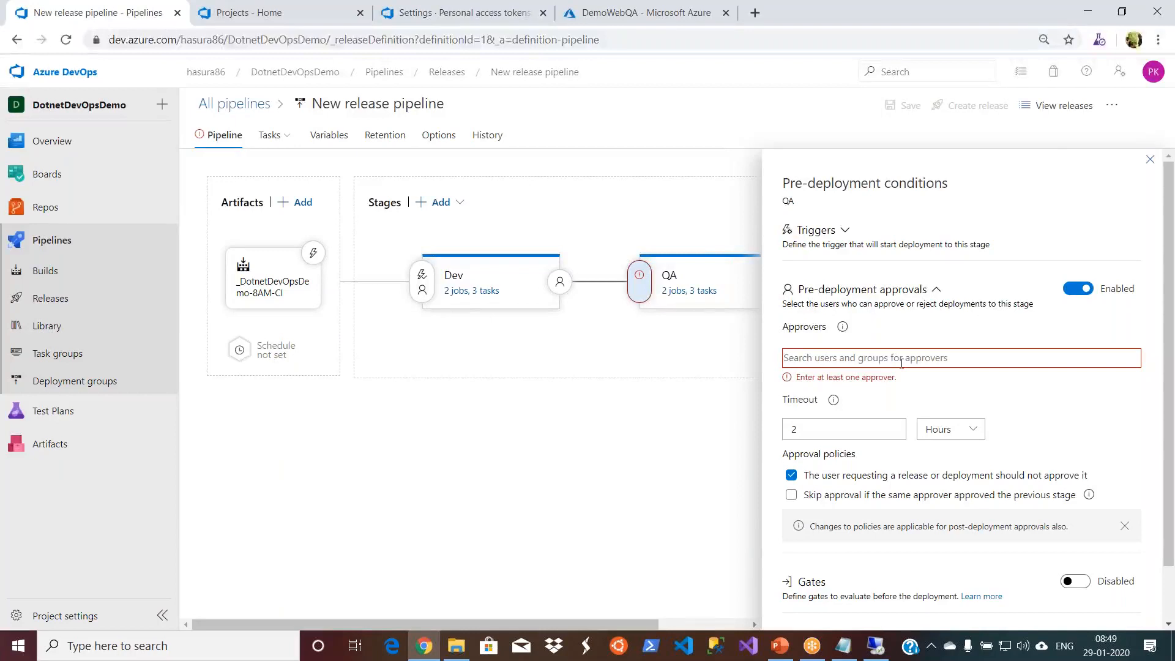
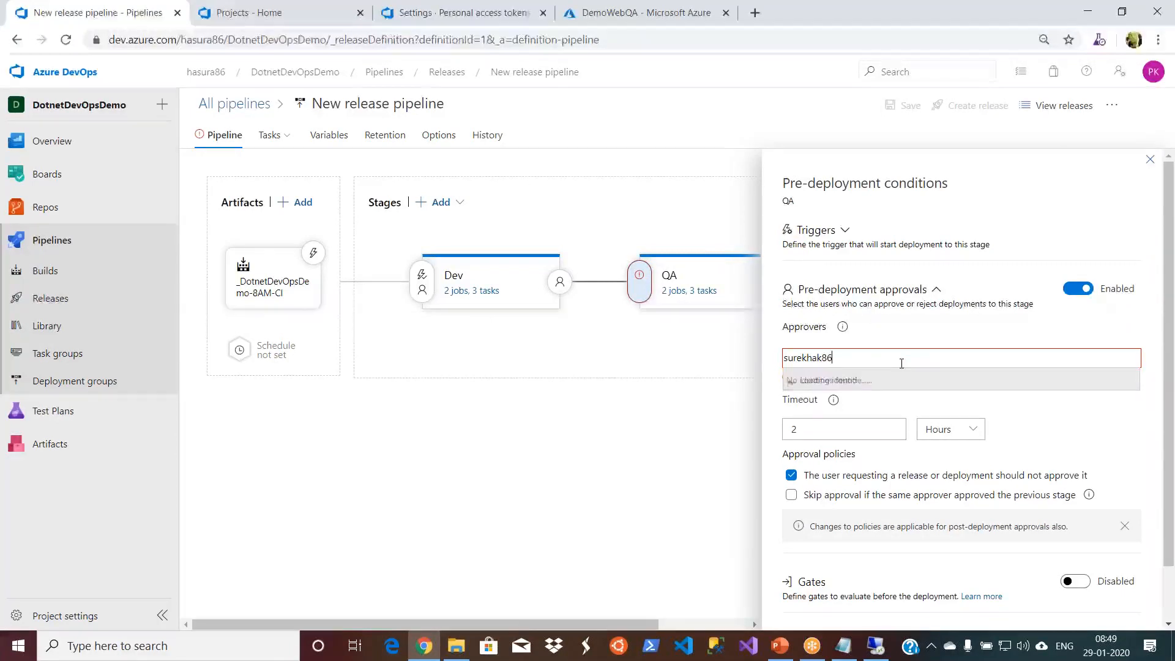
left_click(1137, 429)
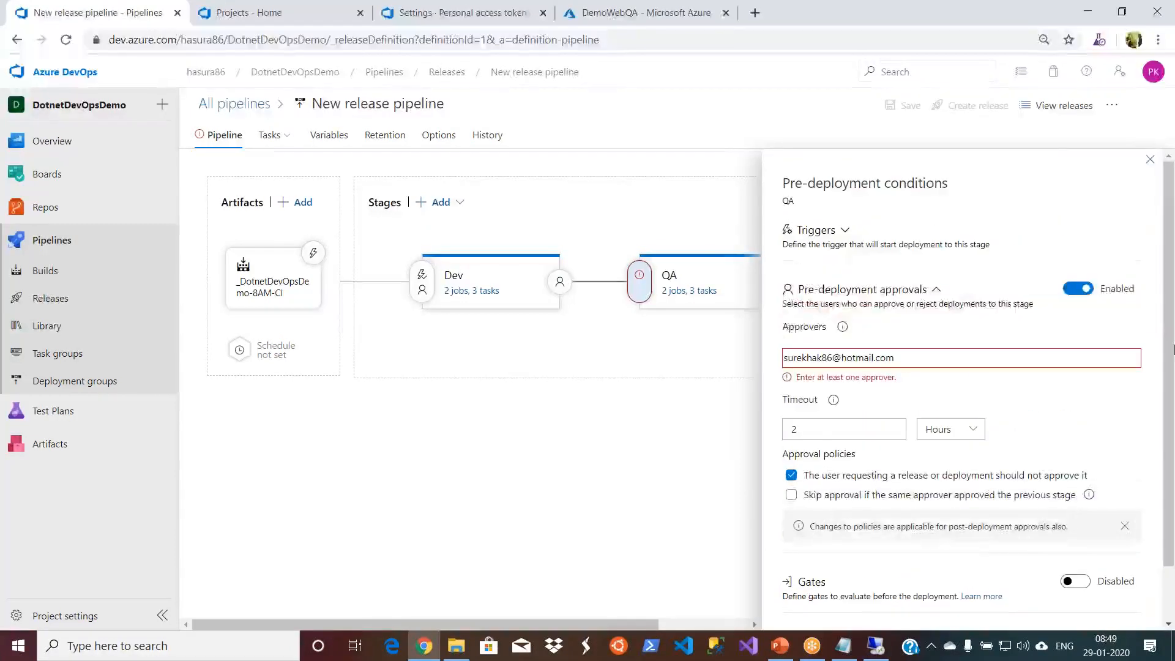
left_click(1150, 160)
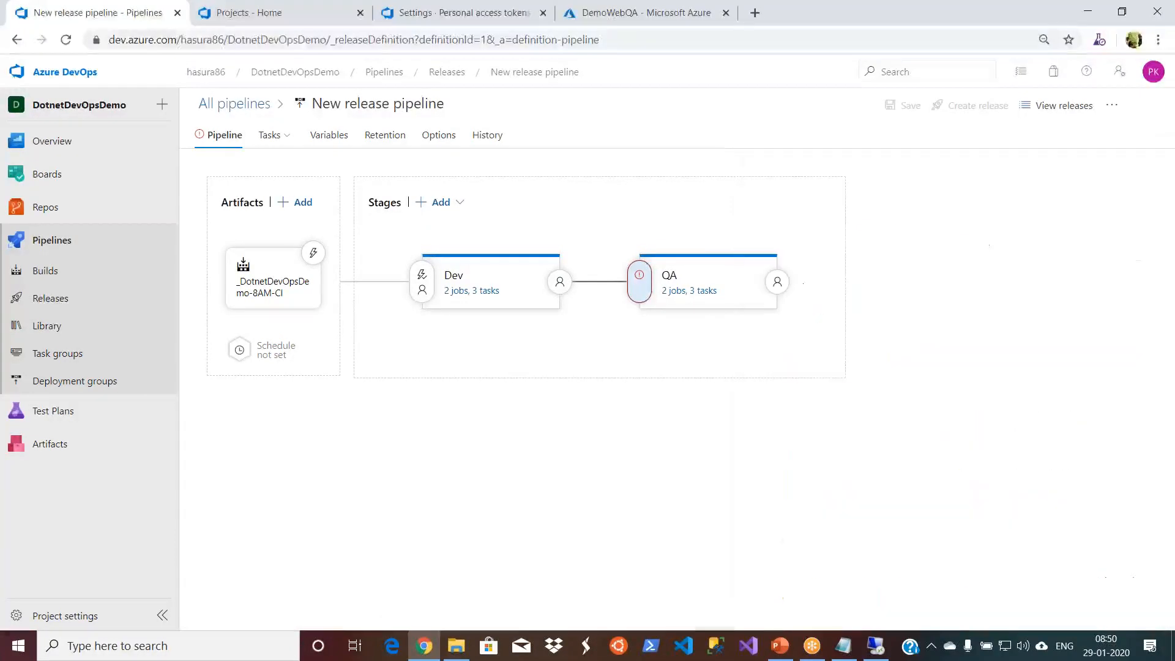
- Go to the users list in the Azure DevOps organization settings and start adding a new user
left_click(284, 13)
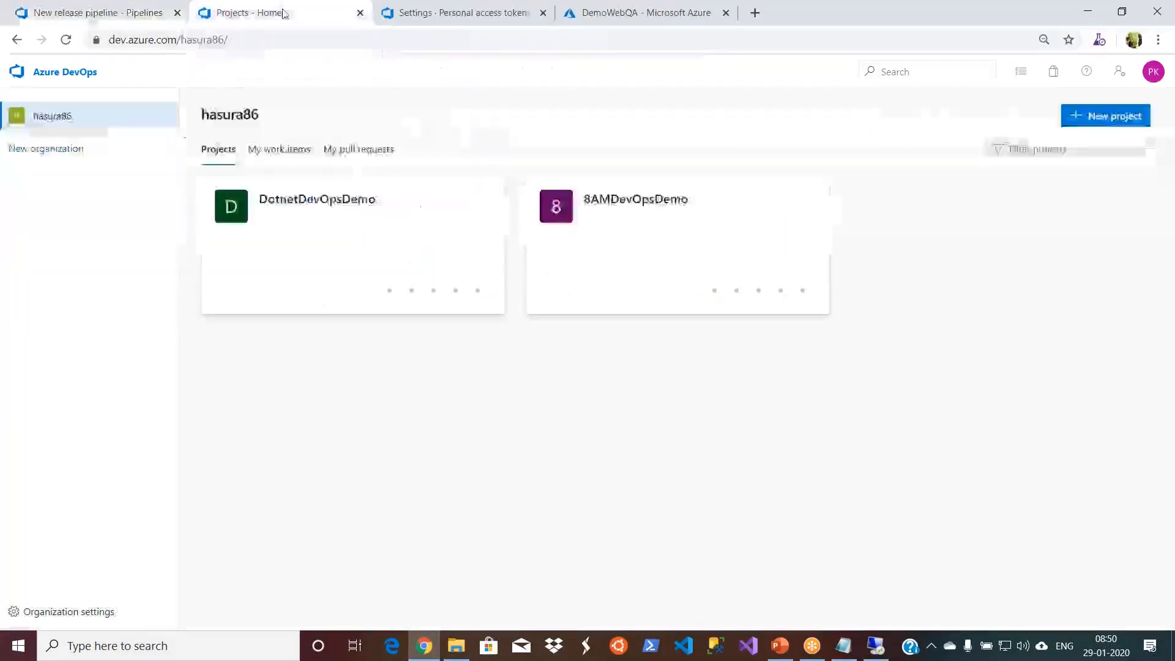
left_click(78, 613)
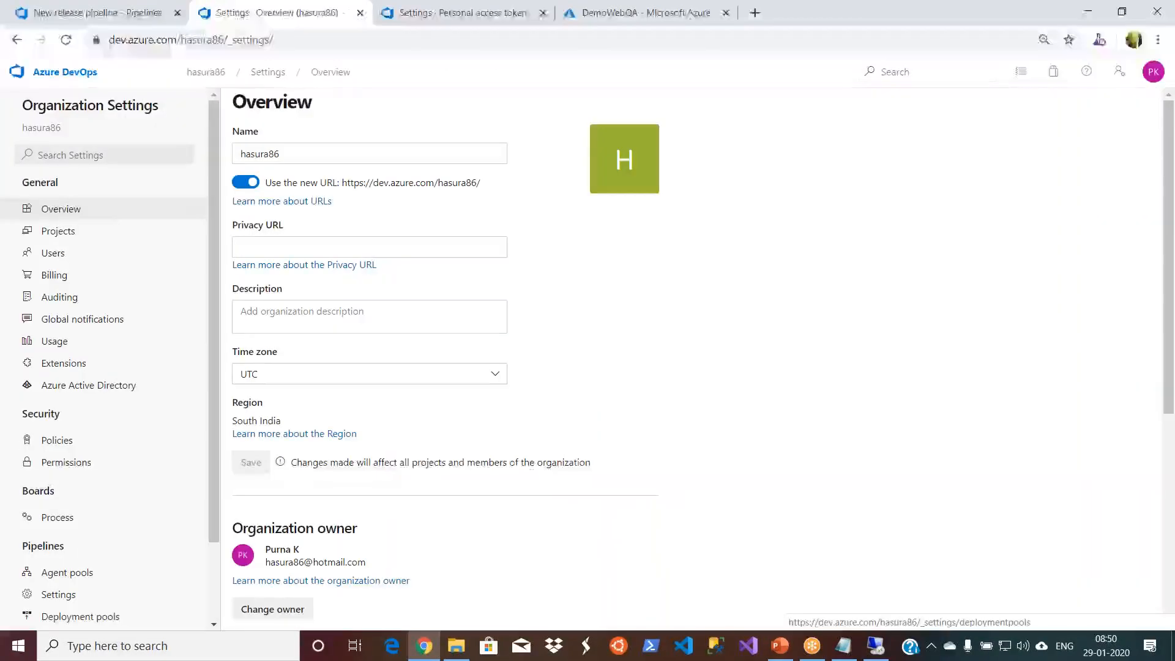
left_click(49, 254)
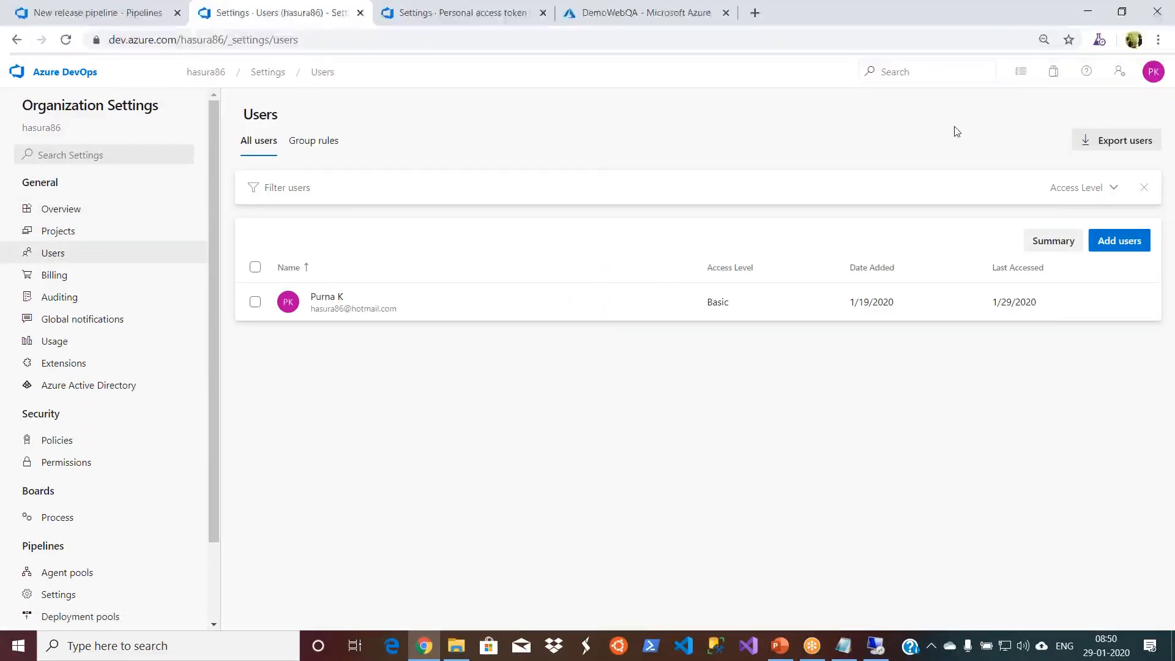
left_click(1125, 241)
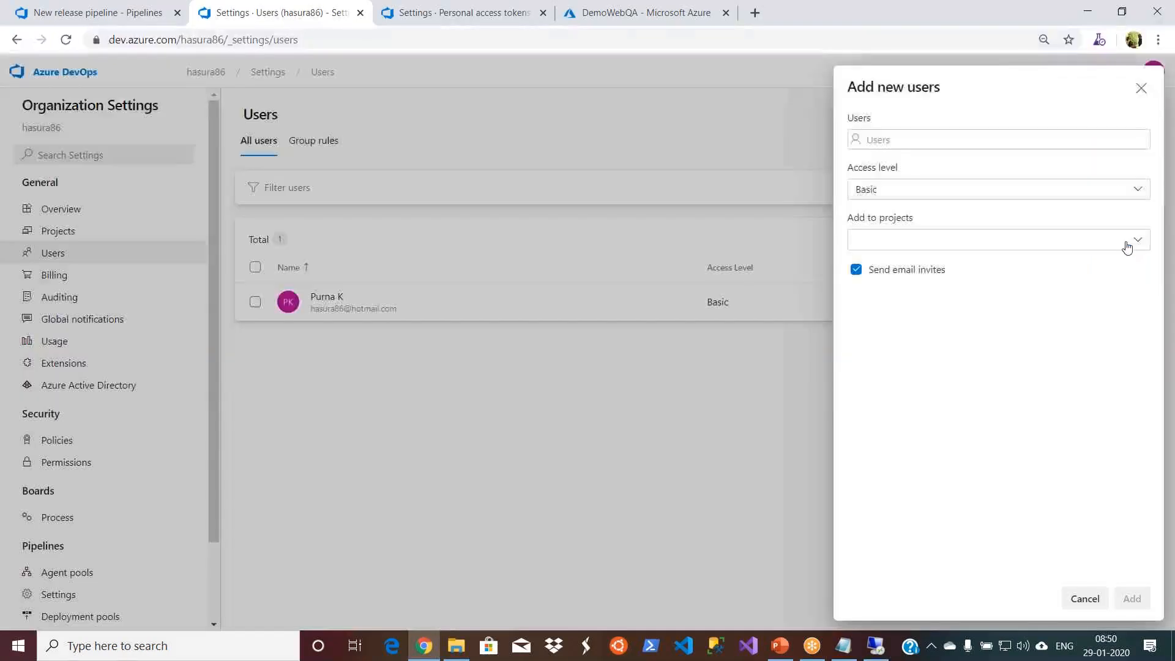
- Enter the approver's e-mail address as the new organization user
left_click(937, 142)
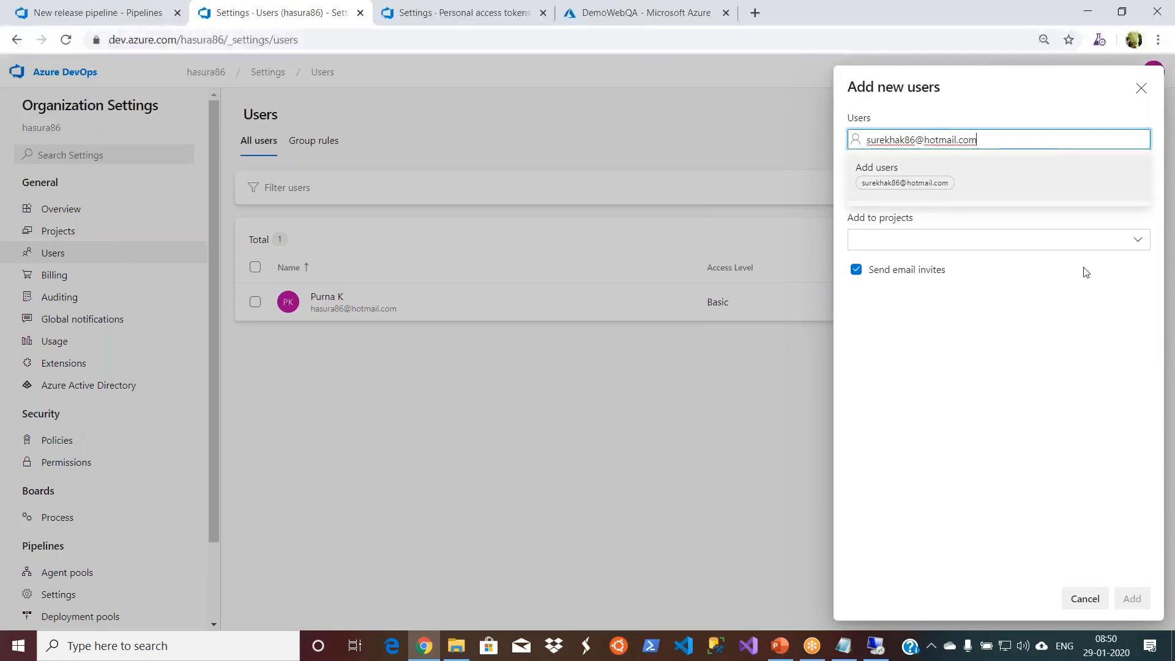
- Assign the new user to the DotnetDevOpsDemo project and add the user with Basic access and an e-mail invite
left_click(1140, 242)
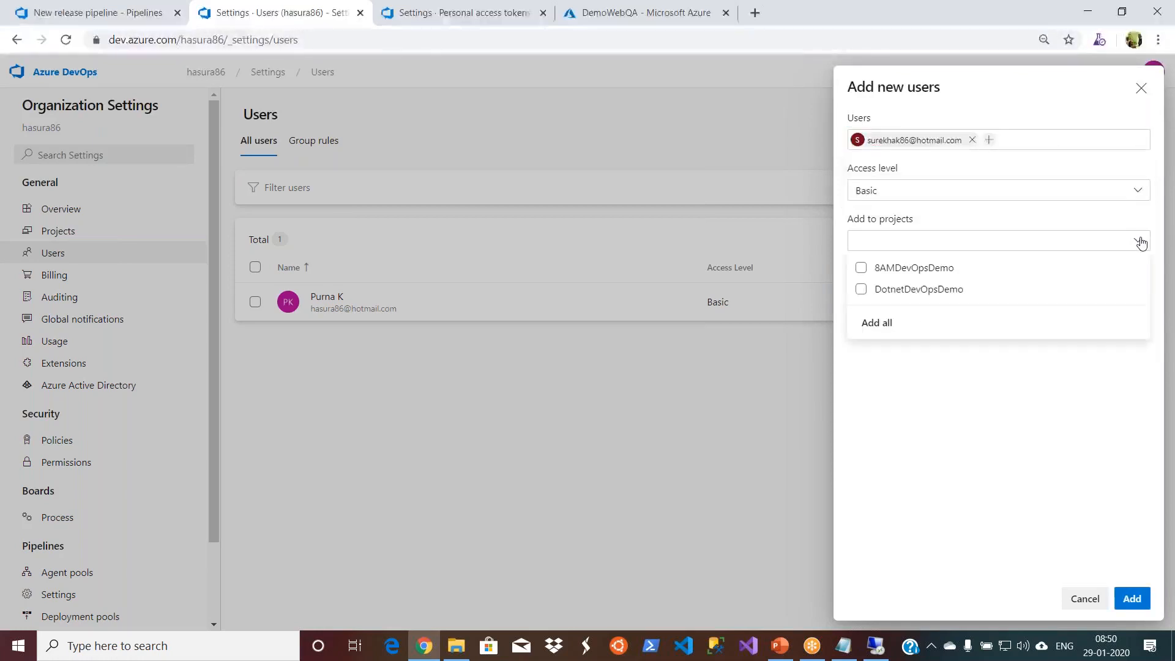
left_click(861, 292)
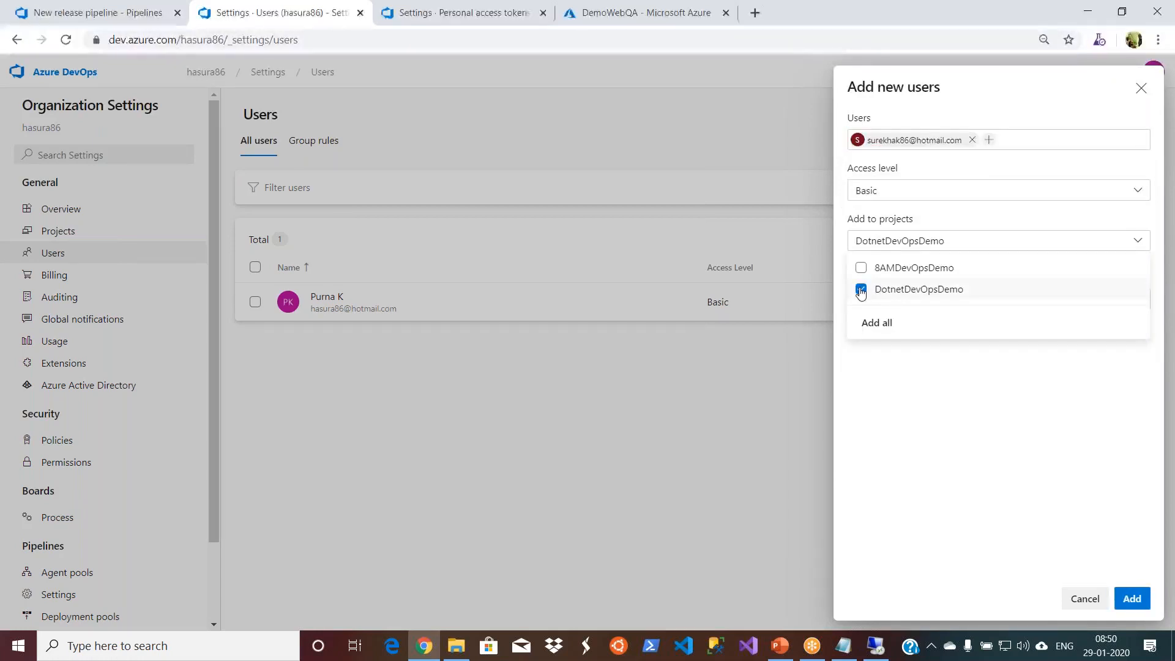
left_click(982, 384)
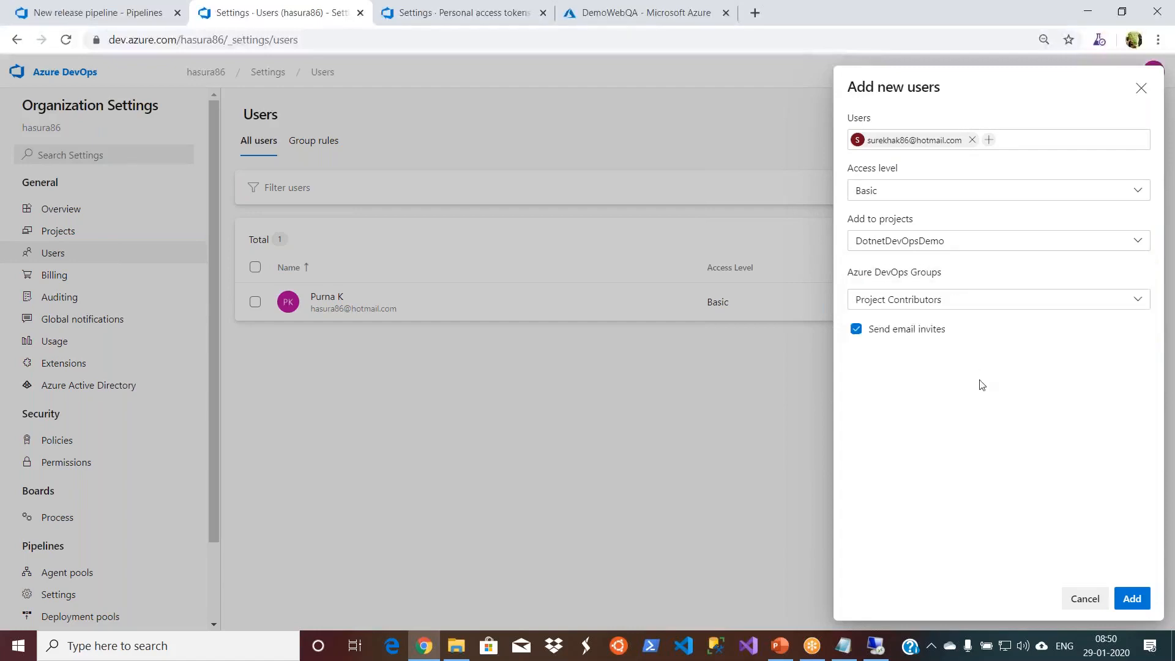
left_click(1131, 599)
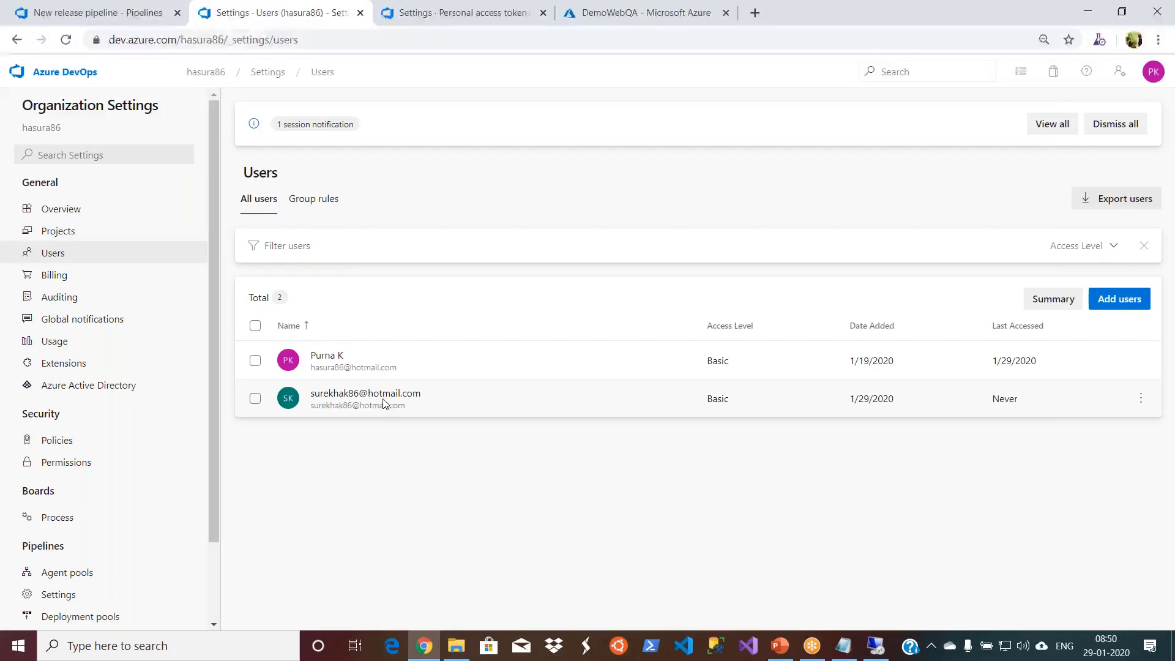
left_click(1140, 401)
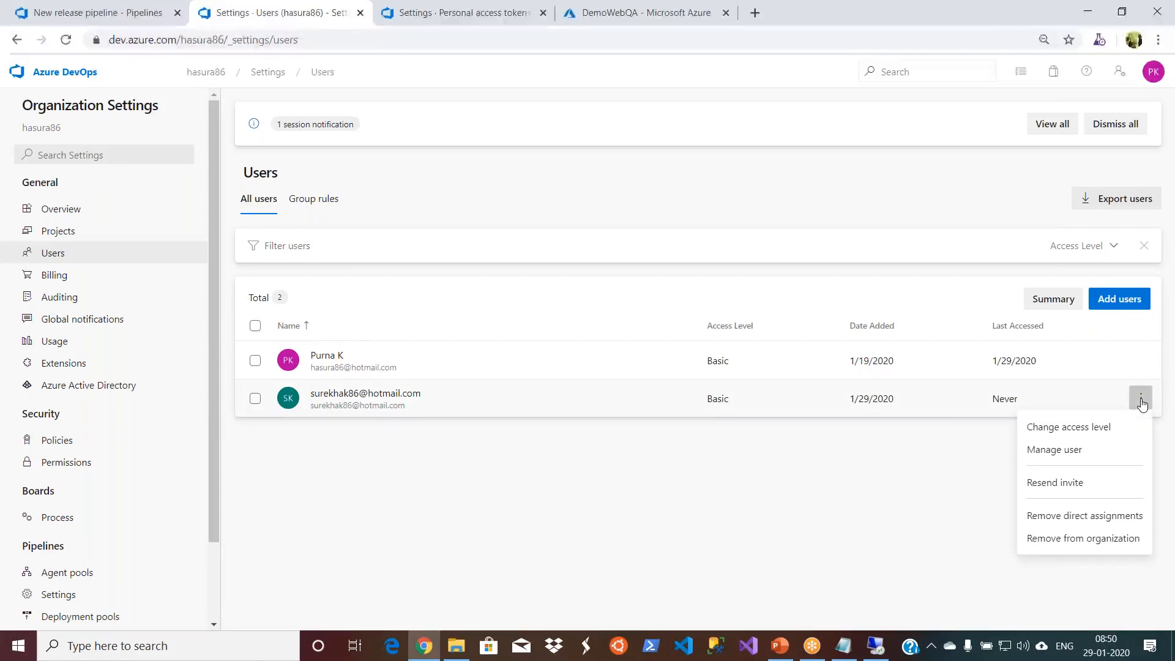
left_click(782, 540)
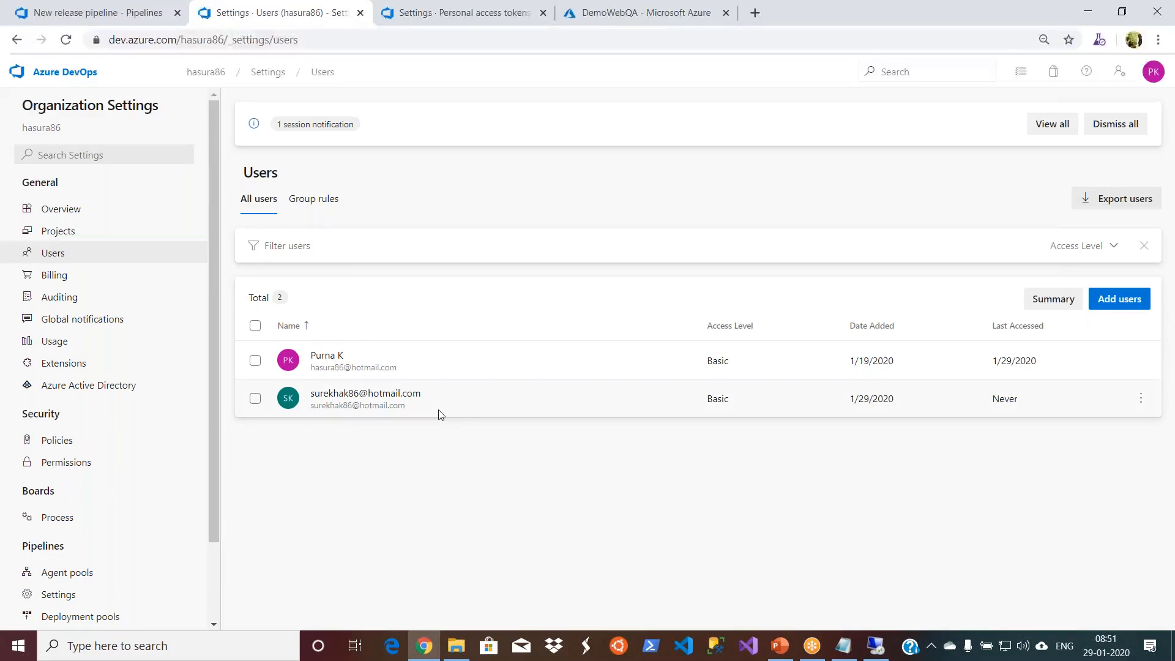
left_click(1100, 300)
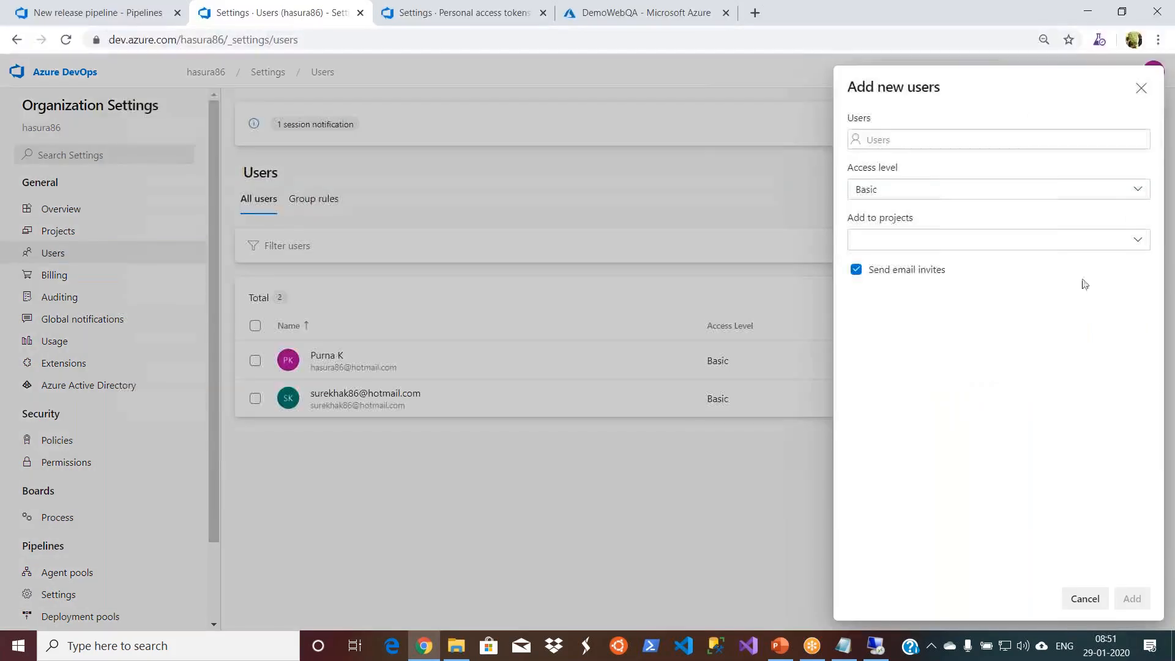
left_click(1139, 244)
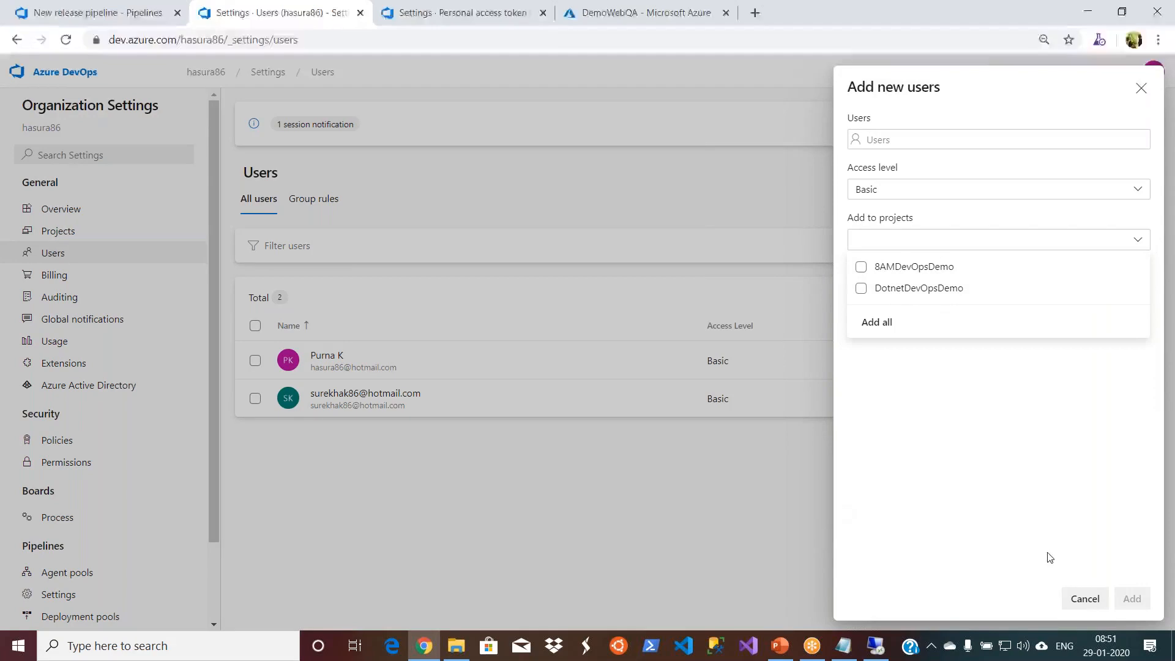
left_click(1084, 599)
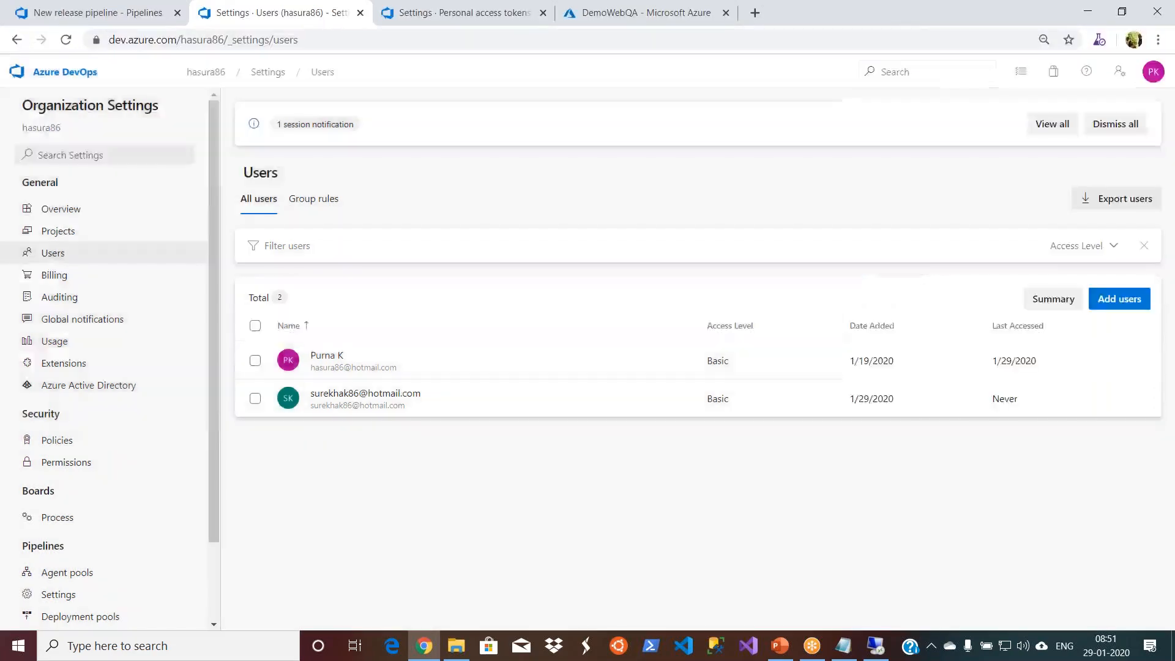
- Add the newly added organization user as approver in the QA stage's pre-deployment approvals and close the conditions
left_click(116, 18)
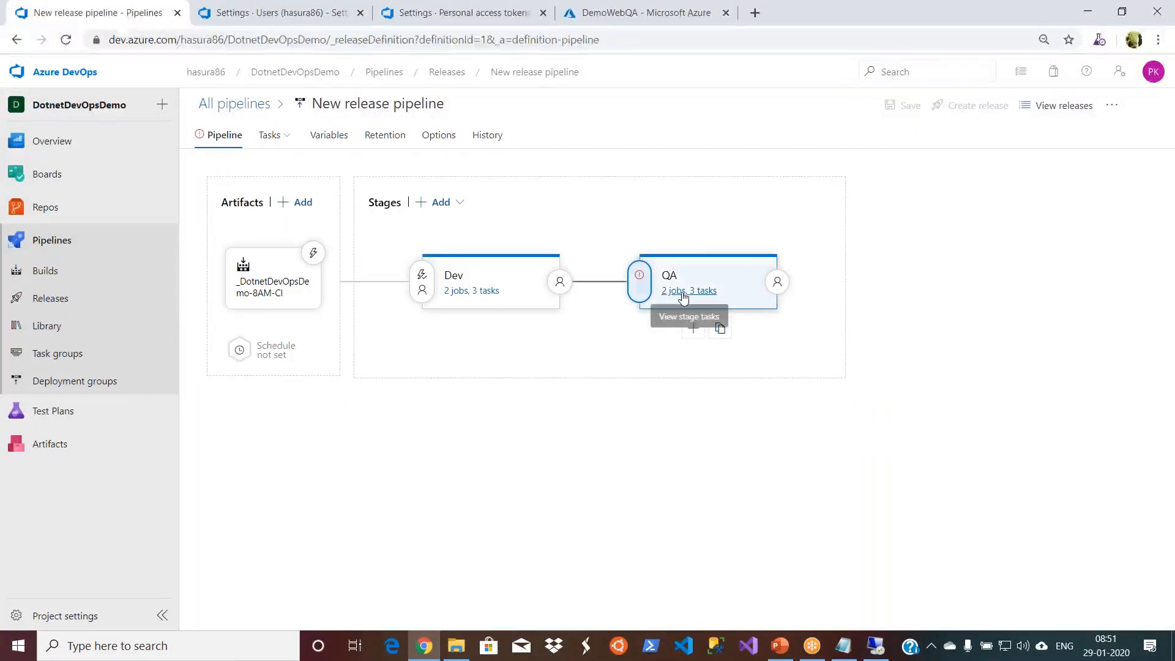
left_click(640, 279)
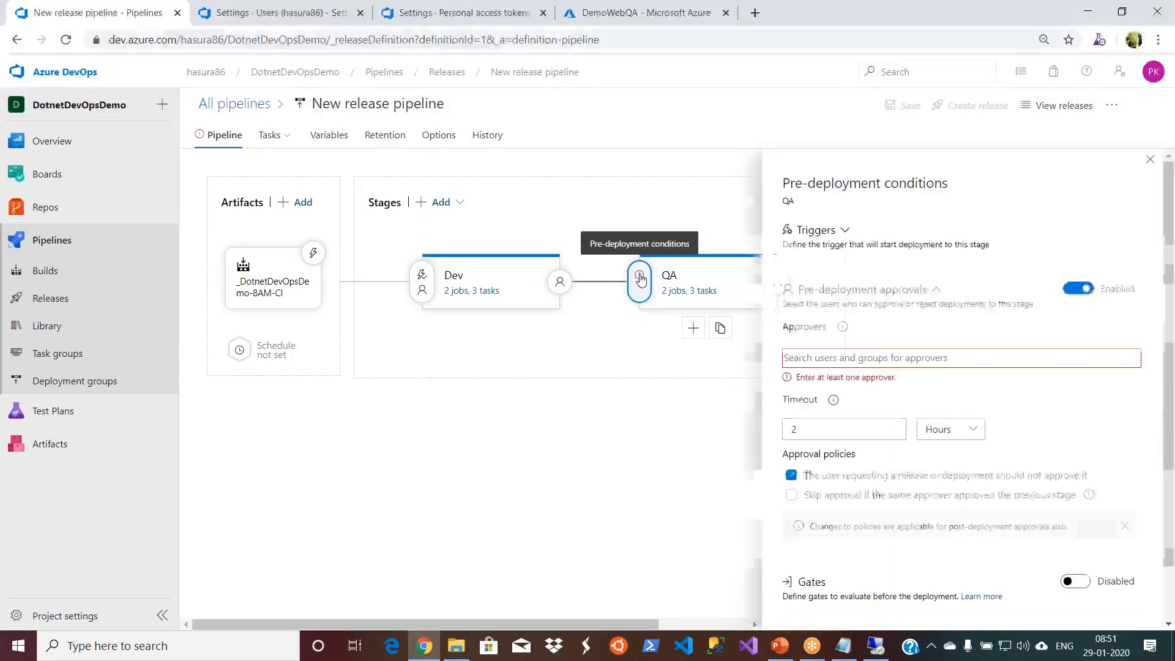
left_click(876, 357)
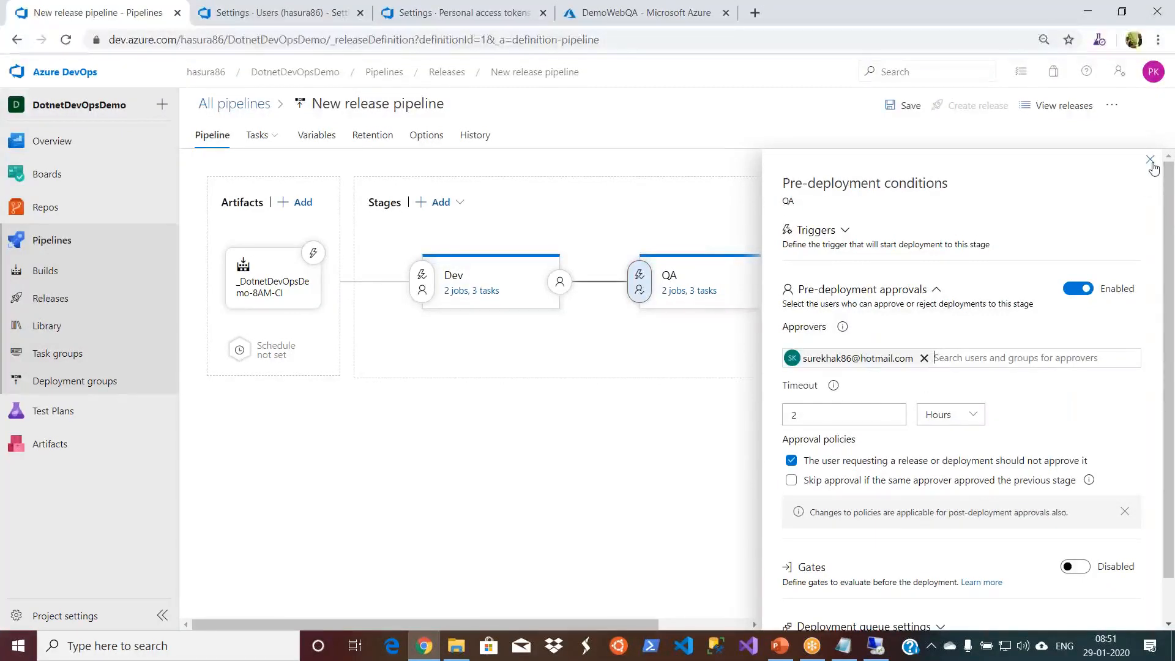
left_click(1166, 293)
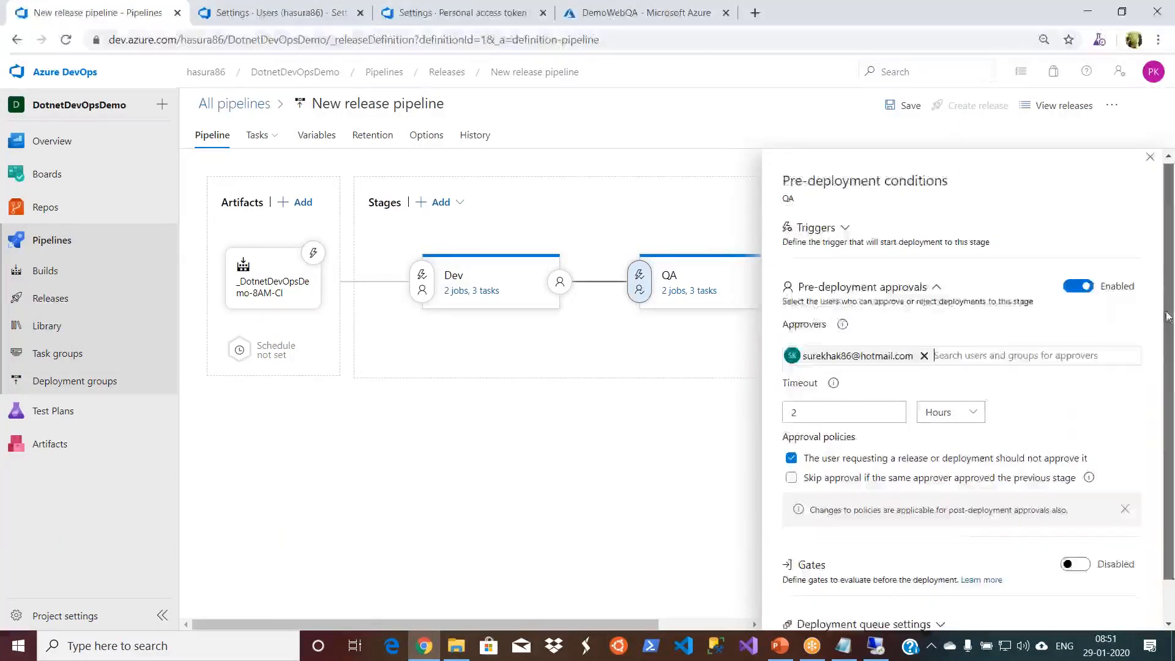
left_click(1150, 159)
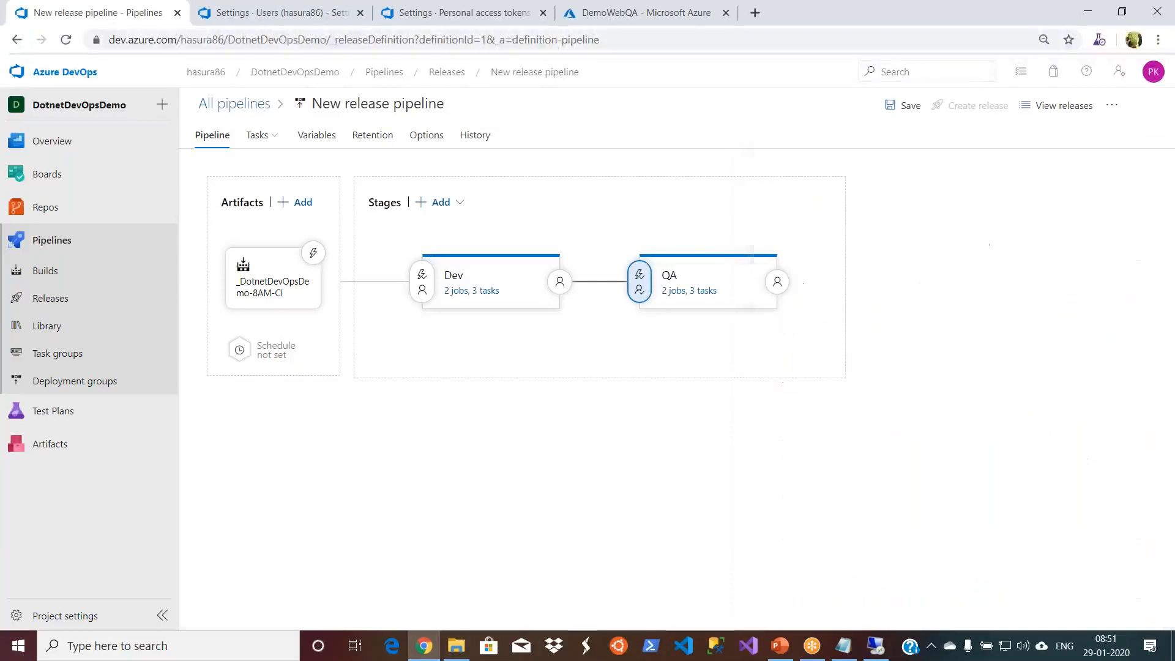
left_click(640, 281)
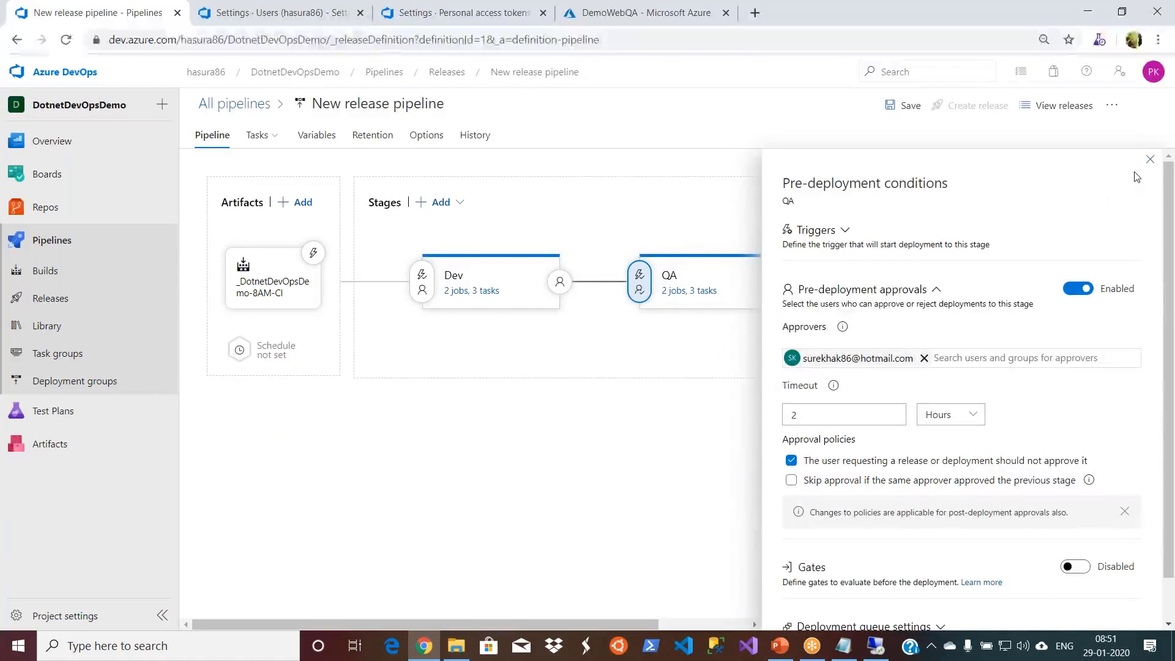
left_click(1150, 160)
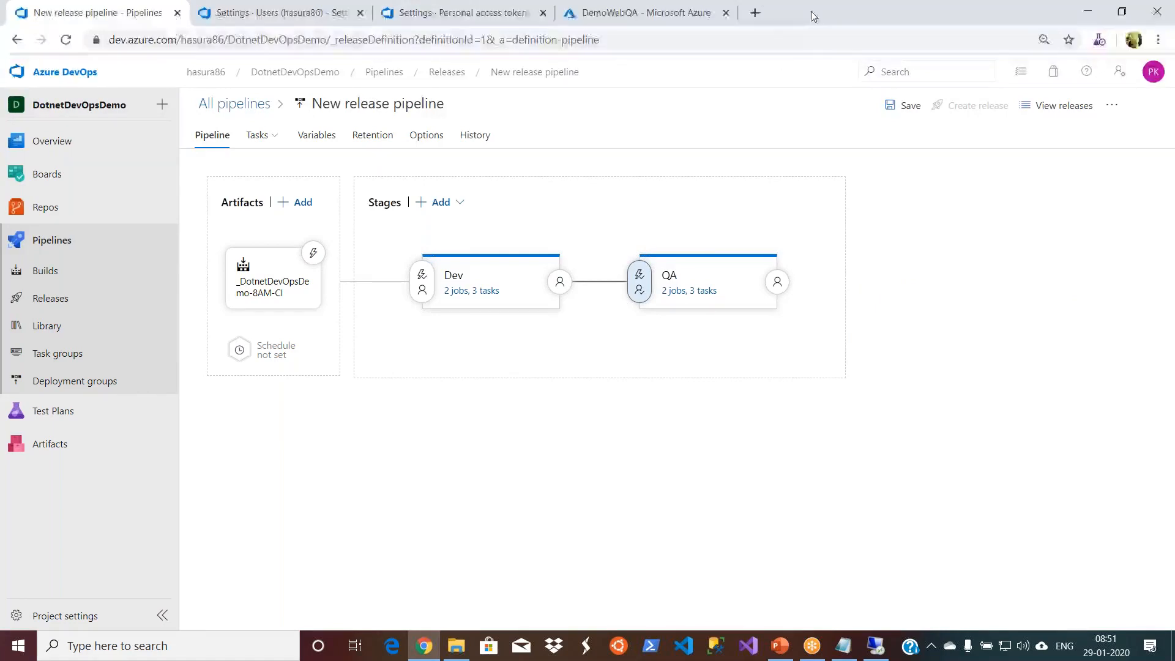
- Close the personal access tokens, DemoWebQA and organization users pages, keeping only the release pipeline open in a maximized window
left_click(392, 13)
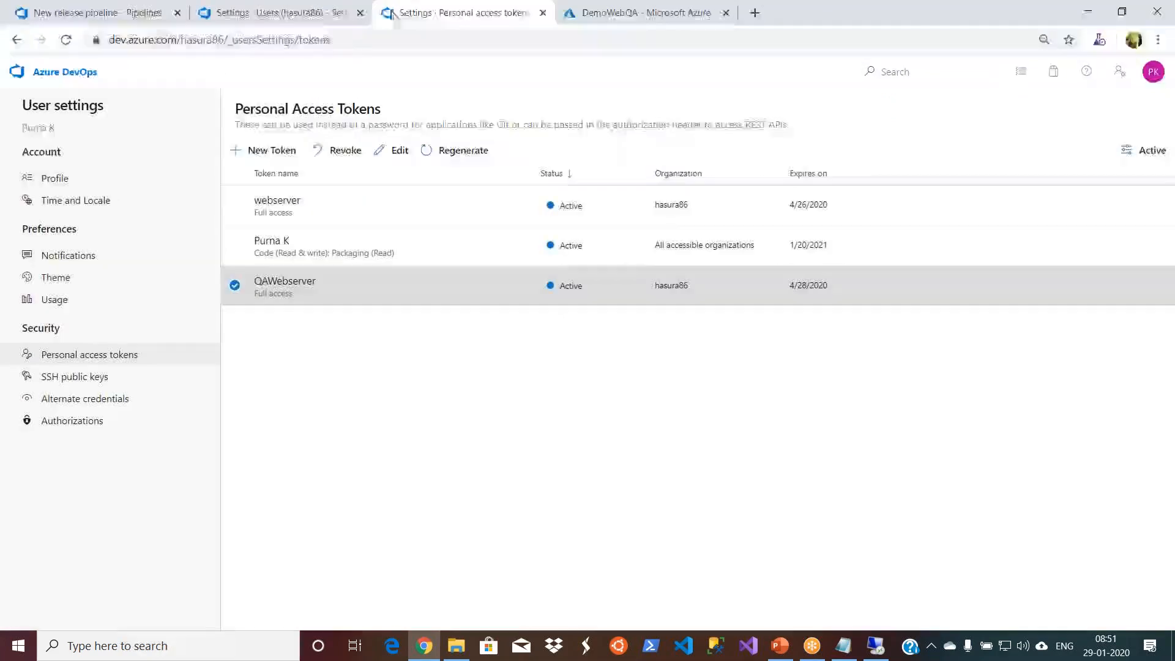
double_click(843, 11)
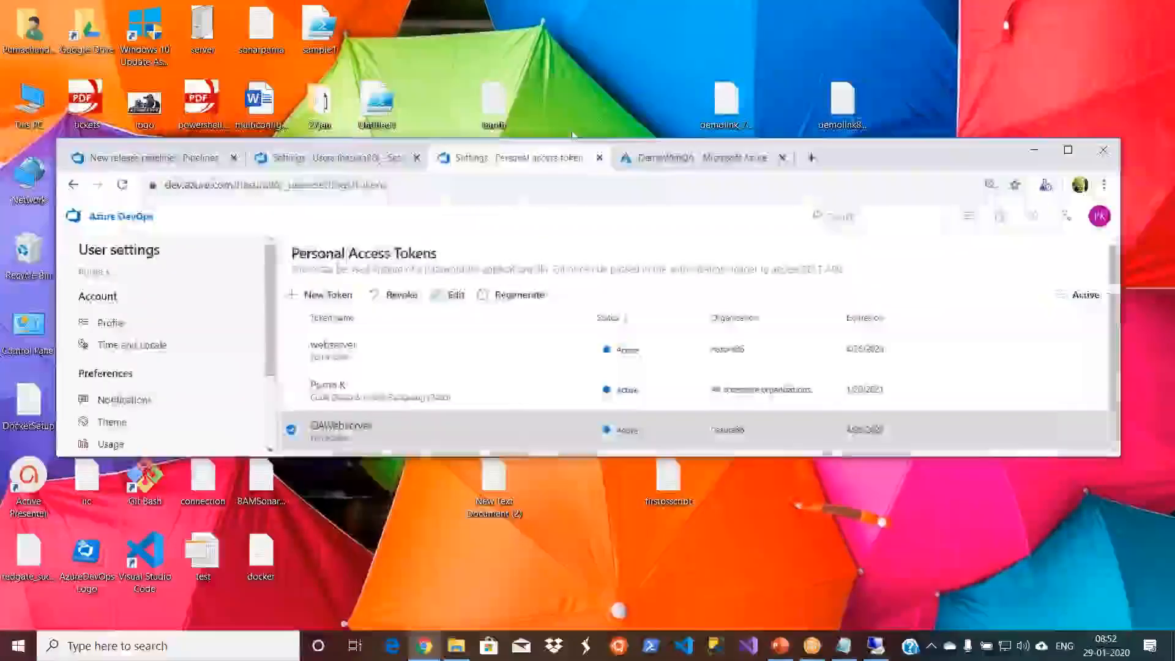
left_click(601, 158)
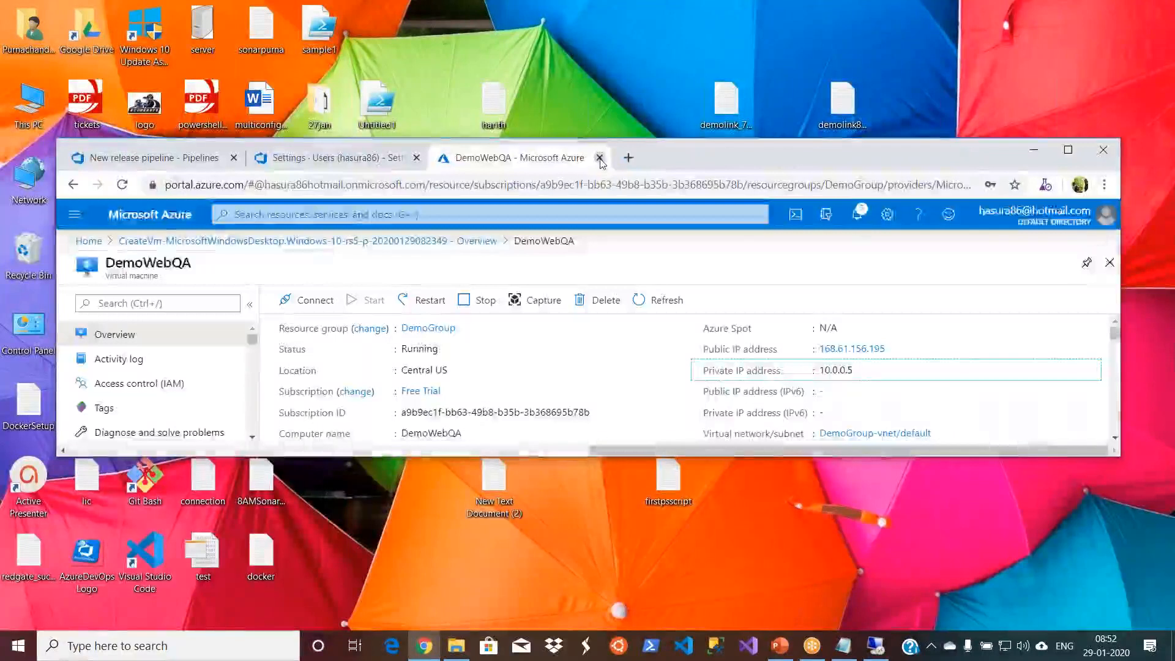
left_click(601, 158)
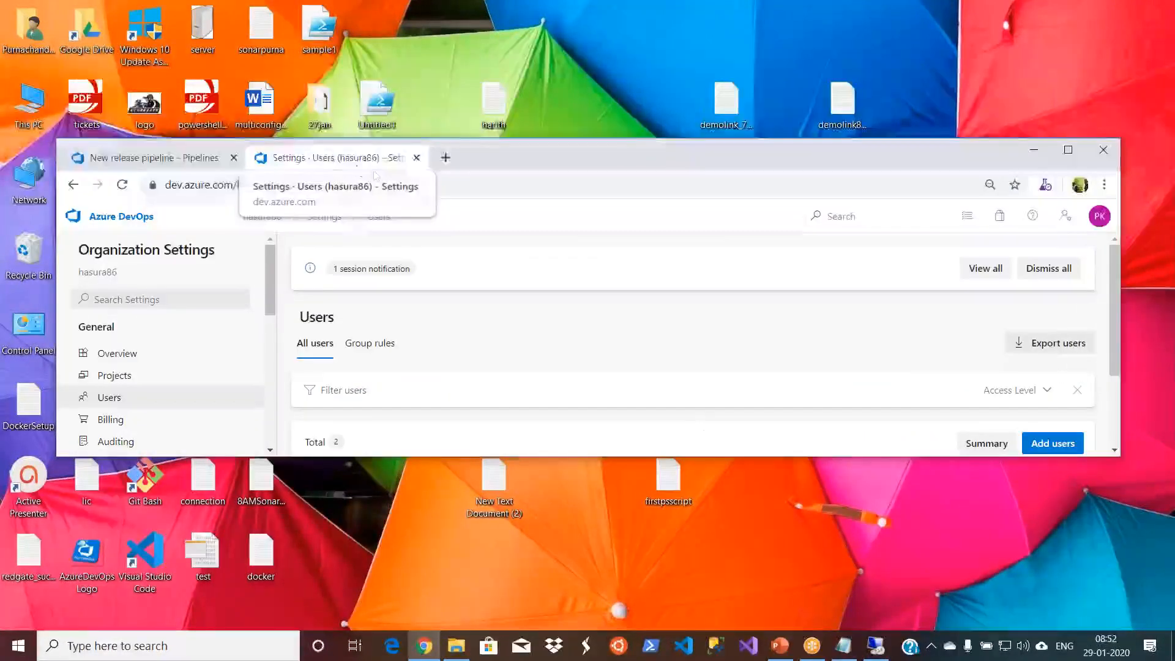
left_click(416, 158)
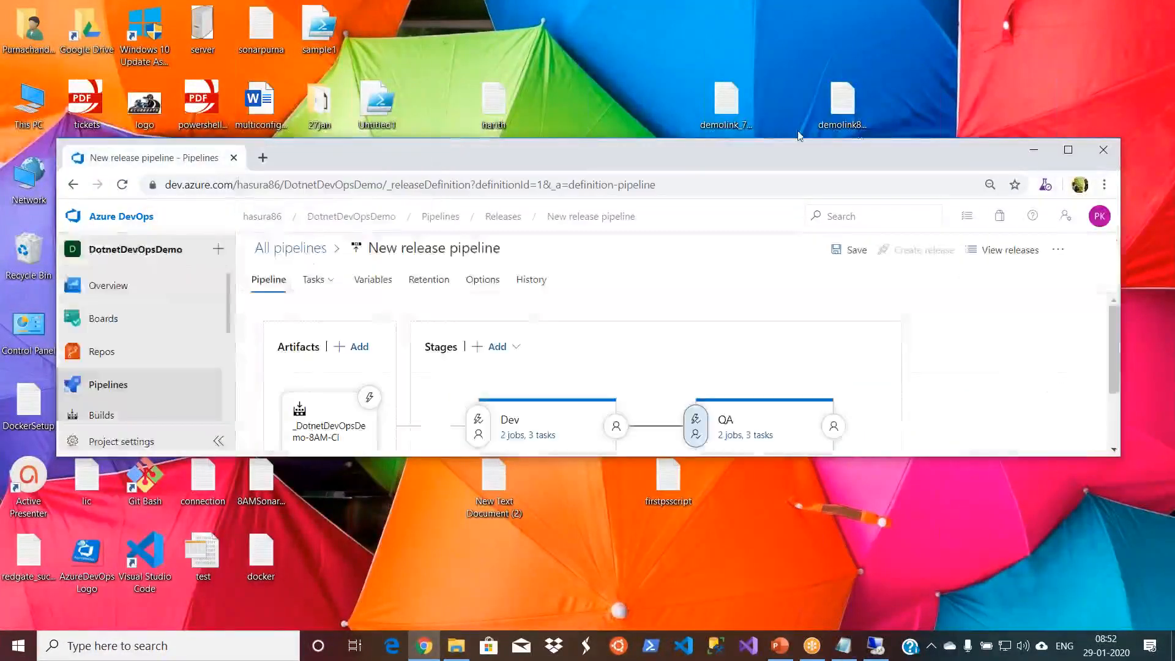
left_click(1077, 156)
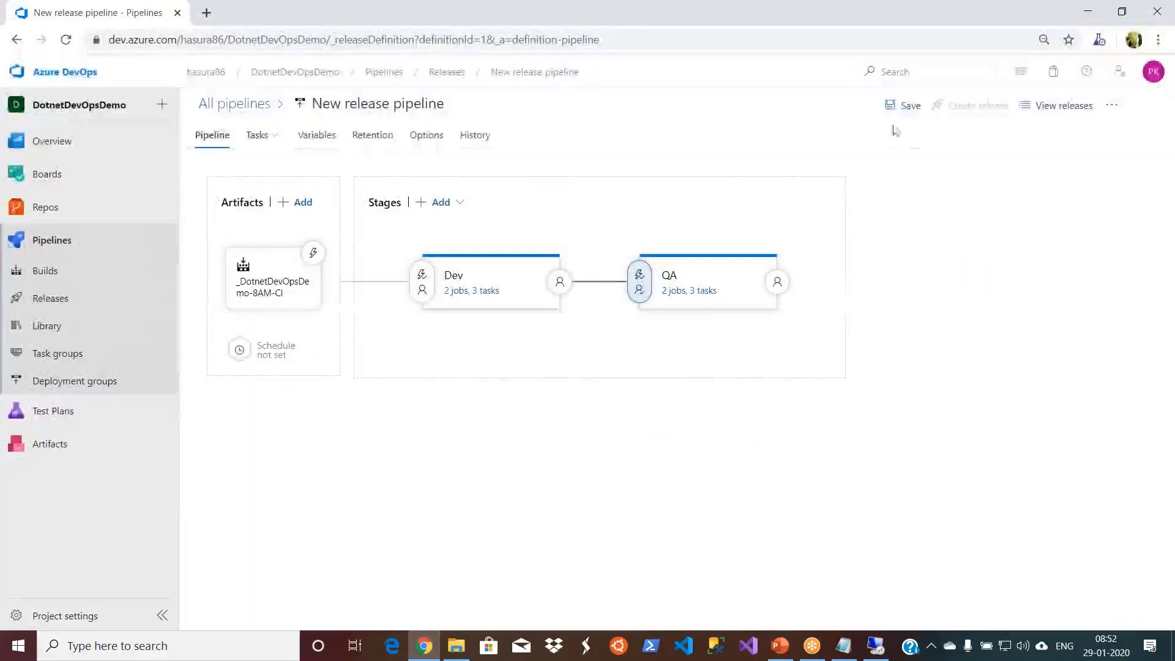
- Save the release pipeline changes and create a new release from it
left_click(907, 112)
left_click(648, 400)
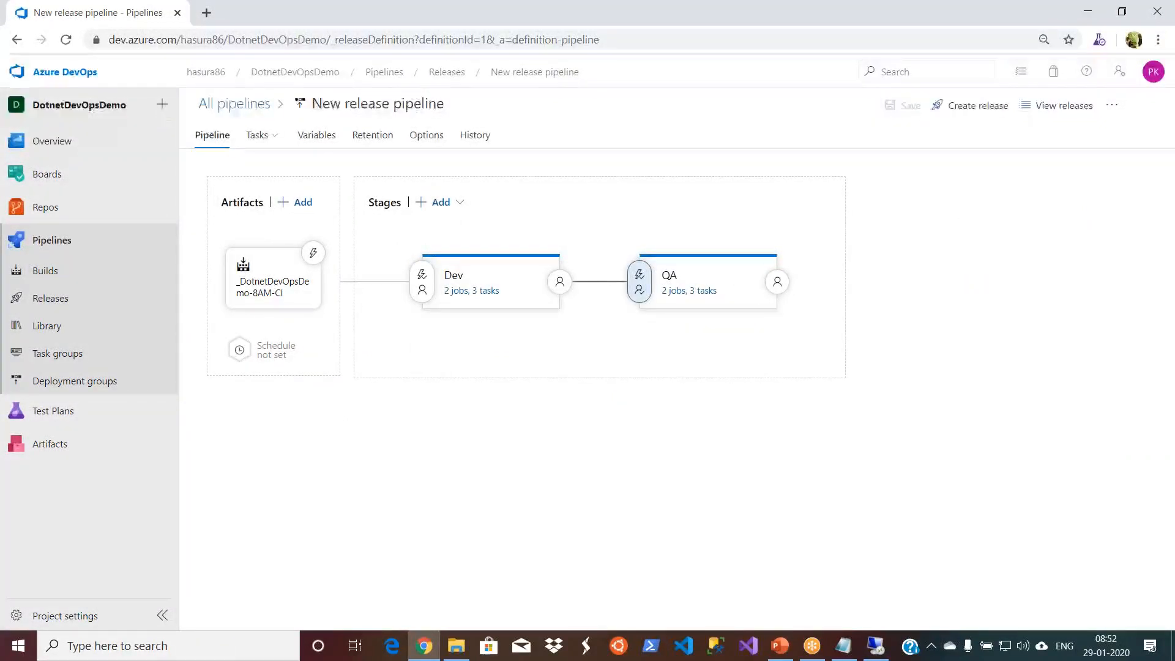
left_click(981, 107)
left_click(777, 607)
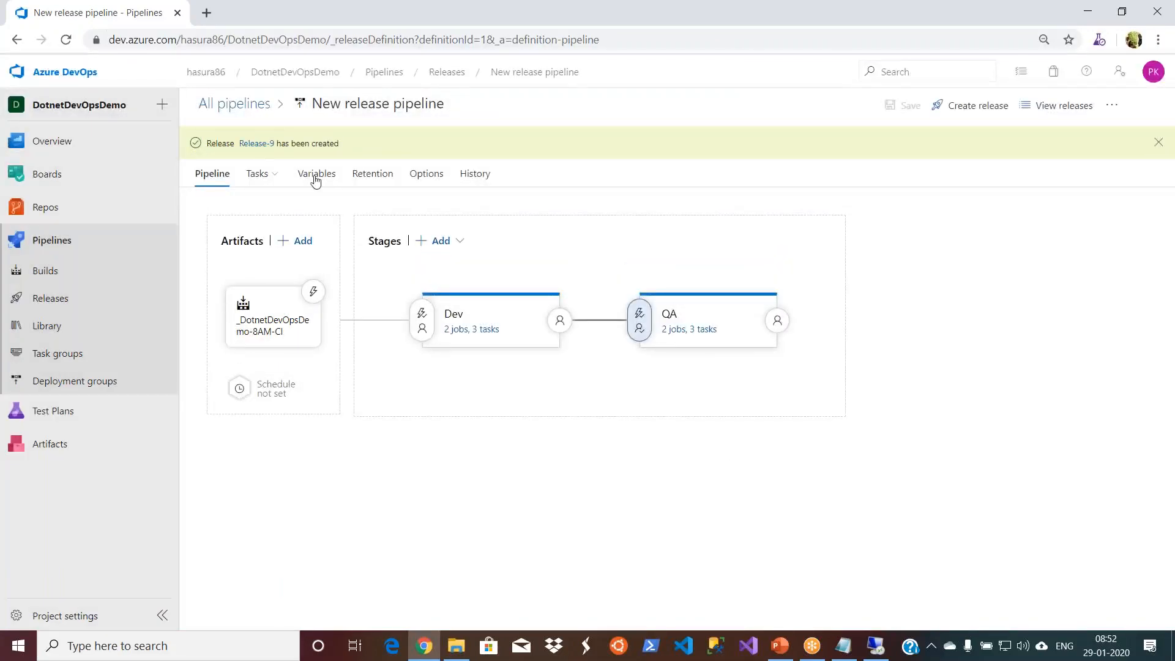
- Open Release-9 and view the QA stage's pending approval details once the Dev deployment is done
left_click(257, 143)
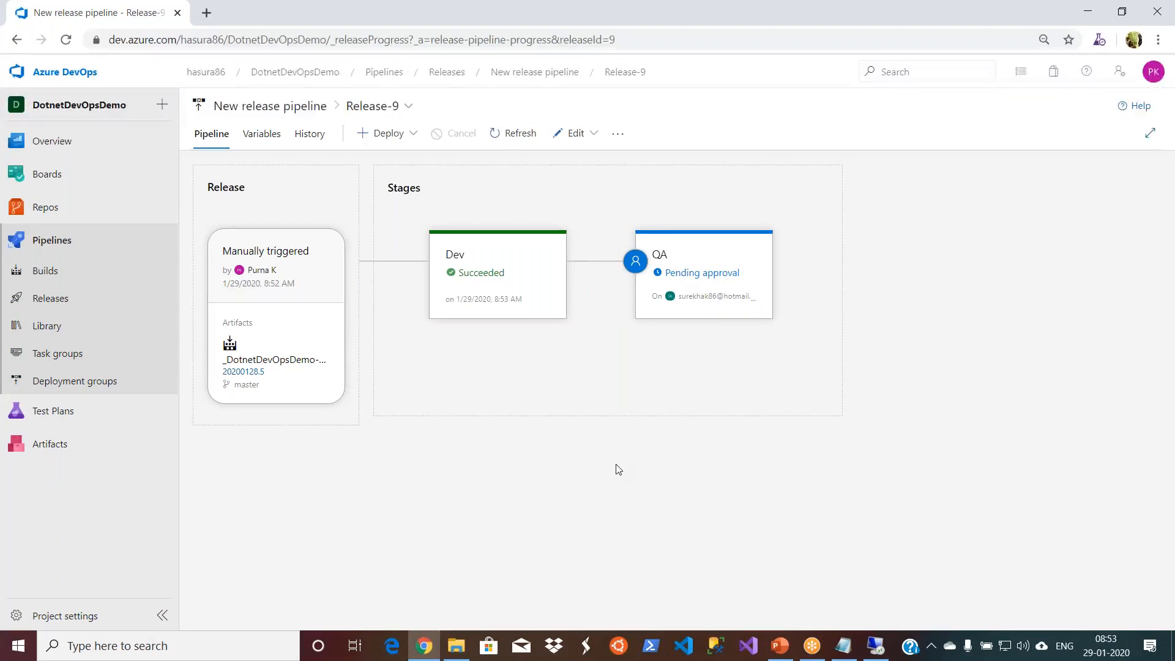
left_click(710, 273)
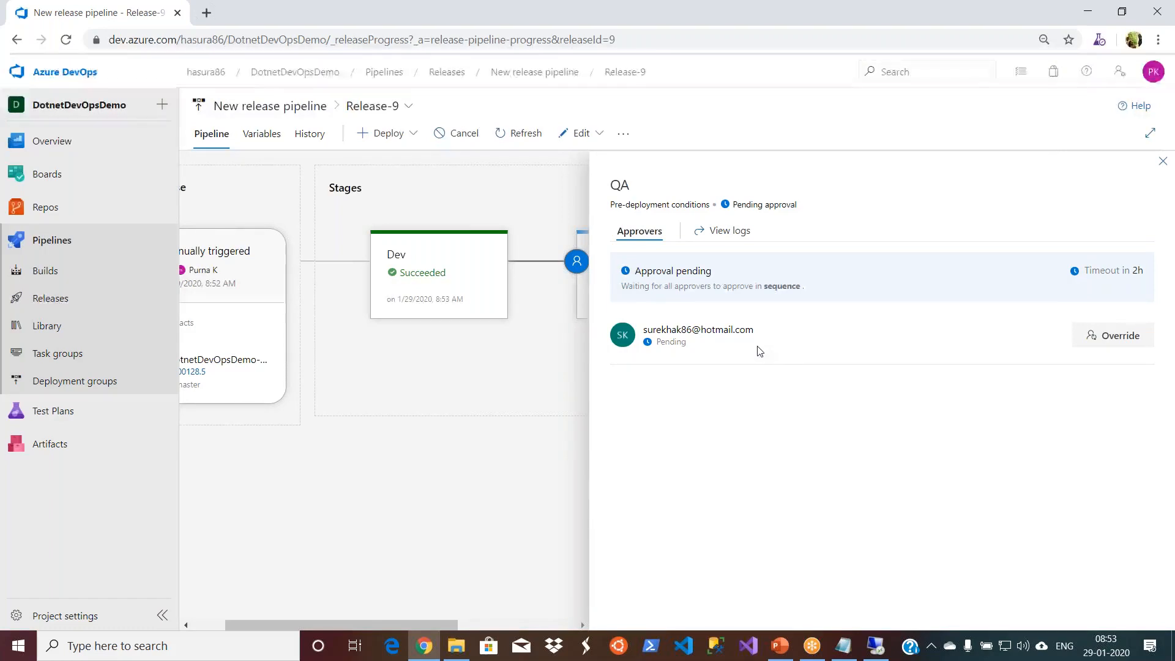
- Go to hotmail.com in a new browser tab
left_click(206, 12)
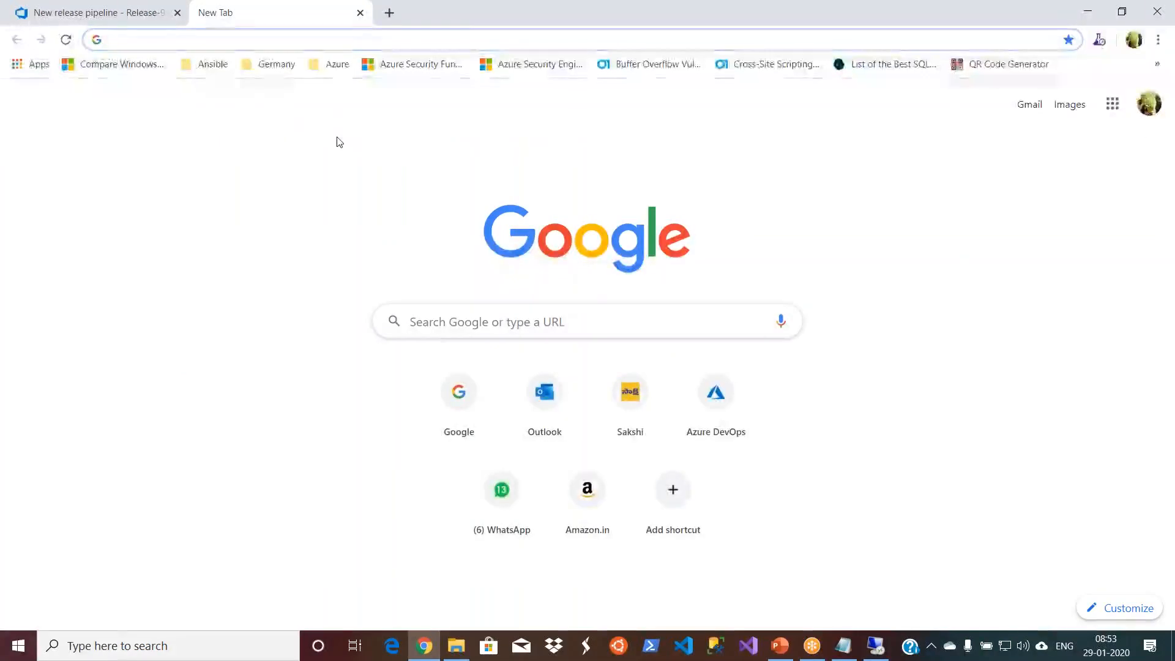
type("hotmail.com")
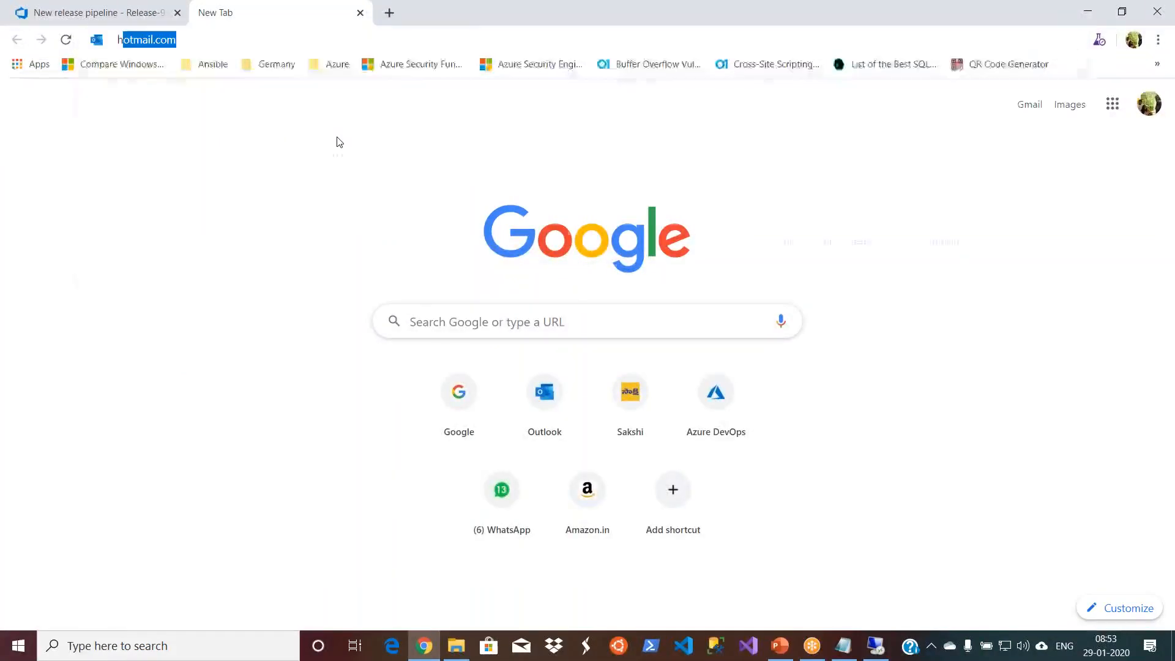
key("Return")
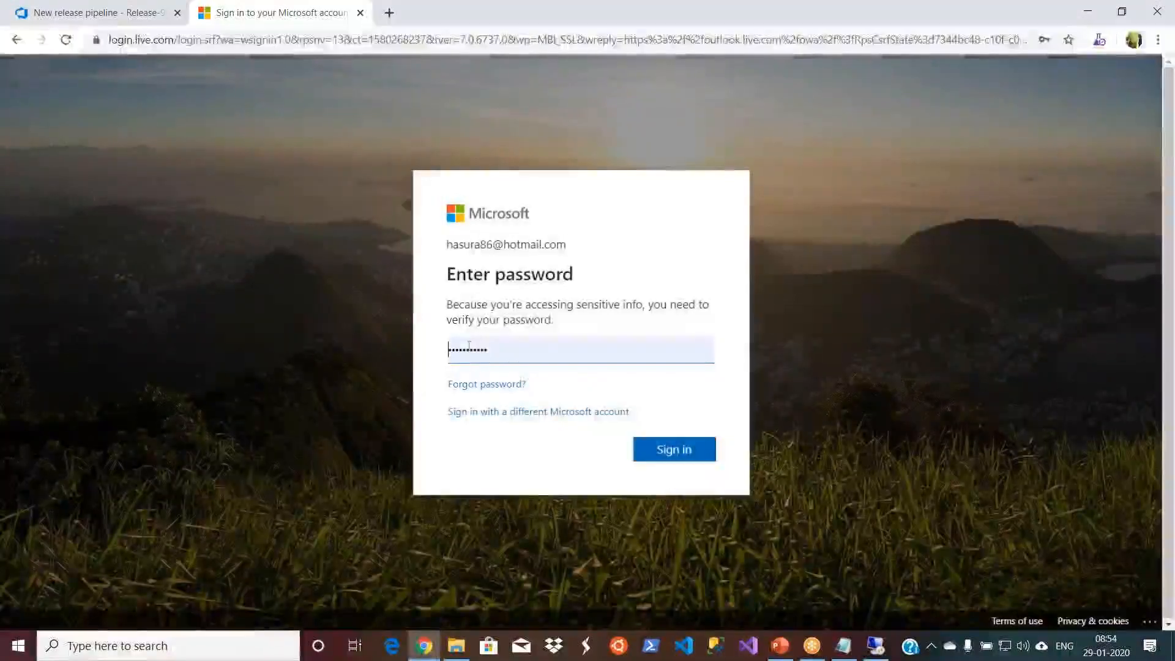
- Switch to a different Microsoft account and sign in with the approver's e-mail address and saved account password
left_click(489, 412)
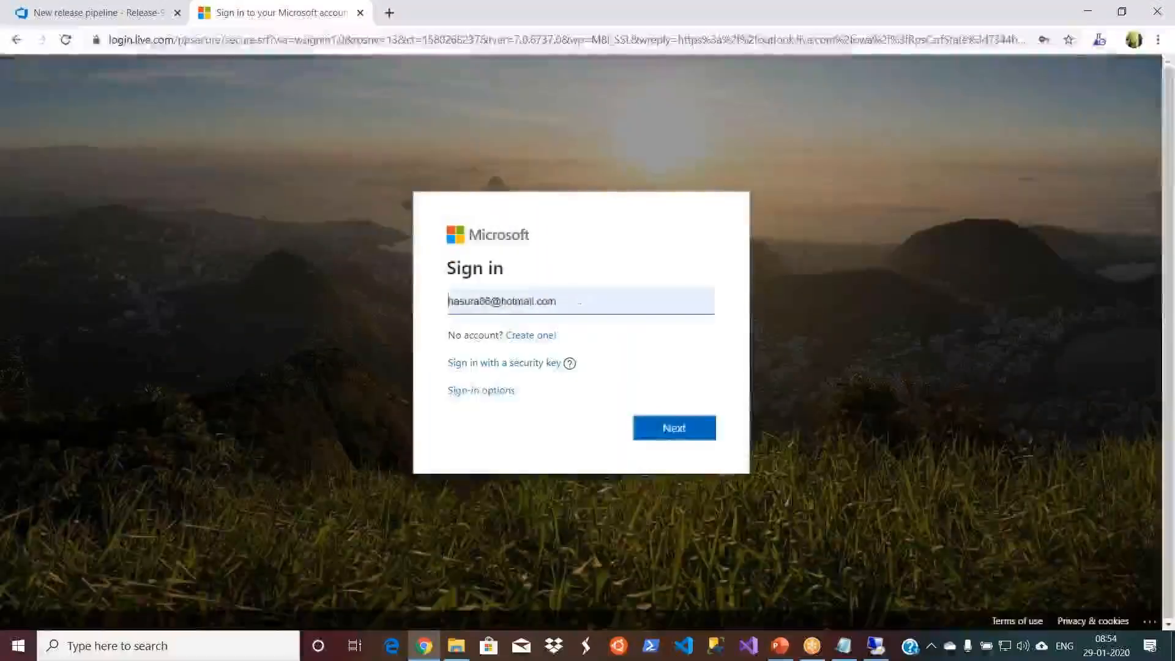
left_click(579, 300)
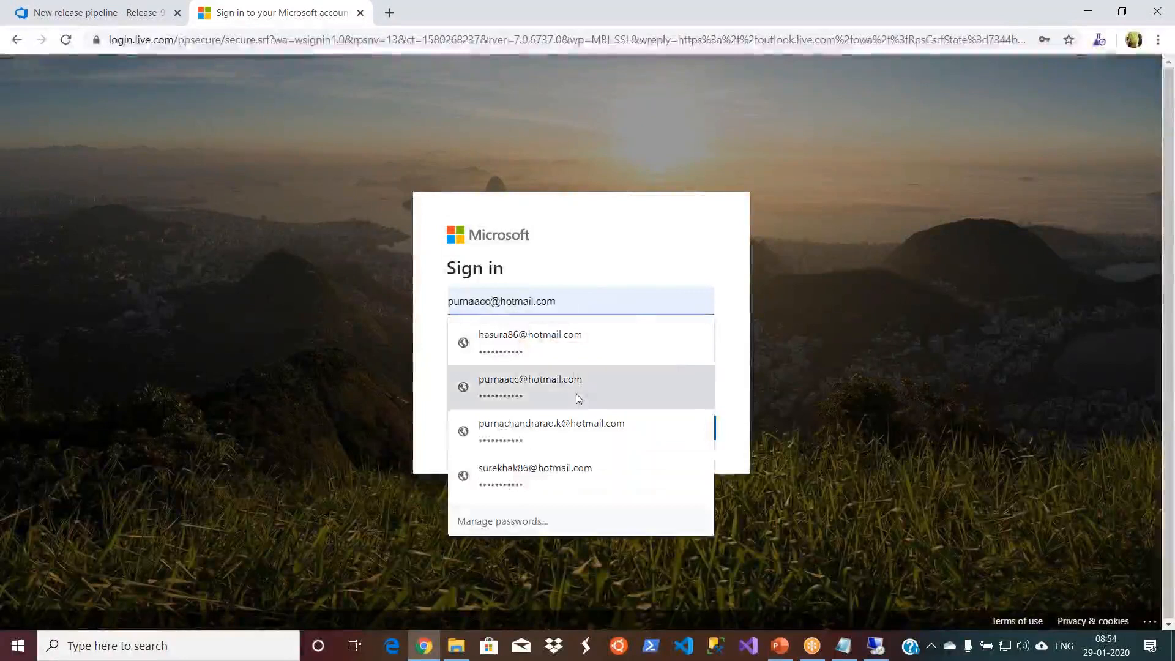
left_click(559, 470)
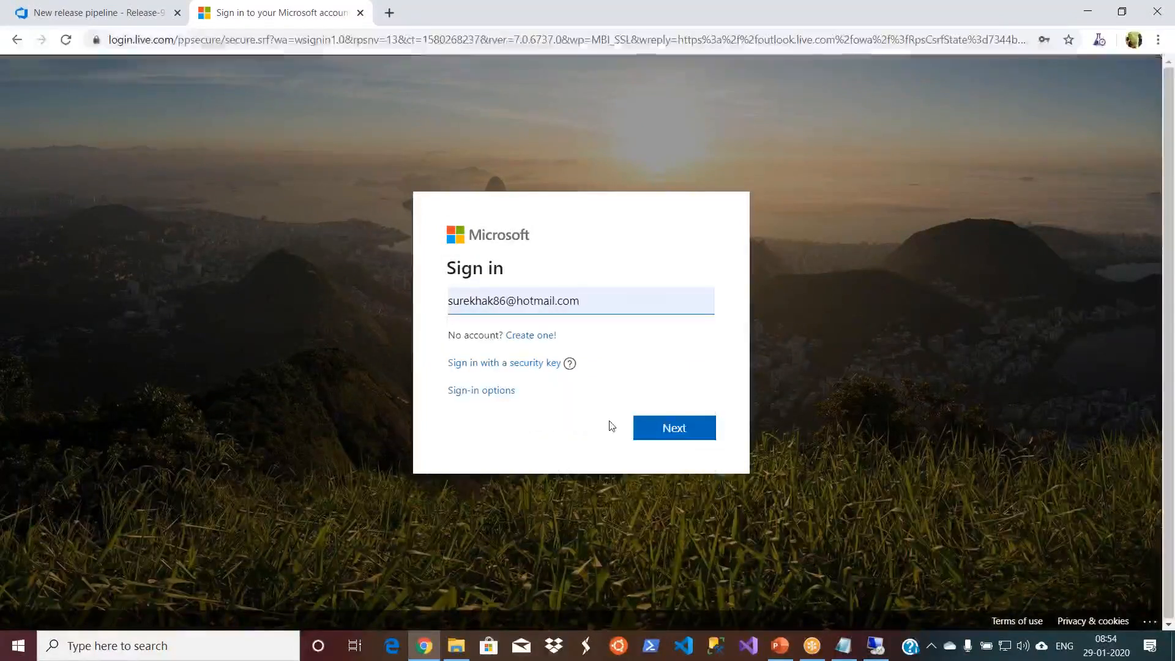
left_click(673, 428)
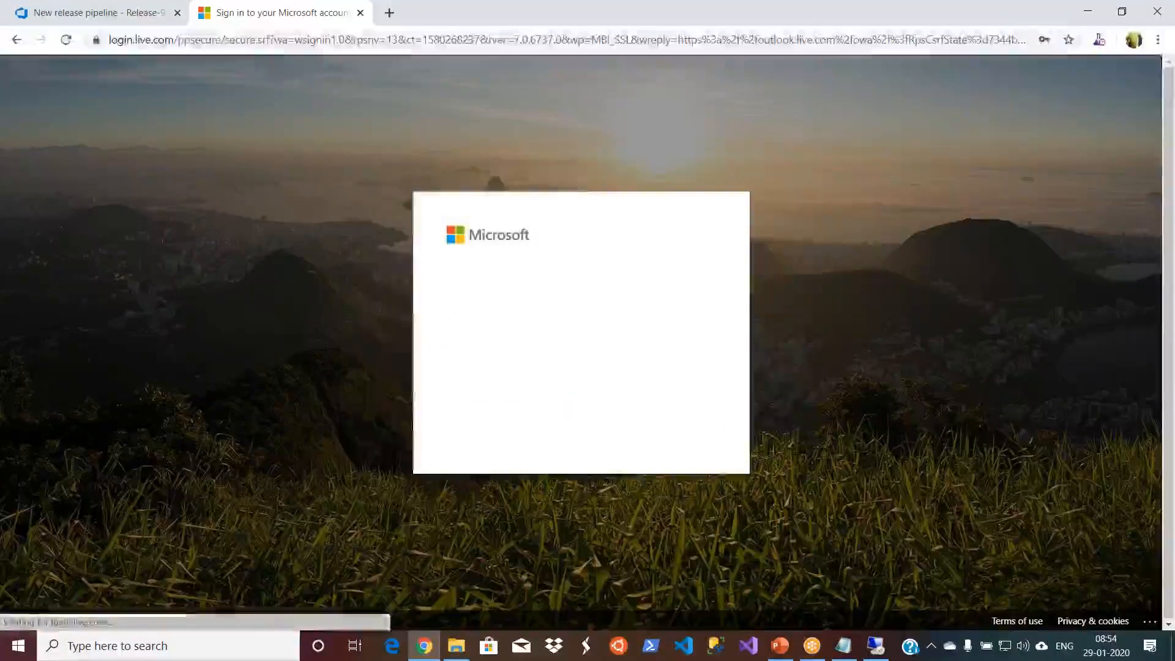
left_click(673, 427)
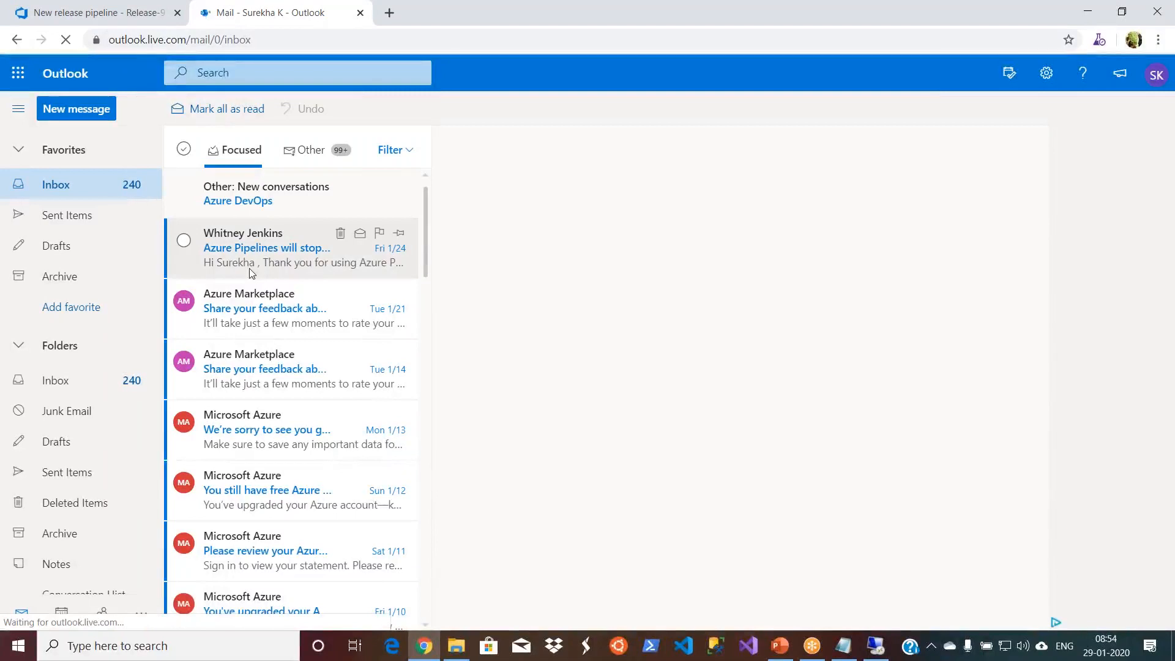
- Open the pre-deployment approval e-mail for Release-9 among the Other messages and review its summary and approvers
left_click(307, 151)
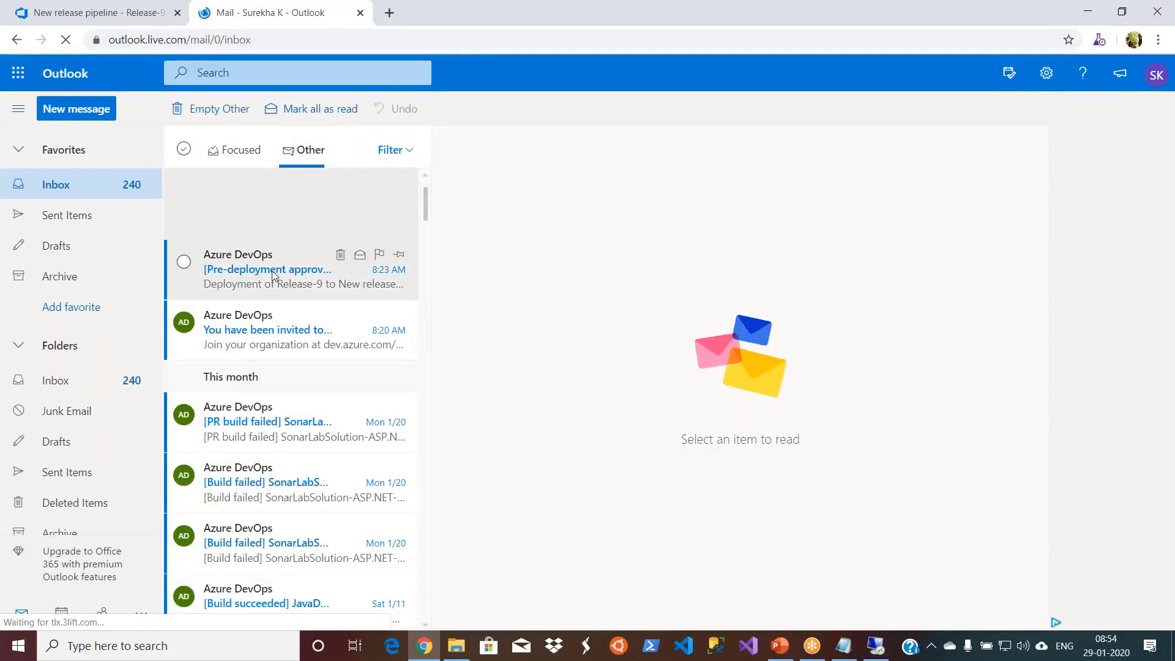
left_click(272, 274)
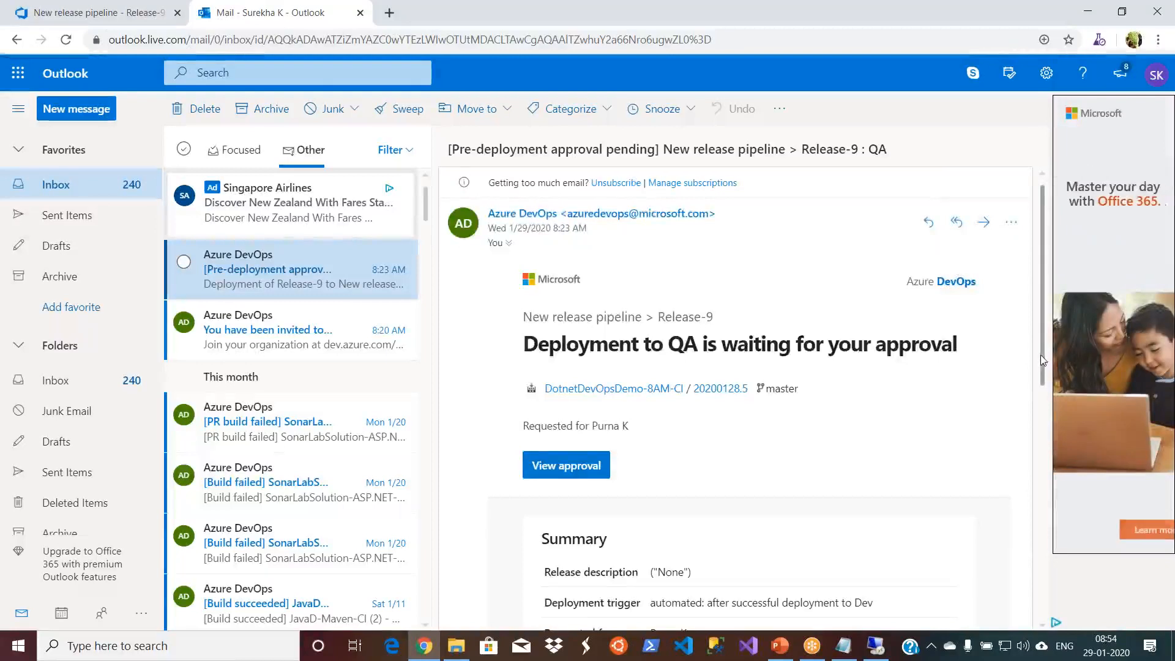
scroll(1044, 375, "down", 1)
left_click_drag(1044, 376, 1031, 523)
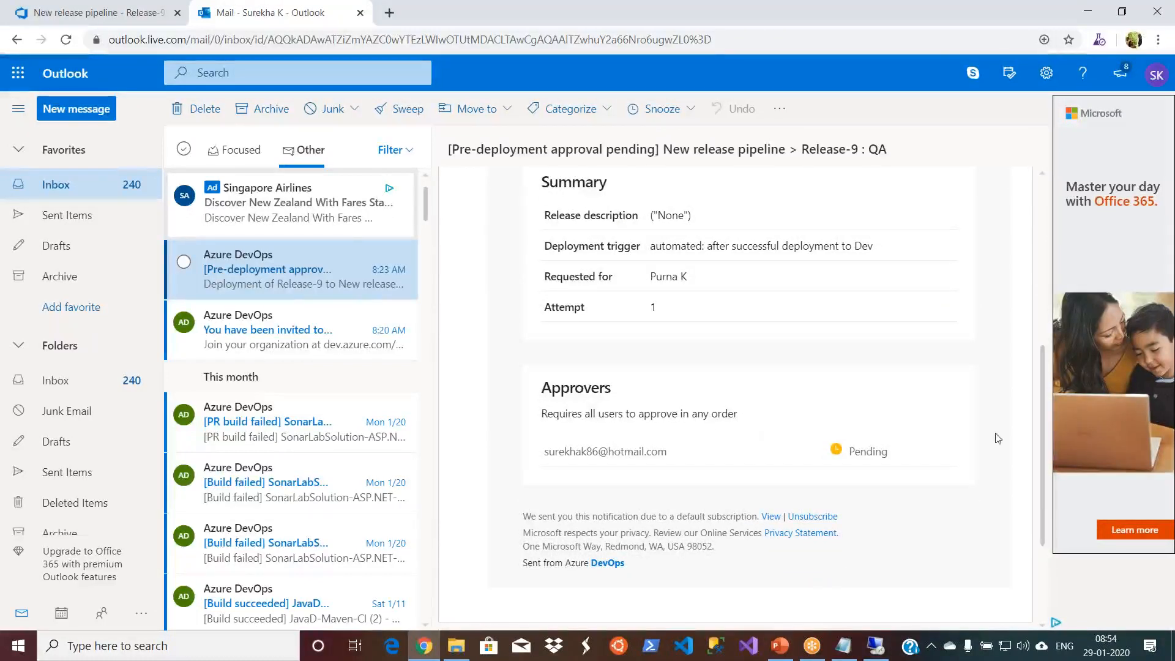
left_click_drag(1042, 460, 1042, 508)
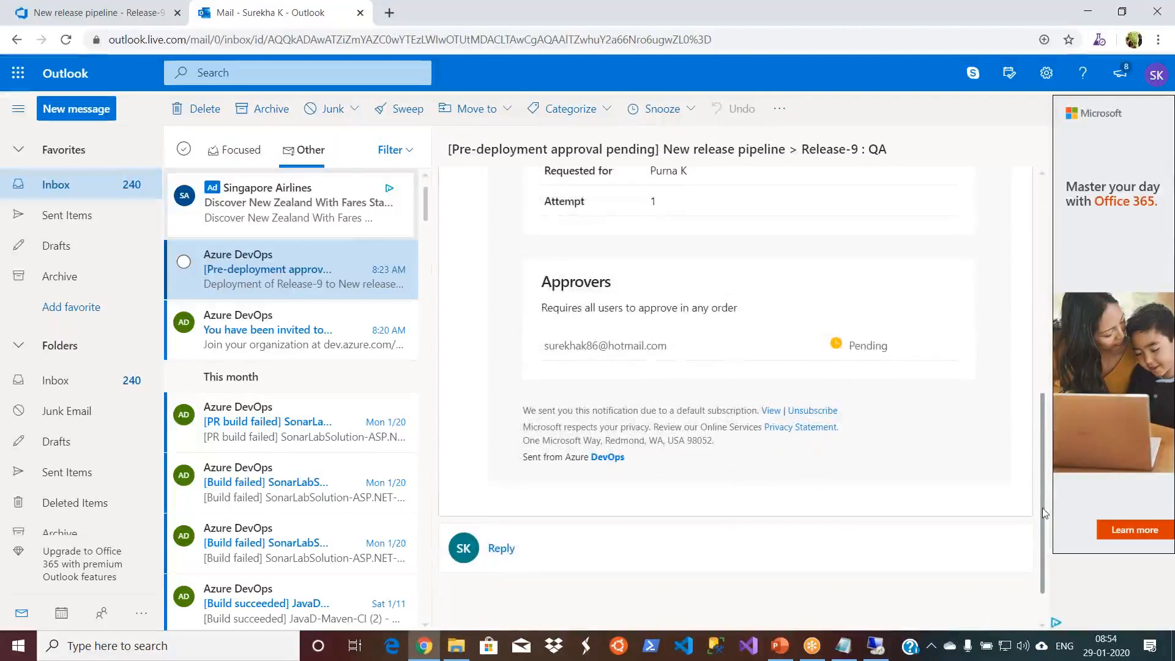
left_click_drag(1041, 508, 1034, 313)
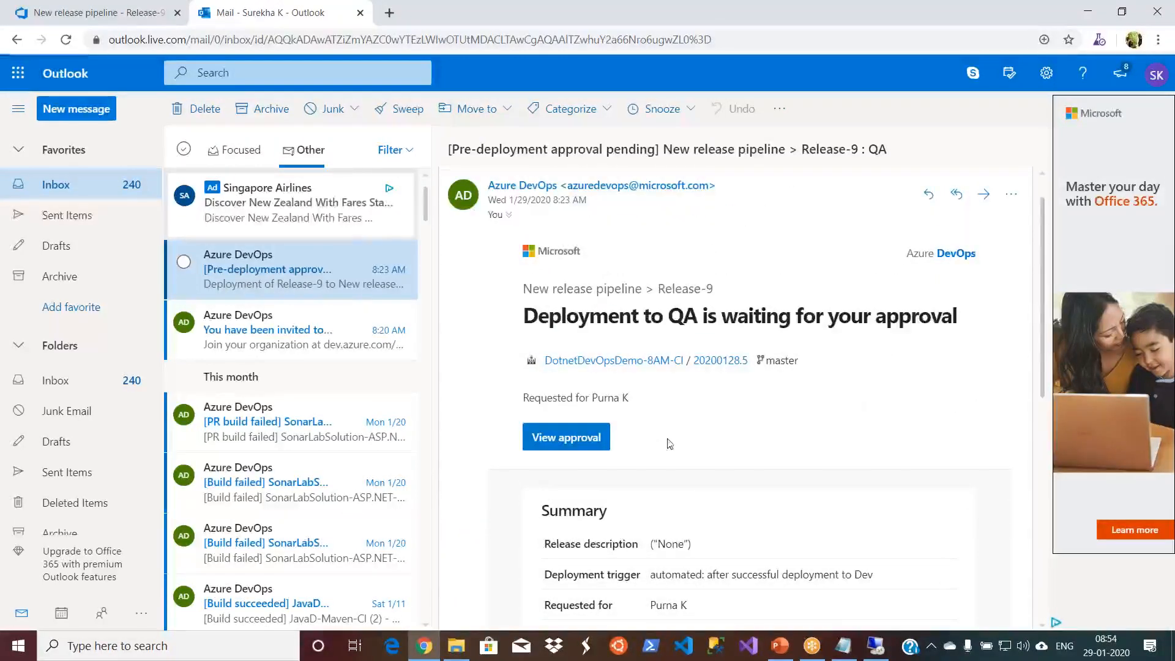
- Open Release-9 from the approval e-mail and view the QA stage's pending approval details under the signed-in account
left_click(557, 440)
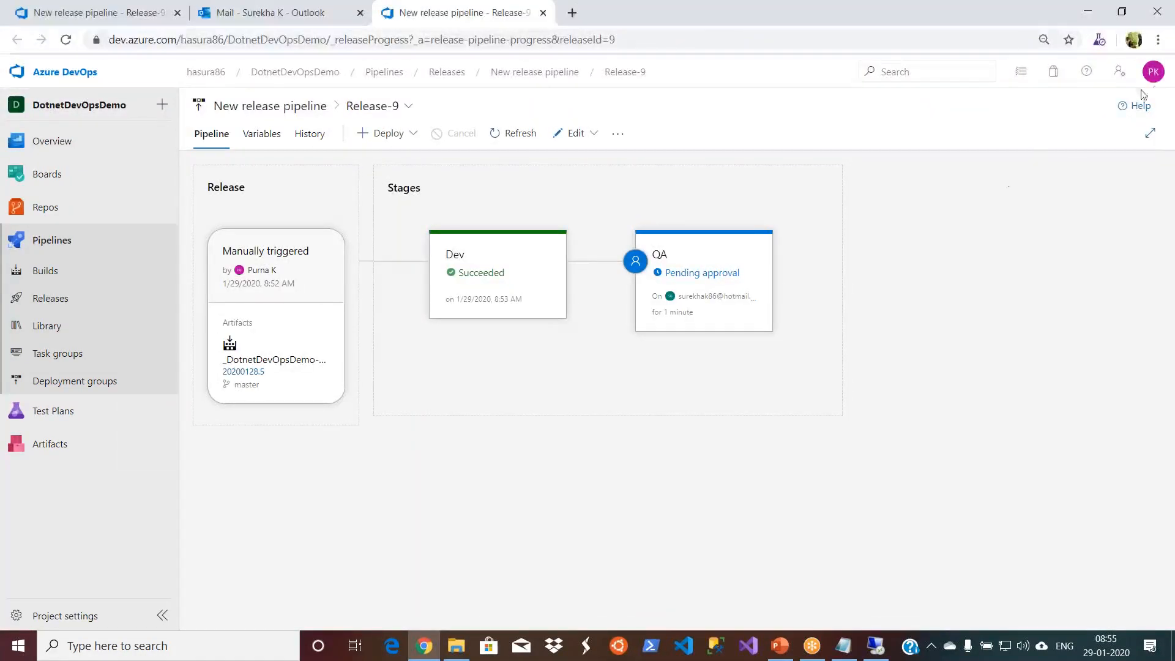
left_click(1154, 74)
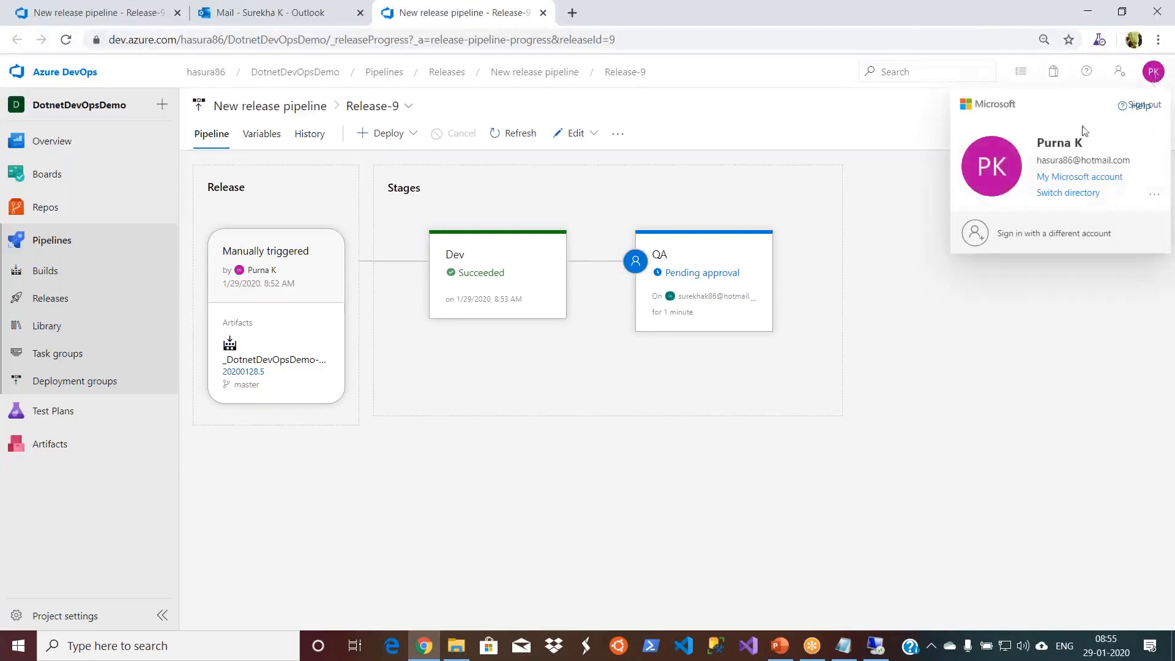
left_click(726, 276)
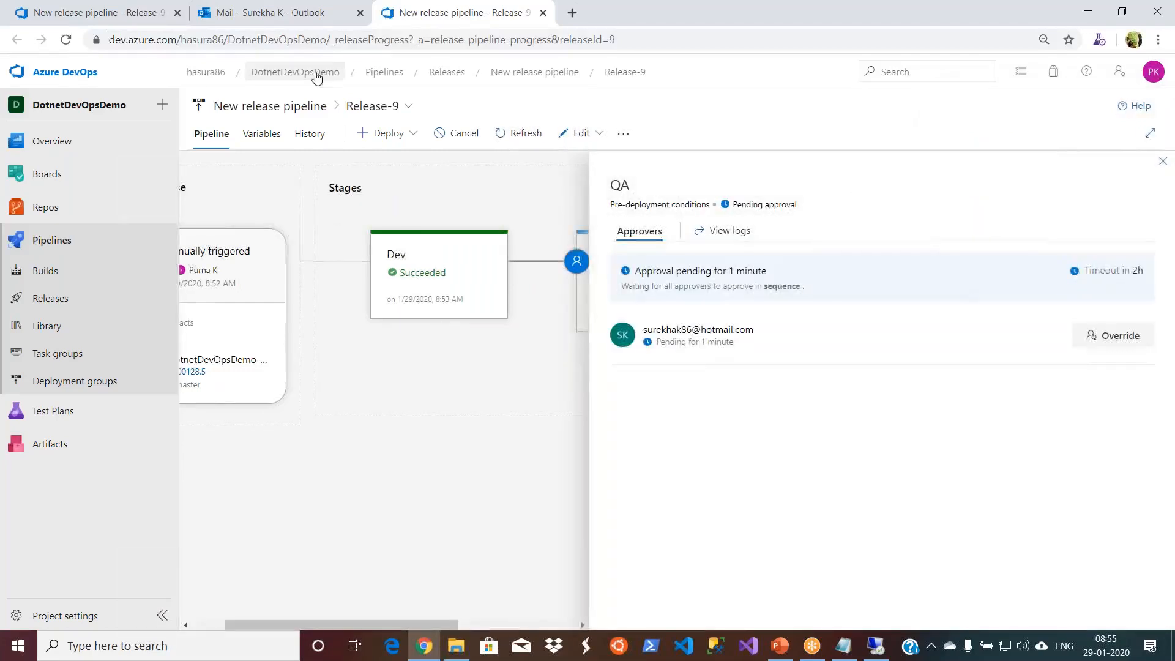
- Sign in to Azure DevOps with a different account, using the approver's e-mail address and saved account password
left_click(123, 14)
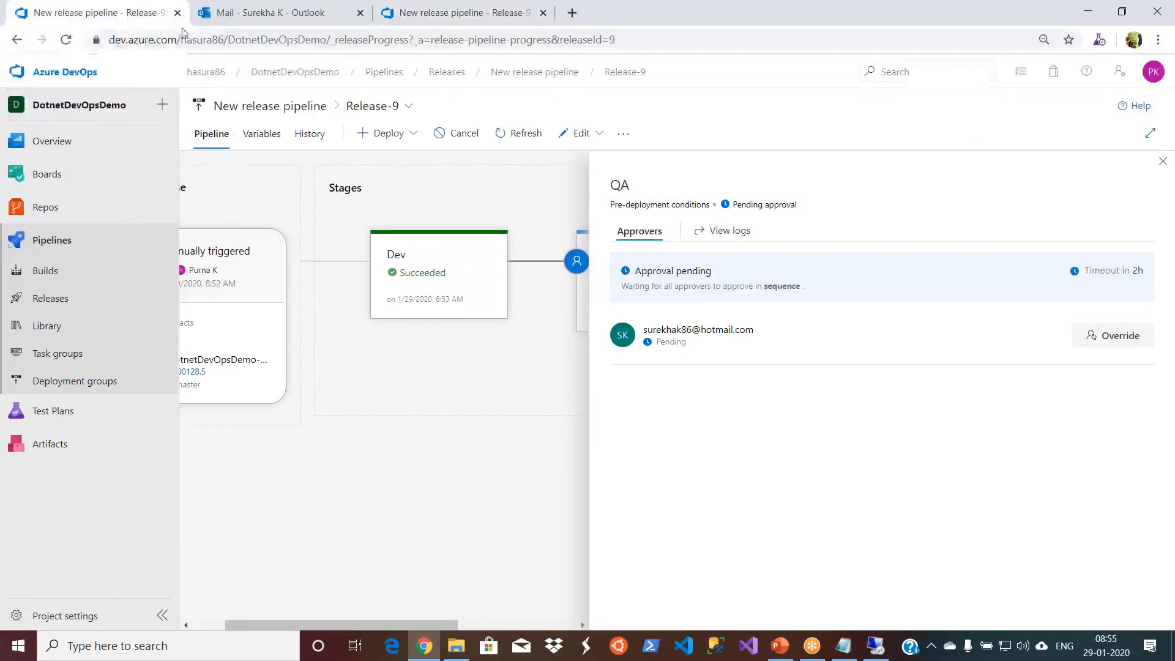
left_click(1150, 74)
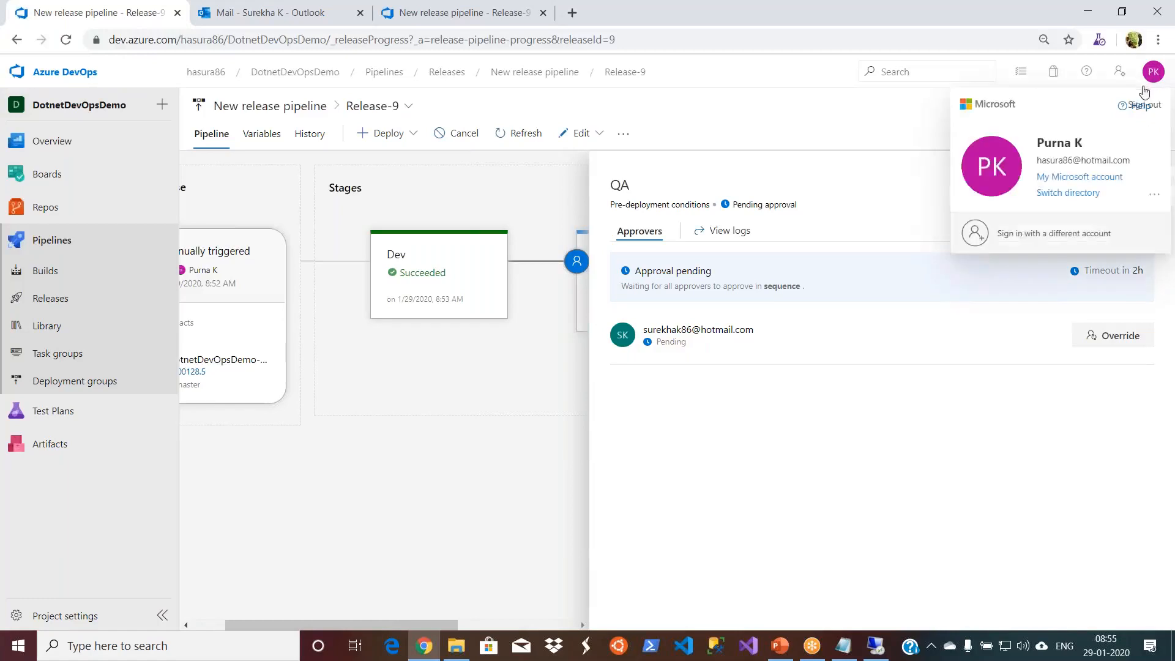
left_click(1019, 239)
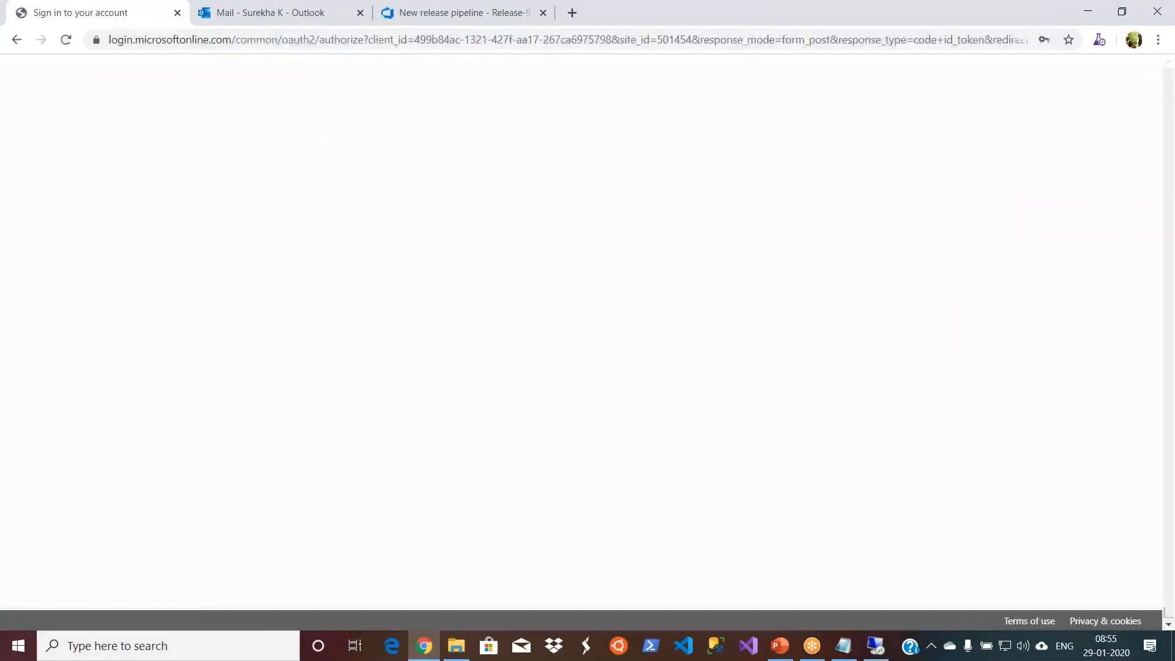
left_click(615, 276)
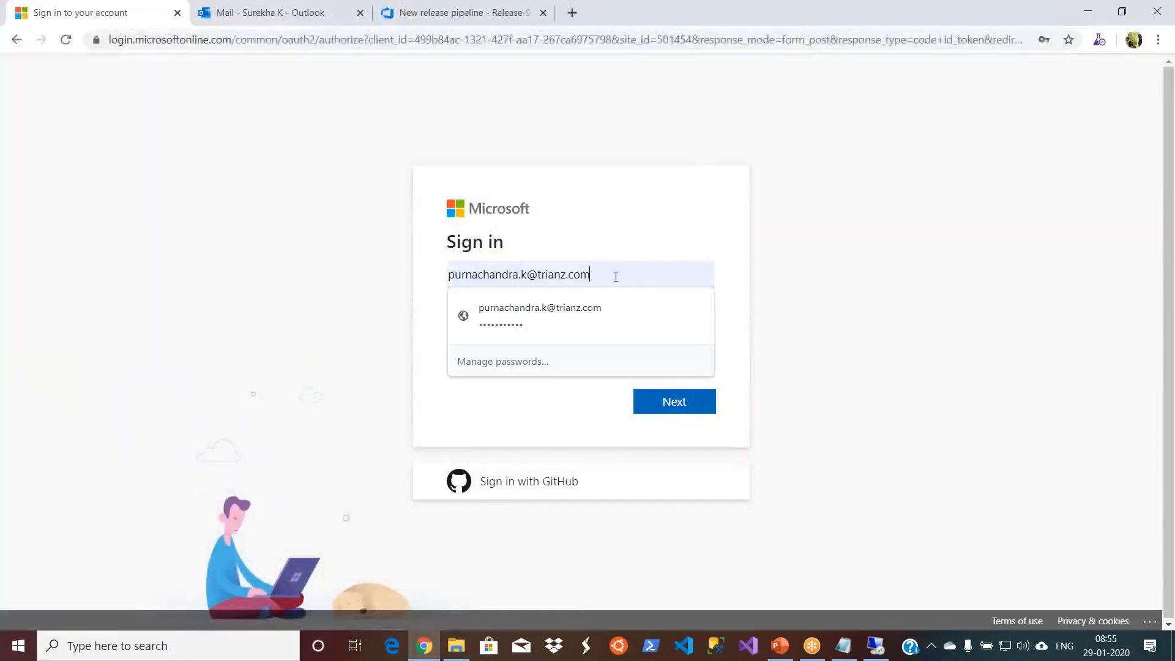
key("BackSpace")
key("BackSpace")
key("BackSpace")
key("BackSpace")
key("BackSpace")
key("BackSpace")
key("BackSpace")
key("BackSpace")
key("BackSpace")
key("BackSpace")
key("BackSpace")
key("BackSpace")
key("BackSpace")
key("BackSpace")
key("BackSpace")
key("BackSpace")
key("BackSpace")
key("BackSpace")
key("BackSpace")
key("BackSpace")
key("BackSpace")
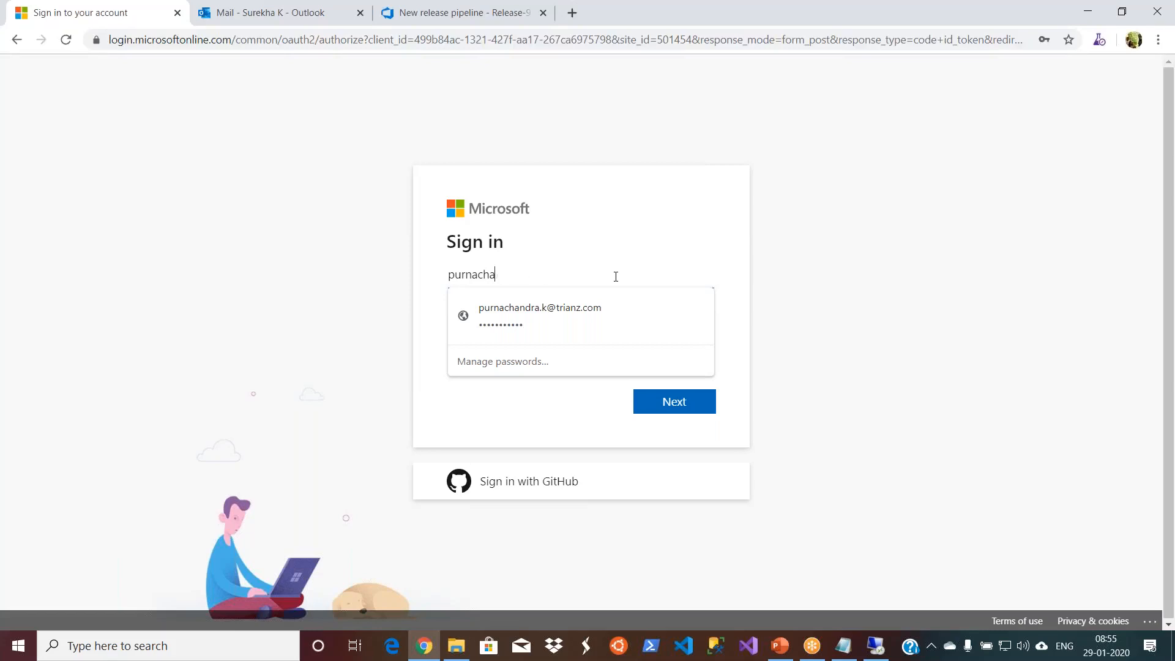
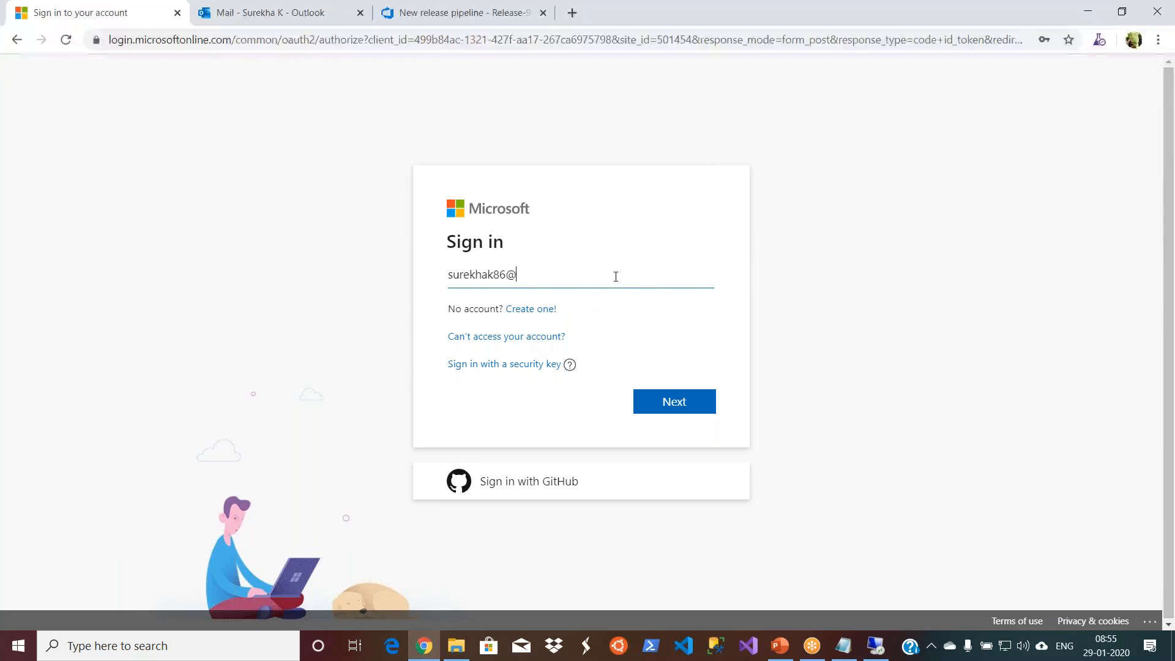
left_click(673, 403)
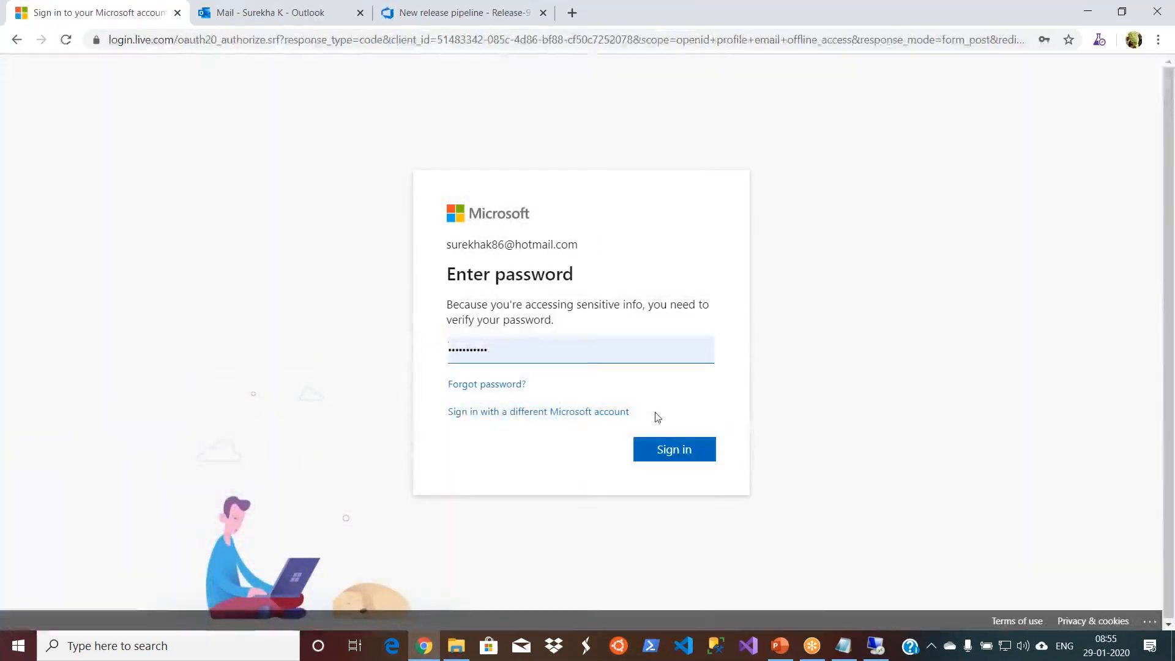
left_click(667, 448)
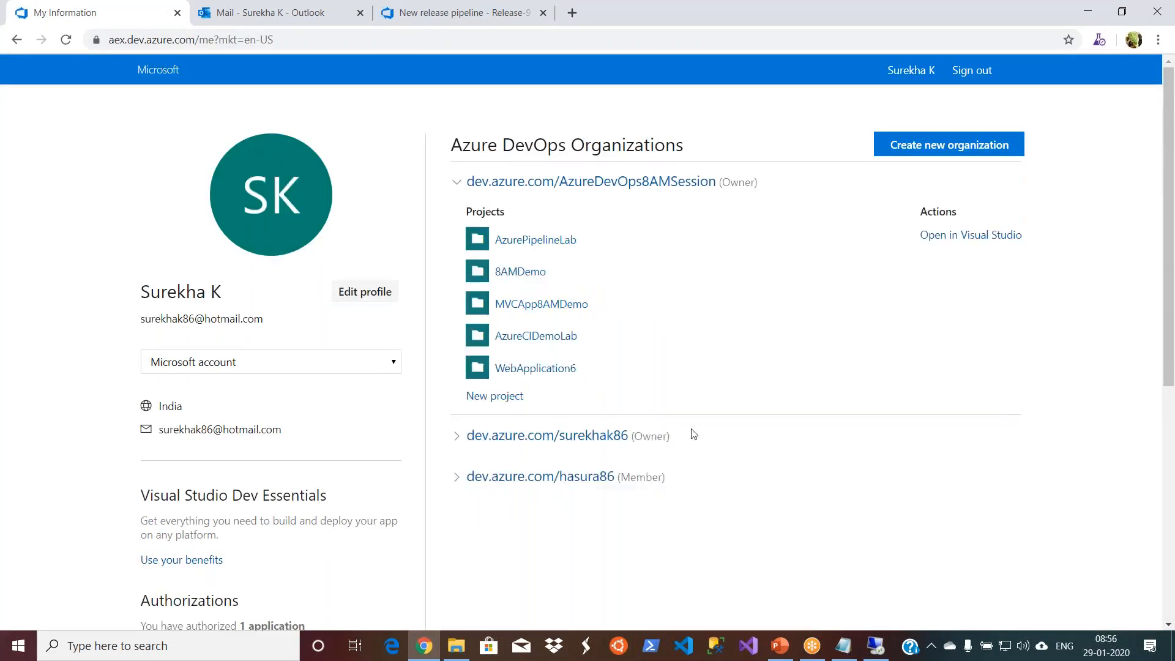
- Open the DotnetDevOpsDemo project in the organization where the approver is only a member
left_click(567, 480)
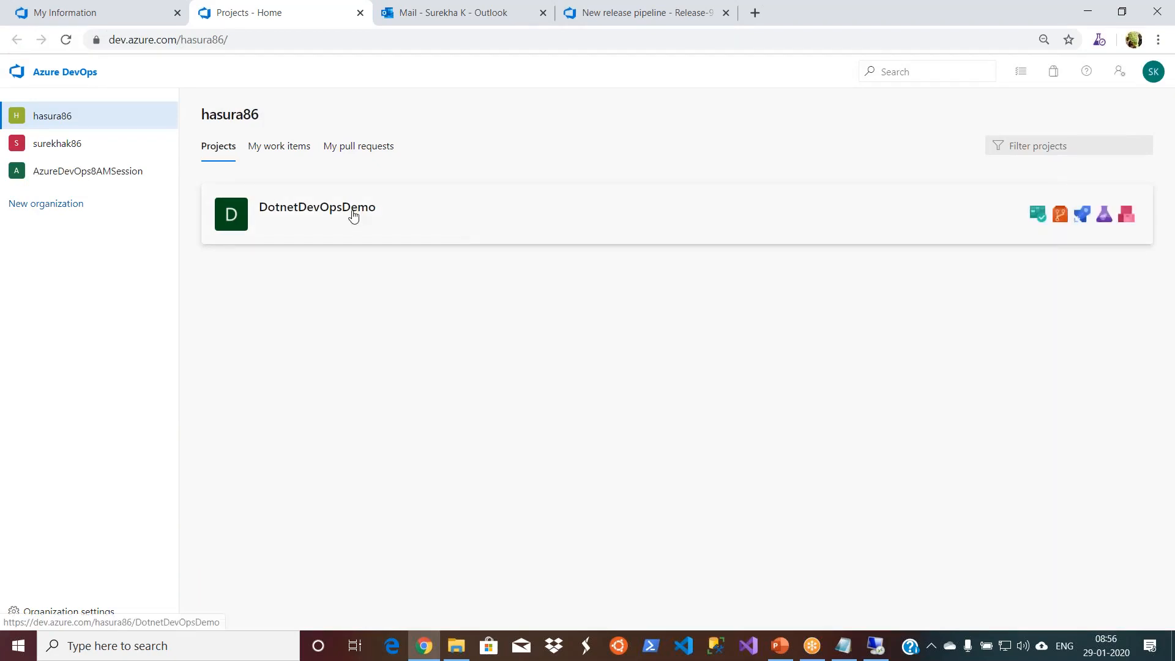
left_click(353, 214)
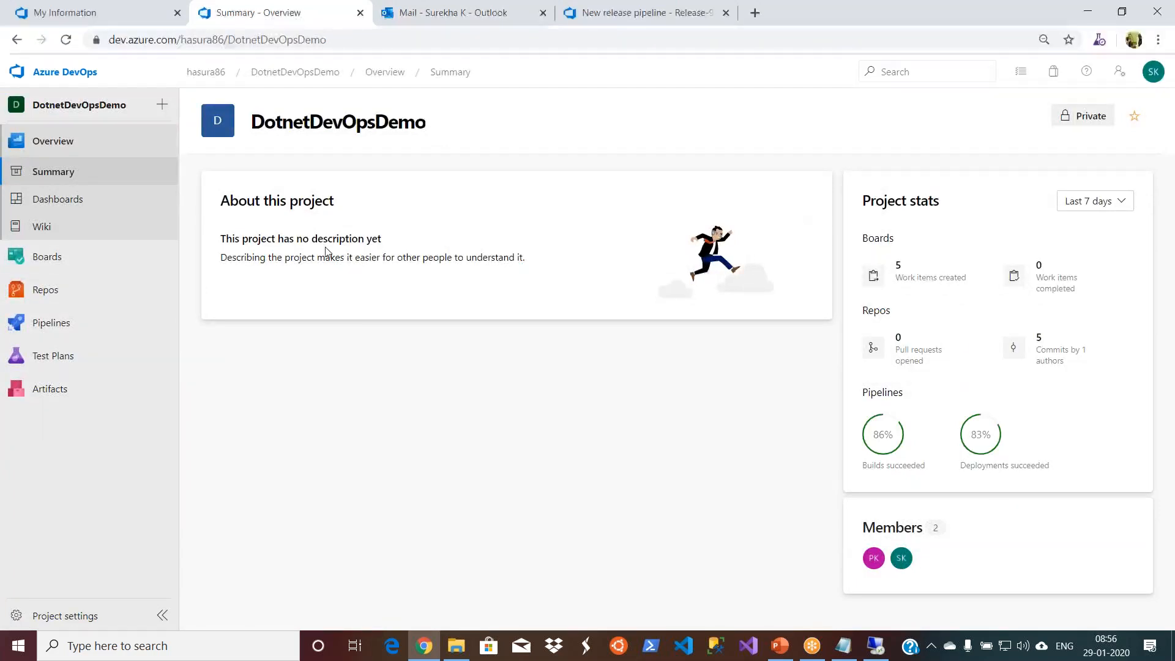
mouse_move(33, 323)
- Return to the approval e-mail in Outlook, open its approval for Release-9, and dismiss the release summary introduction
left_click(414, 13)
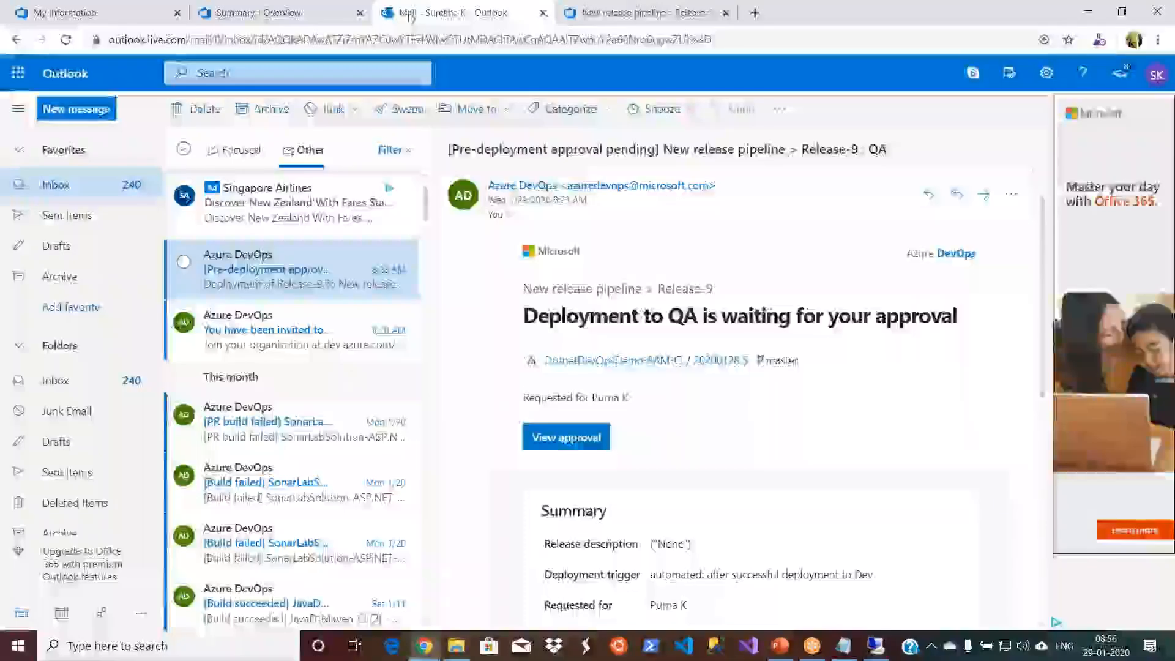
left_click(571, 439)
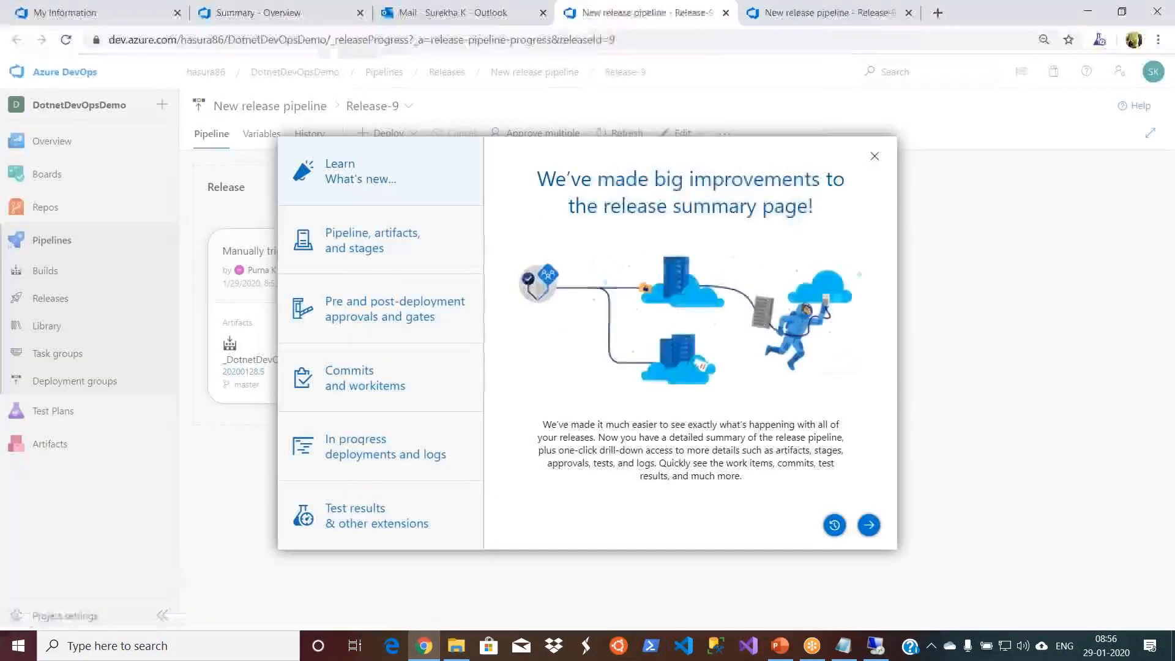
left_click(876, 157)
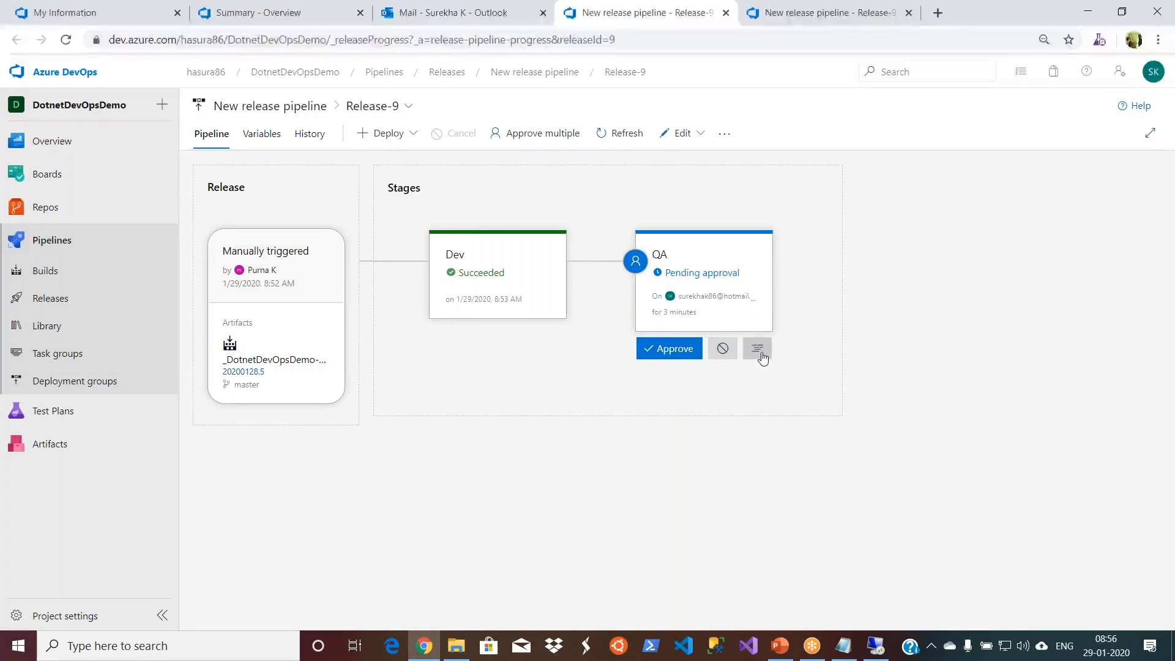
- Approve the QA deployment of Release-9 with the comment "all looks good." and close the approval details
left_click(658, 354)
left_click(717, 390)
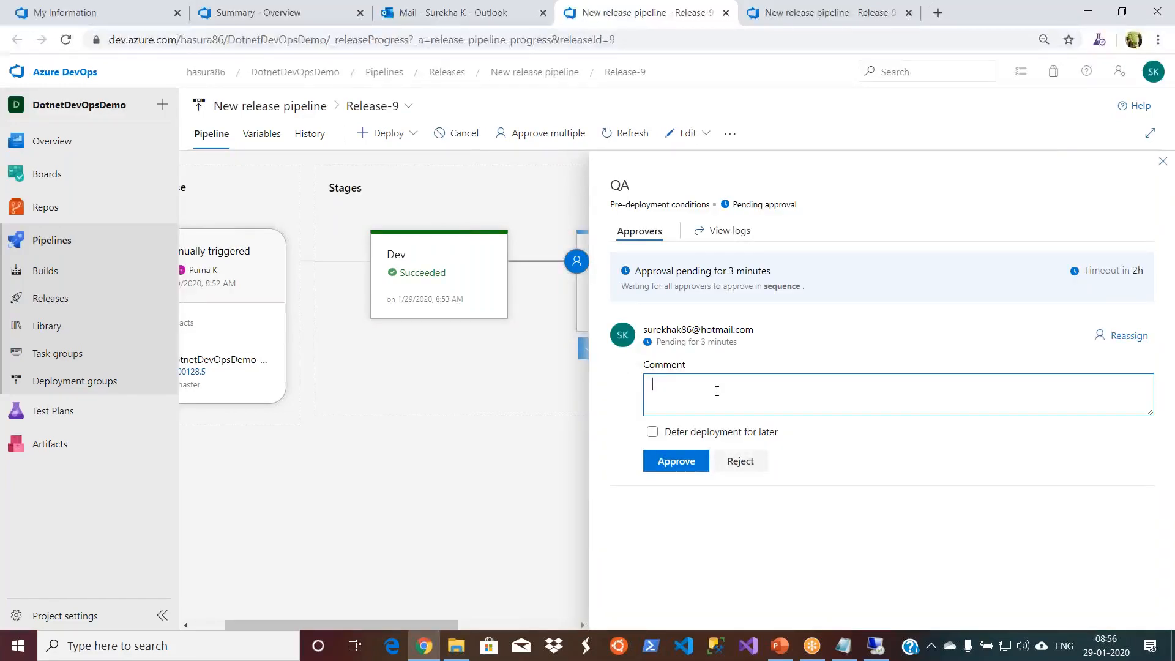
type("all looks good.")
left_click(677, 462)
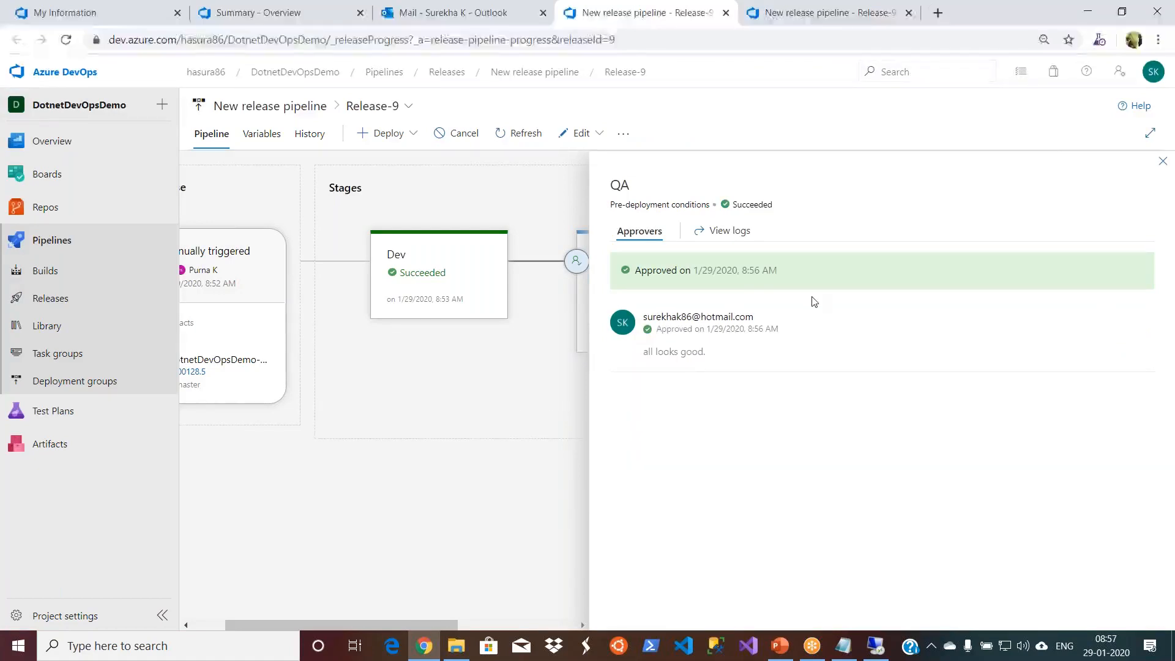
left_click(1163, 162)
- Open the QA stage's deployment logs and view the IIS Deployment job's result
mouse_move(676, 294)
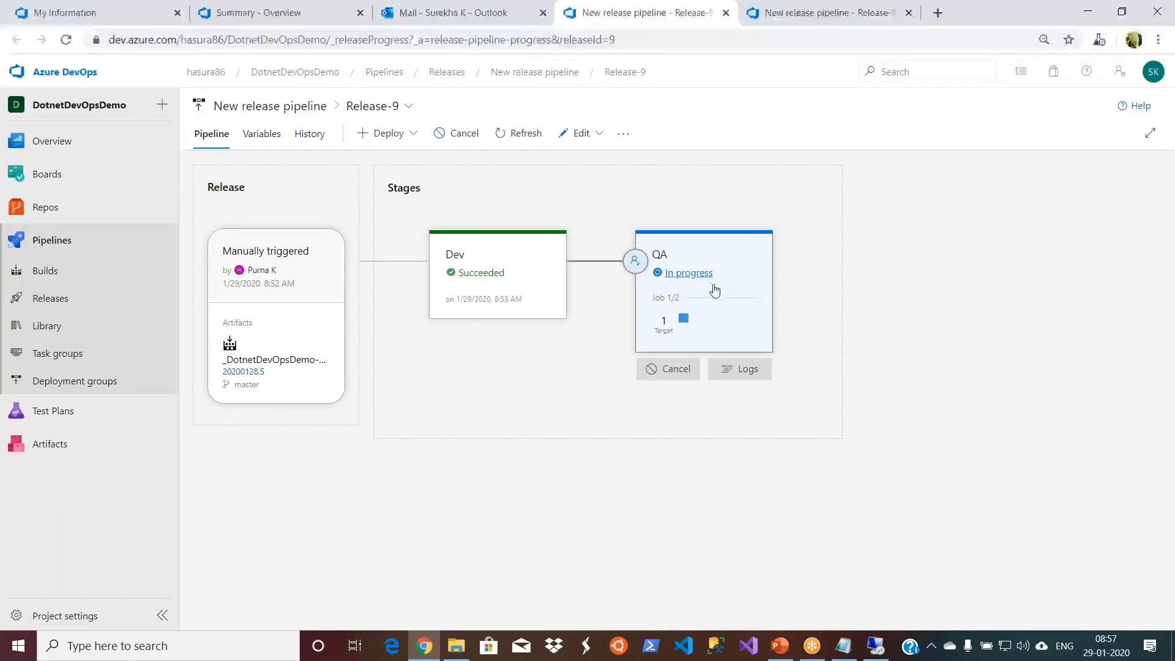
left_click(738, 369)
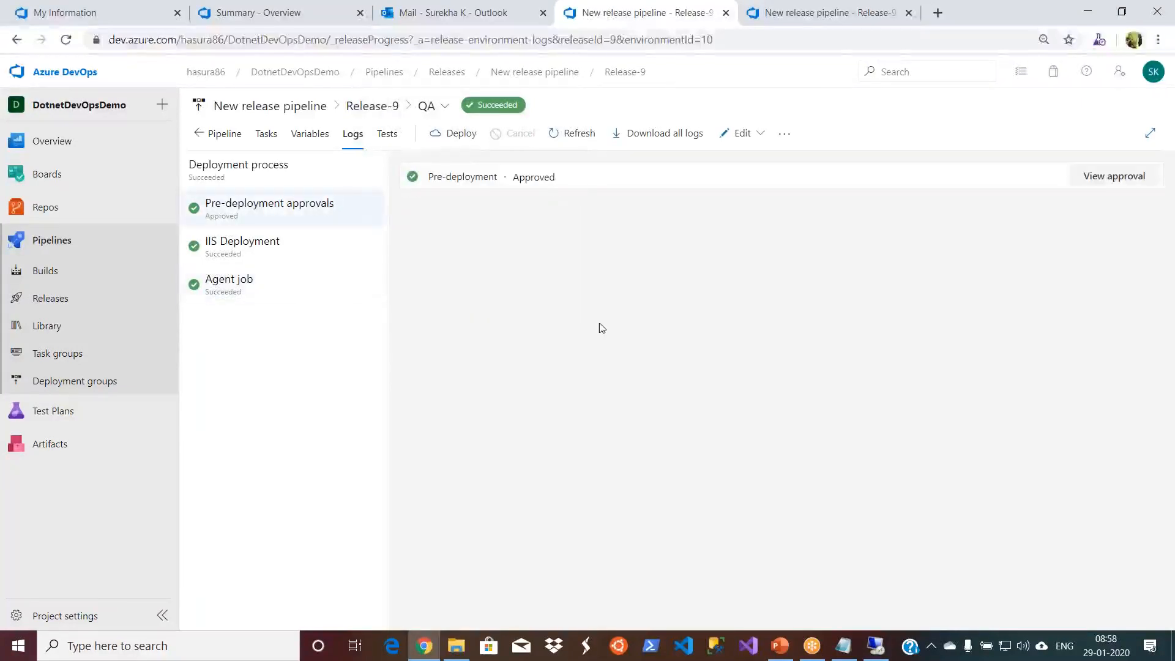
left_click(266, 256)
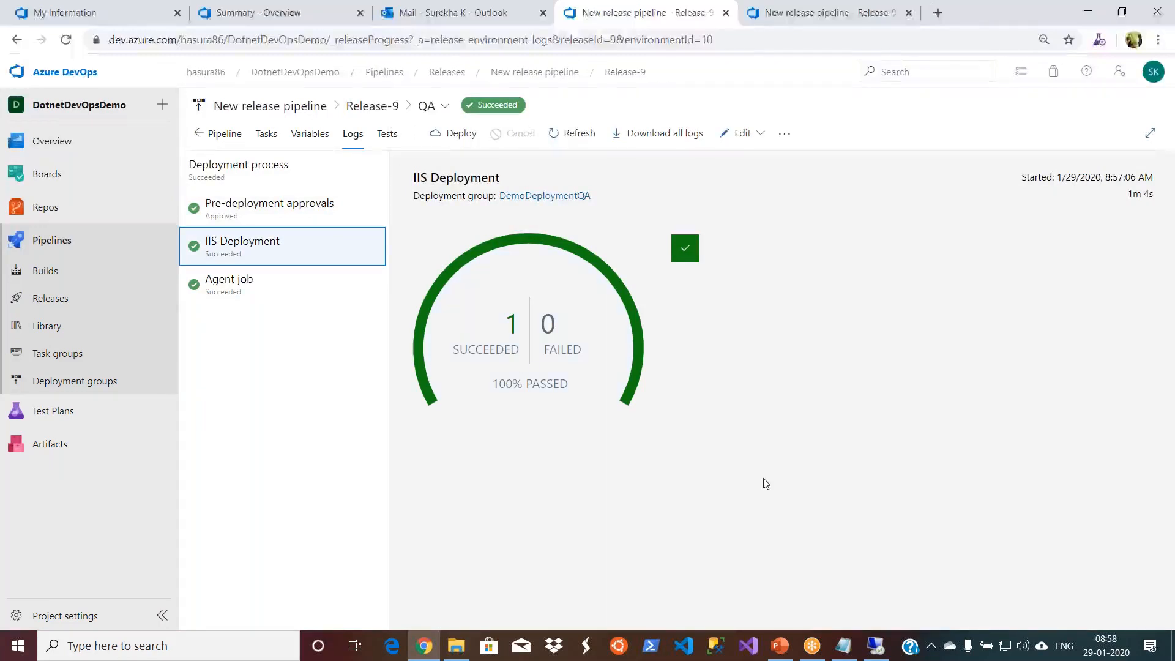
- Switch to the QA server's Remote Desktop session and expand the DotnetDevOpsDemo application's folders in IIS Manager
mouse_move(874, 651)
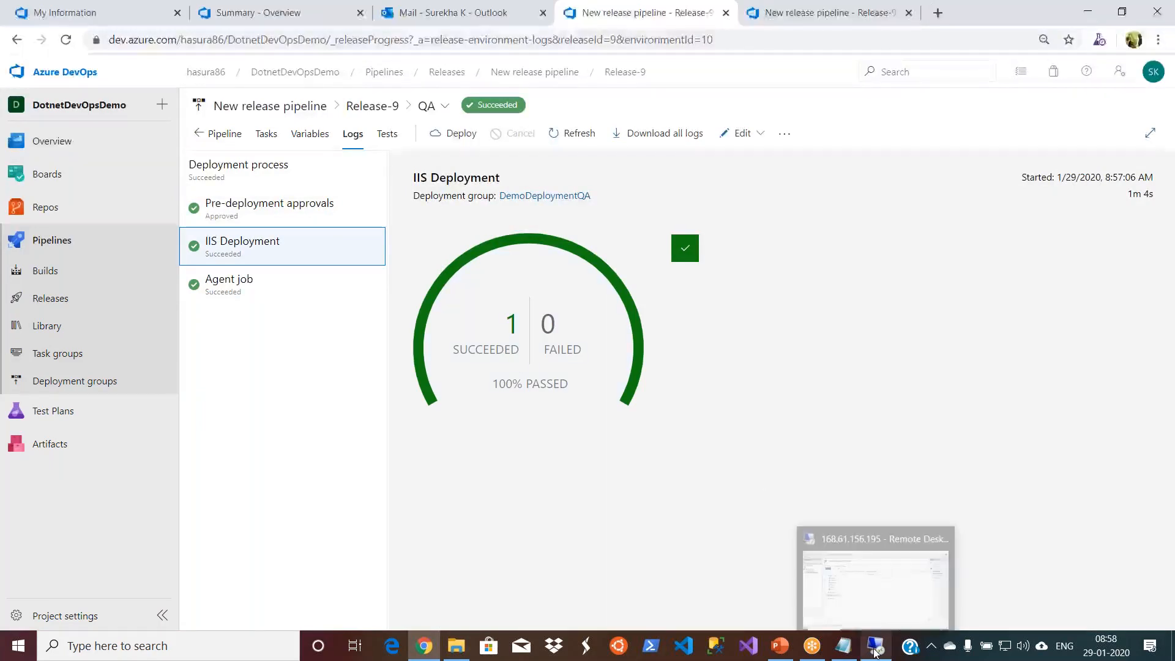
left_click(874, 650)
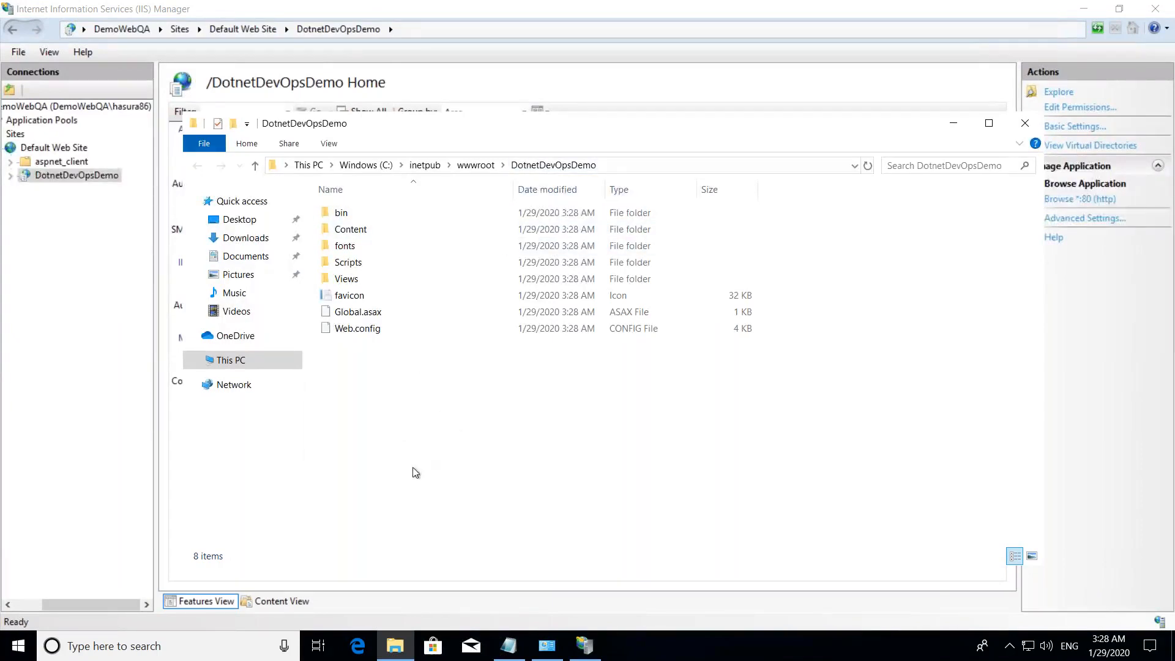
left_click(16, 359)
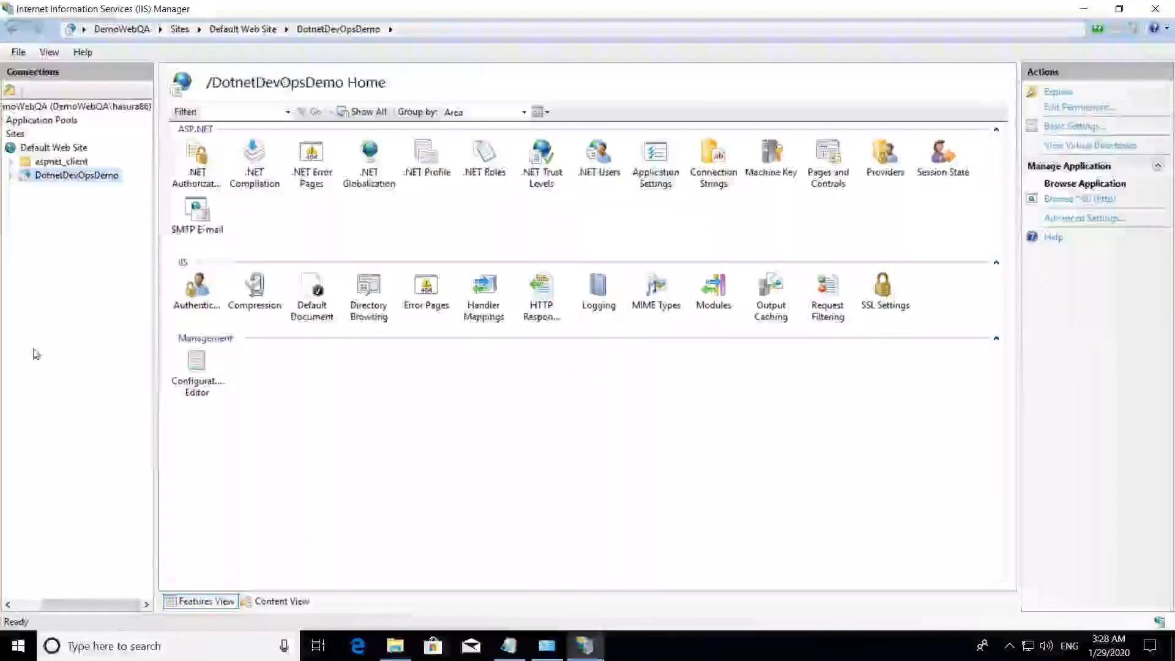
left_click(11, 176)
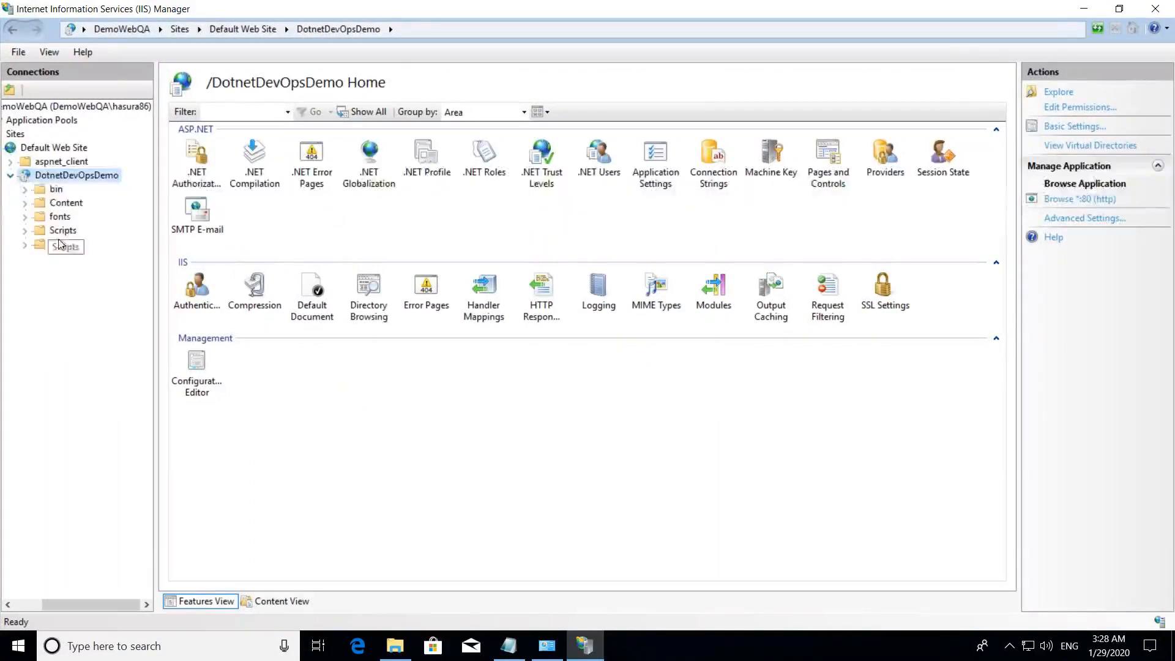
- Browse the DotnetDevOpsDemo application from IIS Manager, check its home page in Edge, and close the browser
right_click(104, 177)
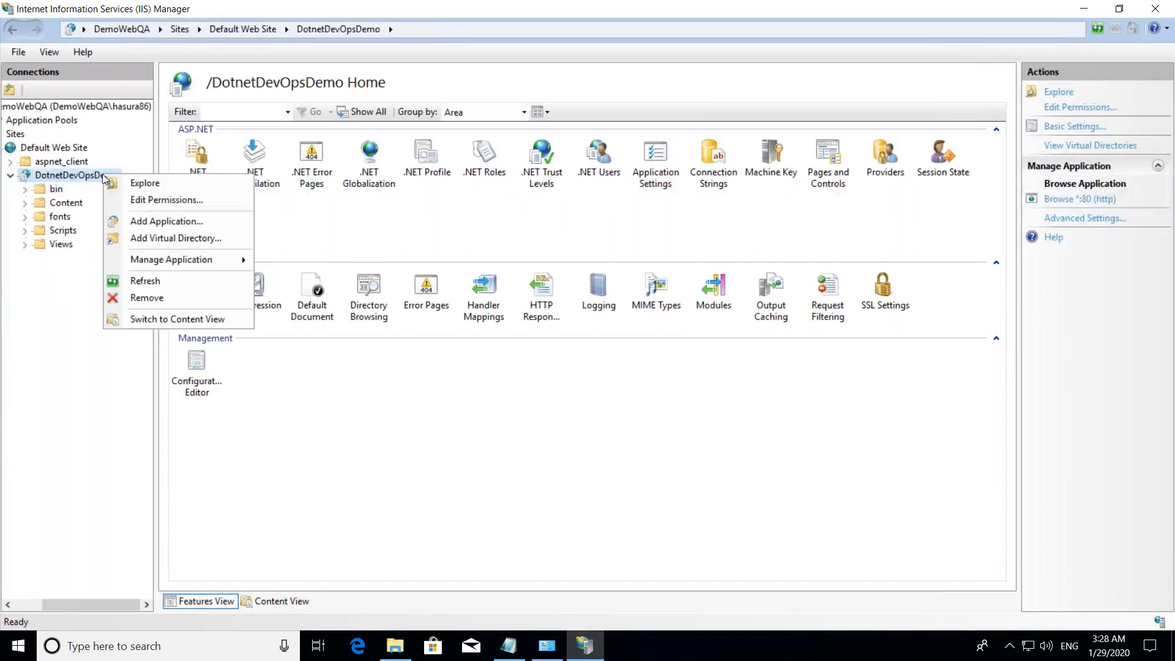
mouse_move(222, 262)
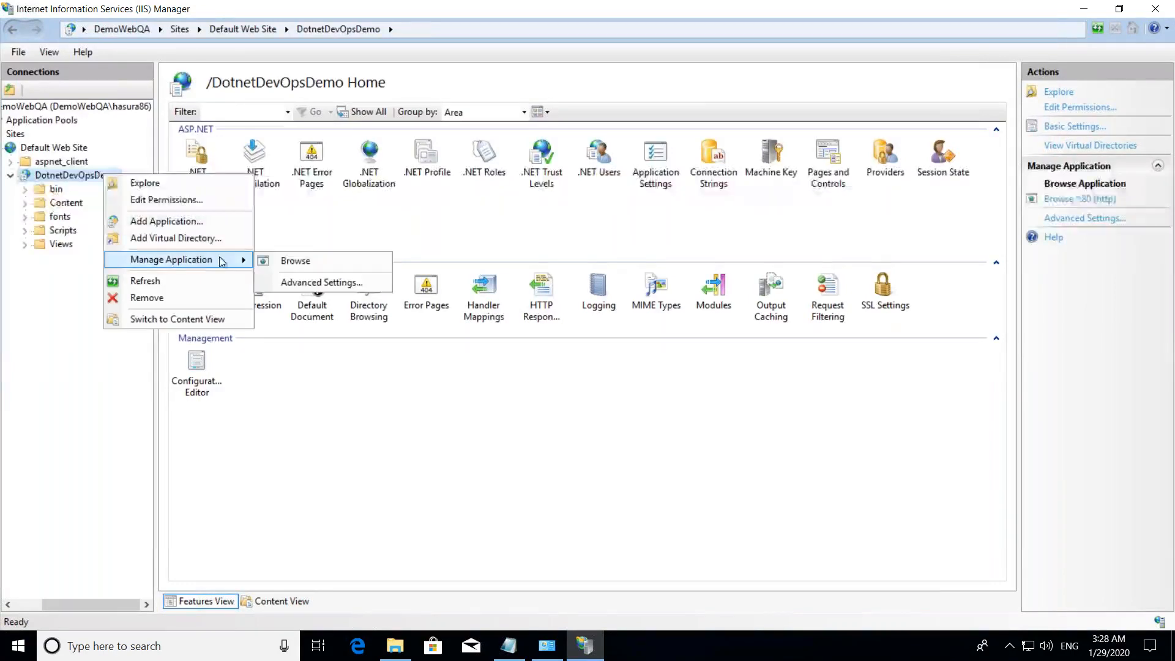
left_click(322, 265)
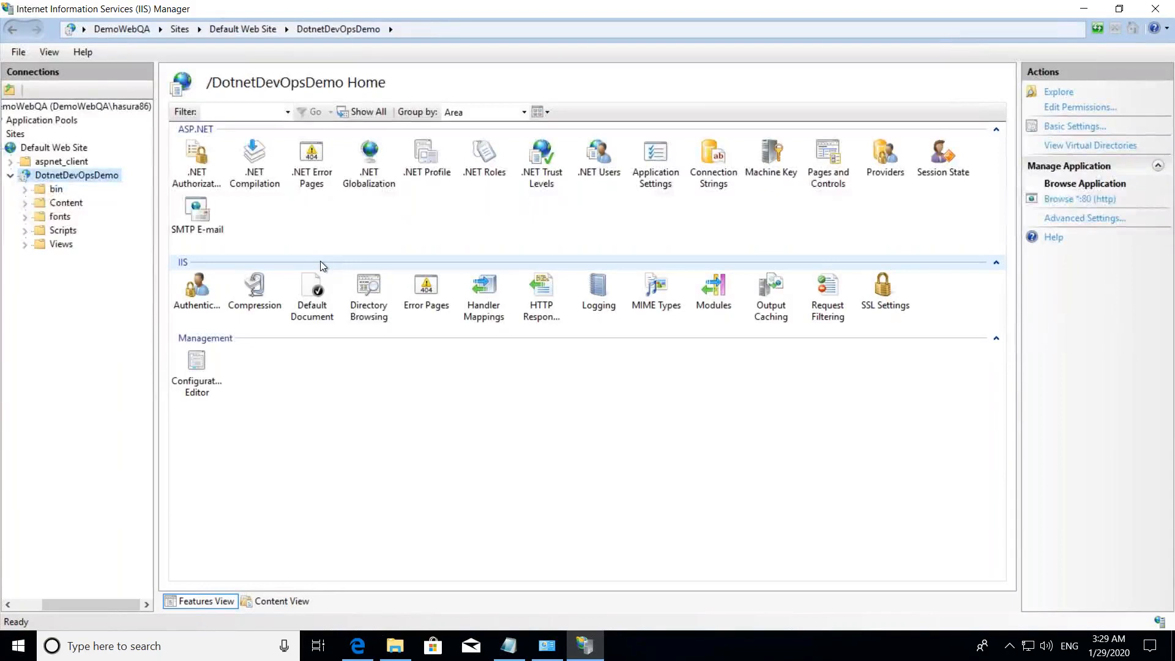
left_click(356, 646)
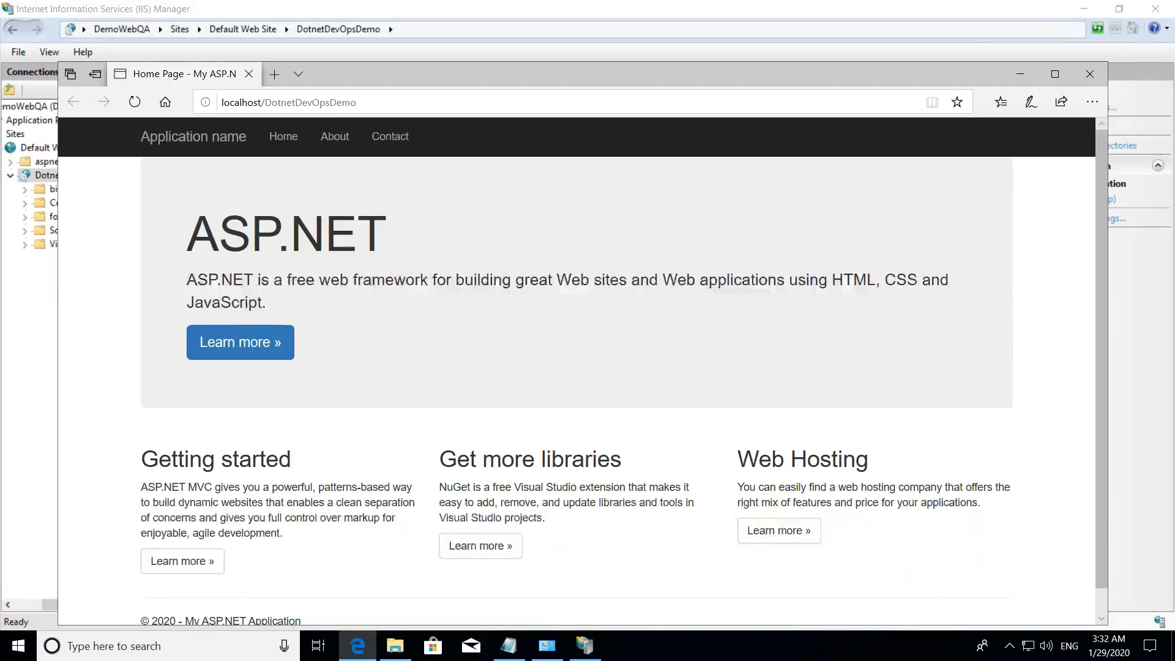
left_click(1093, 76)
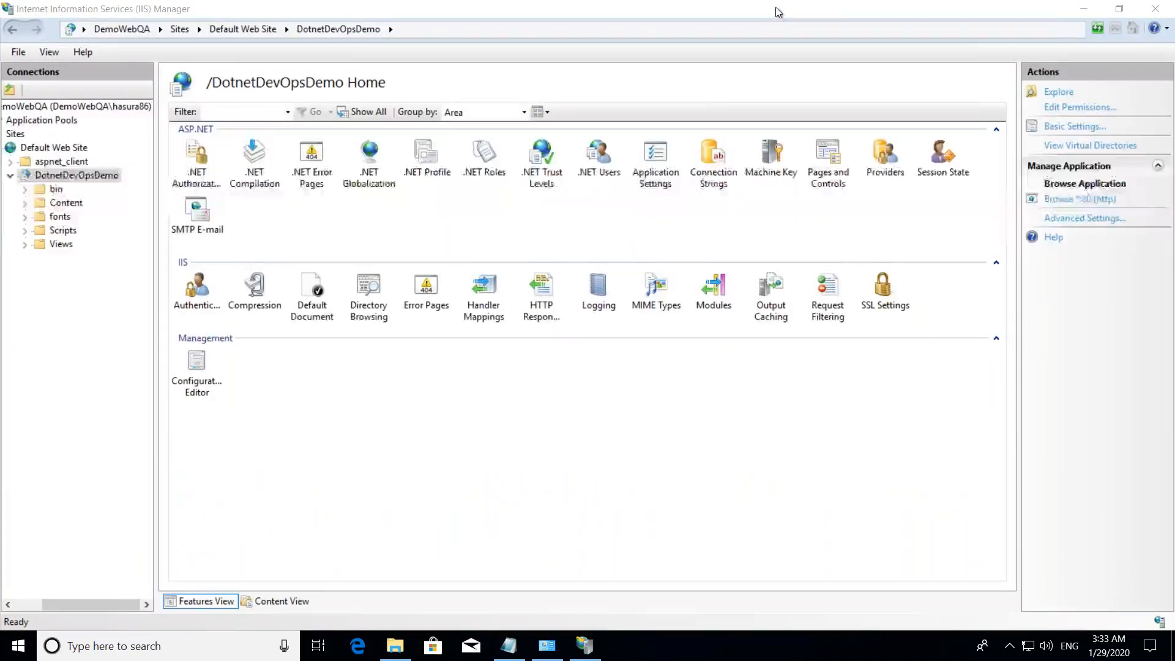
- Switch from the Remote Desktop session back to Azure DevOps and return to Release-9's pipeline overview
mouse_move(762, 15)
left_click(782, 12)
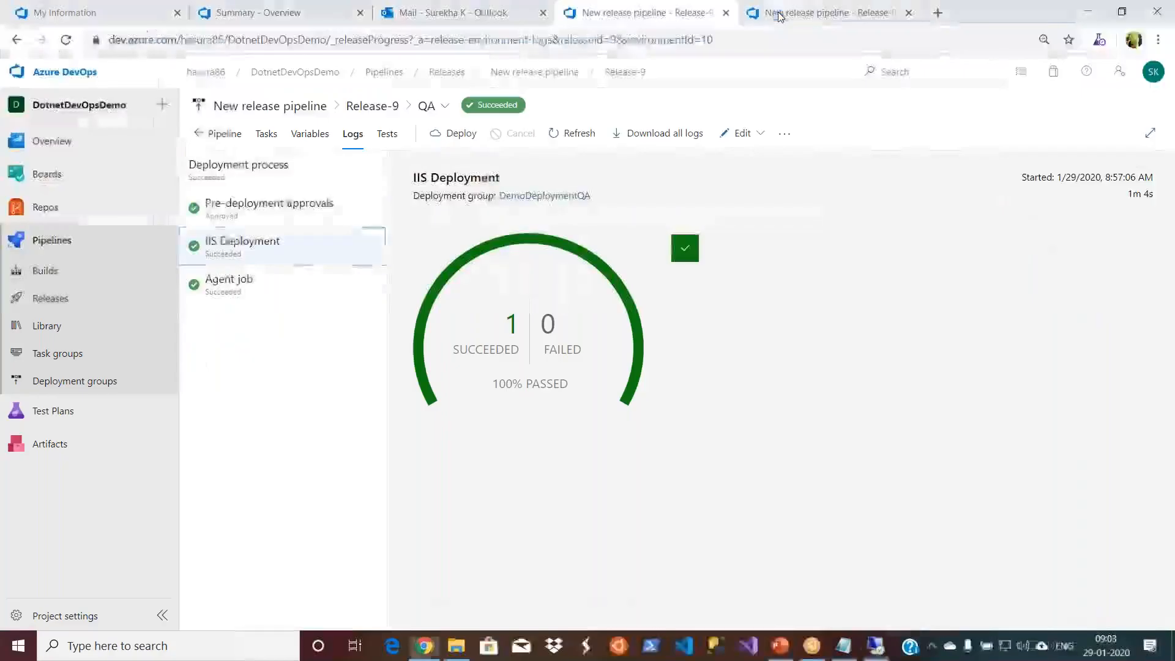
left_click(374, 114)
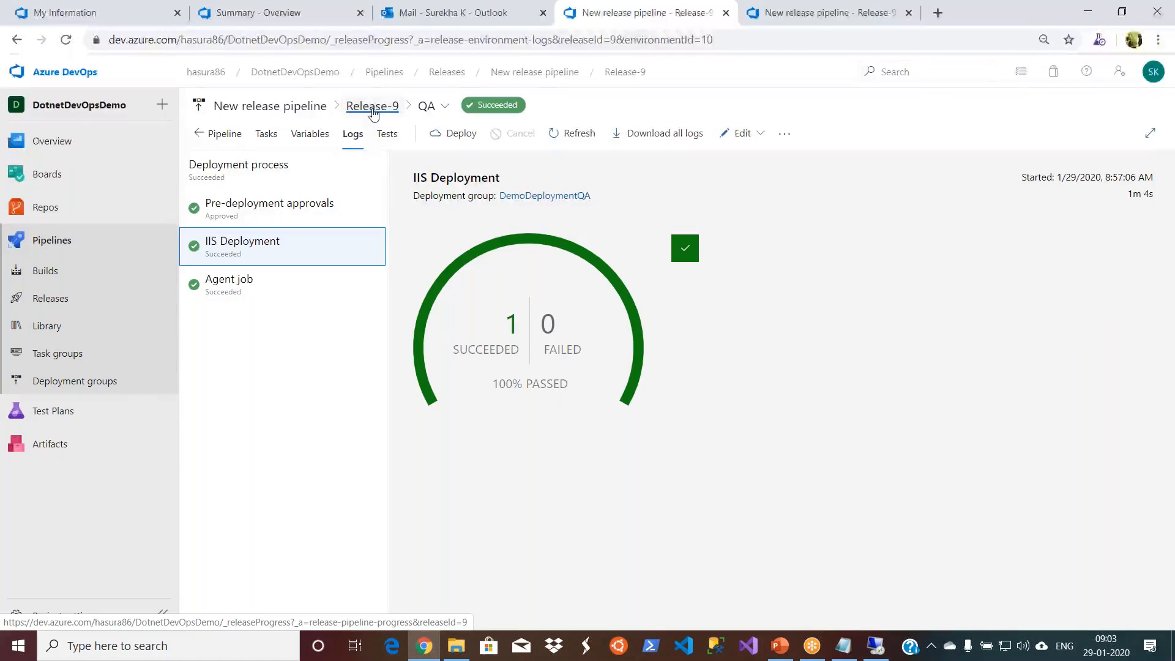
left_click(236, 135)
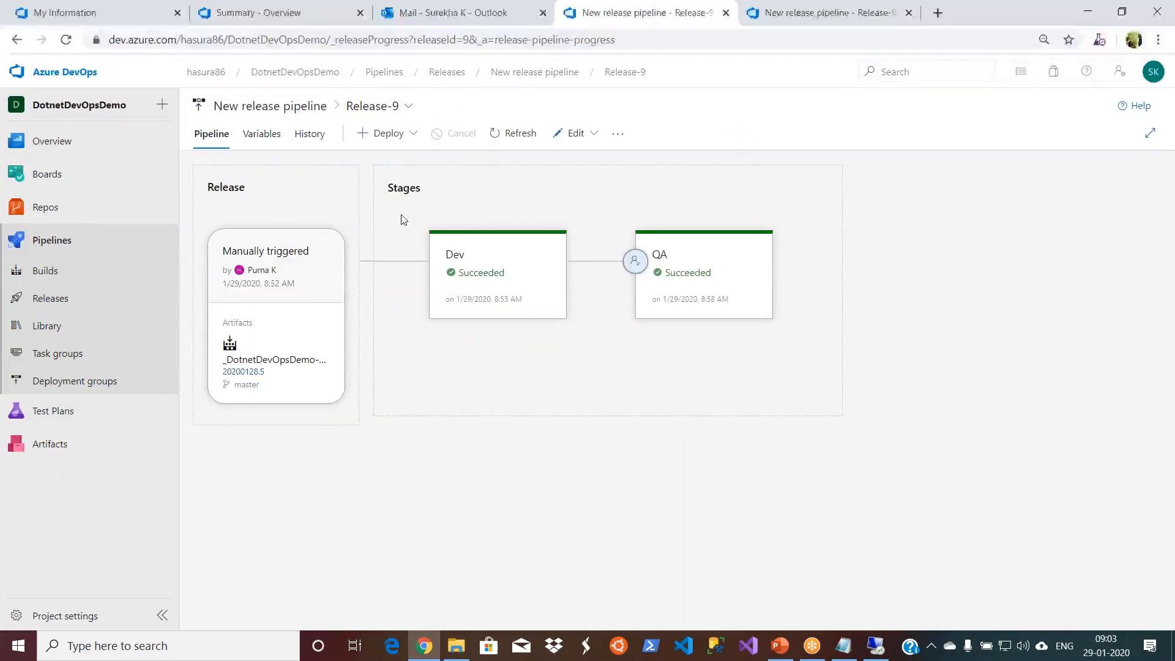
- Open Release-9's pipeline definition for editing and display its pipeline variables
mouse_move(528, 273)
left_click(591, 136)
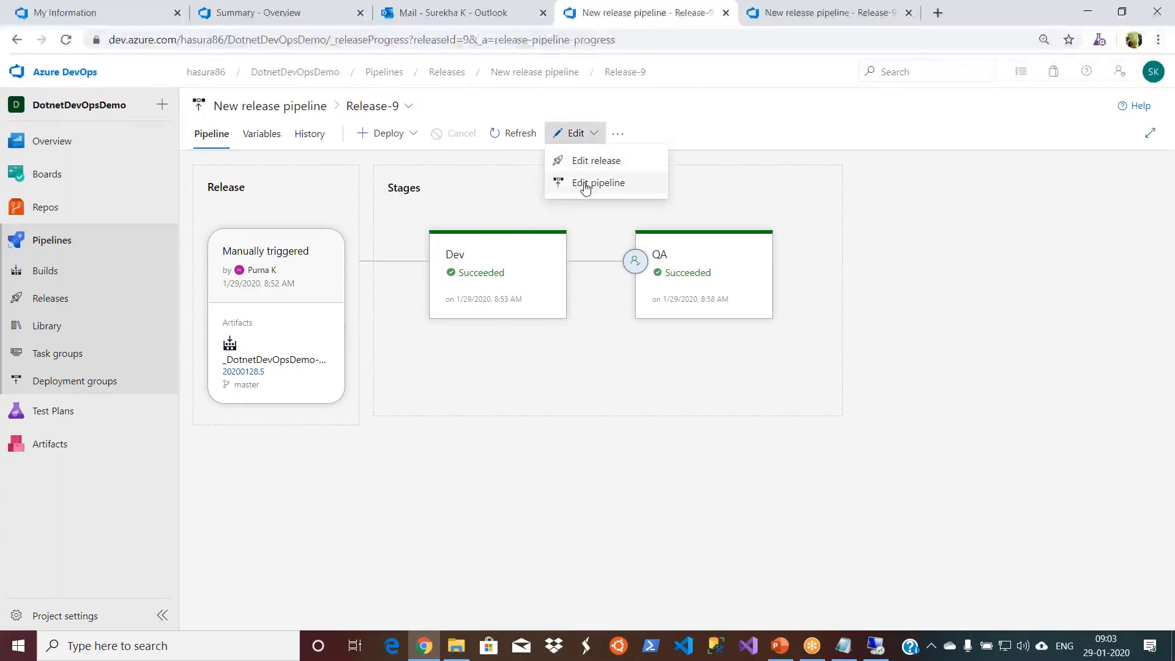
left_click(582, 182)
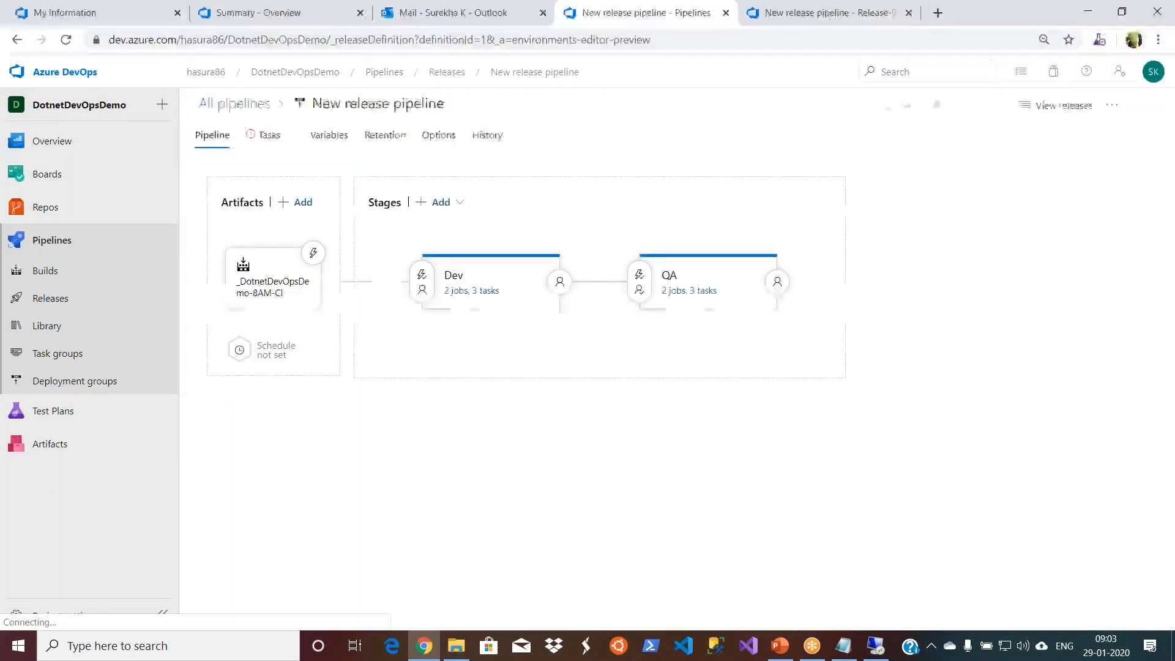
left_click(315, 139)
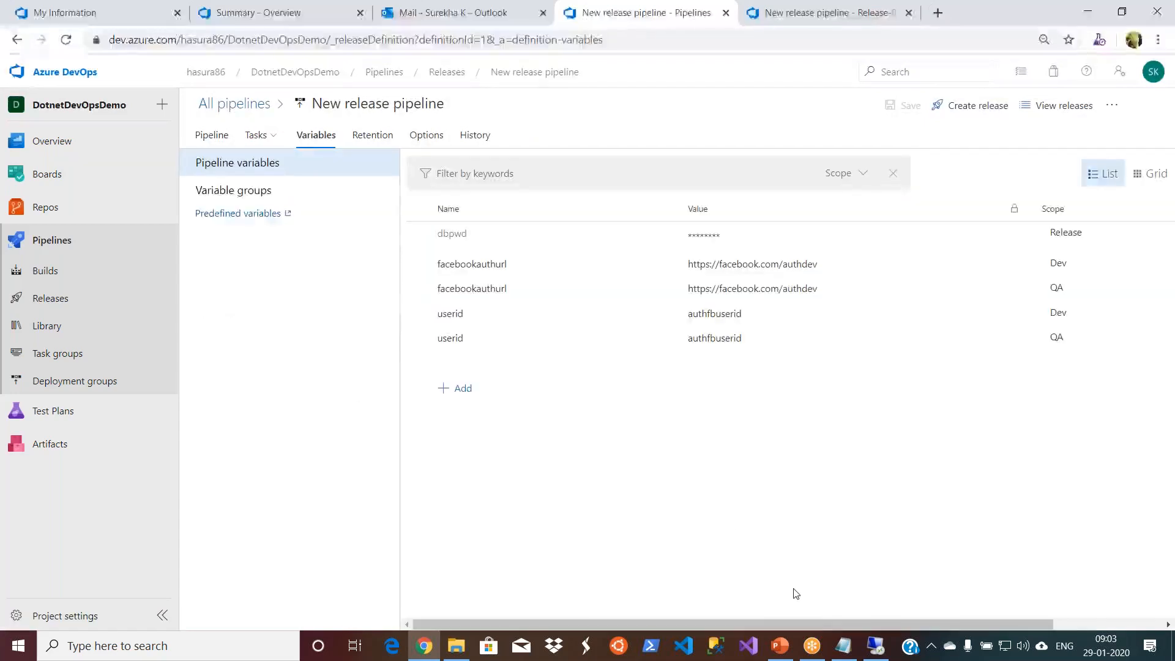
- Switch to the QA server's Remote Desktop session and open the DotnetDevOpsDemo application's Web.config in Notepad
left_click(877, 645)
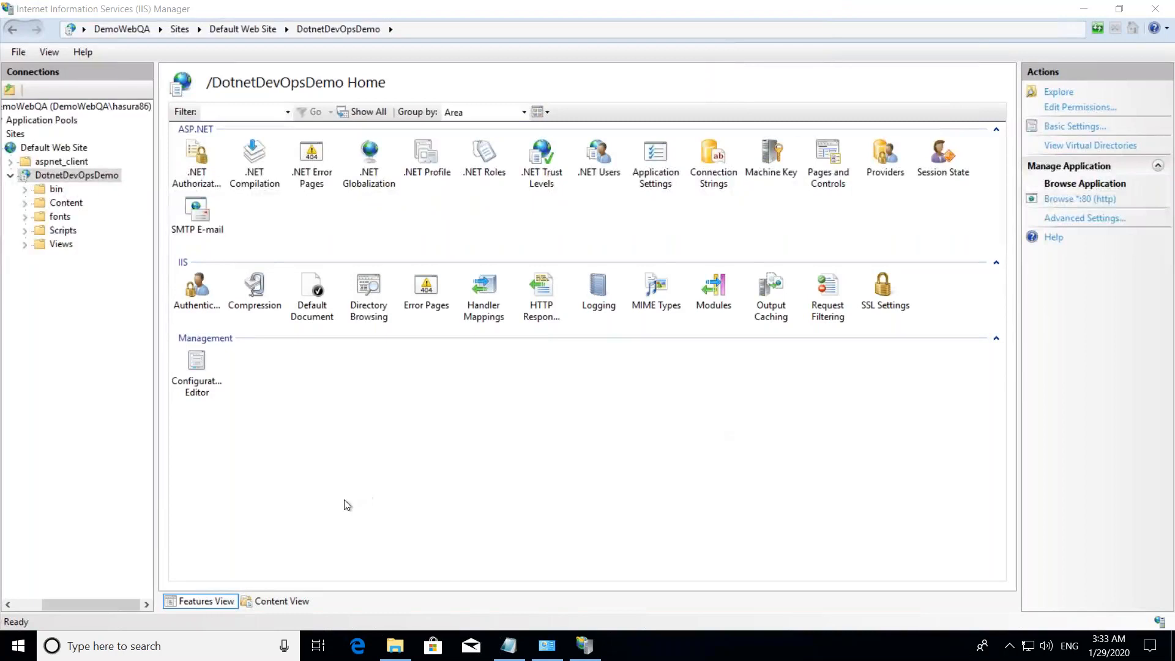
right_click(73, 178)
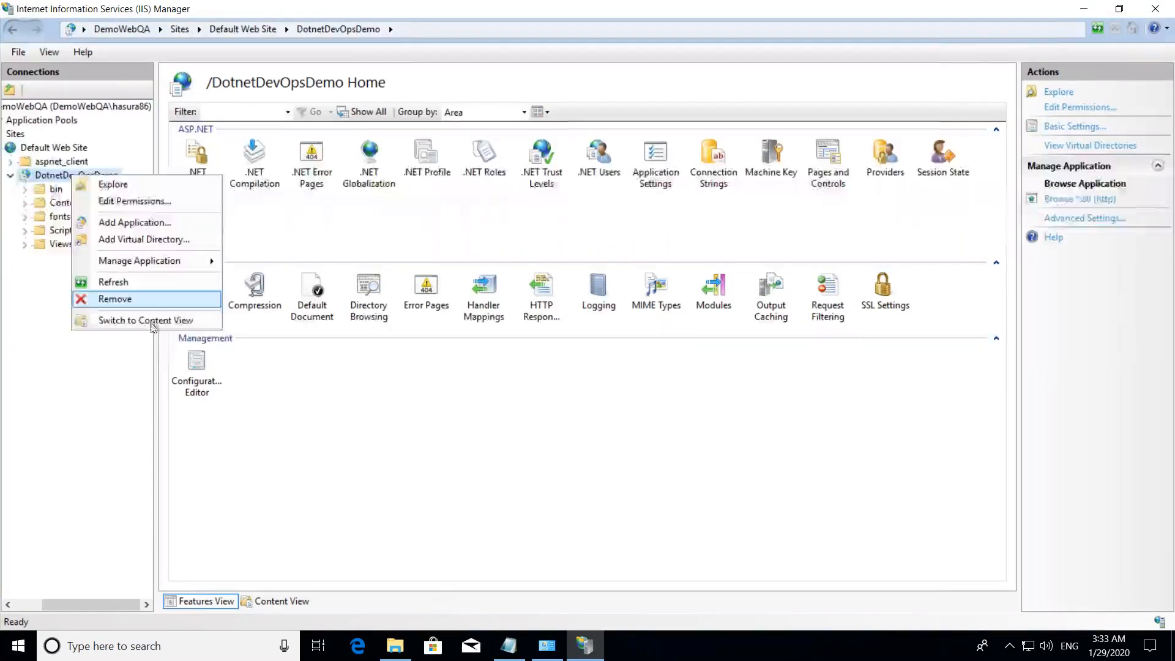
left_click(136, 185)
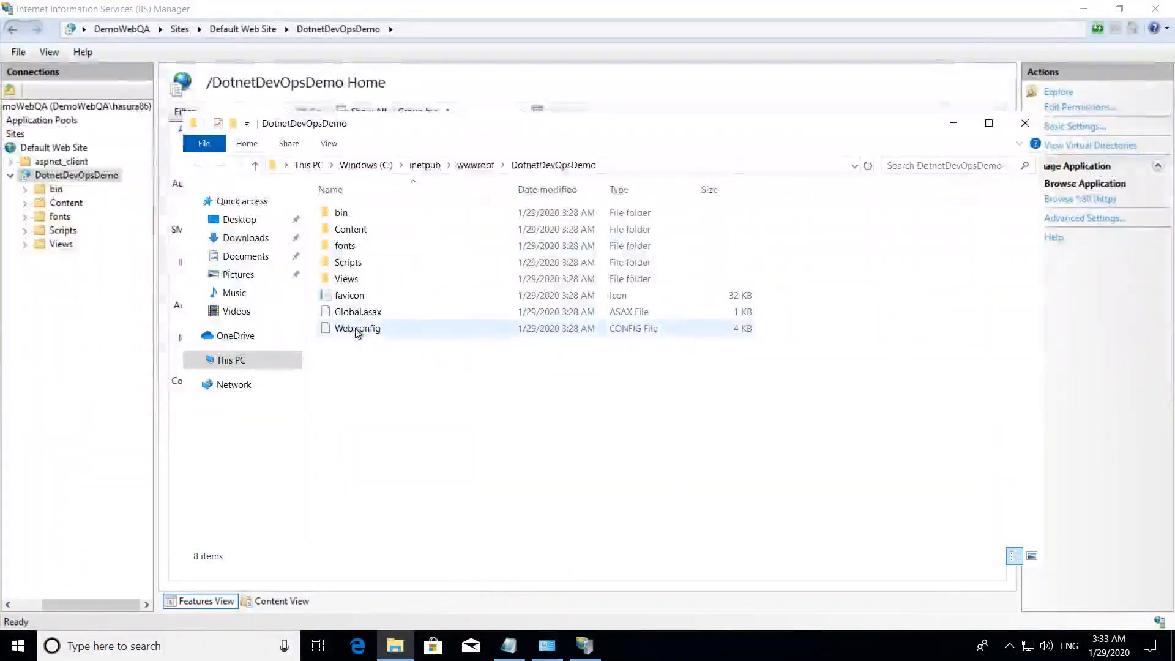
double_click(356, 329)
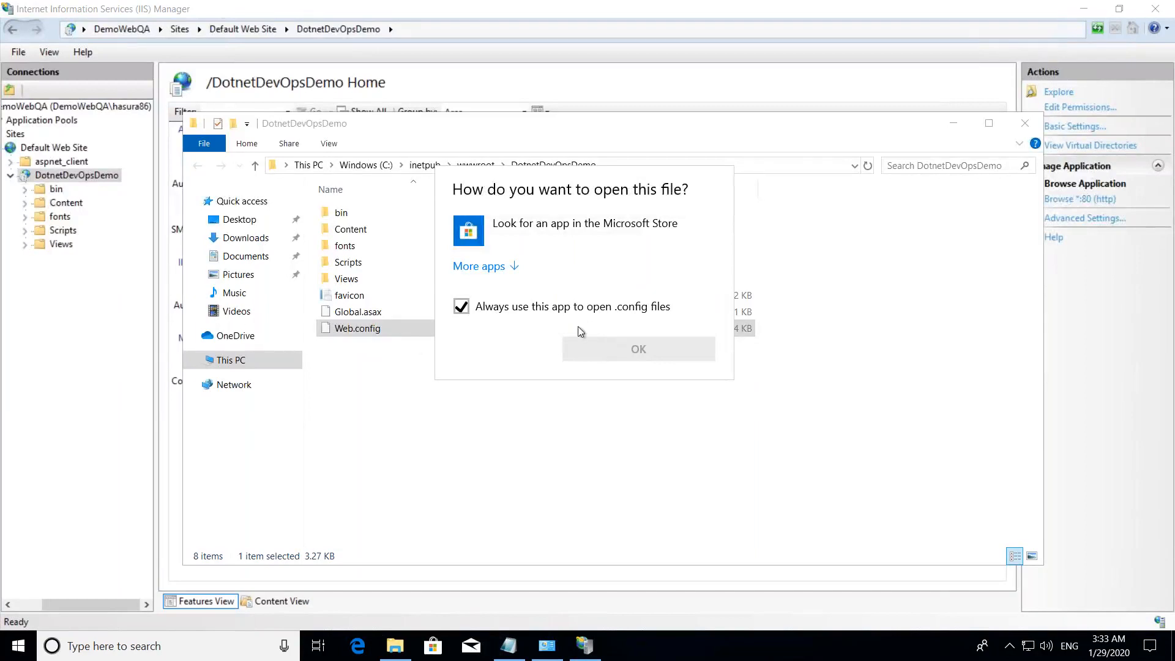
left_click(500, 267)
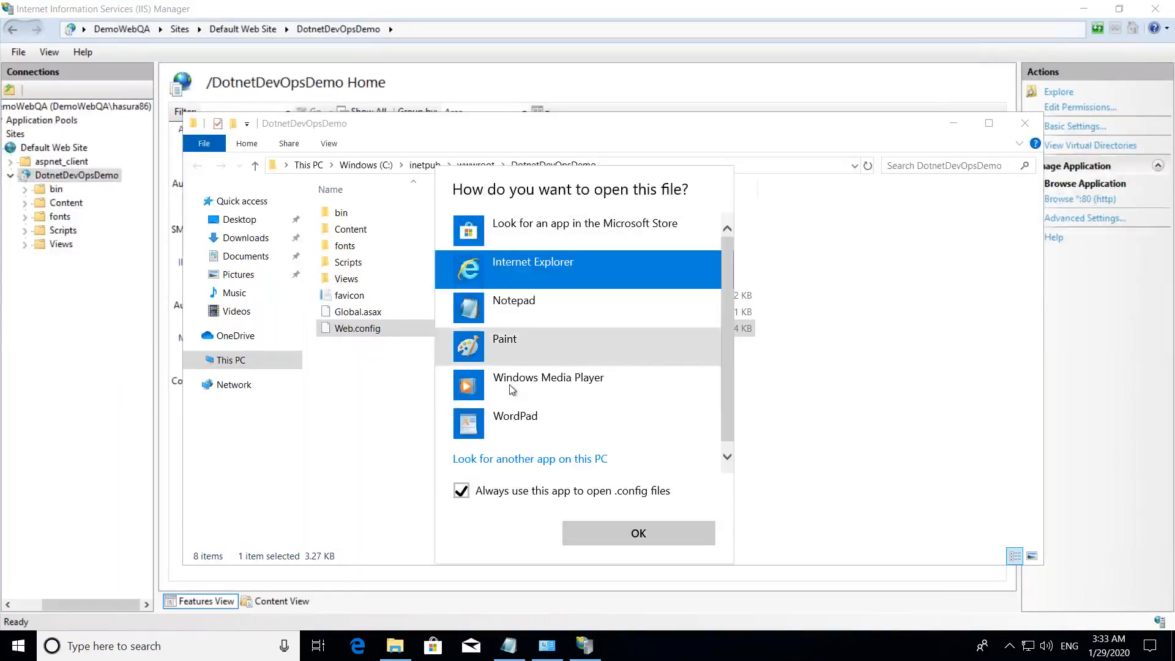
double_click(519, 302)
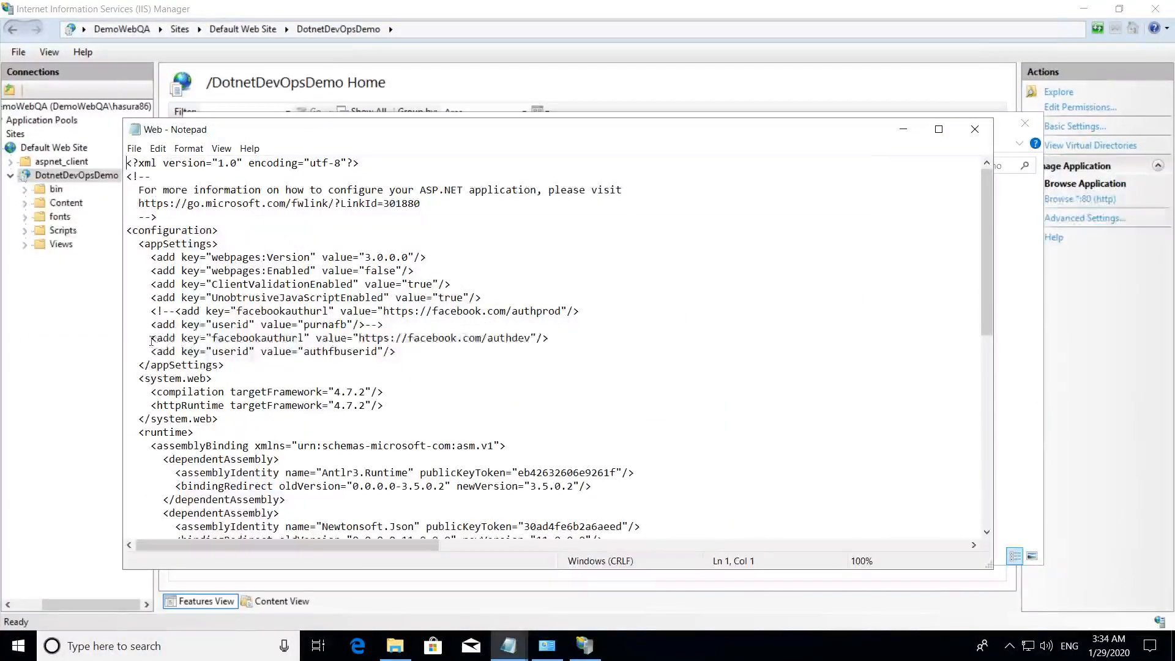
- Examine the deployed facebookauthurl and userid settings, close the file, and return to the Azure DevOps pipeline variables
left_click_drag(157, 338, 260, 352)
left_click_drag(366, 354, 401, 355)
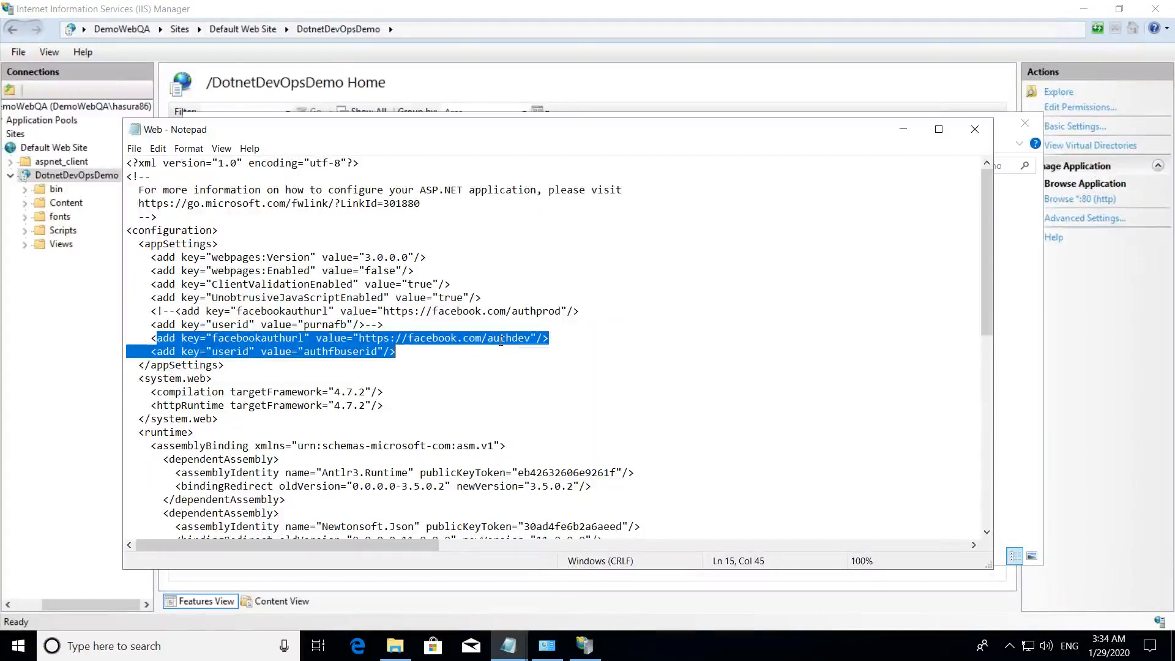
left_click(975, 131)
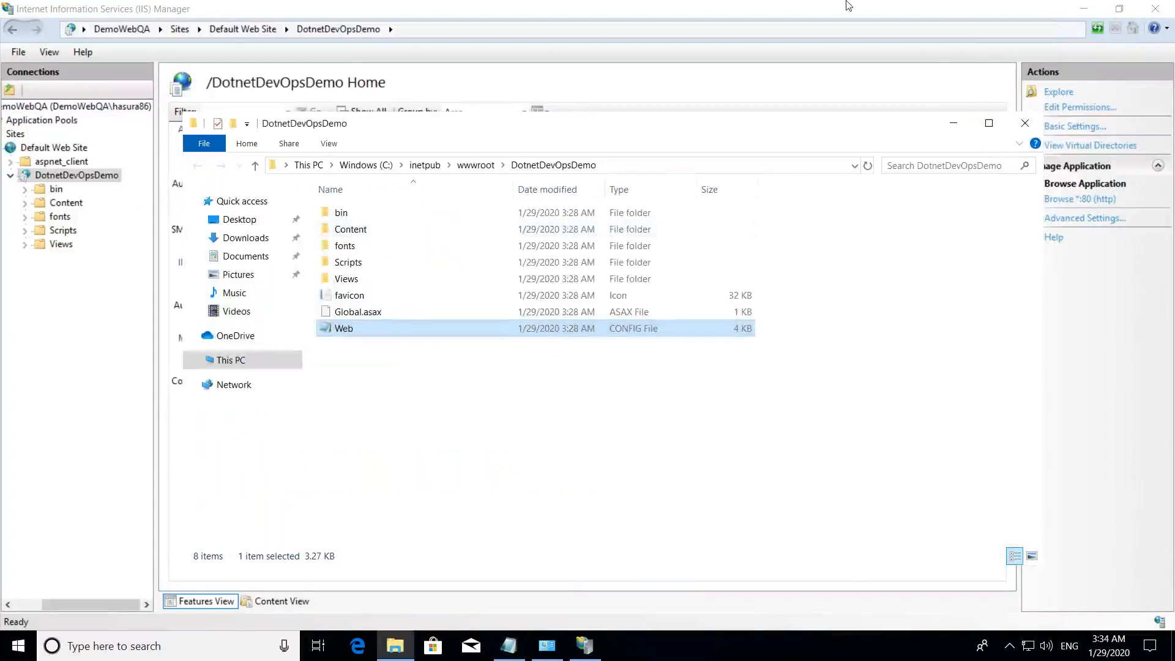
left_click(780, 13)
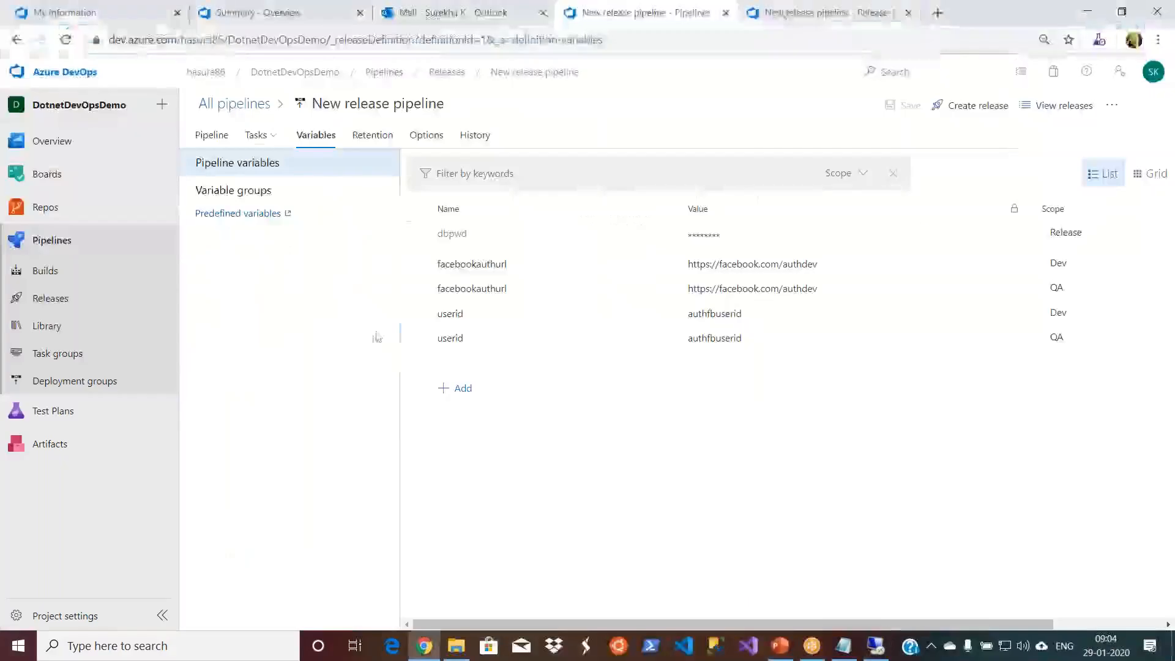
left_click(461, 389)
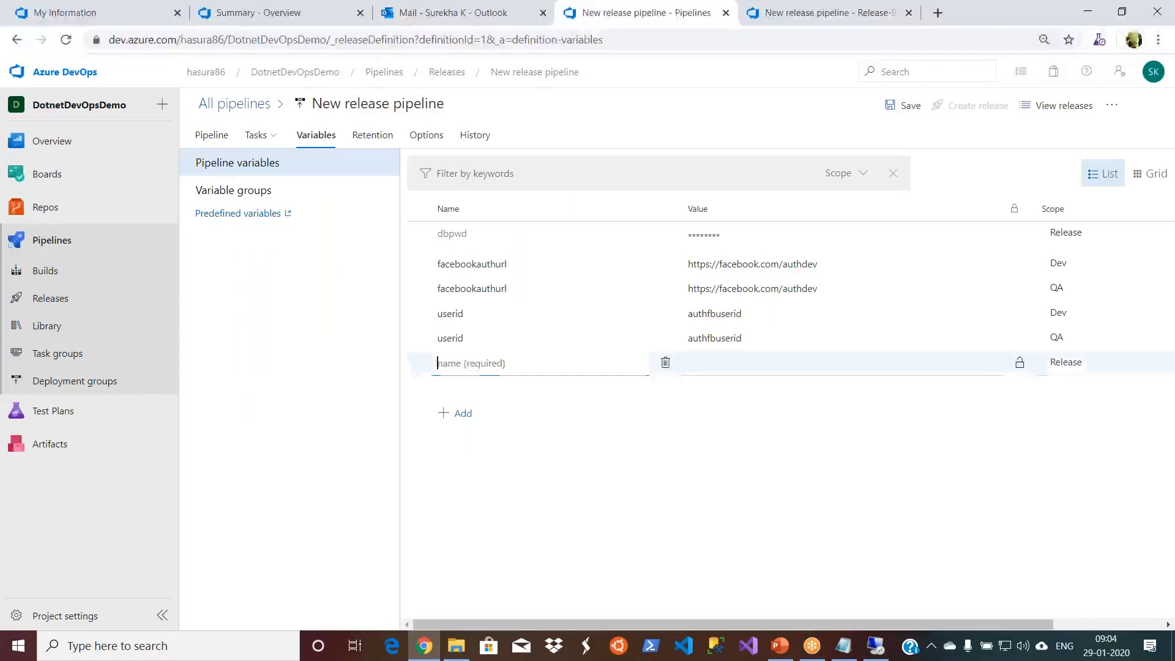
left_click(527, 294)
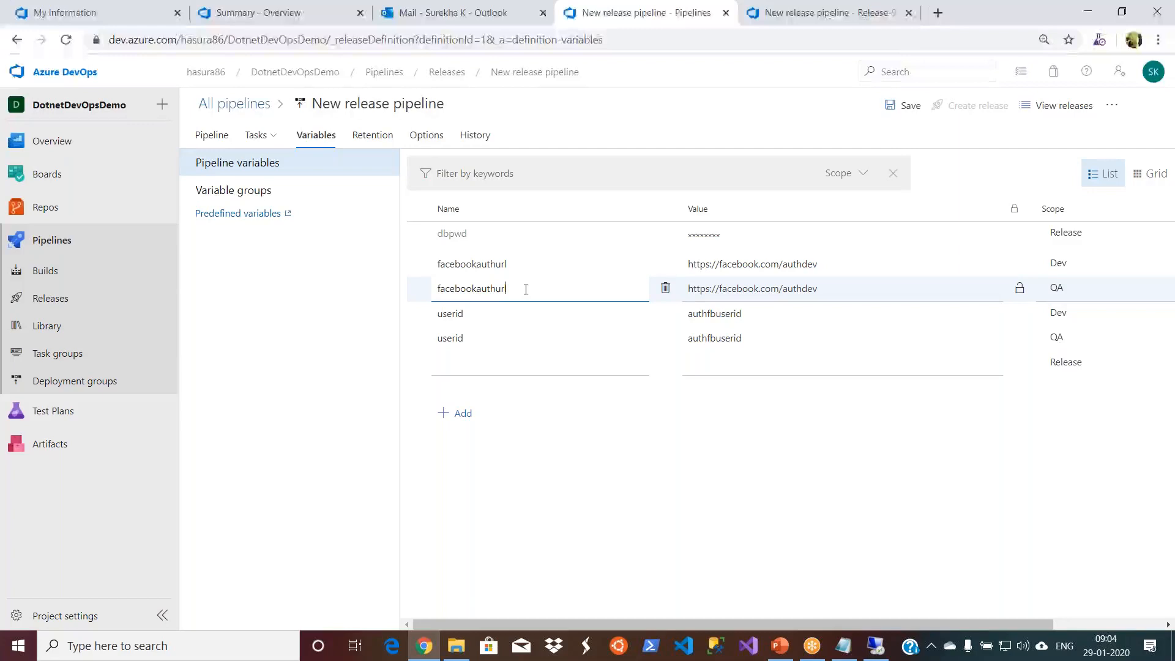
left_click(842, 296)
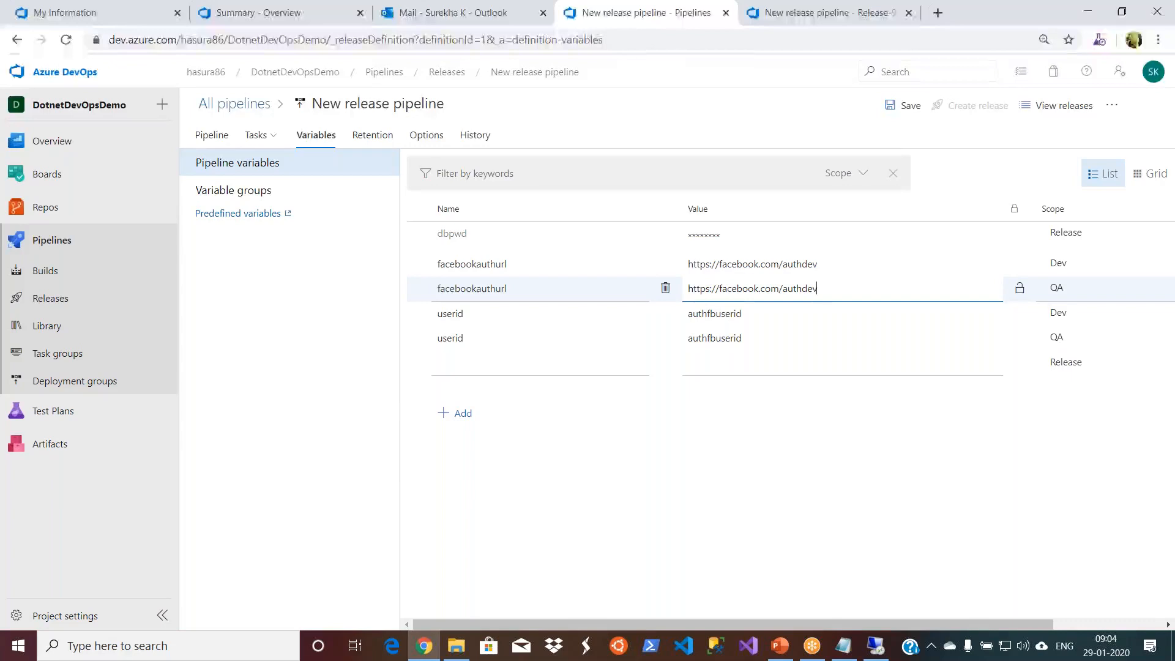
key("BackSpace")
key("BackSpace")
key("BackSpace")
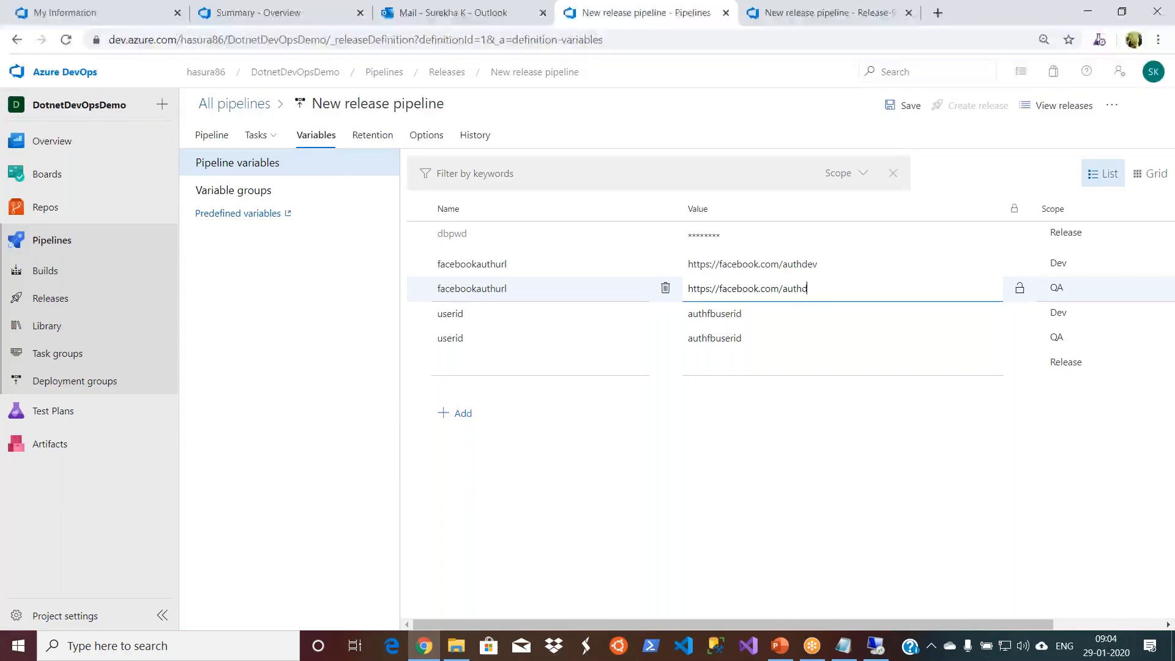
type("QA")
- Set the QA-scoped userid variable to authfbuseridQA and save the pipeline
left_click(797, 338)
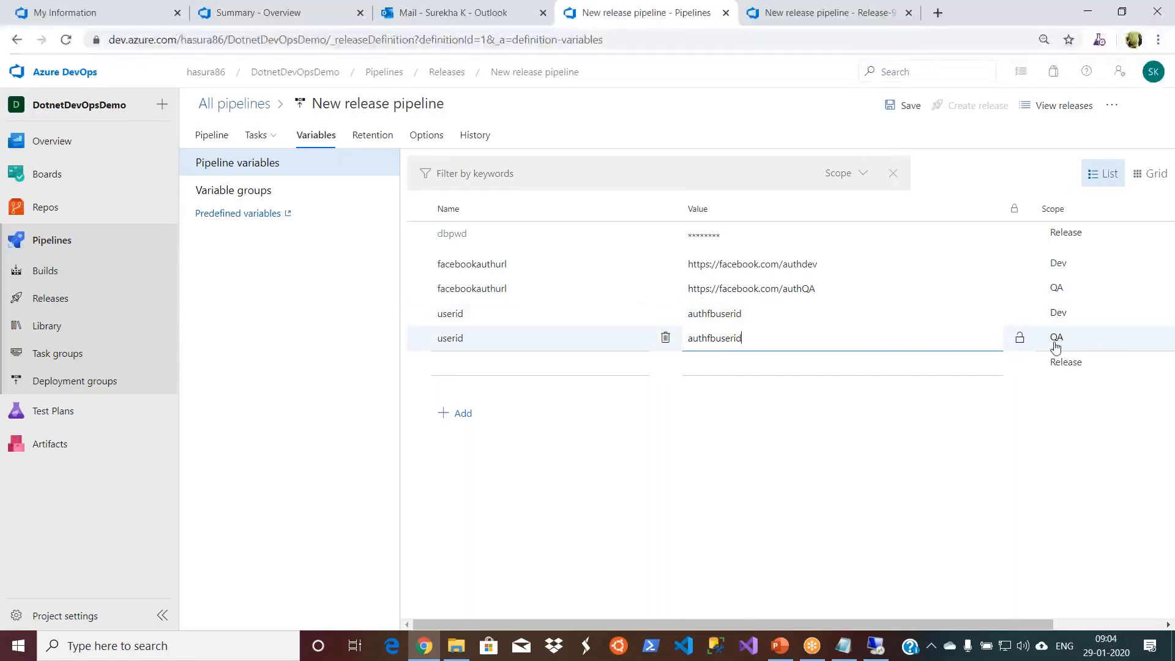
type("QA")
left_click(758, 507)
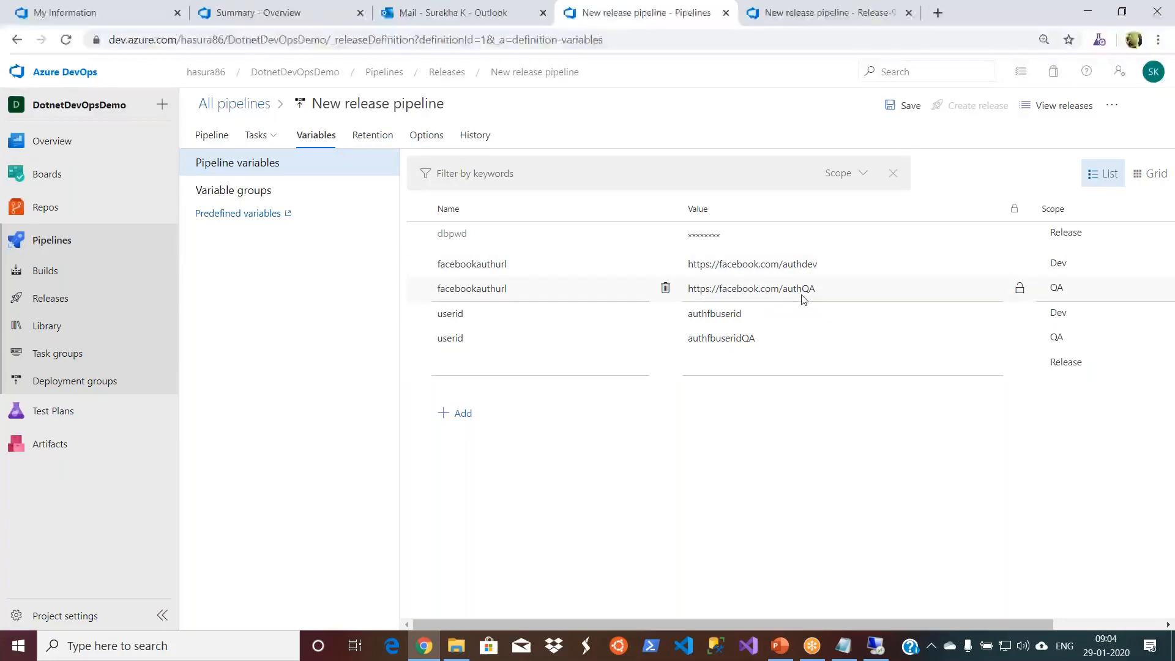
left_click(763, 319)
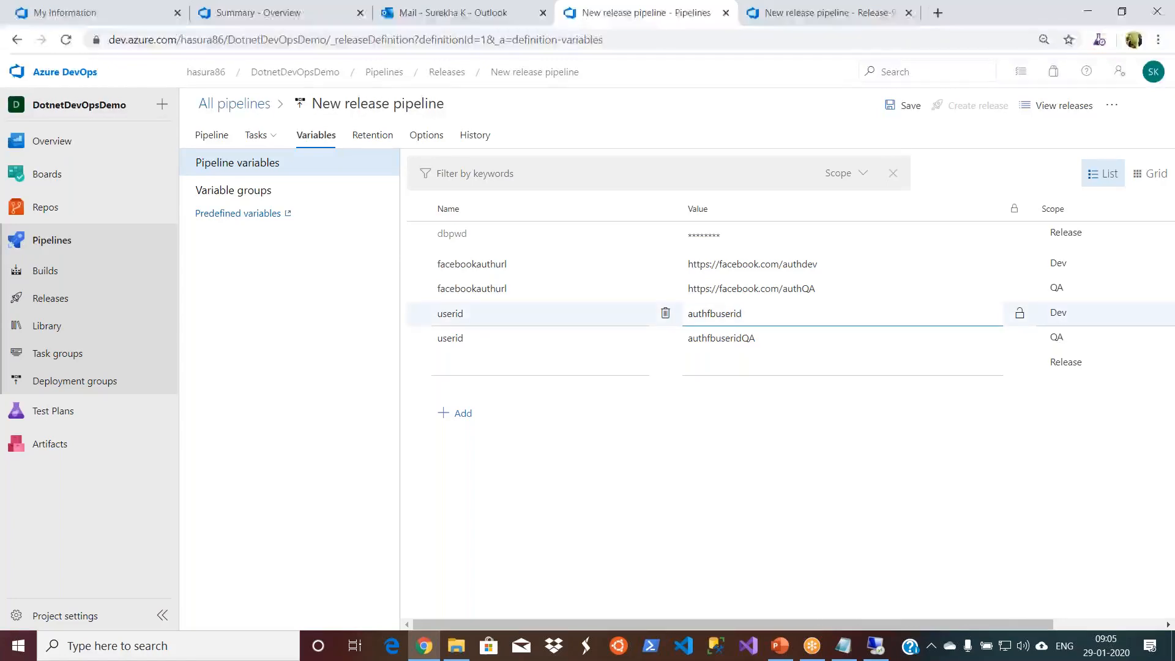
left_click(763, 412)
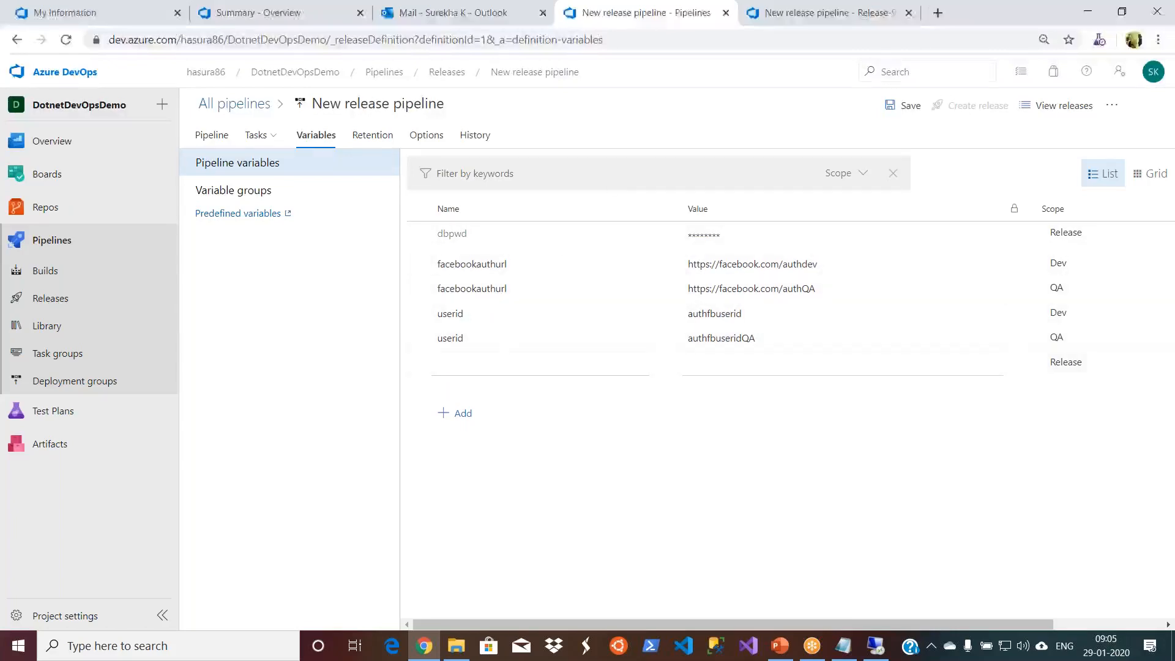
left_click(906, 115)
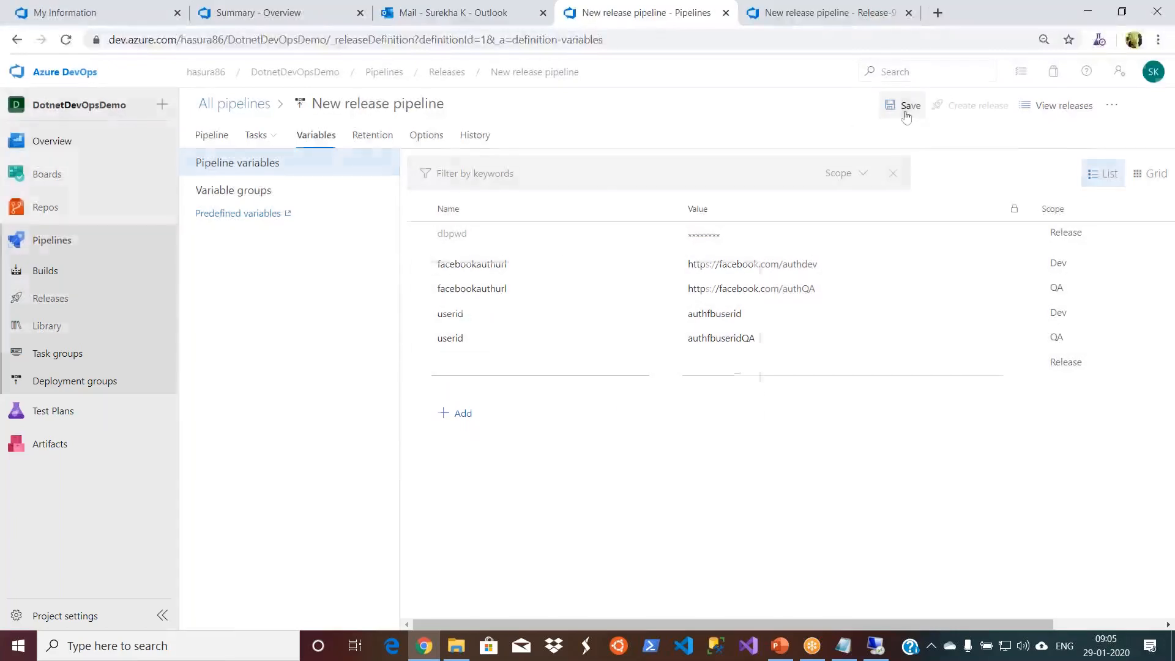
left_click(648, 398)
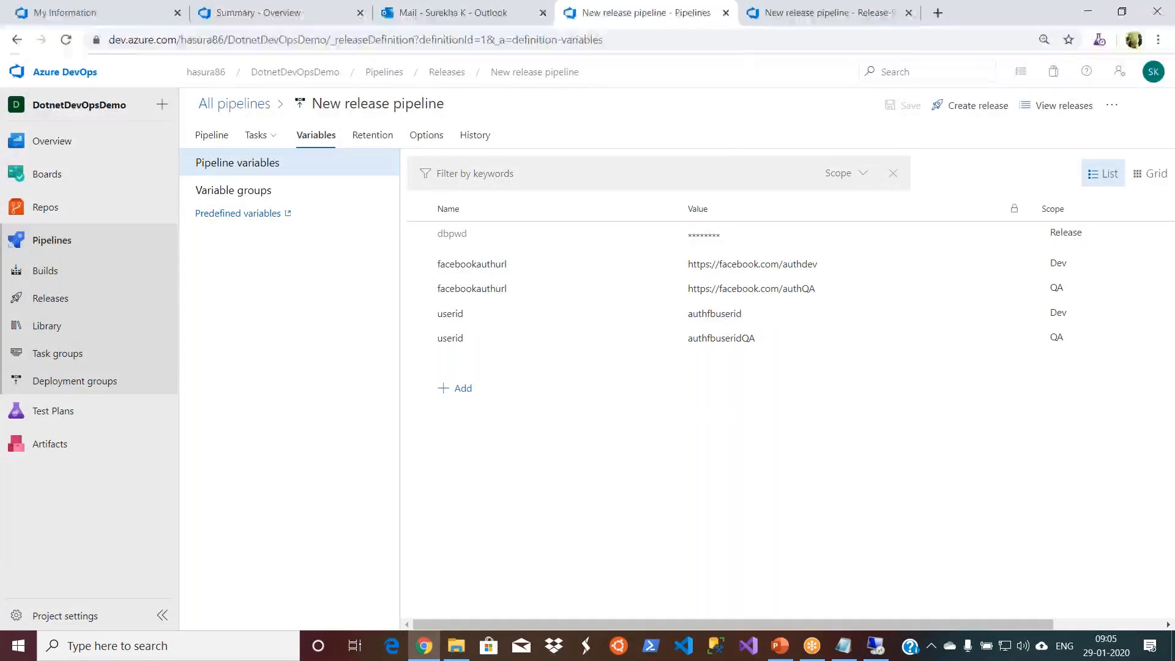
- Create a new release with the default stage triggers and artifact version, and open its pipeline overview
left_click(978, 110)
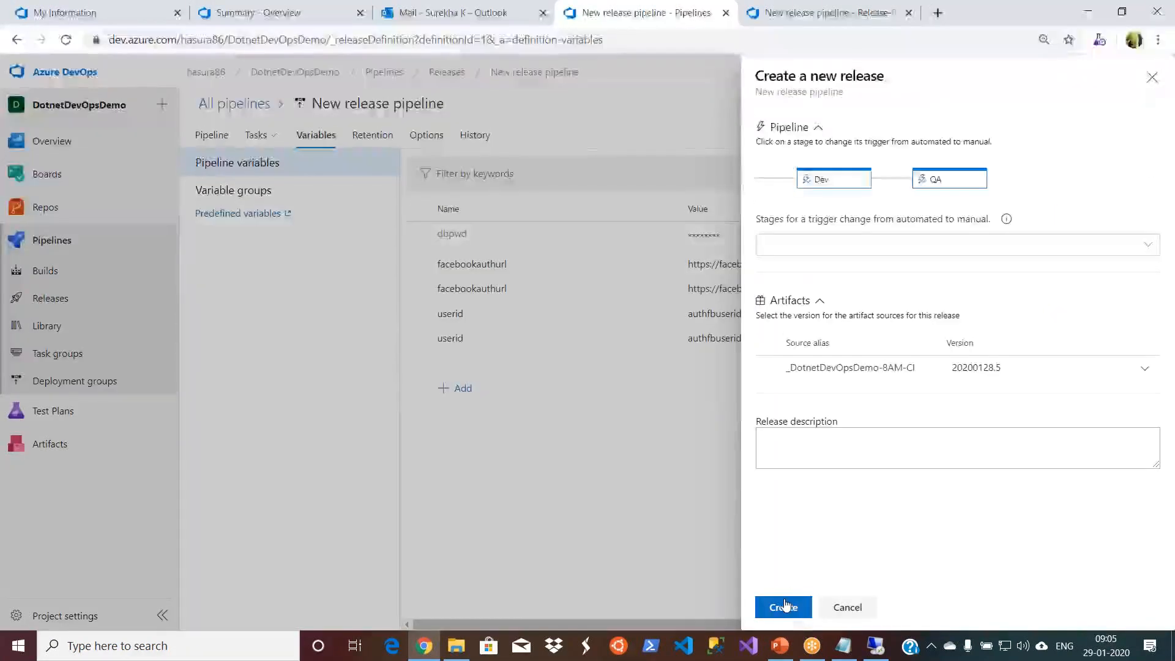
left_click(786, 606)
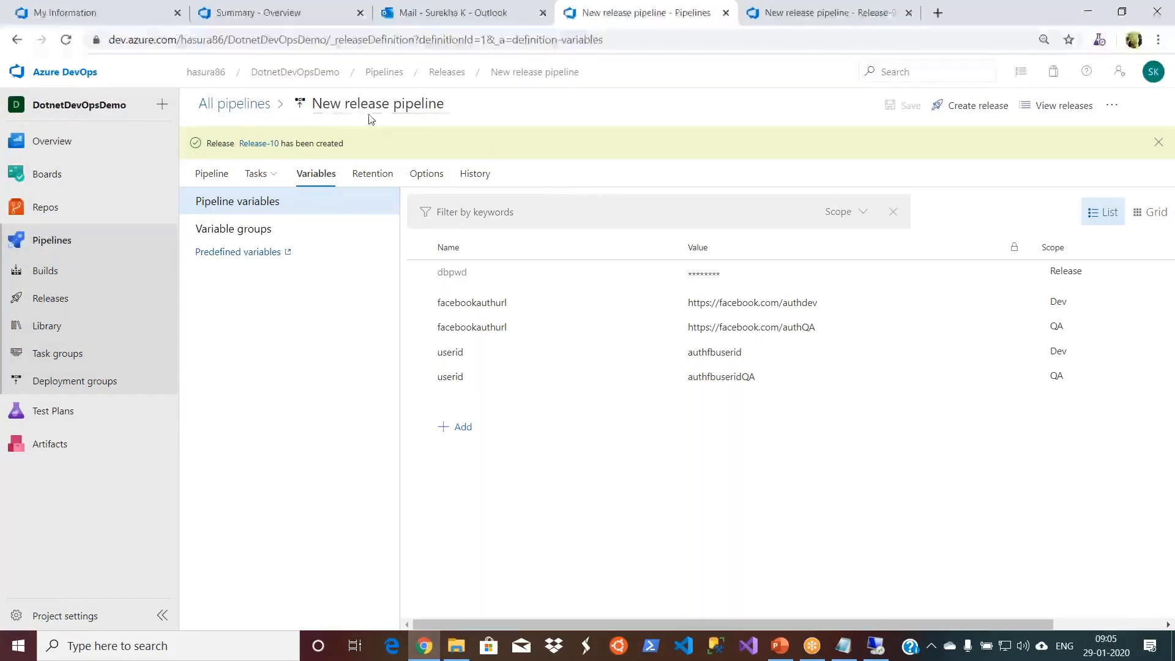
left_click(267, 145)
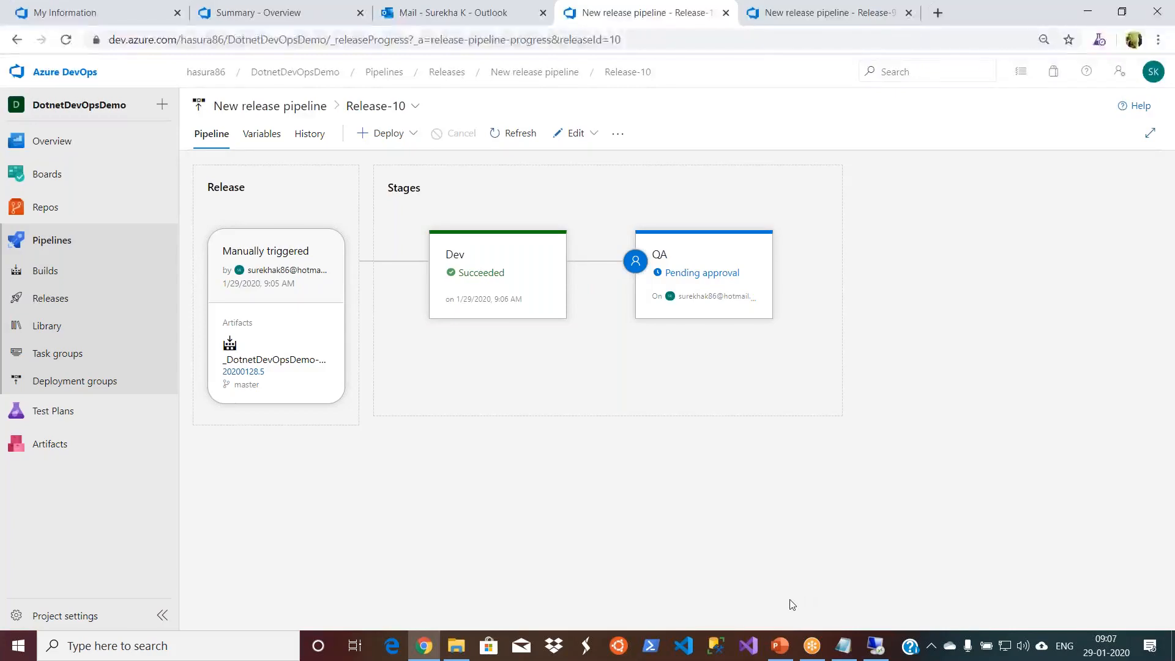
- Switch to Visual Studio 2019, open the DotnetDevOpsDemo solution, and open the web project's Web.config
left_click(747, 649)
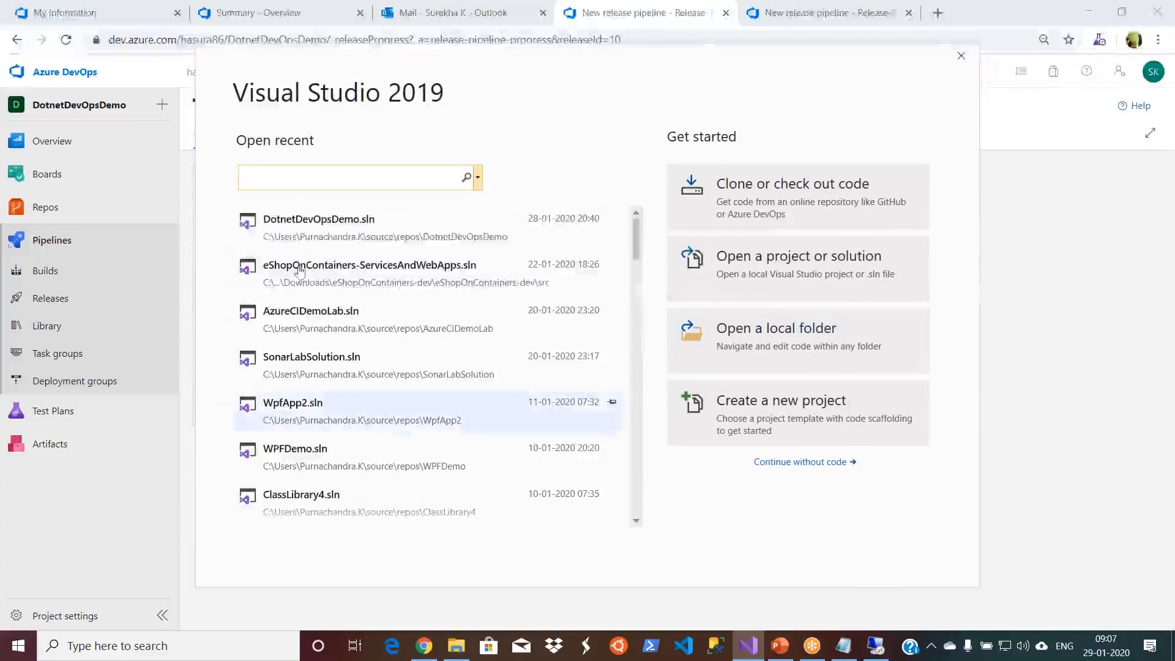
left_click(308, 230)
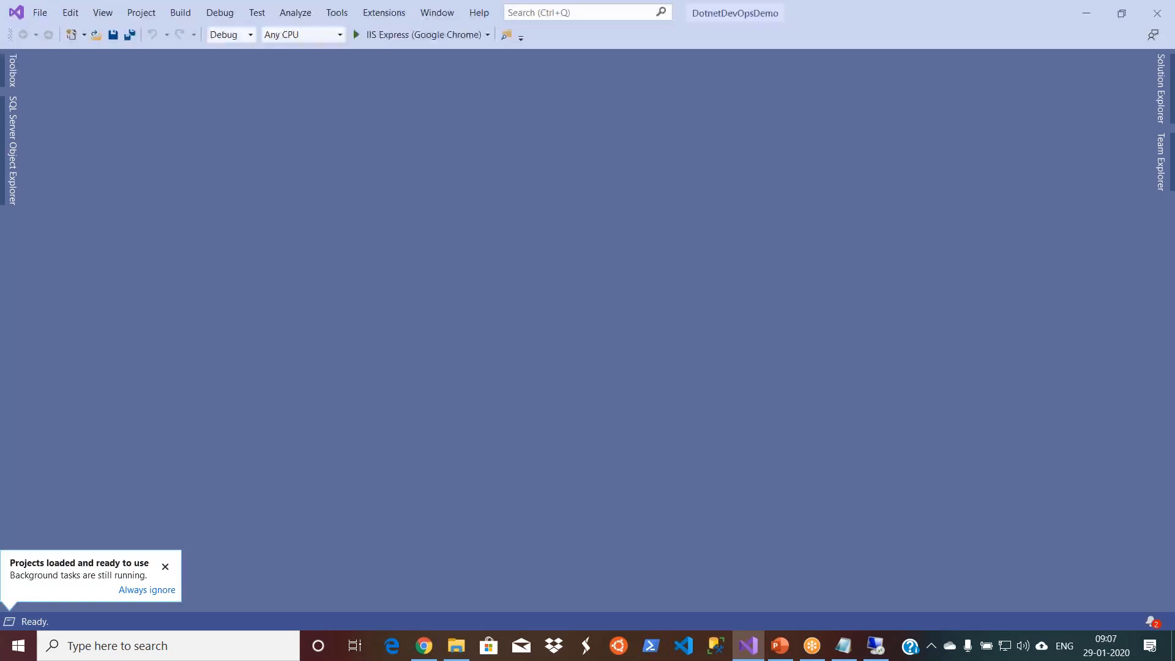
left_click(1162, 98)
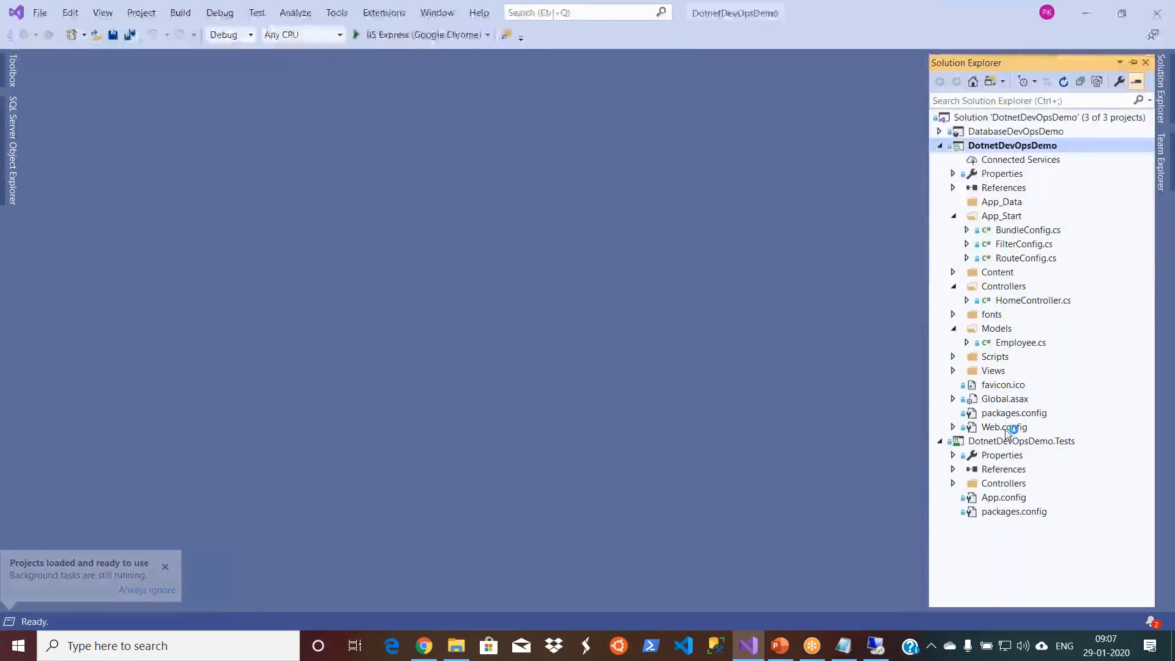
left_click(1004, 427)
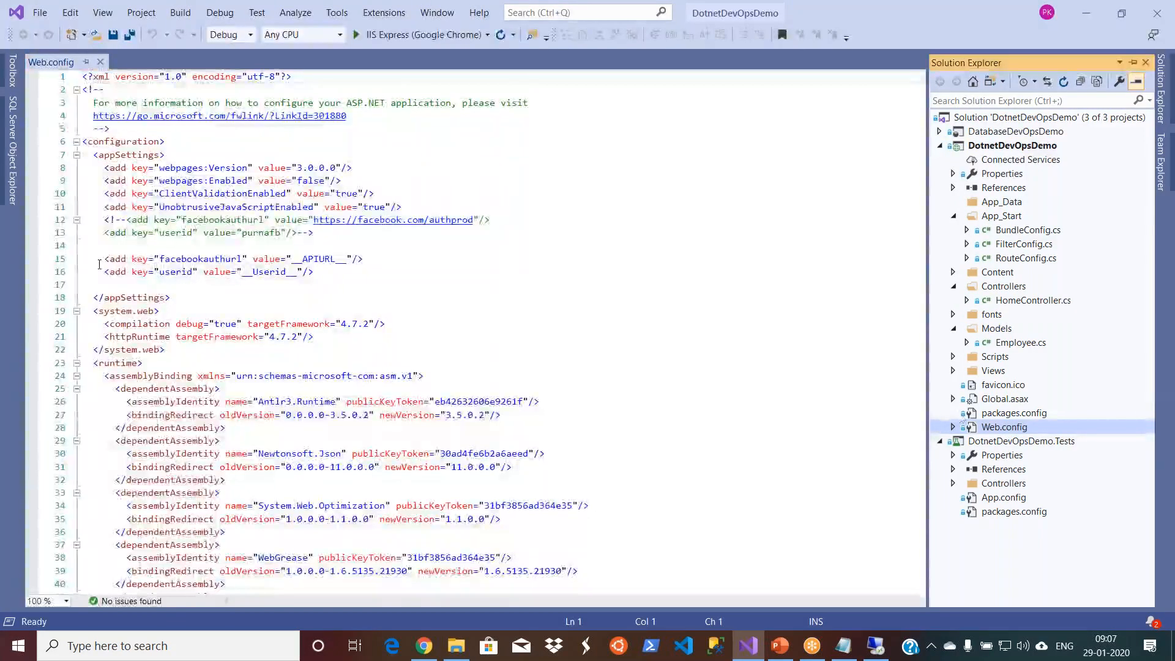
- Examine the facebookauthurl and userid placeholder settings in Web.config, closing the SQL Change Automation window that covers them
left_click(103, 258)
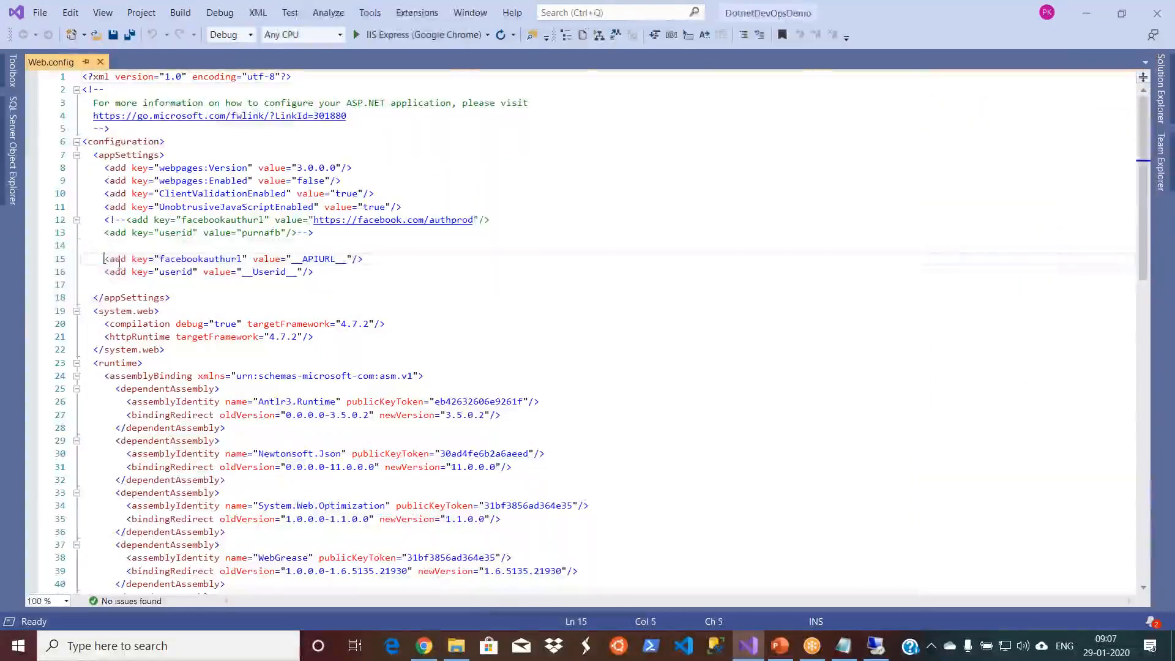
left_click_drag(103, 259, 253, 271)
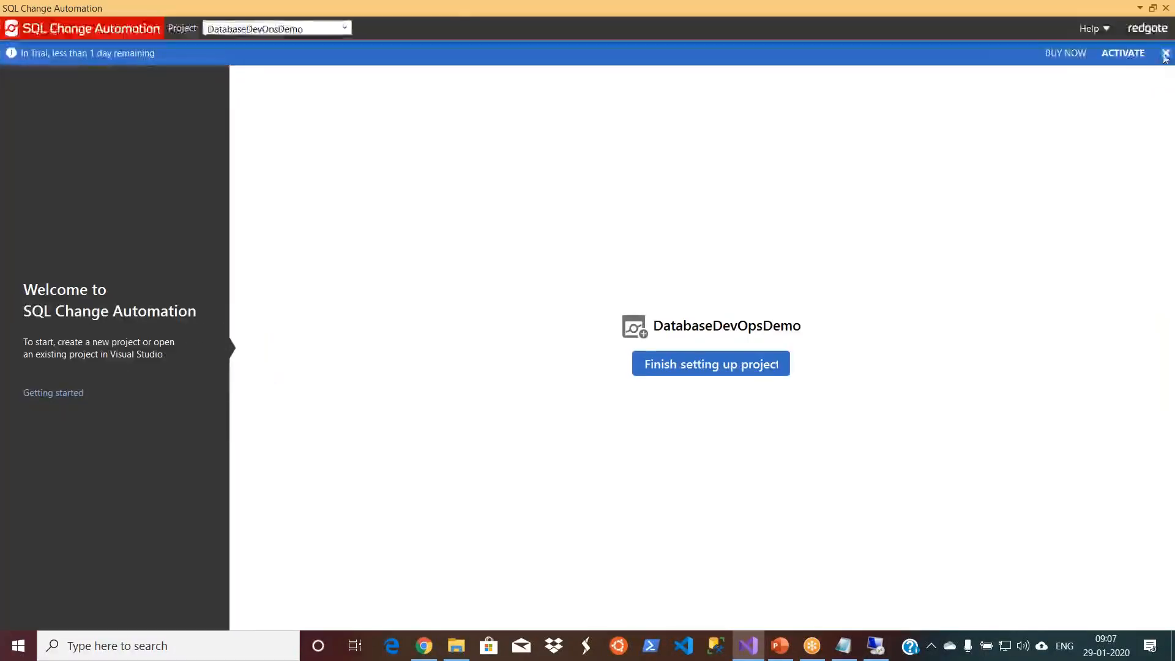
left_click(1165, 54)
double_click(375, 9)
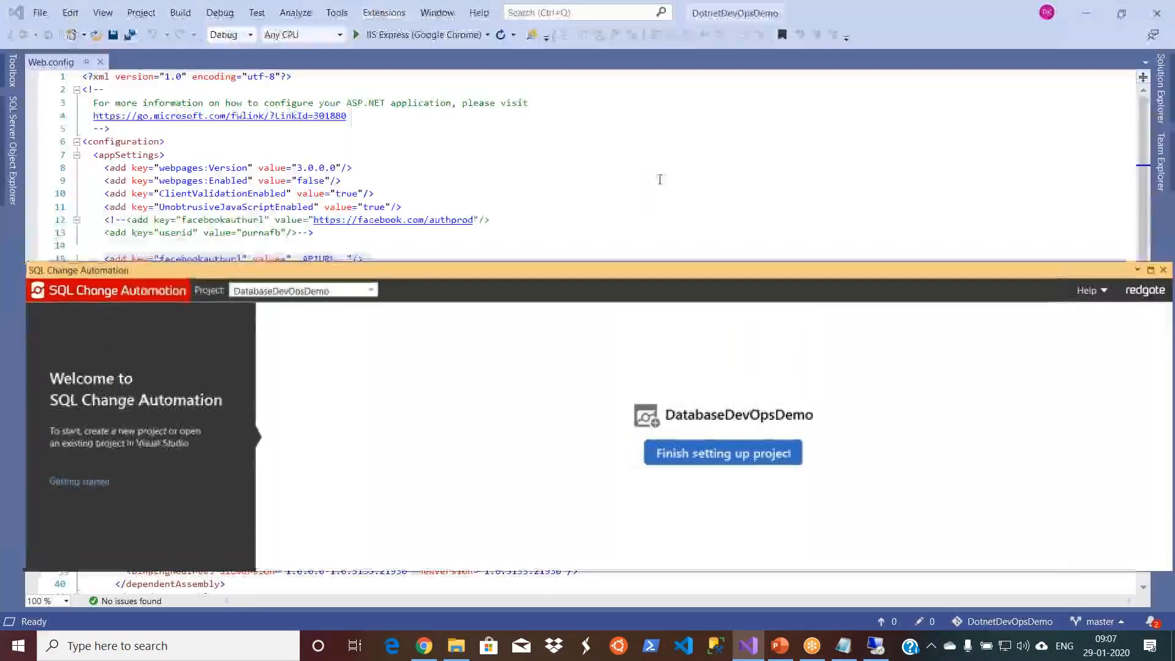
left_click(1163, 270)
left_click_drag(311, 271, 83, 246)
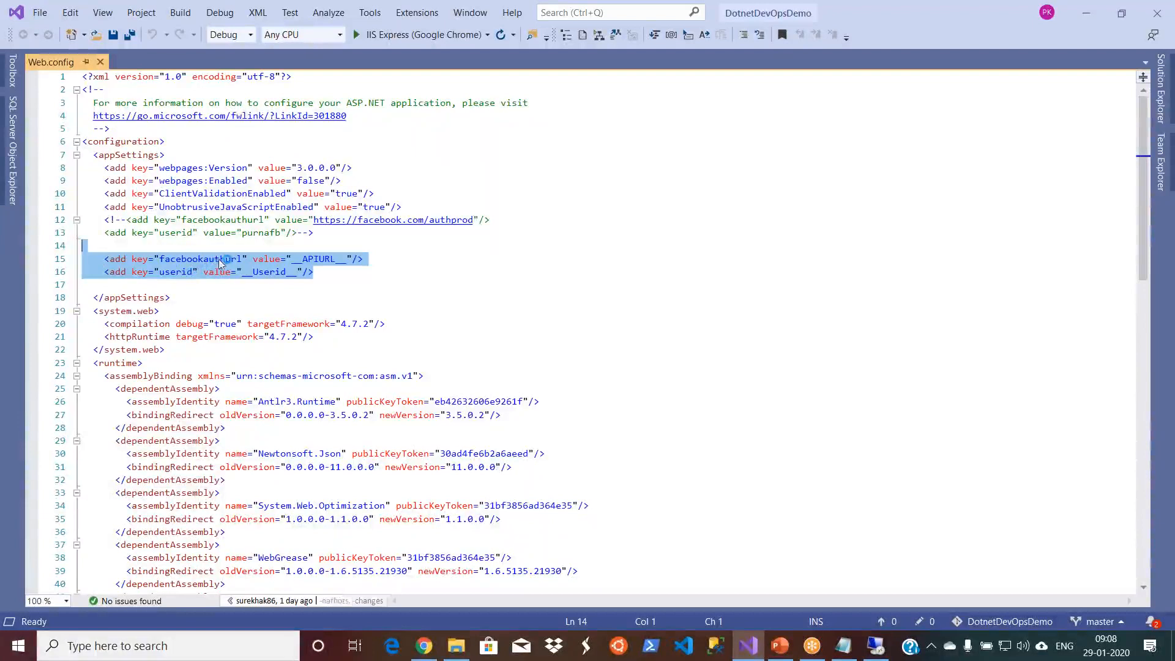
left_click(337, 260)
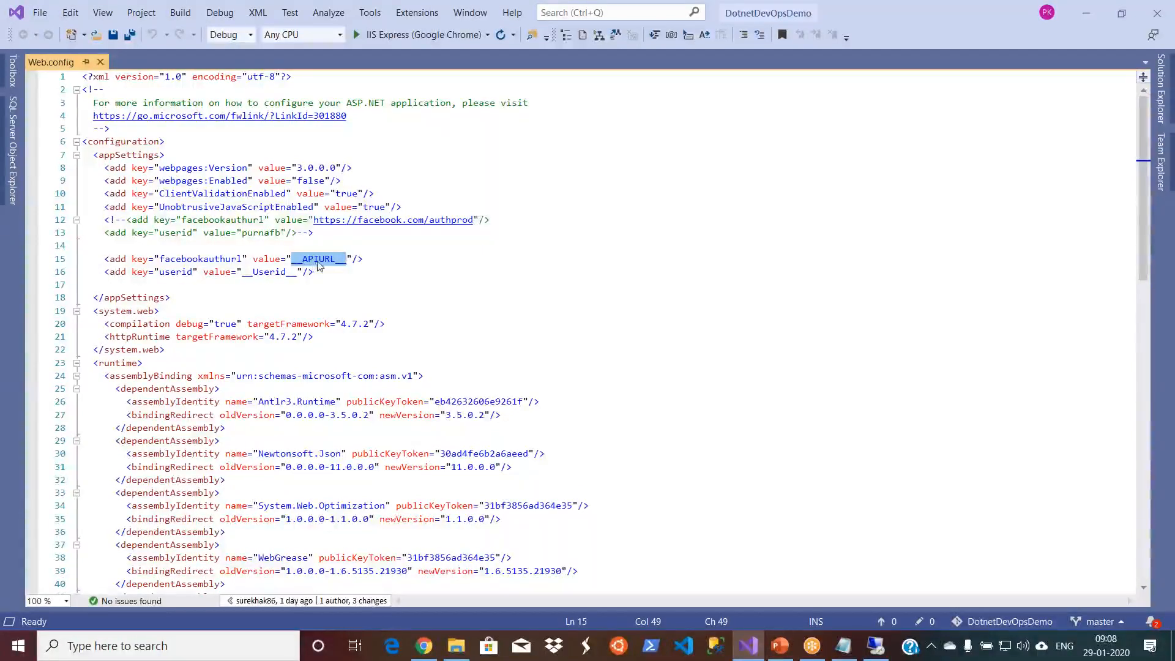
- Switch back to Azure DevOps in Chrome and review Release-10's stage-scoped variables, returning to its pipeline overview
double_click(169, 258)
left_click(424, 646)
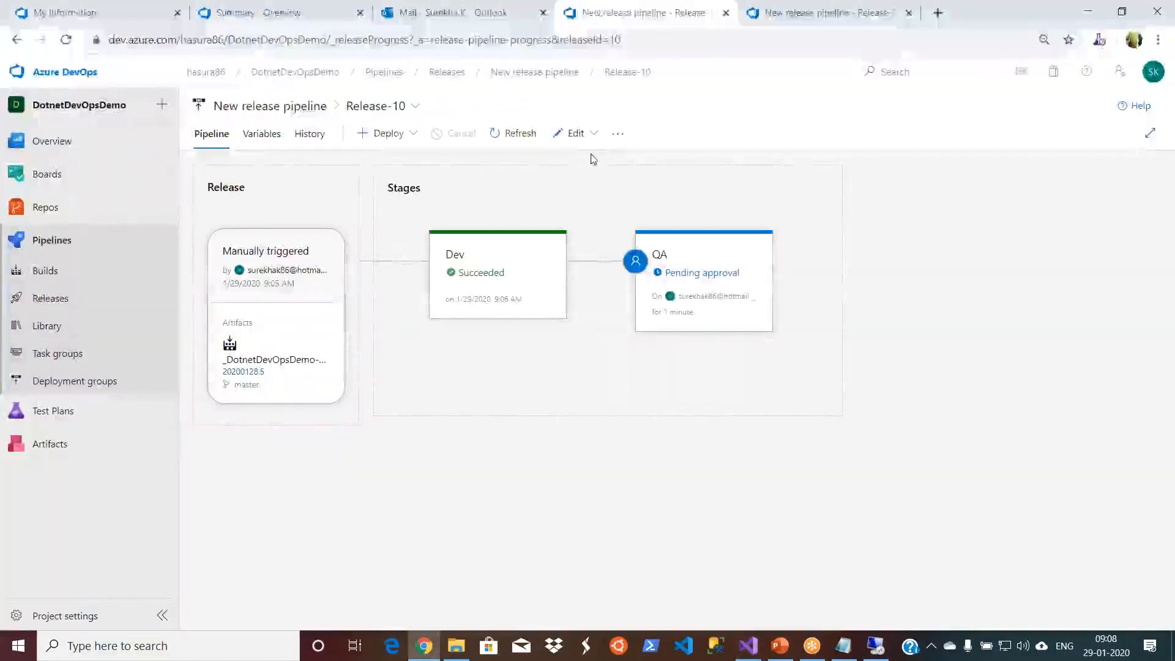
left_click(265, 134)
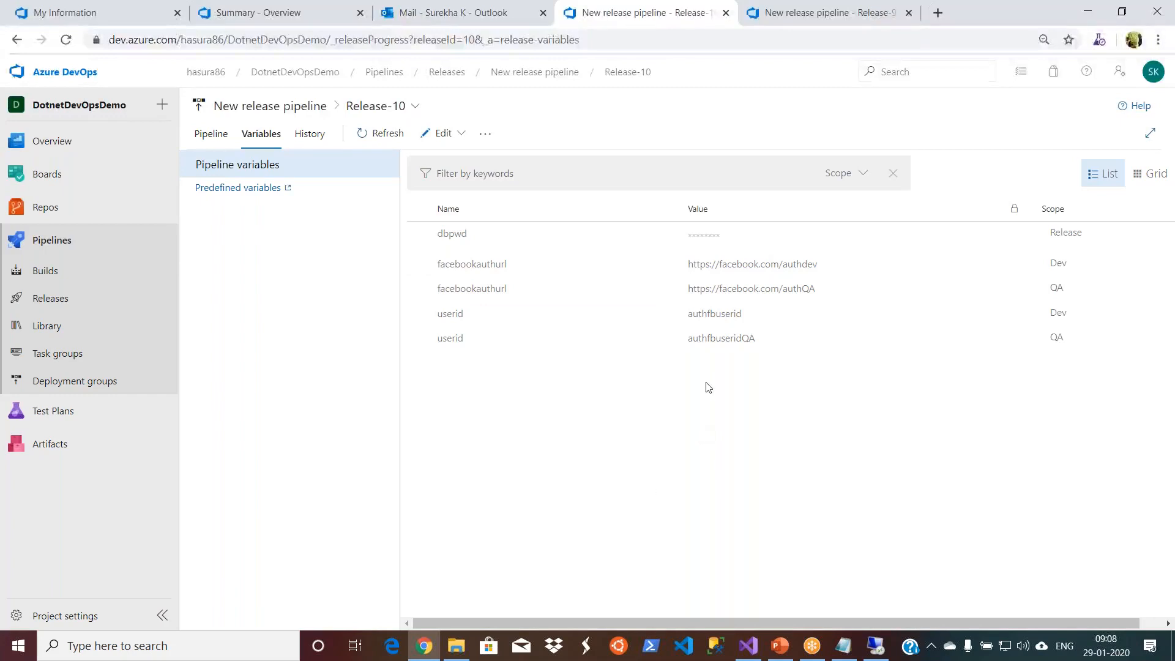
left_click(209, 136)
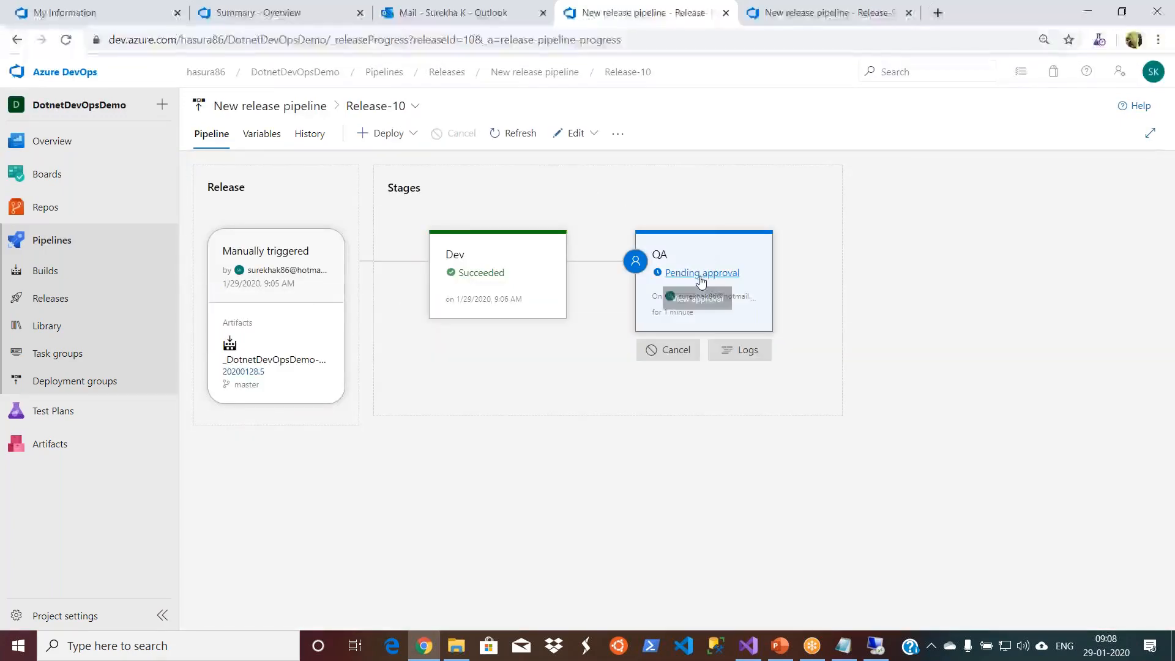
- Reload Release-10, open the QA stage's pending approval details, and check which account is signed in
left_click(1153, 79)
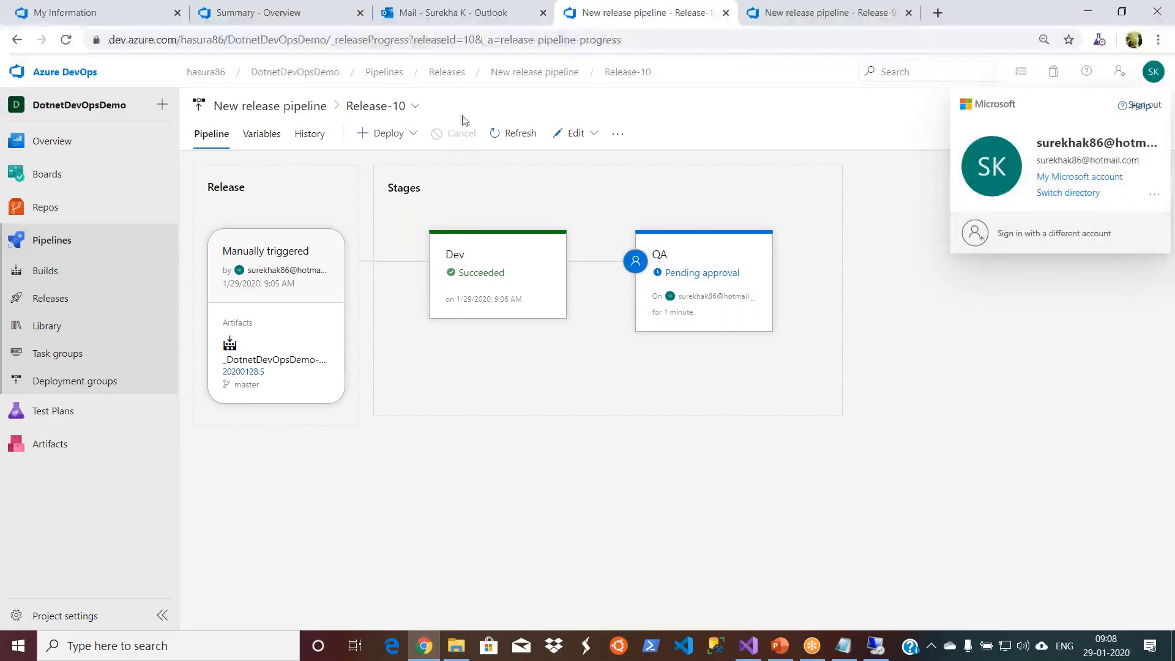
left_click(65, 40)
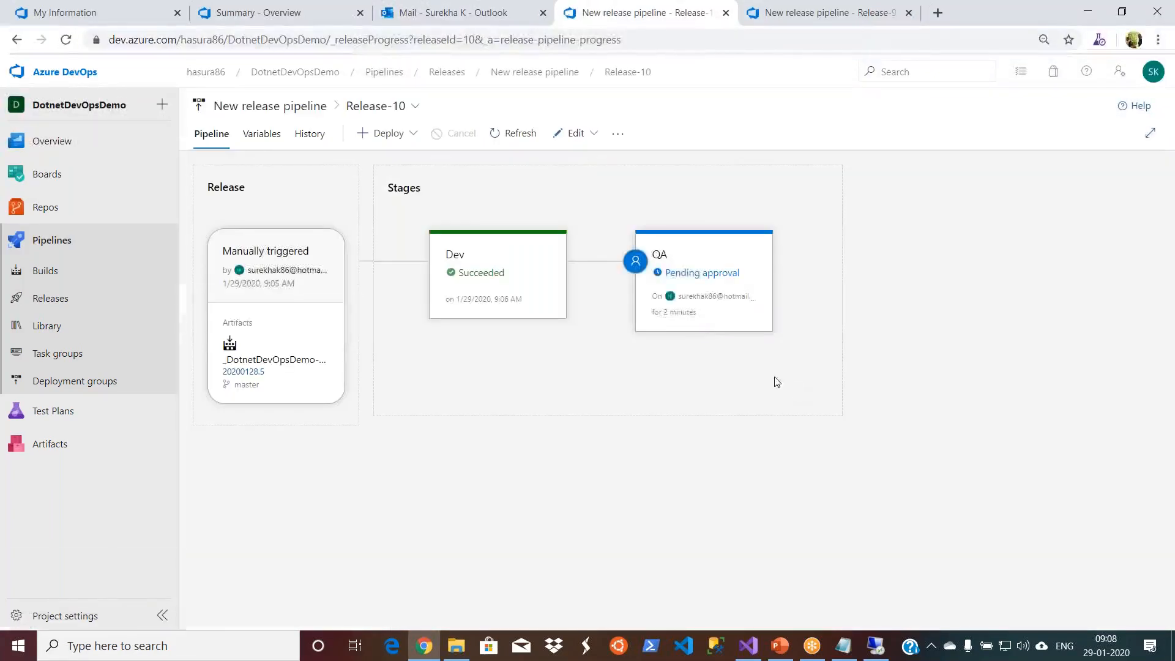
mouse_move(679, 312)
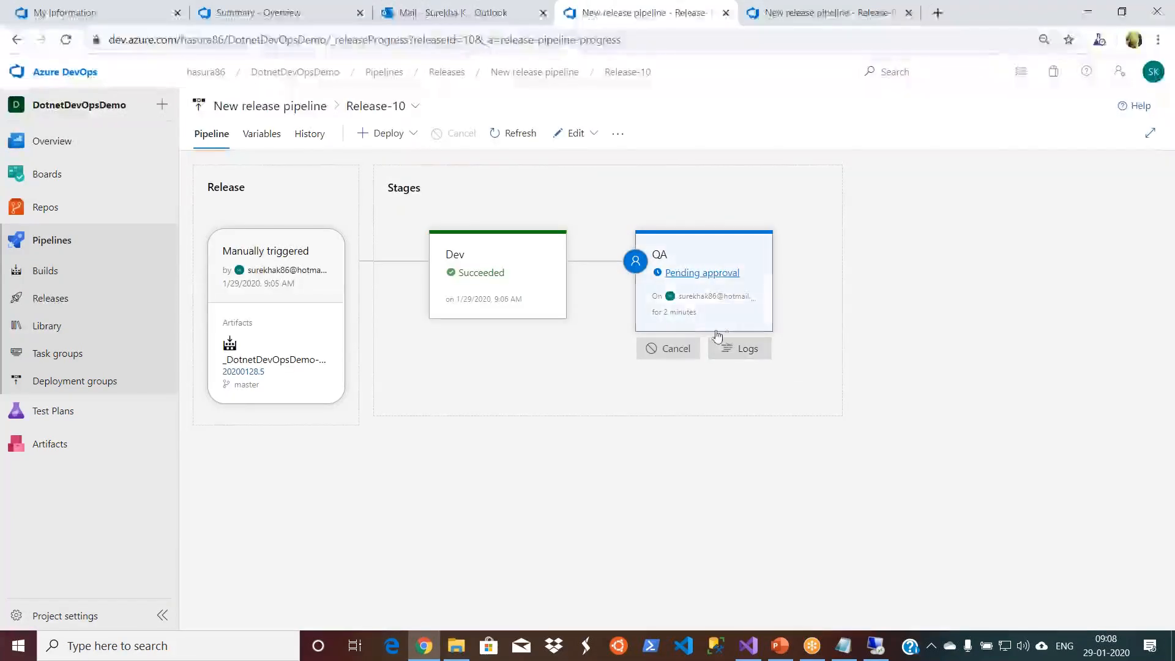
left_click(681, 274)
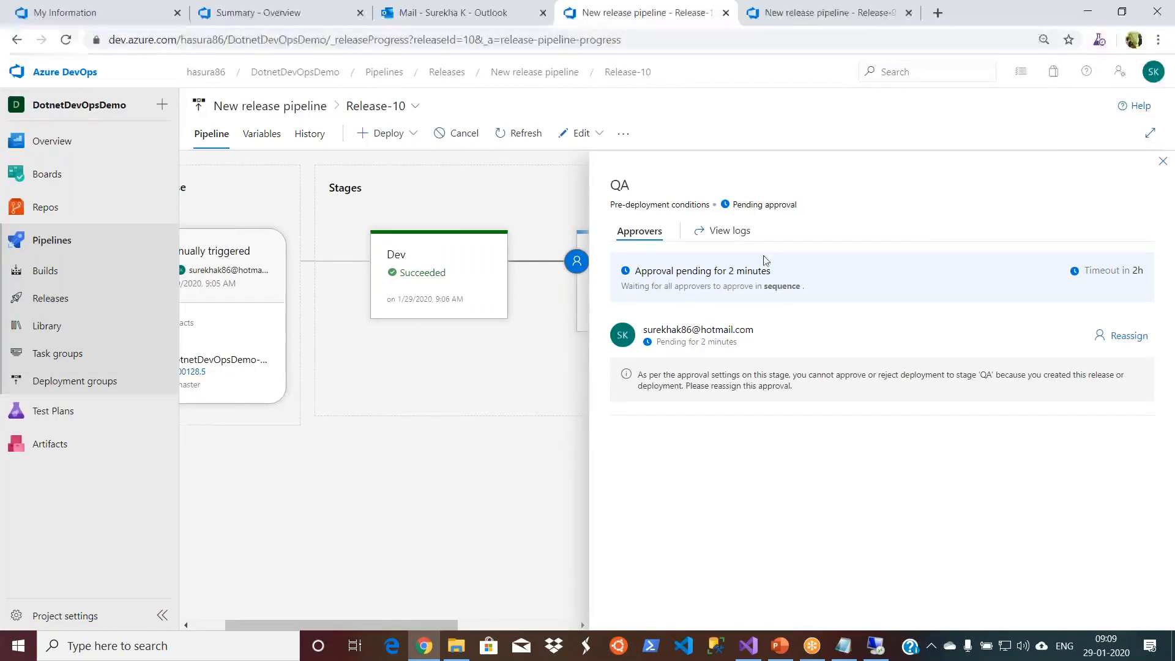
left_click(1153, 80)
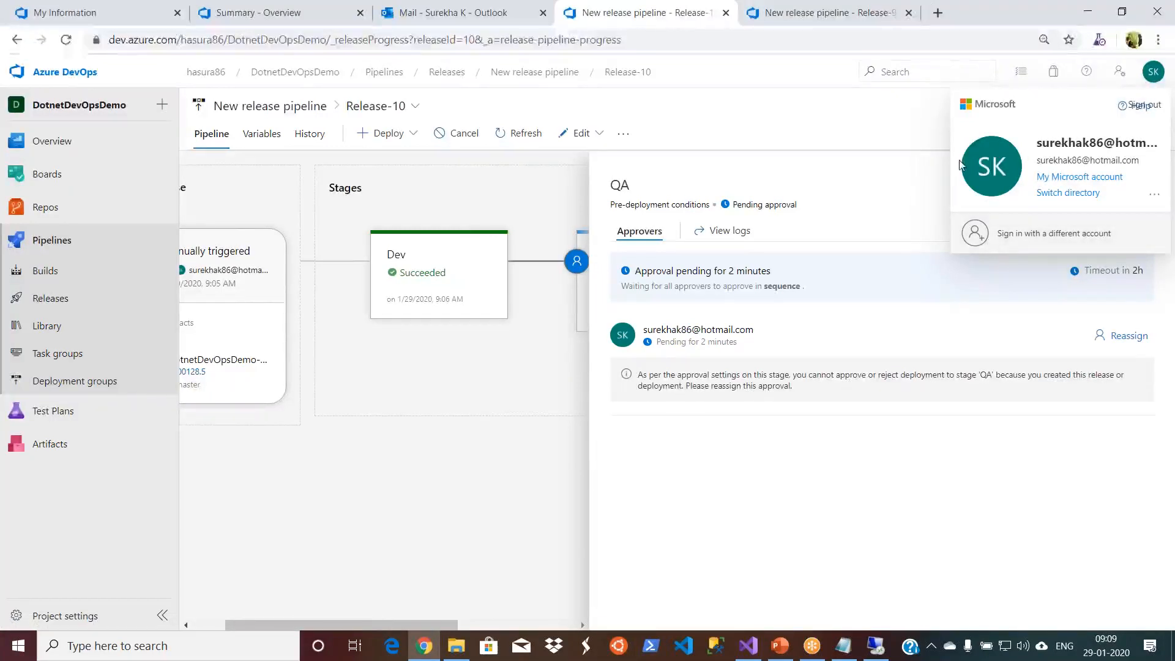
- Find the Release-10 QA approval email among Outlook's Other messages and open the approval it links to
left_click(293, 15)
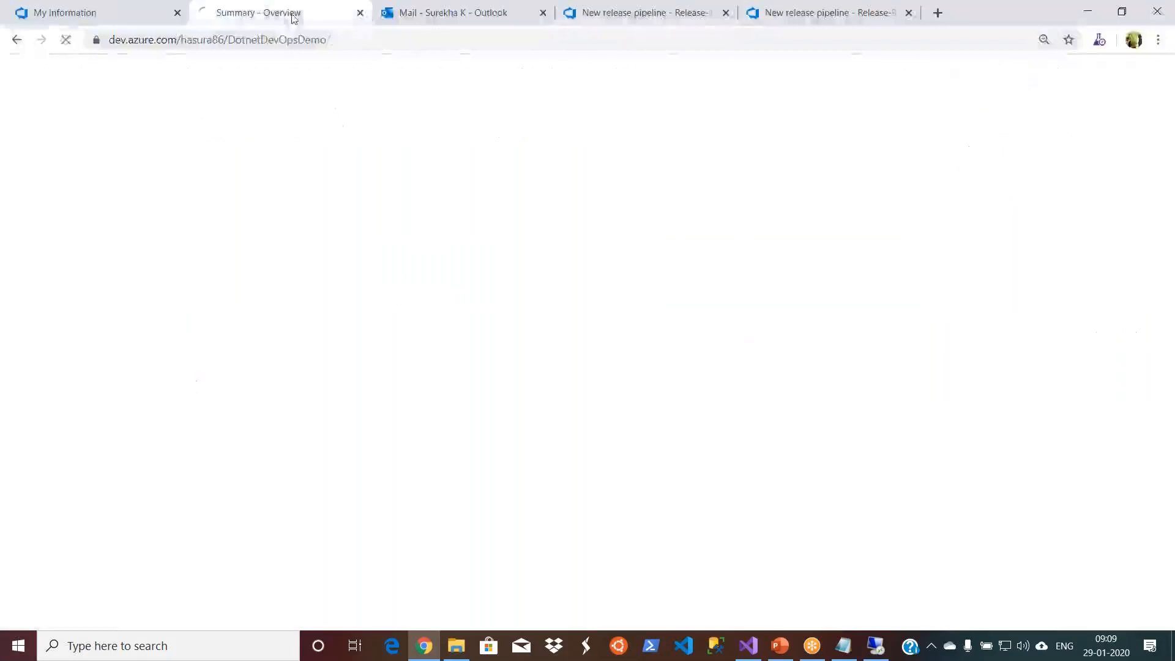
left_click(407, 17)
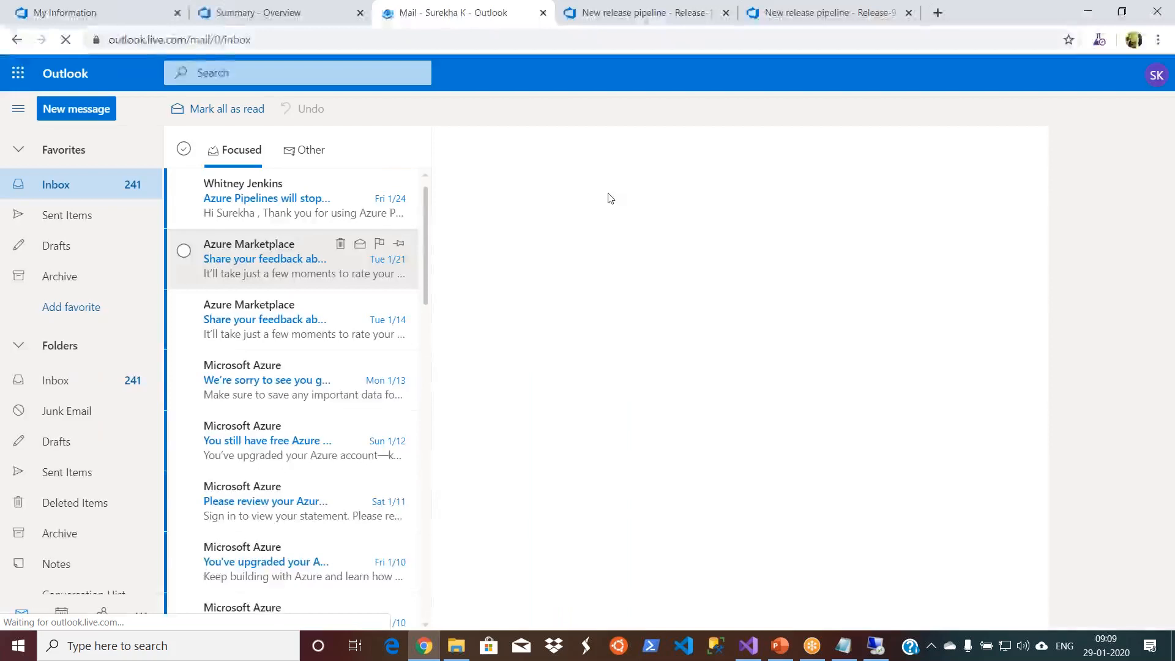
left_click(317, 153)
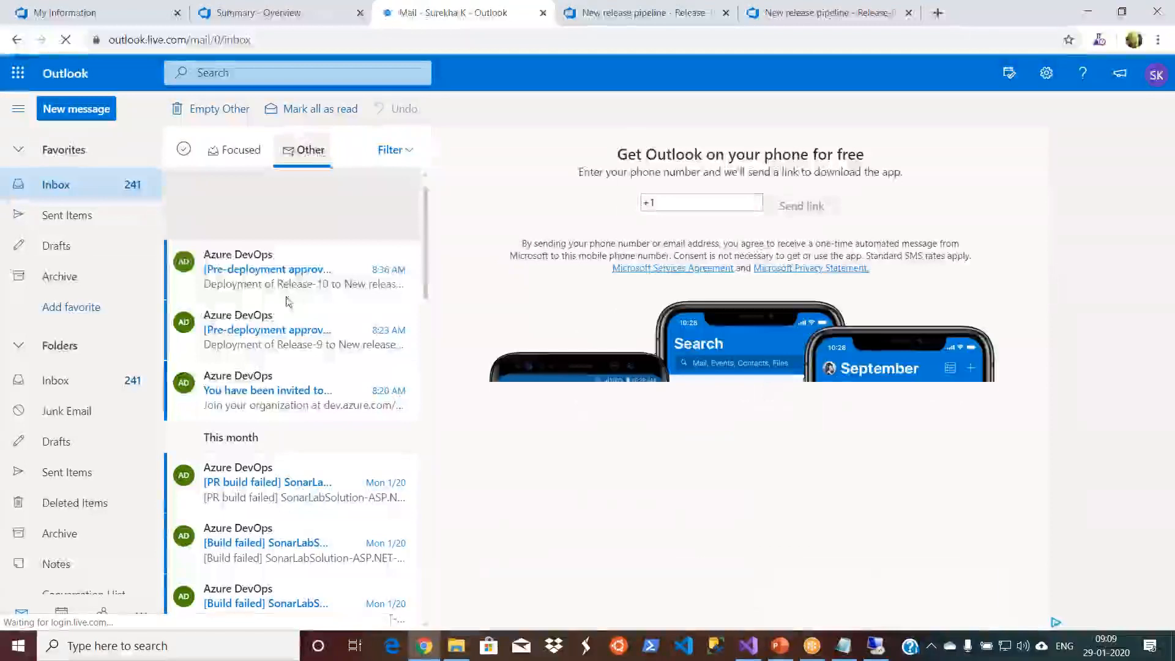
left_click(284, 273)
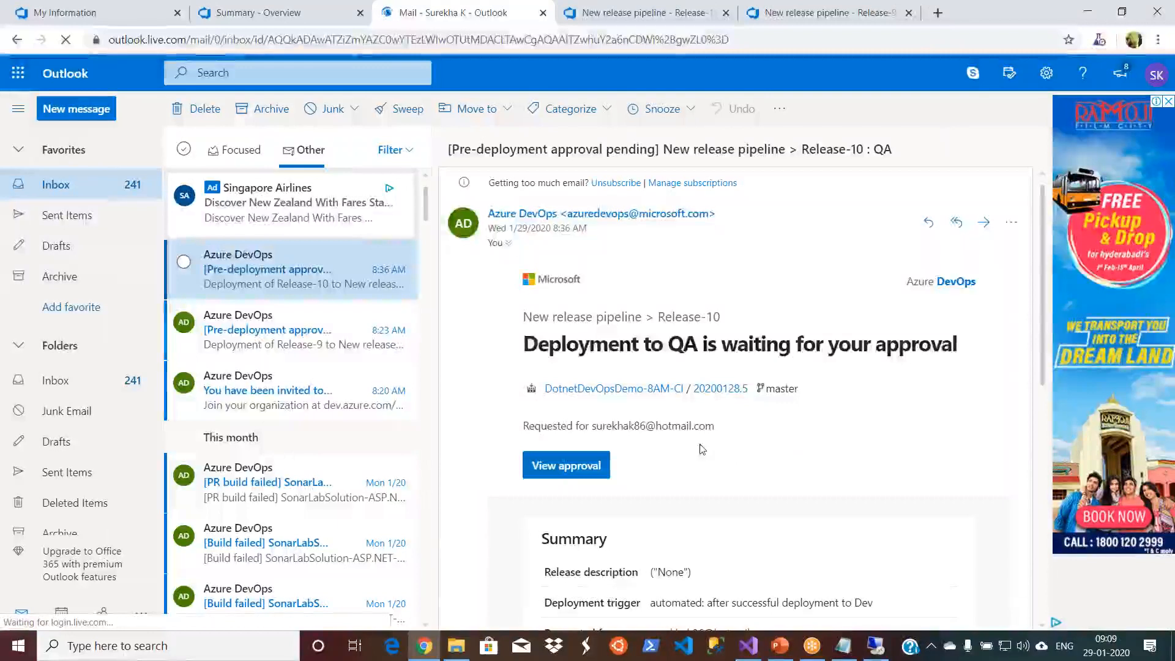
left_click(317, 340)
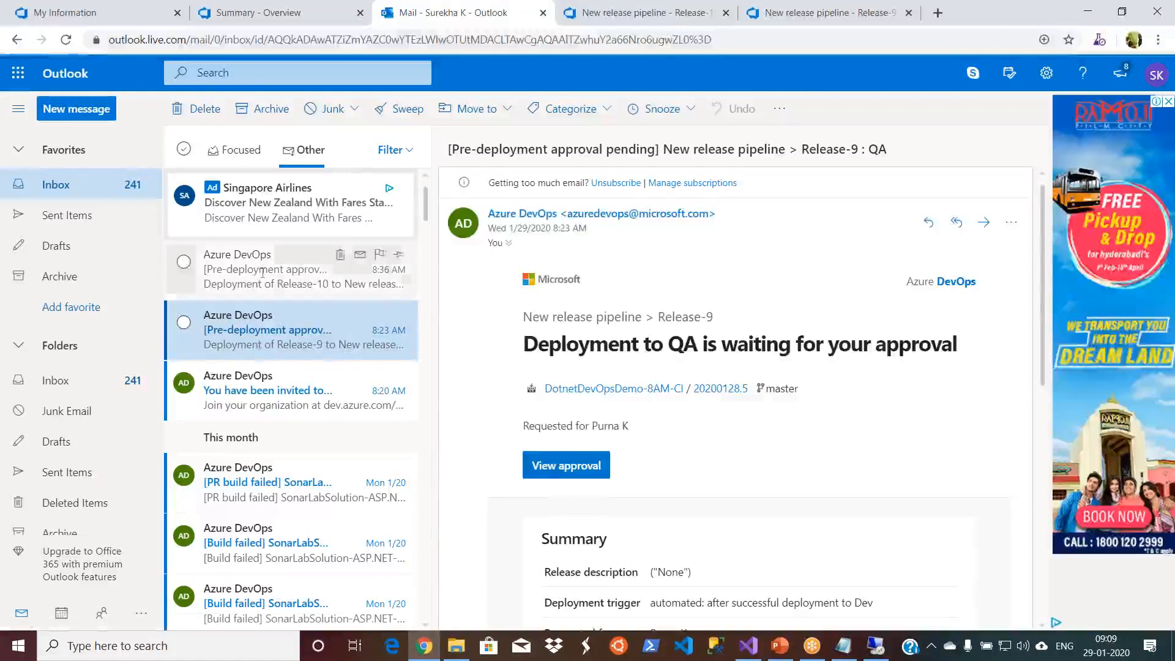
left_click(288, 270)
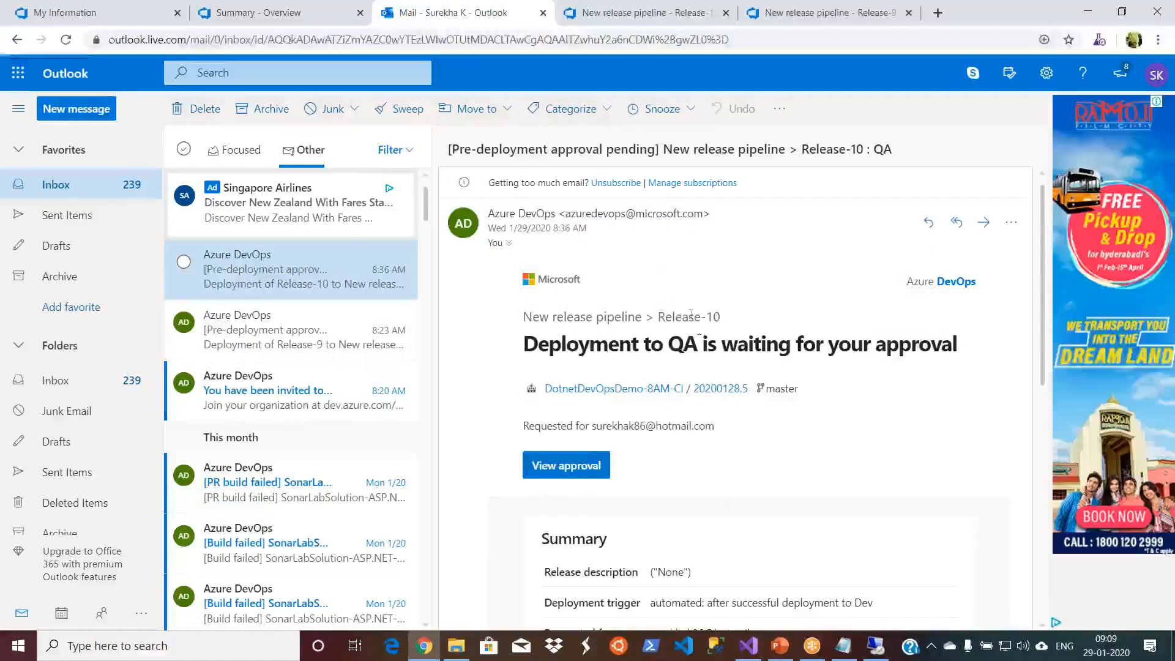
left_click(570, 466)
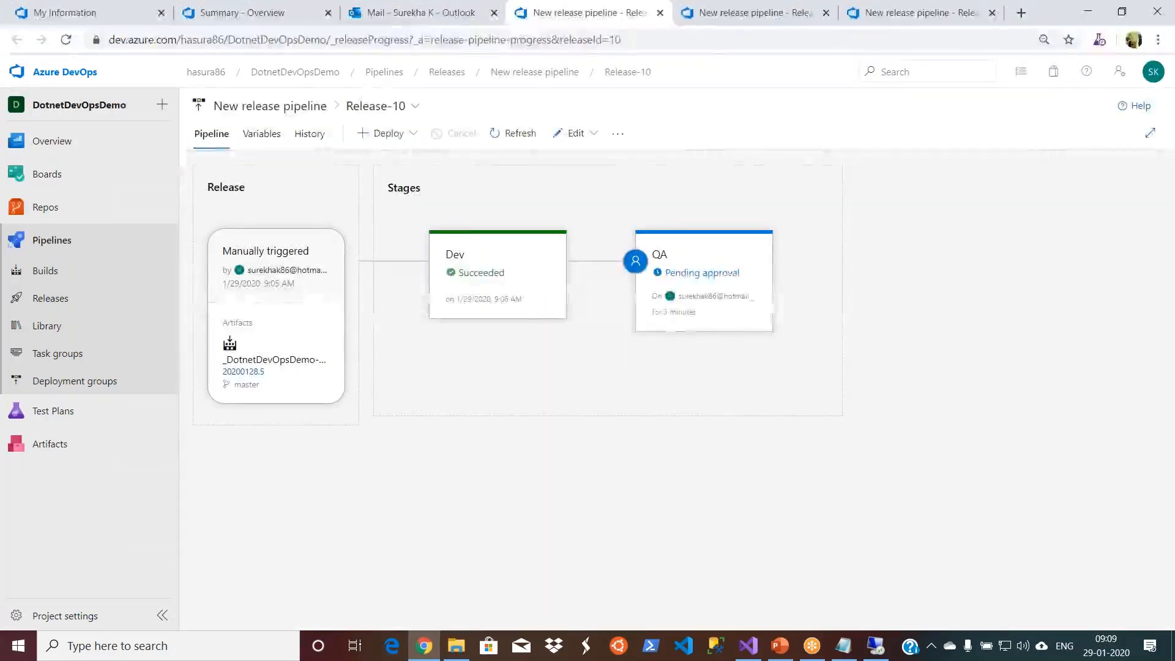
mouse_move(696, 311)
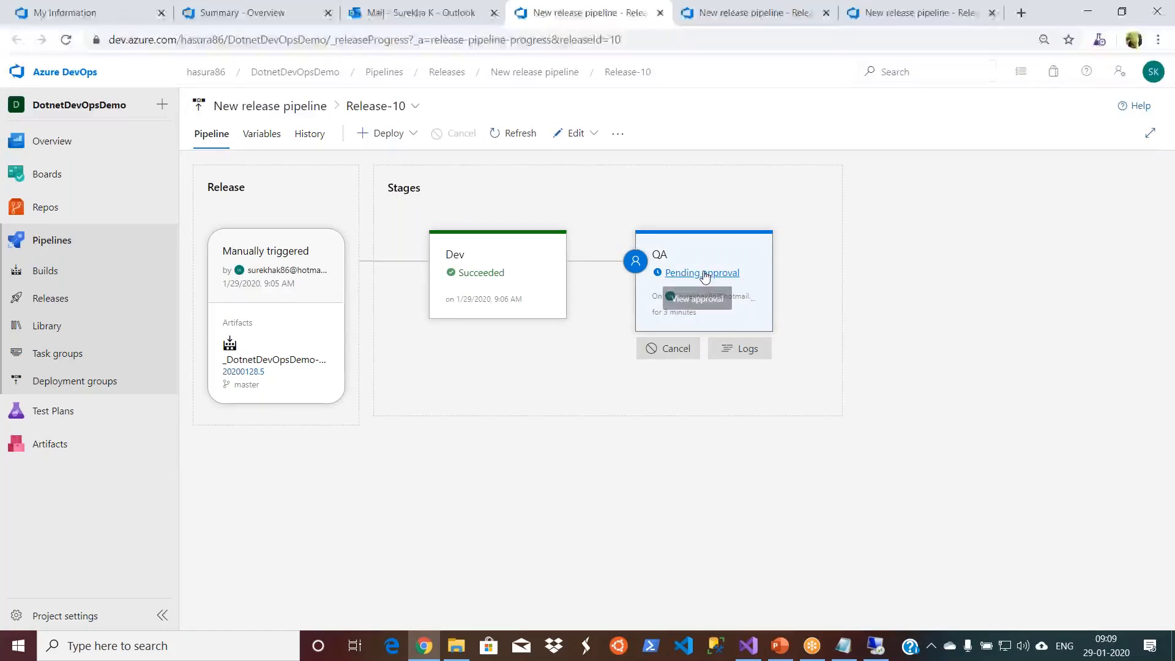
- Close the summary, mail and Release-10 browser tabs, keeping only the Release-9 page open
left_click(388, 11)
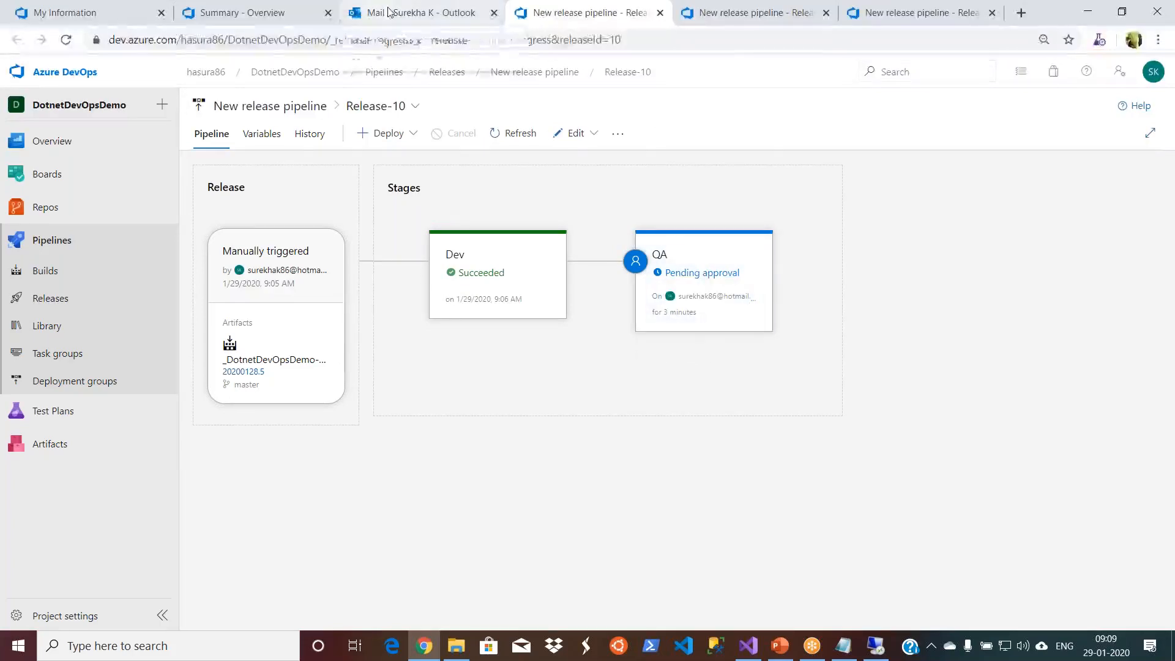
left_click(261, 14)
left_click(328, 12)
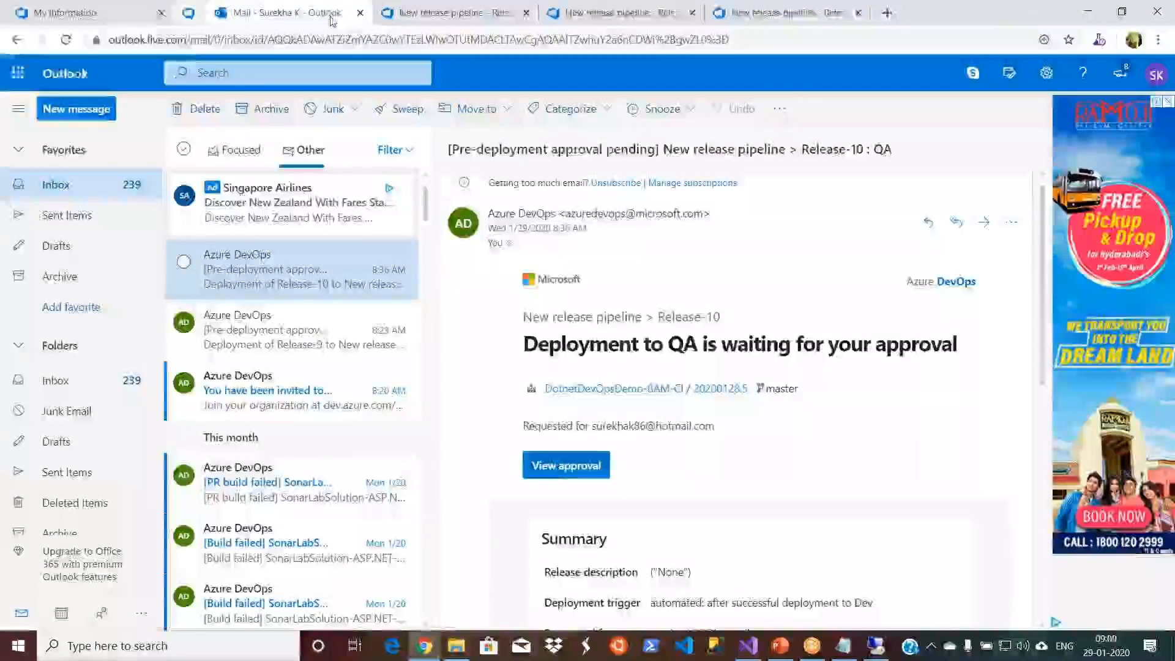
left_click(161, 13)
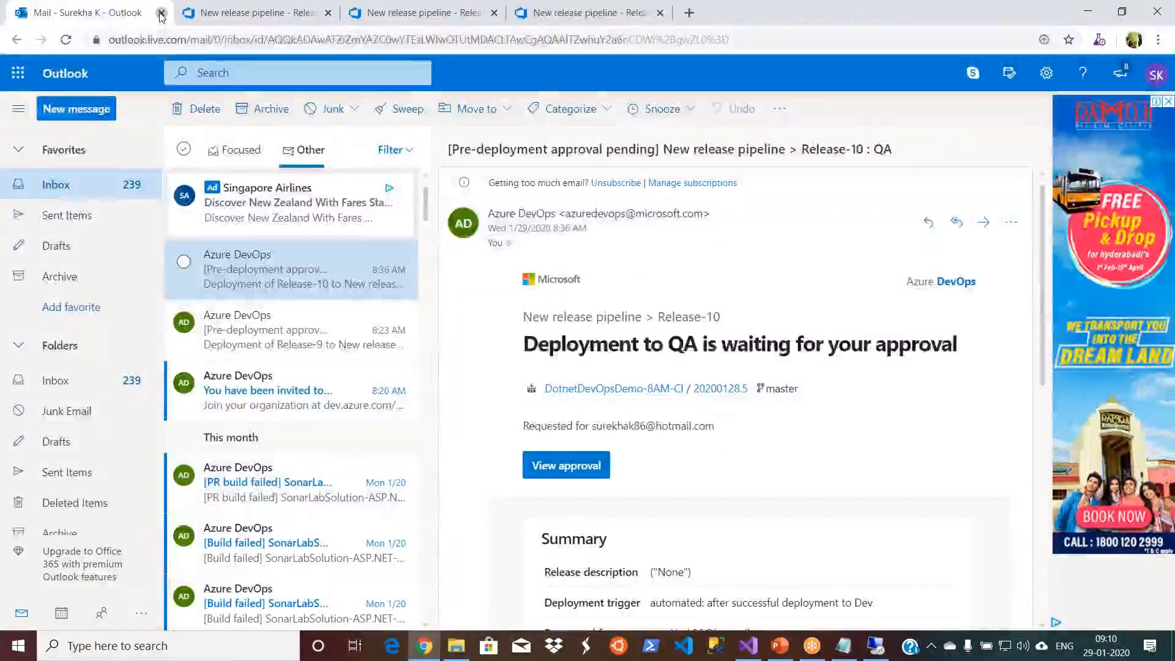
left_click(167, 13)
left_click(161, 13)
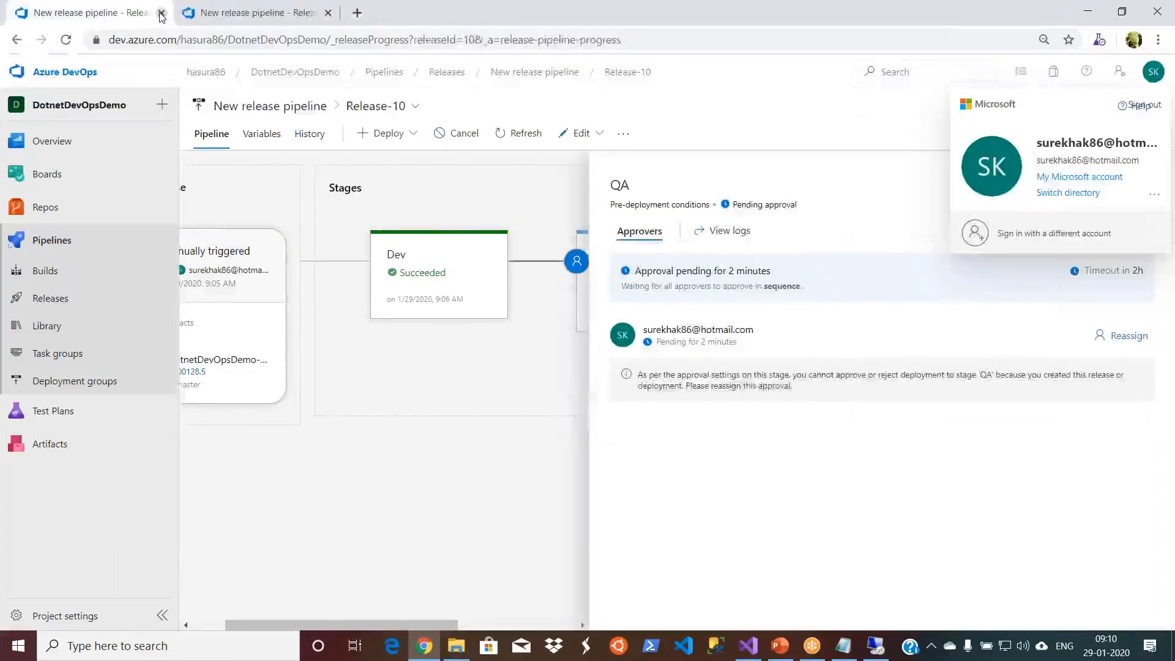
left_click(161, 14)
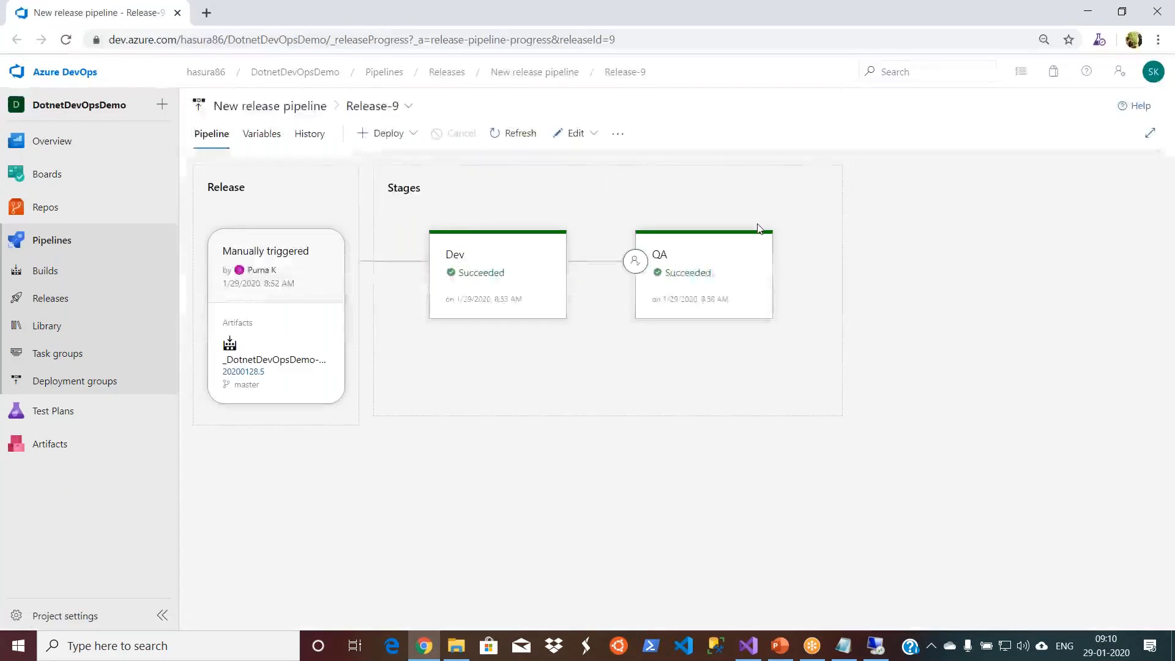
mouse_move(740, 264)
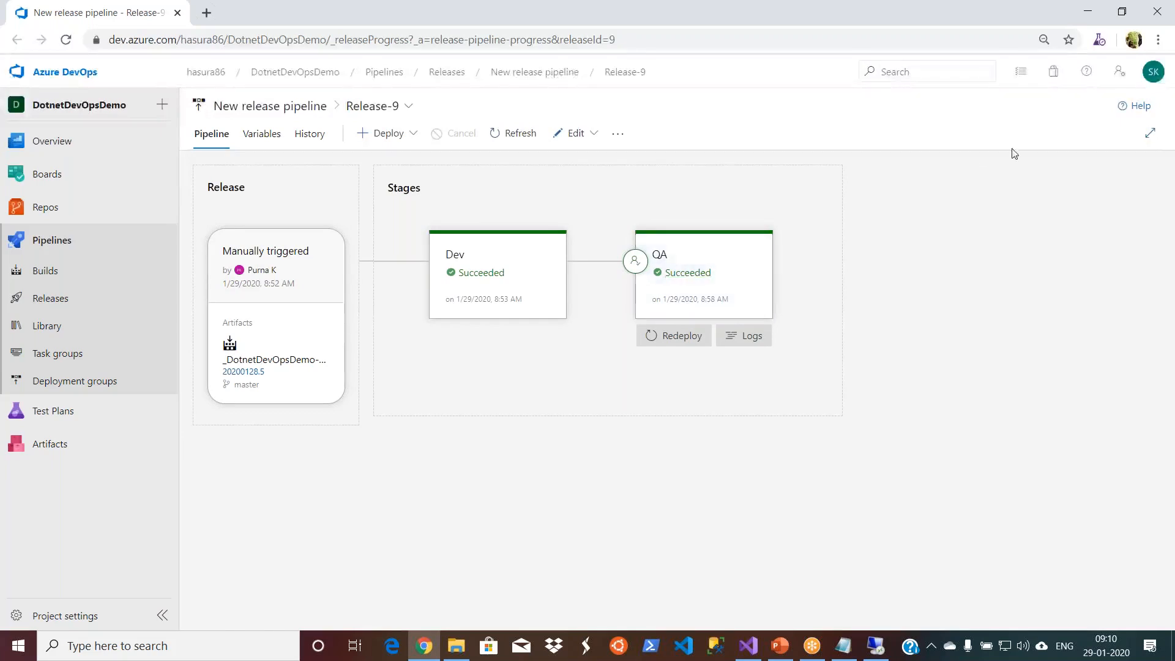
left_click(1153, 72)
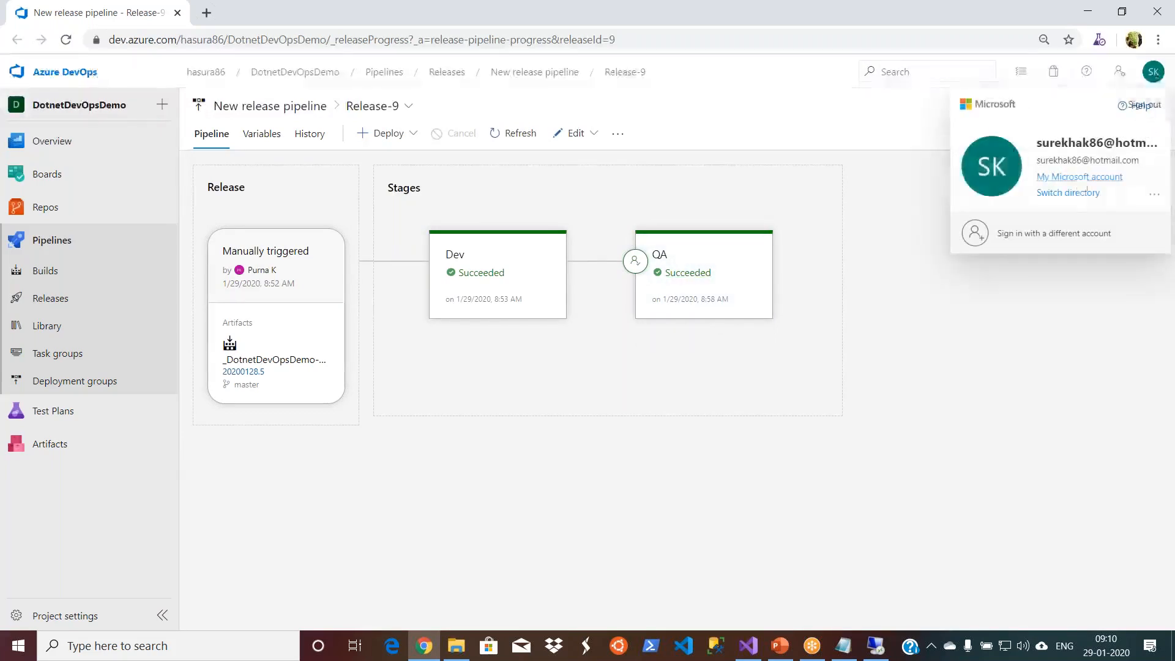
left_click(1144, 111)
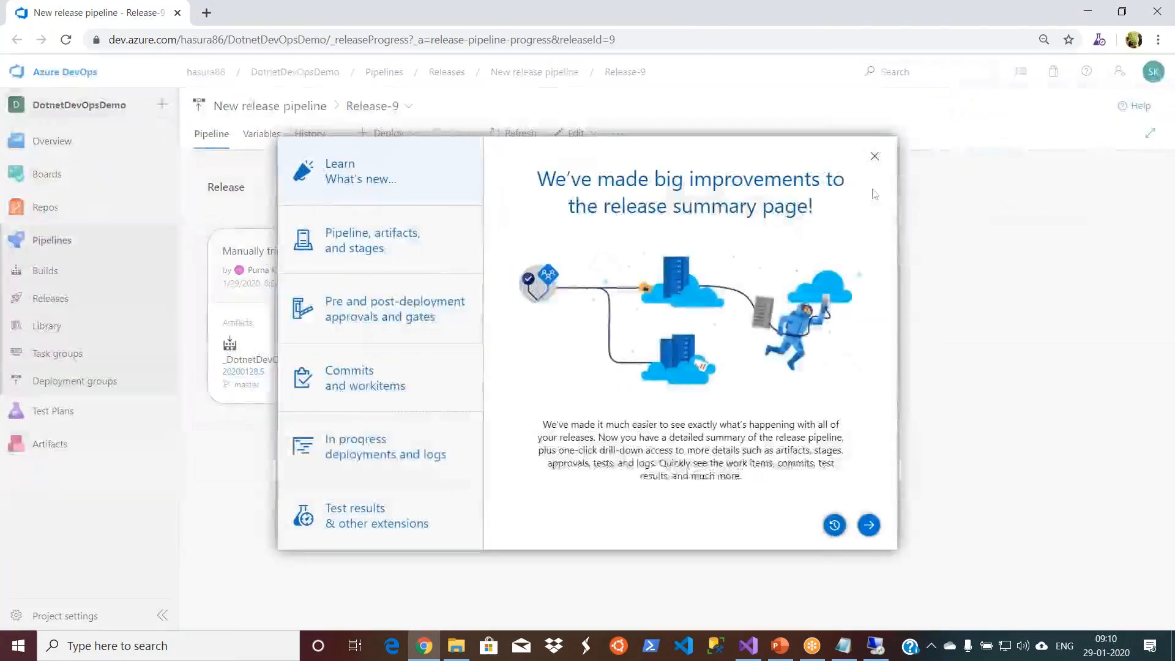
left_click(875, 160)
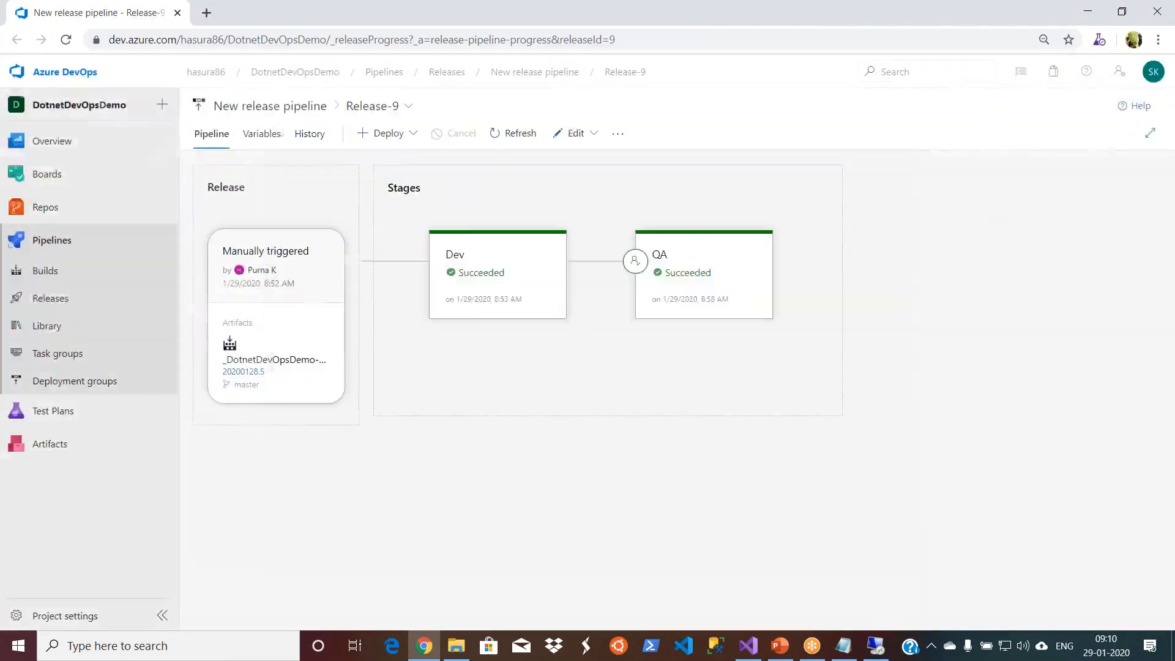
left_click(1153, 76)
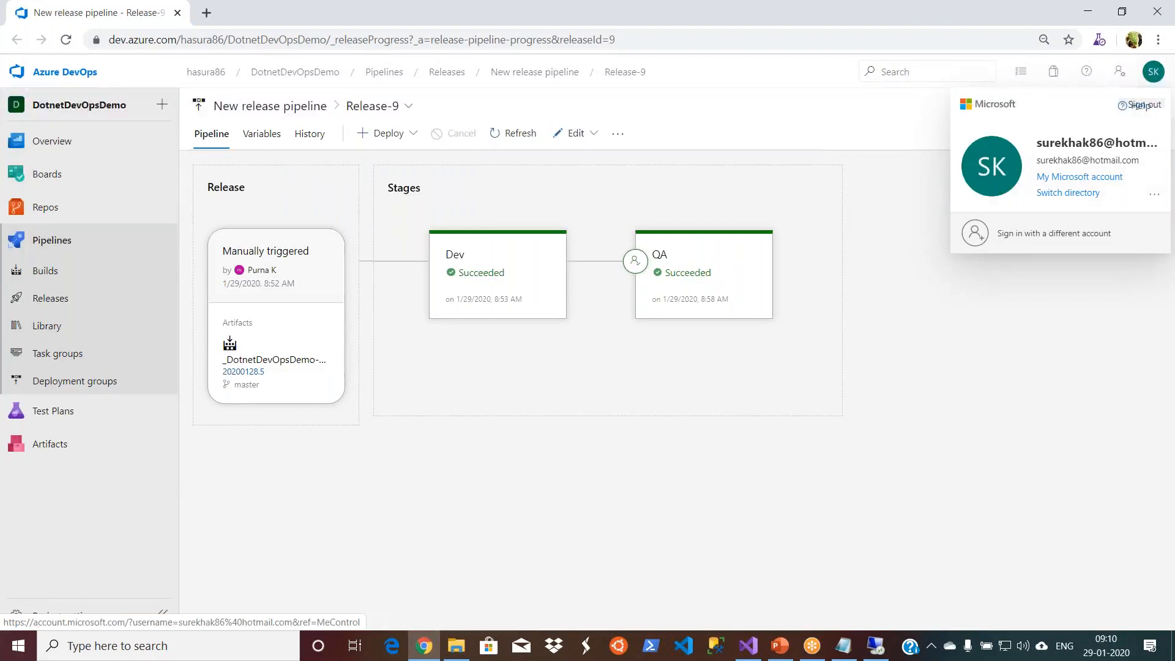
left_click(1133, 112)
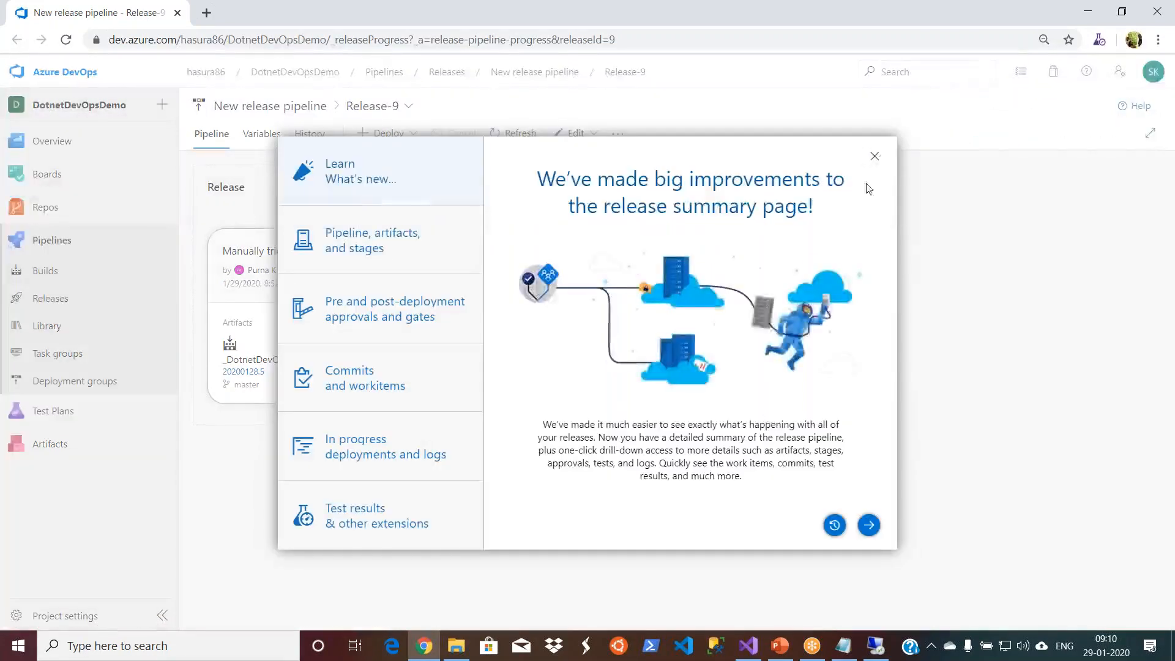
left_click(875, 158)
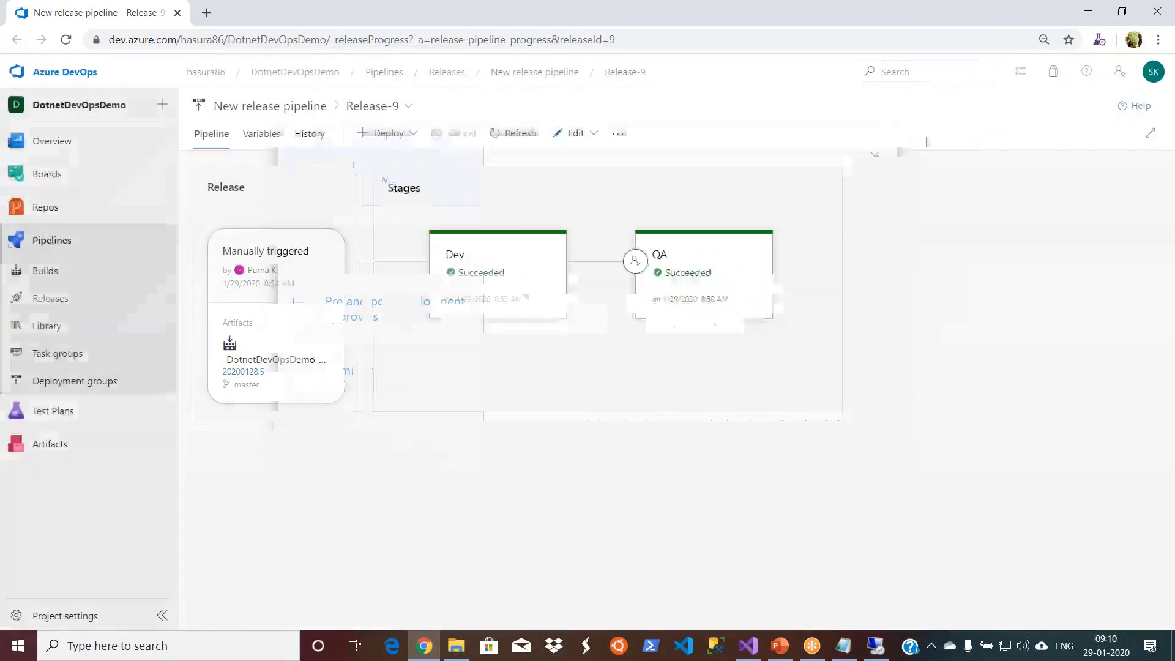
- Sign the current account out of Azure DevOps
left_click(1156, 79)
left_click(1145, 105)
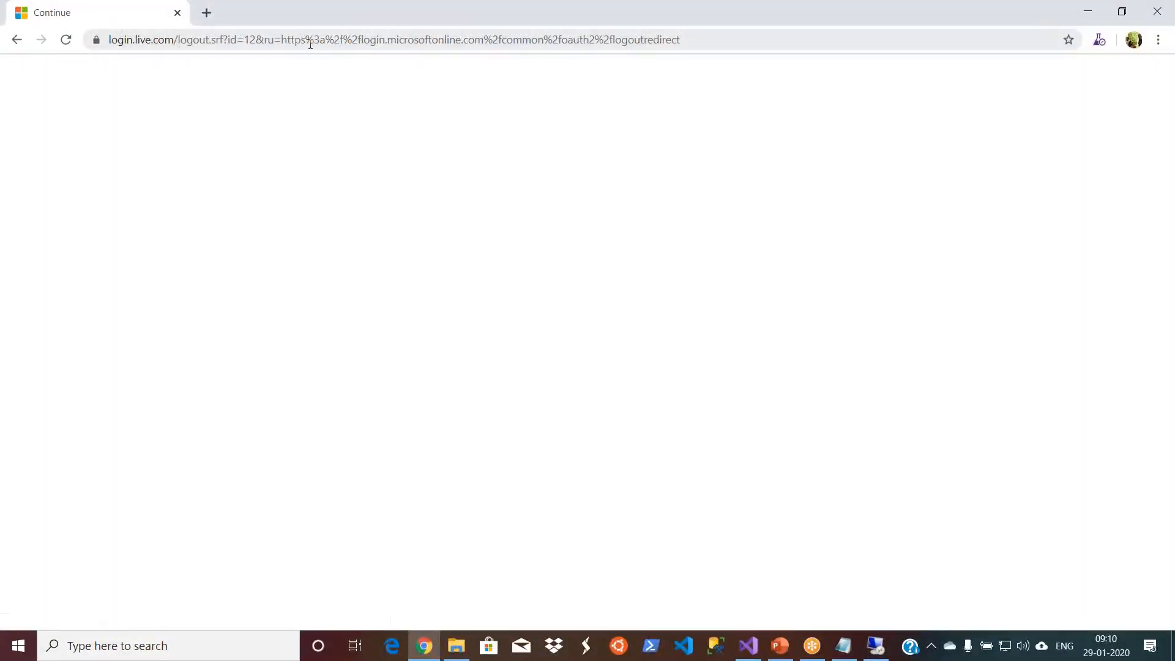
- Open Outlook on the web, sign in with the suggested account, and show the inbox's Other messages
left_click(306, 40)
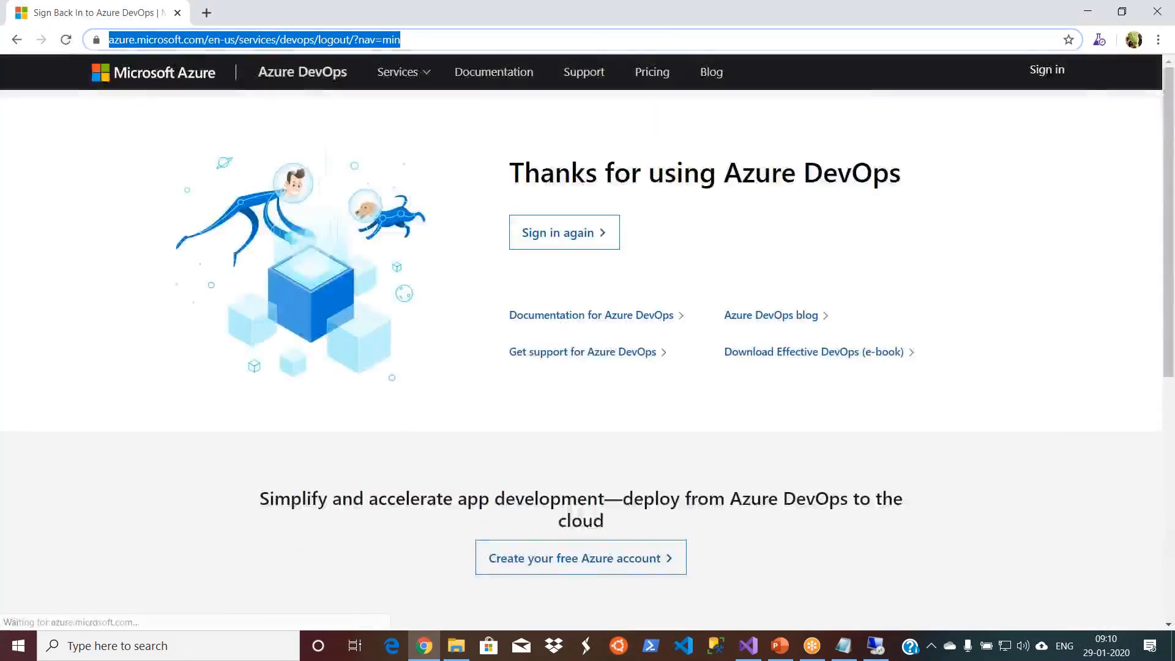
type("ho")
key("Return")
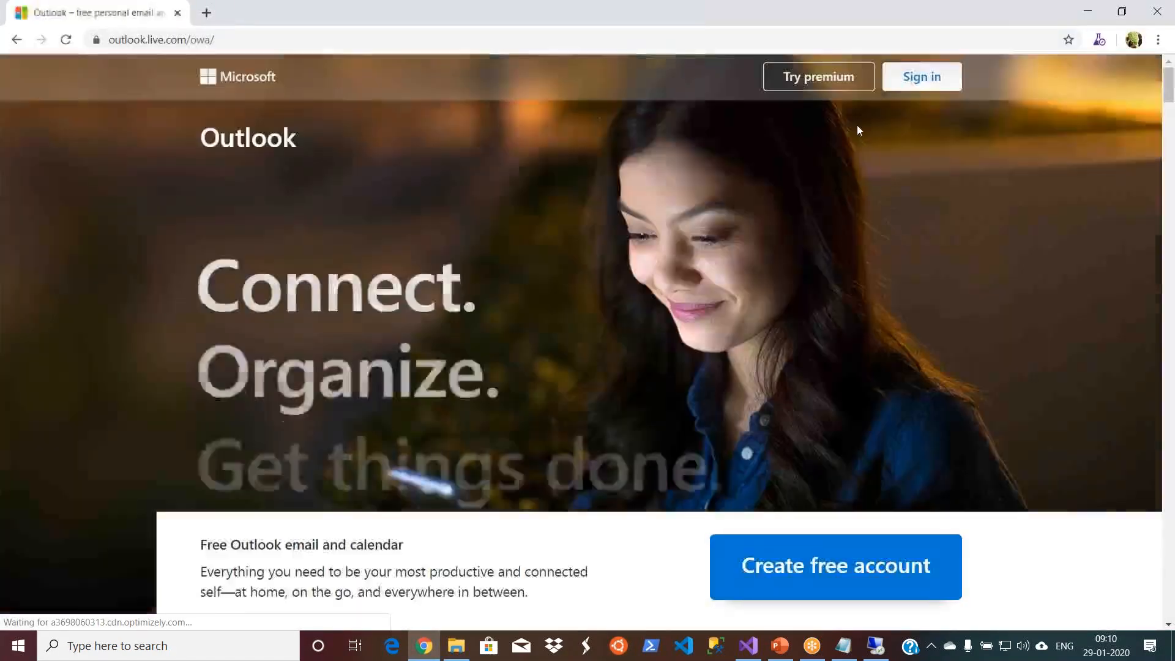
left_click(922, 79)
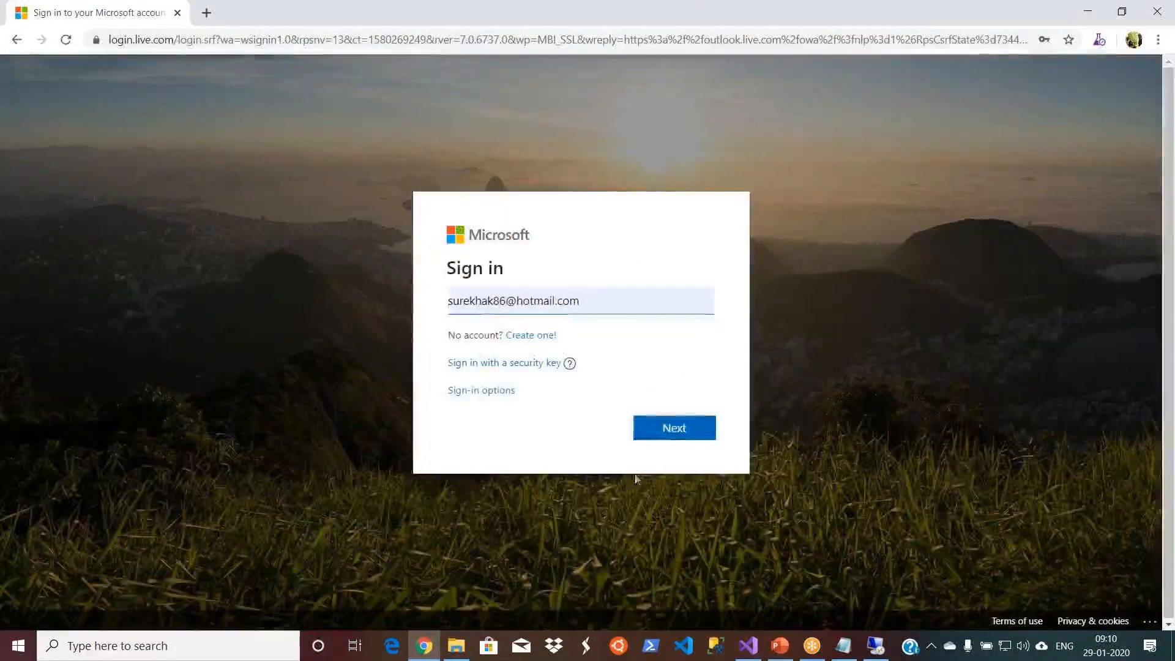
left_click(670, 431)
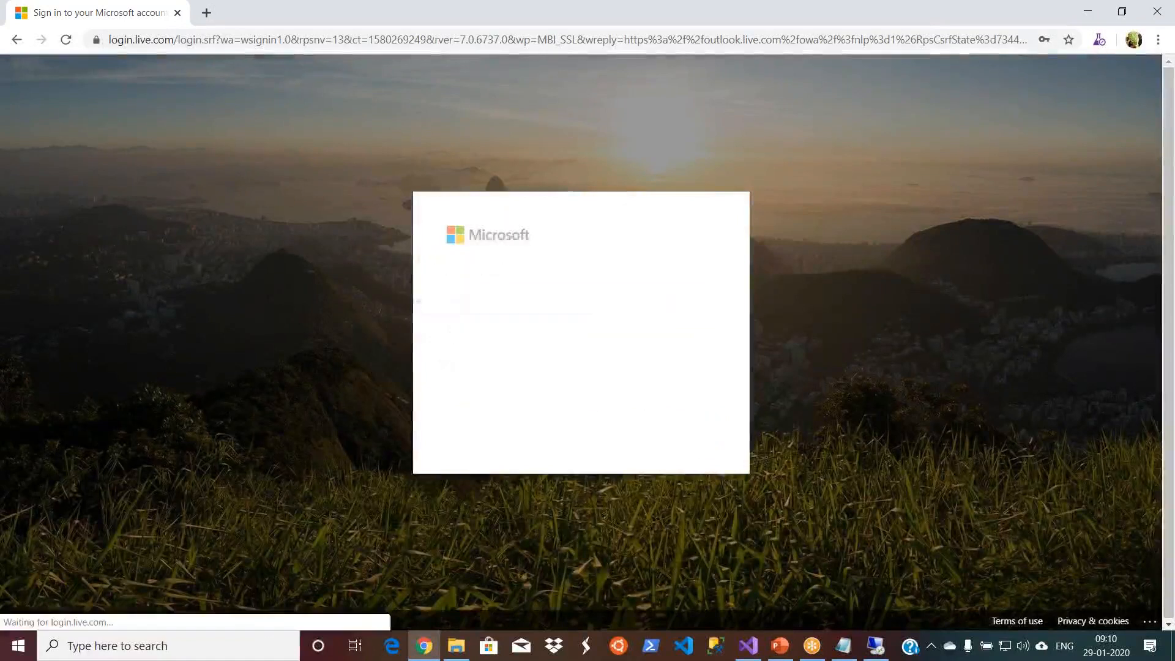
key("Return")
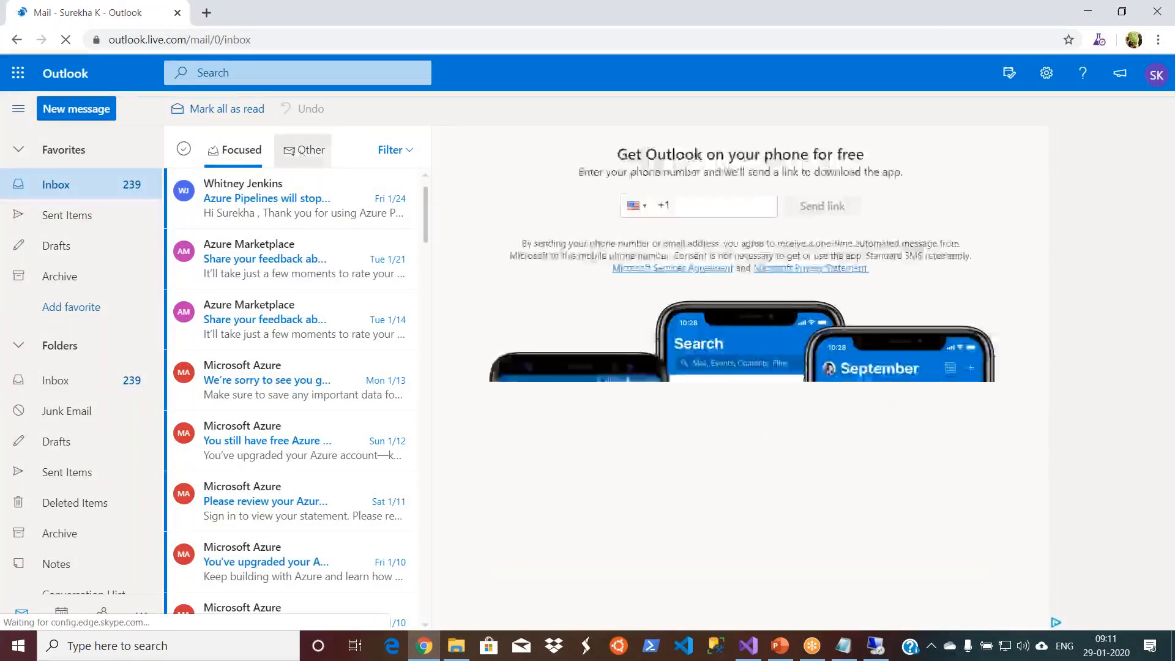
left_click(302, 153)
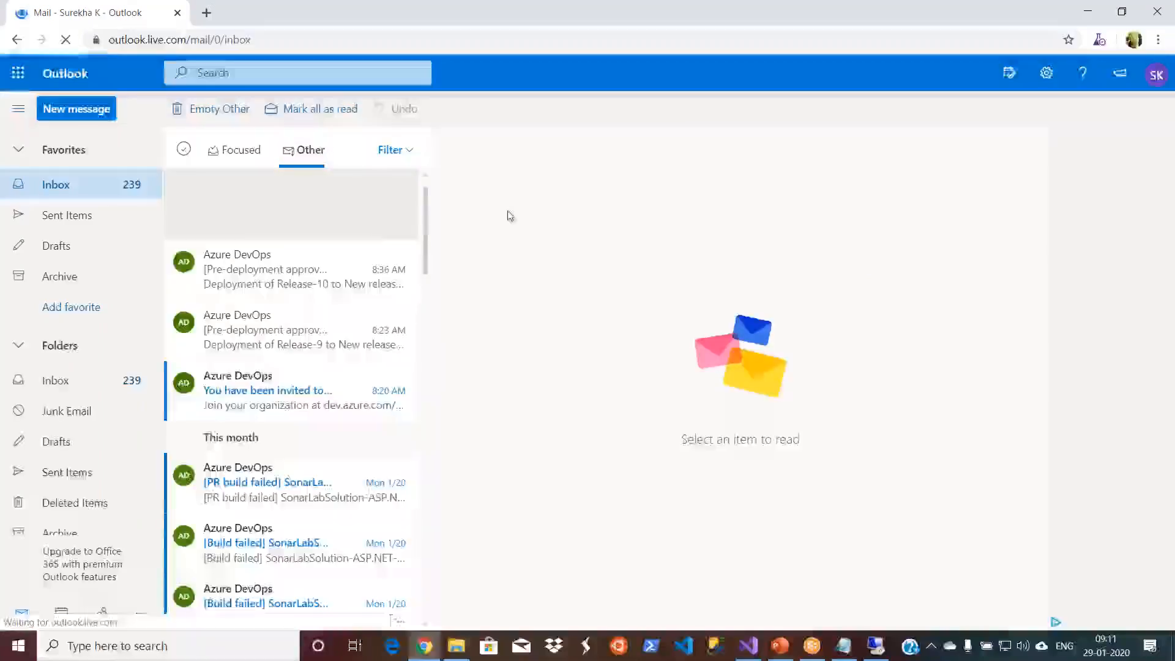
- Open the Release-10 QA approval email, follow its approval link, and sign in to Azure DevOps with the suggested account
left_click(269, 266)
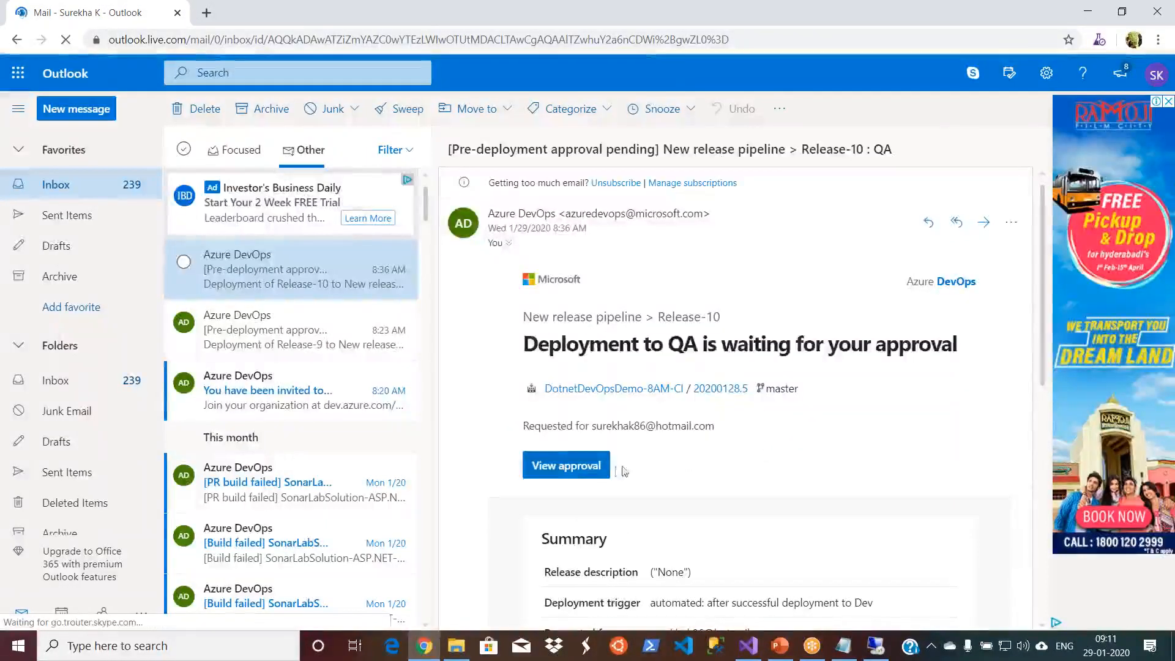
left_click(586, 469)
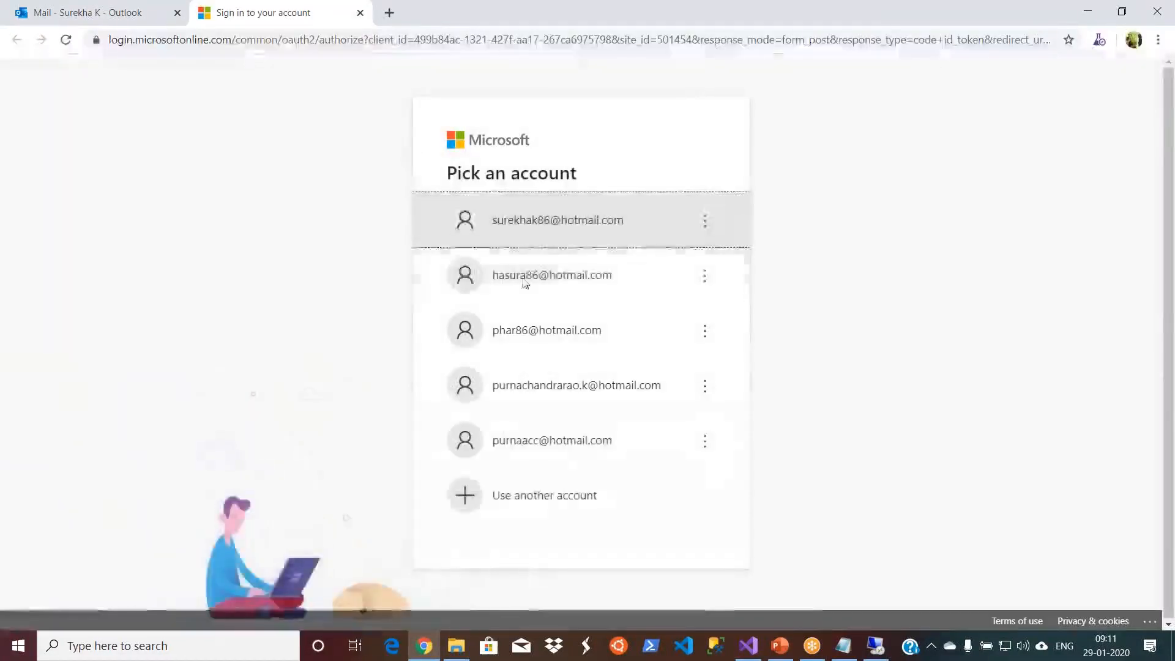
left_click(575, 222)
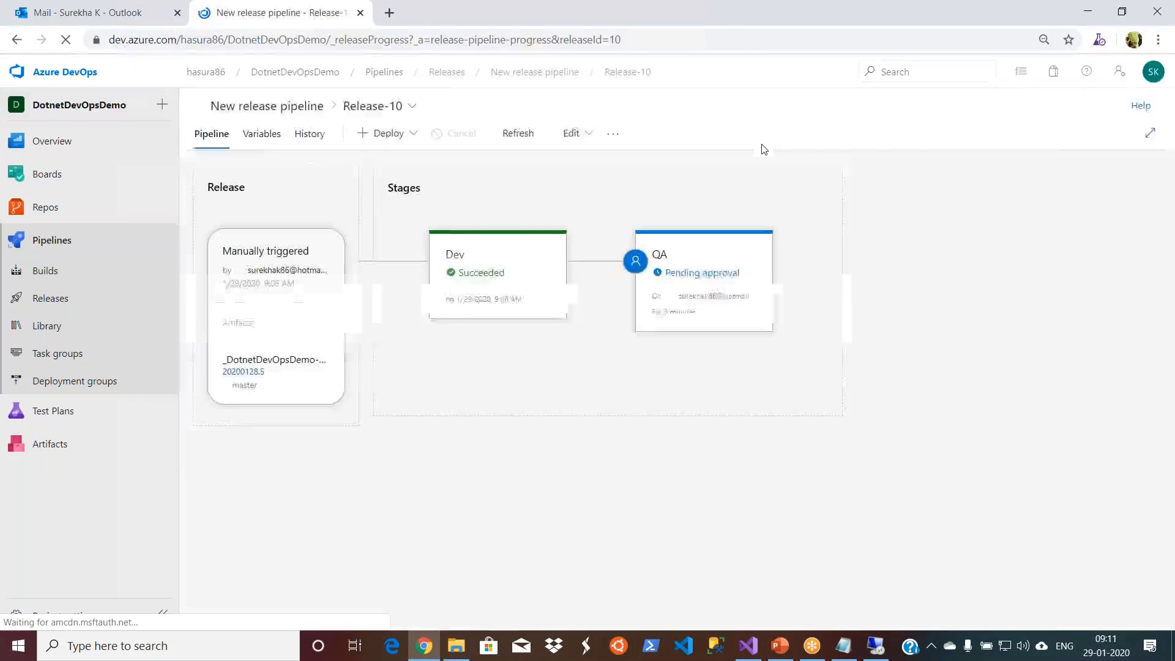
- Open the summary of the QA stage in Release-10 to examine its pending pre-deployment approval
mouse_move(692, 310)
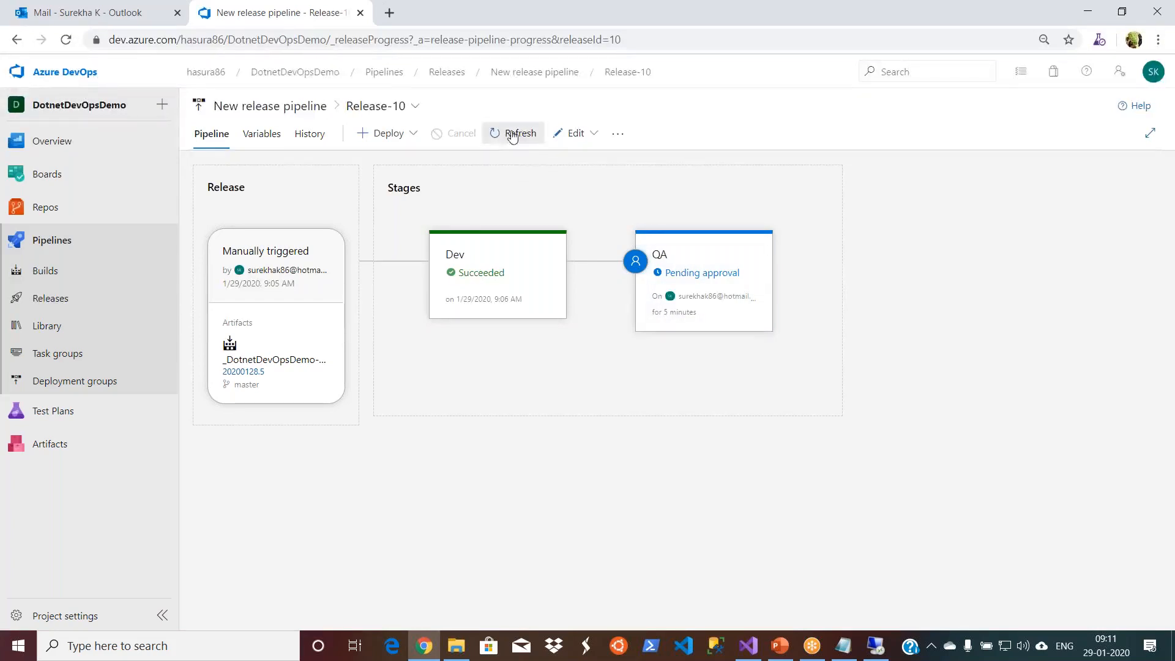
mouse_move(690, 272)
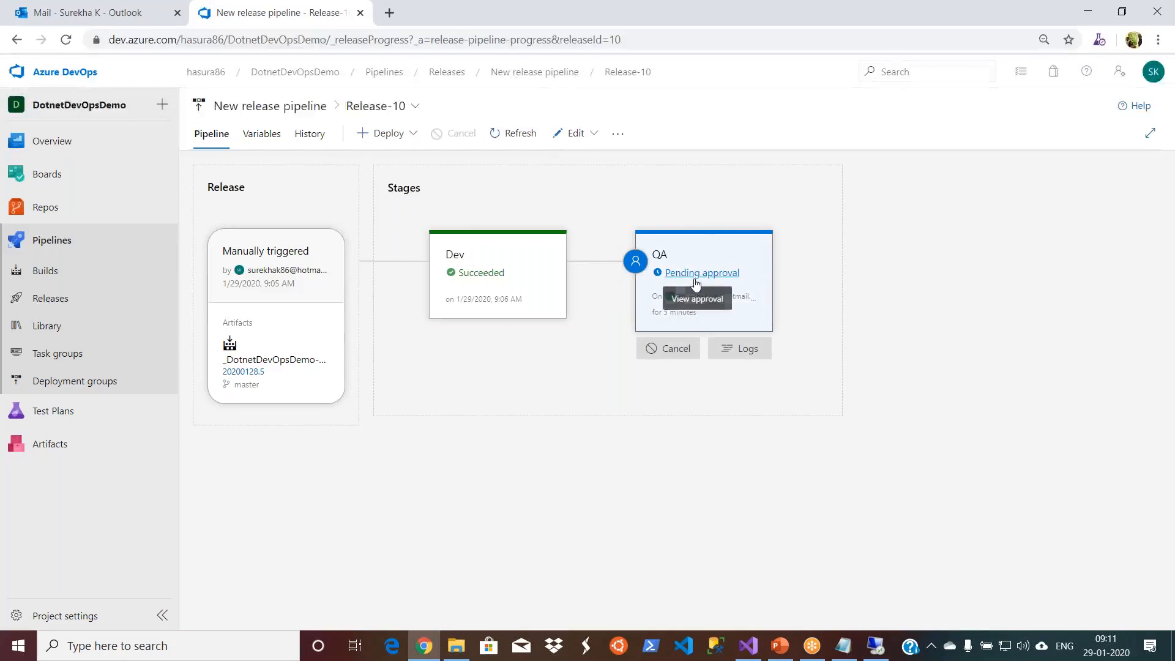
left_click(691, 311)
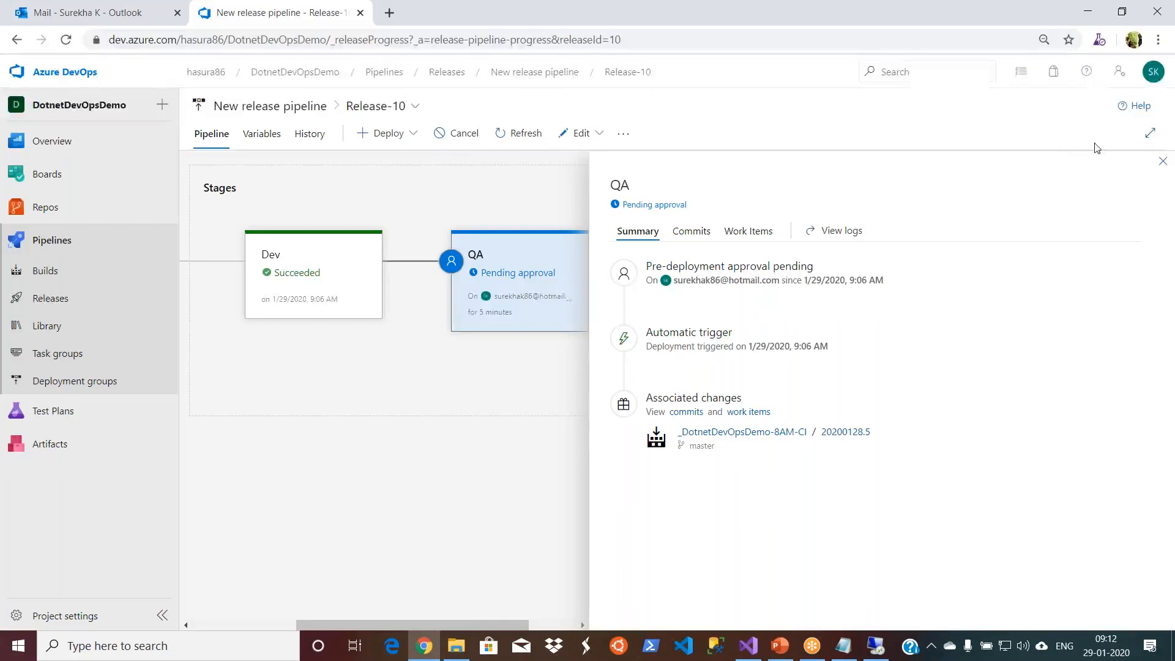
- Open the release pipeline for editing and clear the QA pre-deployment policy that stops the requesting user from approving
left_click(1162, 160)
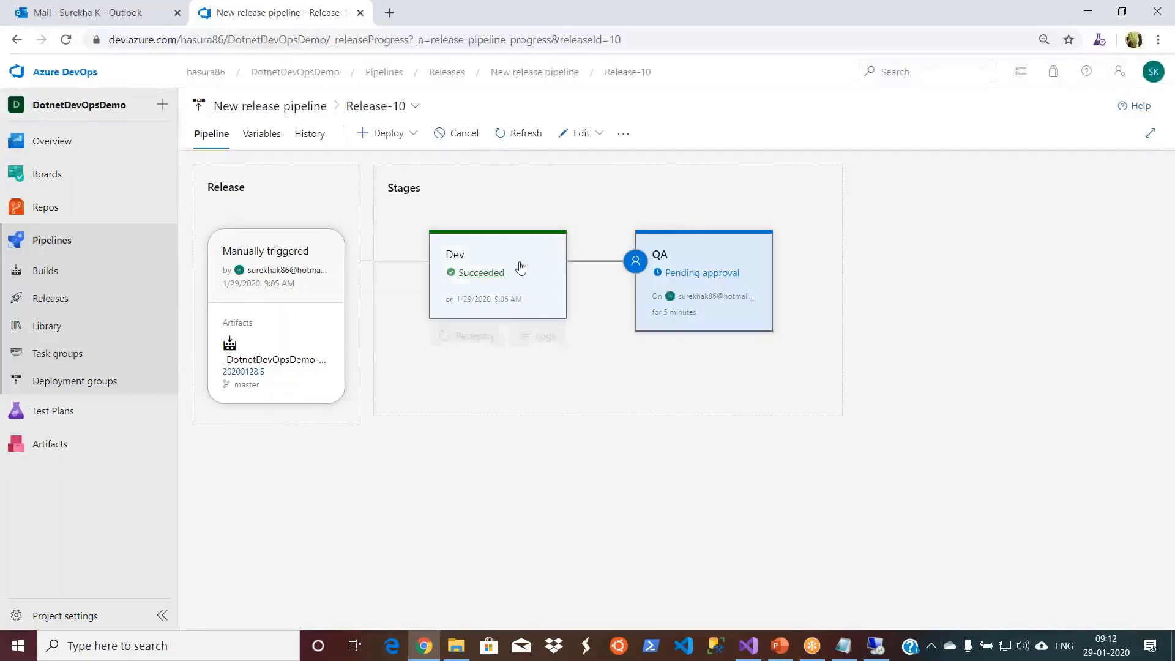
left_click(605, 136)
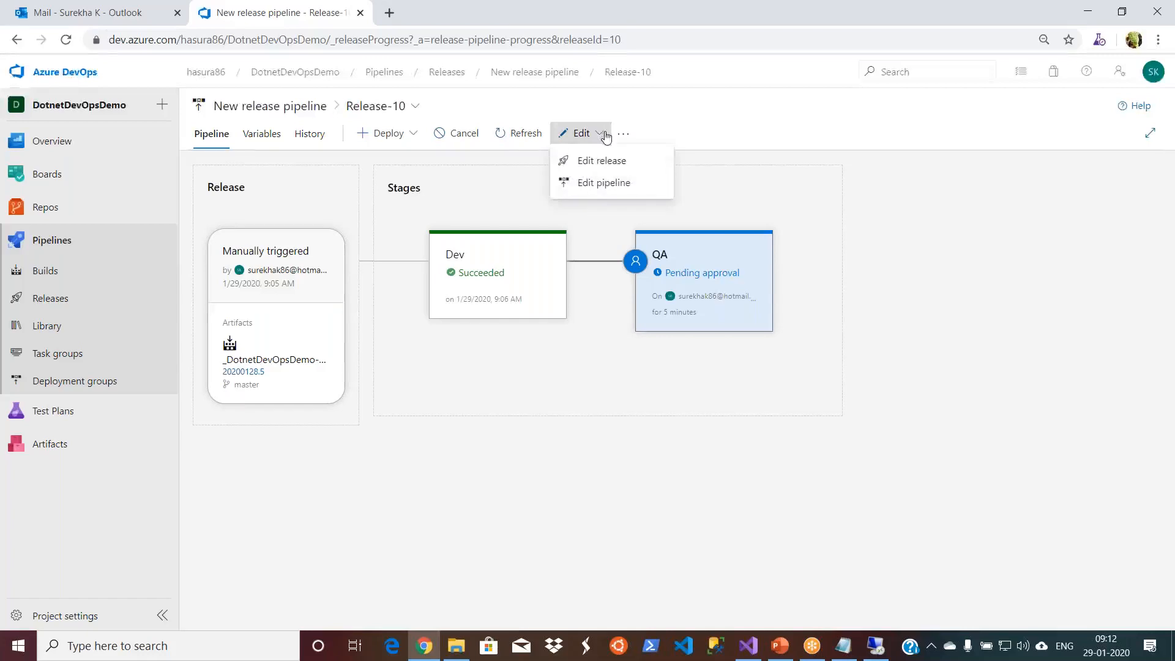
left_click(603, 182)
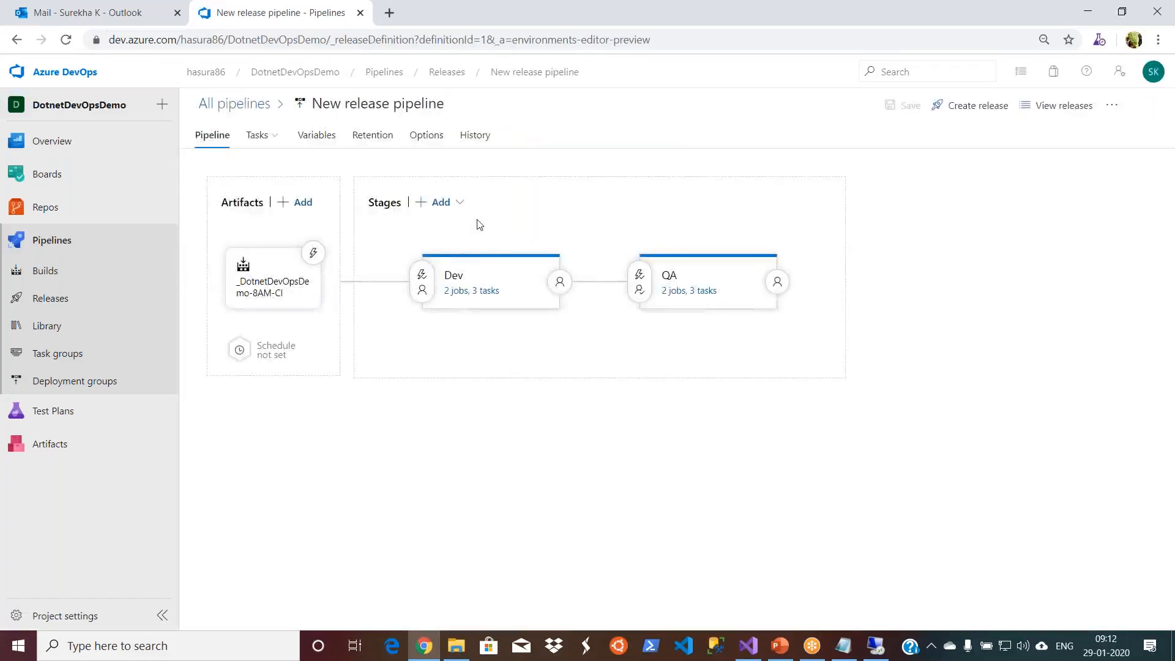
left_click(641, 280)
left_click(791, 461)
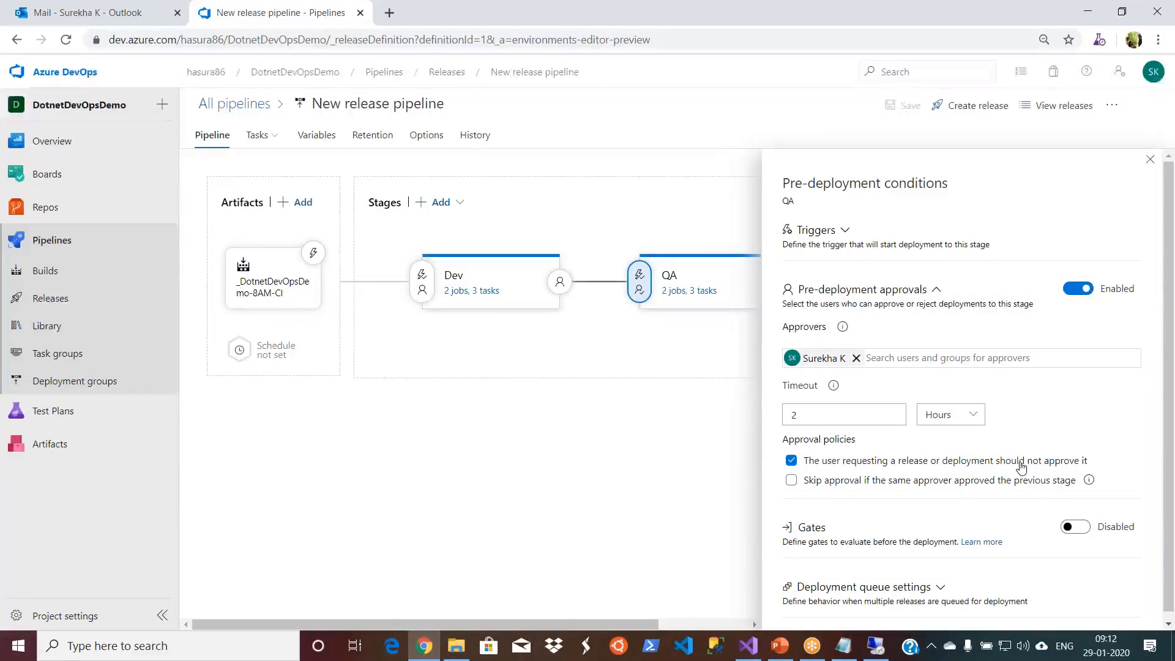
left_click(792, 462)
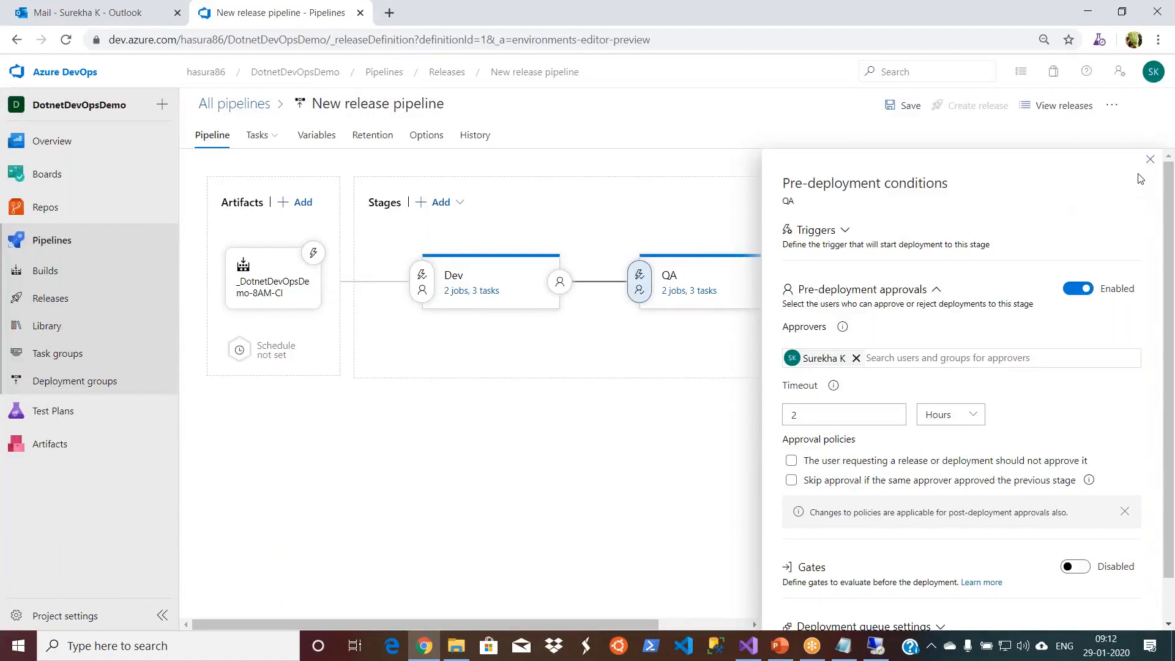
left_click(1150, 159)
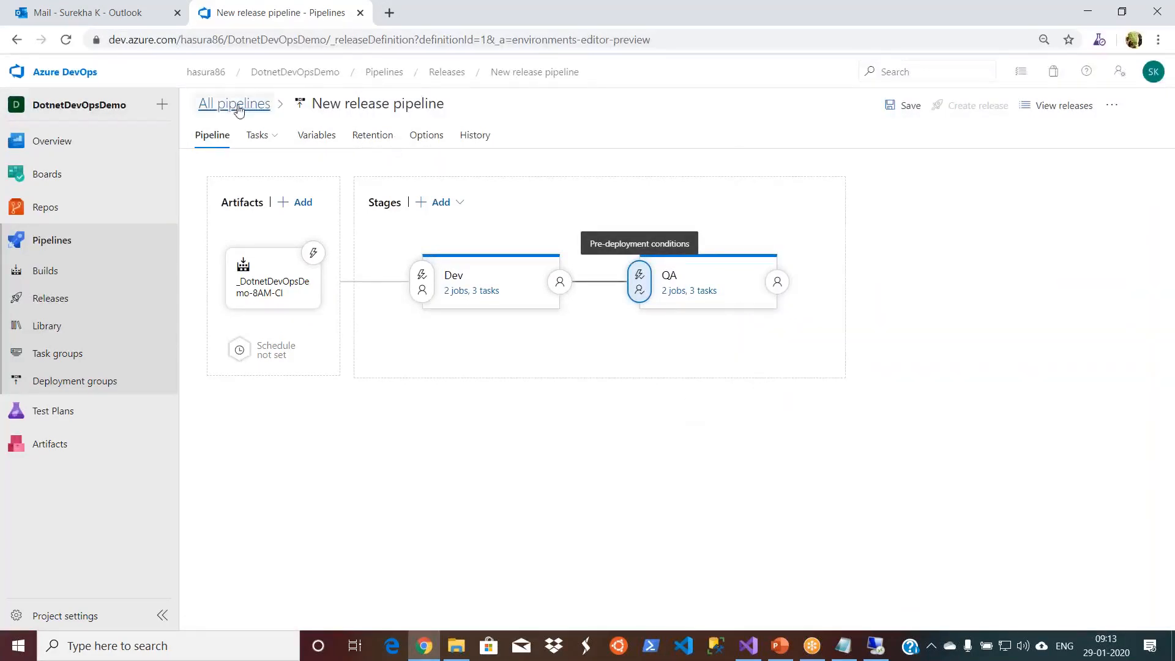
- Check the QA pre-deployment conditions and the retention settings, then return to the releases list, discarding the unsaved changes
left_click(210, 137)
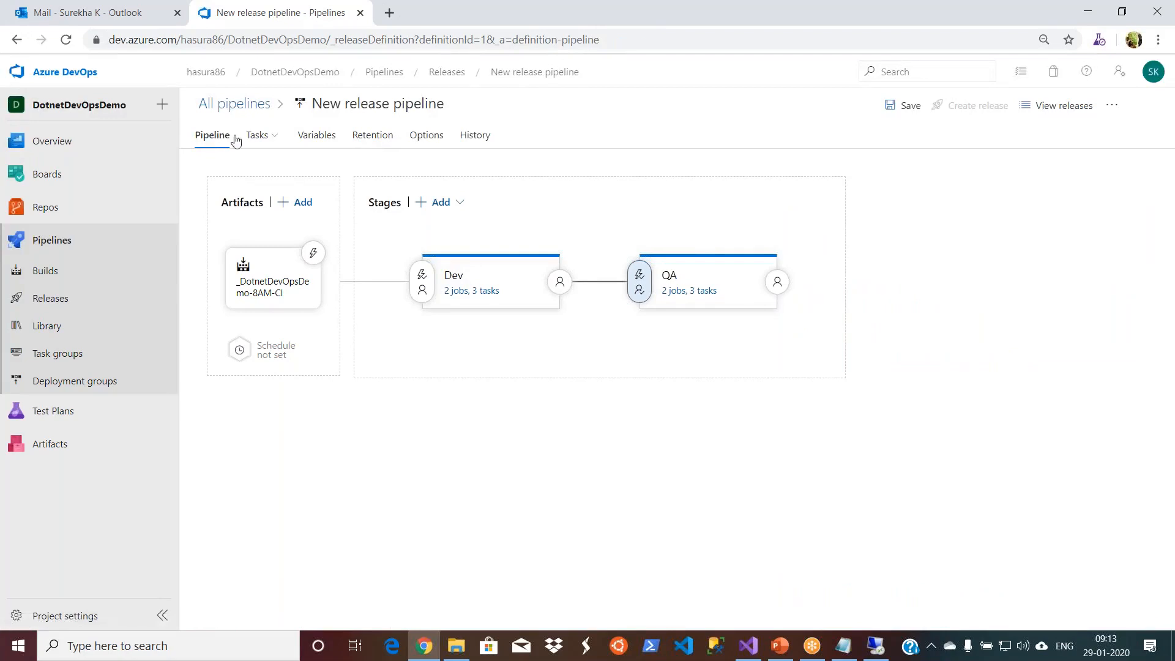
left_click(454, 74)
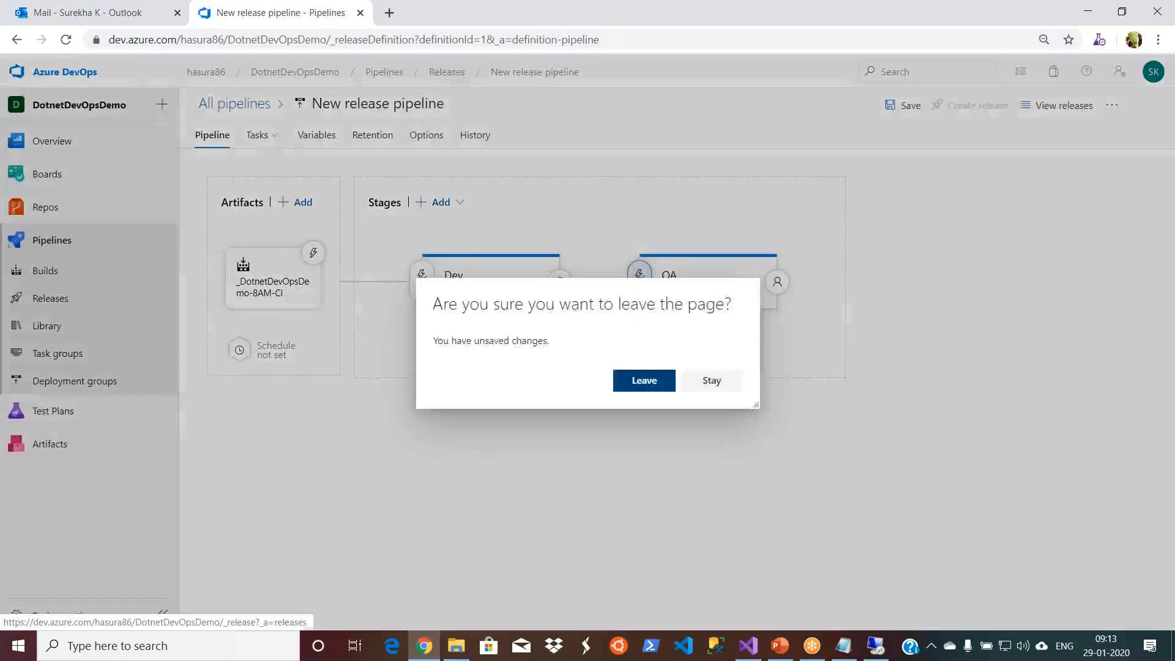
left_click(707, 382)
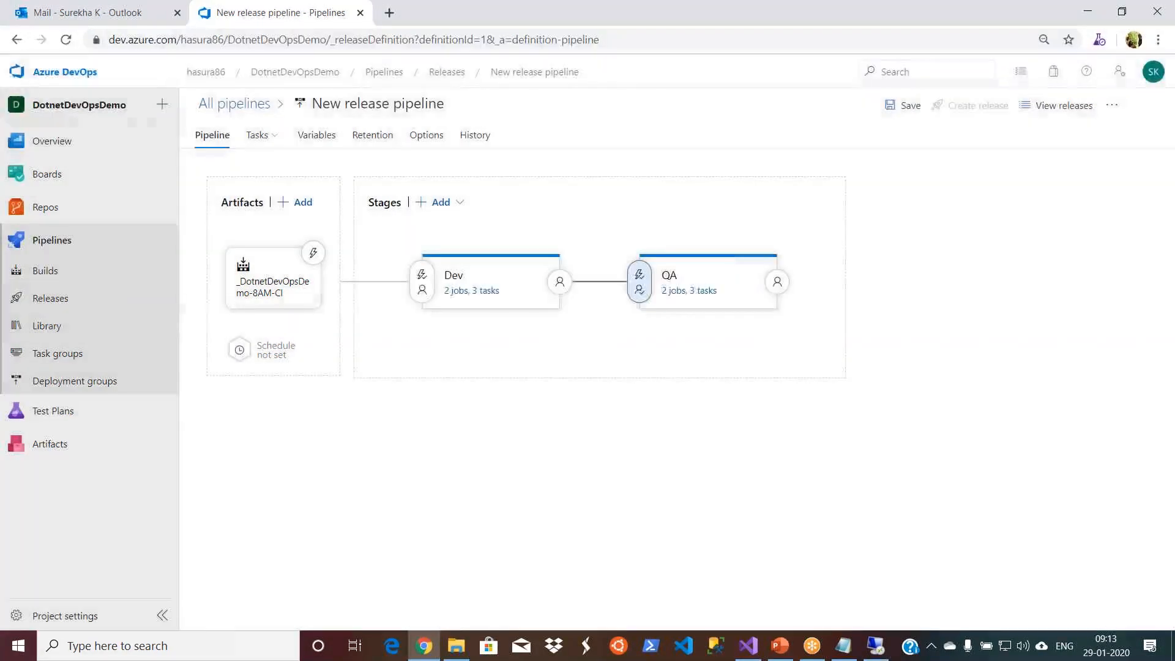
left_click(639, 279)
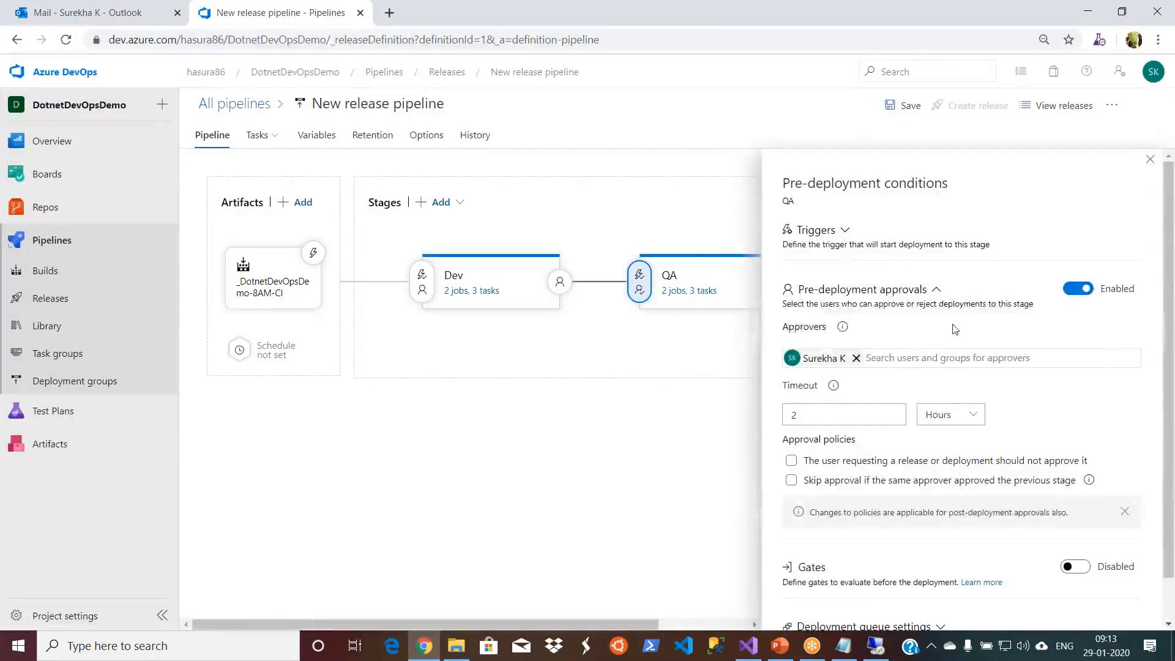
left_click(1150, 159)
left_click(383, 137)
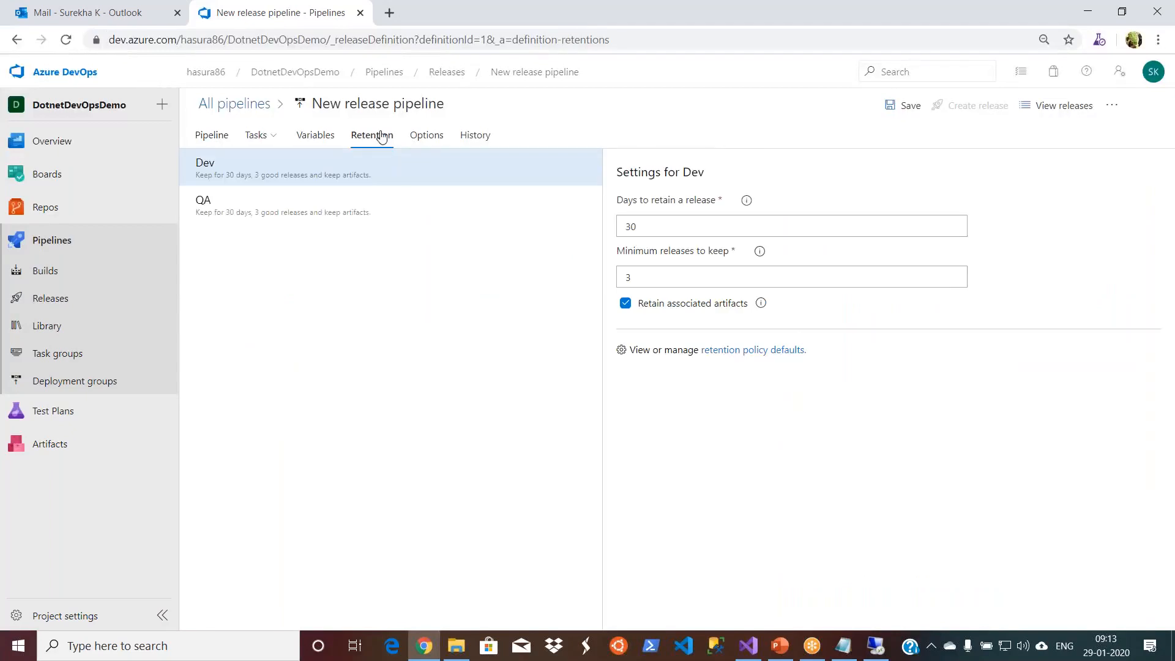
left_click(198, 139)
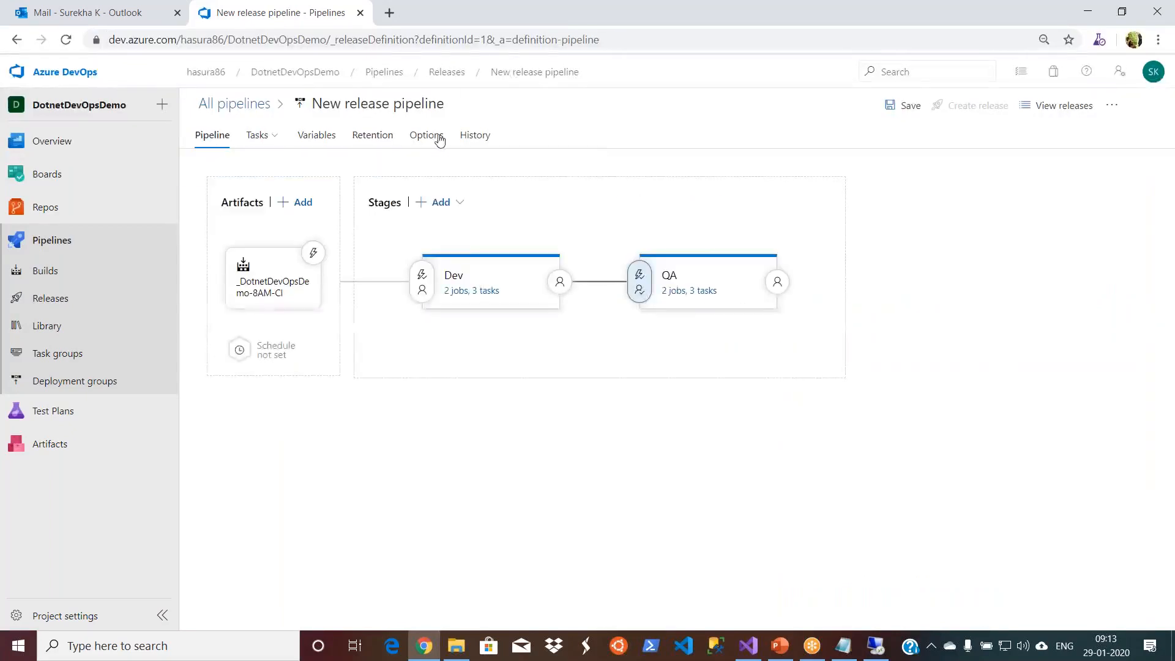
left_click(451, 71)
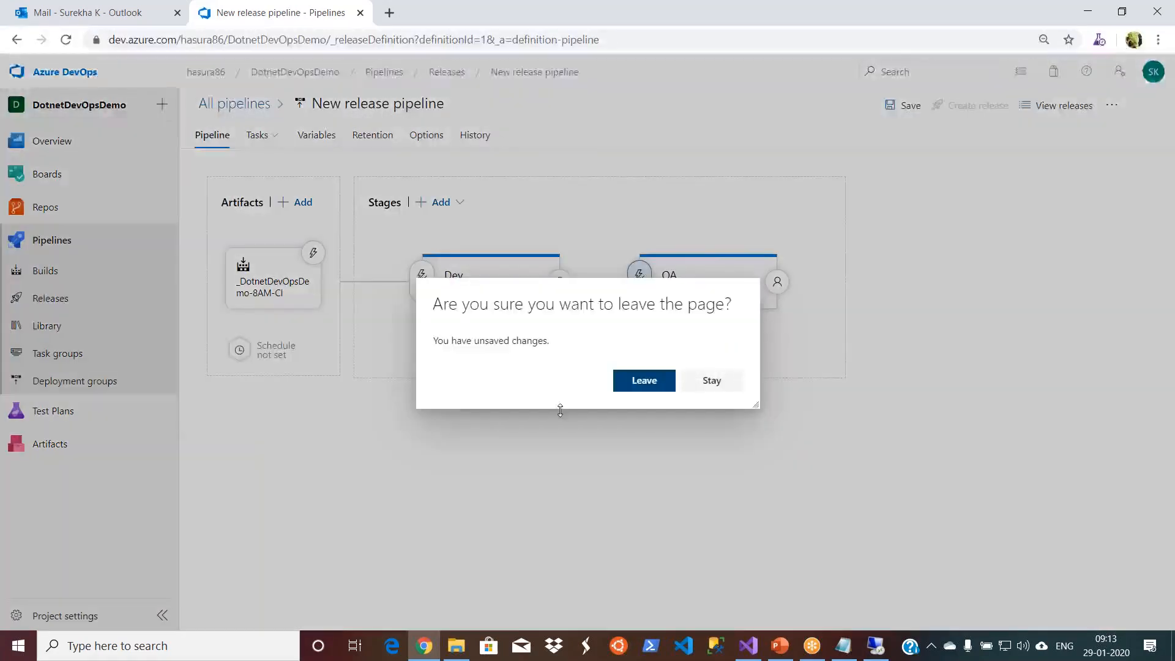
left_click(659, 389)
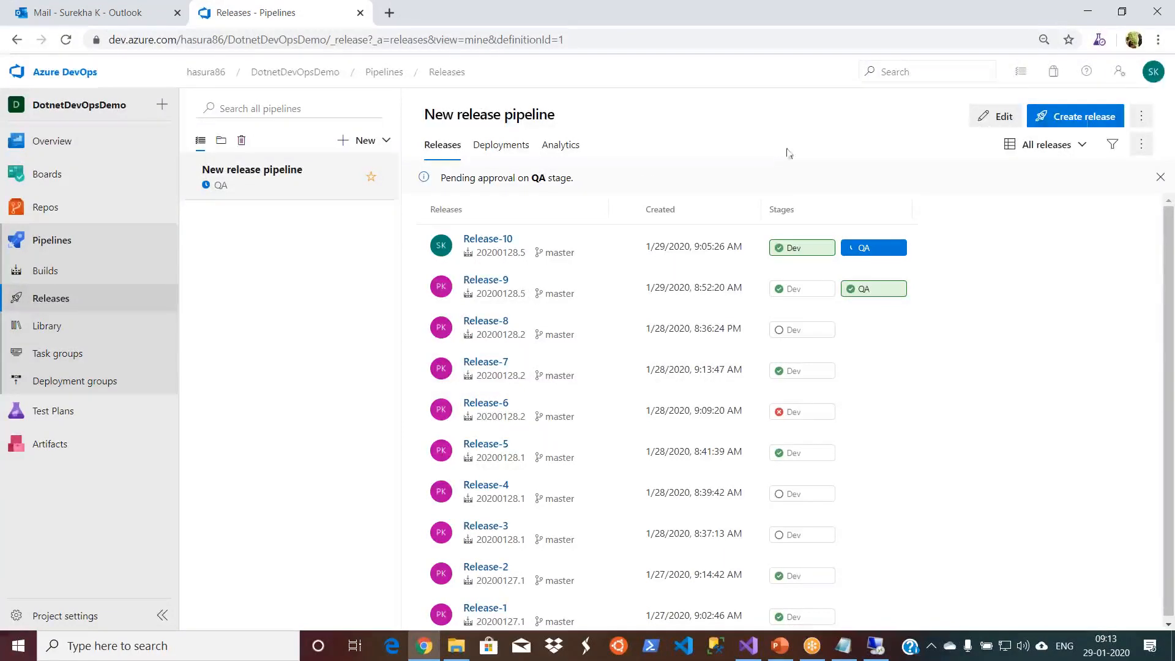
- Reopen the pipeline for editing, clear QA's policy against the requesting user approving a release or deployment, and save the pipeline
left_click(1005, 112)
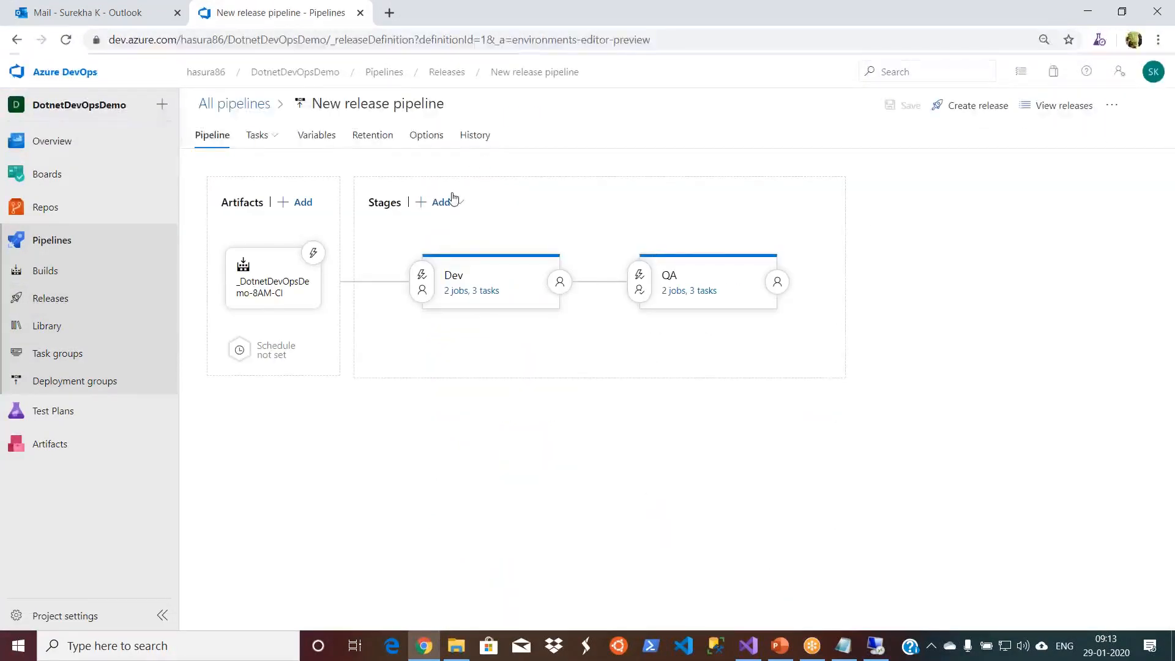
left_click(637, 283)
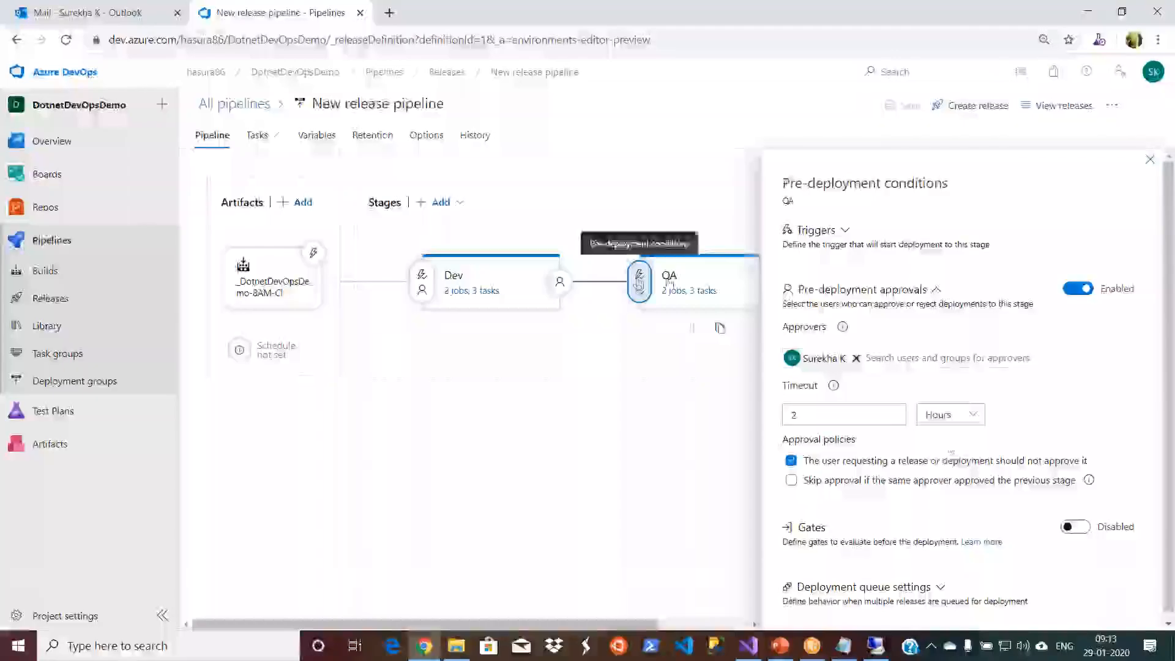
left_click(792, 460)
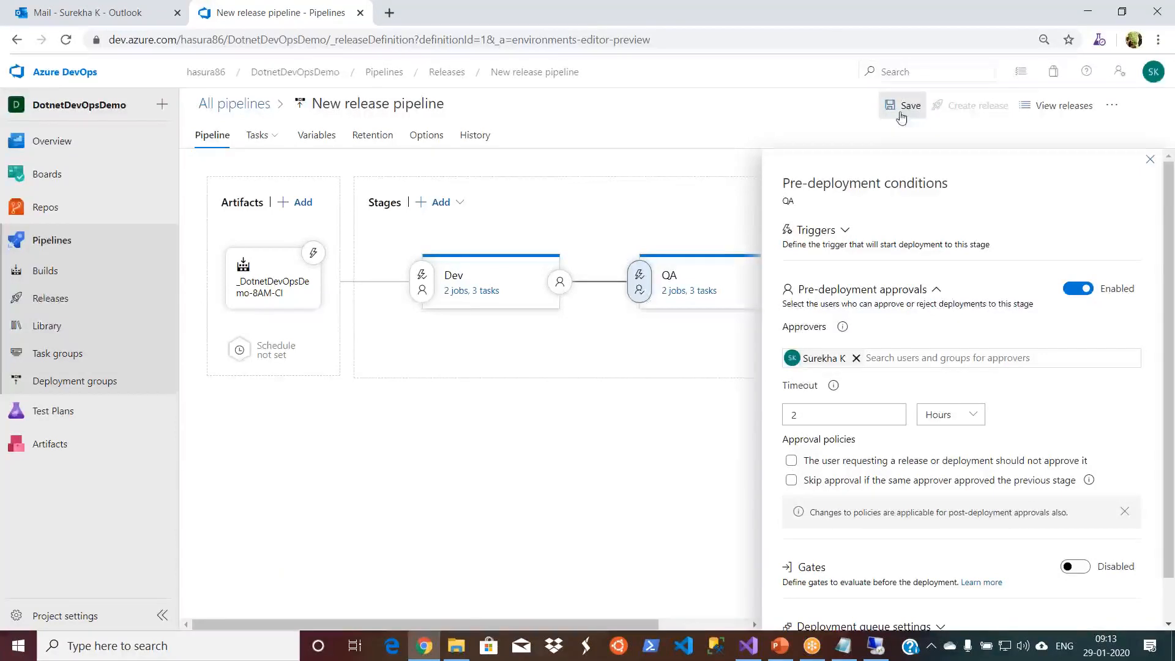
left_click(902, 117)
left_click(648, 399)
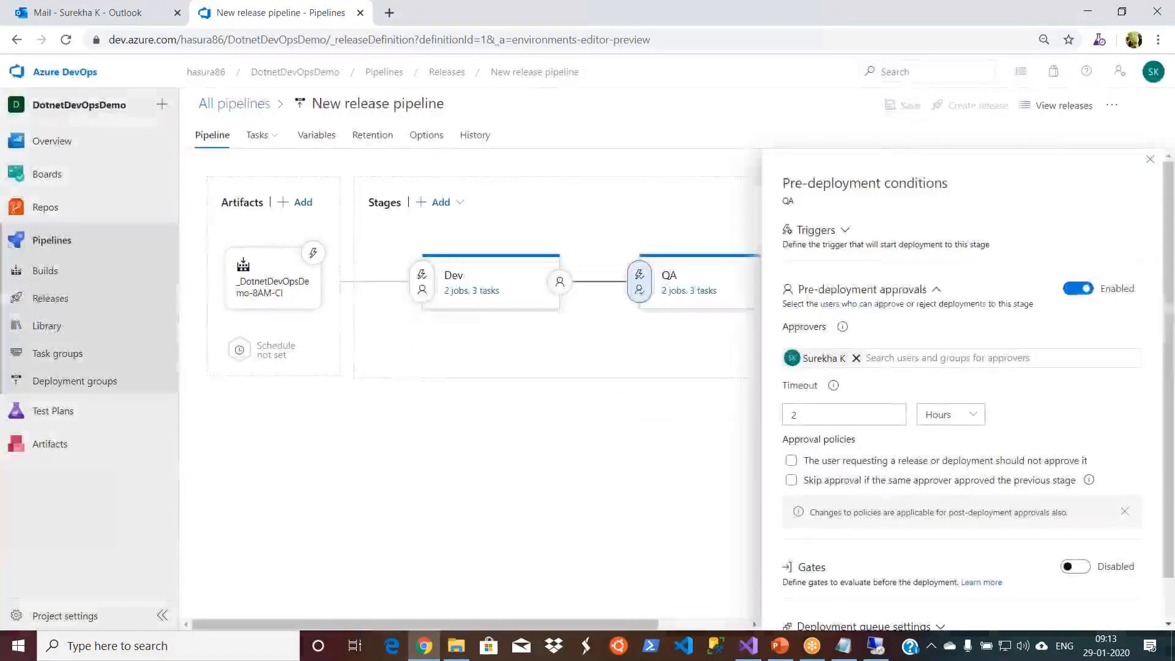
left_click(1150, 159)
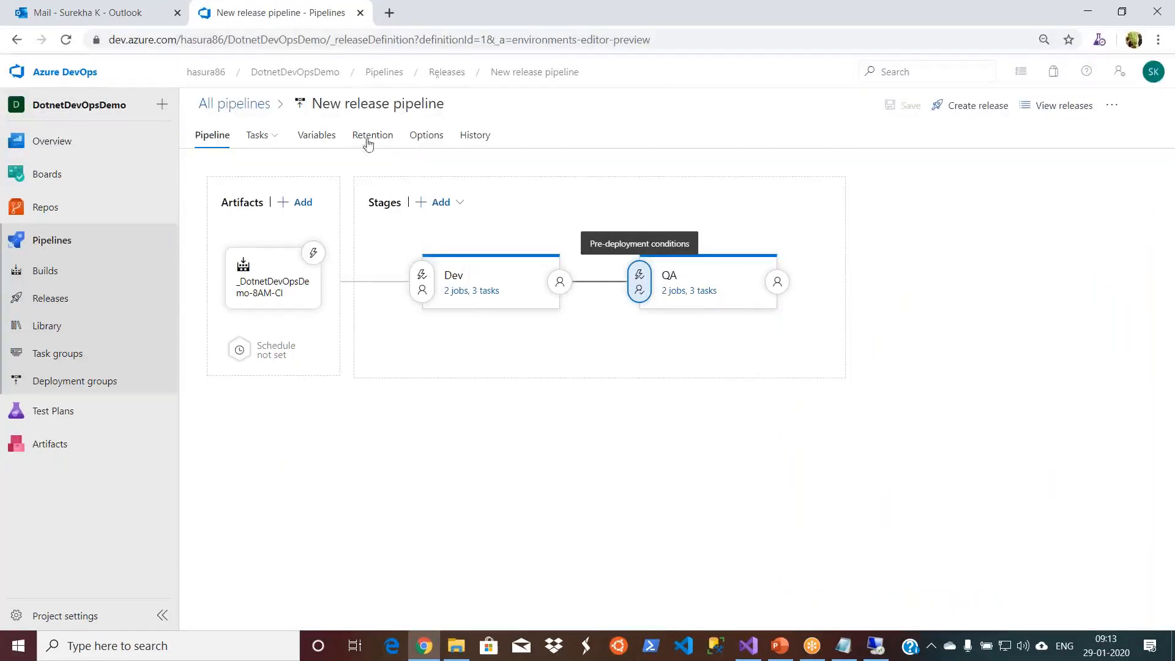
- Open Release-10 from the releases list to check its QA approval, and reopen it through the approval email's link in Outlook
left_click(447, 72)
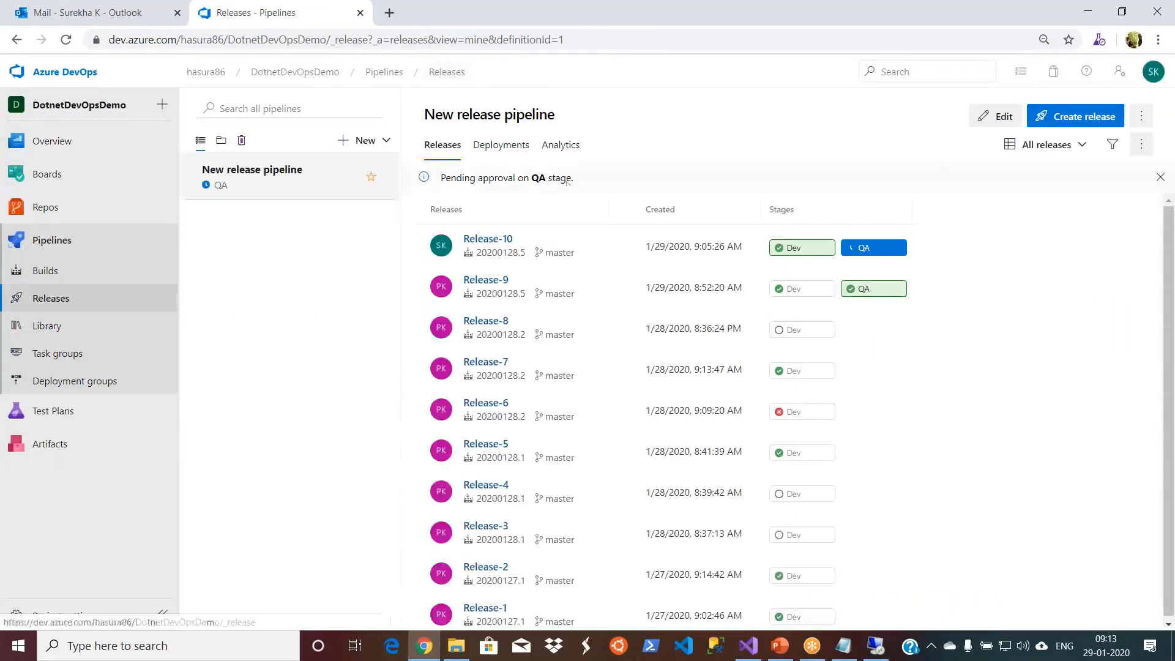
left_click(487, 244)
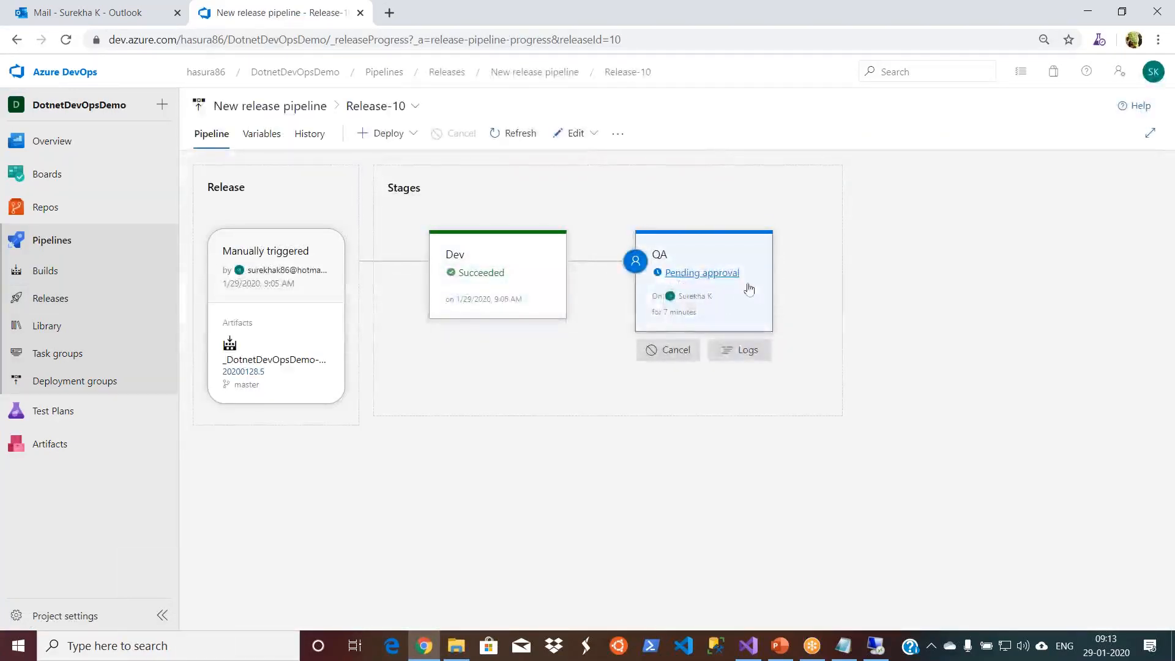
left_click(115, 12)
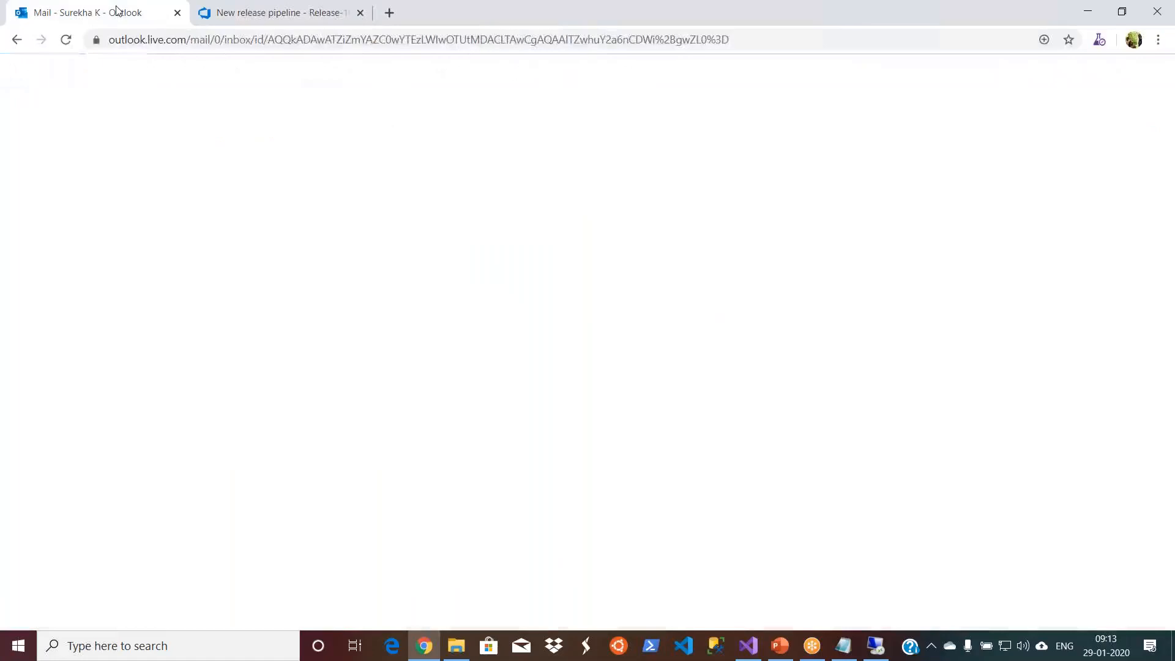
left_click(567, 465)
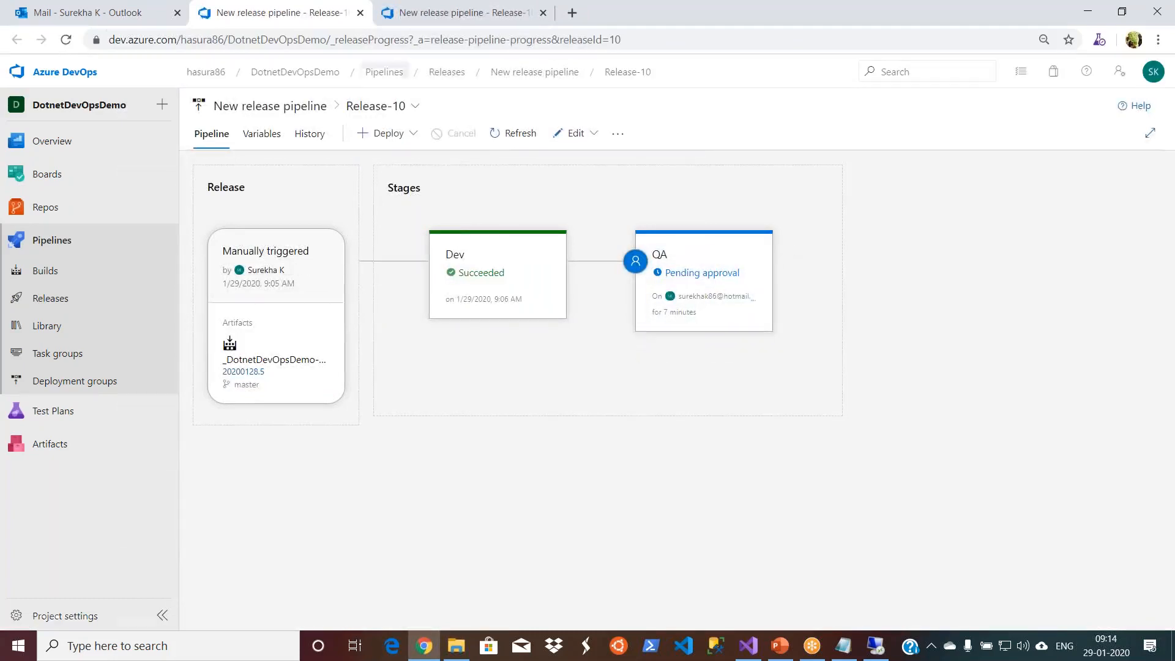
- Cancel the pending QA deployment of Release-10 without entering a comment
left_click(387, 19)
mouse_move(661, 318)
left_click(671, 353)
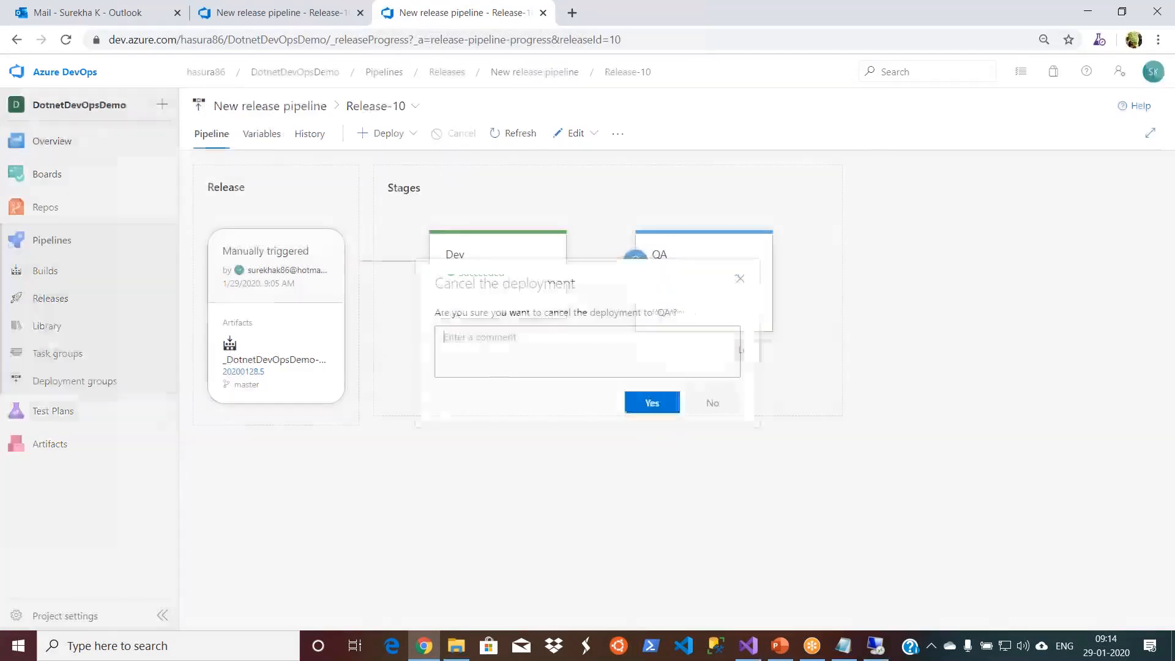
left_click(651, 404)
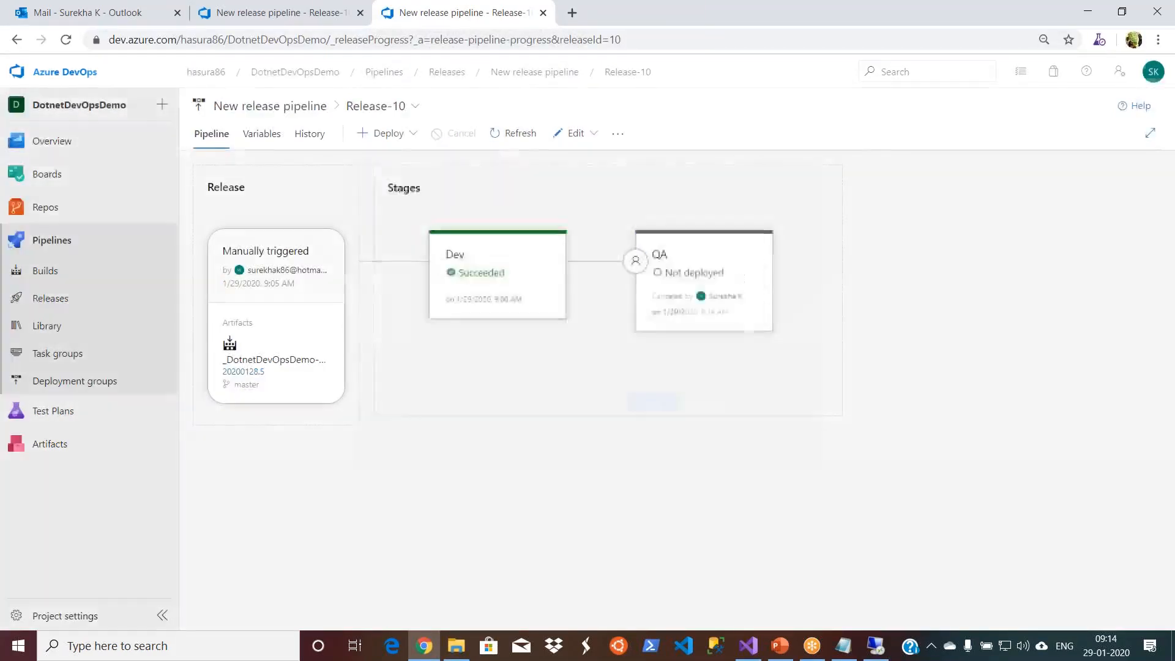
- Start signing in to Azure DevOps with a different account and submit that account's e-mail address
left_click(1156, 76)
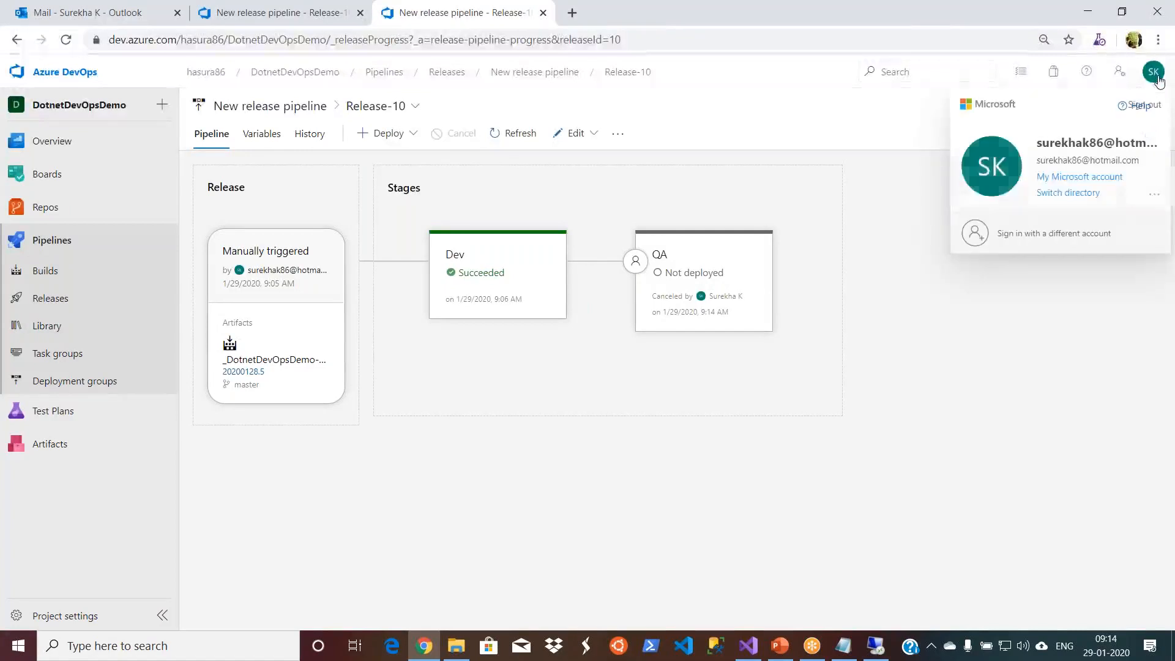
left_click(1041, 247)
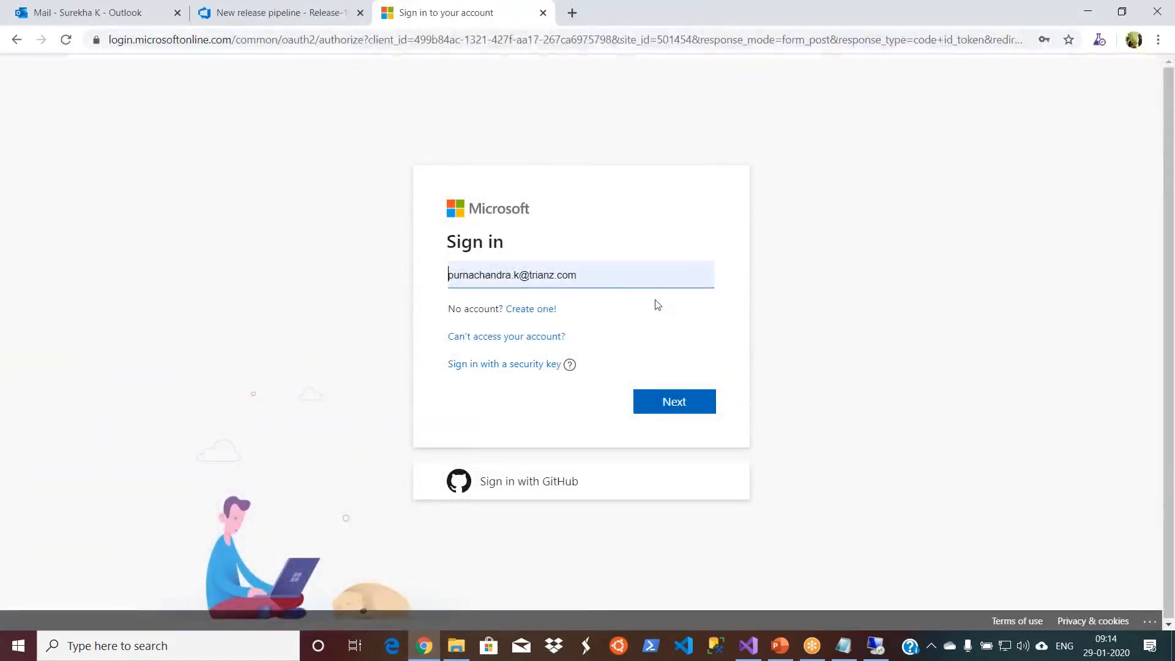
left_click(637, 282)
key("BackSpace")
key("BackSpace")
key("BackSpace")
key("BackSpace")
key("BackSpace")
key("BackSpace")
key("BackSpace")
key("BackSpace")
key("BackSpace")
key("BackSpace")
key("BackSpace")
key("BackSpace")
key("BackSpace")
key("BackSpace")
key("BackSpace")
key("BackSpace")
key("BackSpace")
key("BackSpace")
key("BackSpace")
key("BackSpace")
key("BackSpace")
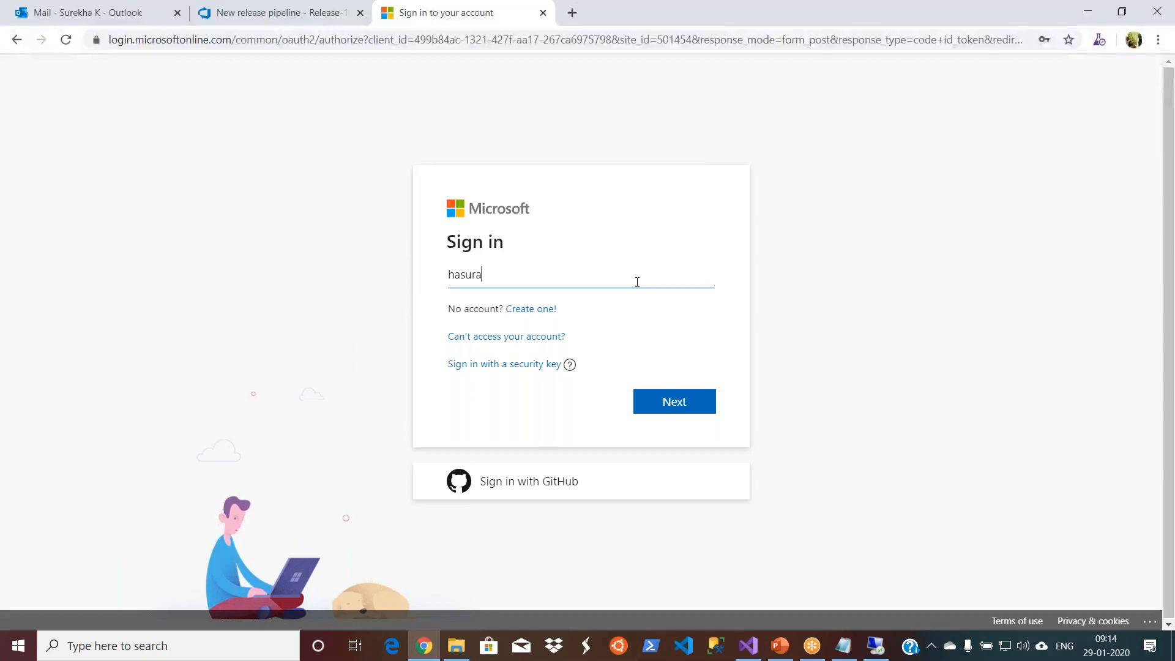
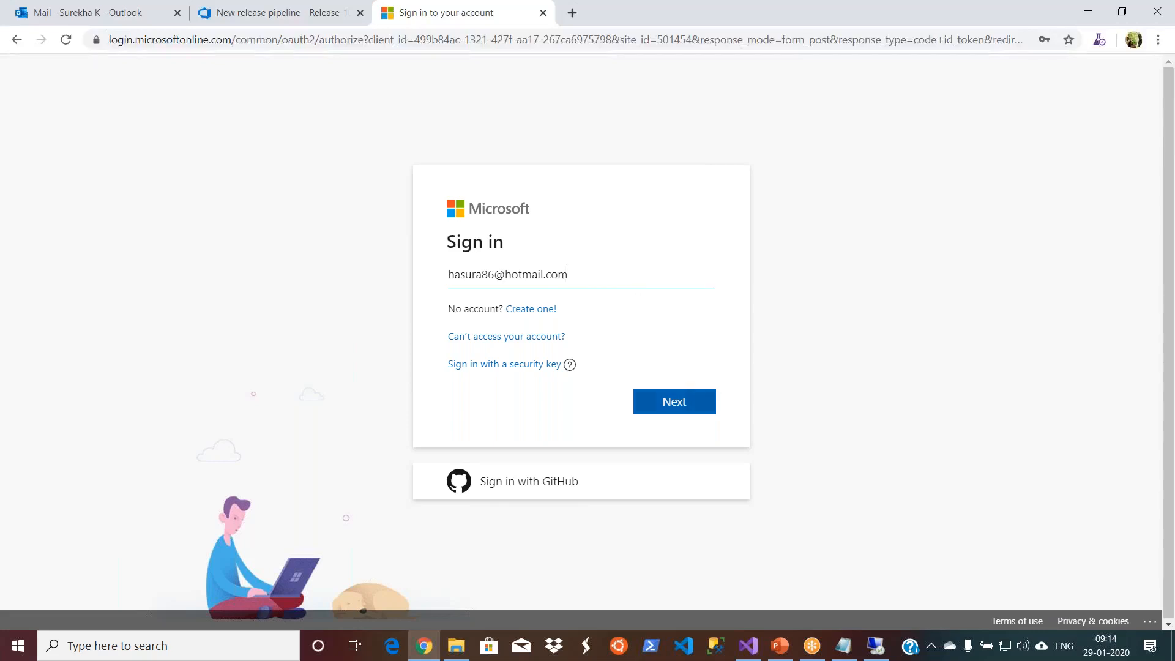
key("Return")
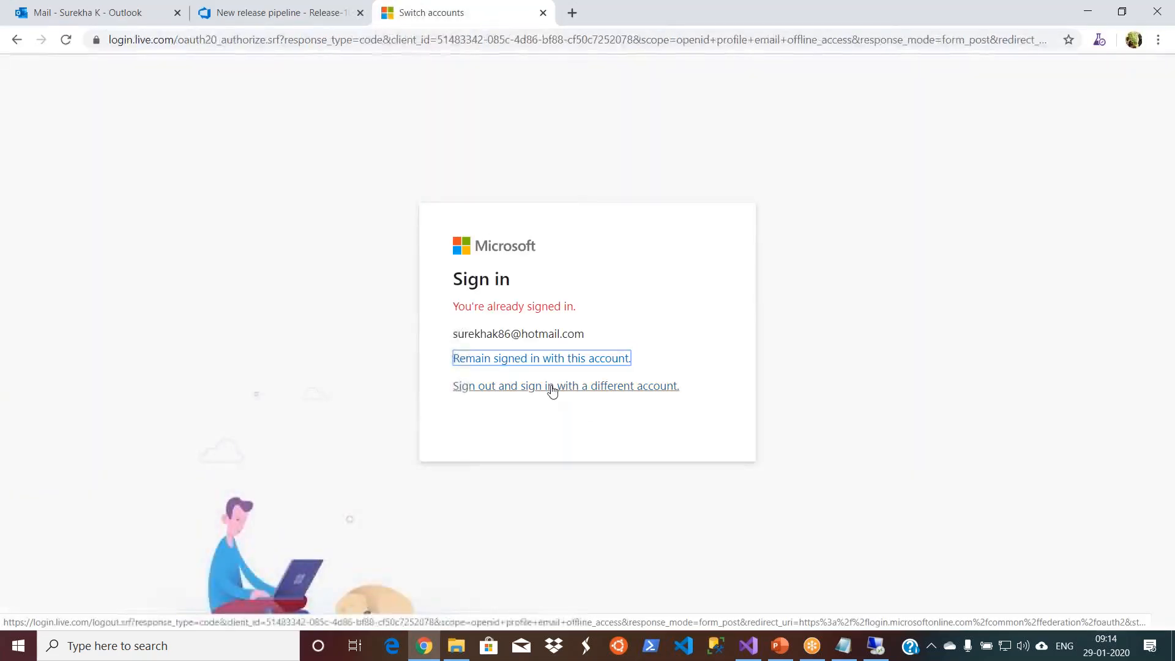
- Sign out of the current Microsoft account to use the different one, and clear its prefilled password
left_click(551, 388)
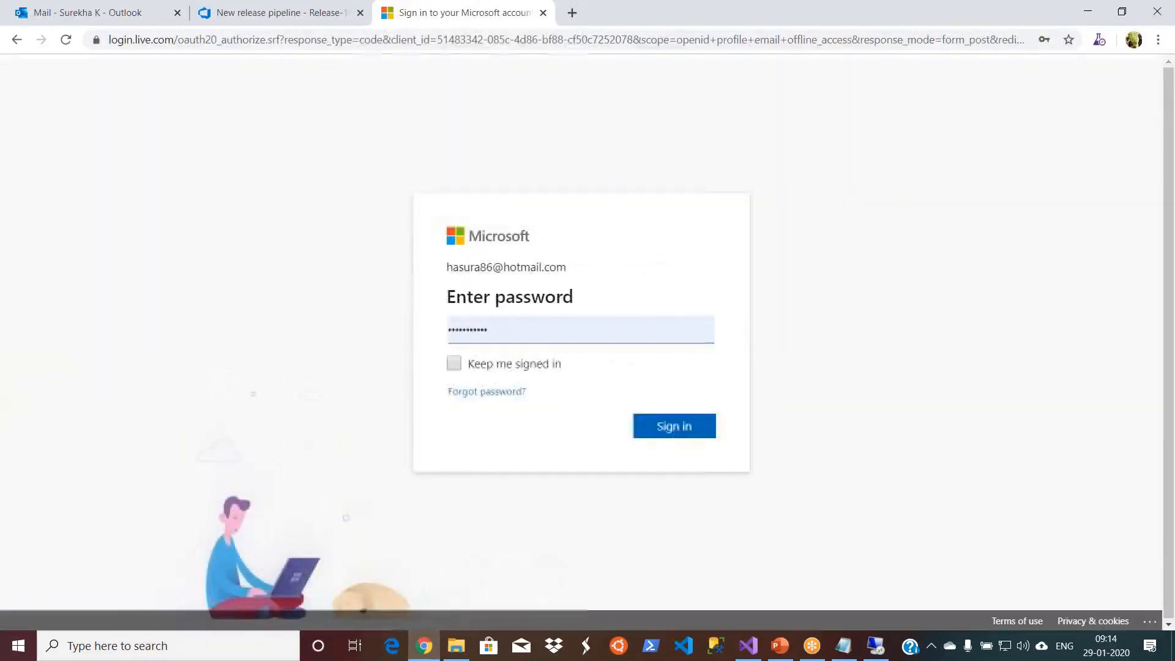
left_click(524, 326)
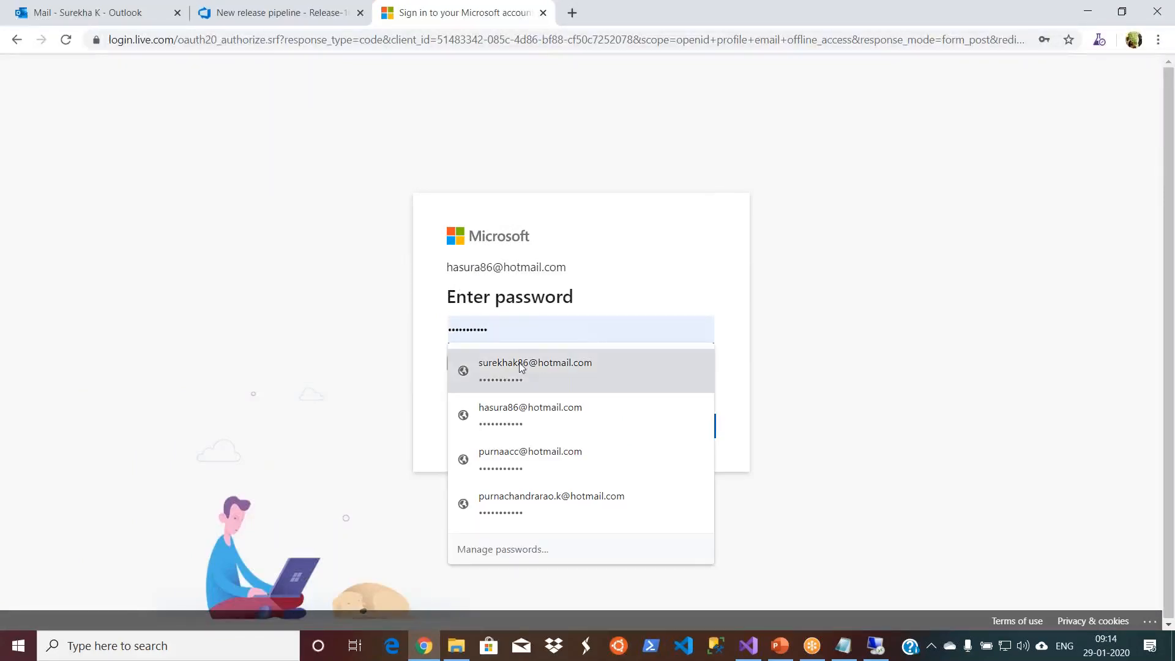
key("BackSpace")
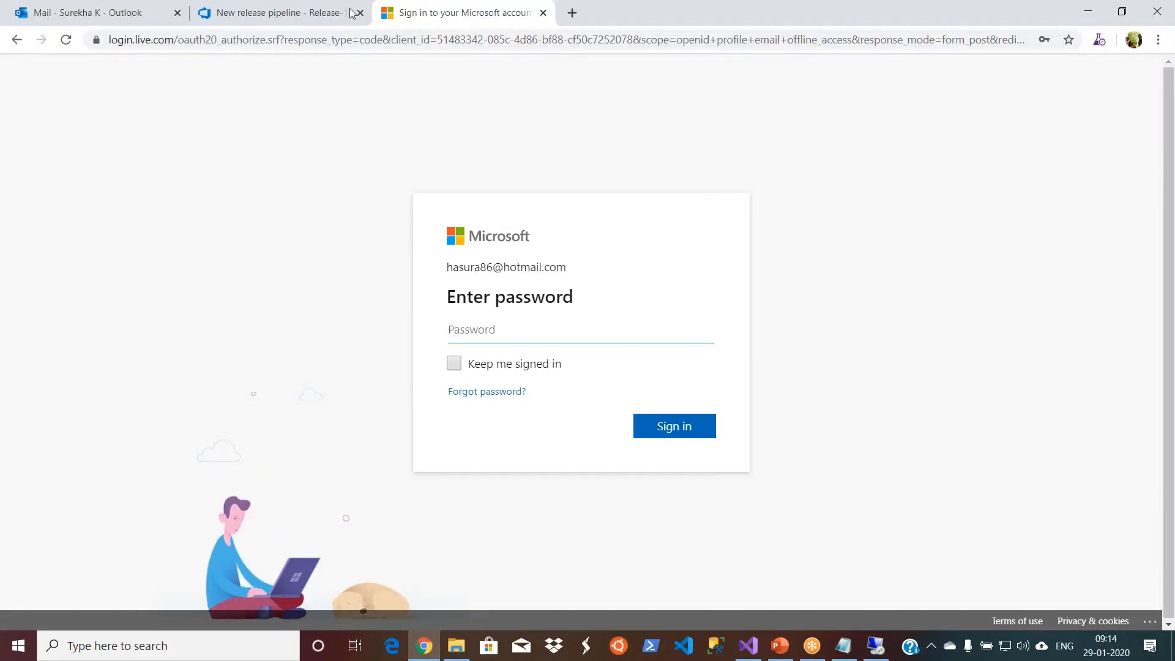
- Restore the browser window to a smaller size and close its Outlook and Release-10 tabs
double_click(857, 13)
left_click(416, 158)
left_click(233, 159)
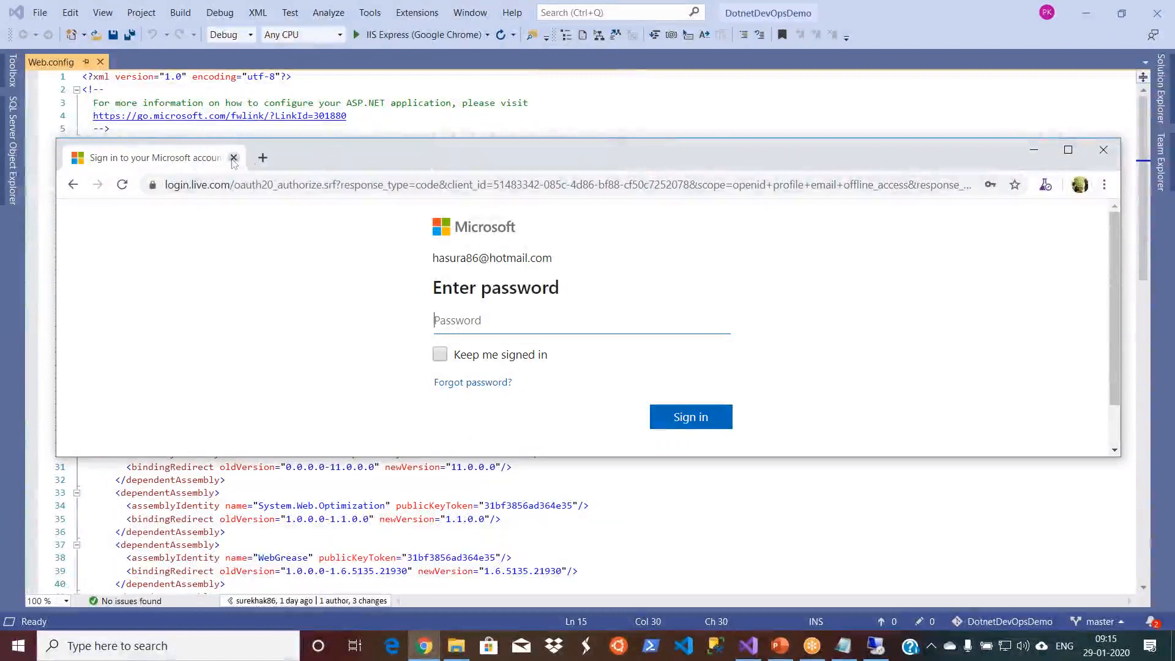
- Open hotmail.com in the maximized browser and sign in to Outlook with the prefilled account e-mail and the account password
left_click(551, 184)
type("out")
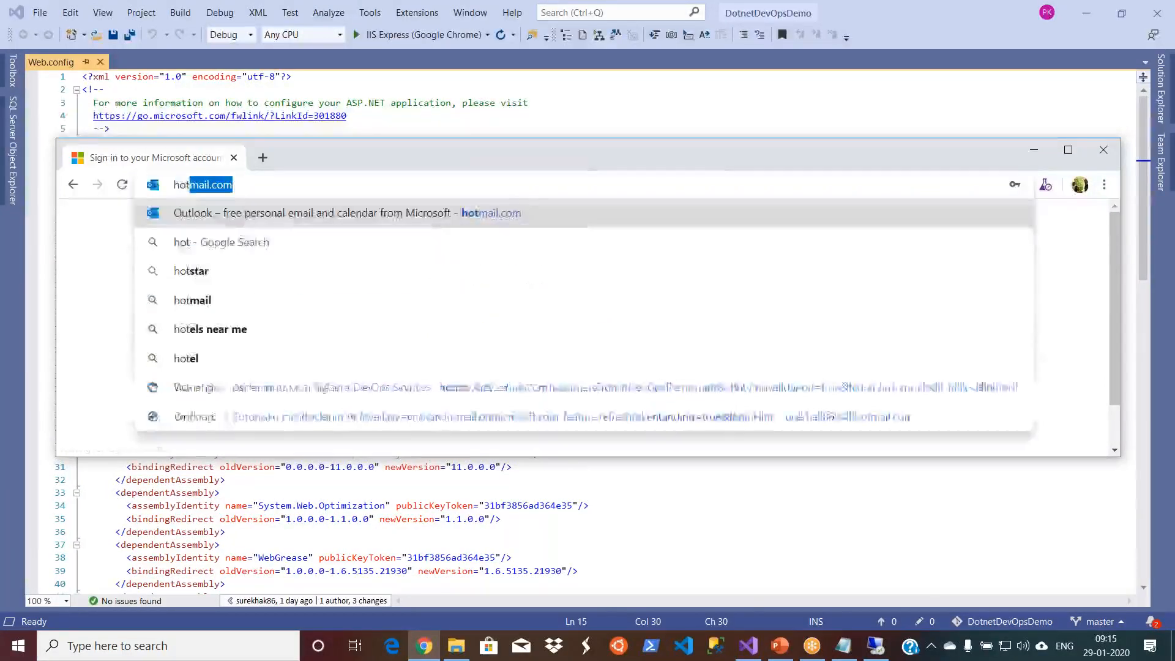
key("Return")
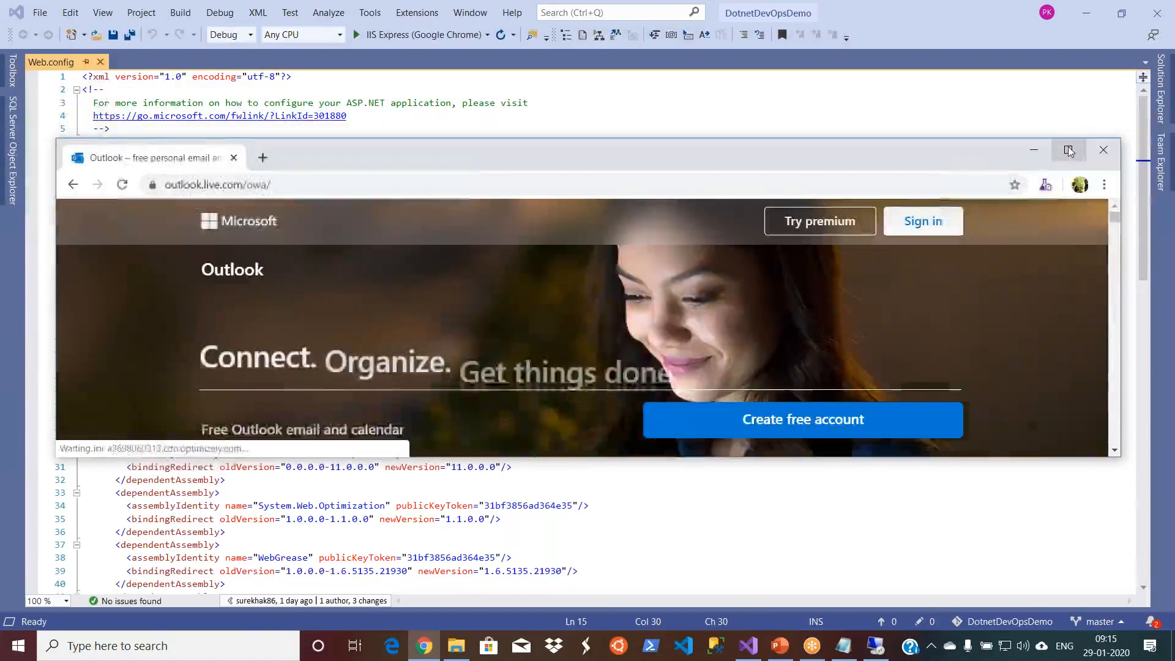
left_click(1068, 150)
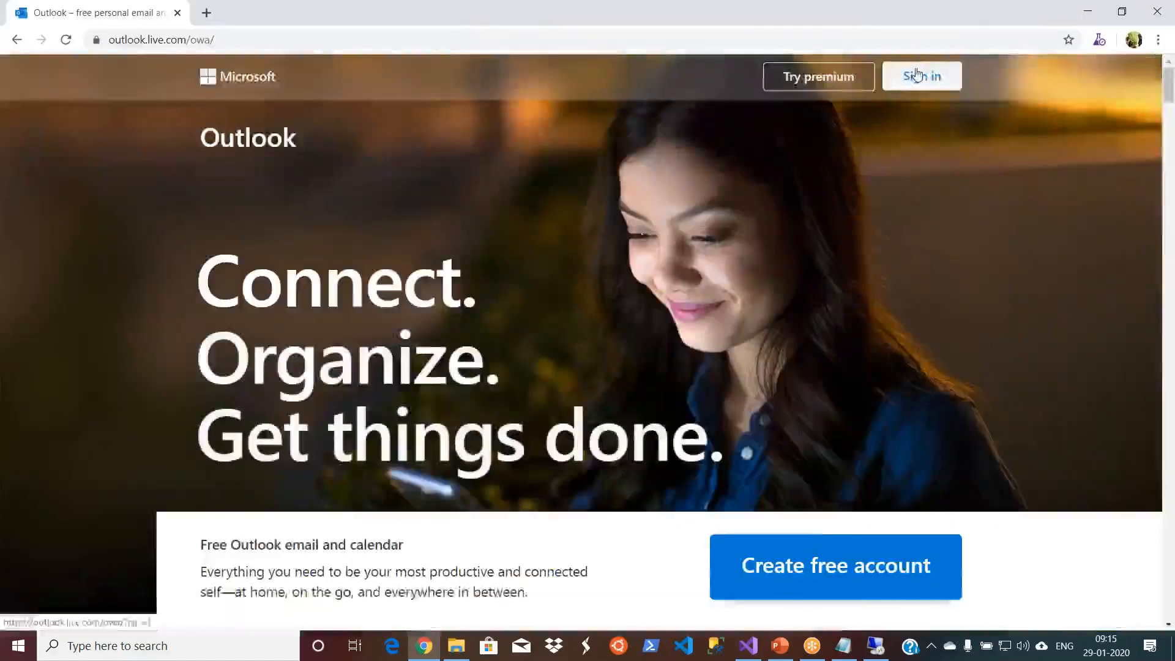
left_click(918, 74)
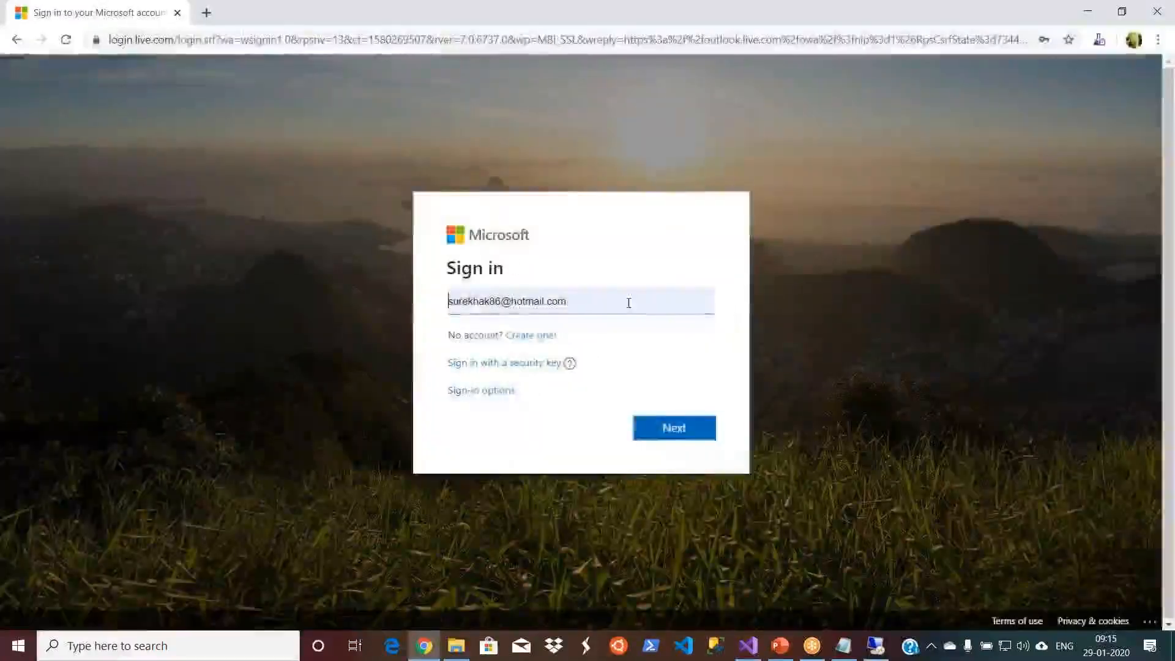
left_click(658, 433)
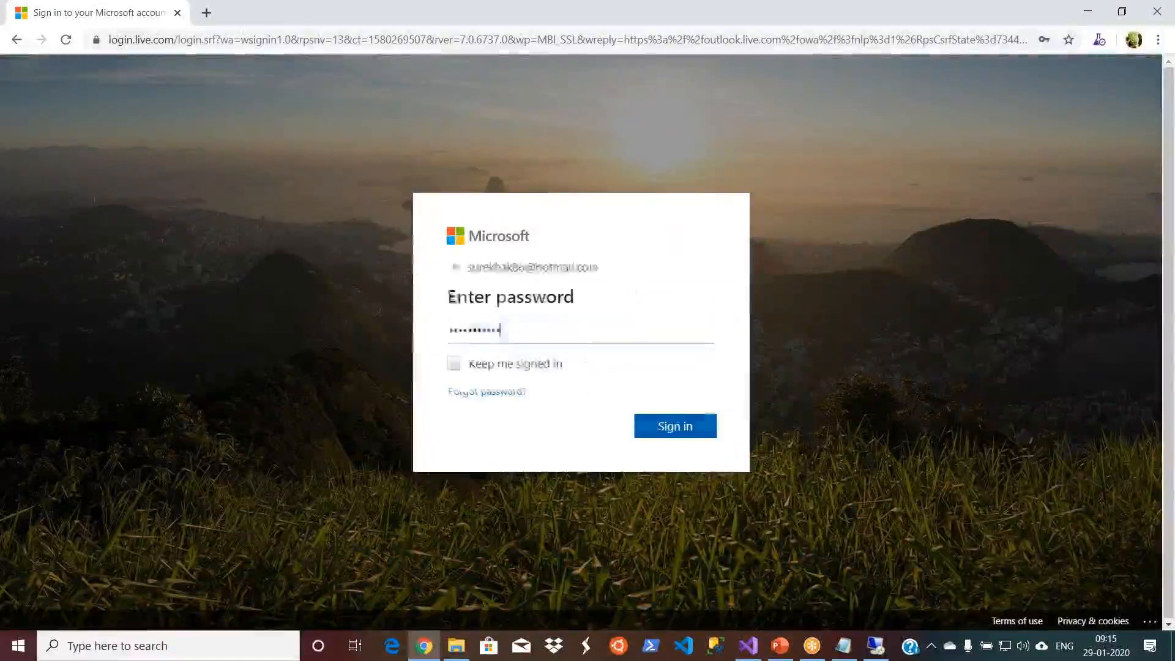
left_click(667, 428)
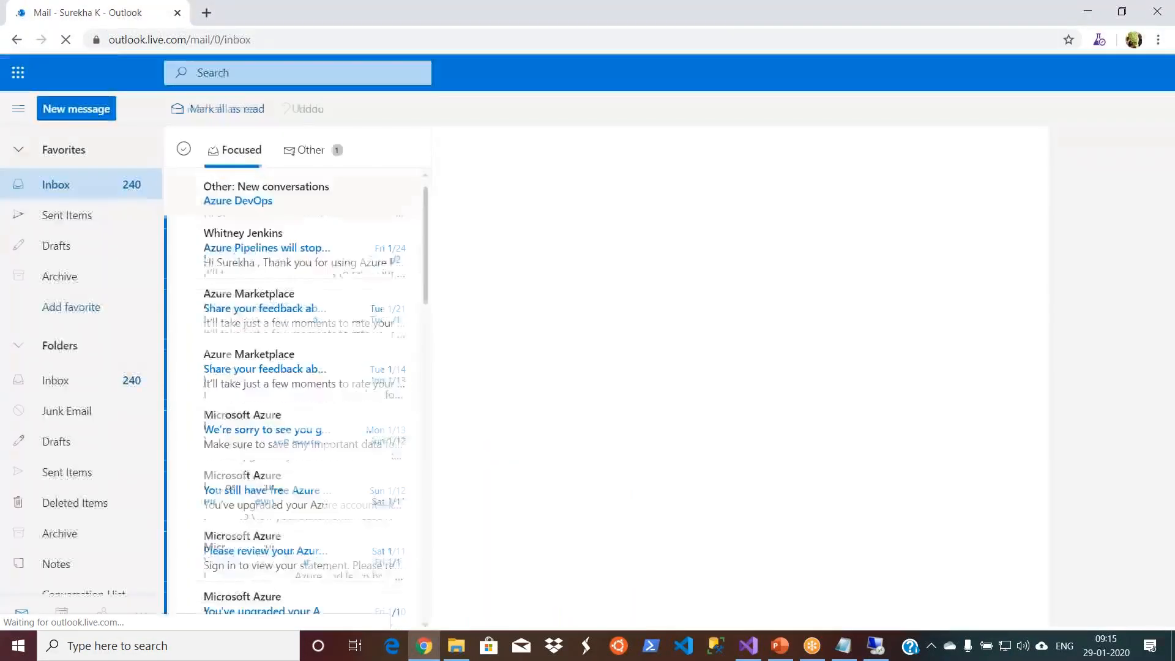
- Open the Azure DevOps site in a new tab and sign in with the Microsoft account
left_click(206, 13)
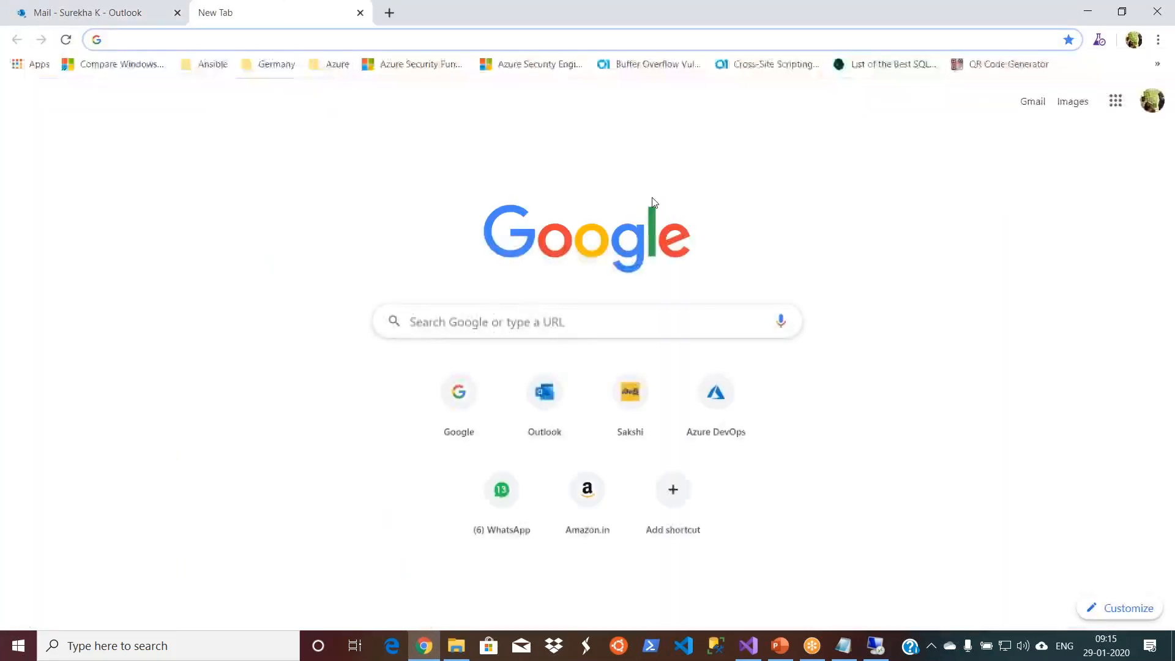
type("devops/?nav=min")
key("Return")
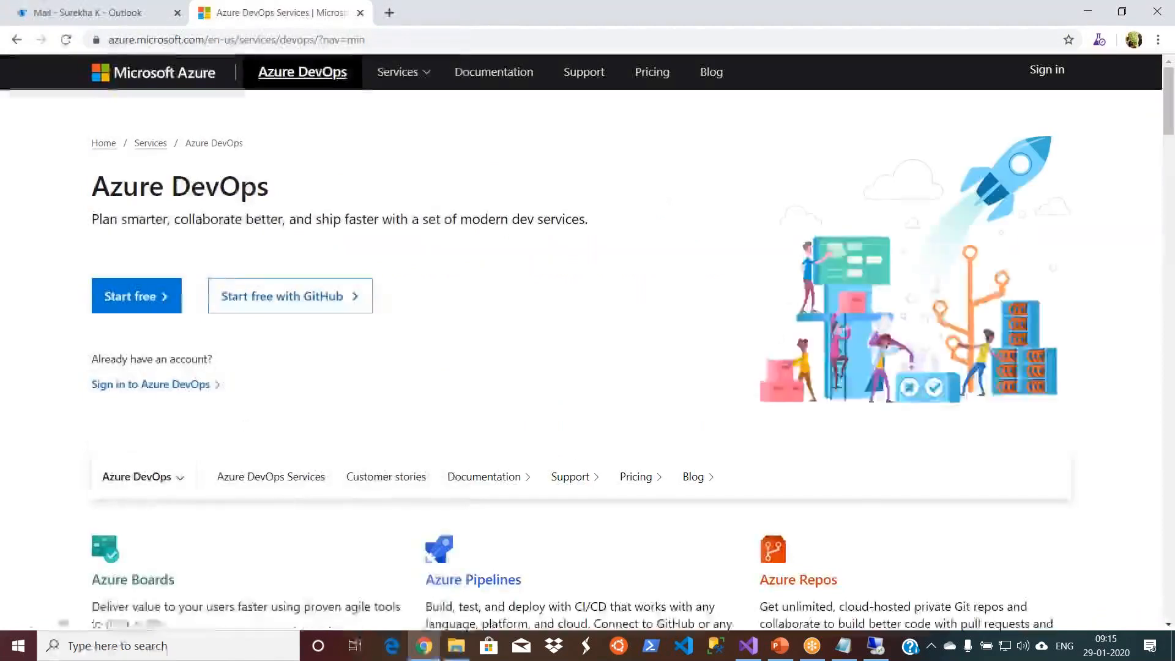
left_click(150, 384)
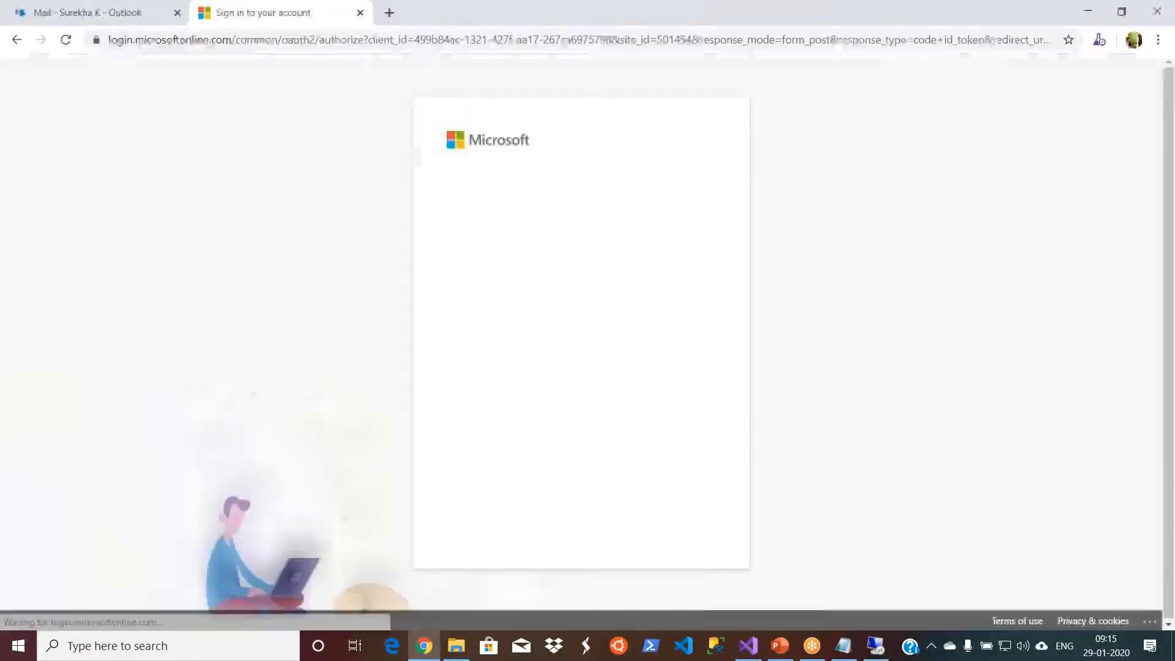
left_click(550, 224)
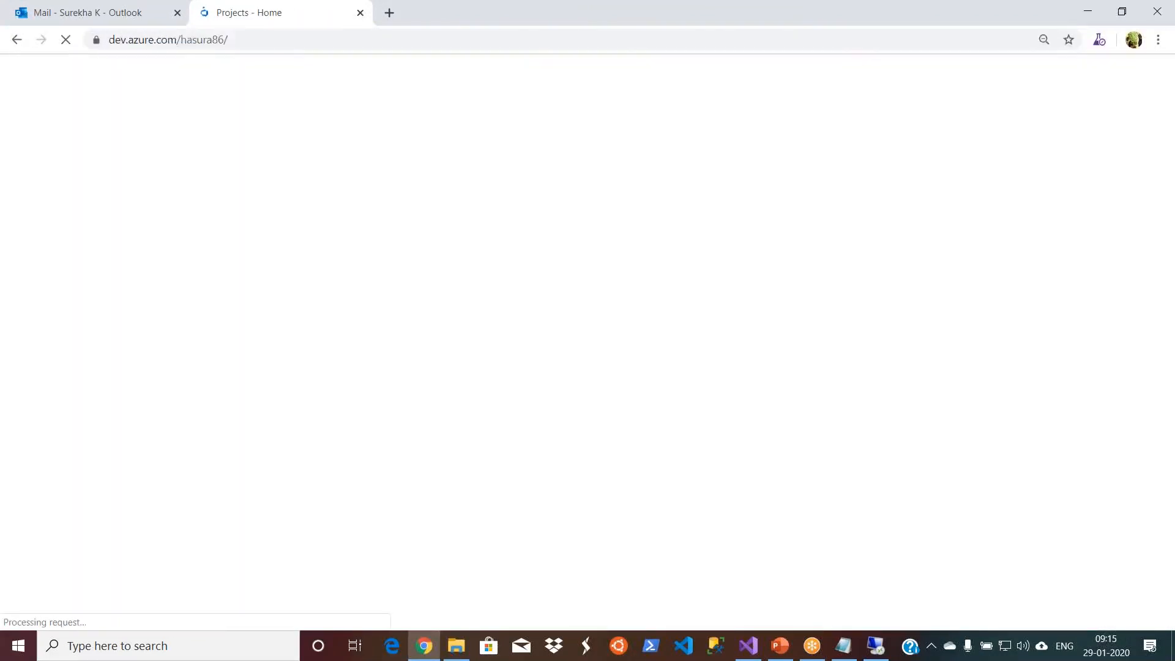
- Open the DotnetDevOpsDemo project's release pipeline for editing and check the QA stage's pre-deployment approval settings
left_click(328, 207)
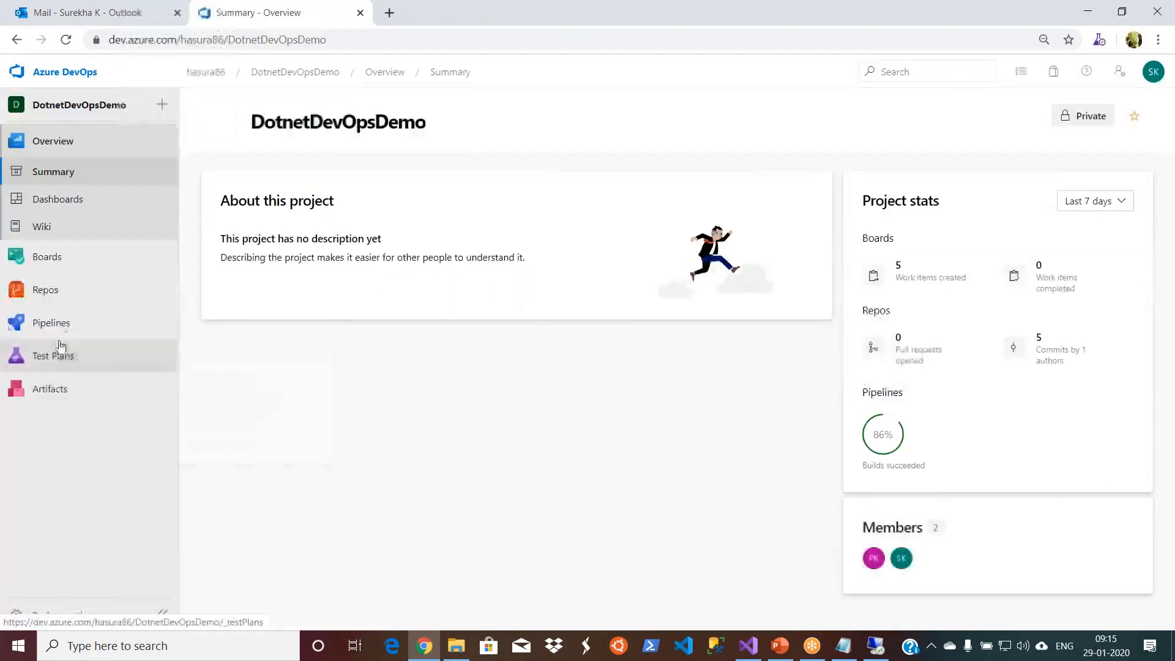
mouse_move(71, 331)
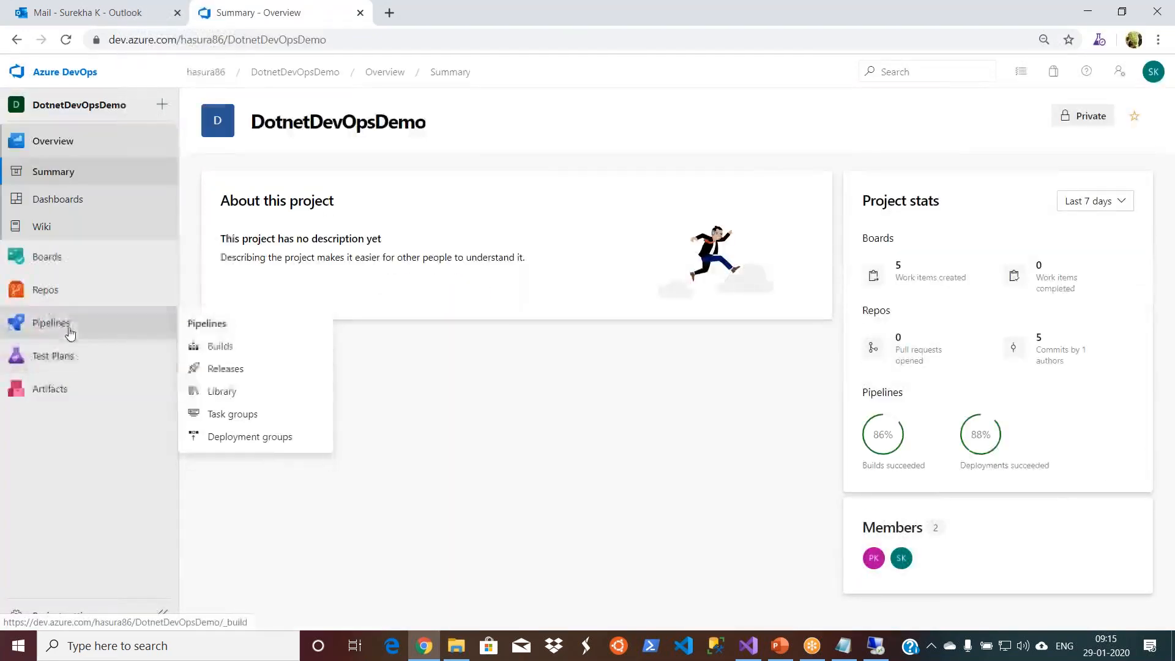
left_click(230, 371)
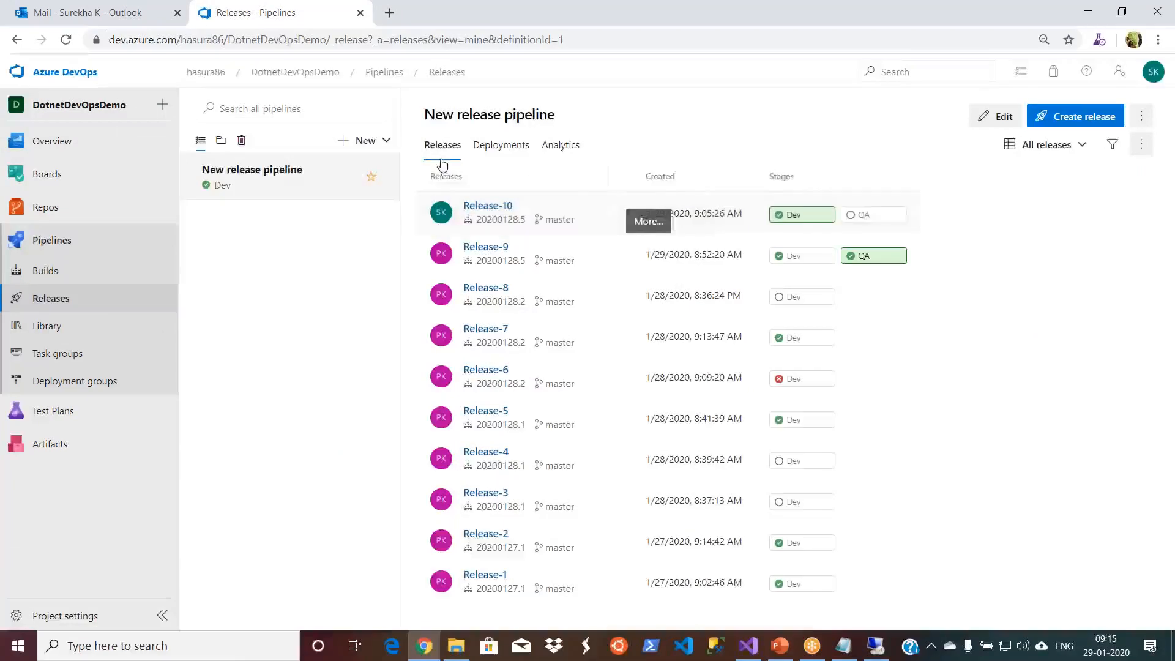
left_click(1004, 117)
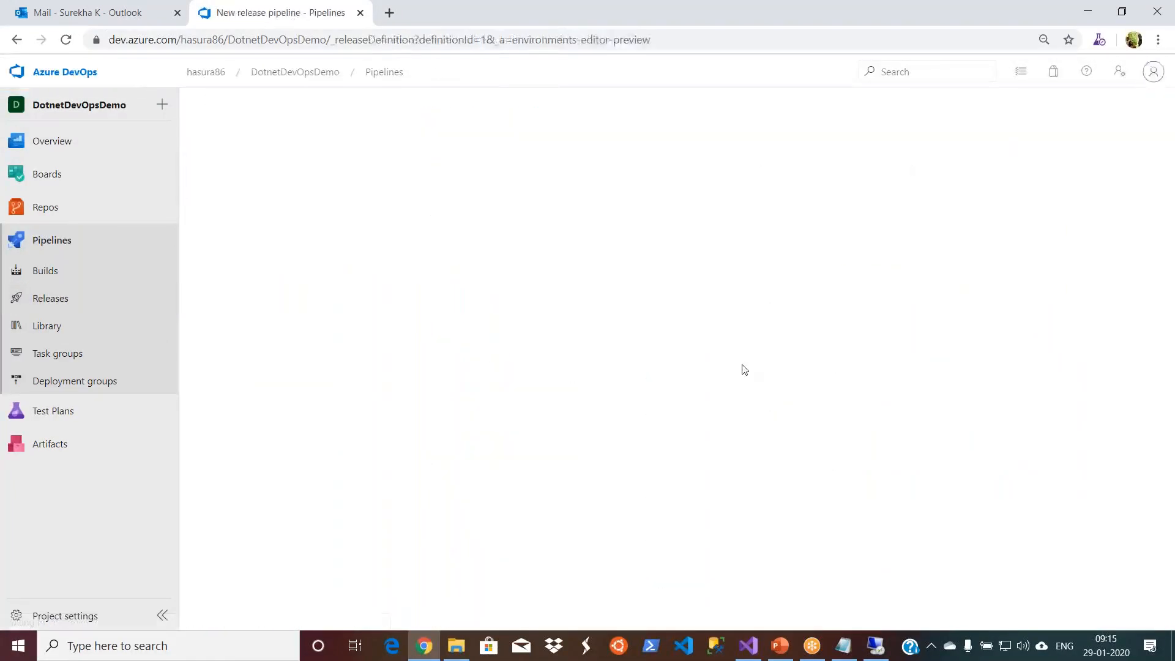
left_click(639, 280)
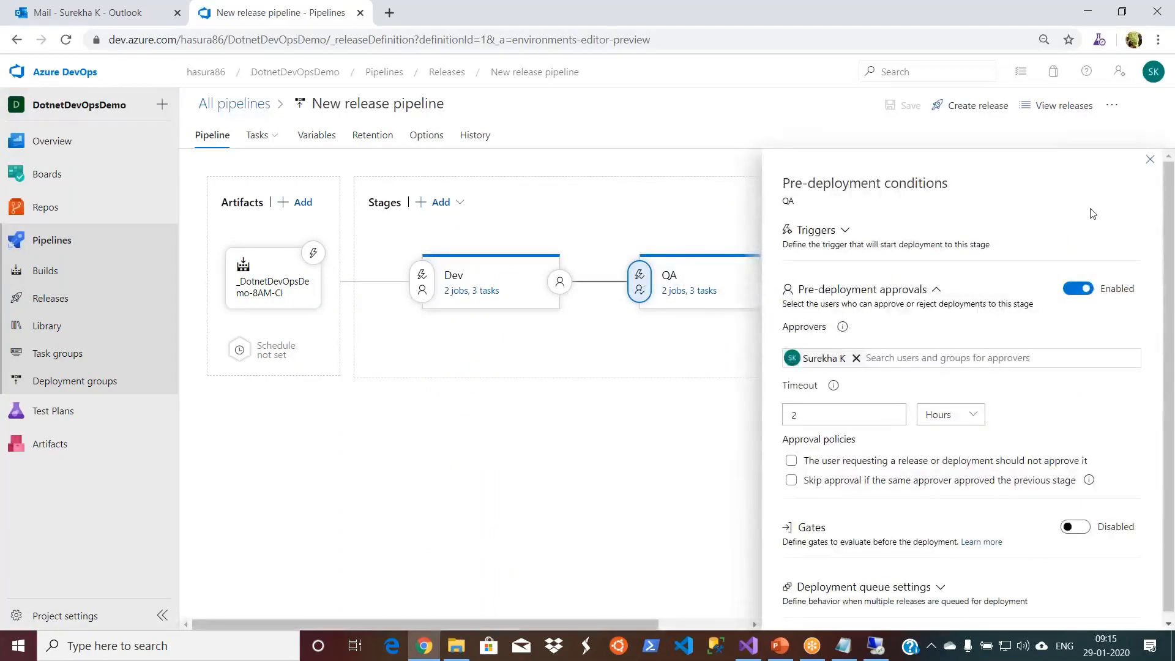
left_click(1150, 160)
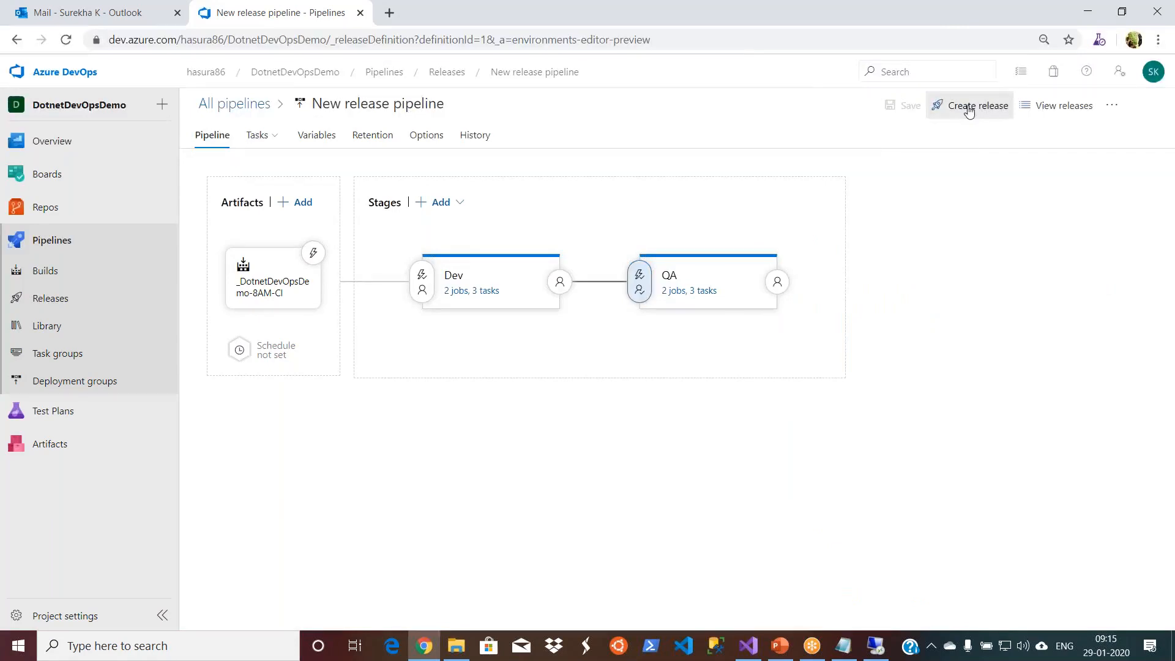
- Create a new release from the release pipeline and open its progress page
left_click(968, 107)
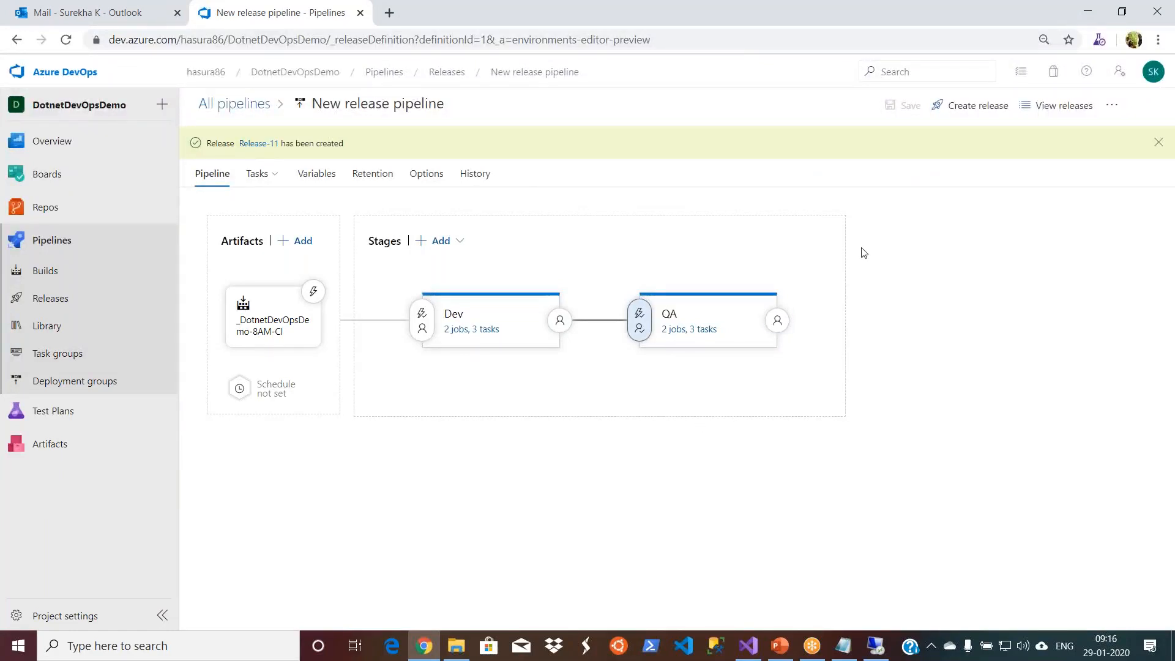
left_click(255, 145)
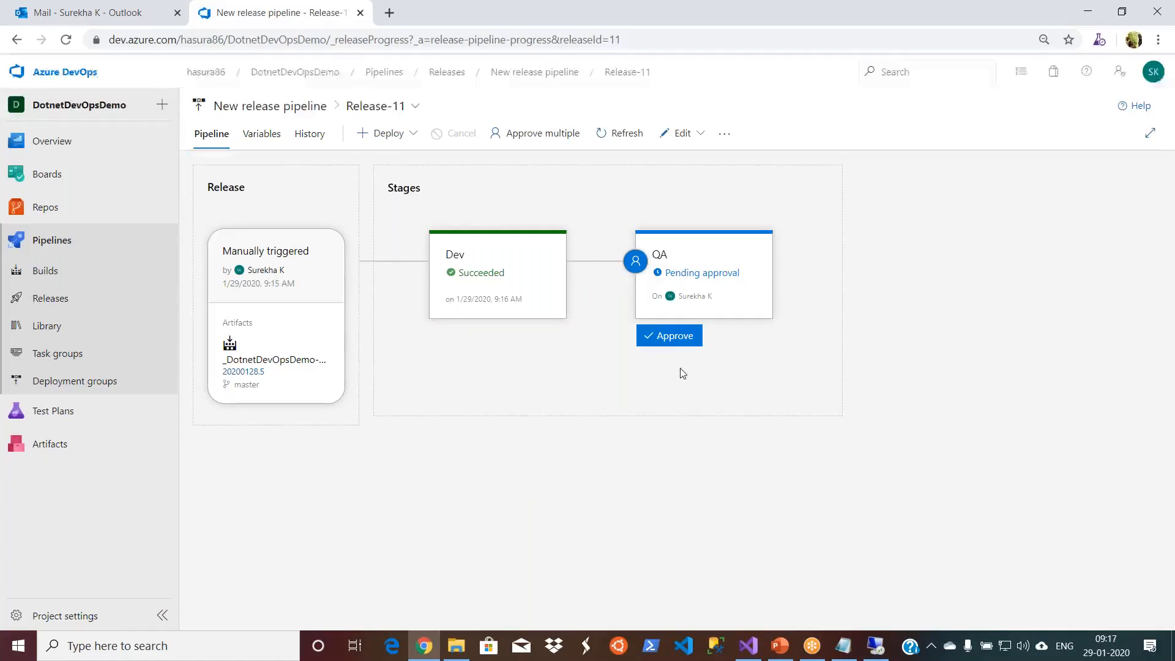
- Approve the pending QA deployment of Release-11 with the comment "good"
mouse_move(672, 341)
left_click(672, 338)
left_click(696, 397)
type("good")
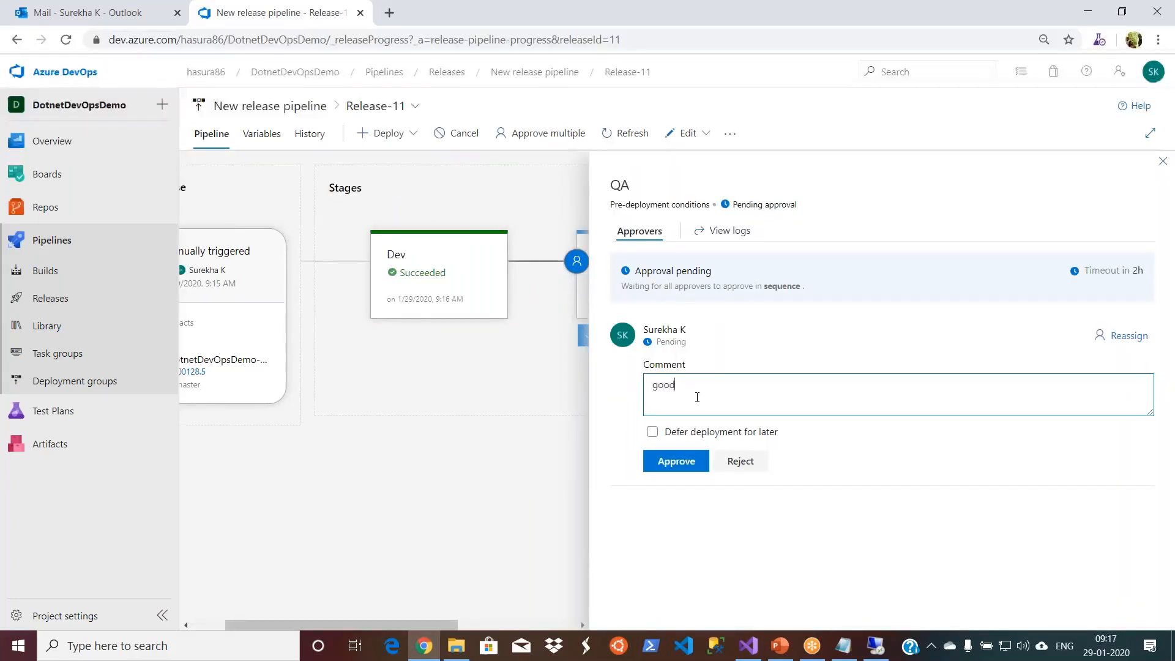
left_click(661, 461)
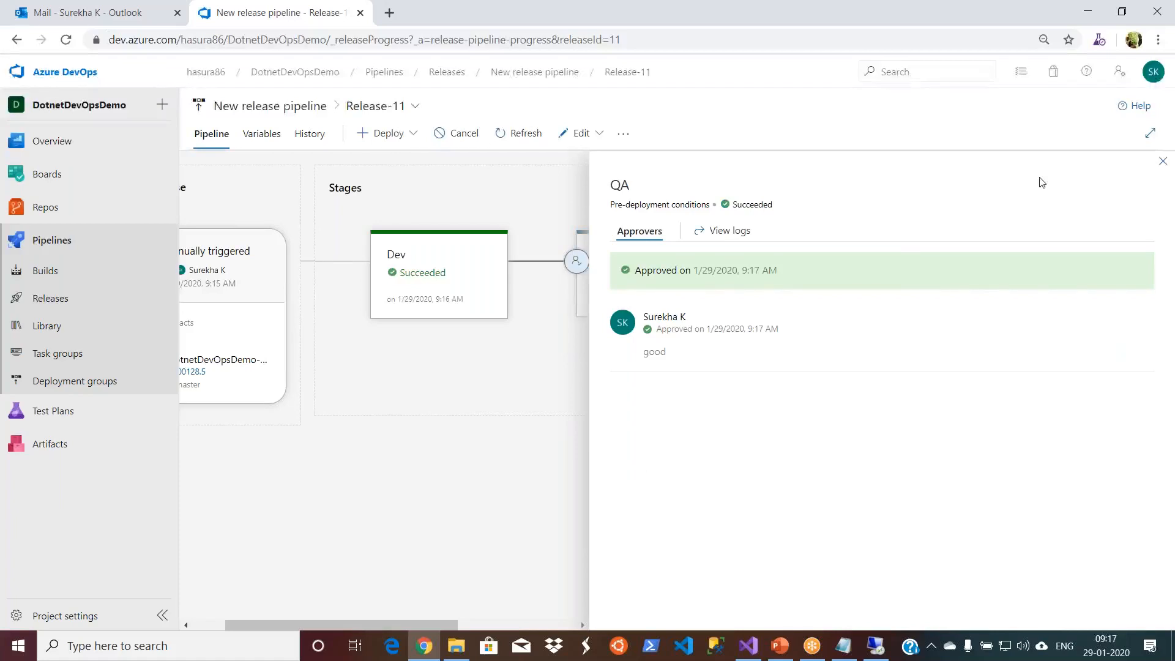
left_click(1162, 161)
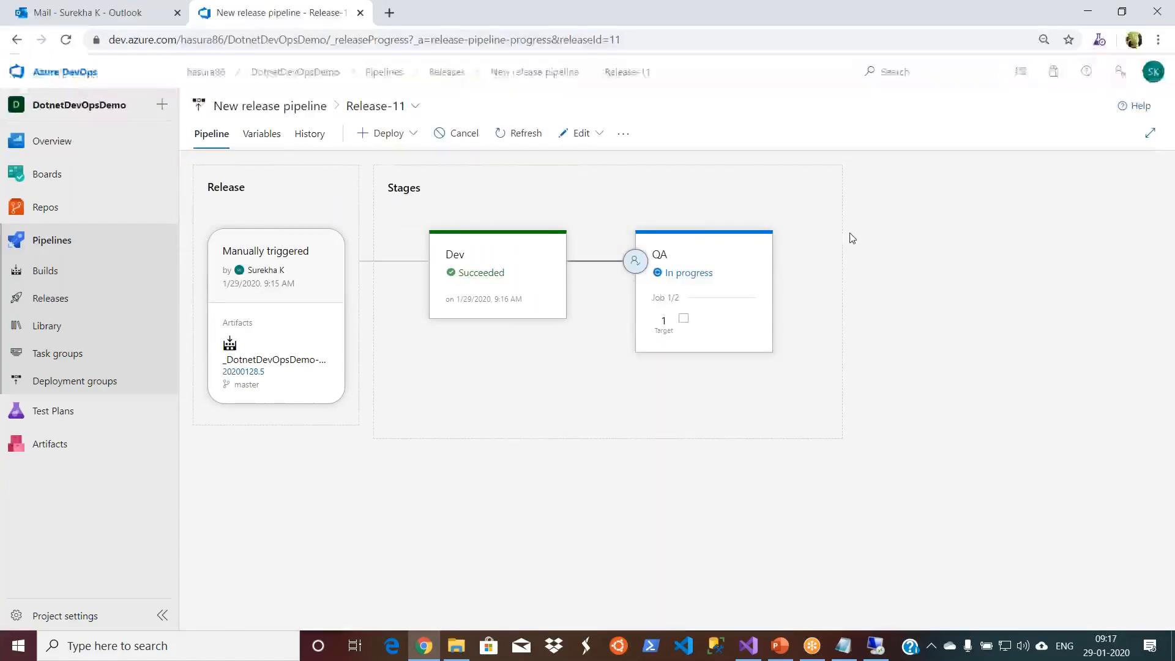
- Examine the QA deployment's progress logs and pipeline variables, and return to the Release-11 stage overview
left_click(696, 277)
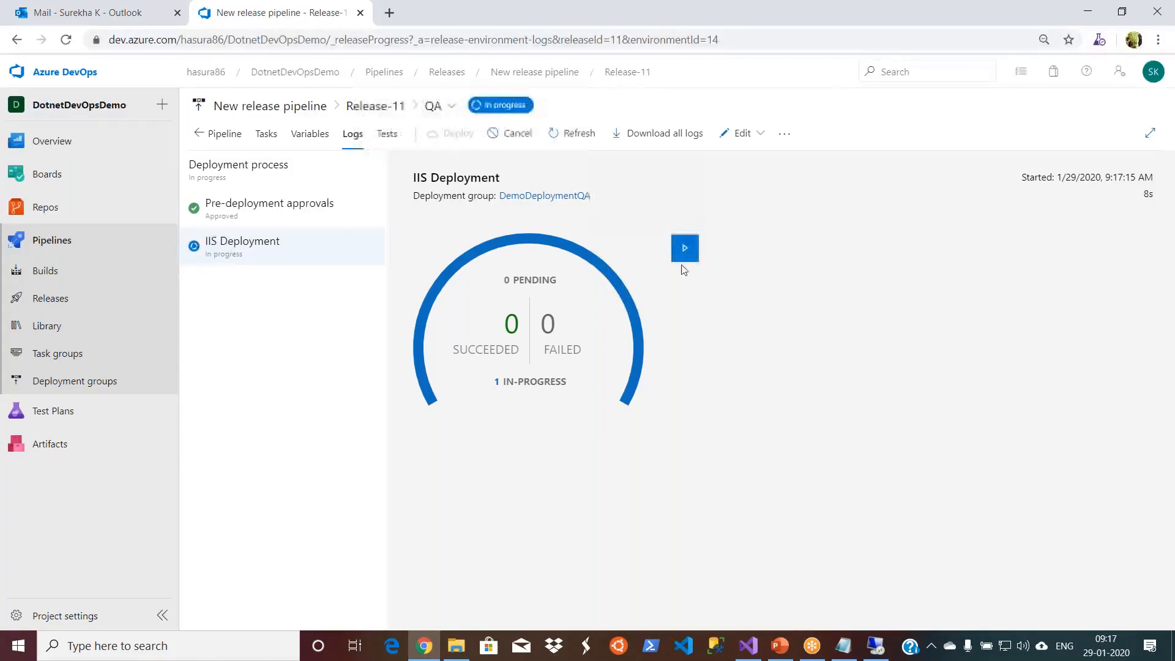
left_click(310, 133)
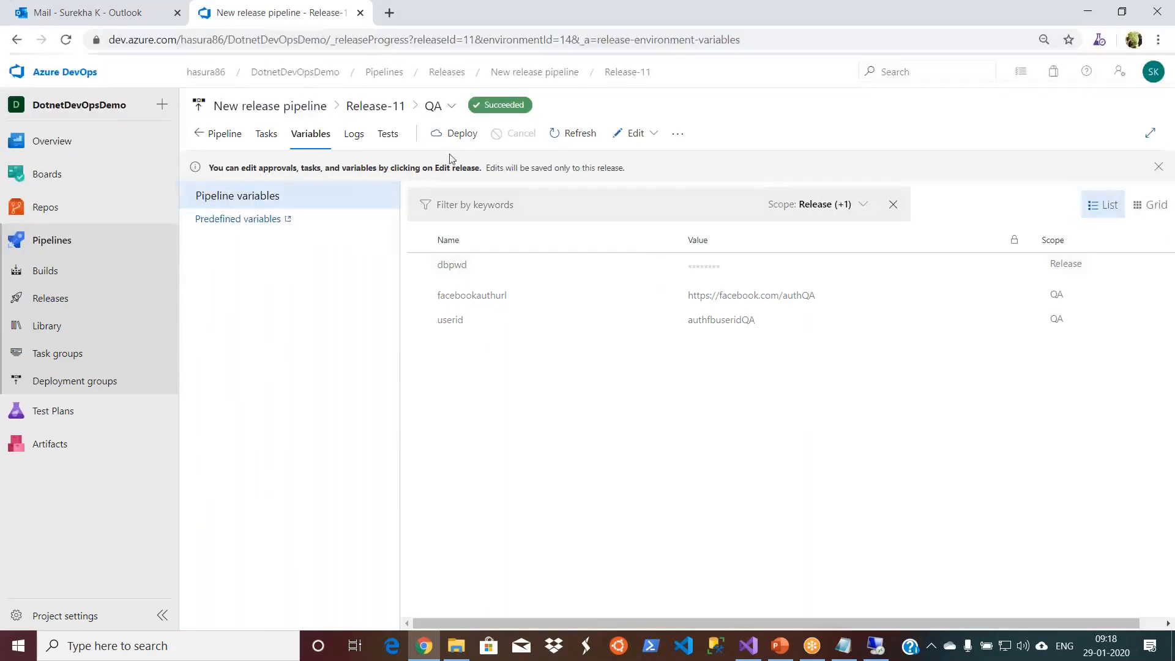
left_click(376, 107)
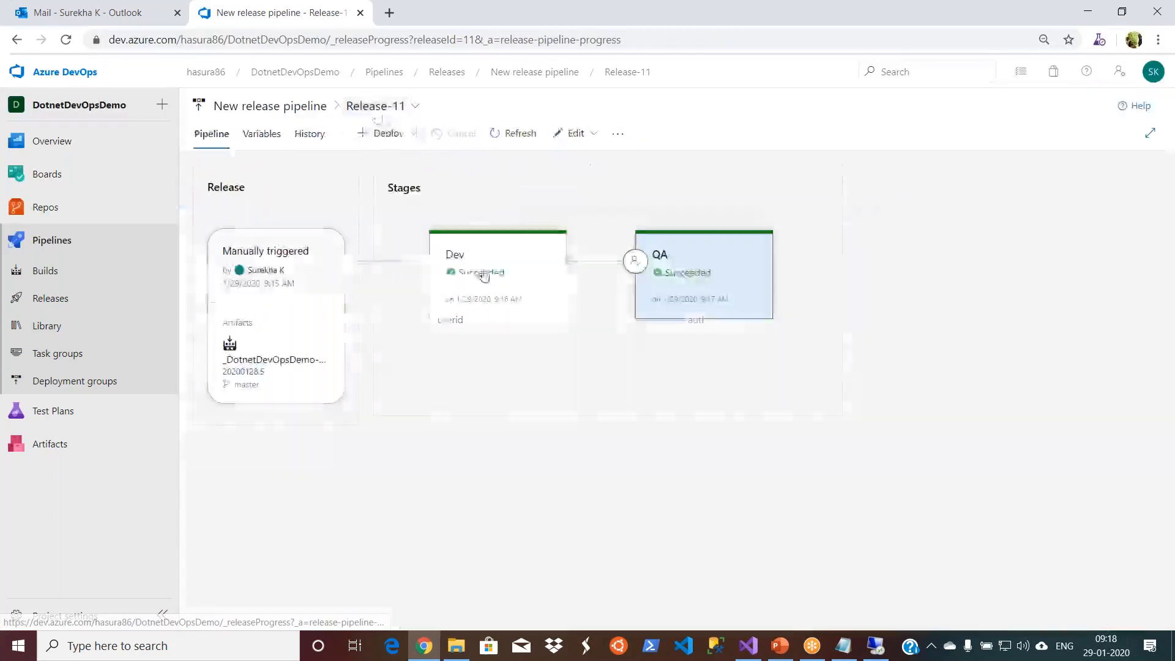
mouse_move(753, 289)
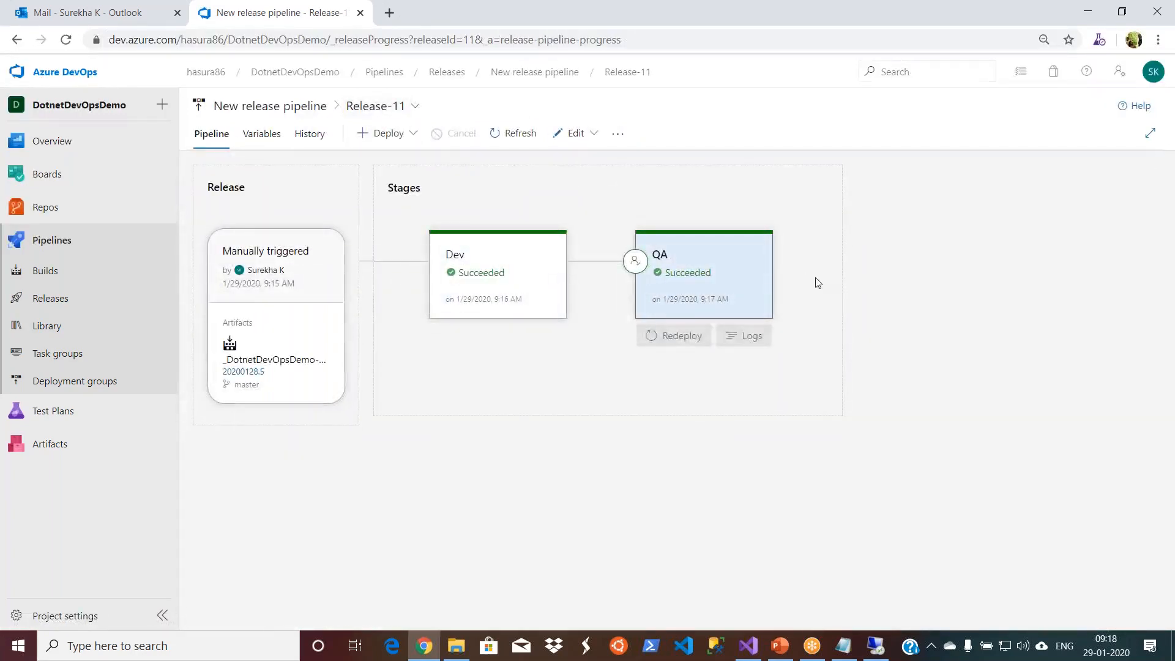
- Switch to the remote QA server and check the facebookauthurl and userid values in DotnetDevOpsDemo's deployed Web config file
left_click(876, 646)
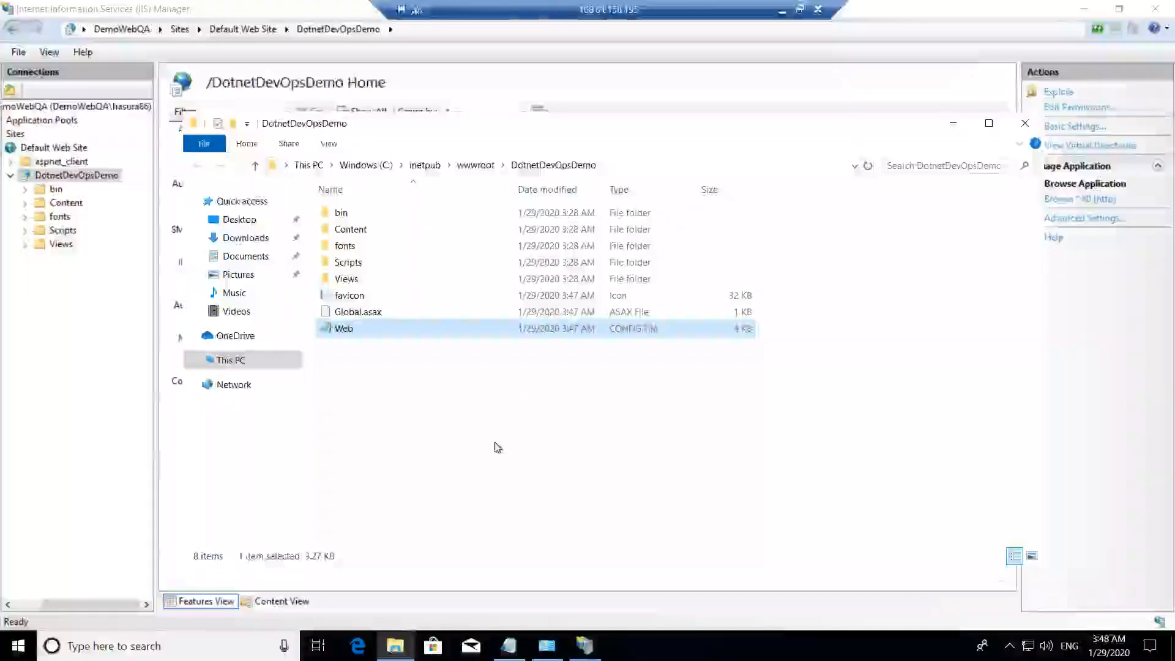
left_click(495, 441)
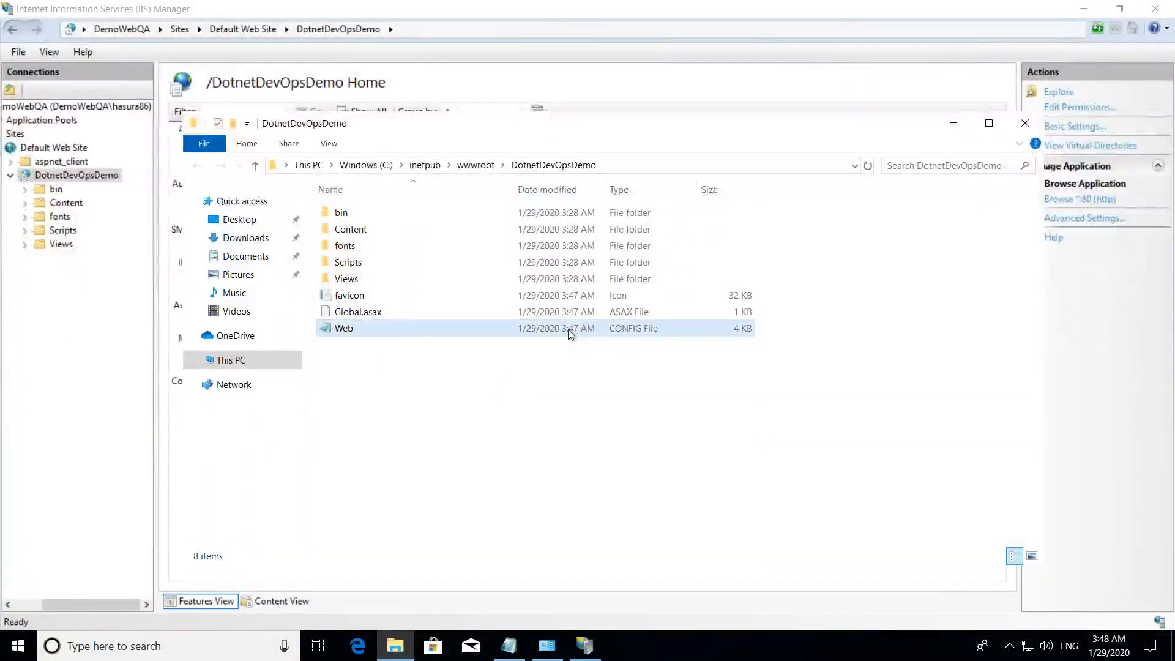
double_click(413, 334)
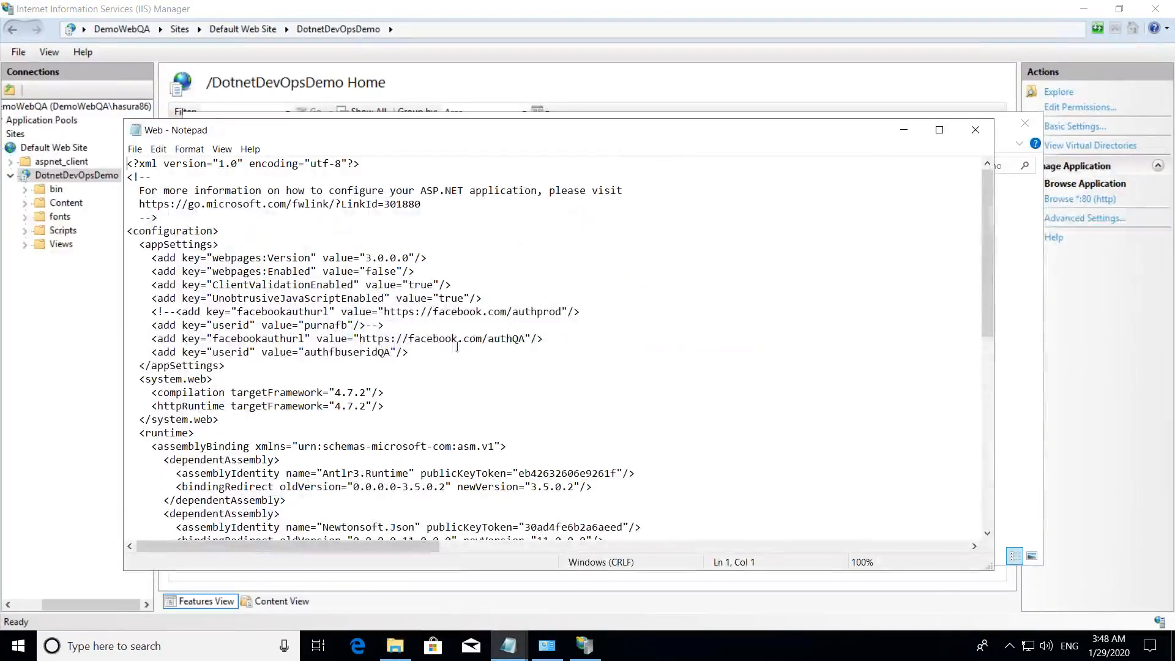
left_click_drag(488, 338, 530, 338)
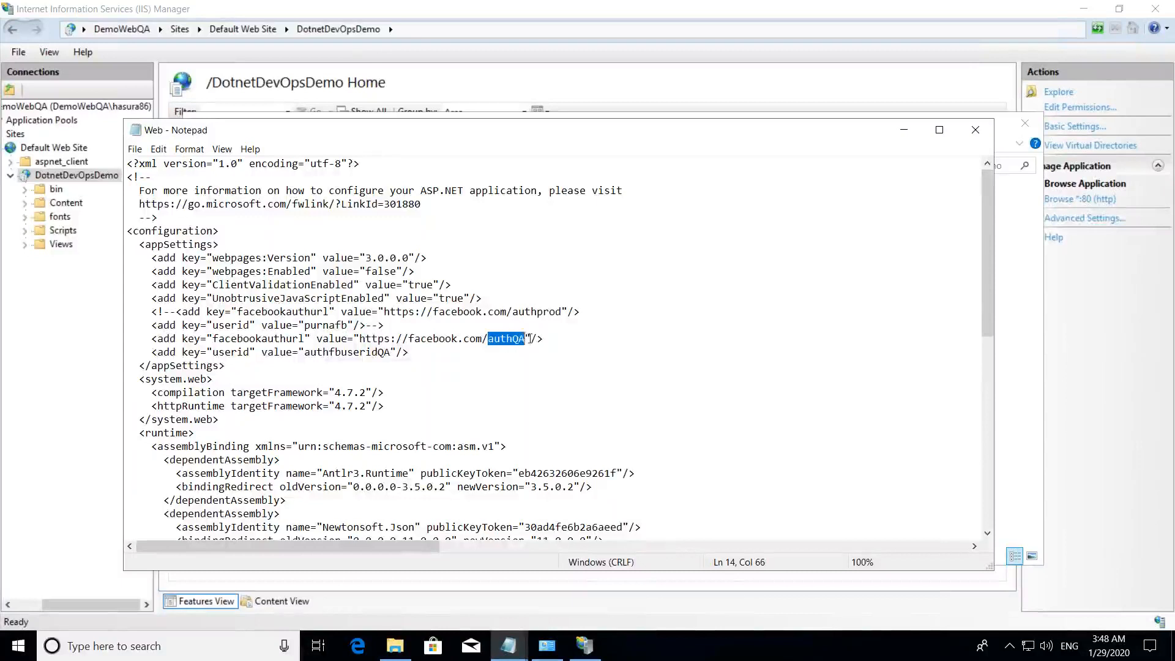
left_click(383, 351)
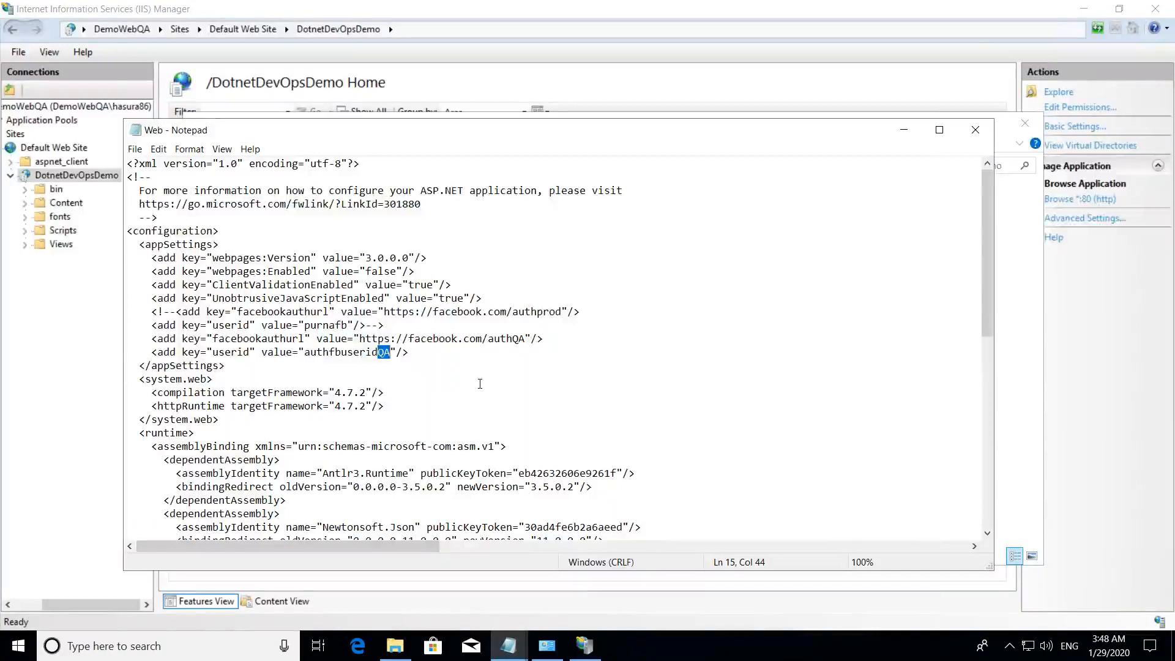
left_click(986, 130)
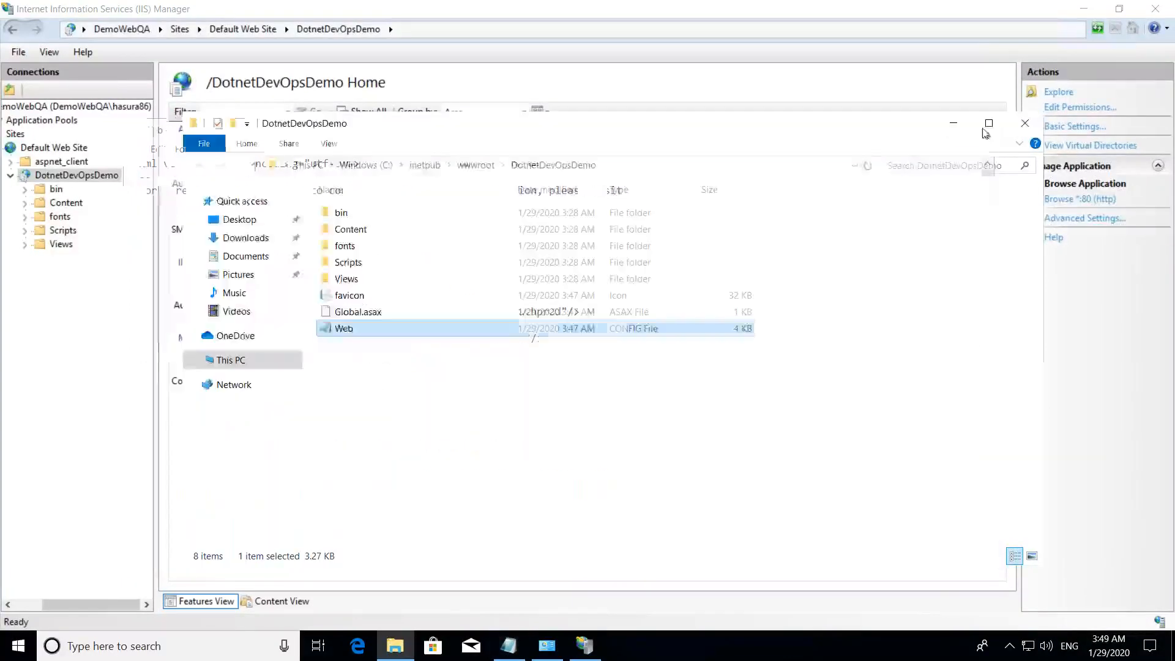
left_click(1027, 126)
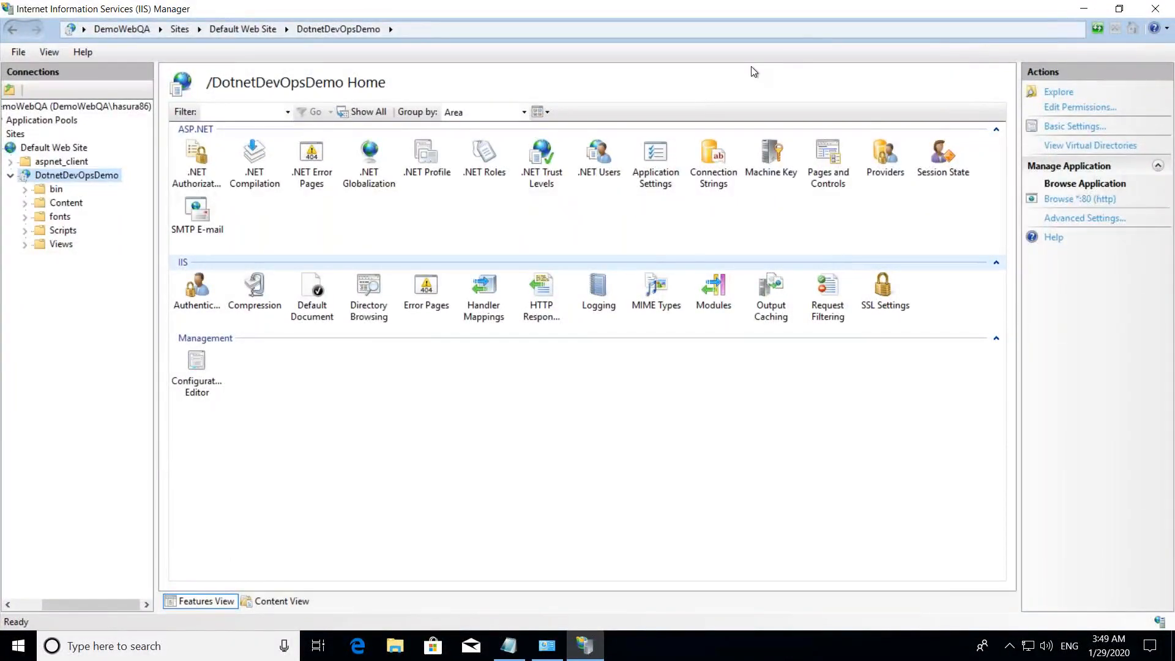
- Disconnect the Remote Desktop session to the QA server
mouse_move(850, 1)
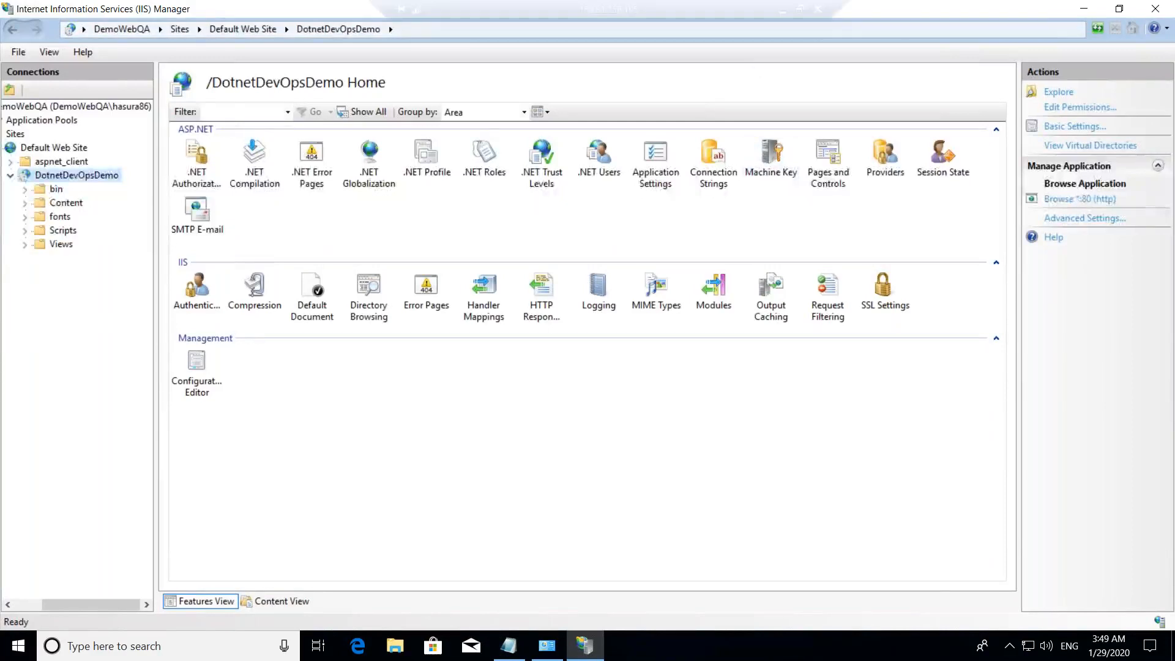
left_click(818, 9)
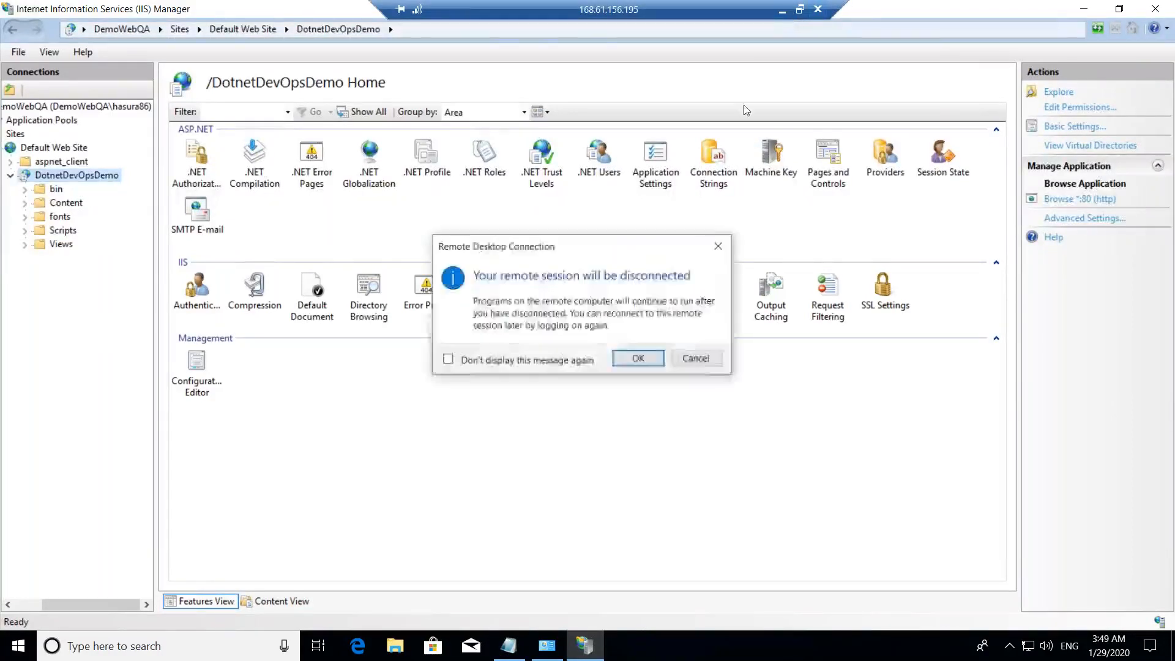
left_click(624, 357)
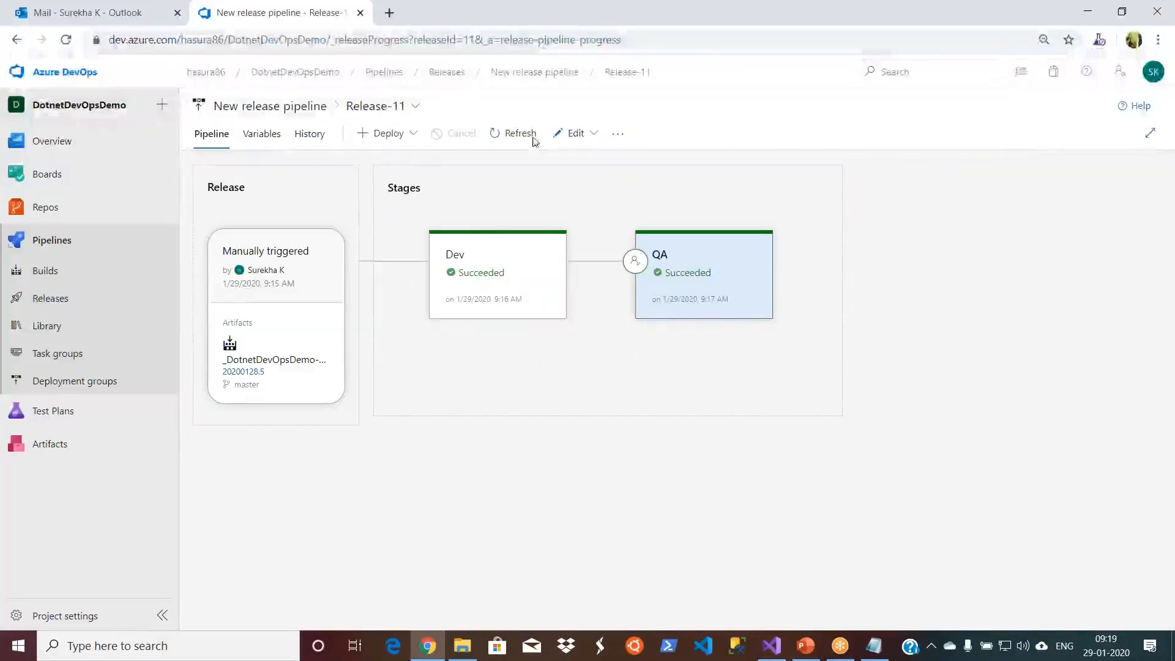
- Open portal.azure.com in place of the mailbox, check the account's App Services list, and return to the portal home page
left_click(107, 13)
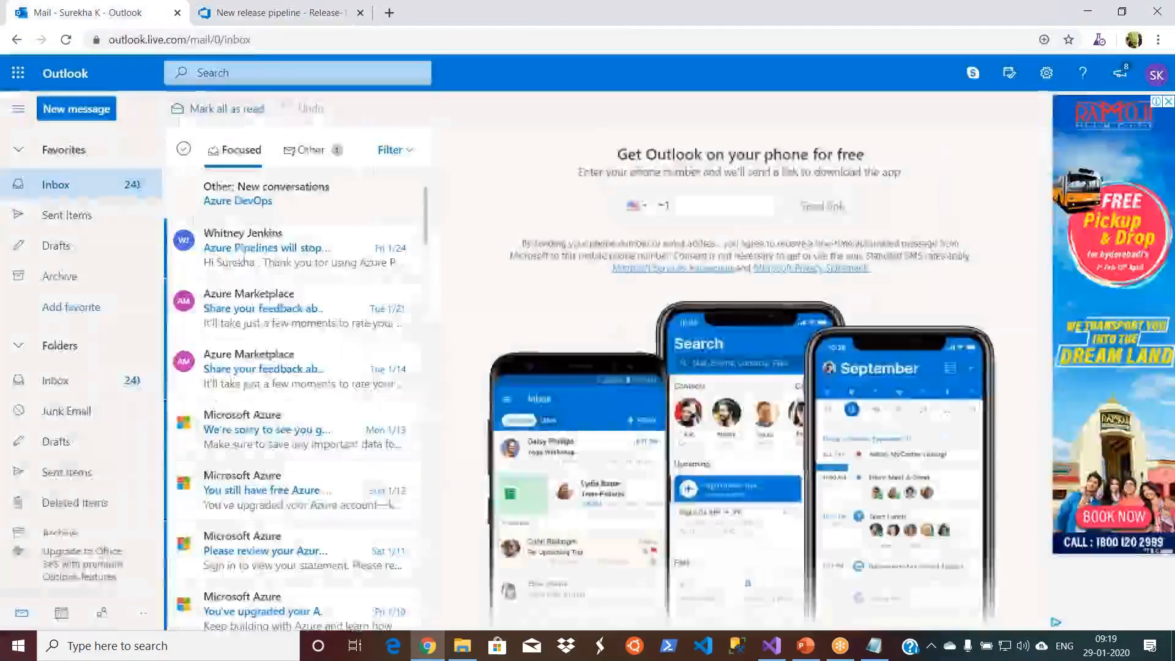
left_click(260, 42)
type("portal.azure.com")
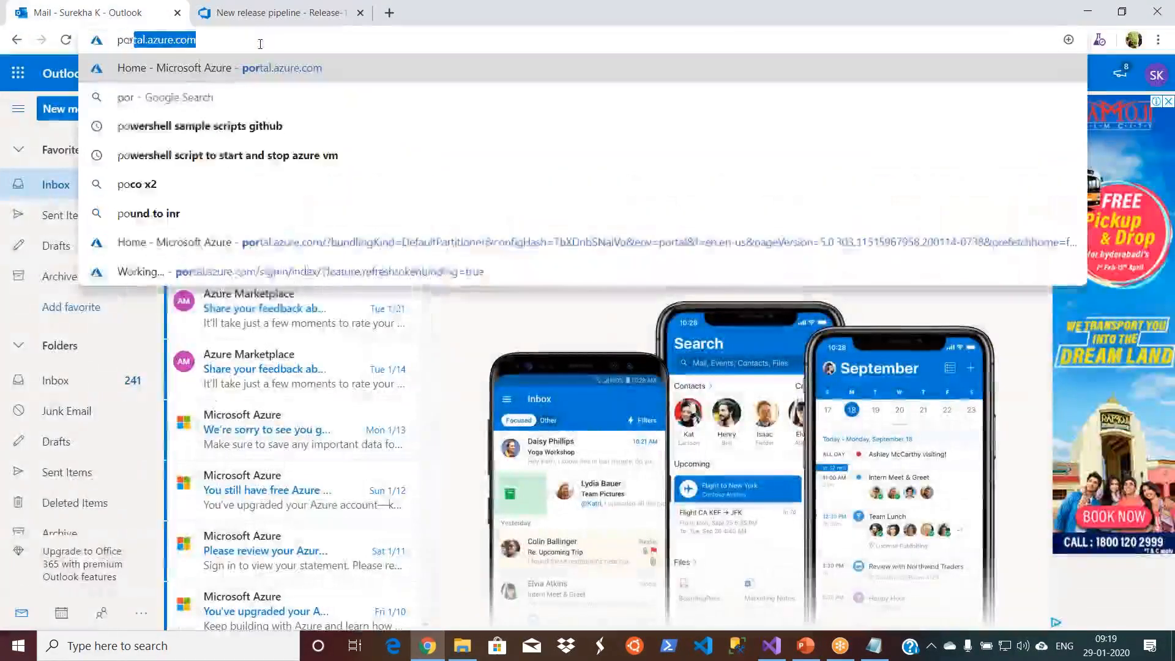
key("Return")
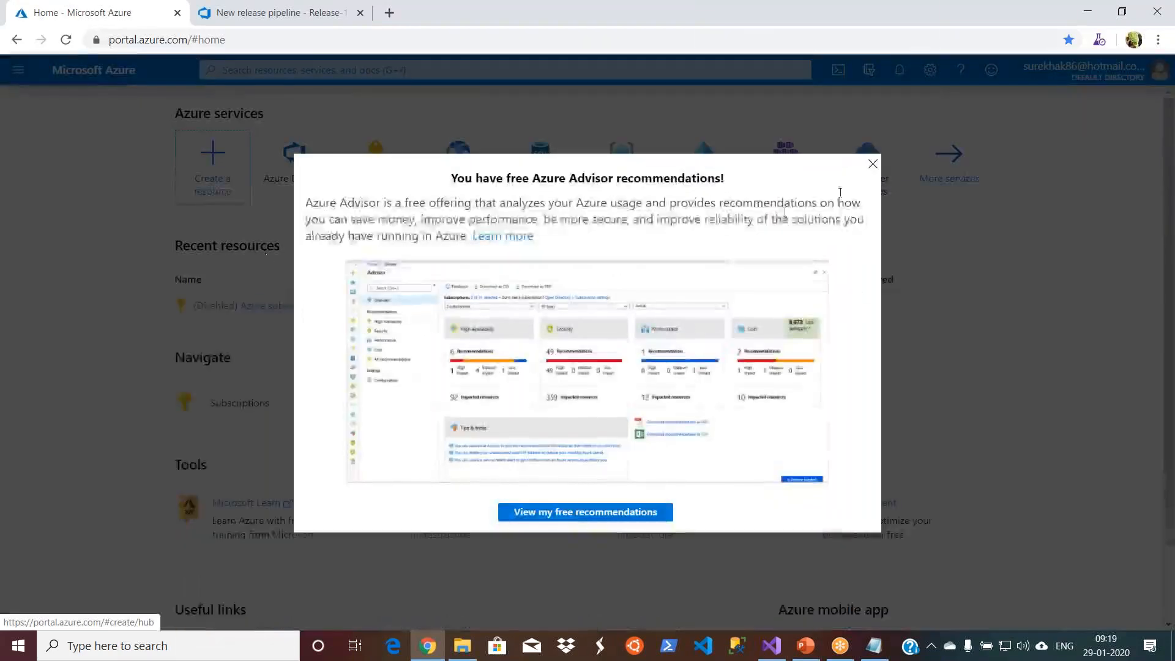
left_click(873, 165)
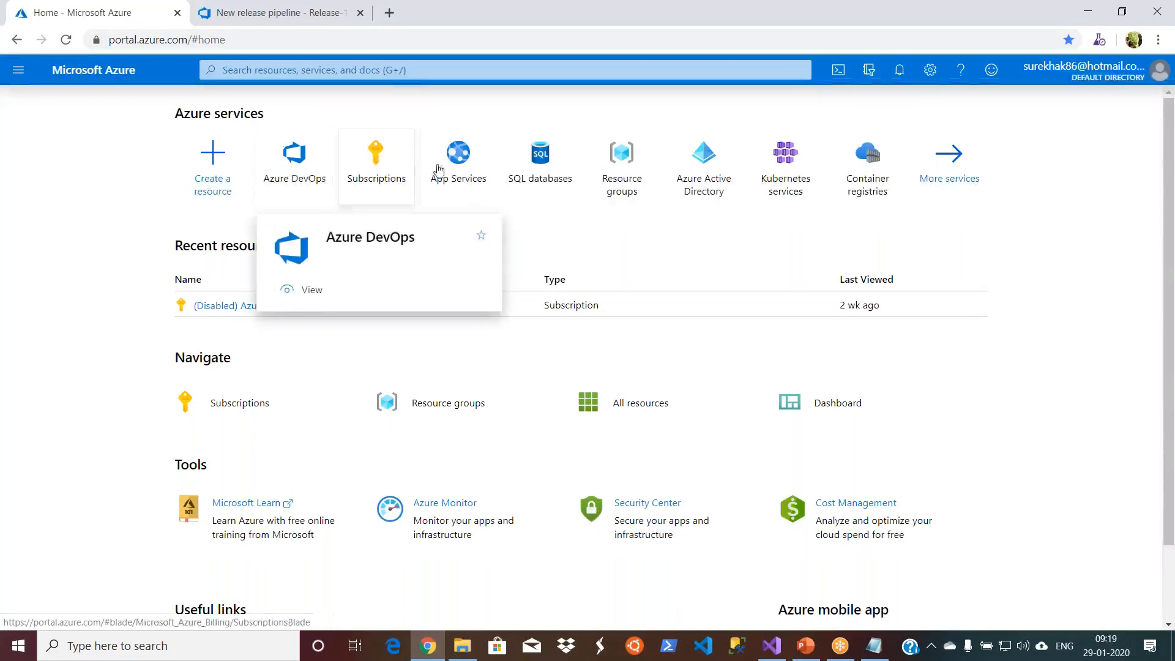
left_click(460, 172)
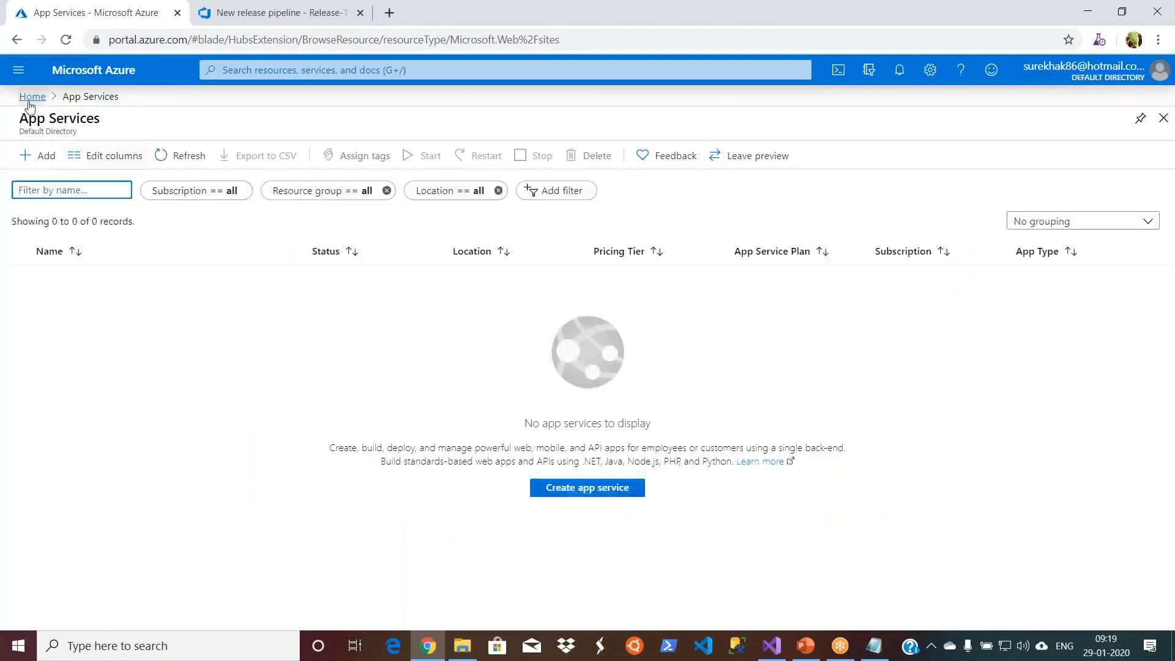
left_click(29, 97)
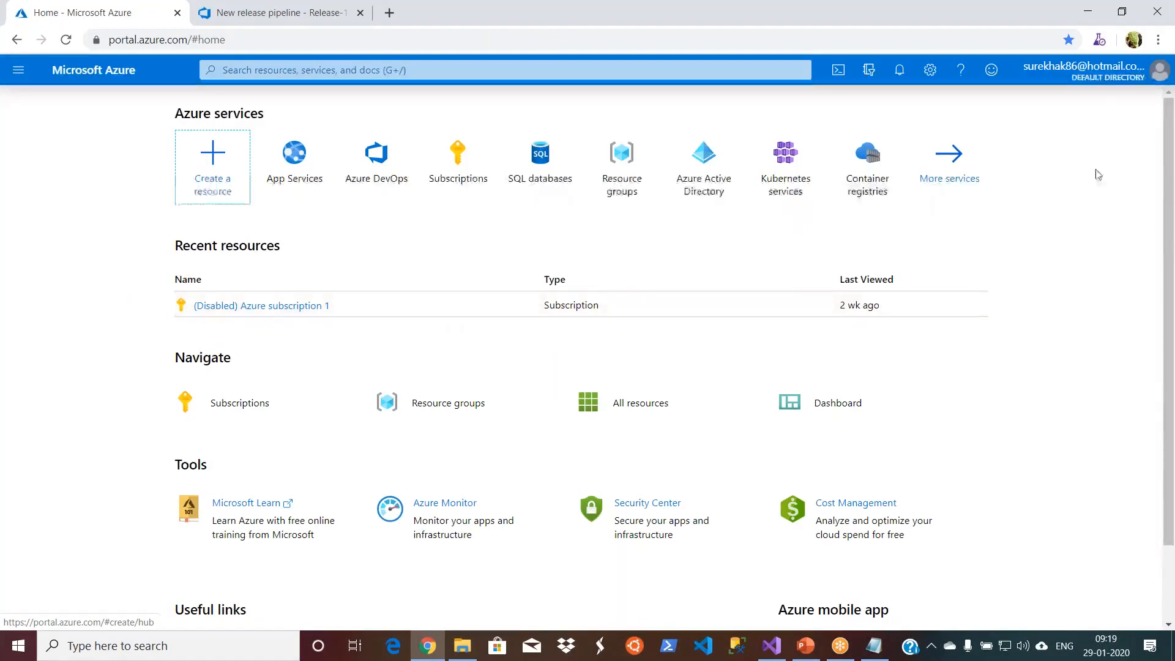
- Switch the Azure portal to the project owner's account, signing in with its saved password and skipping the security info for now
left_click(1100, 72)
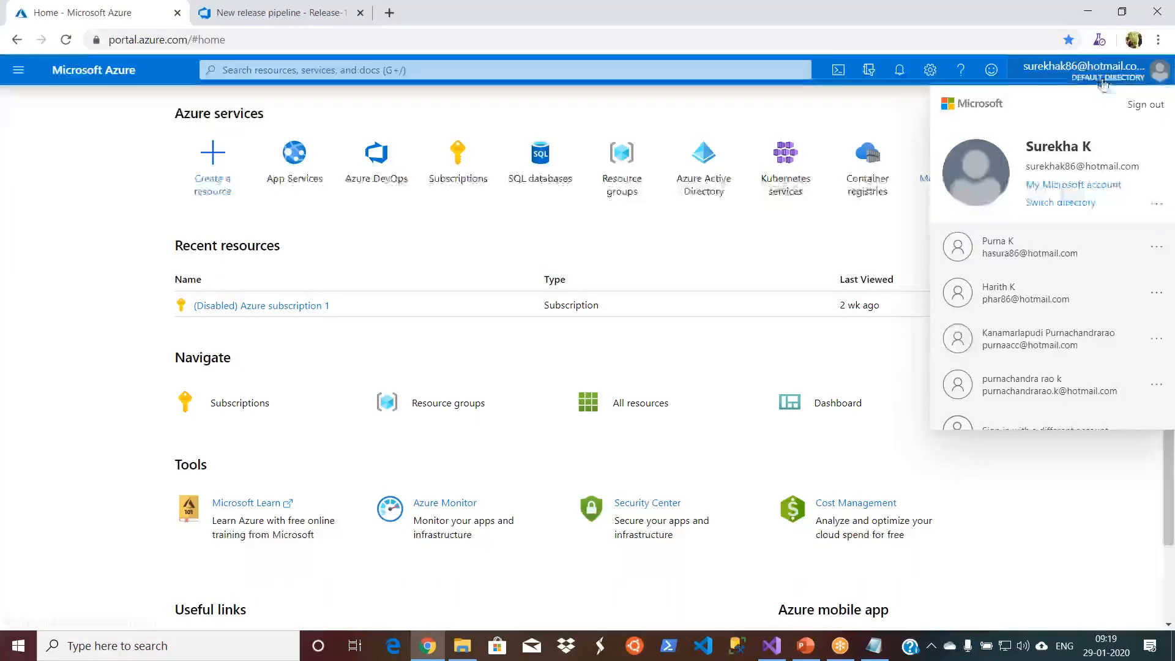
left_click(1016, 348)
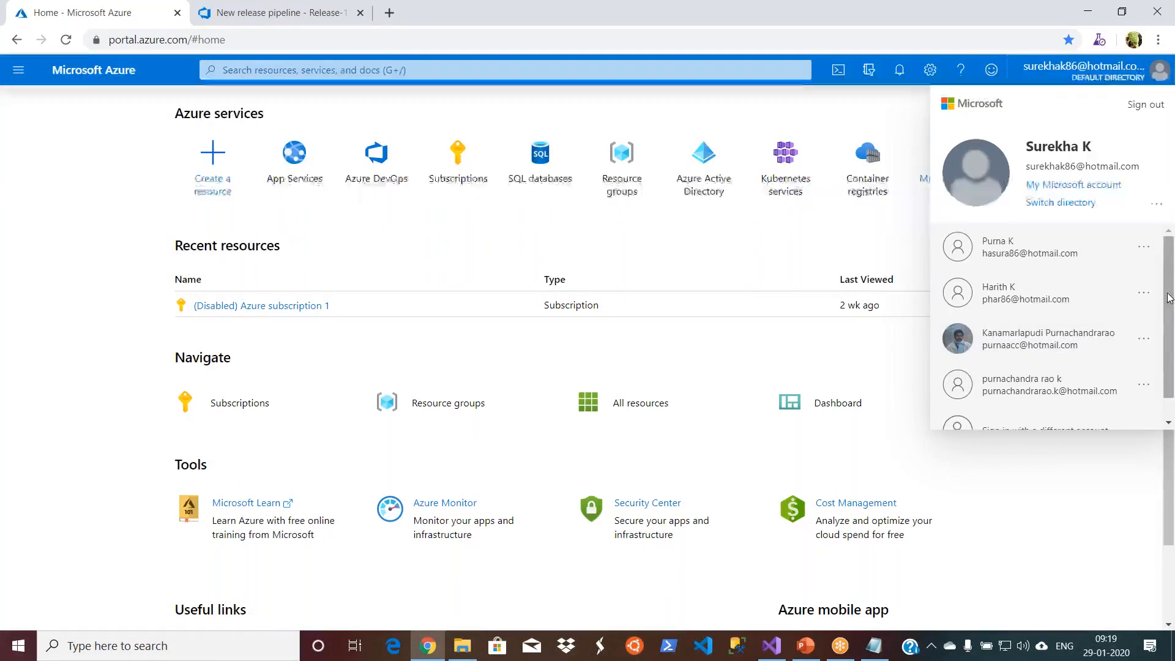
scroll(1040, 379, "down", 1)
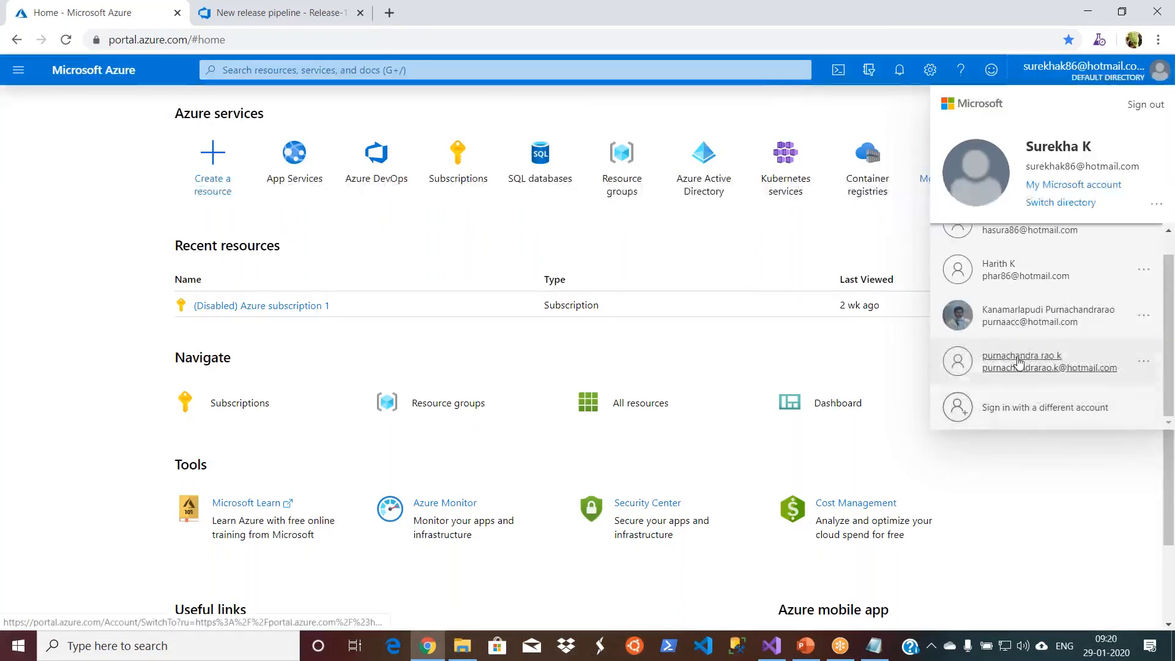
left_click_drag(1169, 331, 1169, 290)
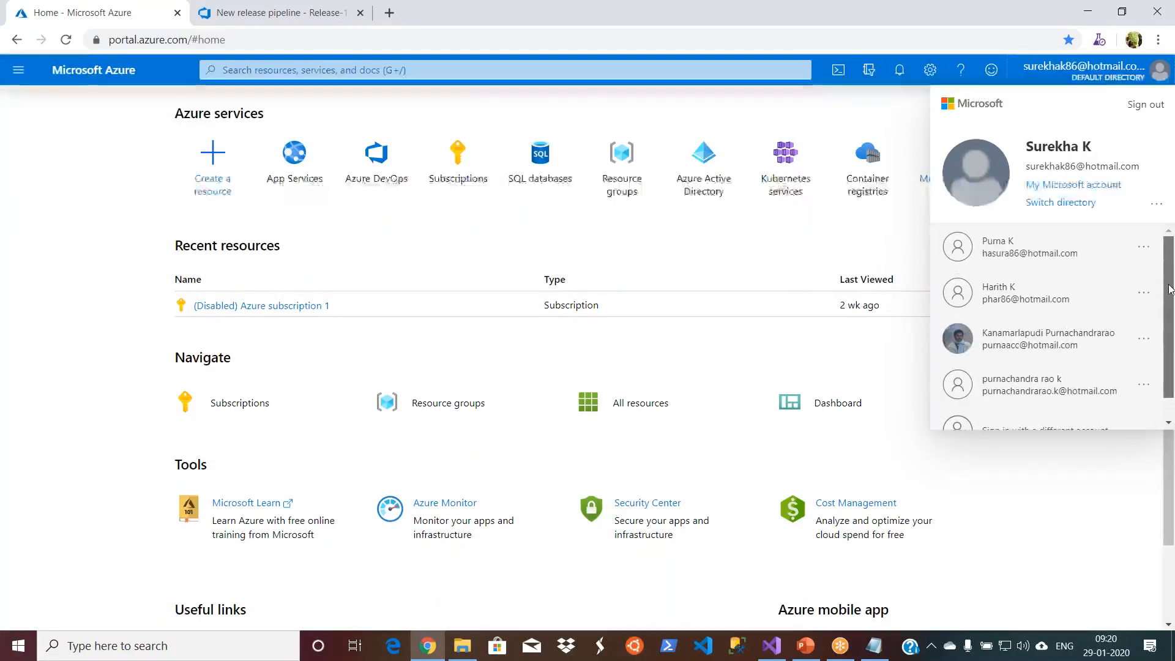
left_click(1083, 257)
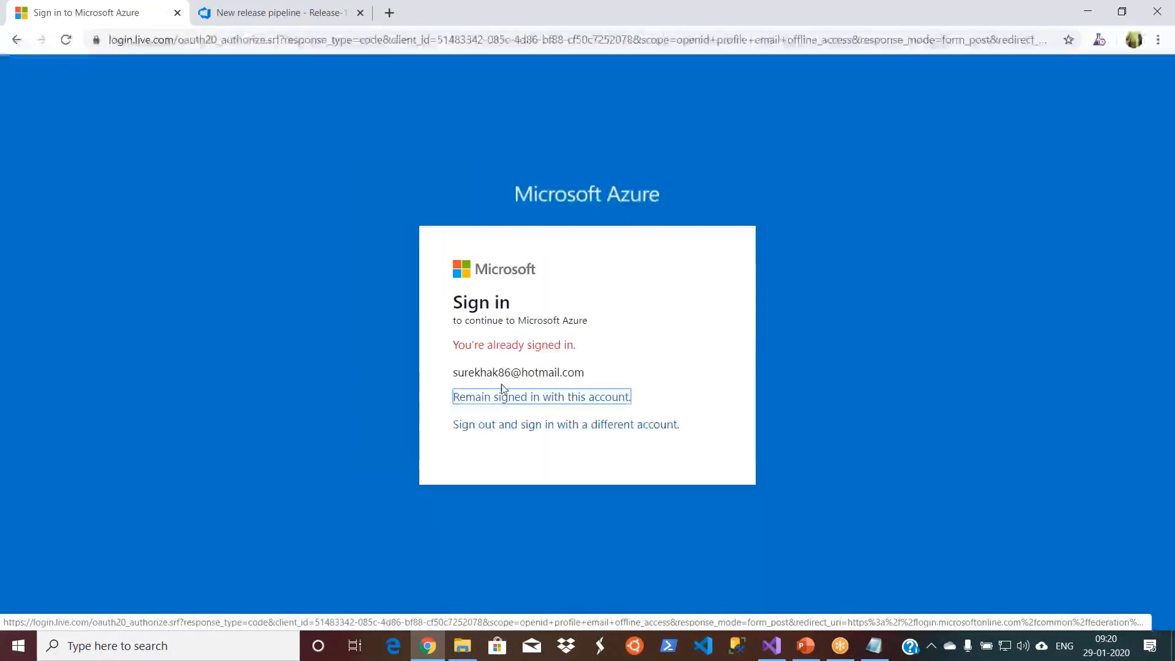
left_click(490, 426)
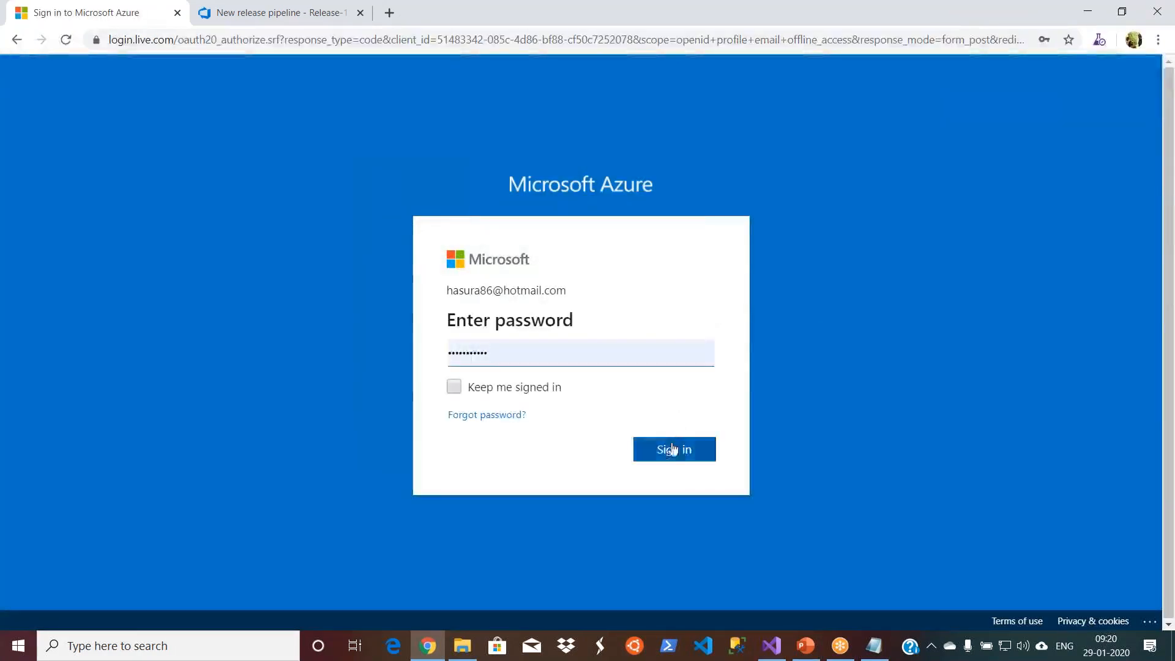
left_click(674, 451)
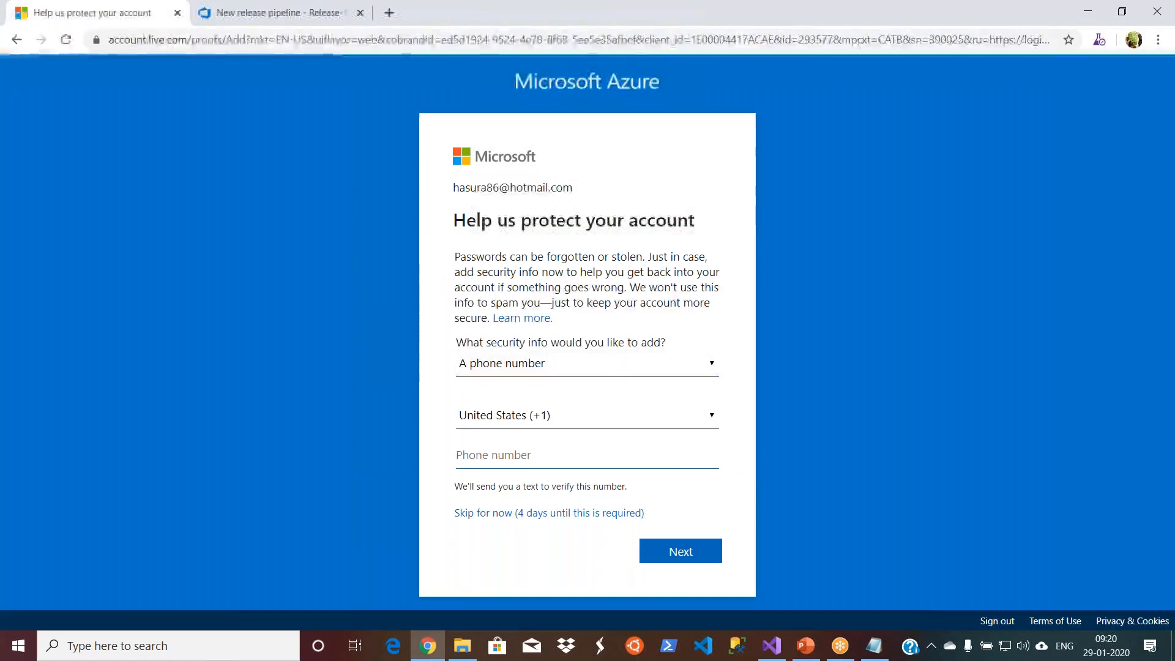
left_click(606, 517)
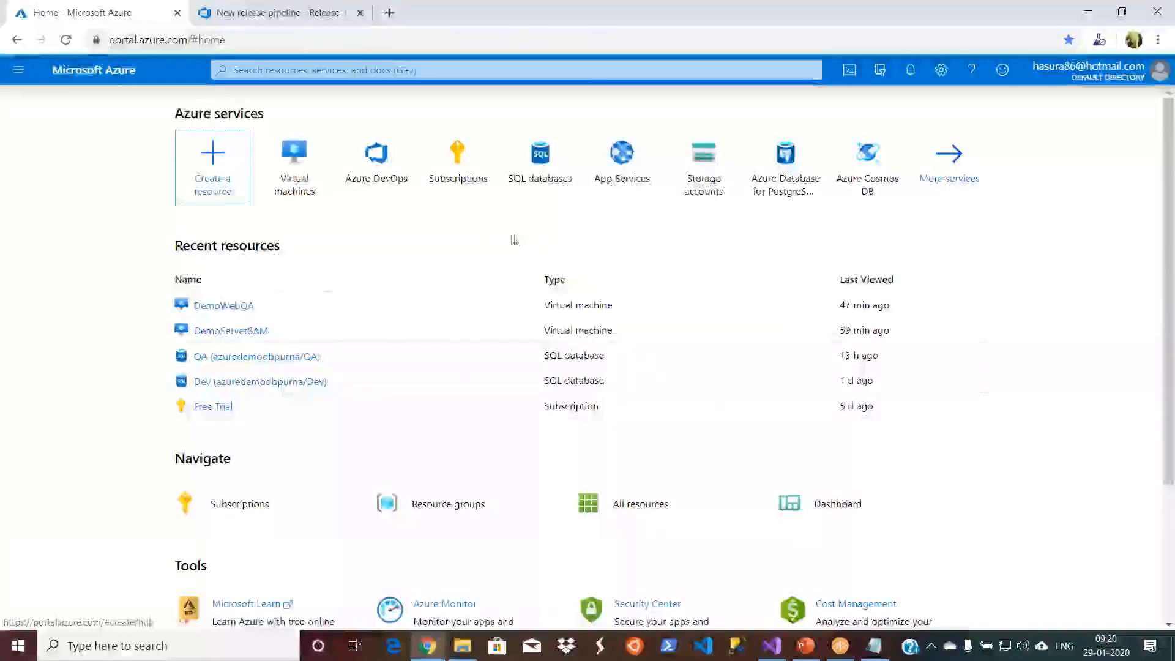
- Stop the DemoWebQA virtual machine without reserving its public IP address
left_click(221, 306)
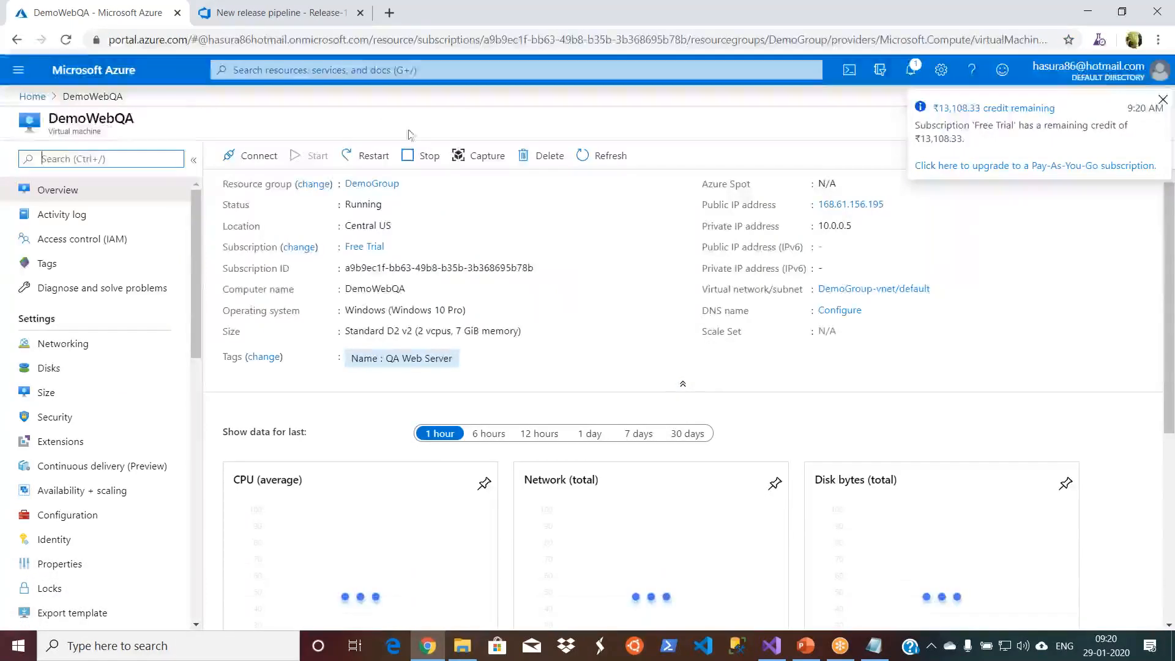
left_click(412, 158)
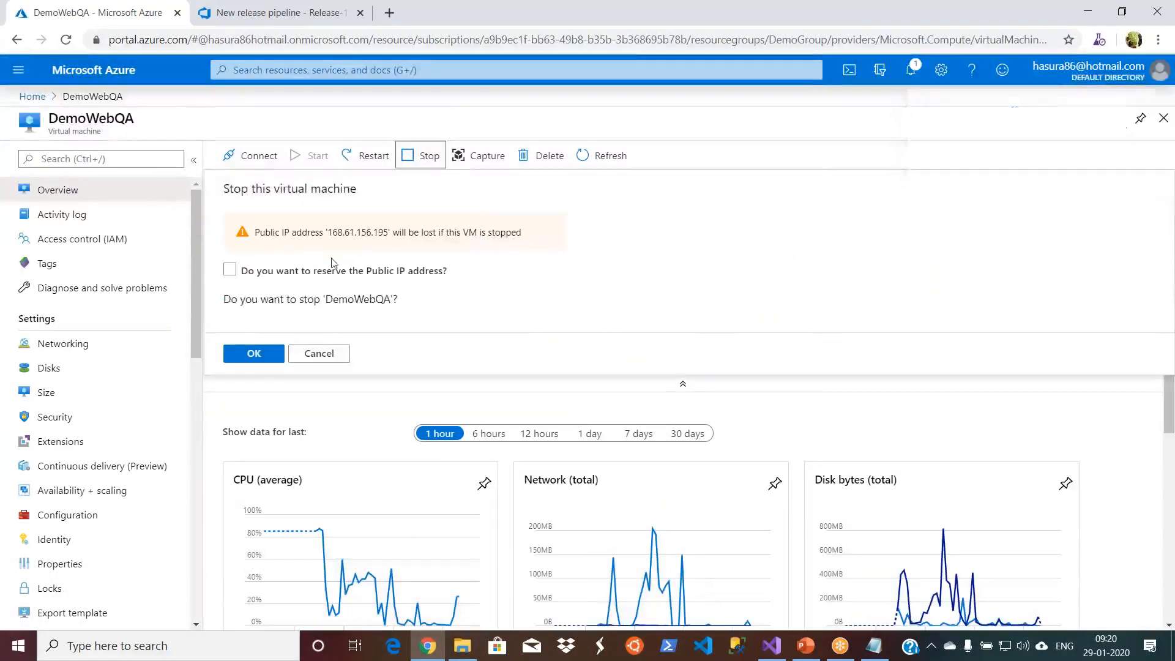
left_click(256, 354)
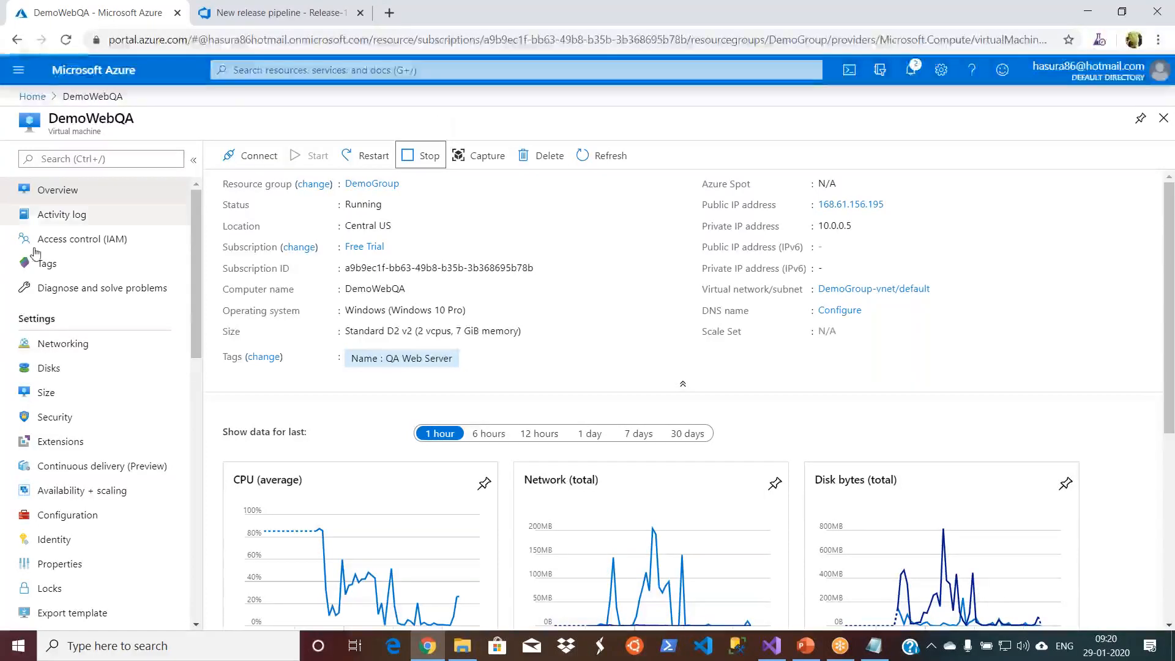
- Stop the DemoServer8AM virtual machine
left_click(32, 96)
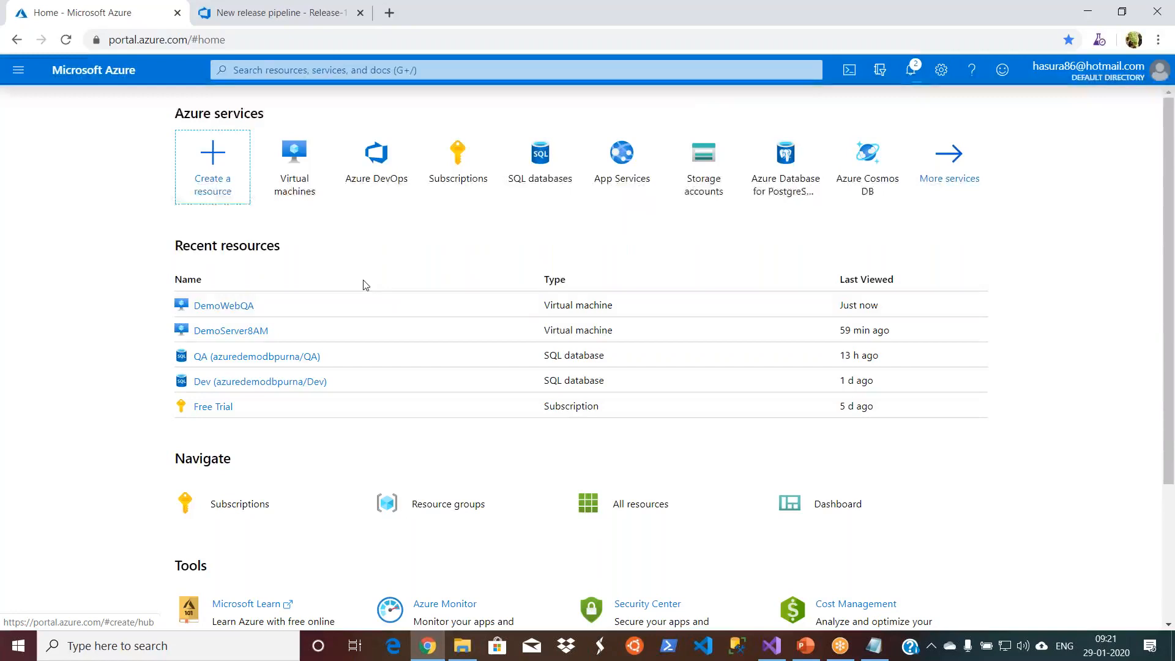
left_click(236, 331)
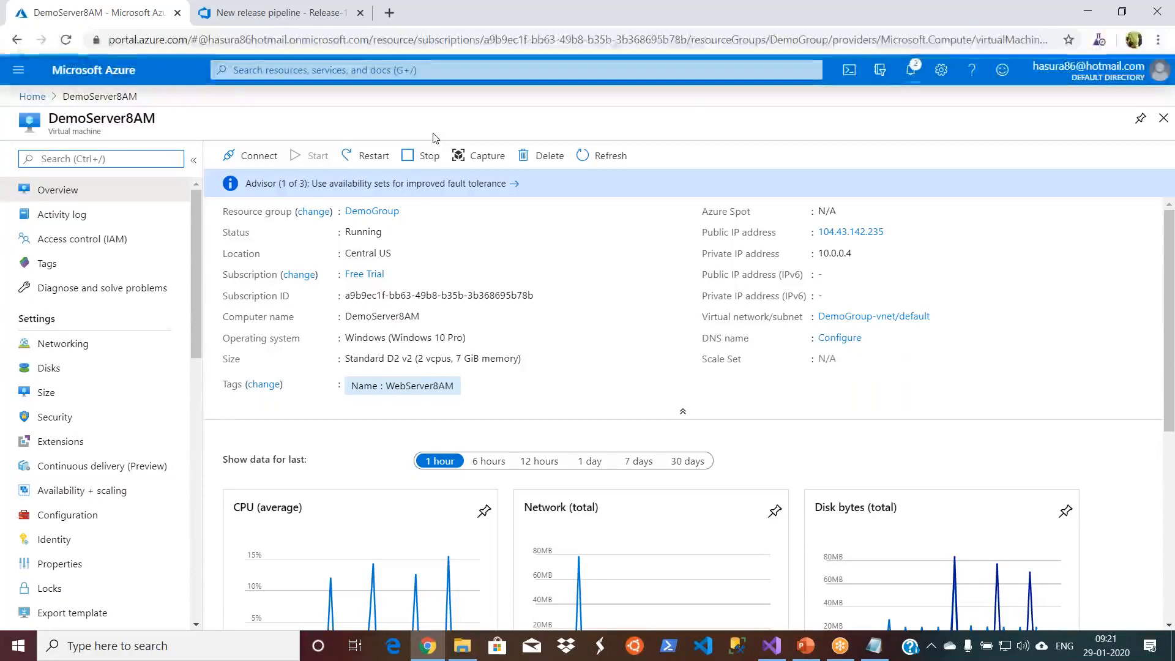
left_click(428, 156)
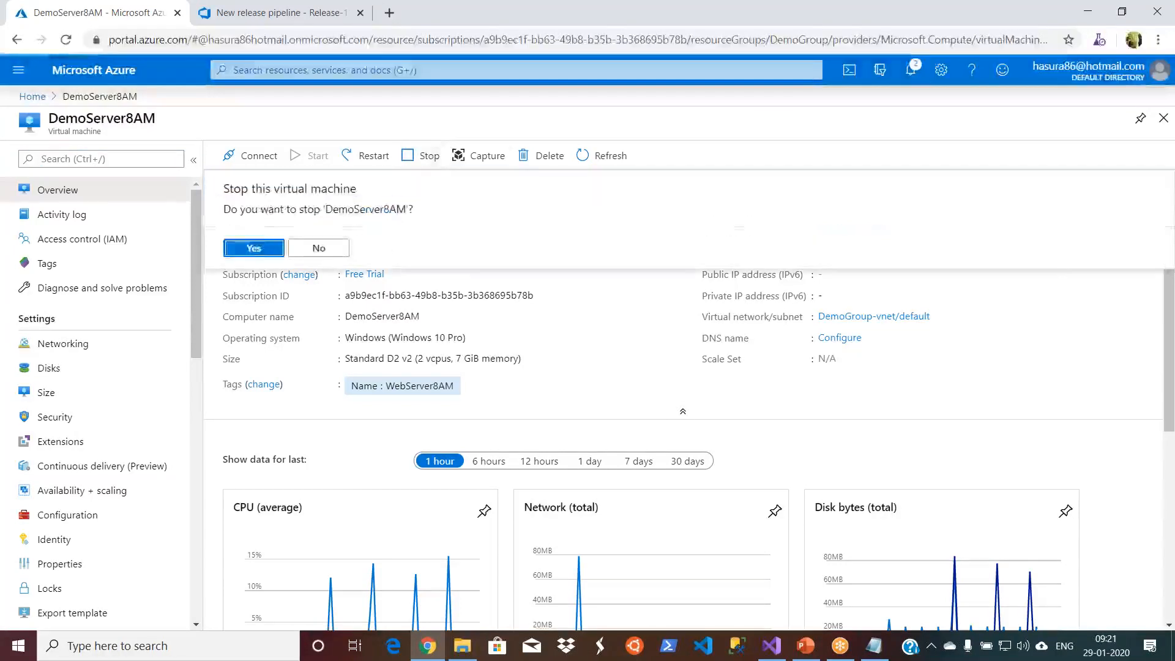
left_click(254, 247)
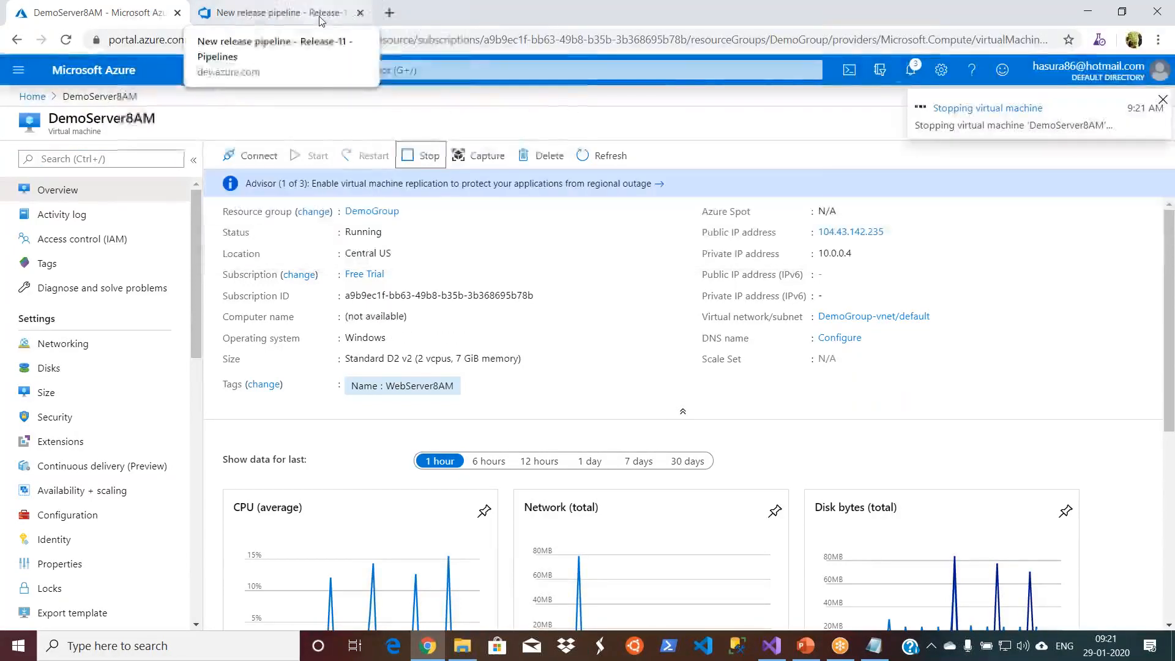
- In Azure DevOps, check the artifacts and available actions of the "model added" build 20200128.5
left_click(278, 12)
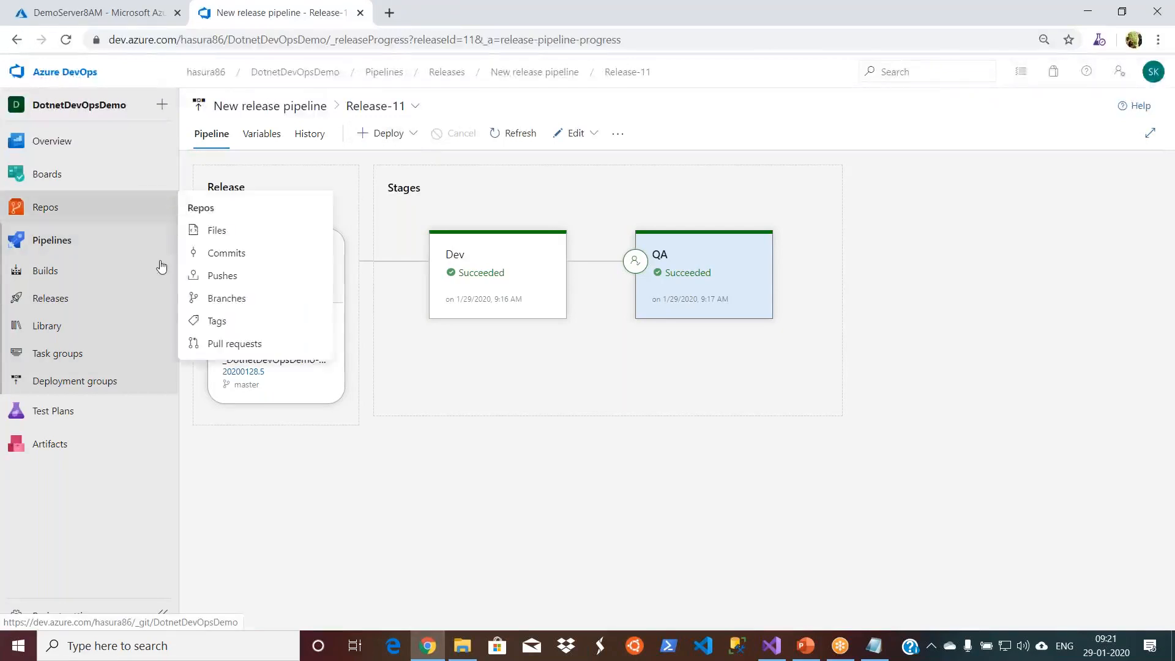
left_click(85, 277)
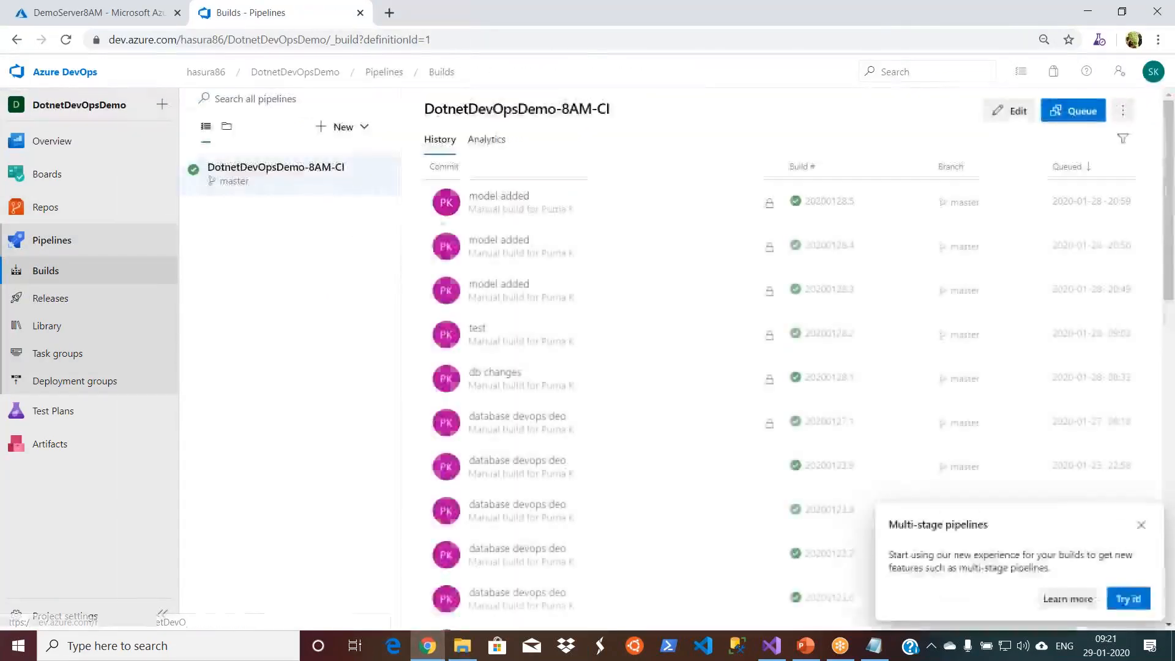
left_click(497, 197)
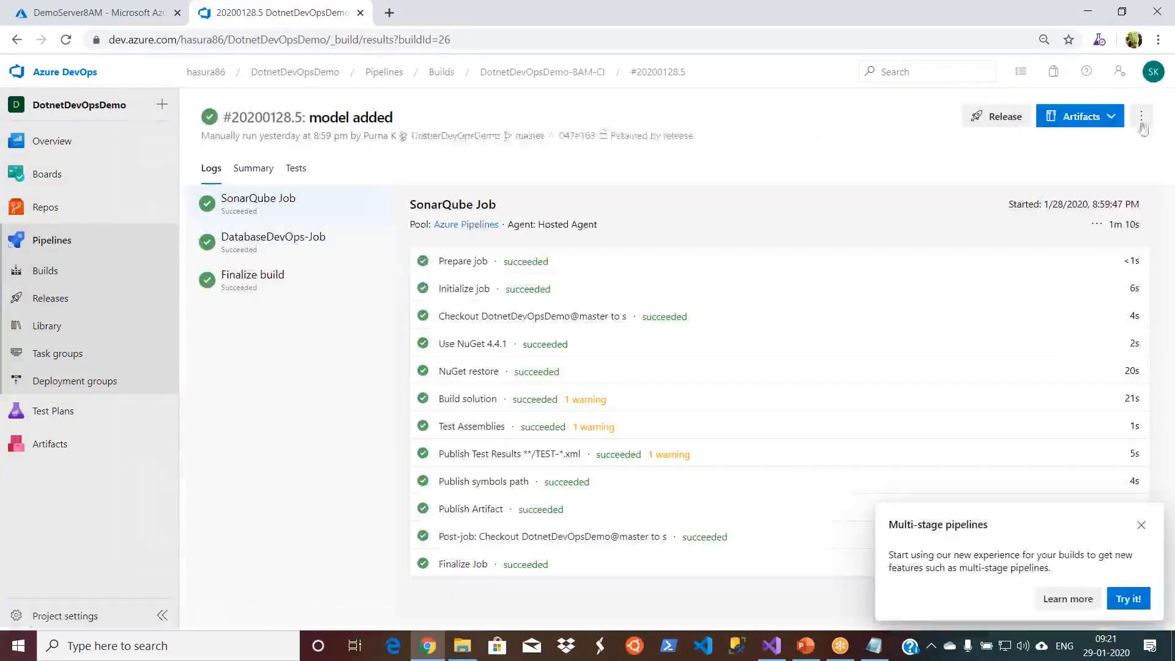
left_click(1106, 119)
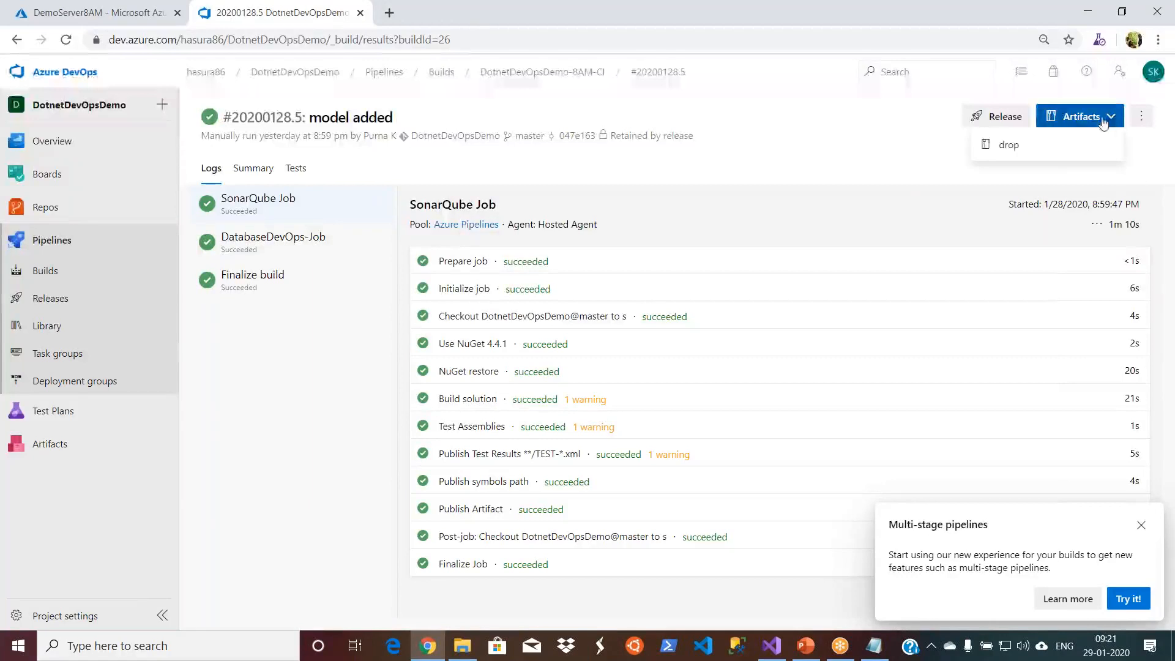
left_click(1140, 119)
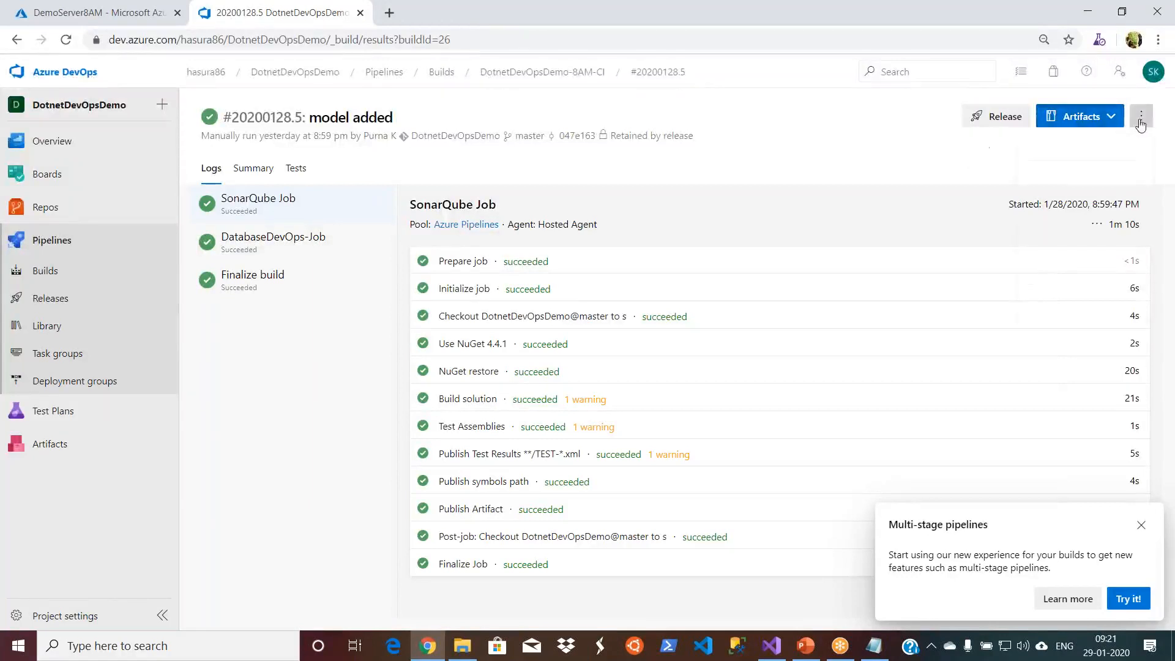
left_click(827, 163)
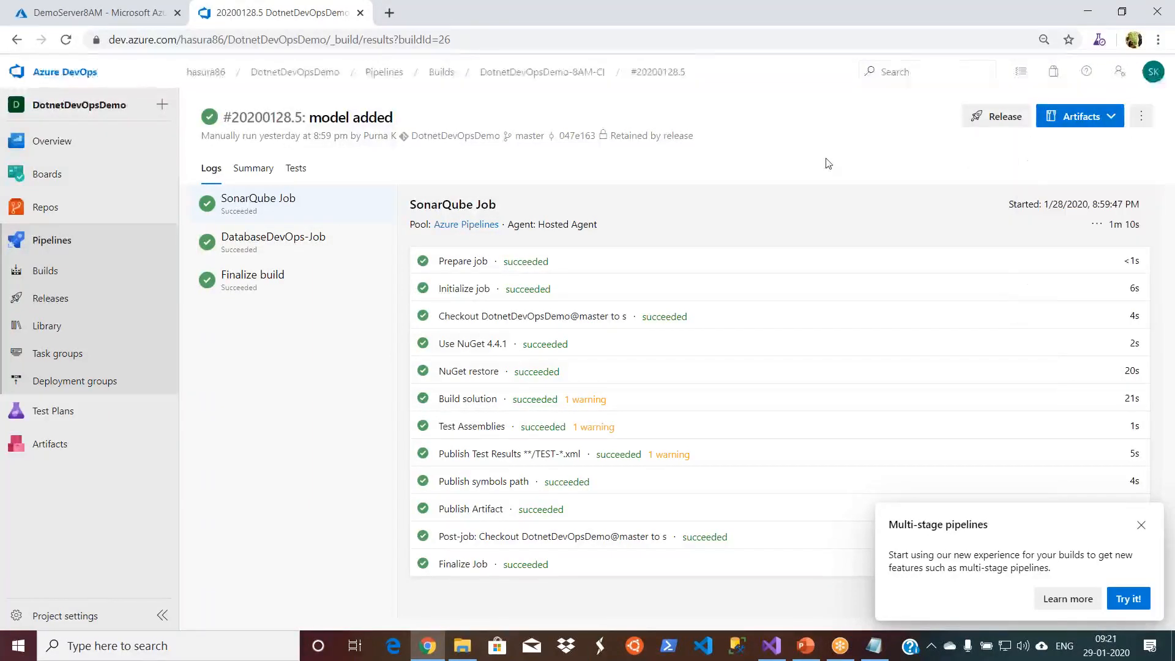
- Check which artifacts the "db changes" build 20200128.1 published
left_click(384, 73)
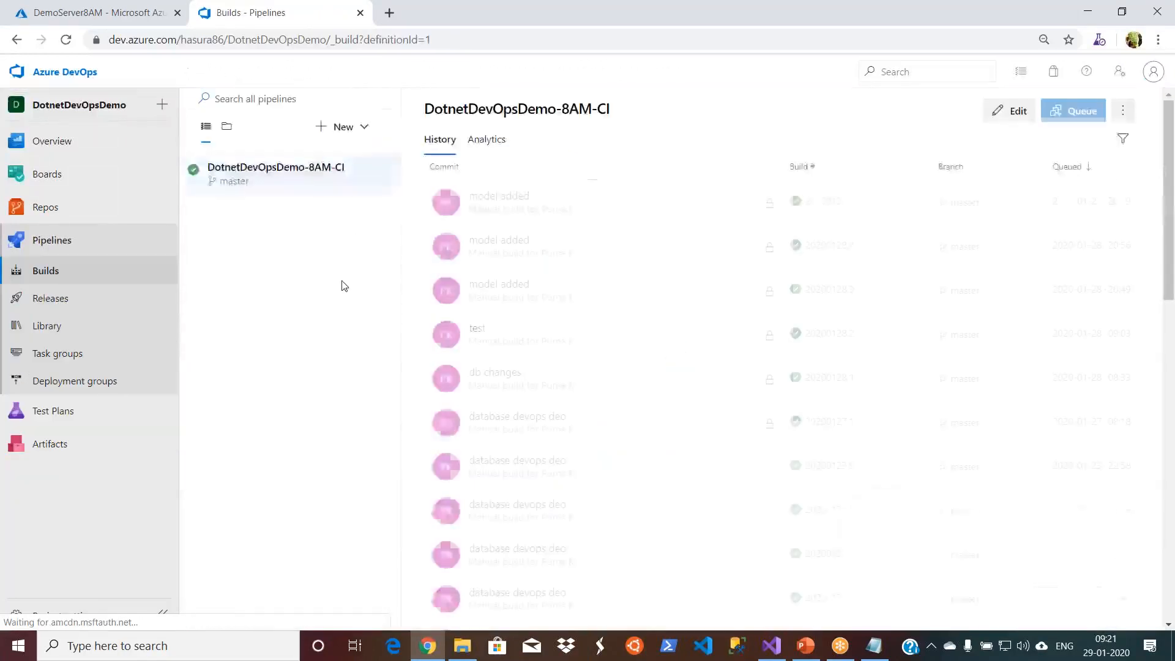
left_click(489, 374)
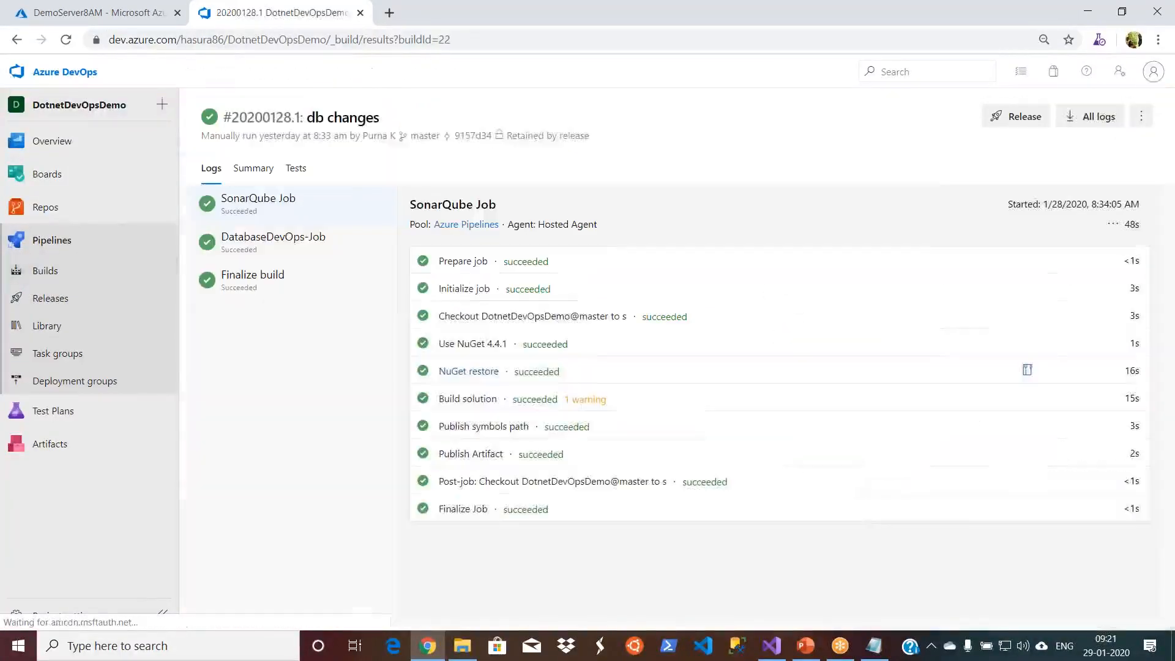
left_click(1095, 121)
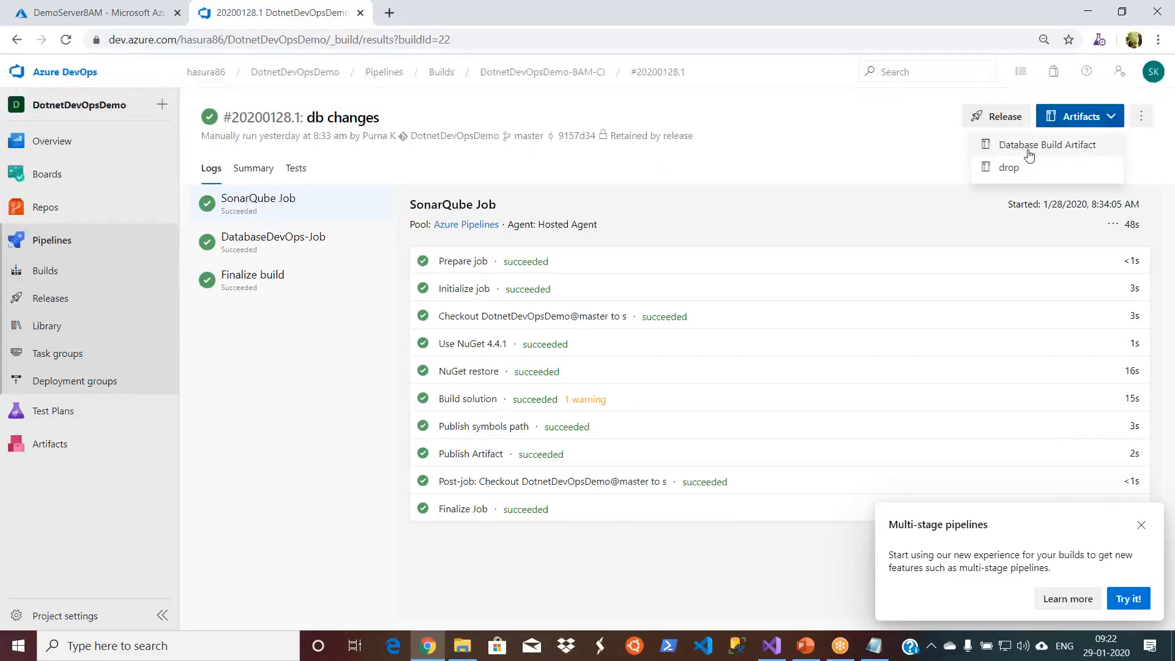
left_click(868, 136)
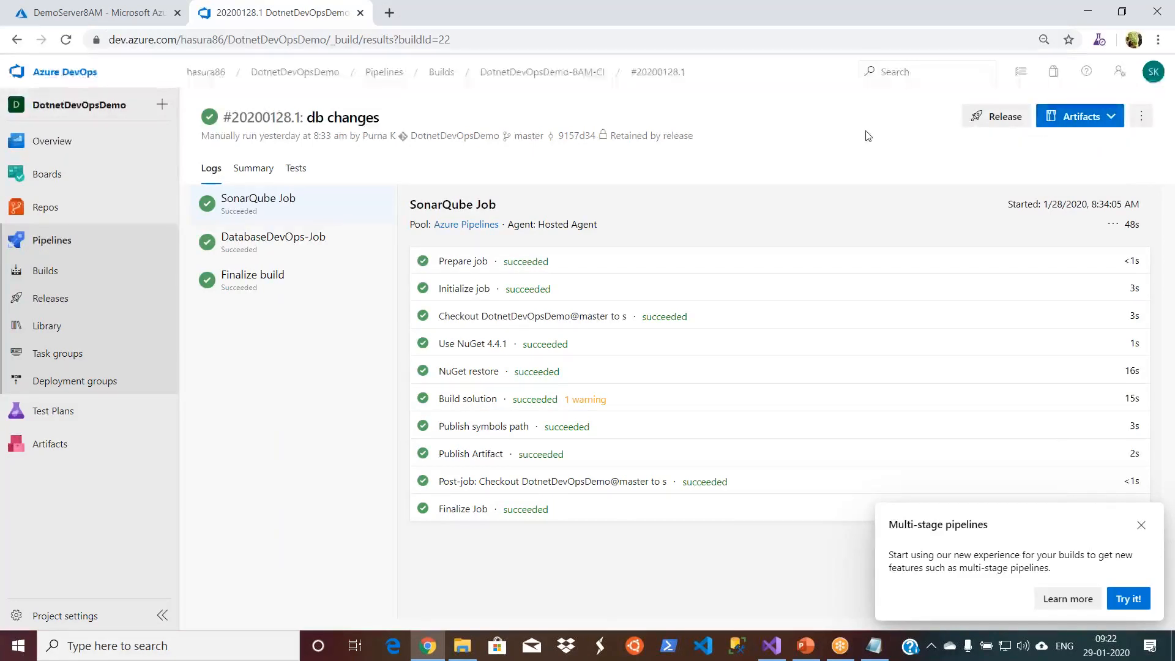
- Open the DotnetDevOpsDemo-8AM-CI build pipeline for editing and review its pipeline variables
left_click(435, 75)
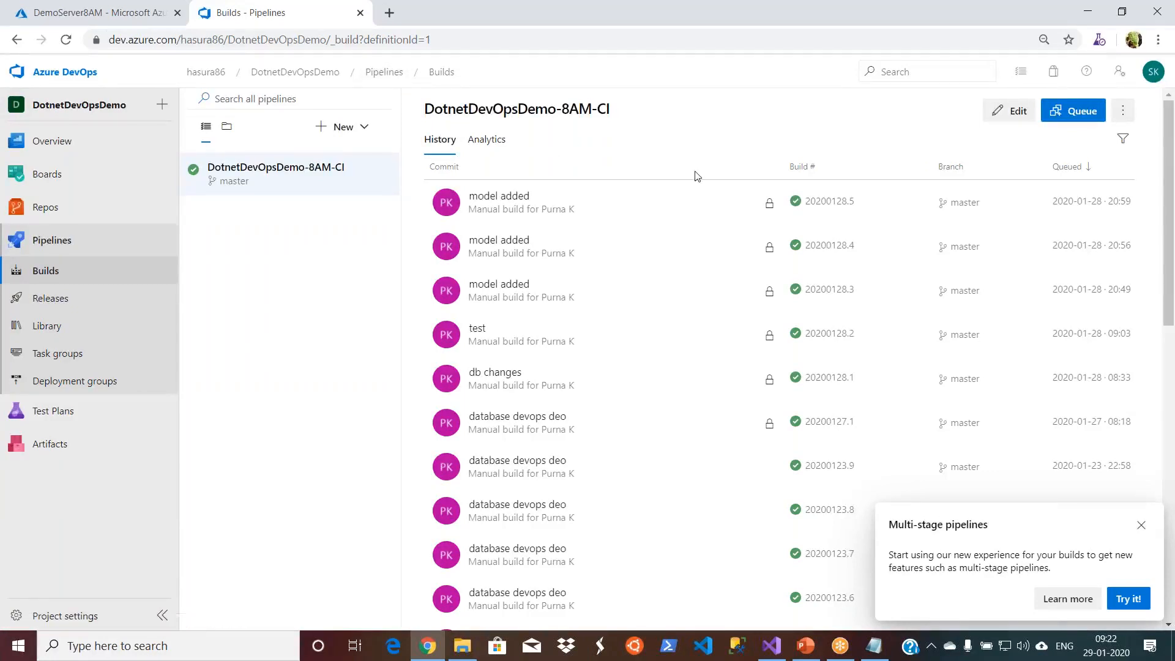
left_click(1010, 112)
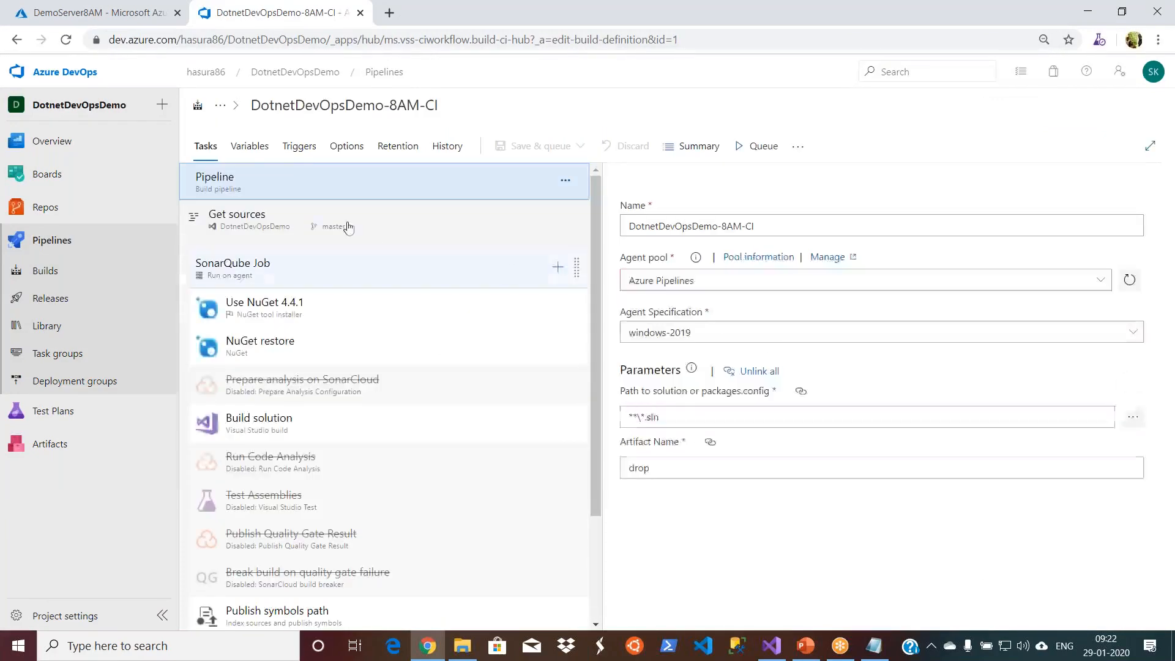
left_click(256, 151)
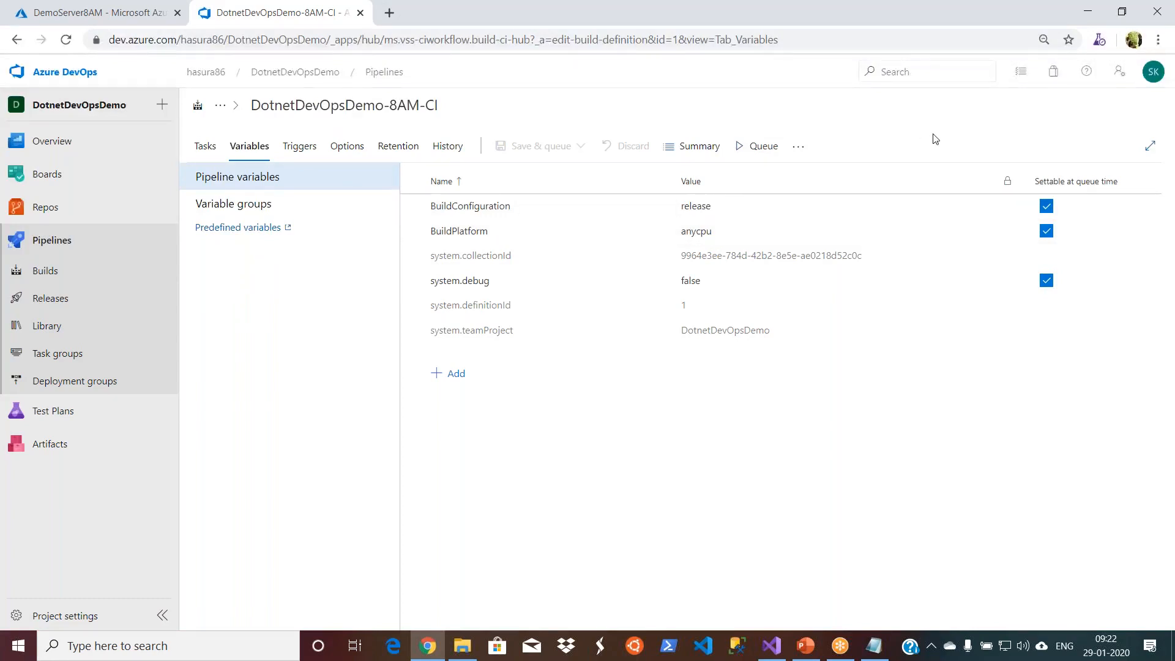
- Sign out of the Azure DevOps account and close its browser tab
left_click(1153, 84)
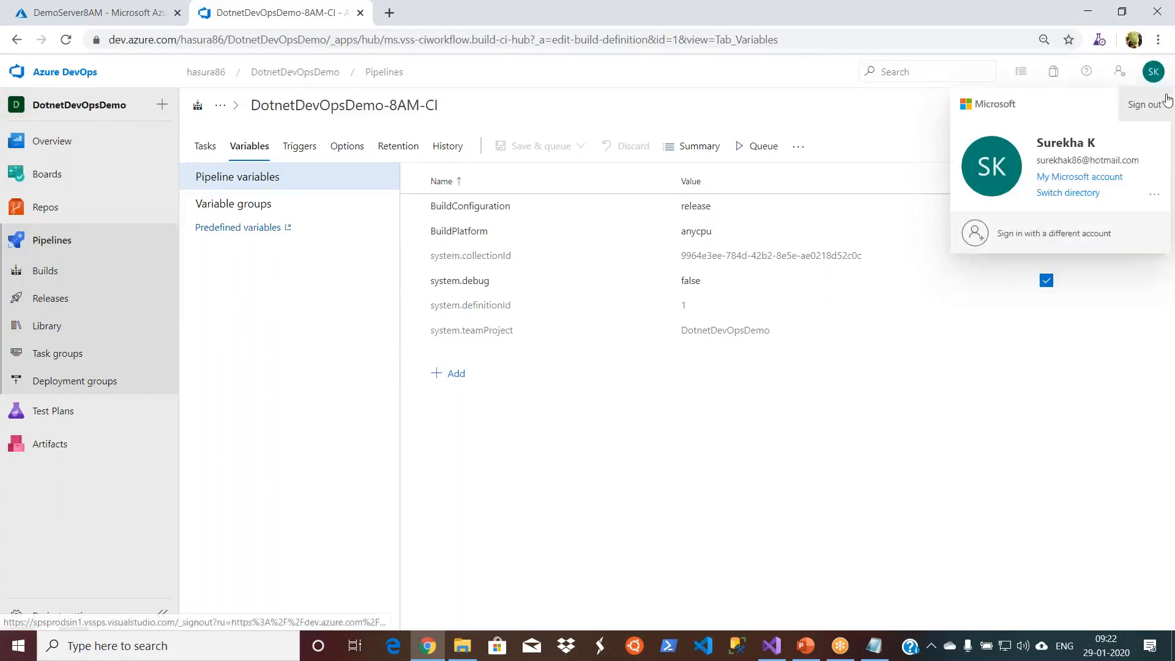
left_click(1166, 102)
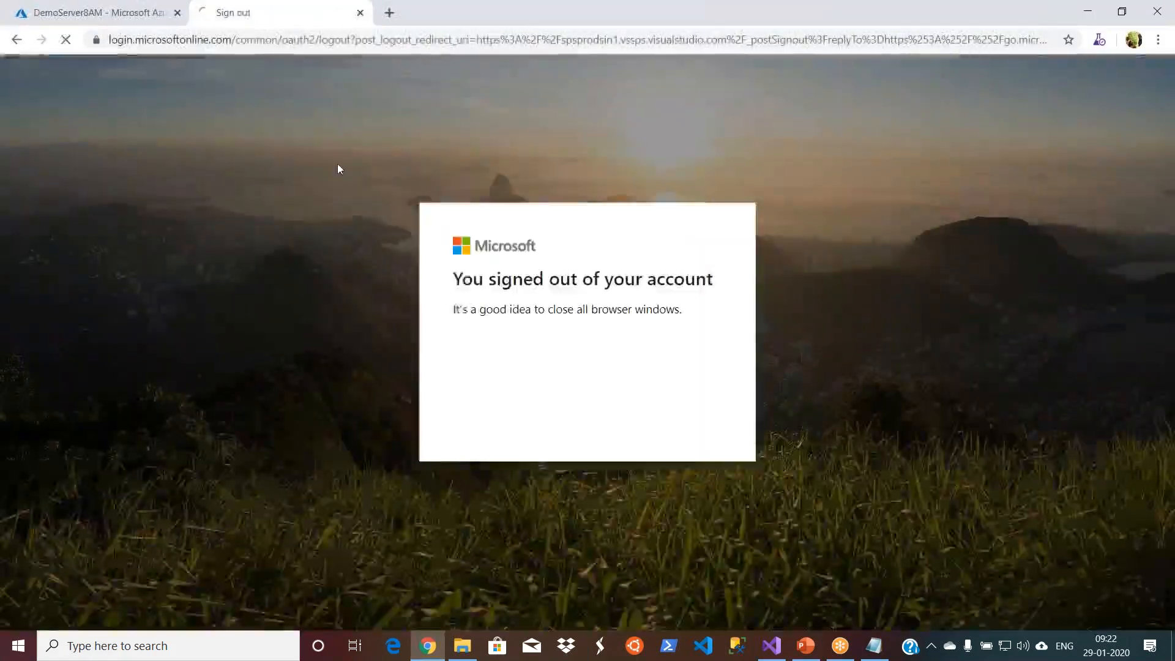
left_click(360, 13)
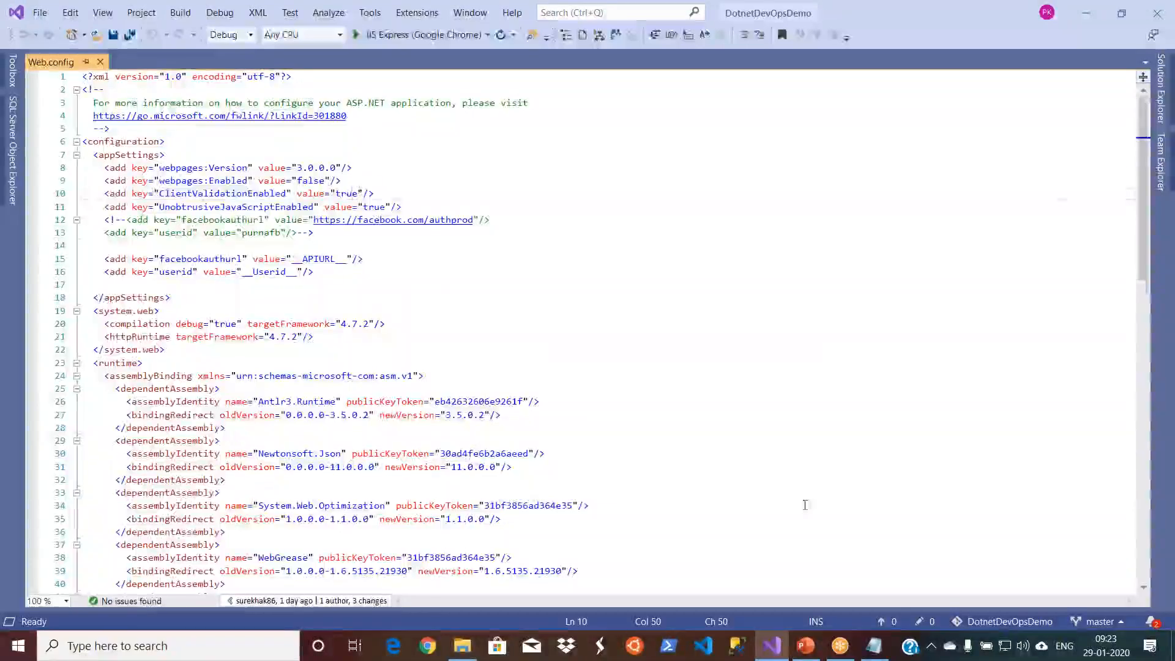
- Close the Visual Studio window holding the DotnetDevOpsDemo solution
right_click(774, 656)
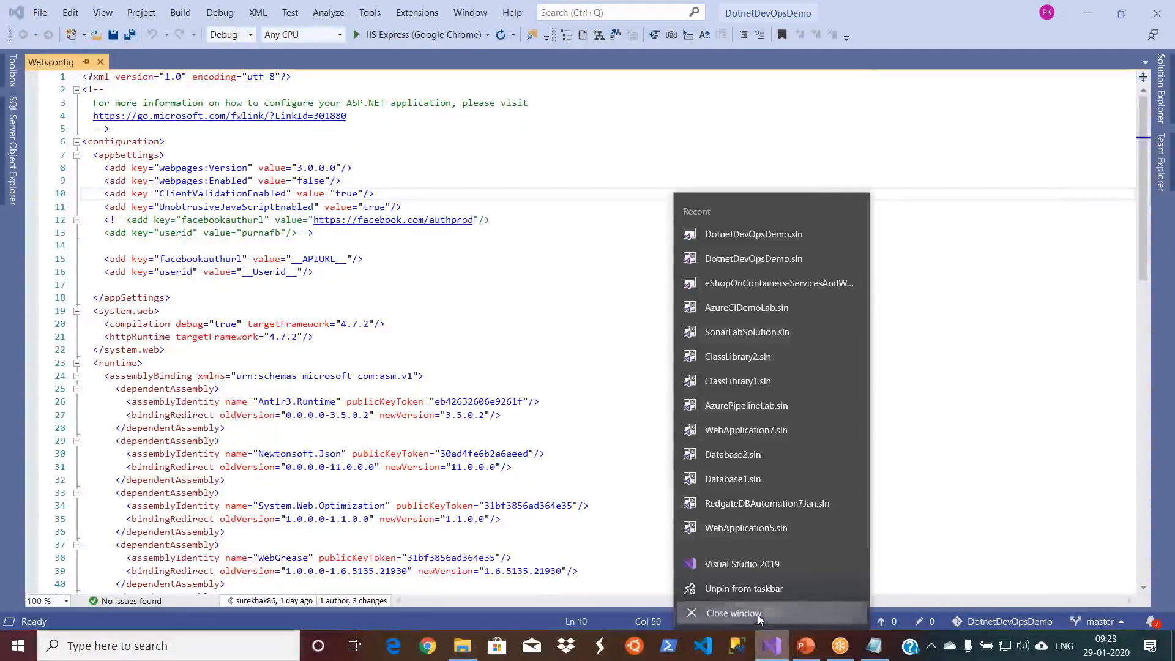
left_click(772, 620)
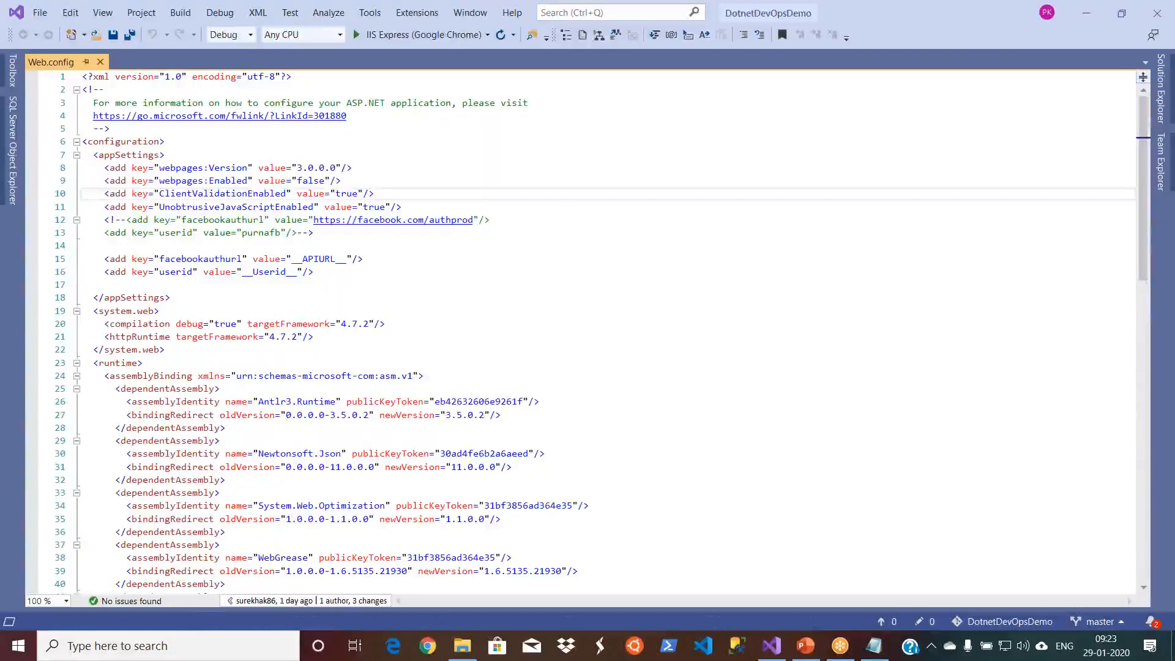